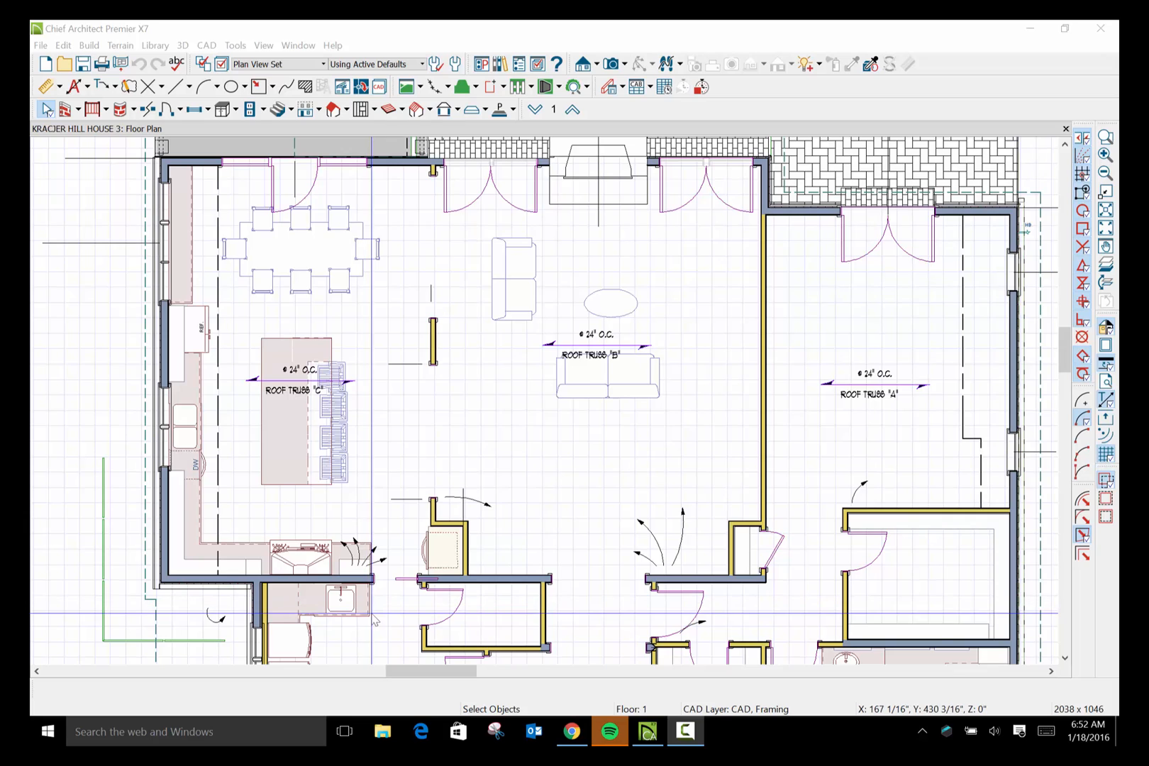
Examine the kitchen, dining and living areas of the floor plan, including the island, the dashed ceiling line and the roof truss notes.
{"action": "scroll", "coordinate": [373, 617], "scroll_direction": "up", "scroll_amount": 2}
{"action": "scroll", "coordinate": [373, 617], "scroll_direction": "up", "scroll_amount": 1}
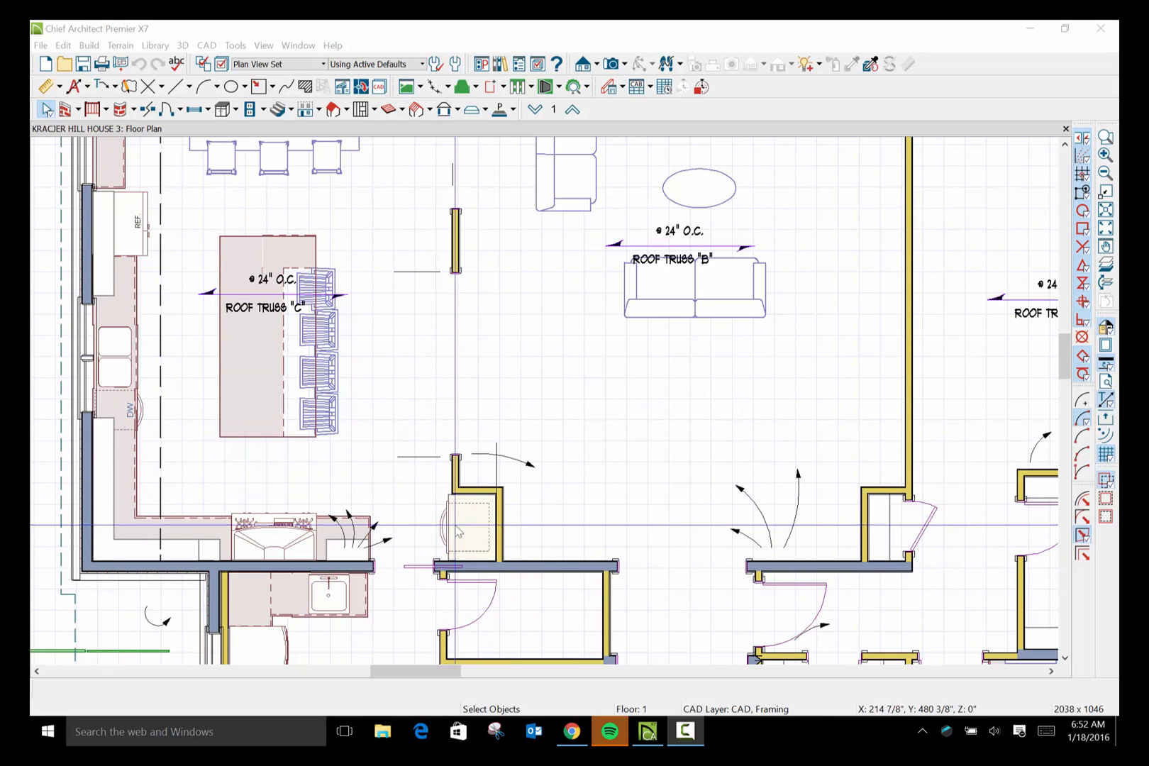
{"action": "scroll", "coordinate": [350, 463], "scroll_direction": "down", "scroll_amount": 1}
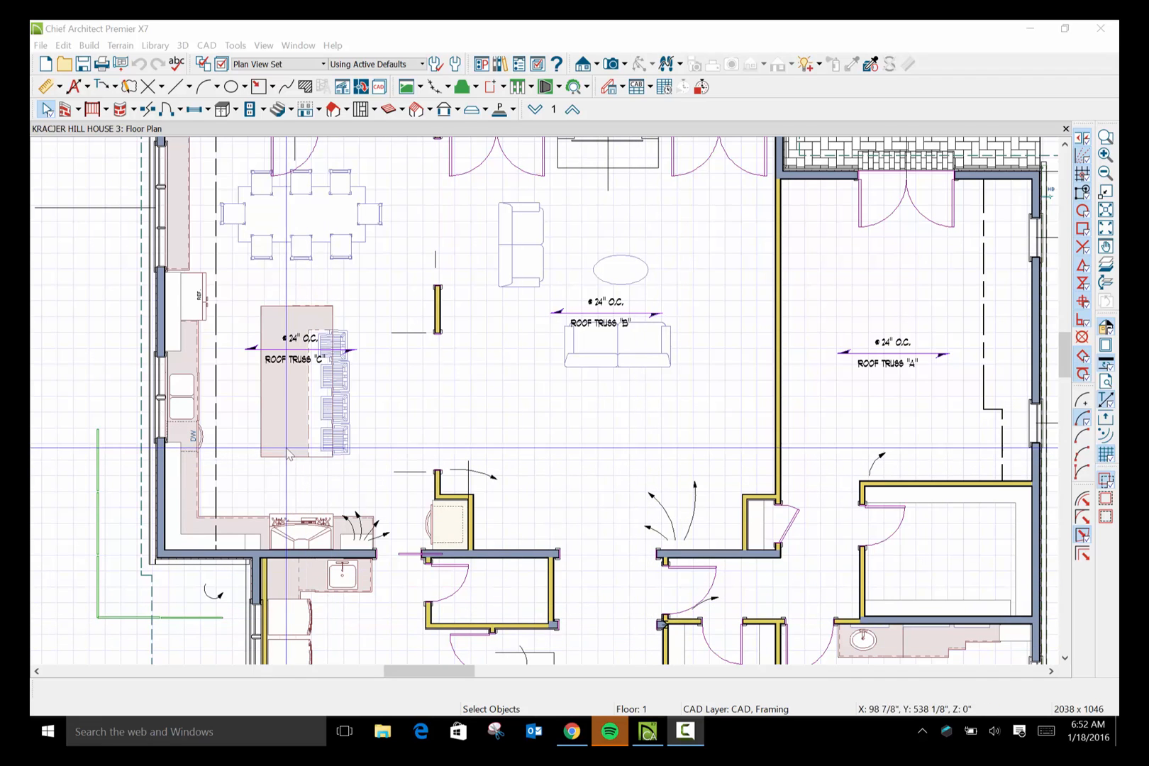
{"action": "scroll", "coordinate": [225, 403], "scroll_direction": "up", "scroll_amount": 3}
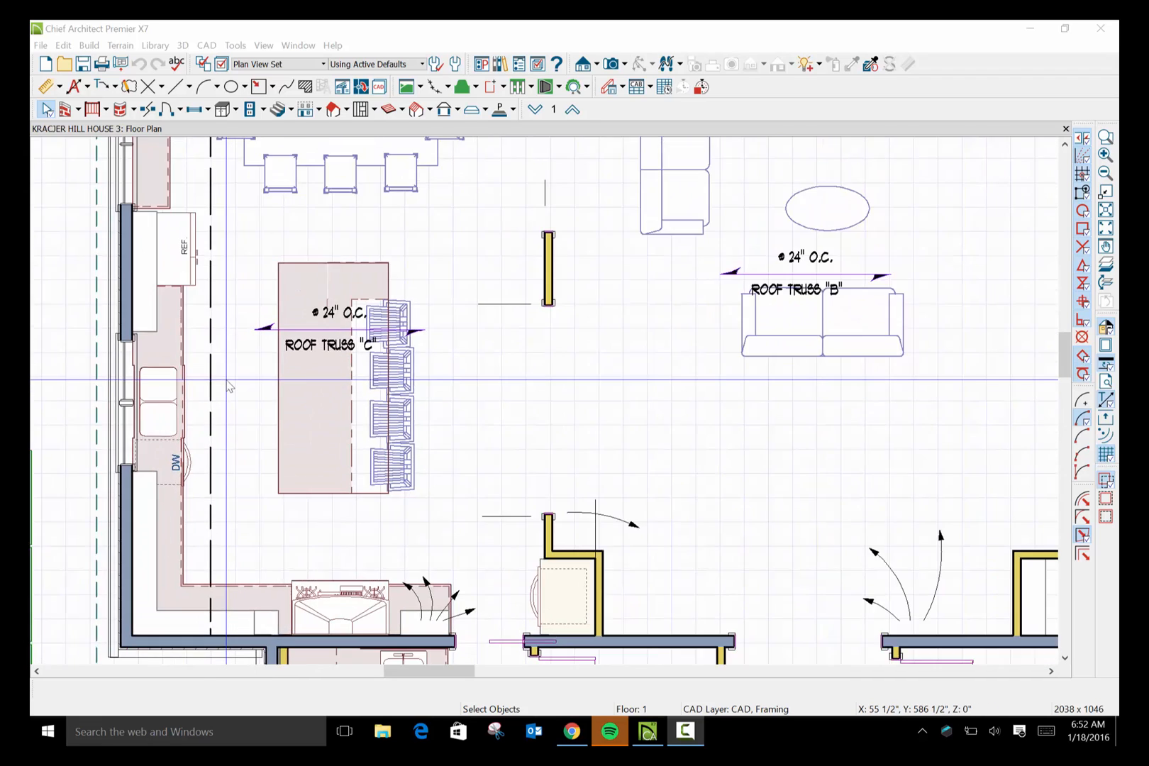
{"action": "scroll", "coordinate": [228, 386], "scroll_direction": "up", "scroll_amount": 2}
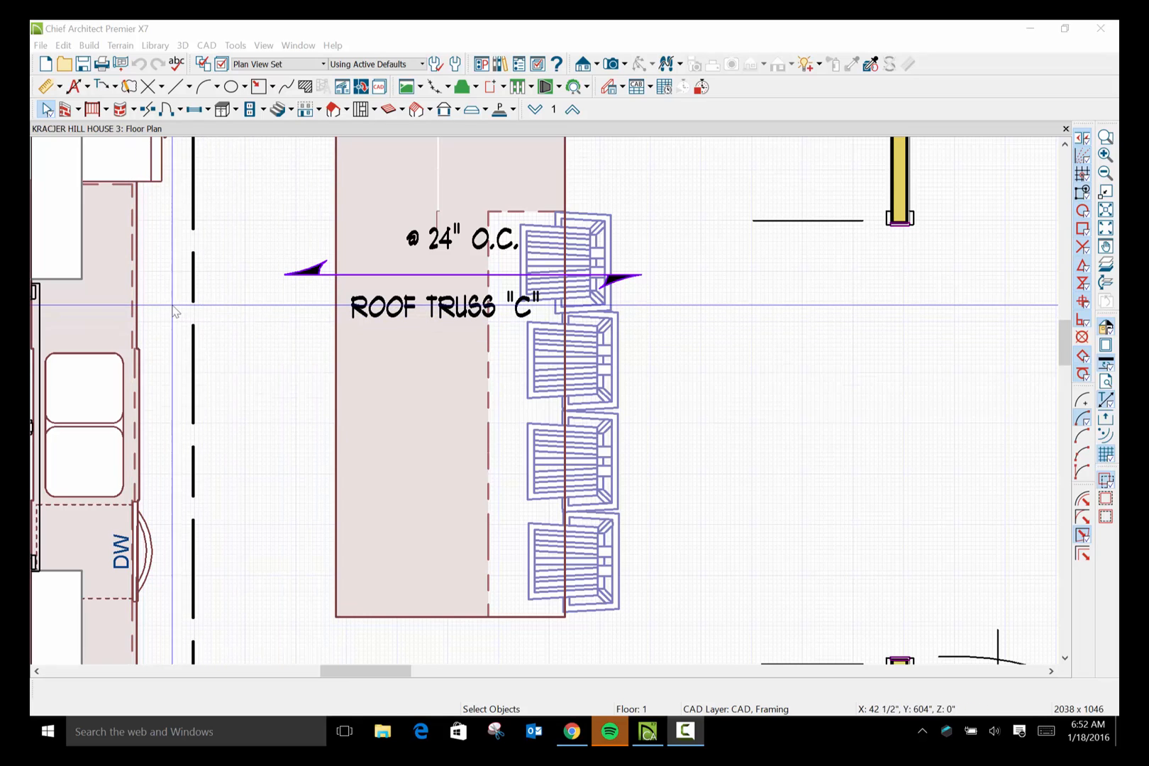
{"action": "scroll", "coordinate": [341, 385], "scroll_direction": "down", "scroll_amount": 3}
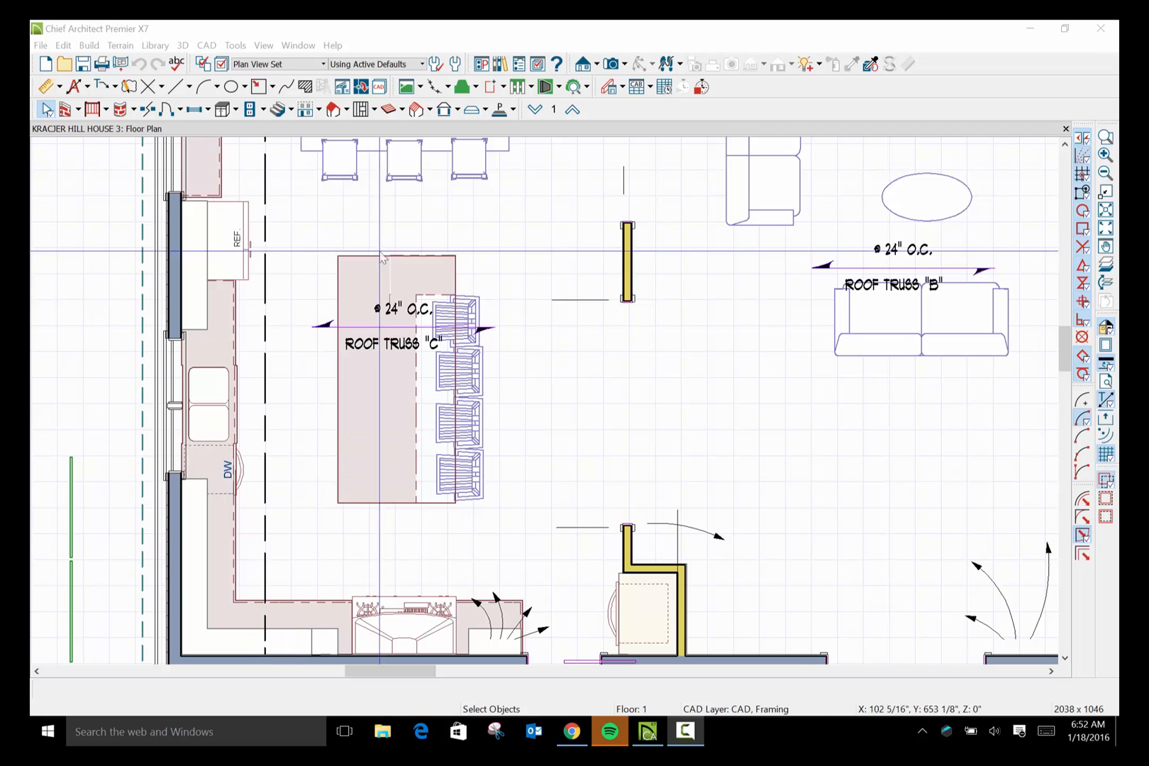
{"action": "scroll", "coordinate": [388, 425], "scroll_direction": "down", "scroll_amount": 2}
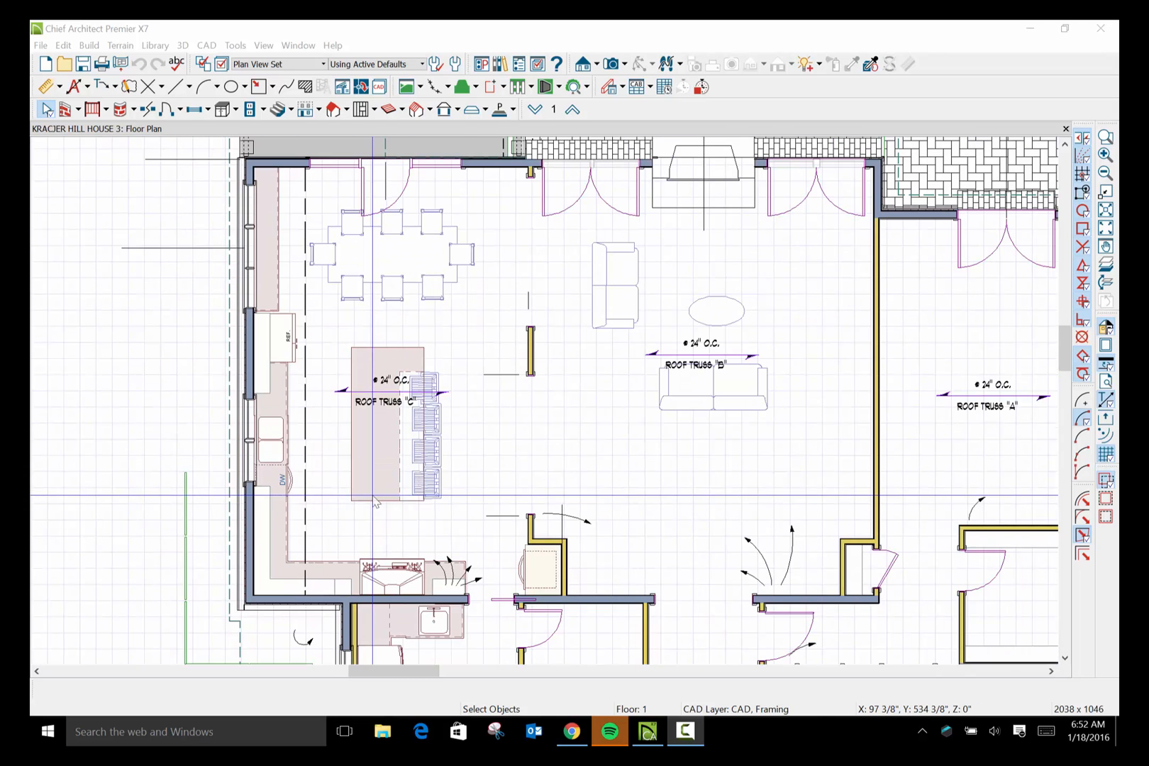
{"action": "scroll", "coordinate": [394, 478], "scroll_direction": "up", "scroll_amount": 2}
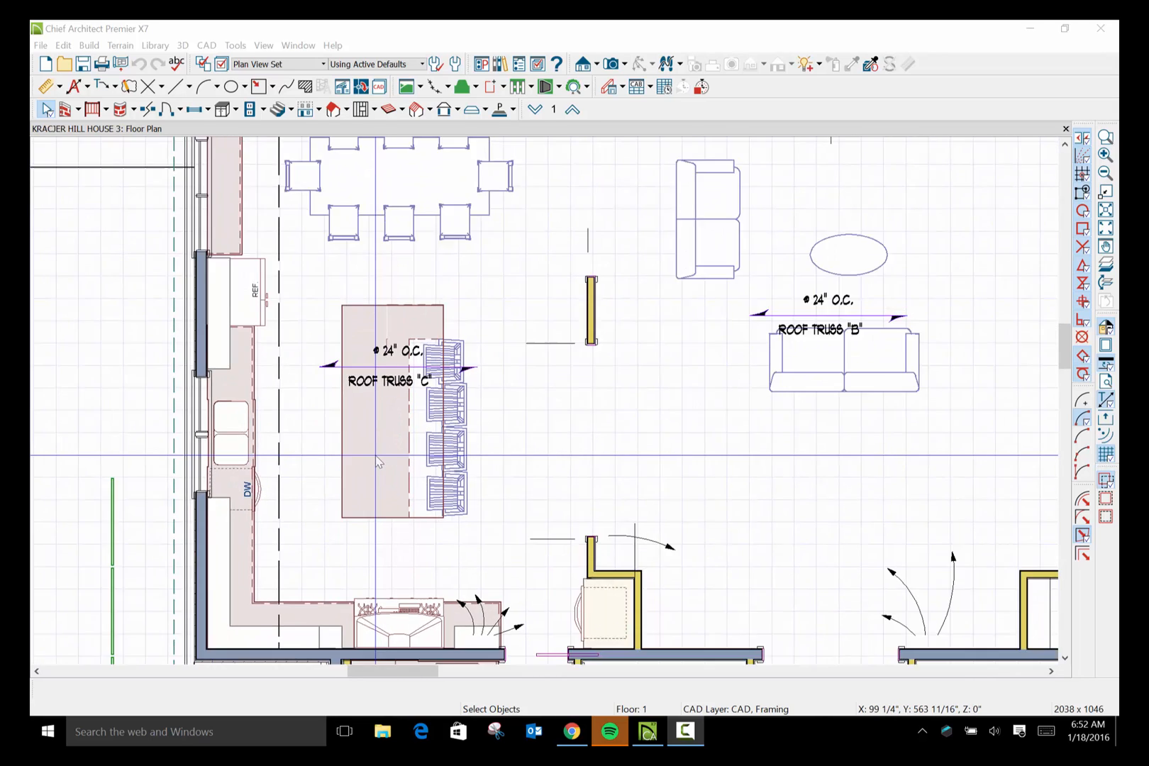
{"action": "scroll", "coordinate": [378, 465], "scroll_direction": "down", "scroll_amount": 1}
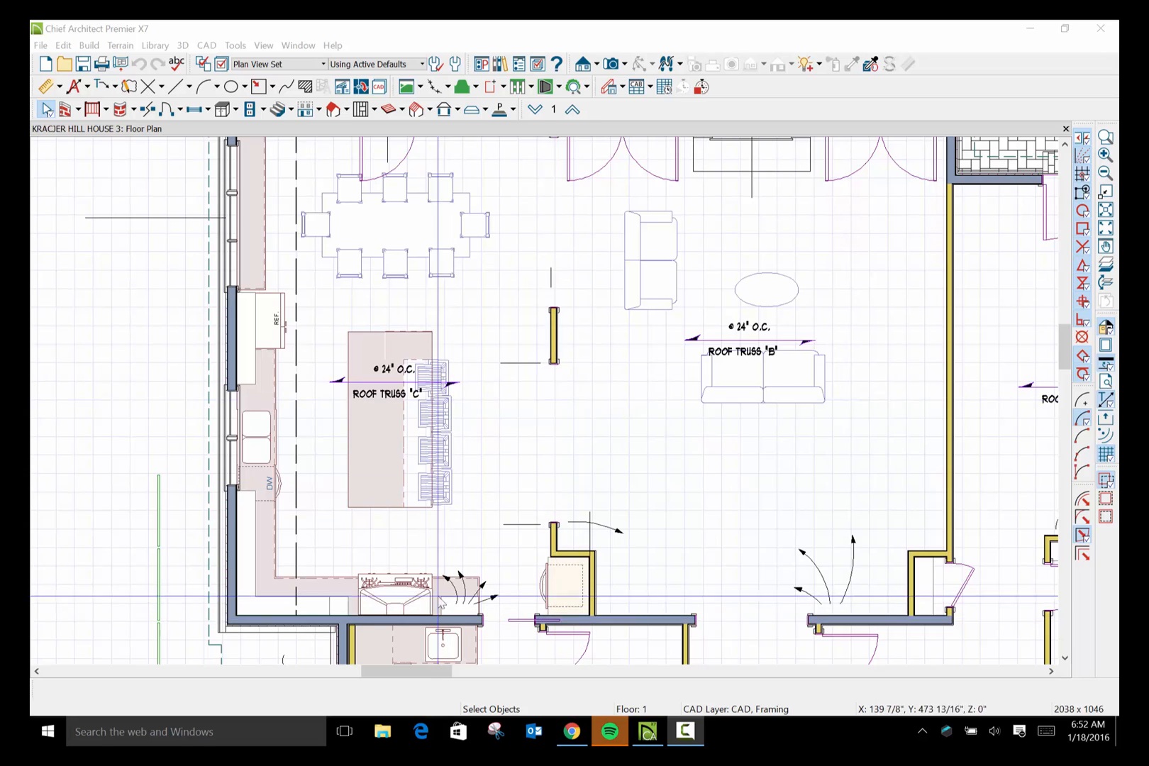
{"action": "scroll", "coordinate": [440, 588], "scroll_direction": "down", "scroll_amount": 2}
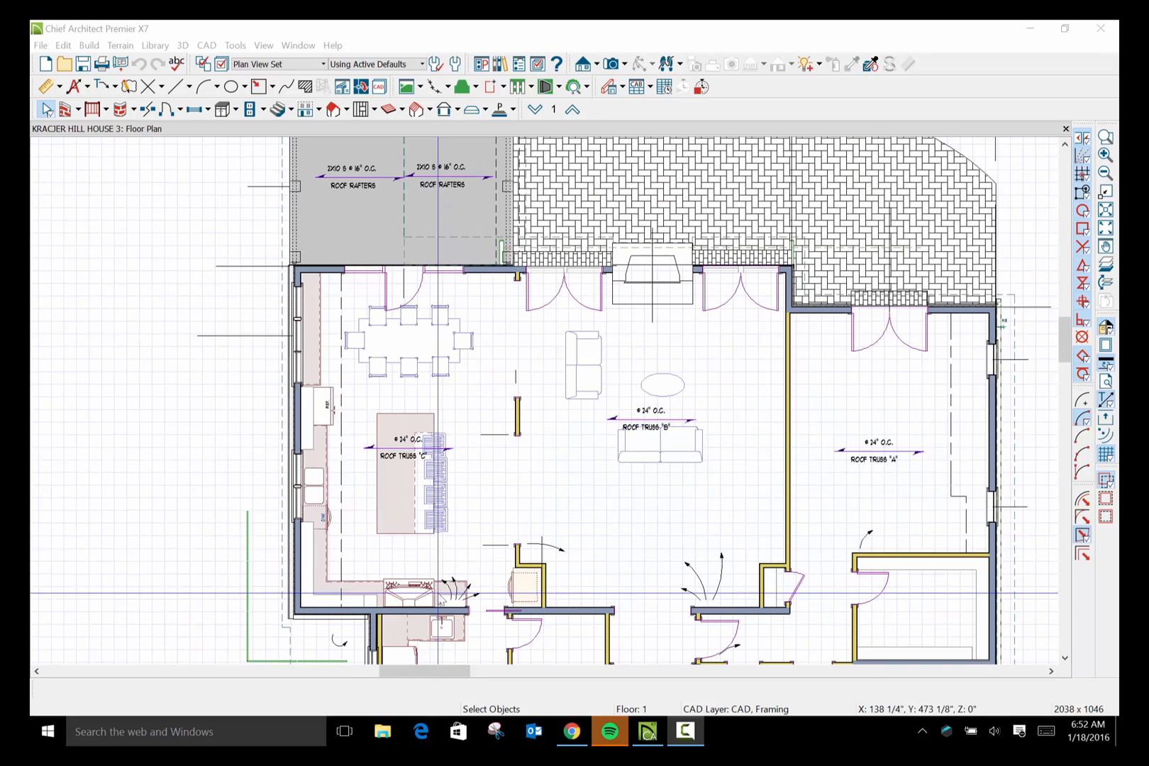
{"action": "scroll", "coordinate": [440, 589], "scroll_direction": "up", "scroll_amount": 3}
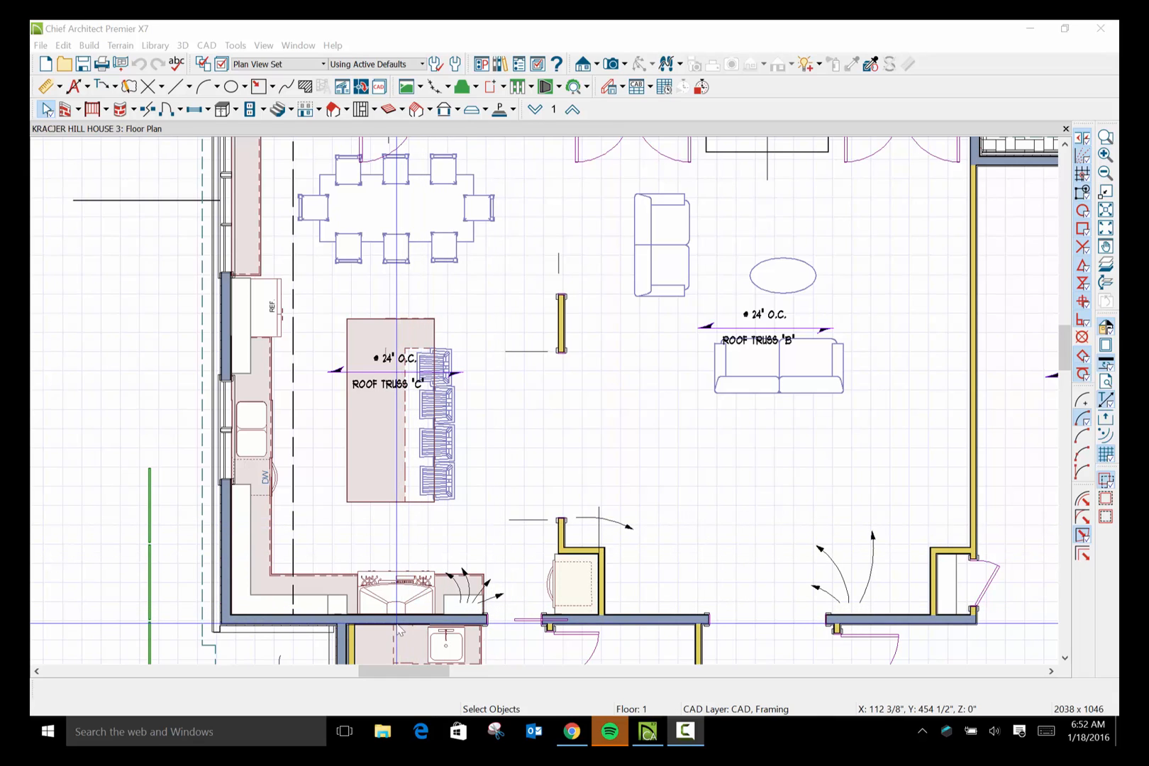
{"action": "scroll", "coordinate": [398, 629], "scroll_direction": "up", "scroll_amount": 1}
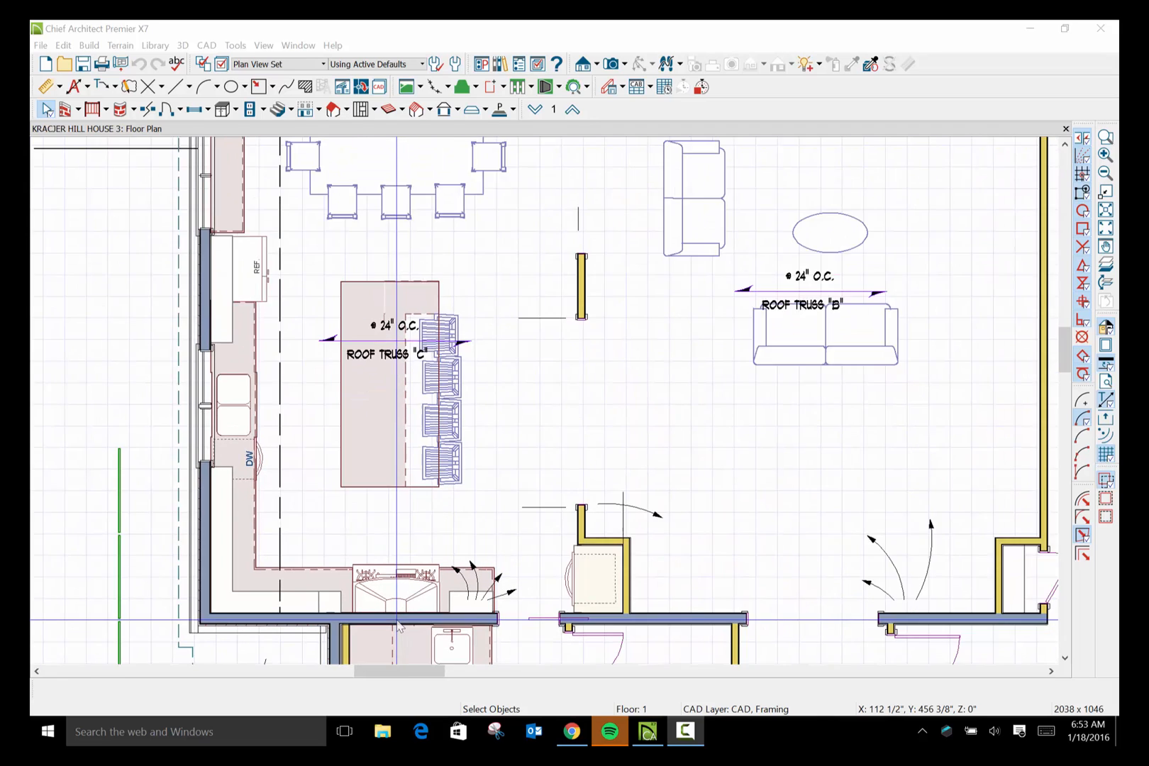
{"action": "scroll", "coordinate": [398, 629], "scroll_direction": "down", "scroll_amount": 1}
{"action": "scroll", "coordinate": [399, 627], "scroll_direction": "down", "scroll_amount": 1}
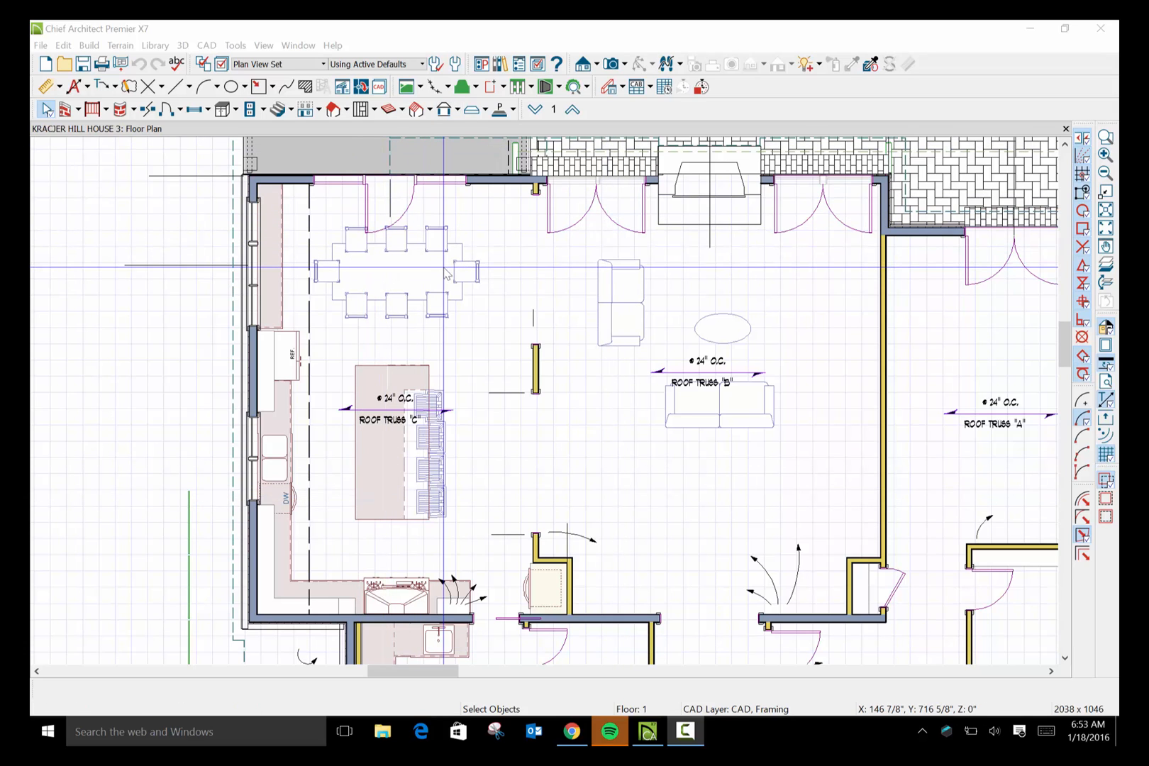
{"action": "scroll", "coordinate": [448, 371], "scroll_direction": "up", "scroll_amount": 3}
{"action": "scroll", "coordinate": [449, 371], "scroll_direction": "down", "scroll_amount": 3}
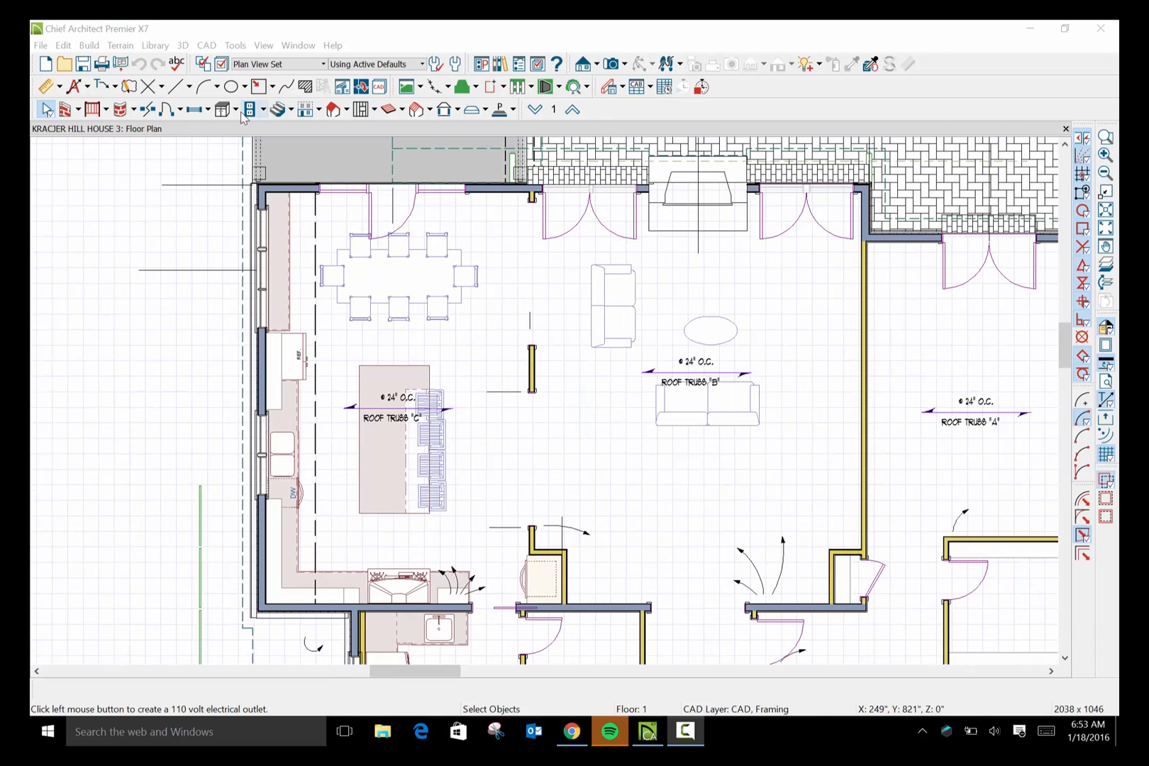
Create a Full Camera perspective view from beside the dining table toward the kitchen, and inspect the kitchen's cabinets and sloped ceiling in it.
{"action": "left_click", "coordinate": [630, 63]}
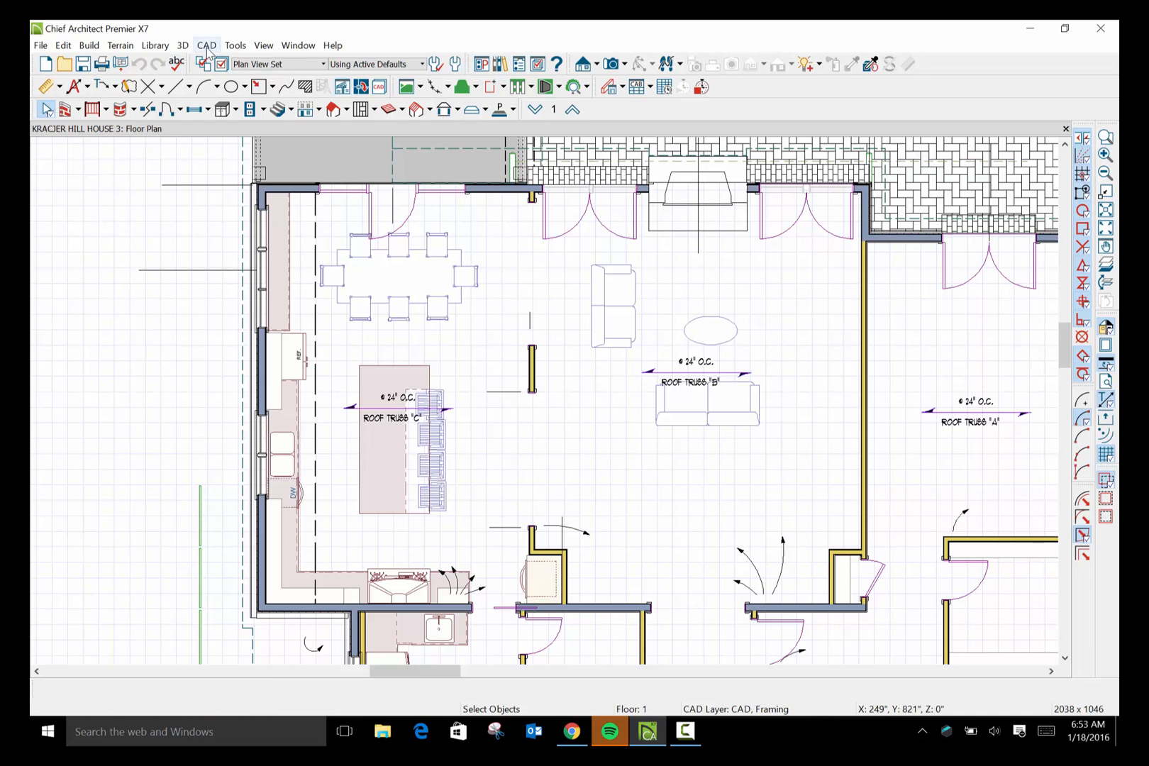
{"action": "left_click", "coordinate": [188, 46]}
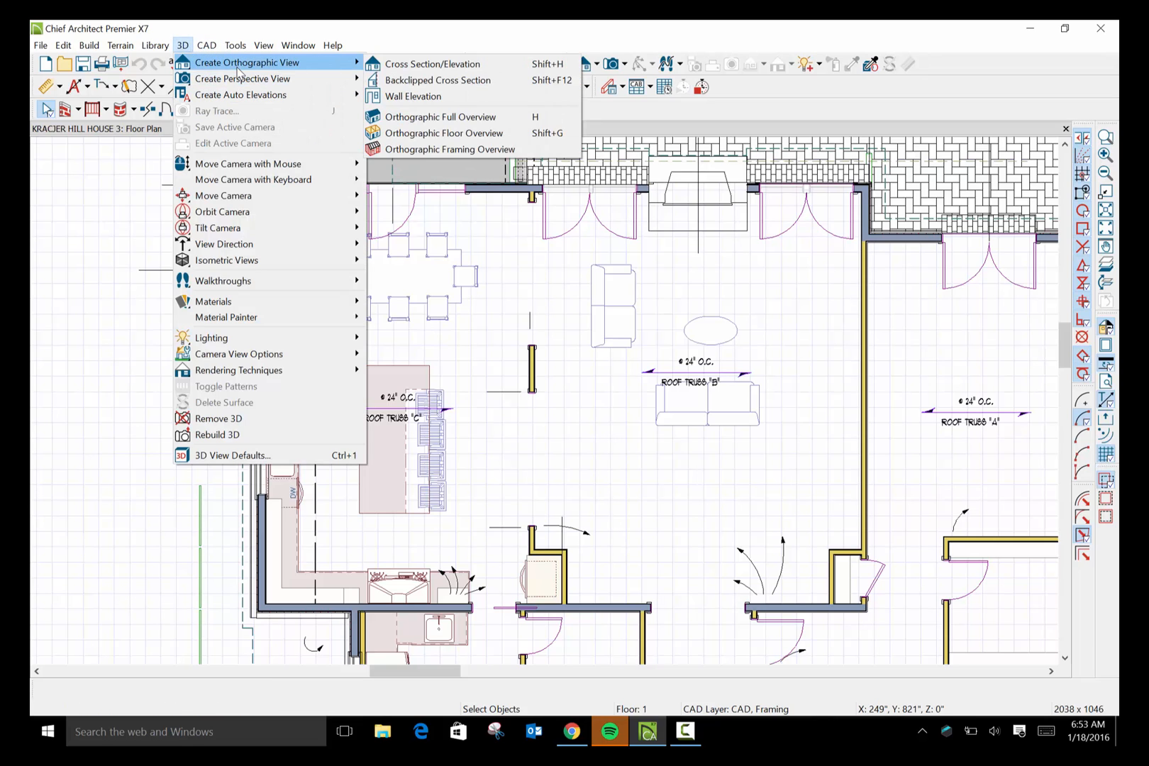
{"action": "mouse_move", "coordinate": [244, 83]}
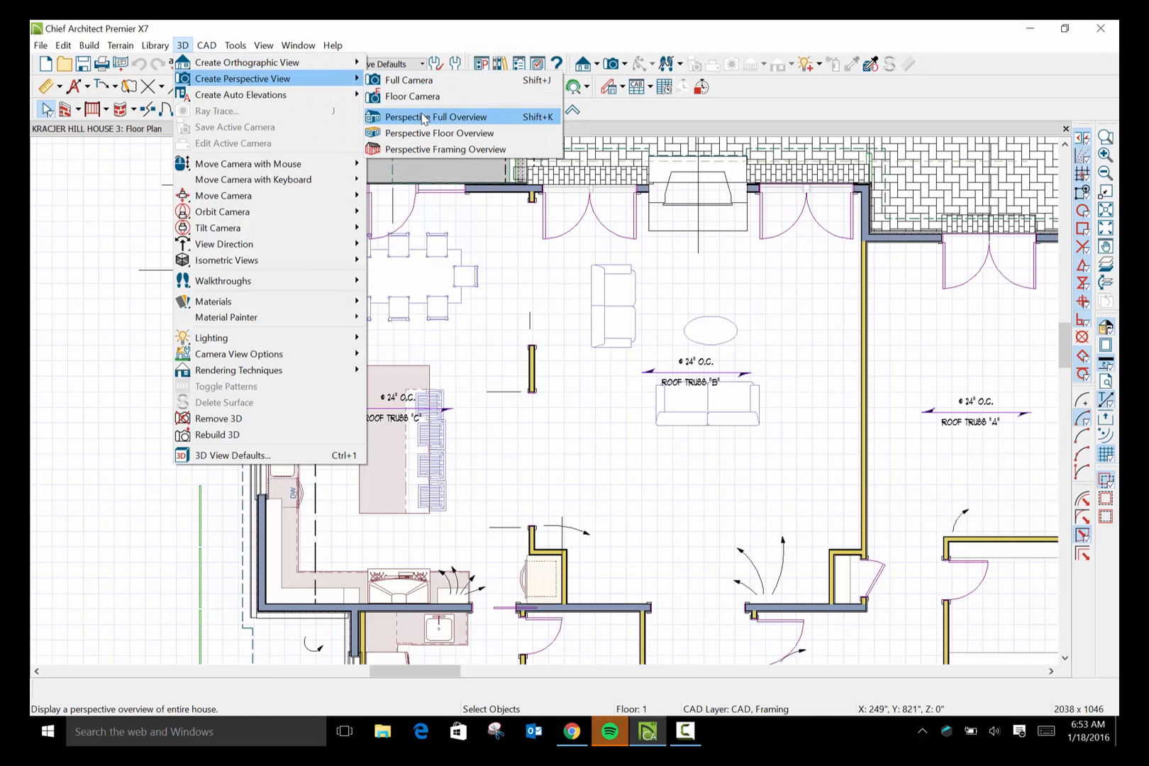
{"action": "left_click", "coordinate": [398, 82]}
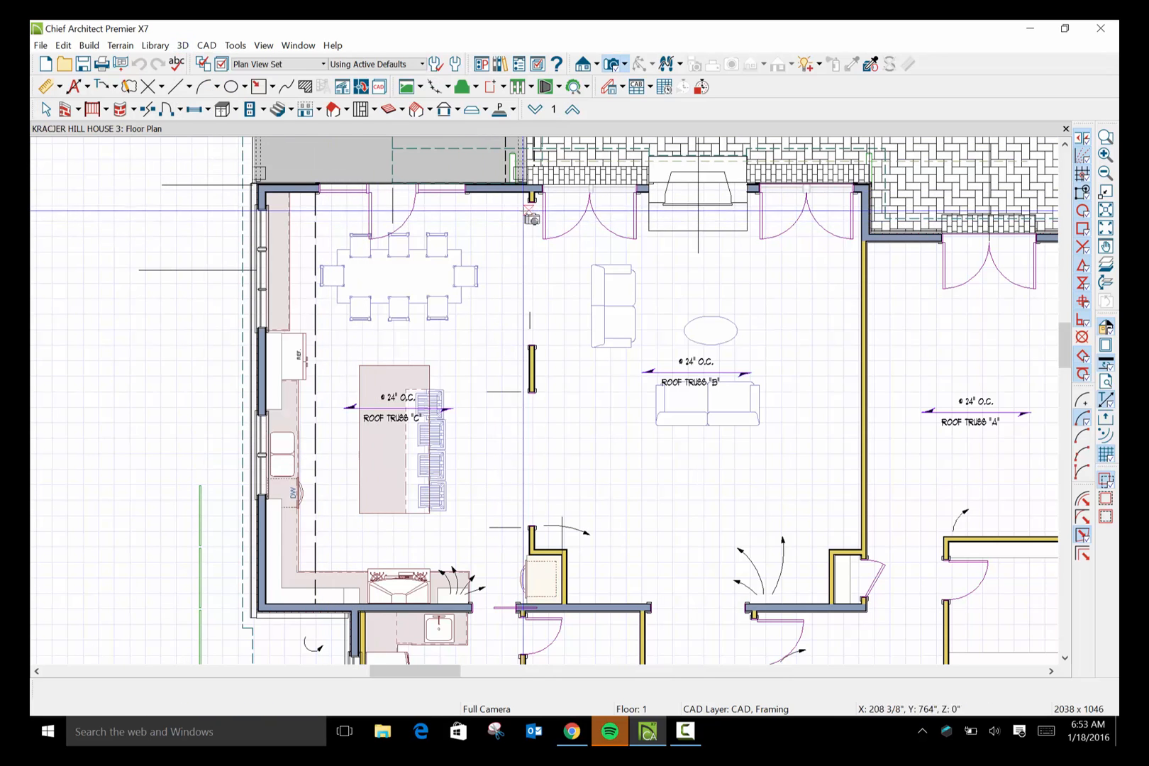
{"action": "left_click_drag", "start_coordinate": [501, 209], "coordinate": [471, 322]}
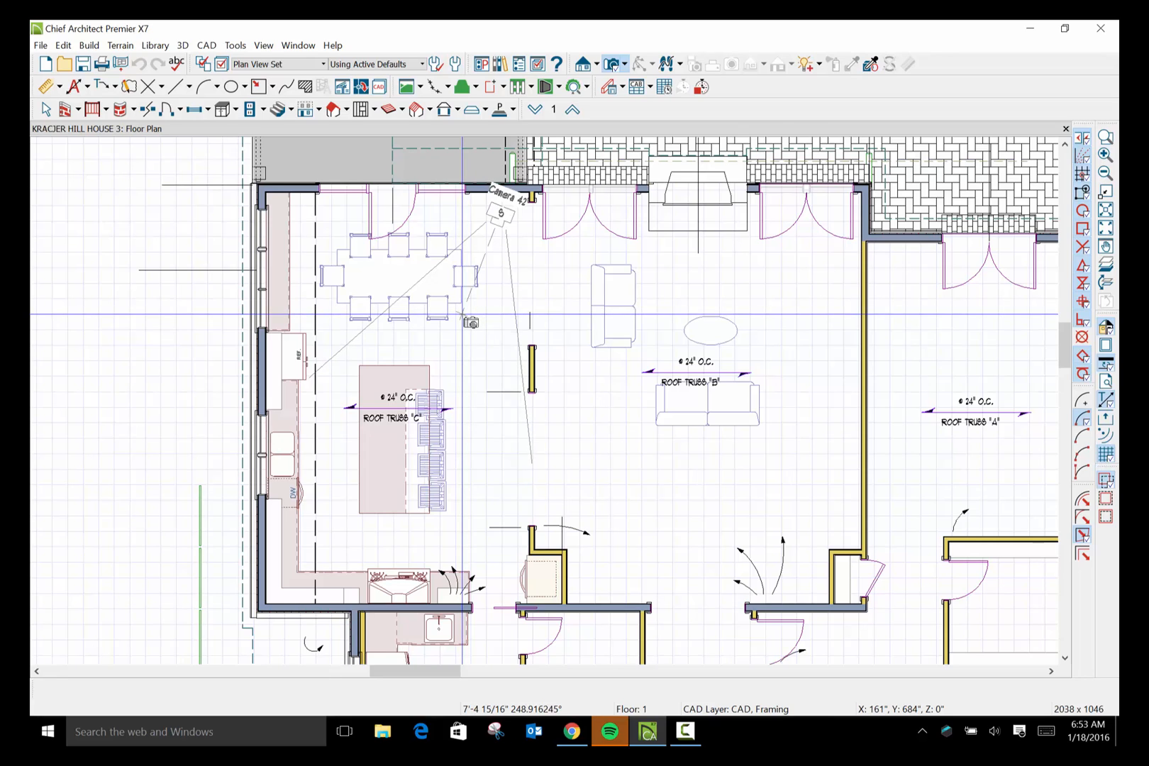
{"action": "left_click_drag", "start_coordinate": [470, 323], "coordinate": [471, 323]}
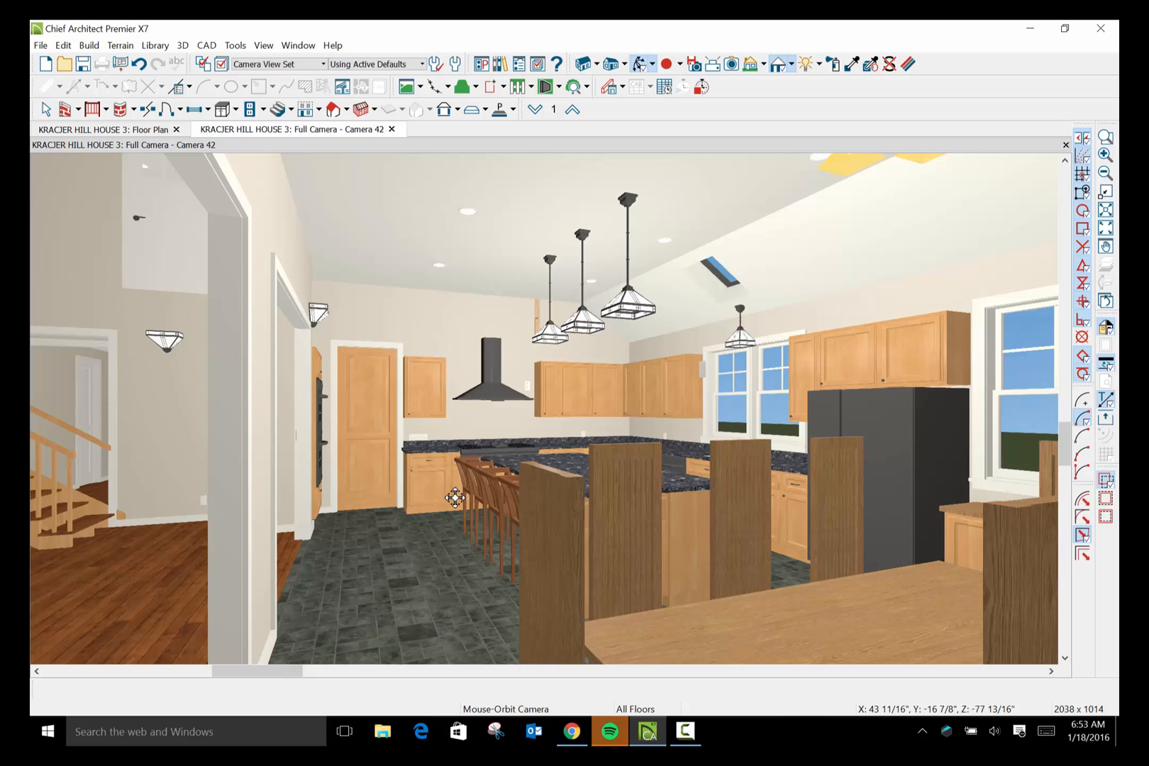
{"action": "scroll", "coordinate": [580, 414], "scroll_direction": "up", "scroll_amount": 2}
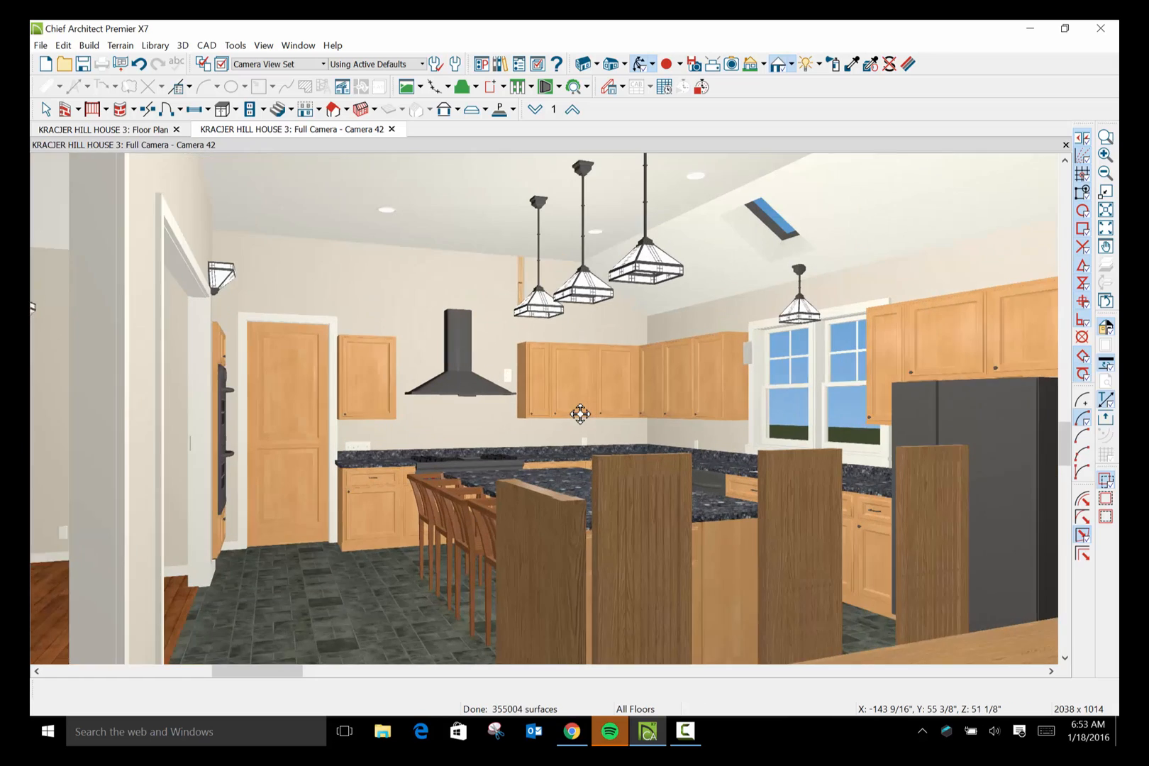
{"action": "scroll", "coordinate": [580, 414], "scroll_direction": "up", "scroll_amount": 3}
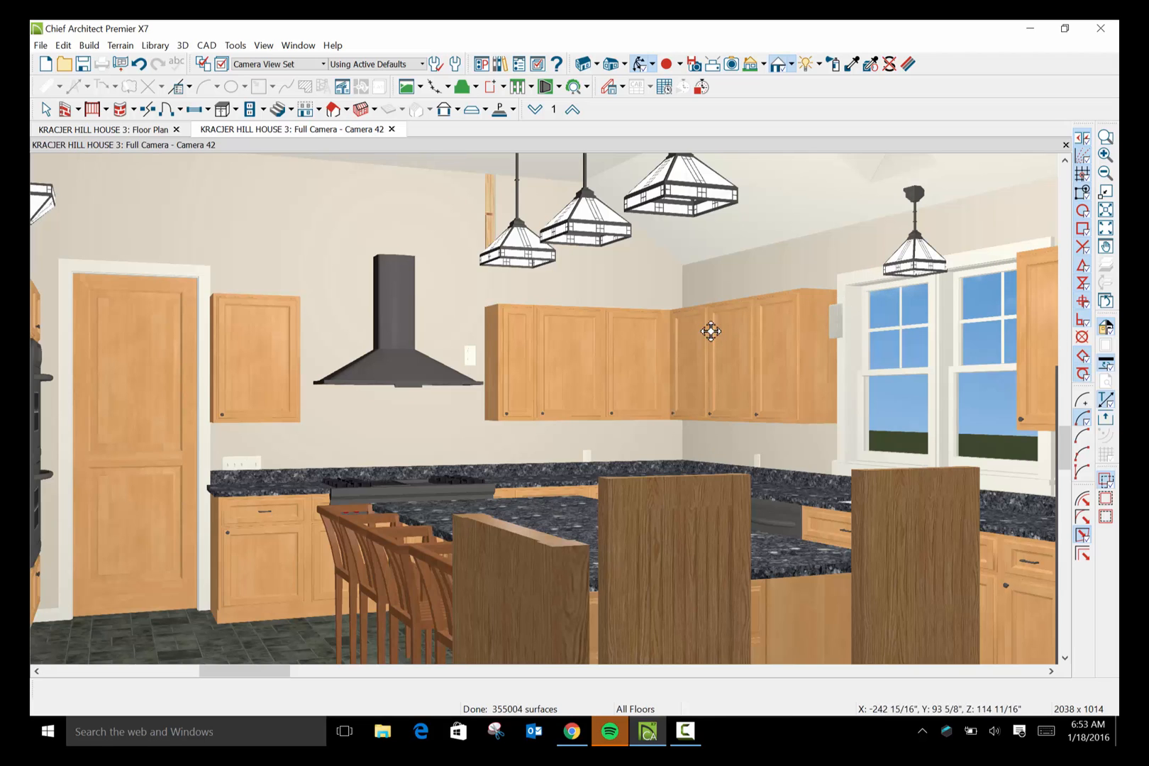
{"action": "scroll", "coordinate": [687, 331], "scroll_direction": "down", "scroll_amount": 3}
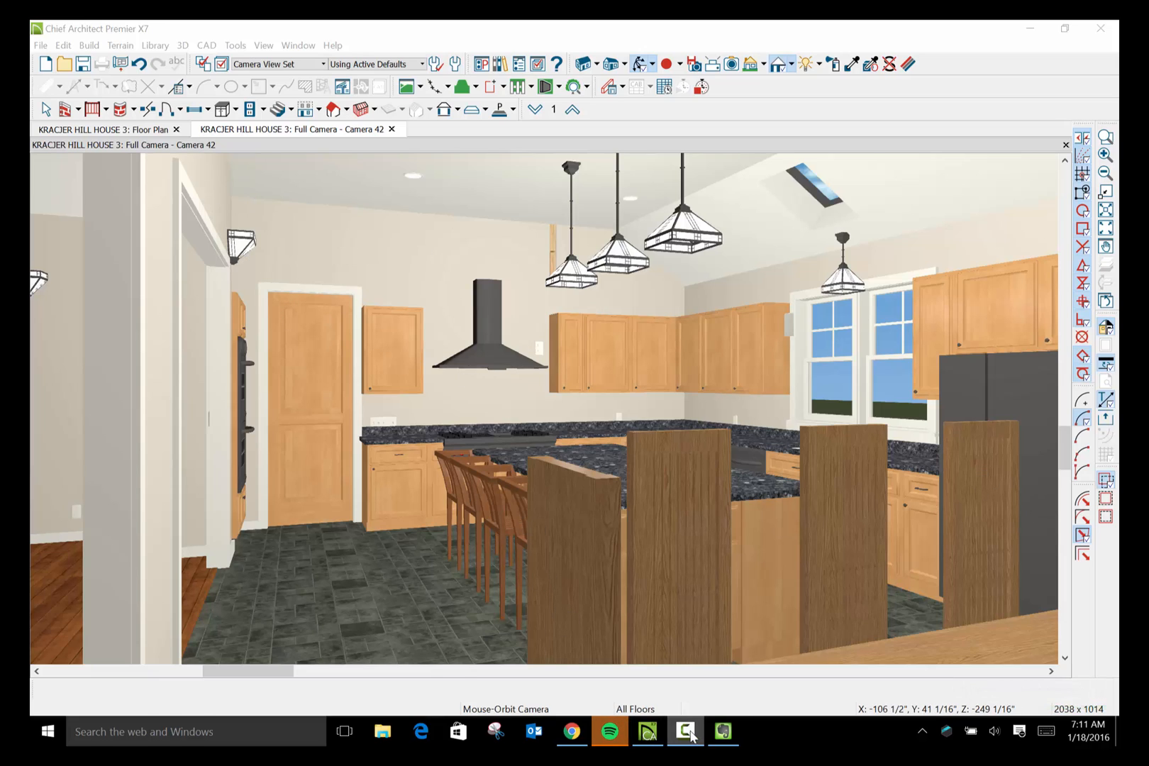
Return to the floor plan and create a cross section view from beside the kitchen island, facing the range wall.
{"action": "left_click", "coordinate": [113, 130]}
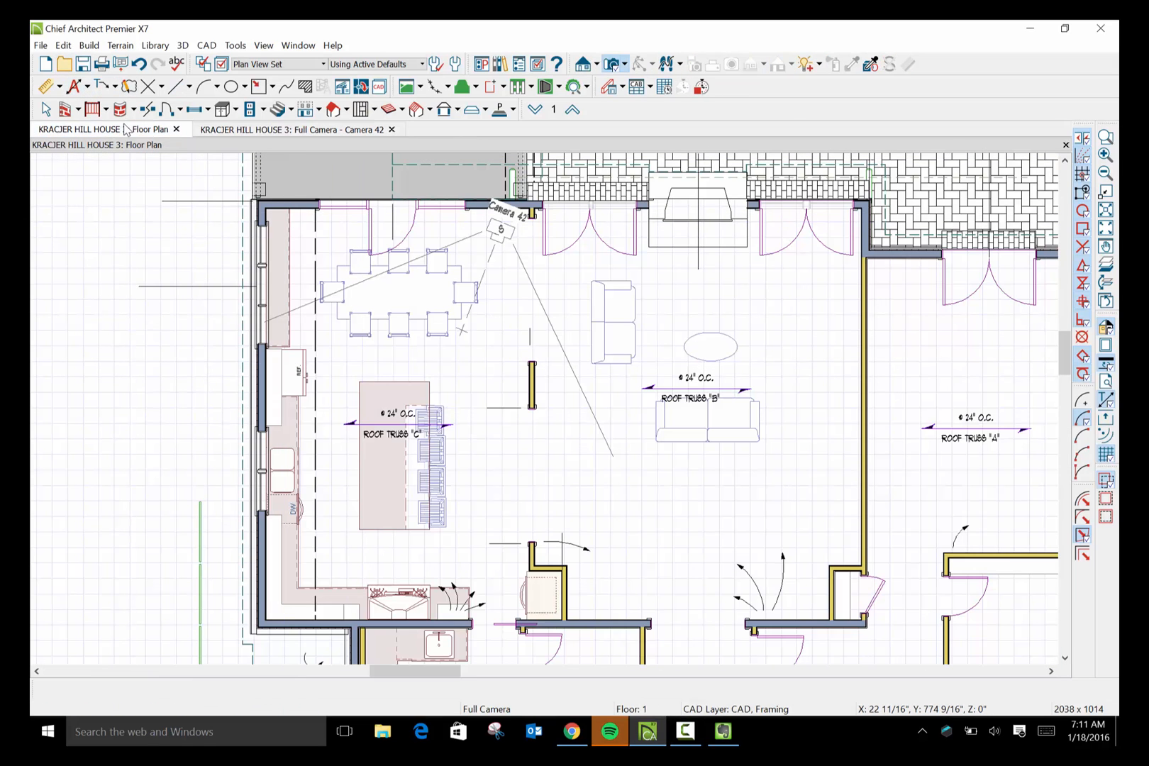
{"action": "scroll", "coordinate": [415, 512], "scroll_direction": "up", "scroll_amount": 1}
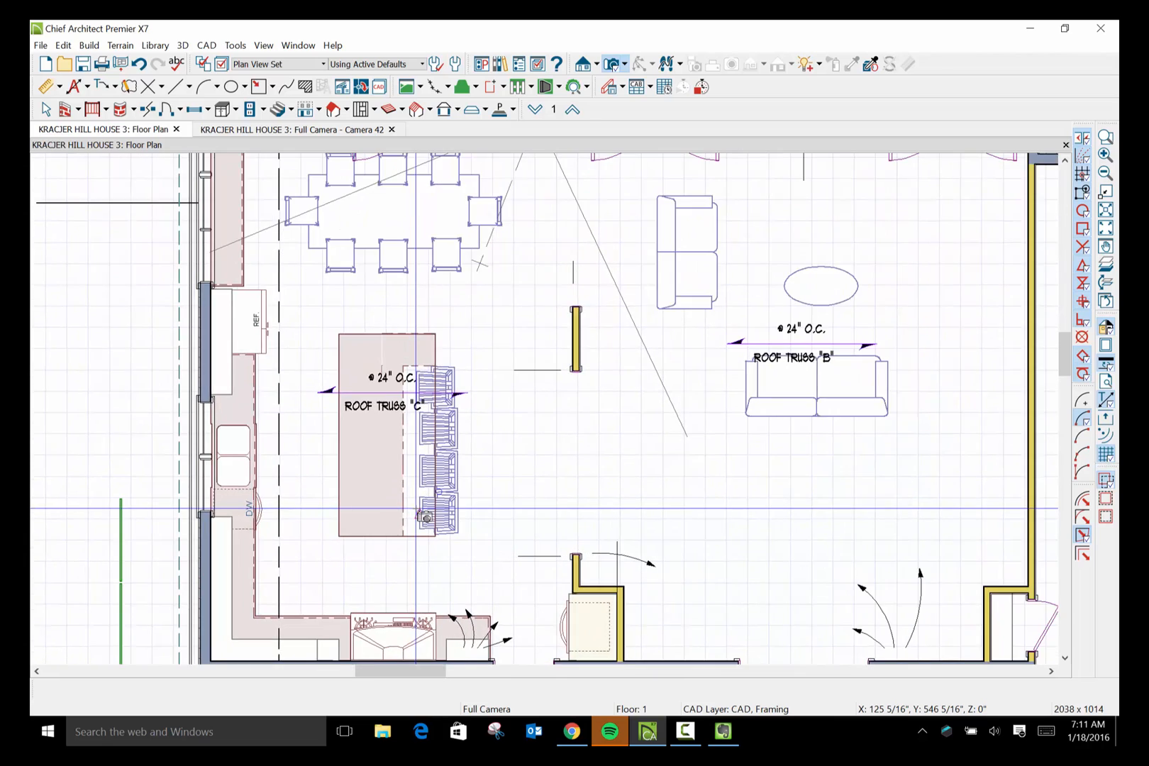
{"action": "scroll", "coordinate": [414, 510], "scroll_direction": "down", "scroll_amount": 1}
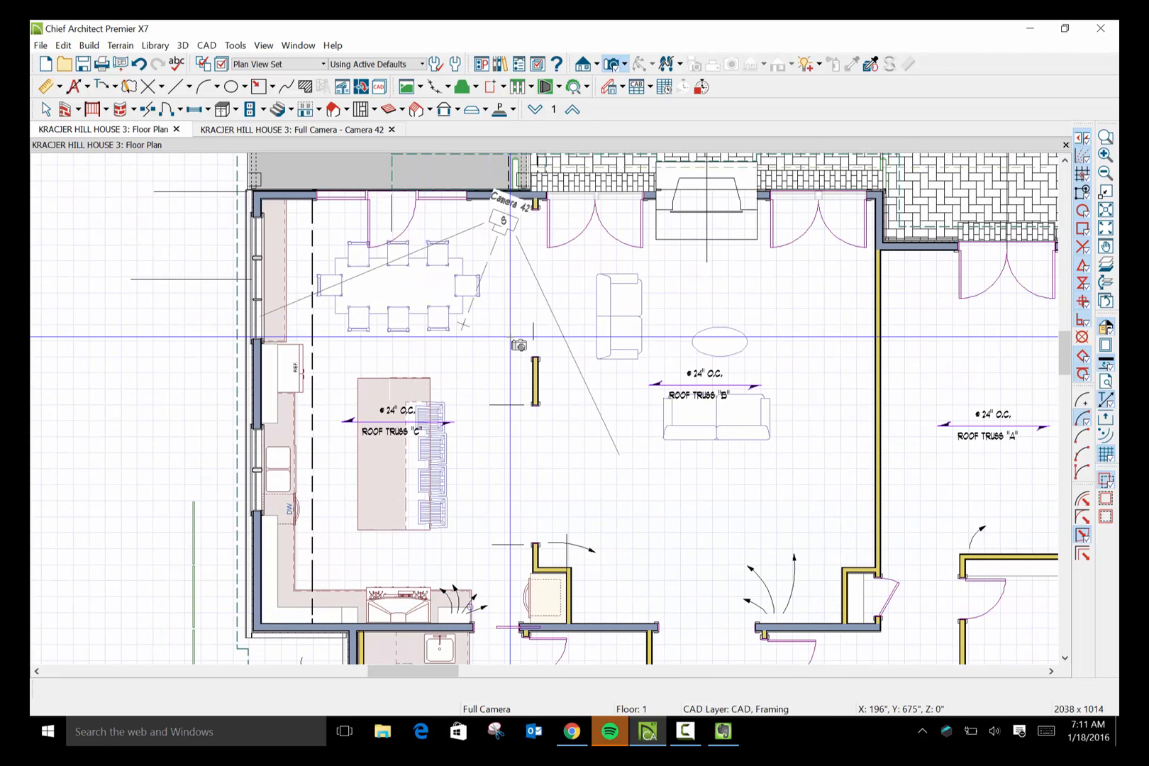
{"action": "left_click", "coordinate": [182, 45]}
{"action": "mouse_move", "coordinate": [230, 101]}
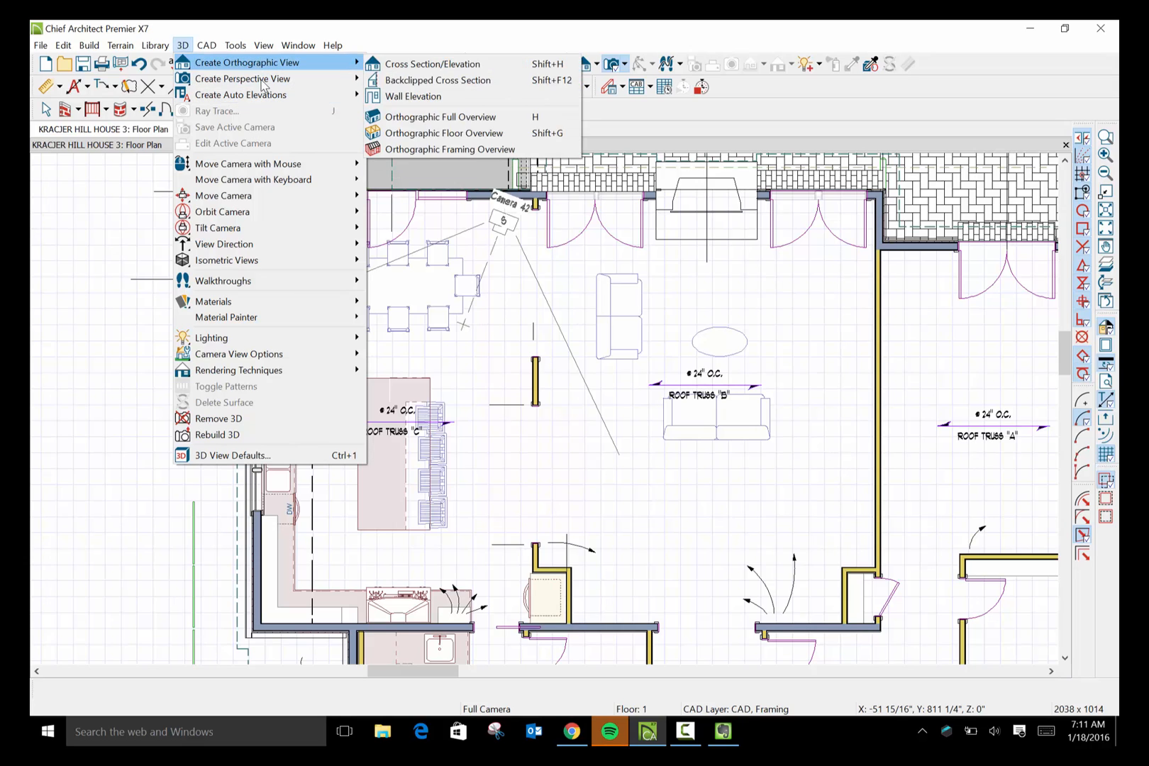
{"action": "mouse_move", "coordinate": [263, 84]}
{"action": "mouse_move", "coordinate": [287, 65]}
{"action": "left_click", "coordinate": [423, 81]}
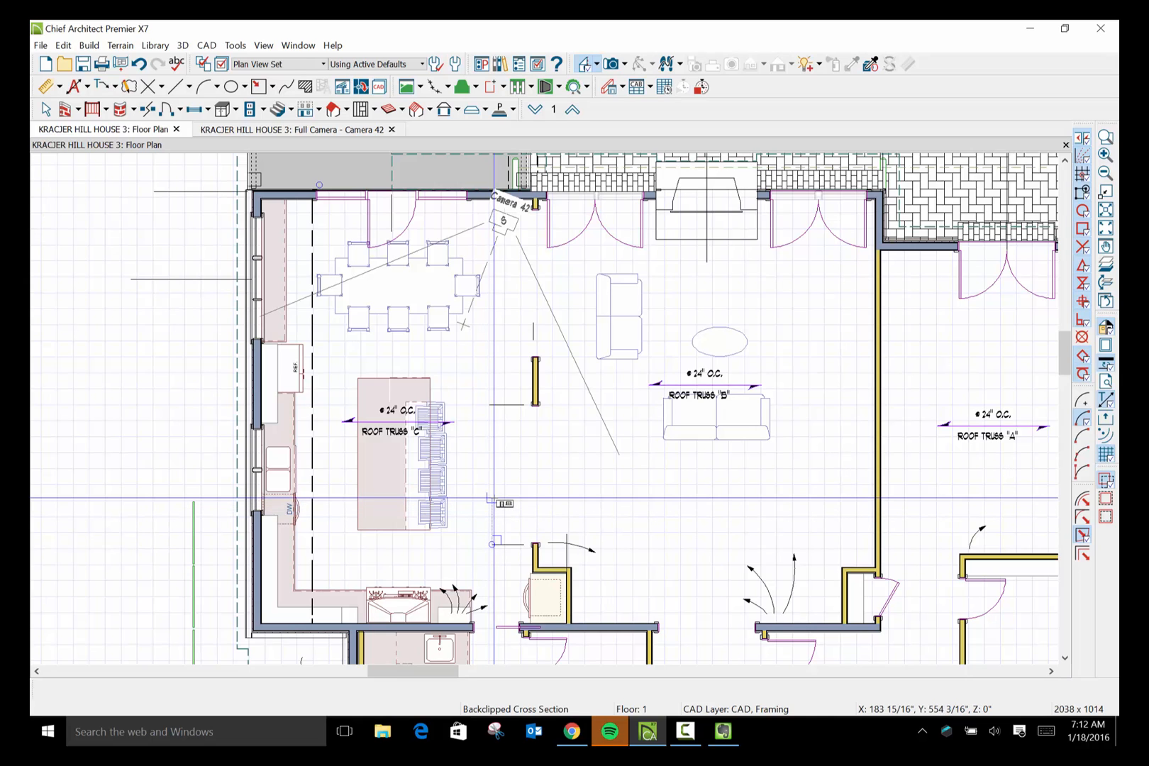
{"action": "left_click_drag", "start_coordinate": [492, 499], "coordinate": [505, 642]}
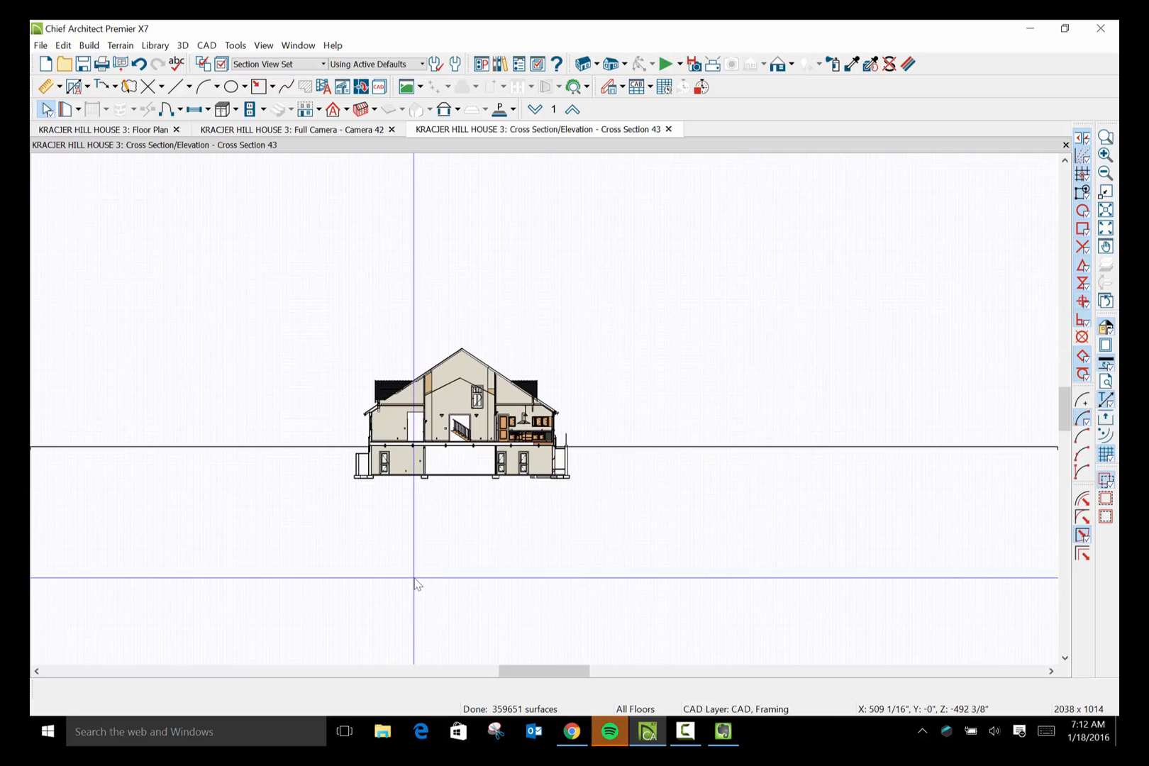
Examine the kitchen ceiling, great room and roof structure in the cross section, and select the upper-level door in the great room.
{"action": "scroll", "coordinate": [443, 471], "scroll_direction": "up", "scroll_amount": 3}
{"action": "scroll", "coordinate": [443, 468], "scroll_direction": "up", "scroll_amount": 2}
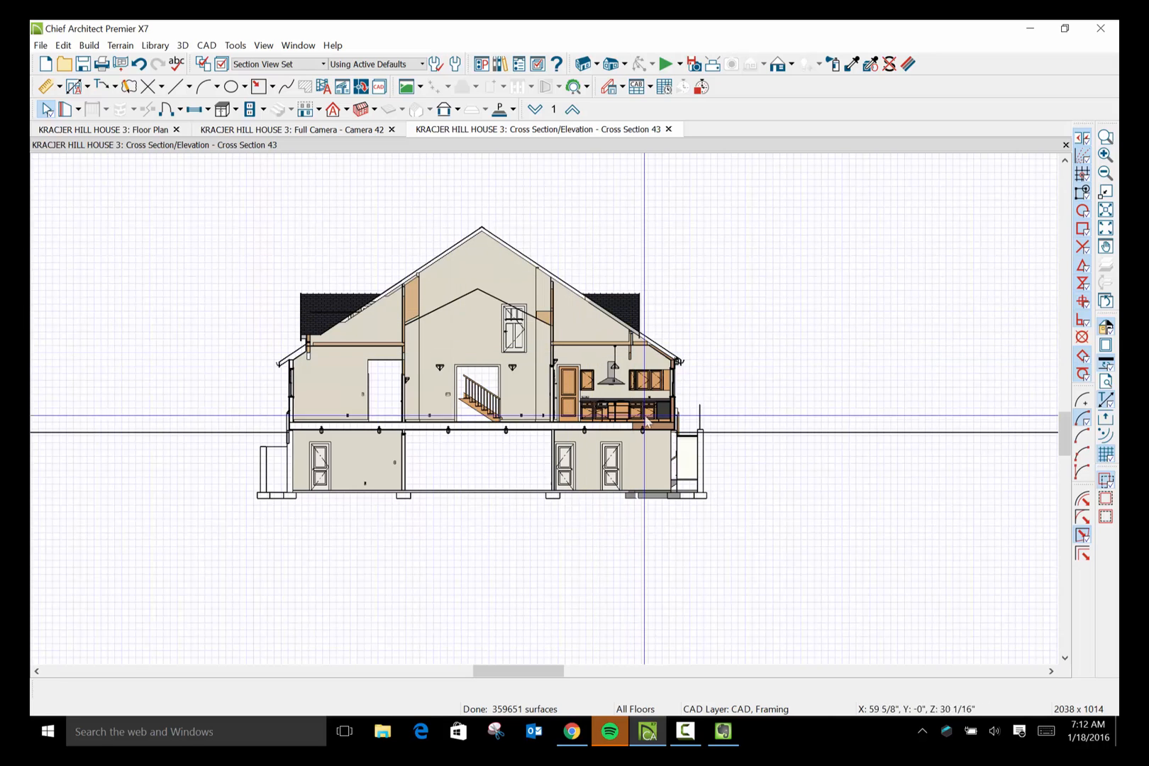
{"action": "scroll", "coordinate": [602, 470], "scroll_direction": "up", "scroll_amount": 1}
{"action": "scroll", "coordinate": [602, 469], "scroll_direction": "up", "scroll_amount": 1}
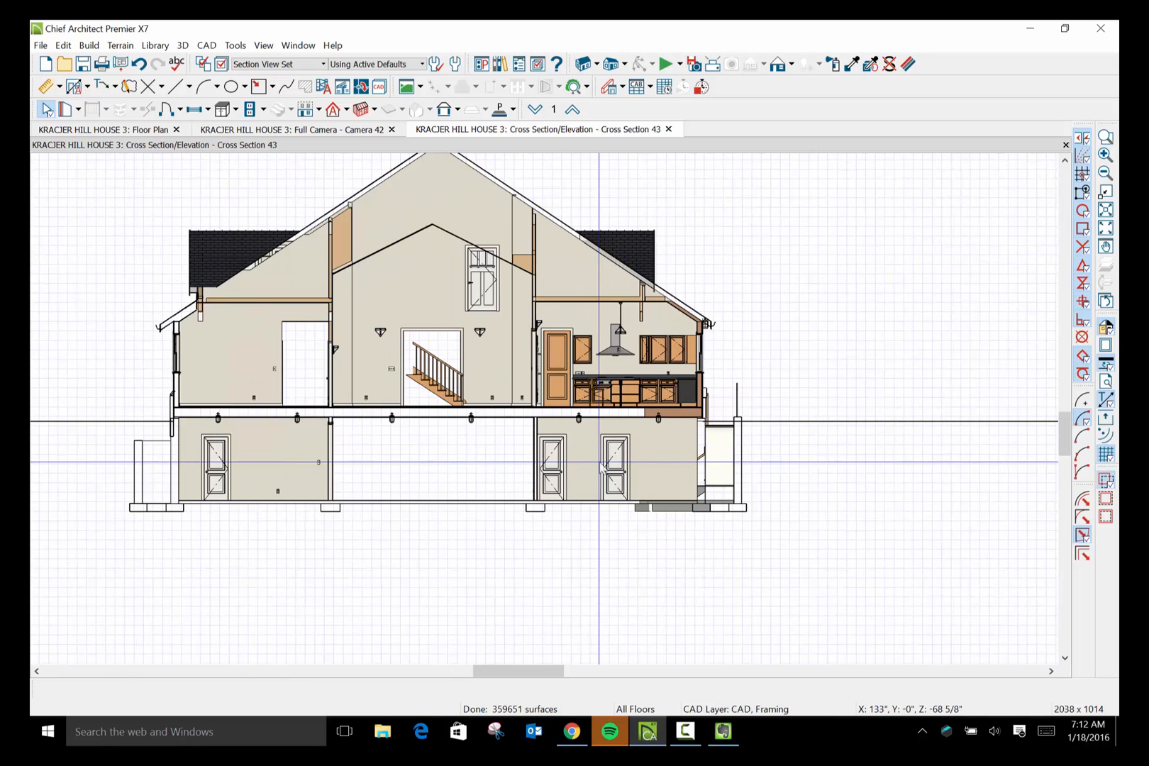
{"action": "scroll", "coordinate": [602, 469], "scroll_direction": "up", "scroll_amount": 2}
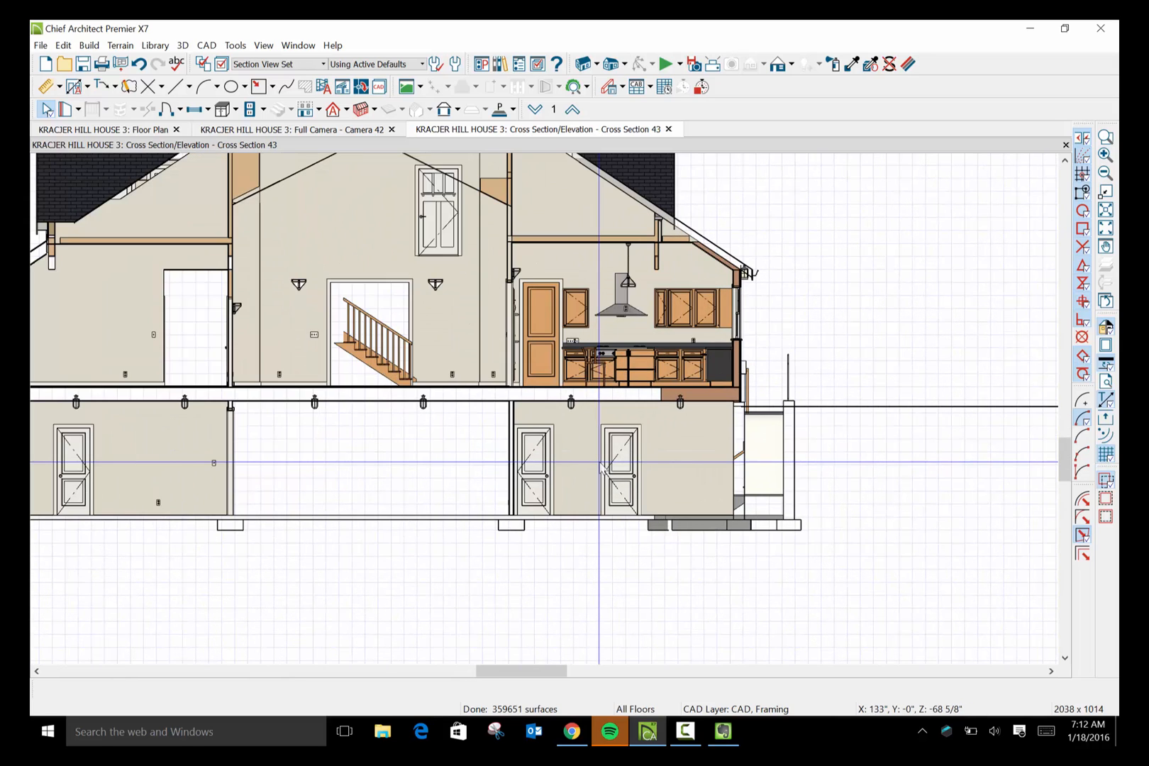
{"action": "scroll", "coordinate": [602, 470], "scroll_direction": "down", "scroll_amount": 2}
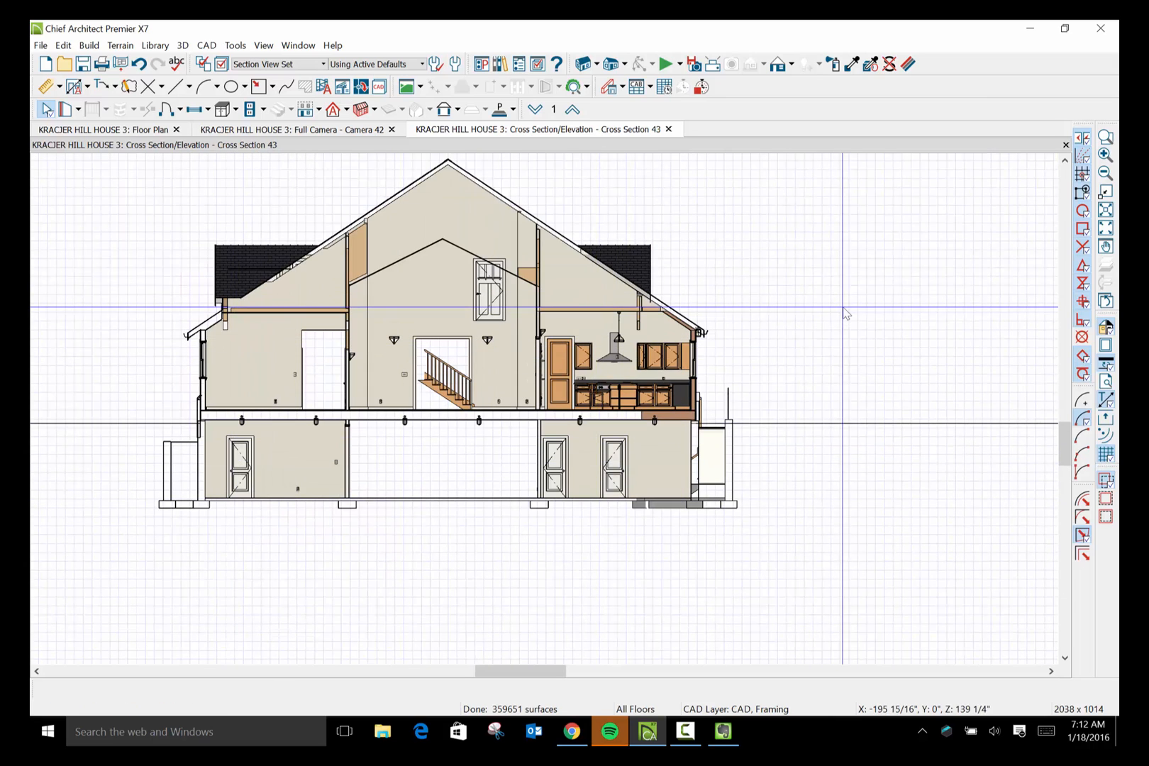
{"action": "scroll", "coordinate": [677, 355], "scroll_direction": "up", "scroll_amount": 3}
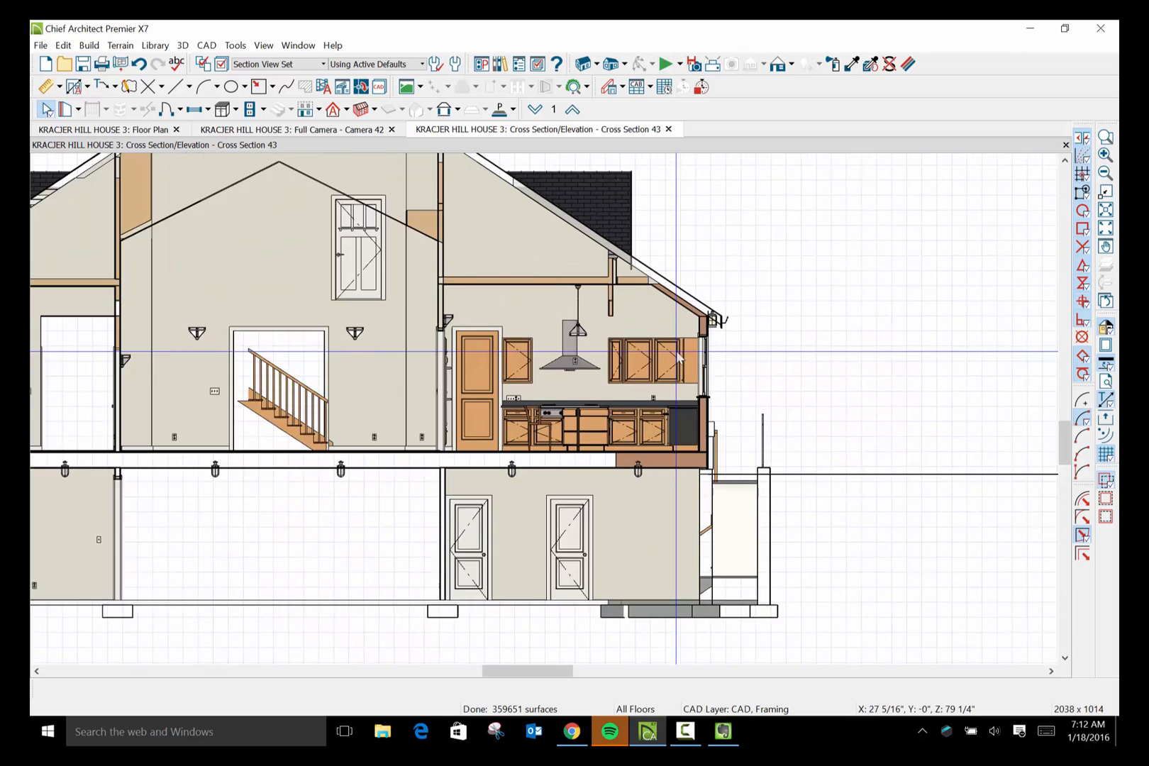
{"action": "scroll", "coordinate": [677, 355], "scroll_direction": "up", "scroll_amount": 1}
{"action": "scroll", "coordinate": [677, 354], "scroll_direction": "down", "scroll_amount": 4}
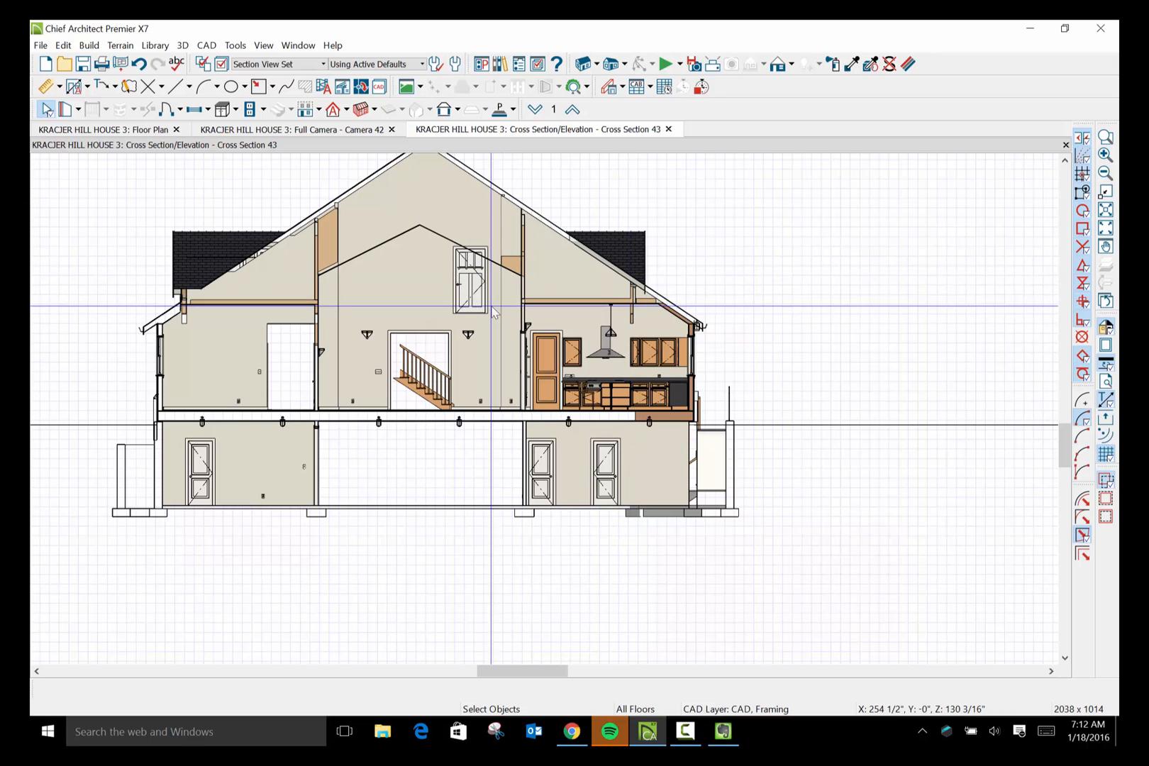
{"action": "left_click", "coordinate": [469, 284]}
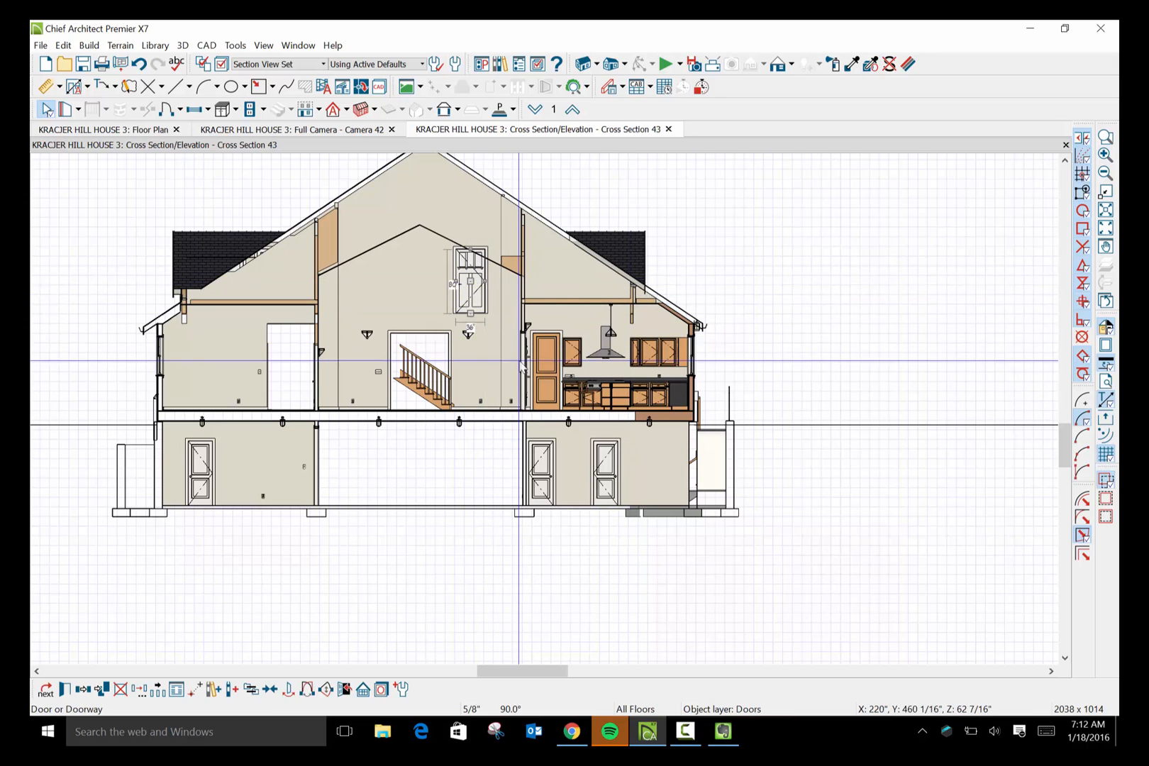
Open the specification of the upper-level great room door, review its size settings, and close it.
{"action": "left_click", "coordinate": [66, 690]}
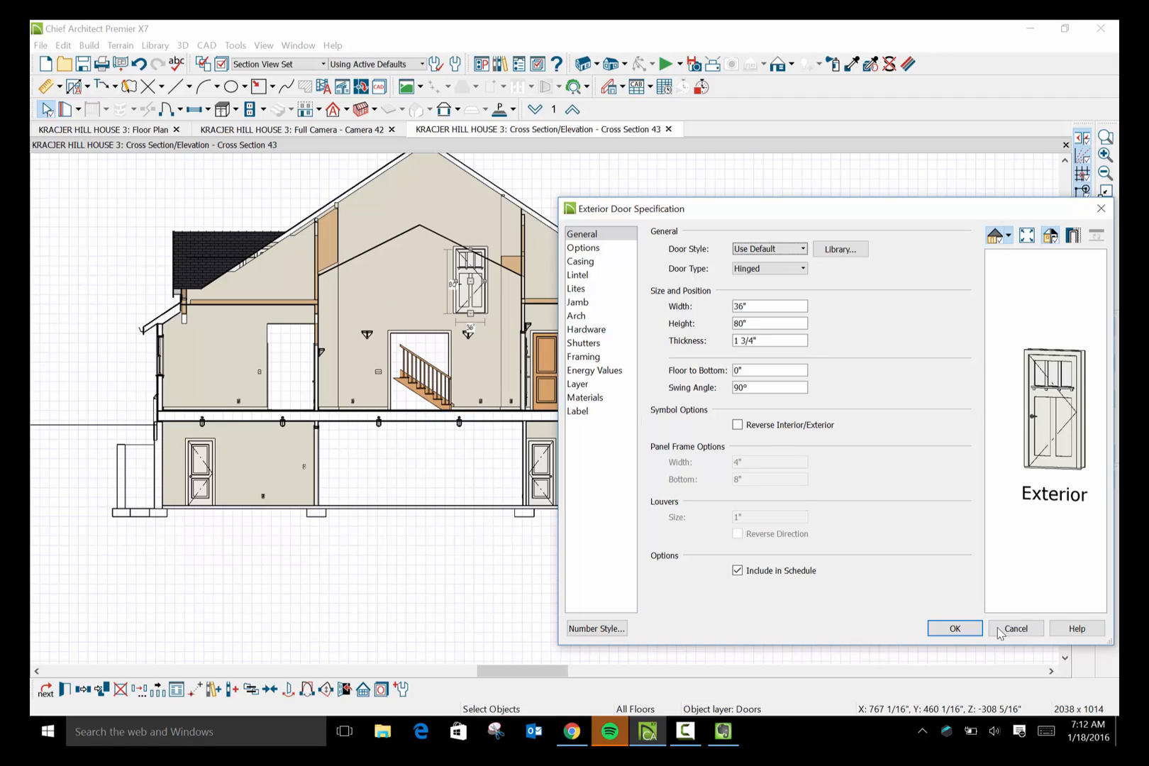
{"action": "left_click", "coordinate": [954, 627]}
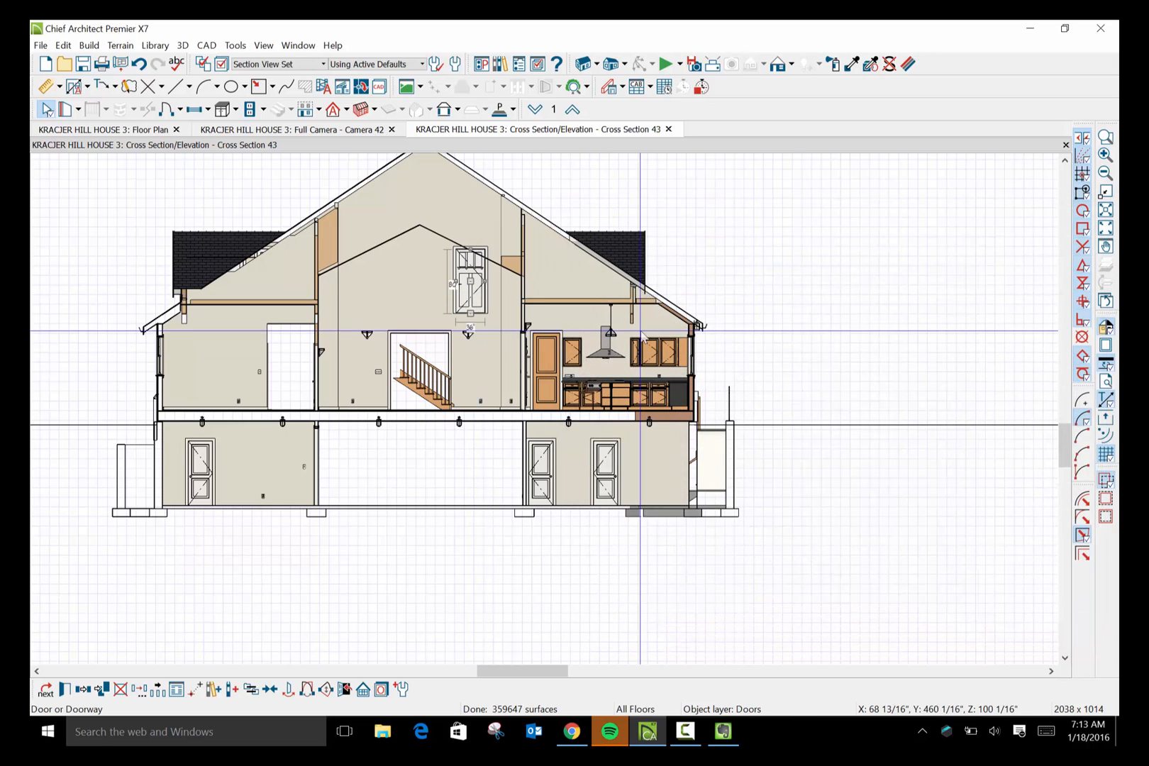
Place a manual dimension line across the kitchen's upper cabinets, from the pantry door trim to the window wall, and acknowledge the notice.
{"action": "scroll", "coordinate": [642, 331], "scroll_direction": "up", "scroll_amount": 5}
{"action": "scroll", "coordinate": [642, 330], "scroll_direction": "up", "scroll_amount": 2}
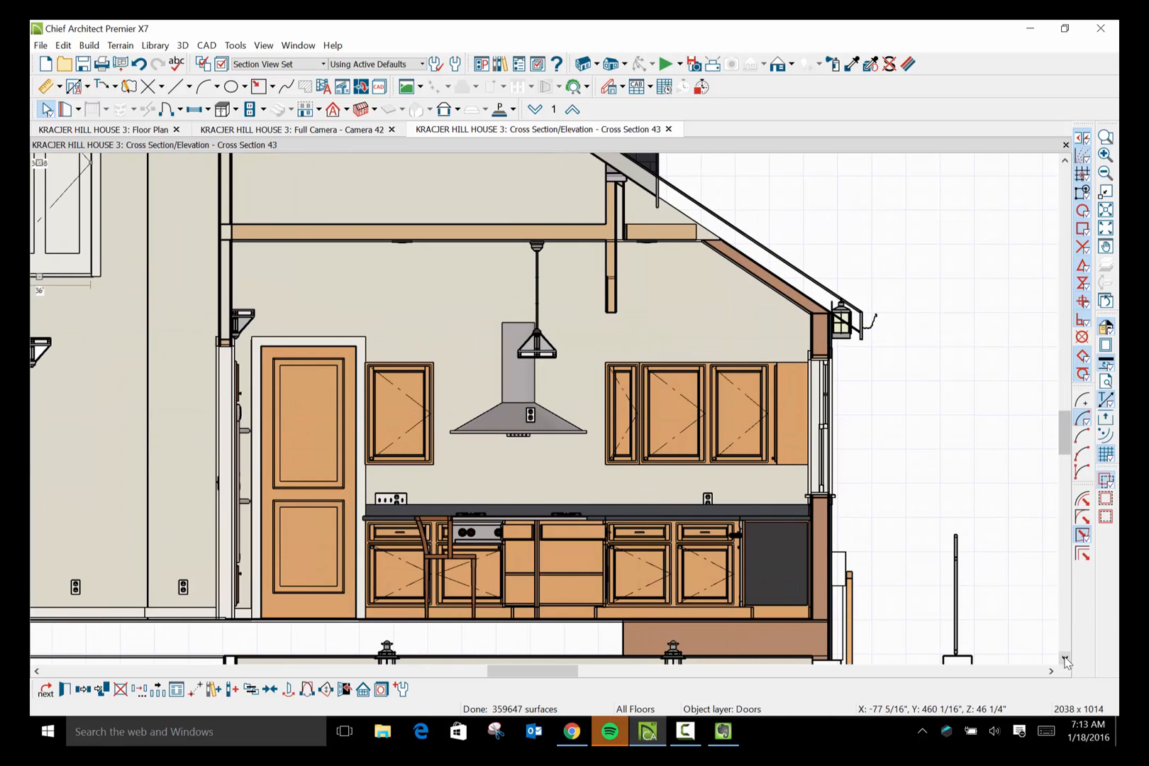
{"action": "left_click", "coordinate": [1064, 658]}
{"action": "left_click", "coordinate": [1065, 657]}
{"action": "left_click", "coordinate": [1064, 658]}
{"action": "left_click", "coordinate": [1064, 658]}
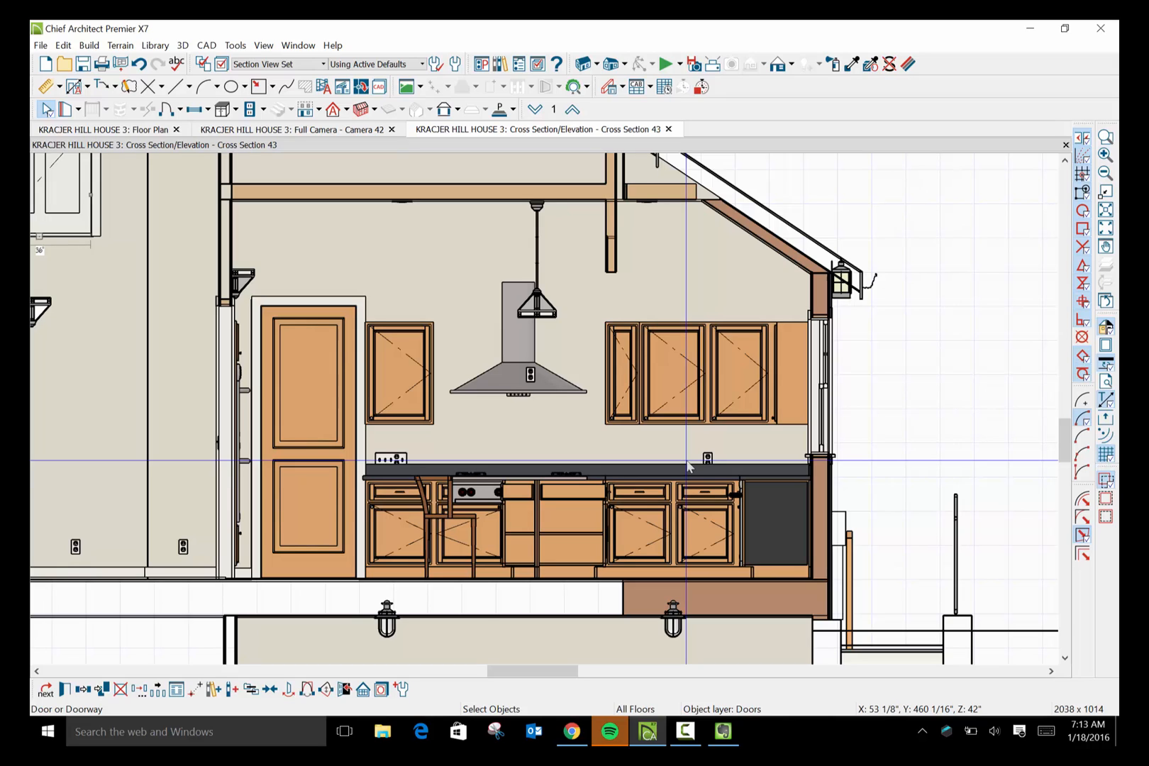
{"action": "left_click", "coordinate": [60, 88]}
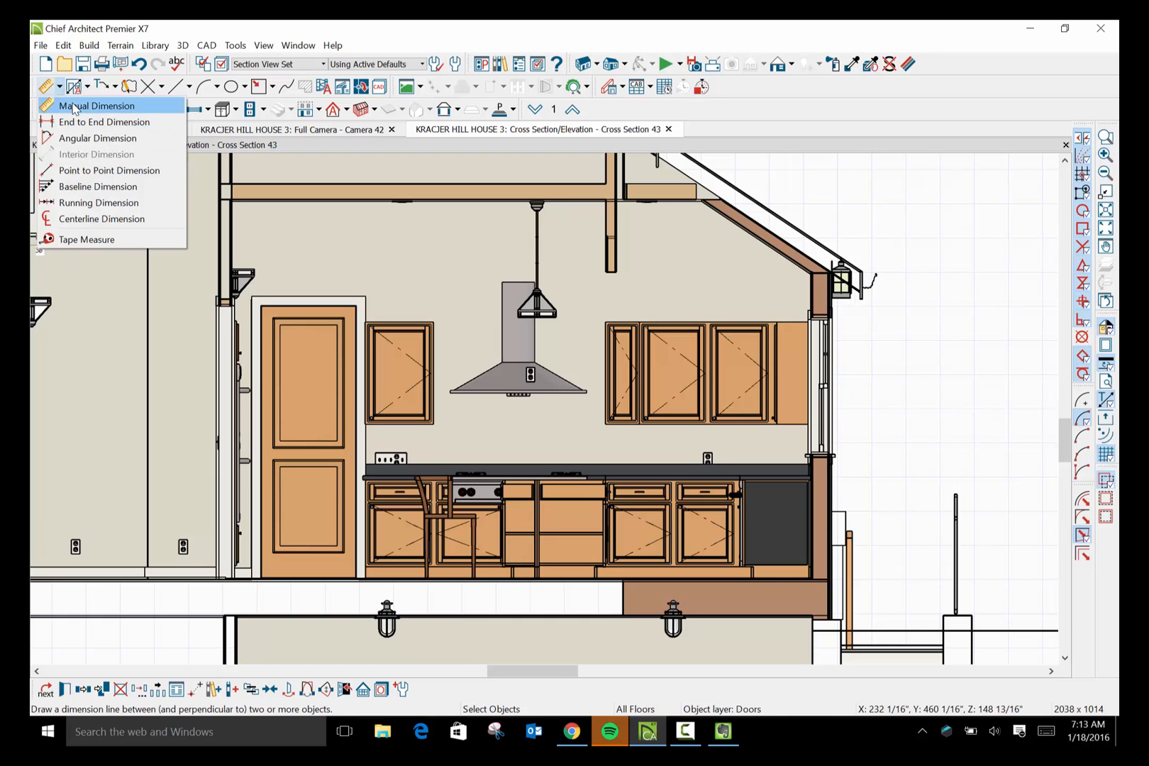
{"action": "left_click", "coordinate": [74, 106]}
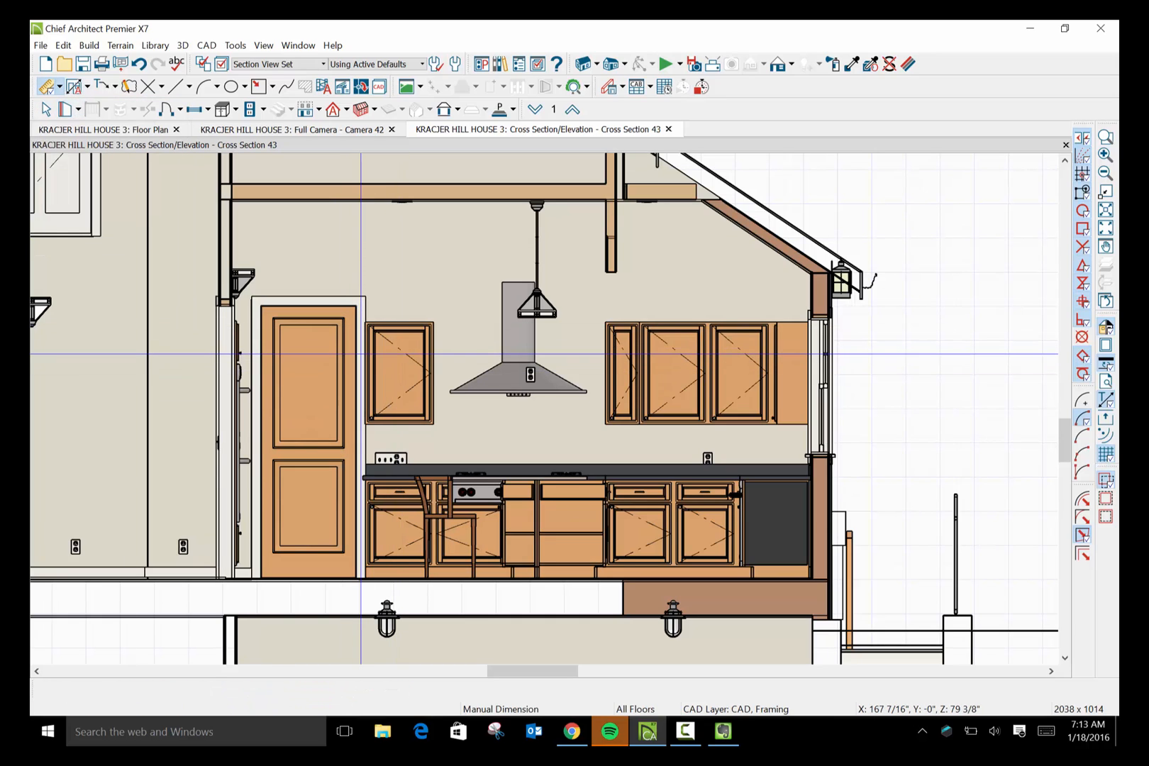
{"action": "left_click_drag", "start_coordinate": [361, 354], "coordinate": [817, 363]}
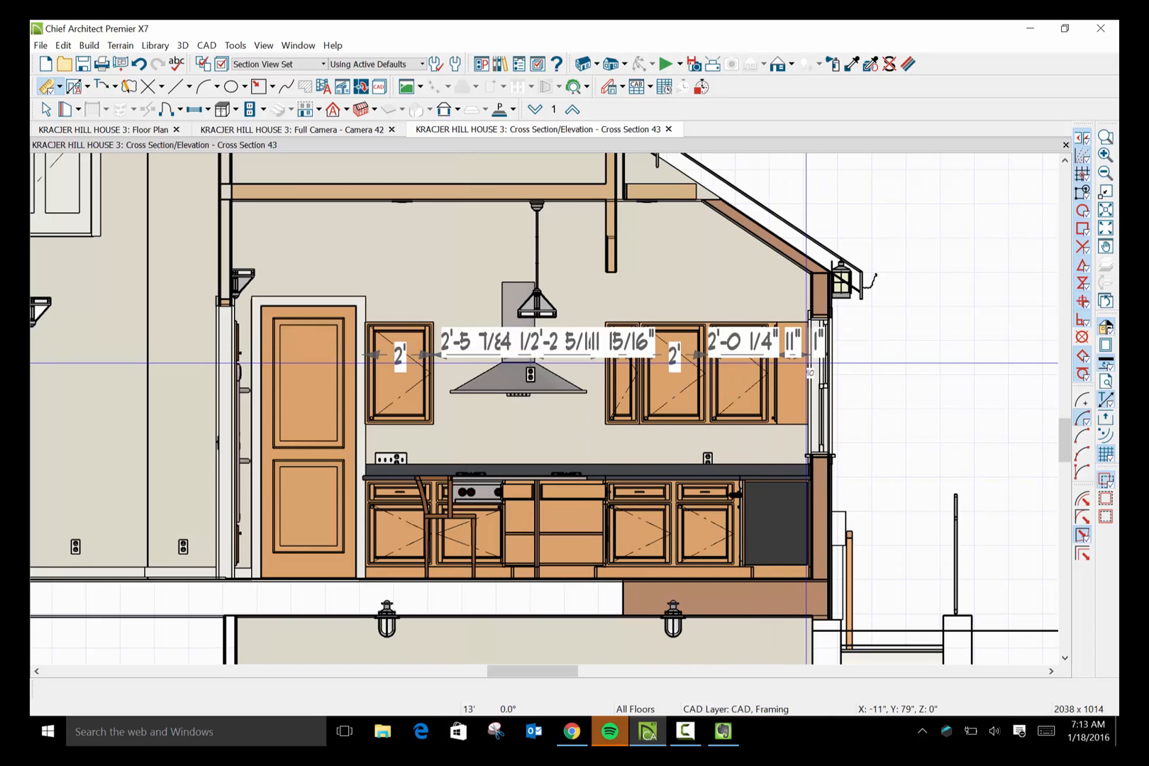
{"action": "left_click_drag", "start_coordinate": [806, 363], "coordinate": [808, 367]}
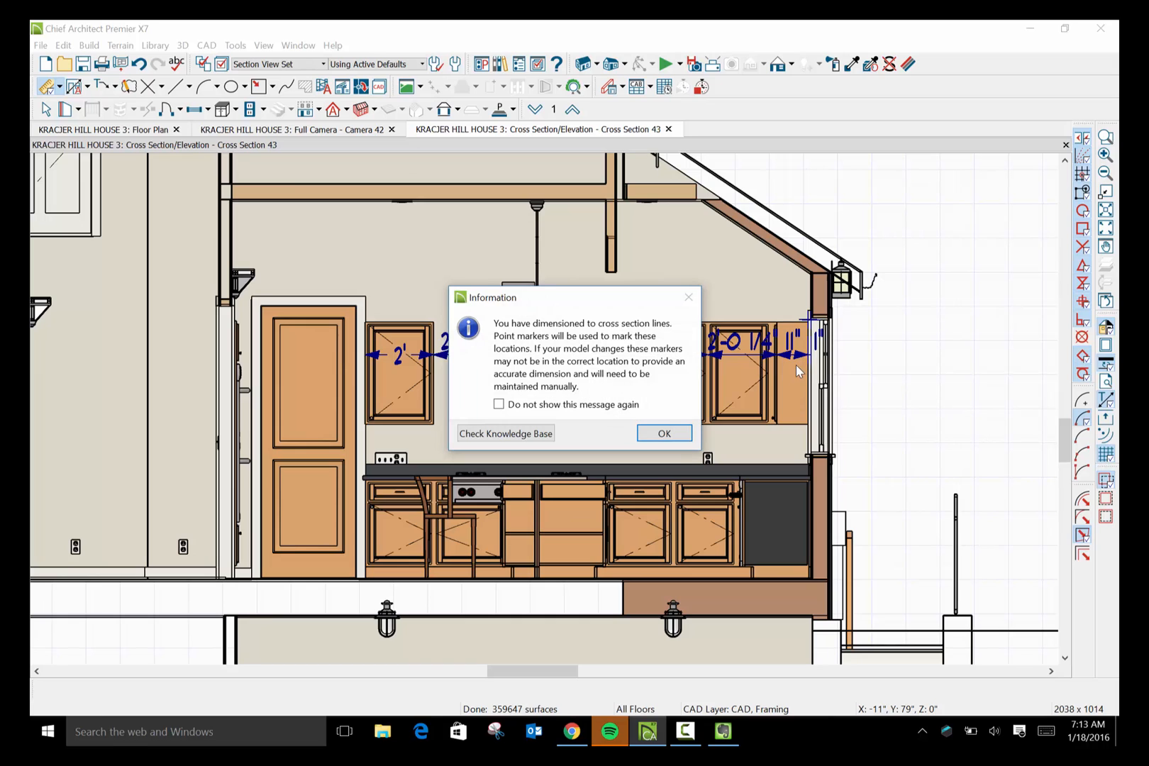
{"action": "left_click", "coordinate": [664, 433]}
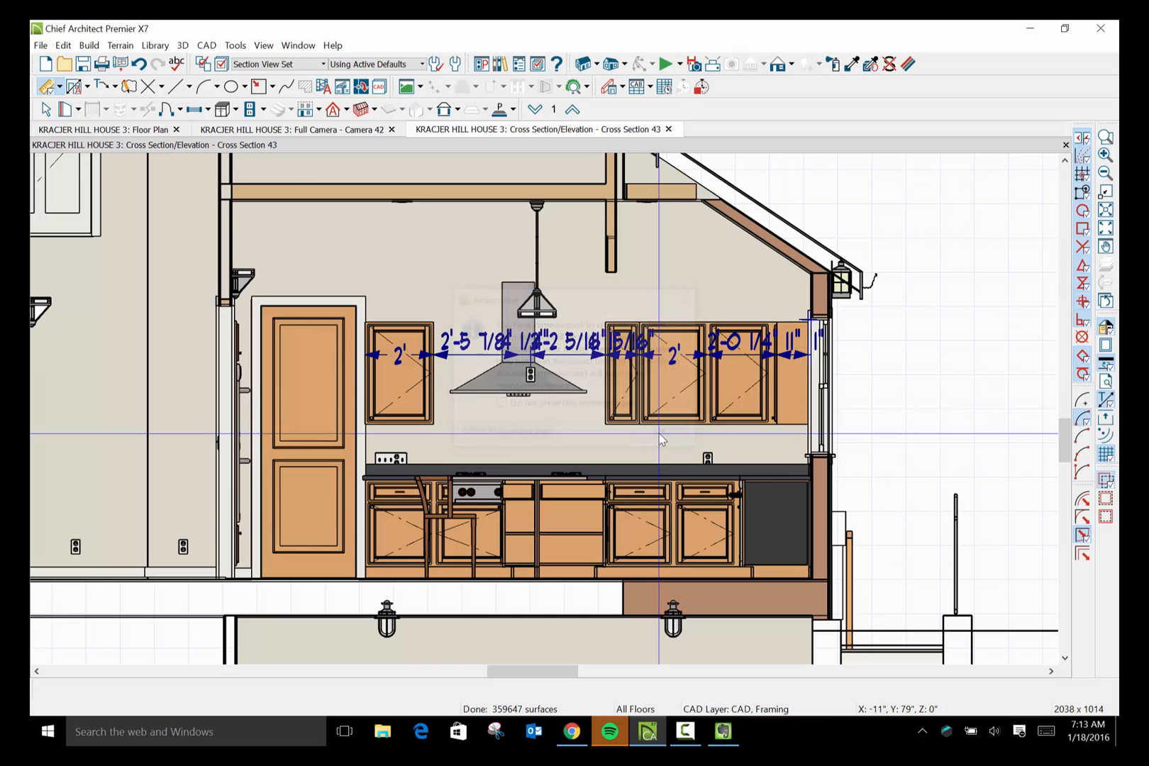
Separate the overlapping labels above the range hood by pulling the 2'-5 7/8", 4 1/4" and 2'-2 5/16" numbers off the dimension line.
{"action": "scroll", "coordinate": [522, 388], "scroll_direction": "up", "scroll_amount": 3}
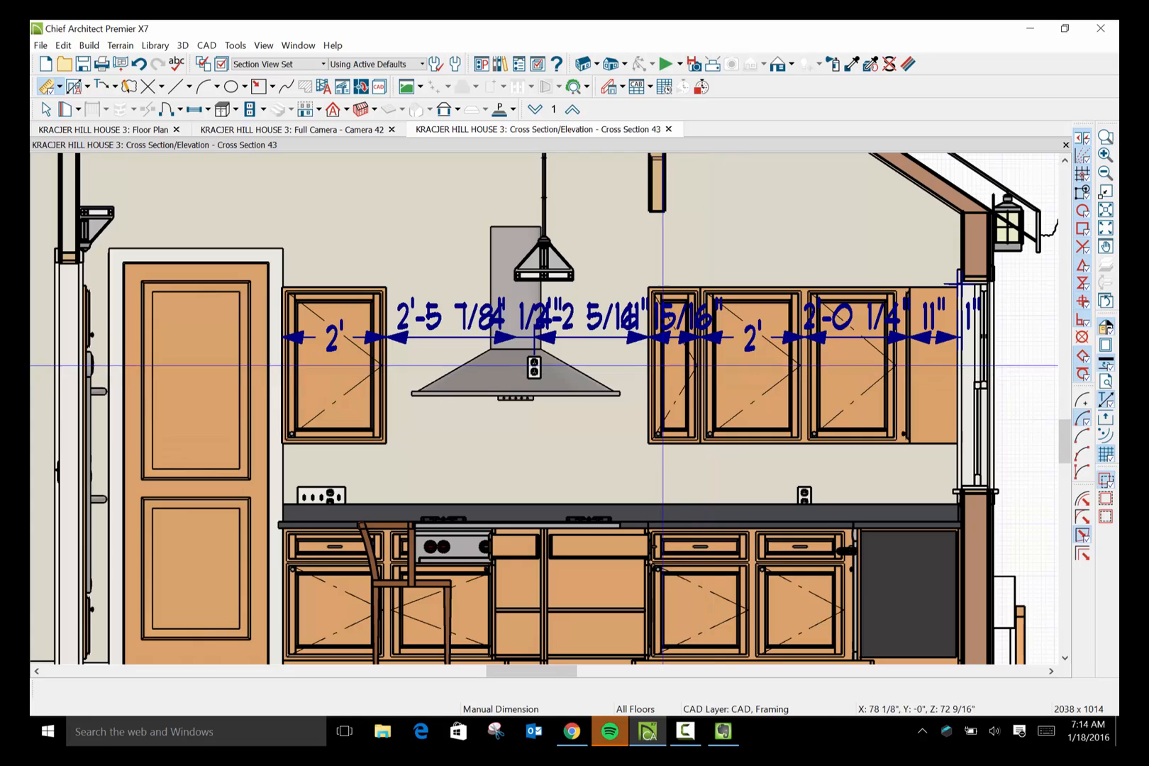
{"action": "left_click", "coordinate": [46, 110]}
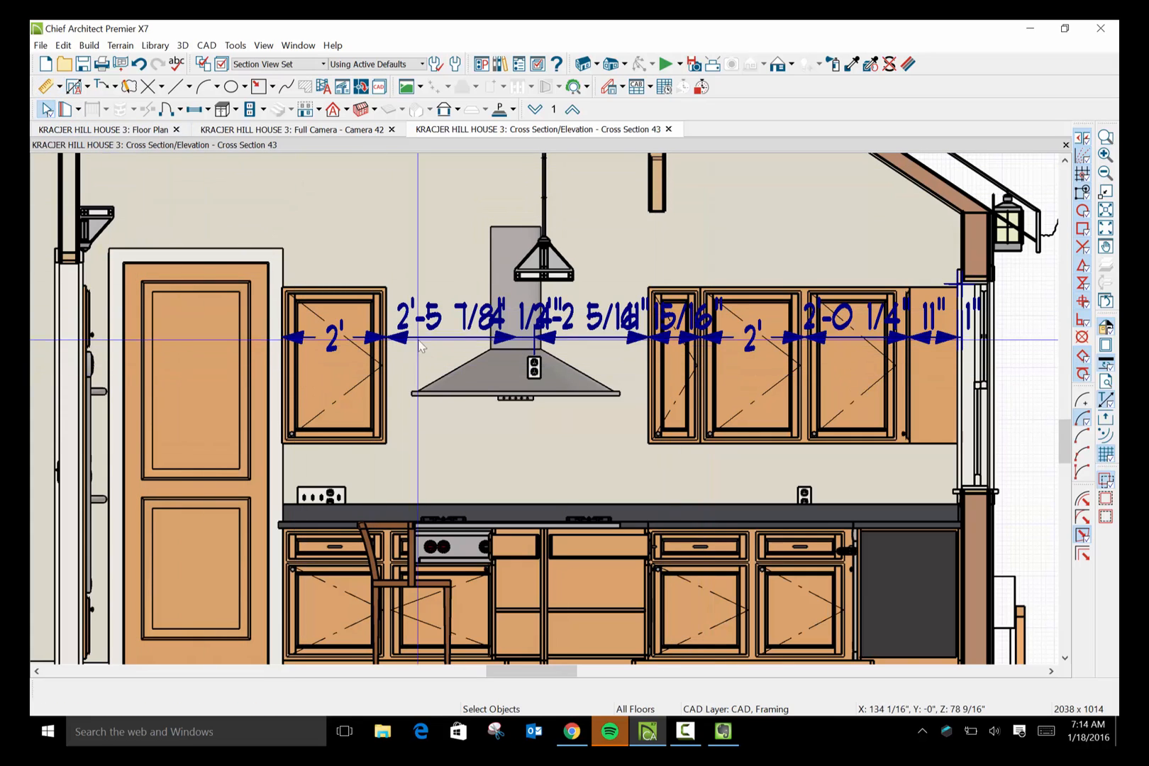
{"action": "left_click", "coordinate": [425, 338]}
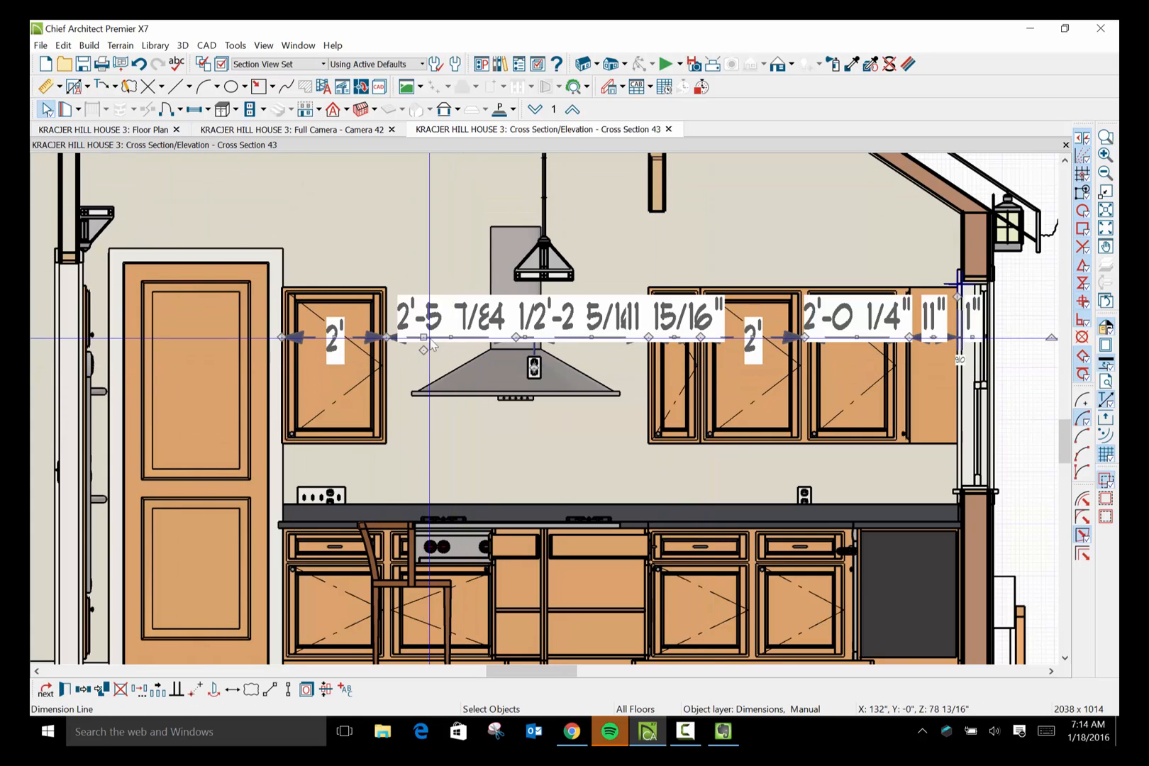
{"action": "left_click_drag", "start_coordinate": [453, 341], "coordinate": [374, 163]}
{"action": "left_click", "coordinate": [570, 329]}
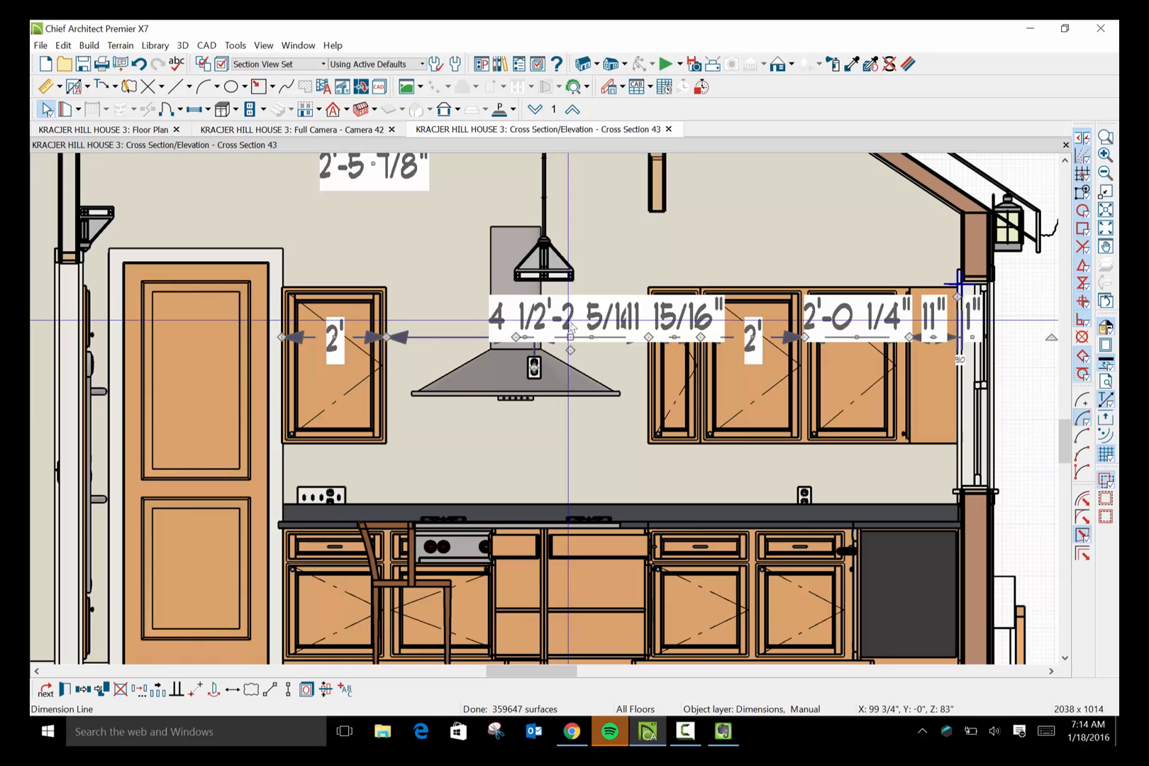
{"action": "left_click_drag", "start_coordinate": [525, 317], "coordinate": [782, 178]}
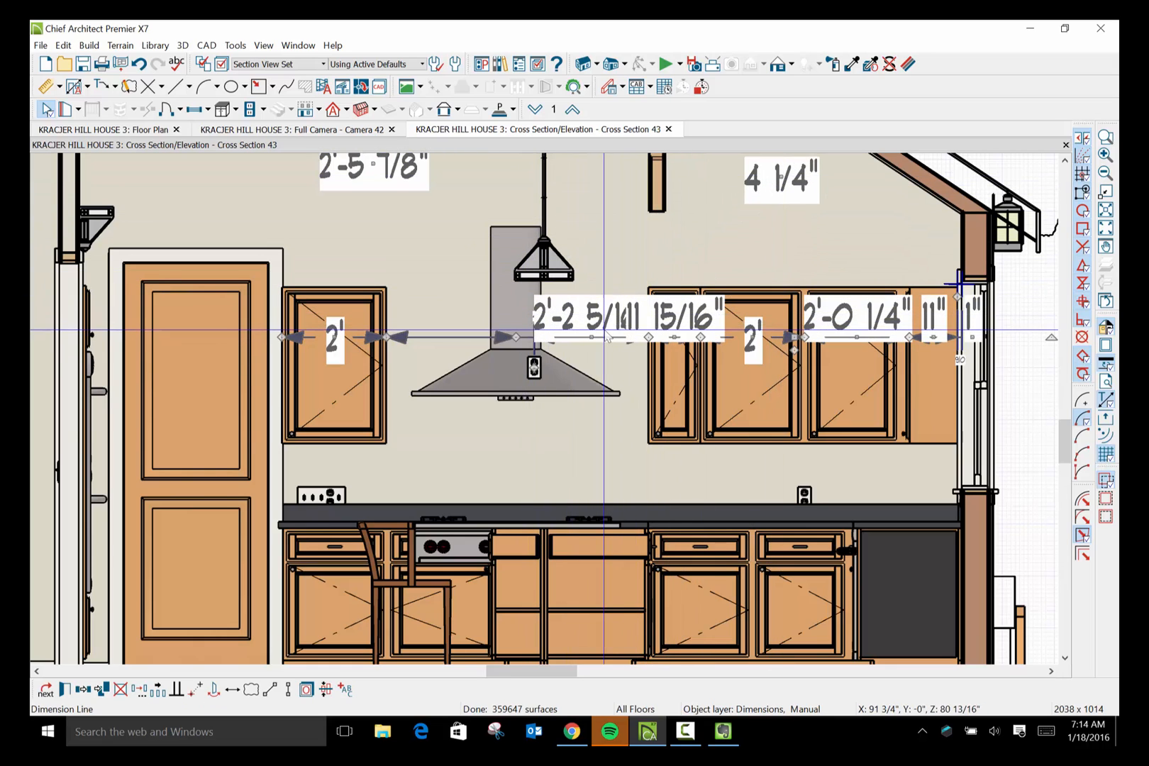
{"action": "left_click", "coordinate": [604, 335]}
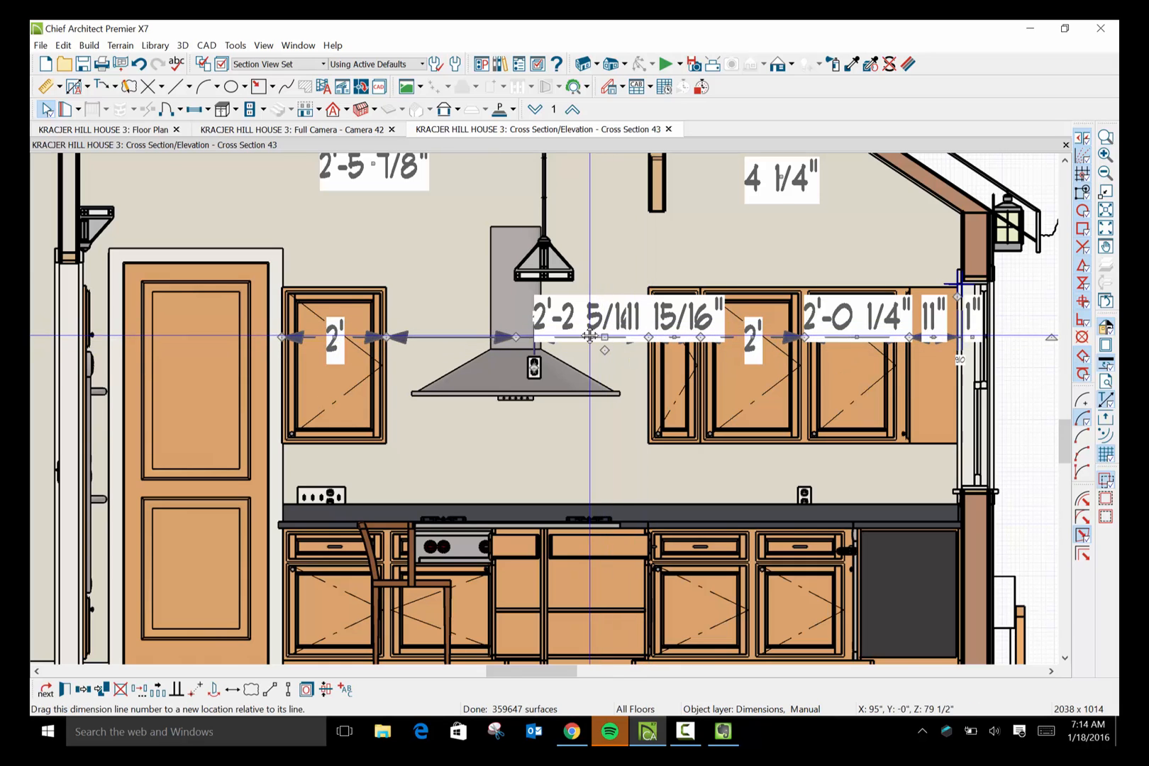
{"action": "left_click_drag", "start_coordinate": [592, 336], "coordinate": [594, 210]}
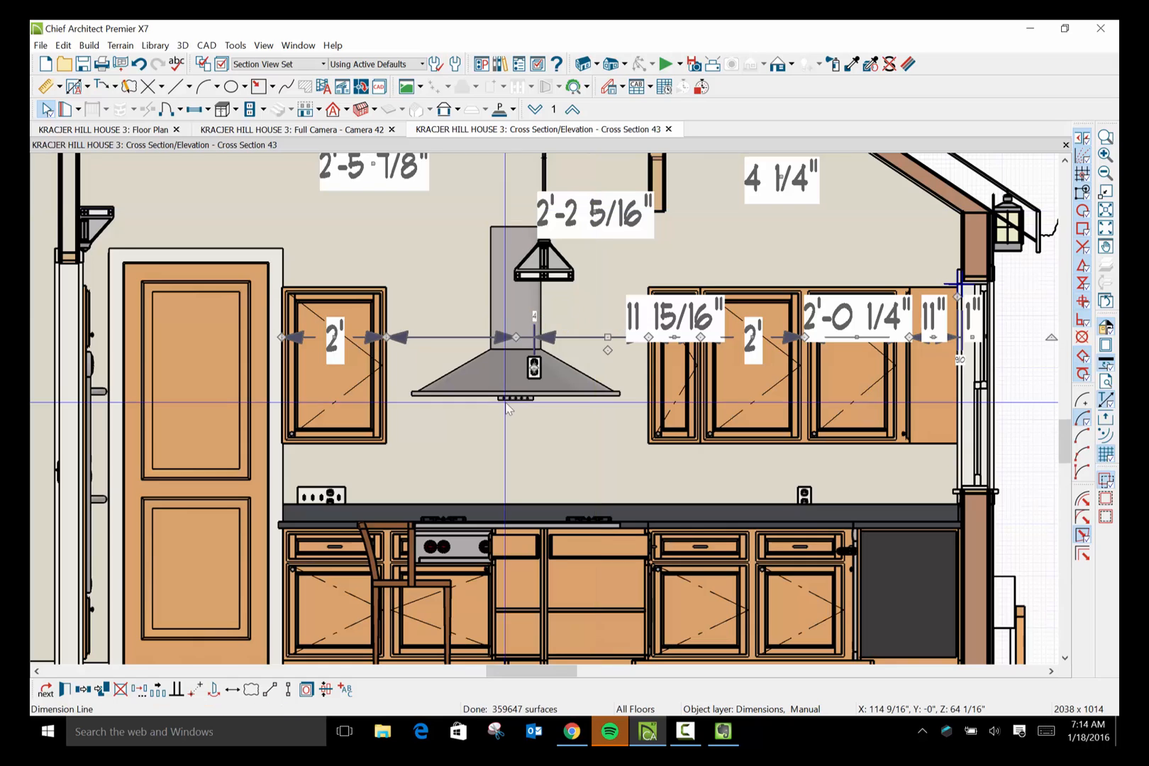
Move the 2'-5 7/8", 2'-2 5/16" and 4 1/4" dimension labels out to the empty area beyond the eave, then deselect.
{"action": "scroll", "coordinate": [510, 401], "scroll_direction": "down", "scroll_amount": 4}
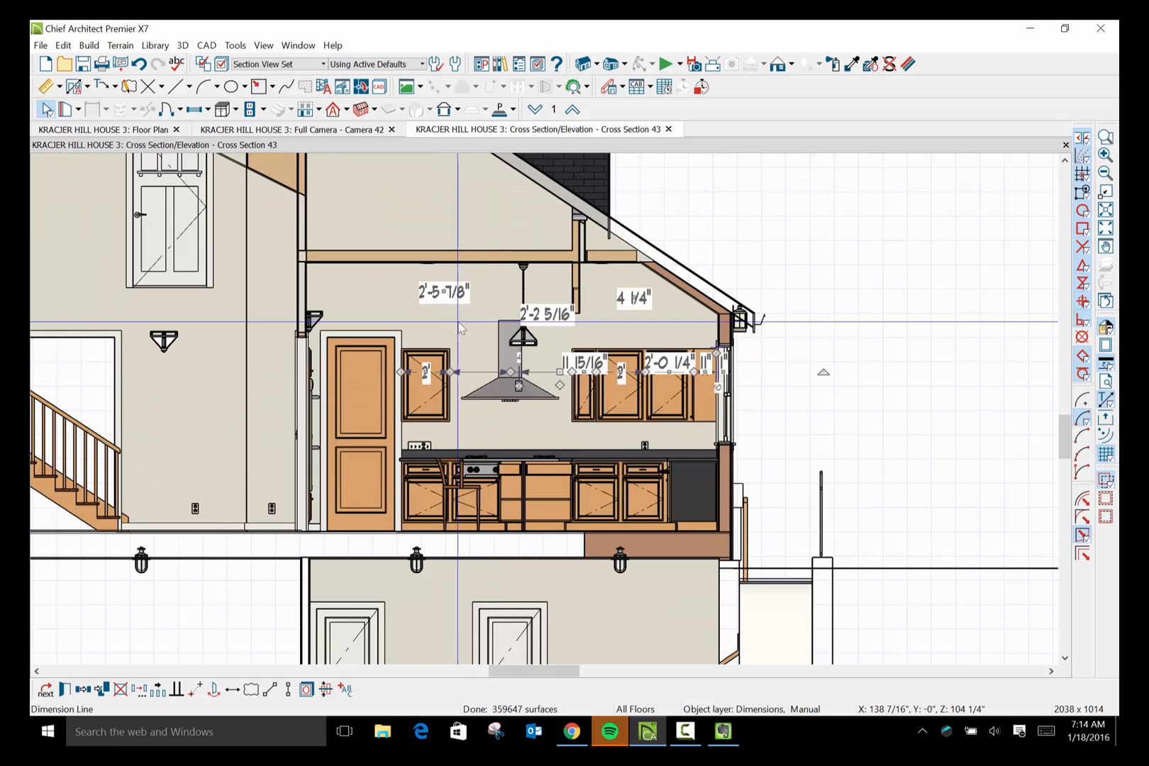
{"action": "left_click", "coordinate": [444, 290]}
{"action": "left_click_drag", "start_coordinate": [444, 291], "coordinate": [772, 195]}
{"action": "left_click", "coordinate": [546, 314]}
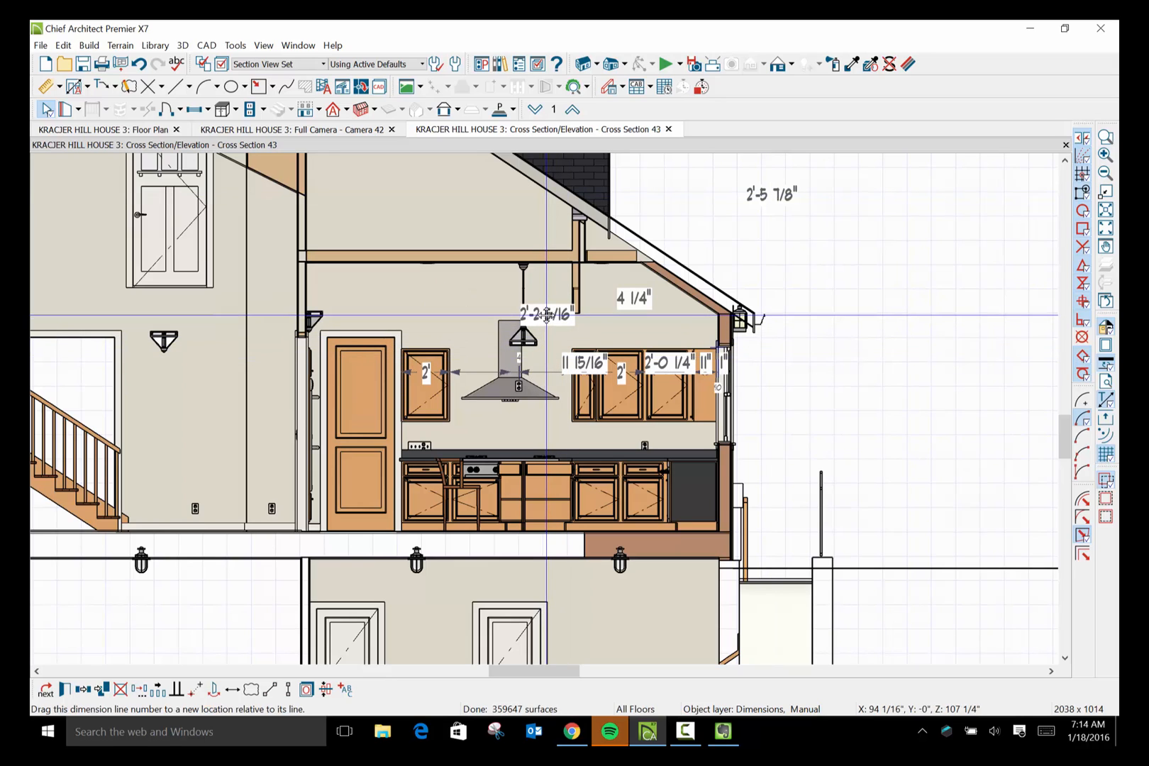
{"action": "left_click_drag", "start_coordinate": [546, 314], "coordinate": [808, 222]}
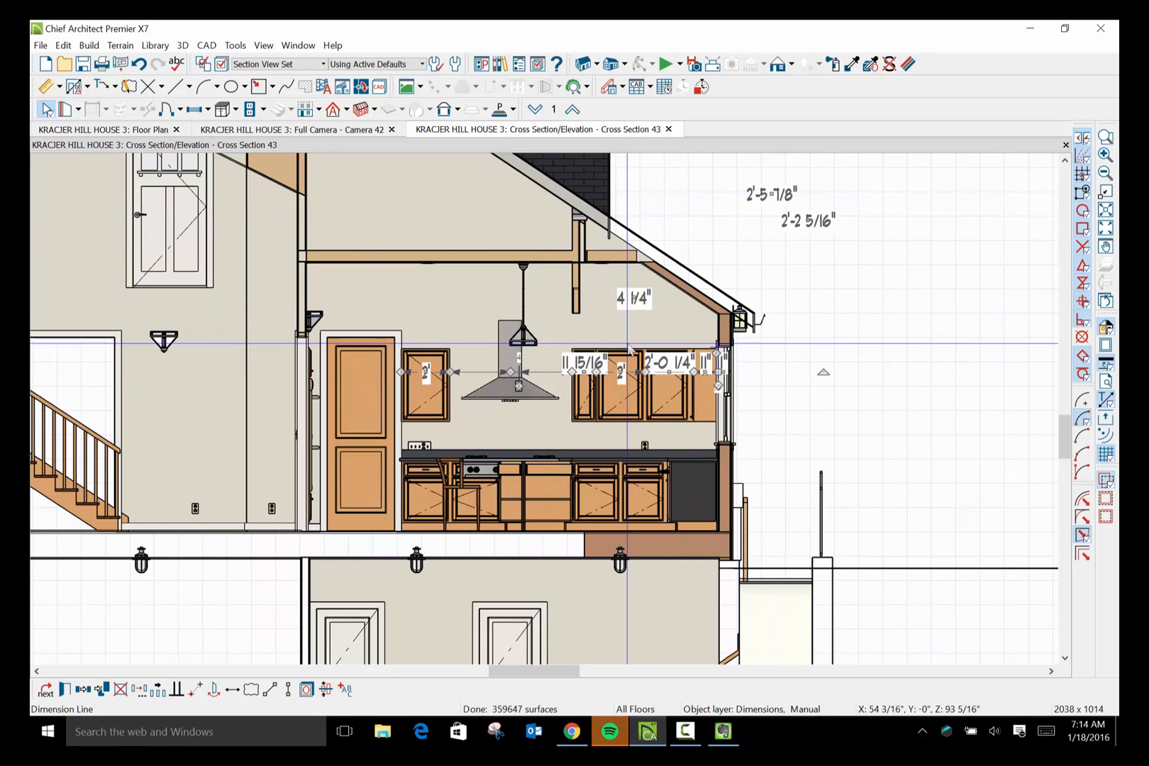
{"action": "left_click_drag", "start_coordinate": [625, 310], "coordinate": [856, 239]}
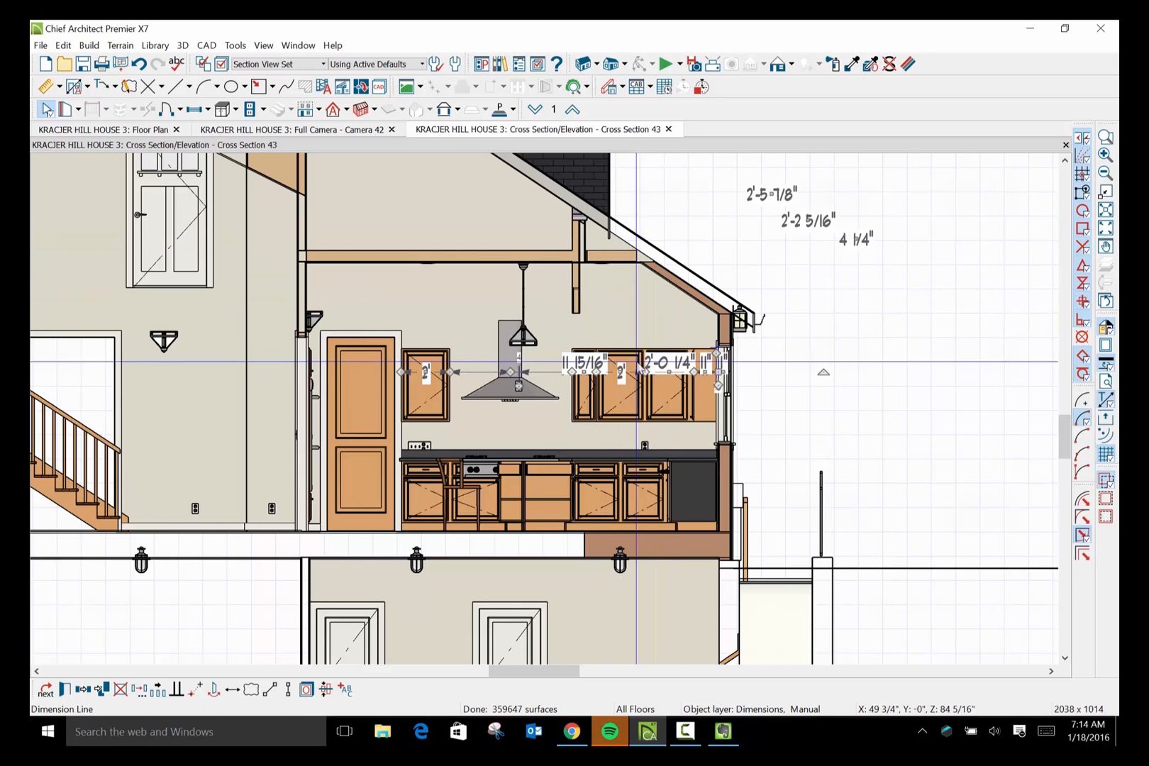
{"action": "key", "text": "Escape"}
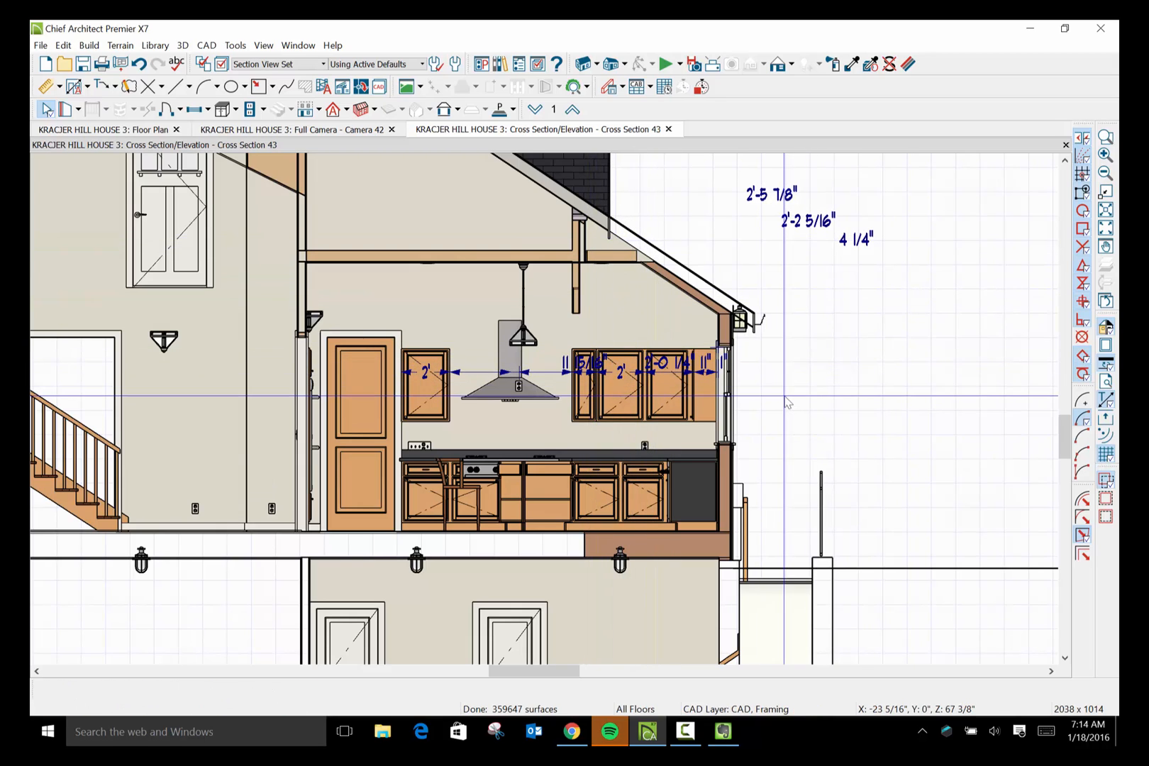
Move the 11 15/16" dimension label up above the narrow upper cabinet.
{"action": "scroll", "coordinate": [598, 376], "scroll_direction": "up", "scroll_amount": 2}
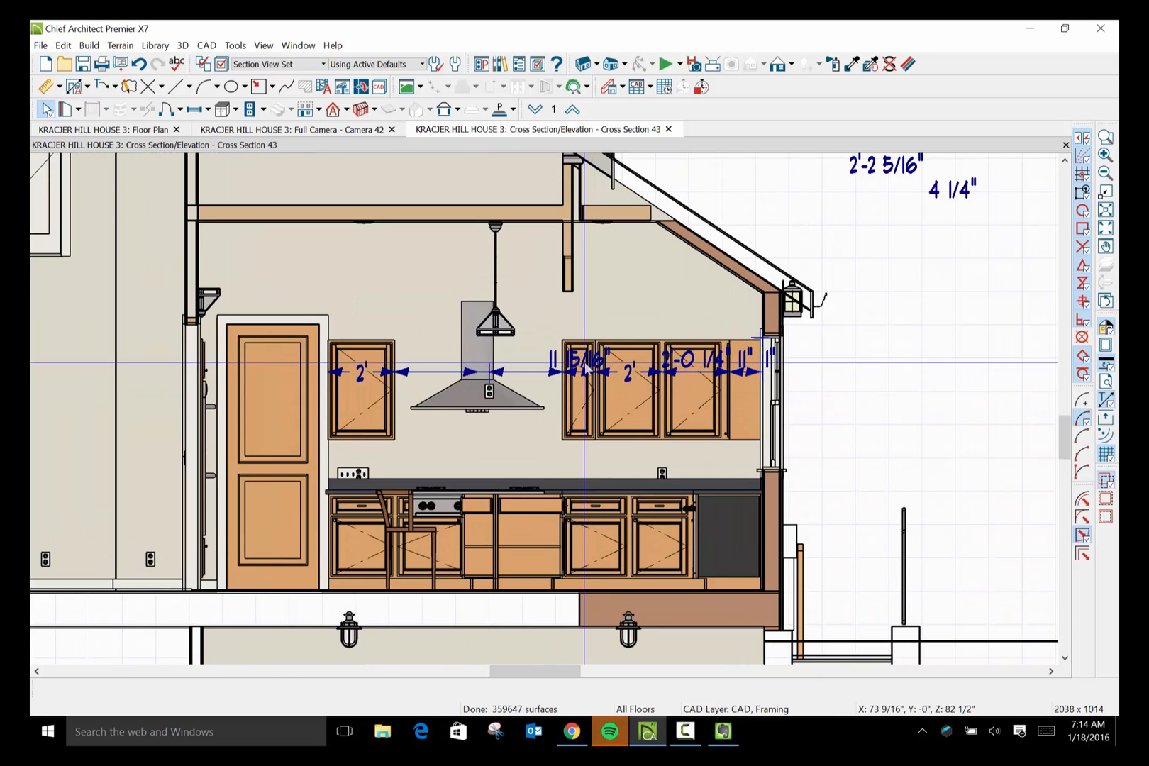
{"action": "left_click", "coordinate": [583, 364]}
{"action": "left_click_drag", "start_coordinate": [578, 371], "coordinate": [578, 323]}
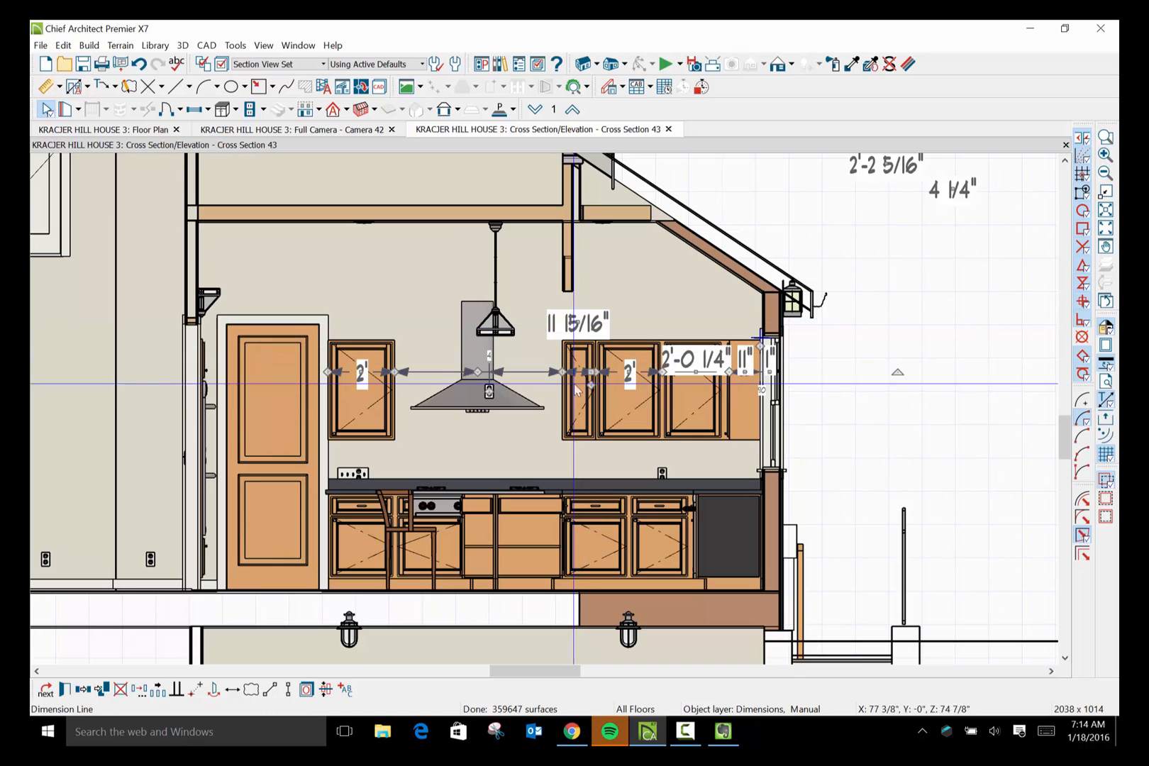
{"action": "left_click", "coordinate": [881, 391]}
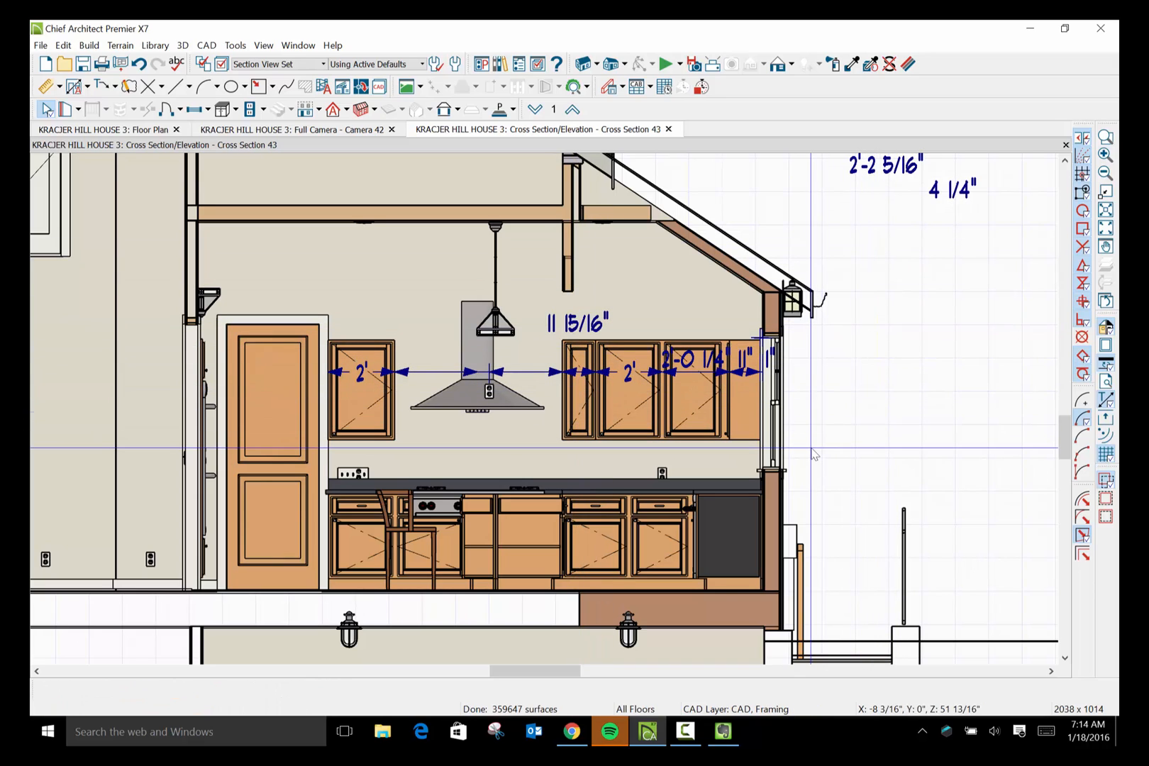
Move the 1" dimension label at the window wall out to the empty area outside the house.
{"action": "scroll", "coordinate": [793, 388], "scroll_direction": "up", "scroll_amount": 2}
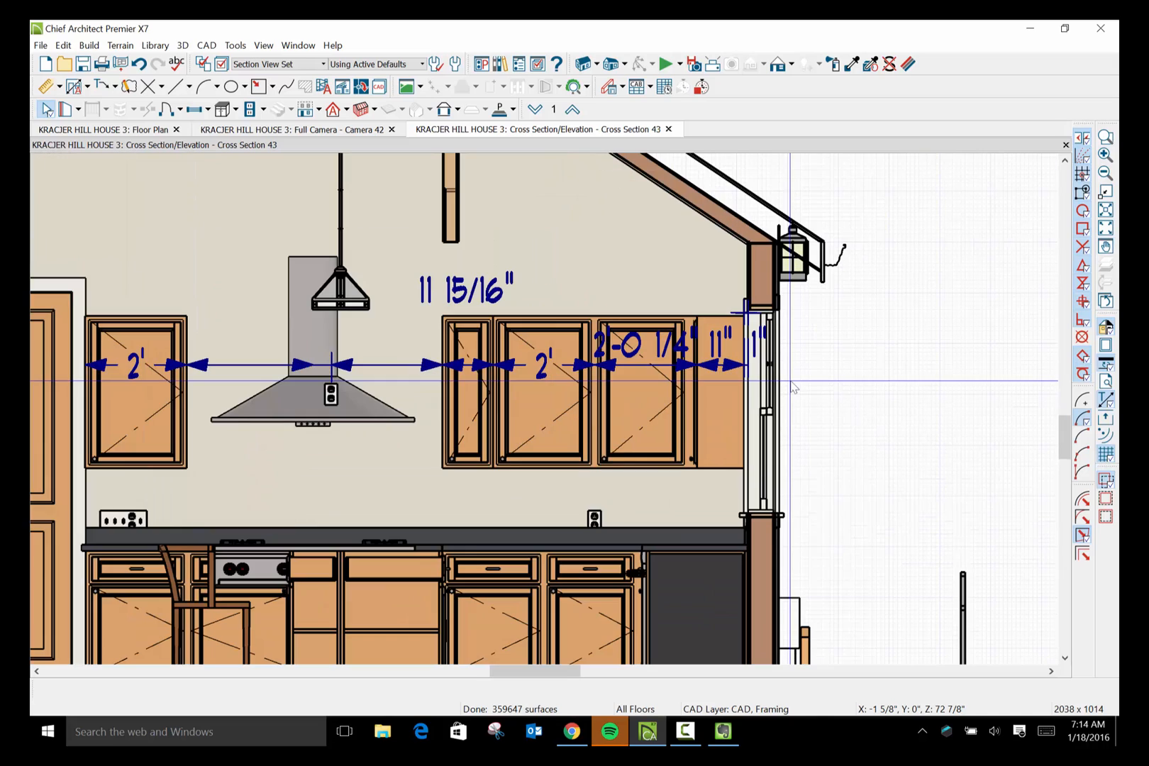
{"action": "left_click", "coordinate": [758, 364]}
{"action": "left_click_drag", "start_coordinate": [758, 364], "coordinate": [999, 220]}
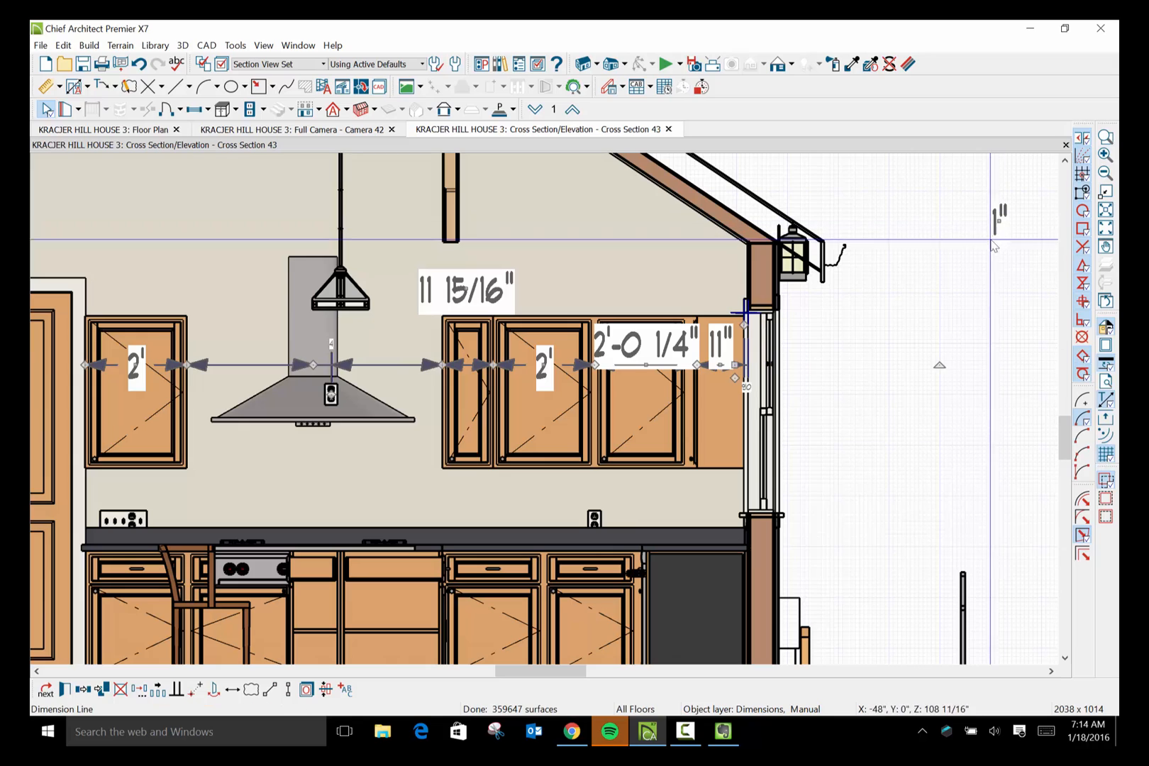
{"action": "left_click", "coordinate": [955, 309]}
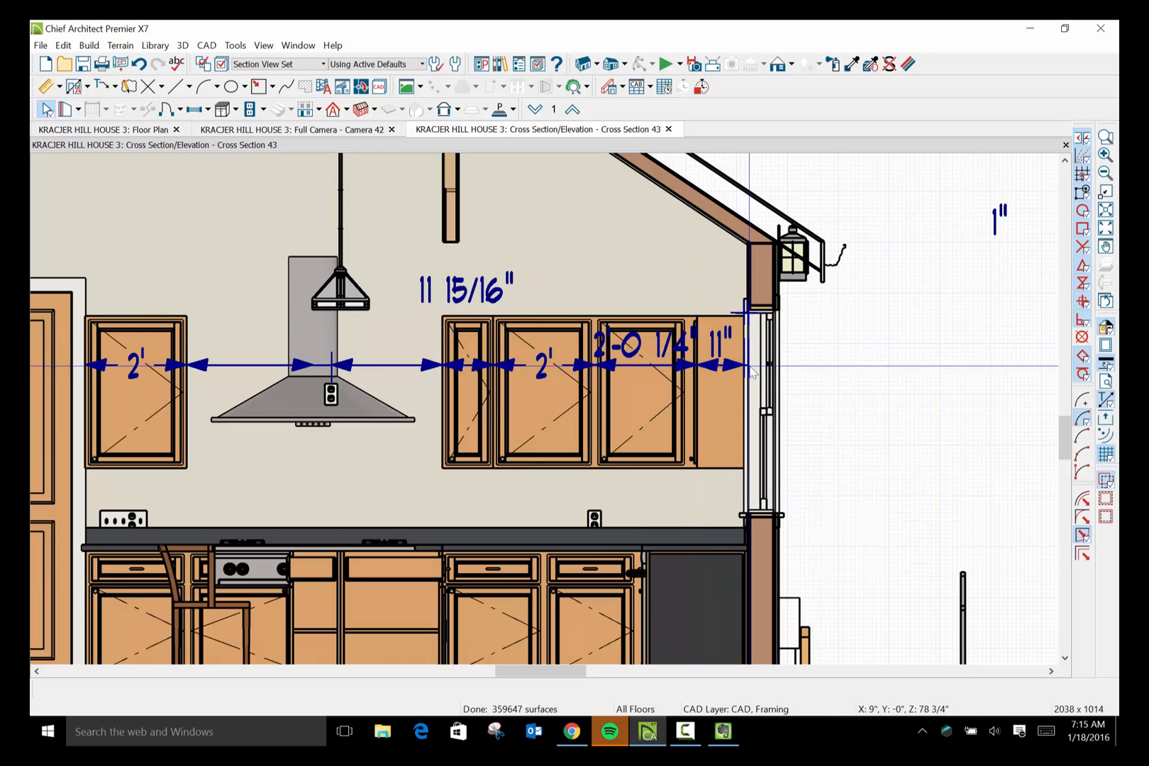
Merge the 11" and 1" dimension segments at the window wall, place the merged label over the end cabinet, and deselect the dimension line.
{"action": "scroll", "coordinate": [741, 373], "scroll_direction": "up", "scroll_amount": 5}
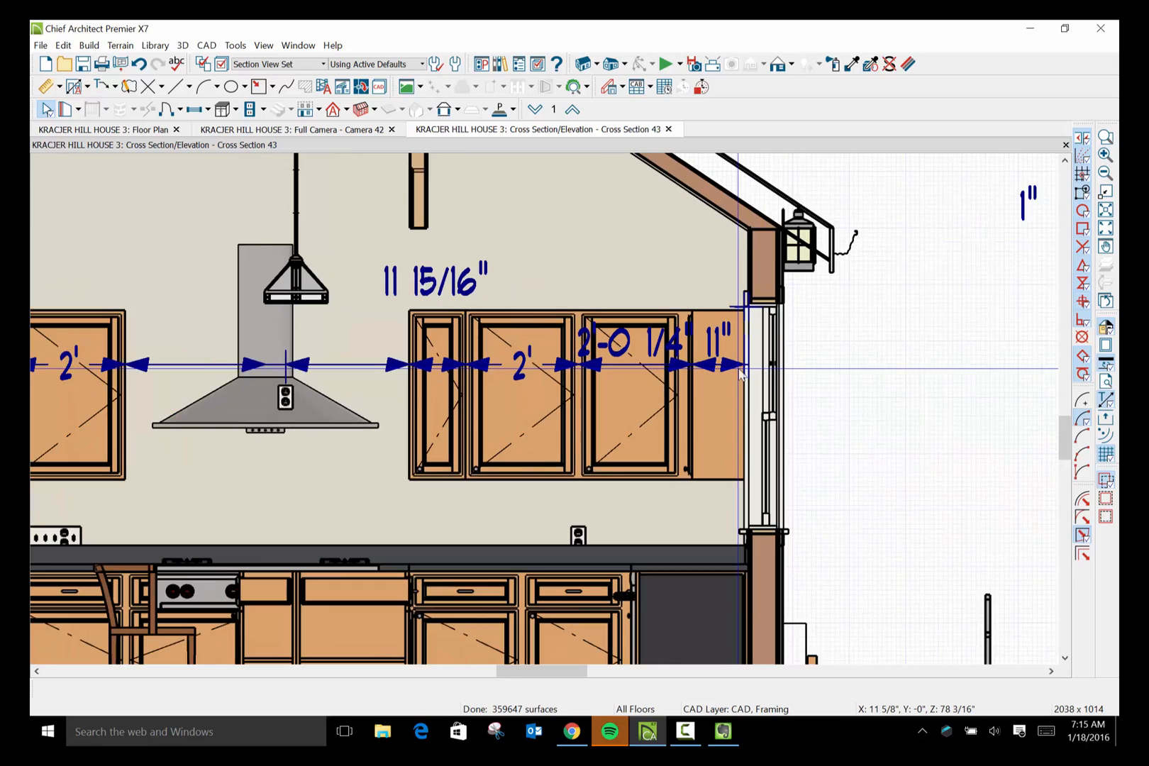
{"action": "left_click", "coordinate": [736, 363]}
{"action": "left_click_drag", "start_coordinate": [736, 363], "coordinate": [758, 269]}
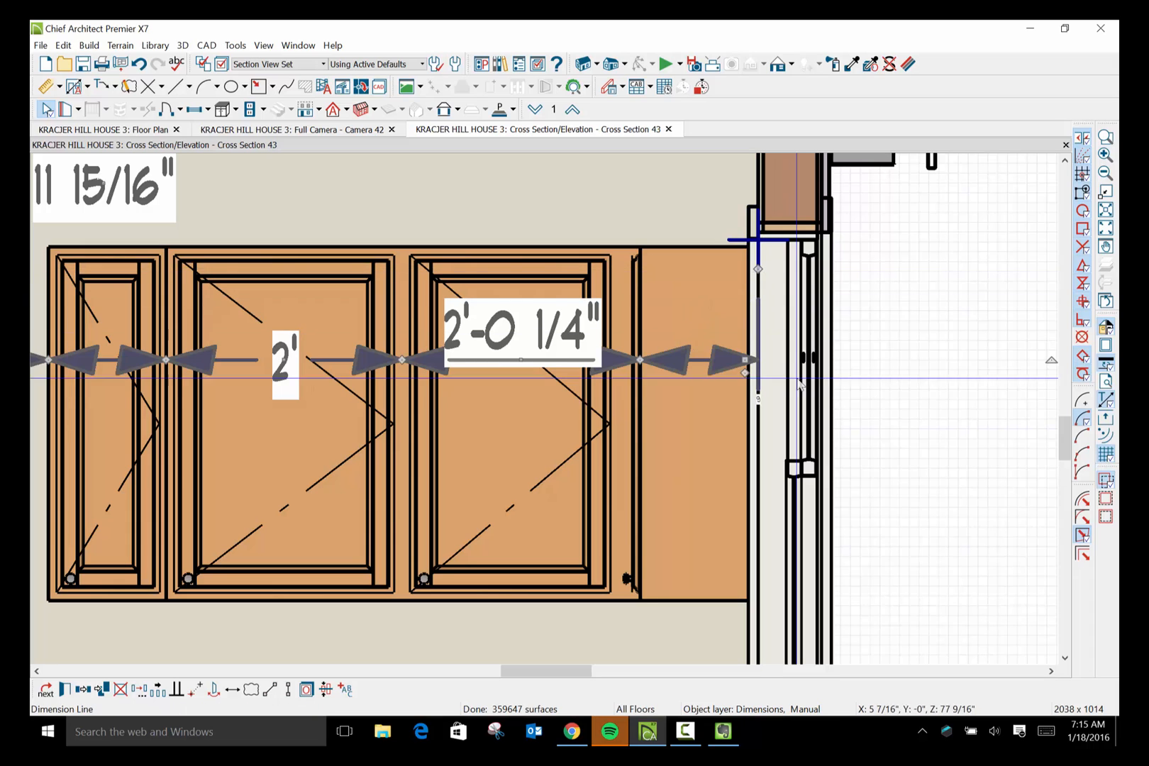
{"action": "scroll", "coordinate": [792, 403], "scroll_direction": "down", "scroll_amount": 5}
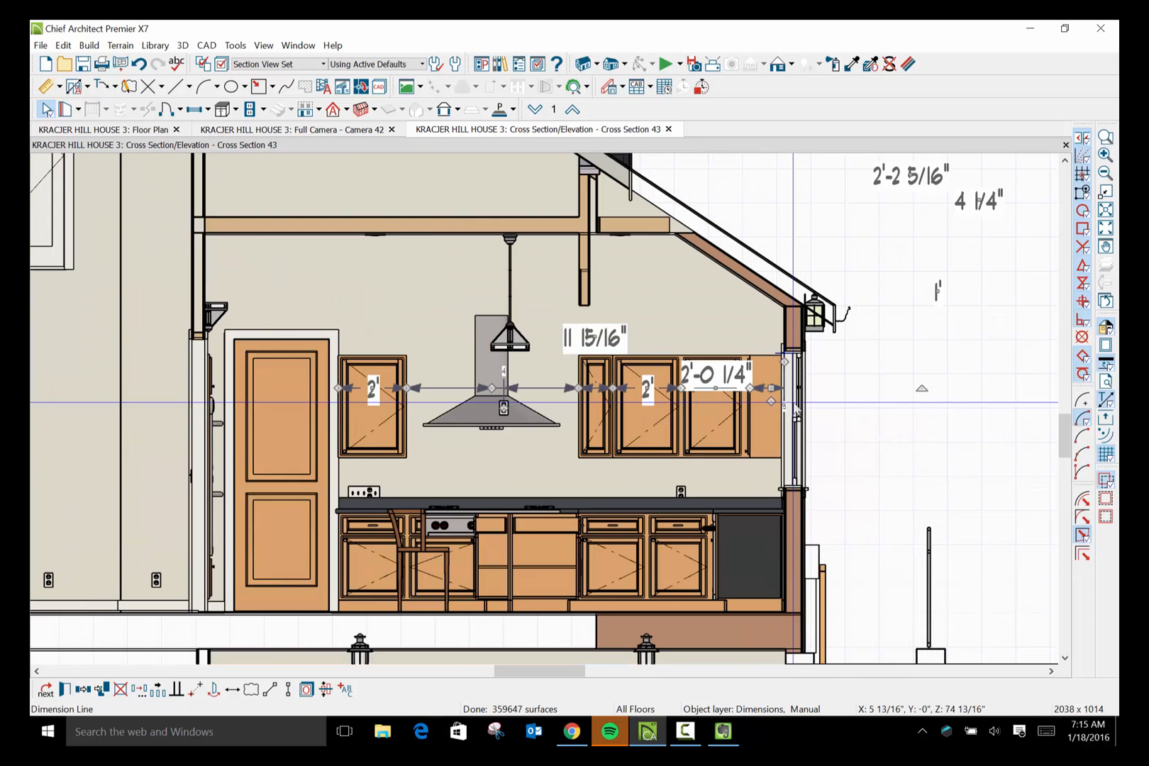
{"action": "left_click_drag", "start_coordinate": [937, 291], "coordinate": [765, 373]}
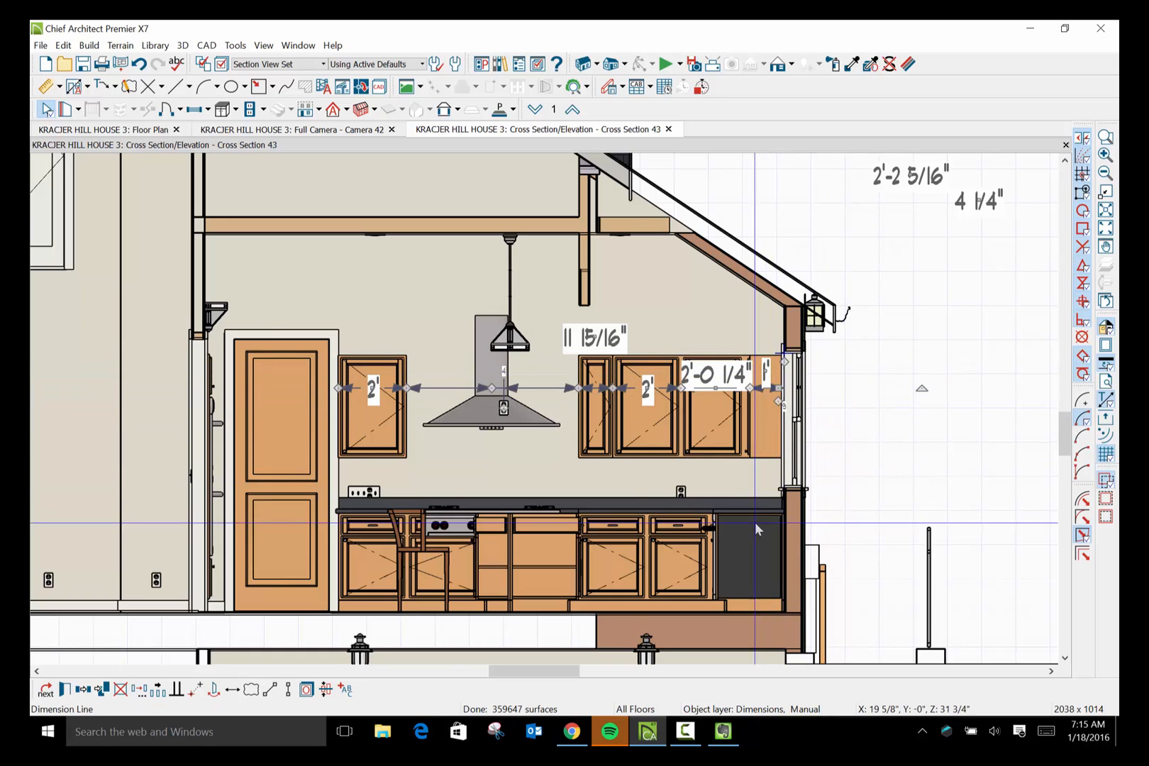
{"action": "left_click", "coordinate": [516, 480]}
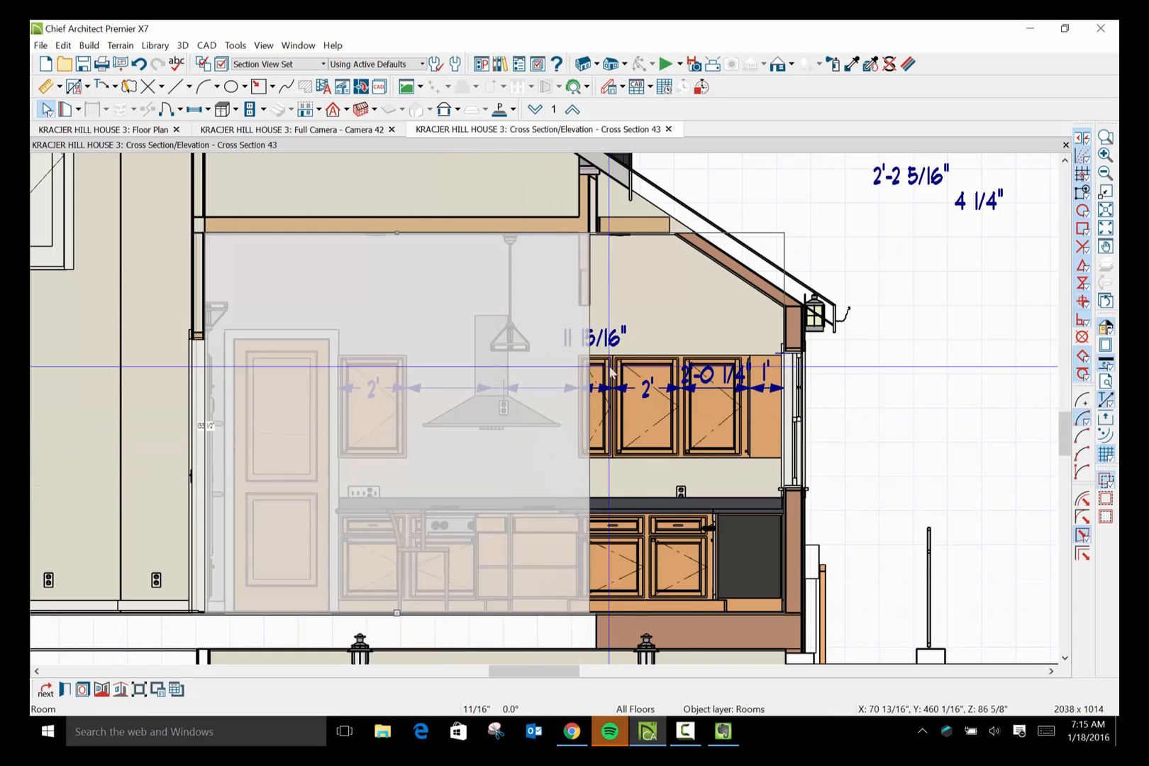
{"action": "left_click", "coordinate": [692, 314]}
{"action": "left_click", "coordinate": [1045, 441]}
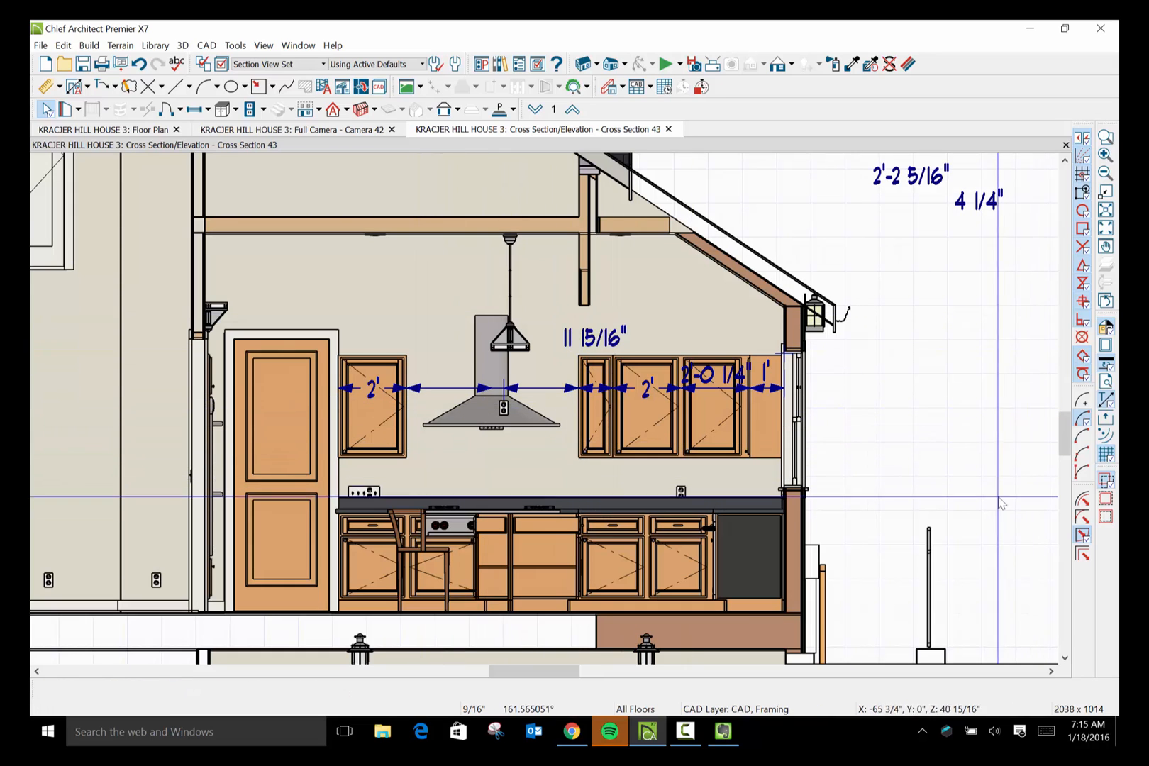
Delete the surfaces of the drawer cabinet standing in front of the range in the kitchen cross section.
{"action": "left_click", "coordinate": [1064, 658]}
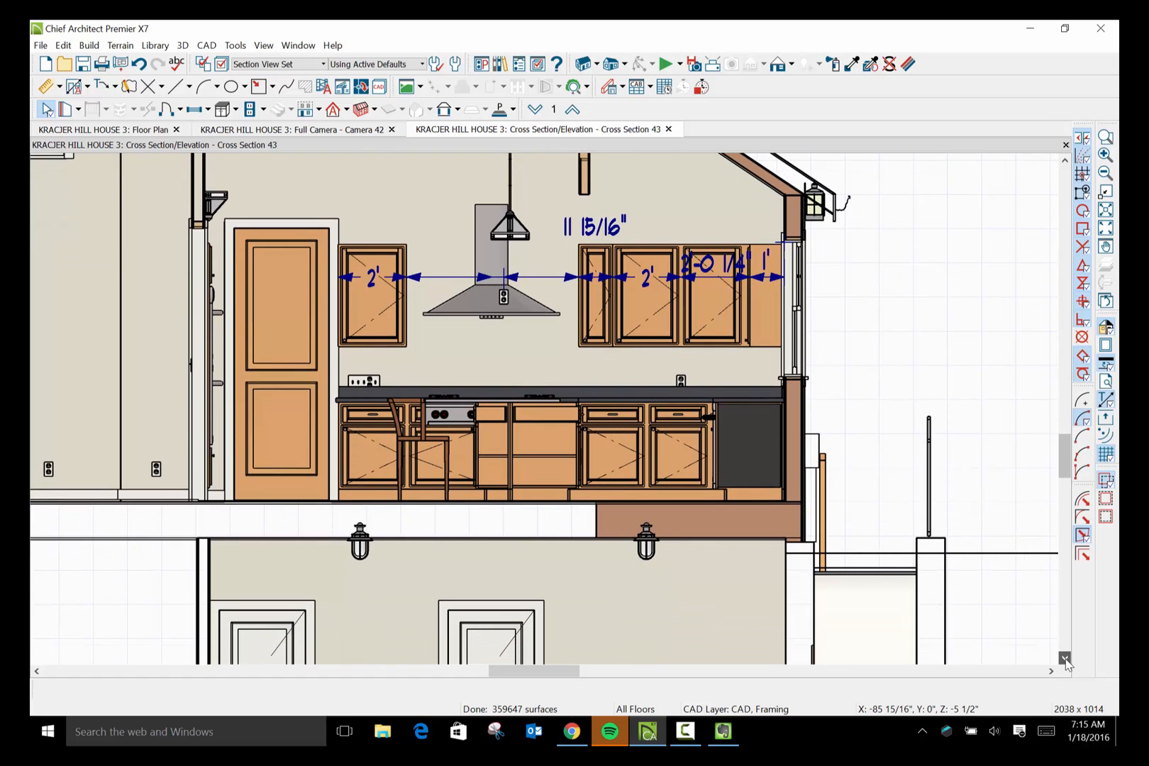
{"action": "left_click", "coordinate": [1064, 659]}
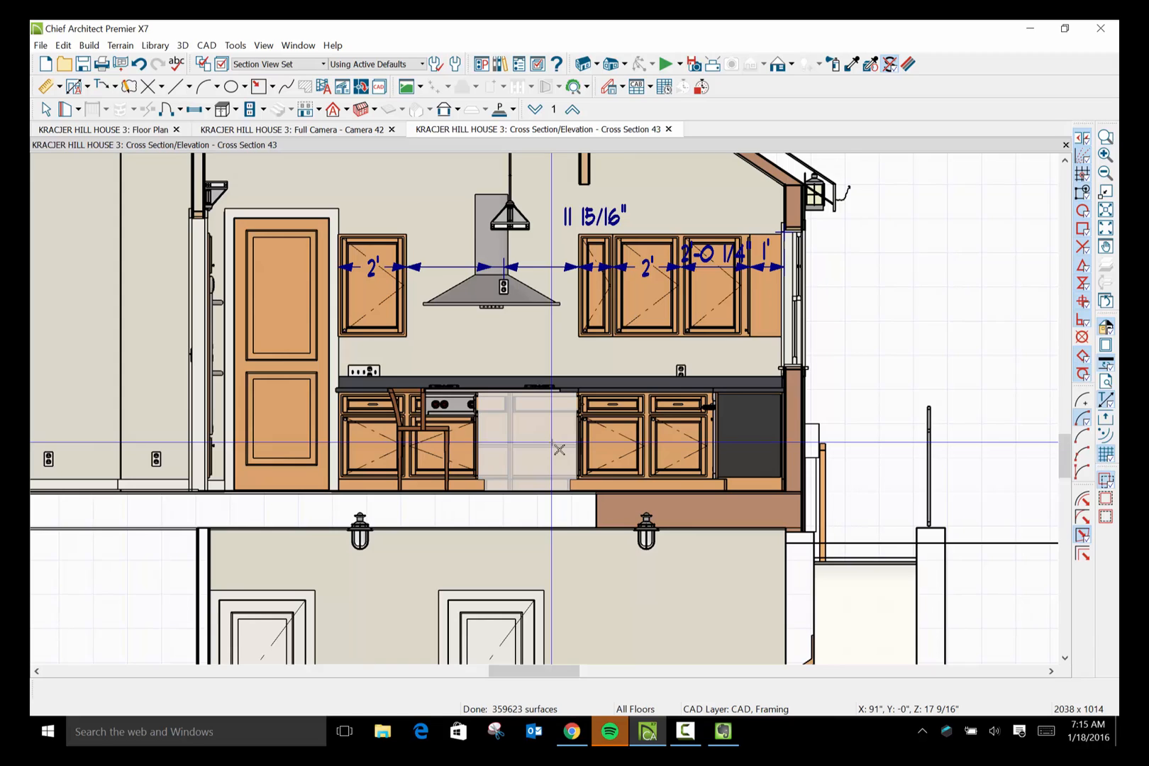
{"action": "left_click", "coordinate": [560, 449]}
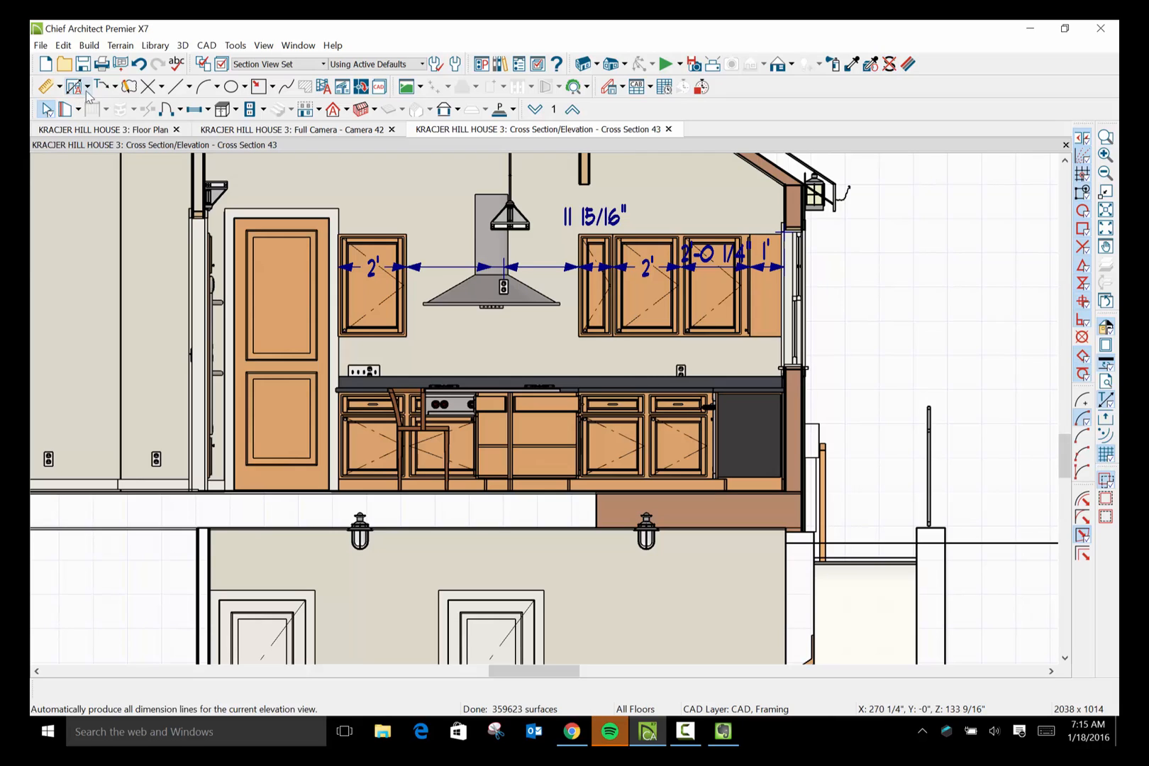
Try to add a manual dimension line across the base cabinets, starting at the pantry door side.
{"action": "left_click", "coordinate": [60, 88]}
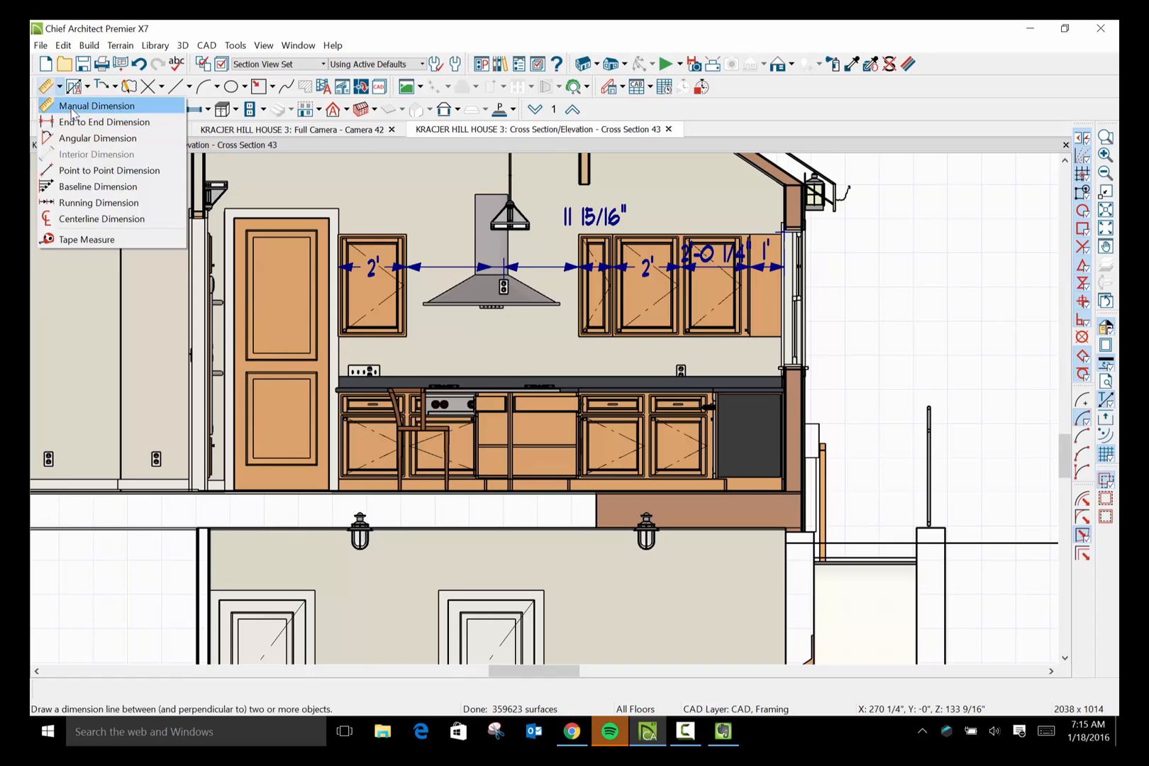
{"action": "left_click", "coordinate": [78, 106]}
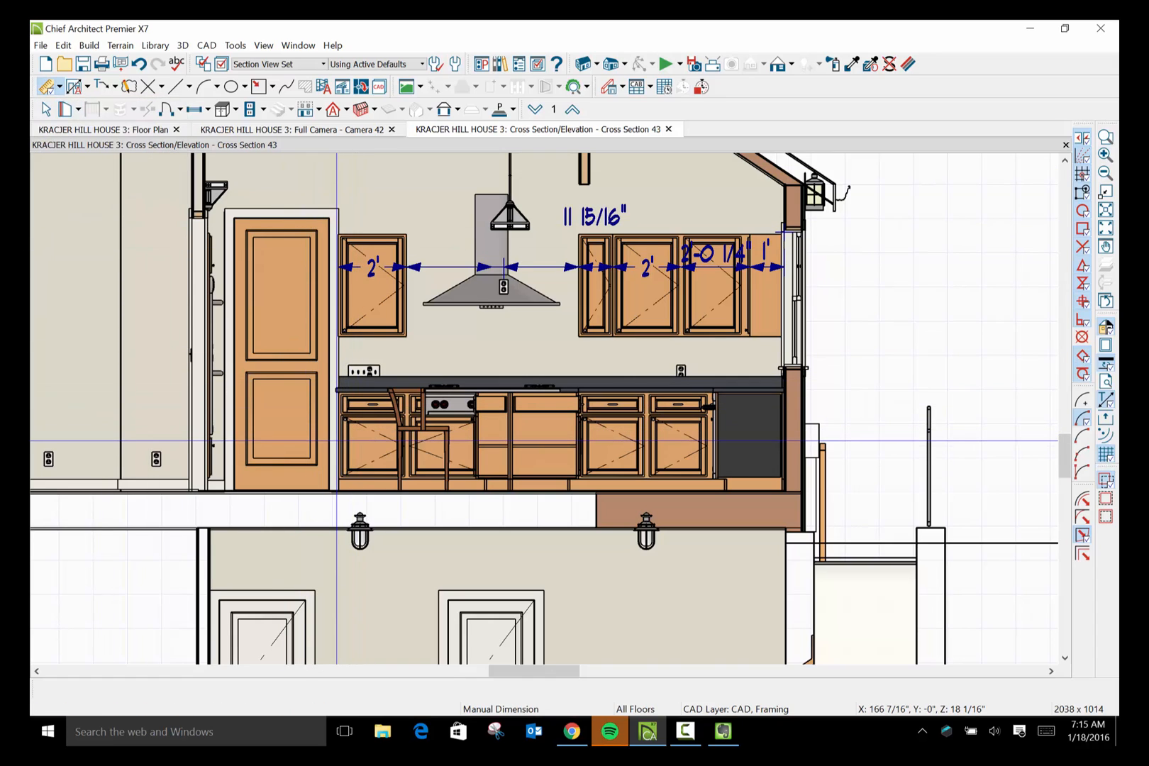
{"action": "mouse_move", "coordinate": [336, 440]}
{"action": "left_mouse_down"}
{"action": "mouse_move", "coordinate": [834, 427]}
{"action": "mouse_move", "coordinate": [335, 426]}
{"action": "left_mouse_up"}
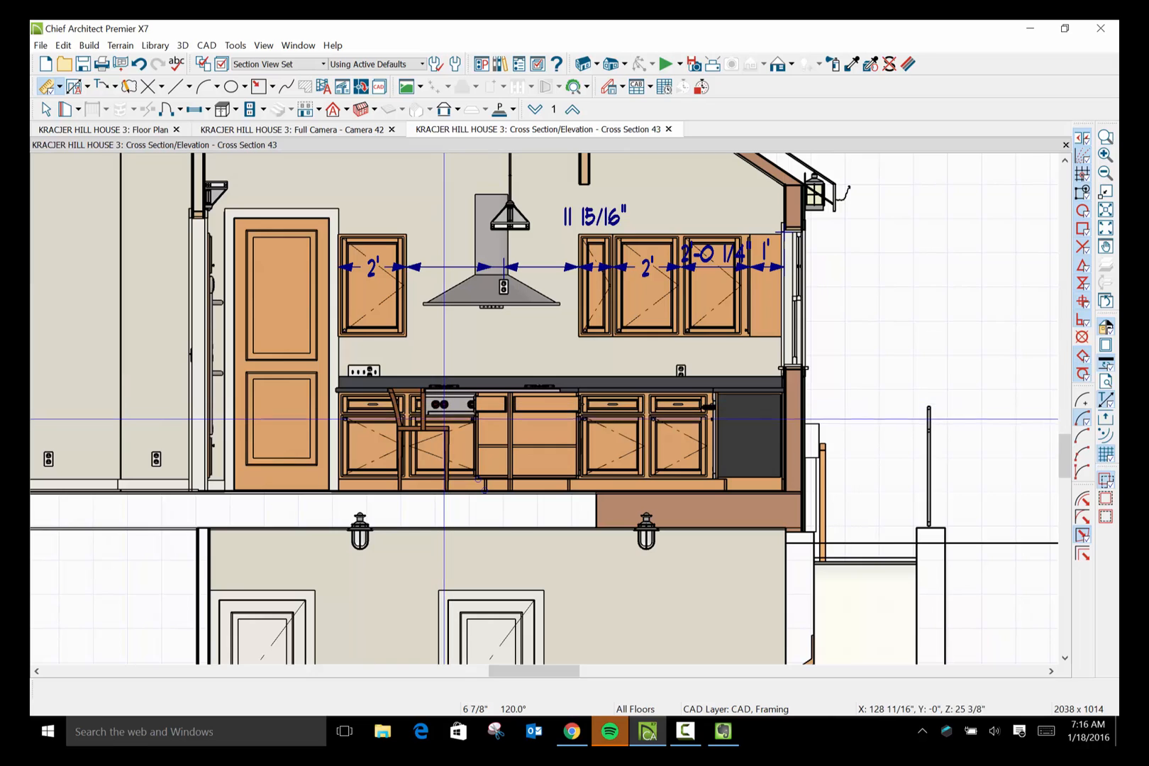
{"action": "scroll", "coordinate": [452, 461], "scroll_direction": "down", "scroll_amount": 3}
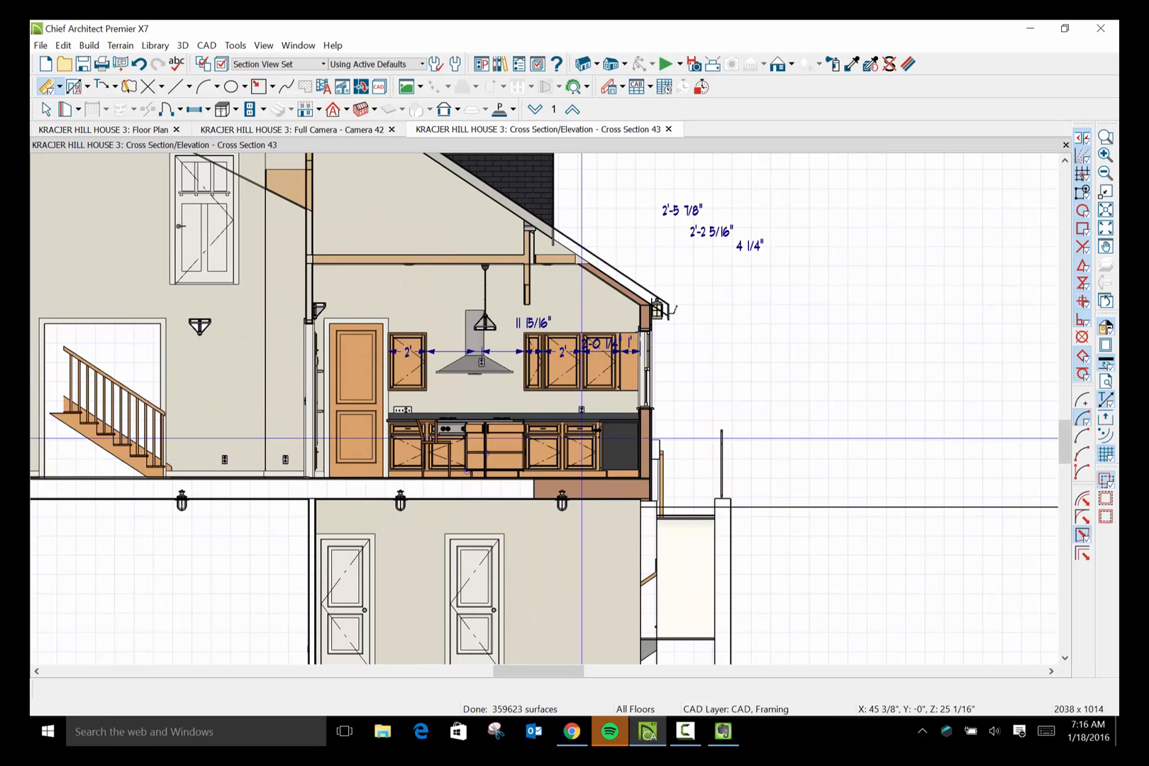
Close the current cross section and create a new backclipped one from the floor plan, looking from the island toward the range wall.
{"action": "left_click", "coordinate": [1066, 146]}
{"action": "left_click", "coordinate": [602, 399]}
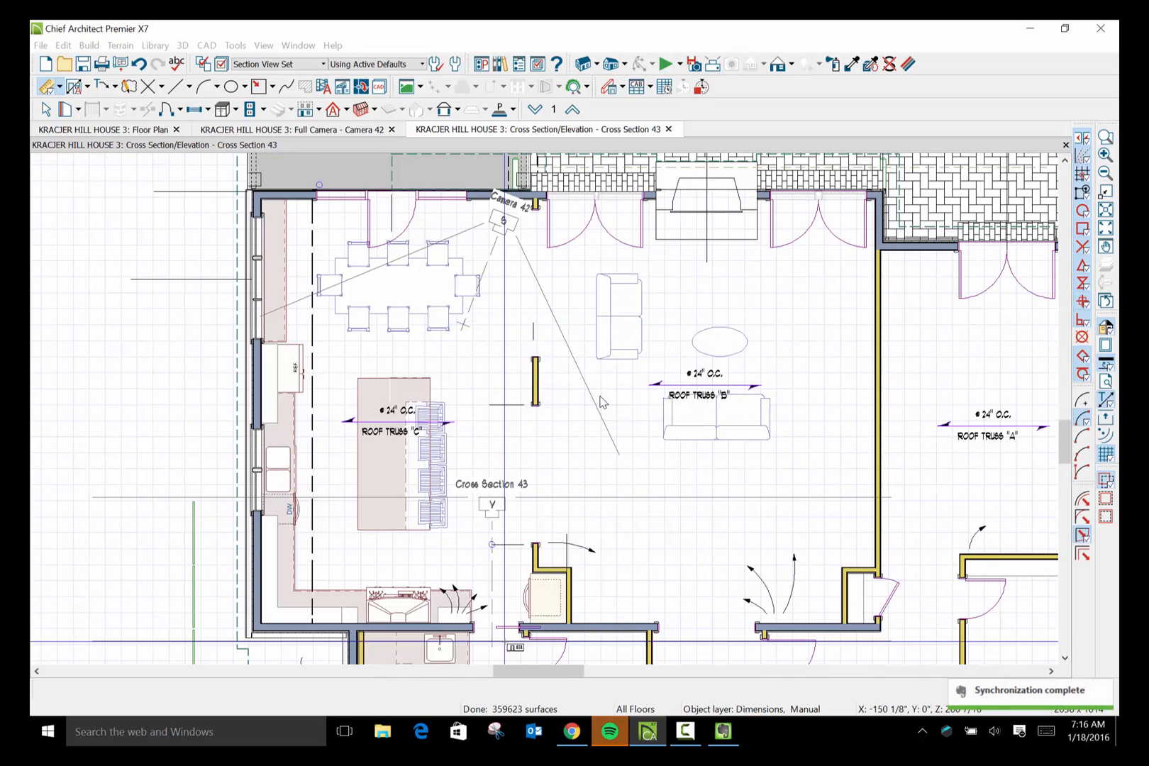
{"action": "scroll", "coordinate": [434, 595], "scroll_direction": "up", "scroll_amount": 2}
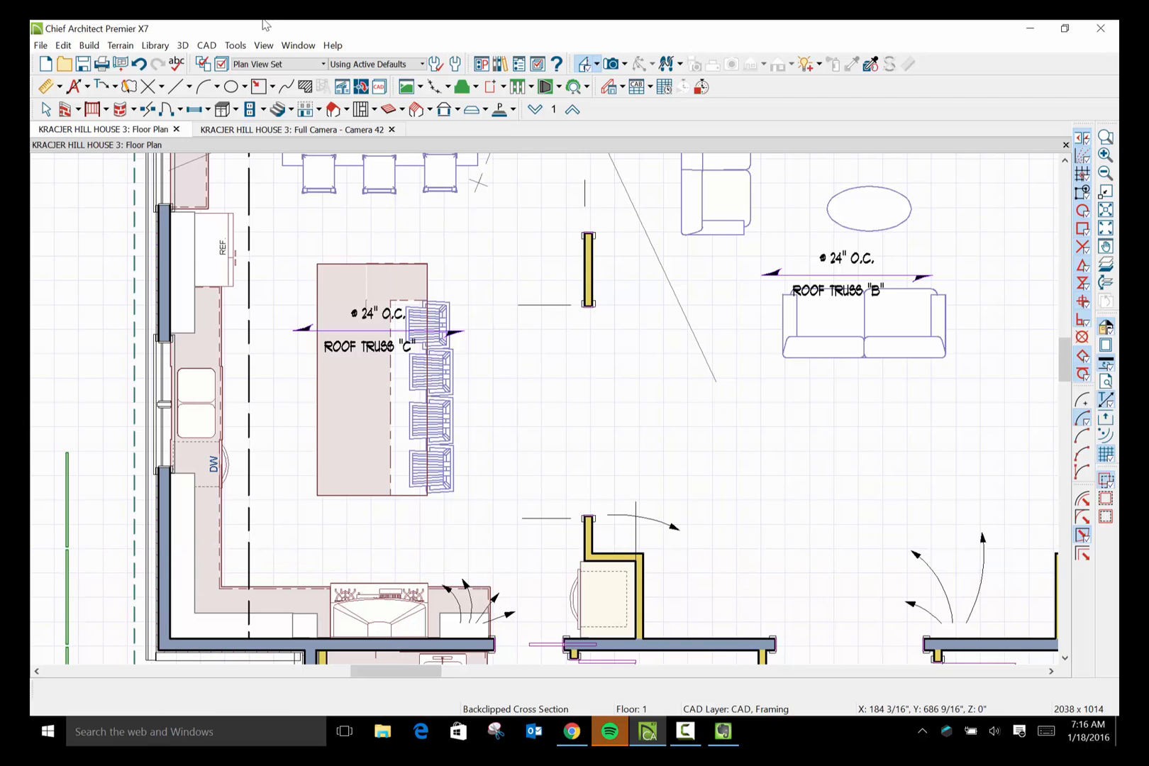
{"action": "left_click", "coordinate": [183, 46]}
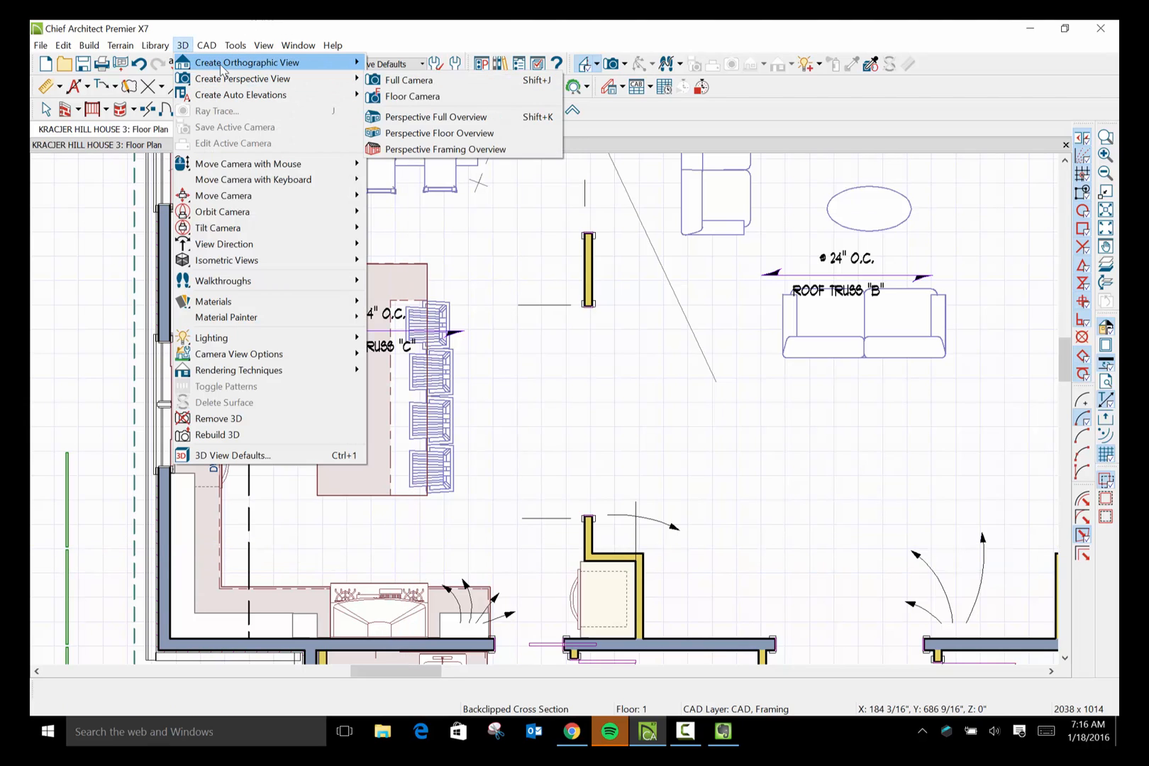
{"action": "mouse_move", "coordinate": [220, 64]}
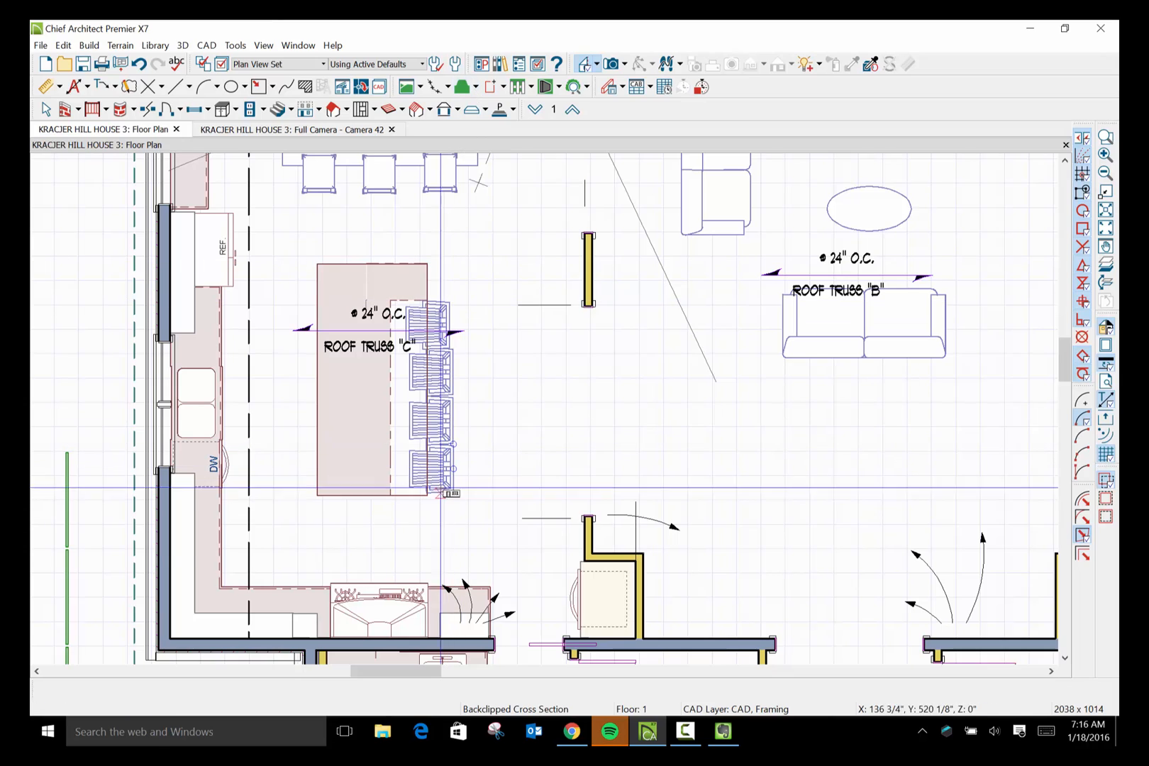
{"action": "left_click_drag", "start_coordinate": [393, 532], "coordinate": [397, 659]}
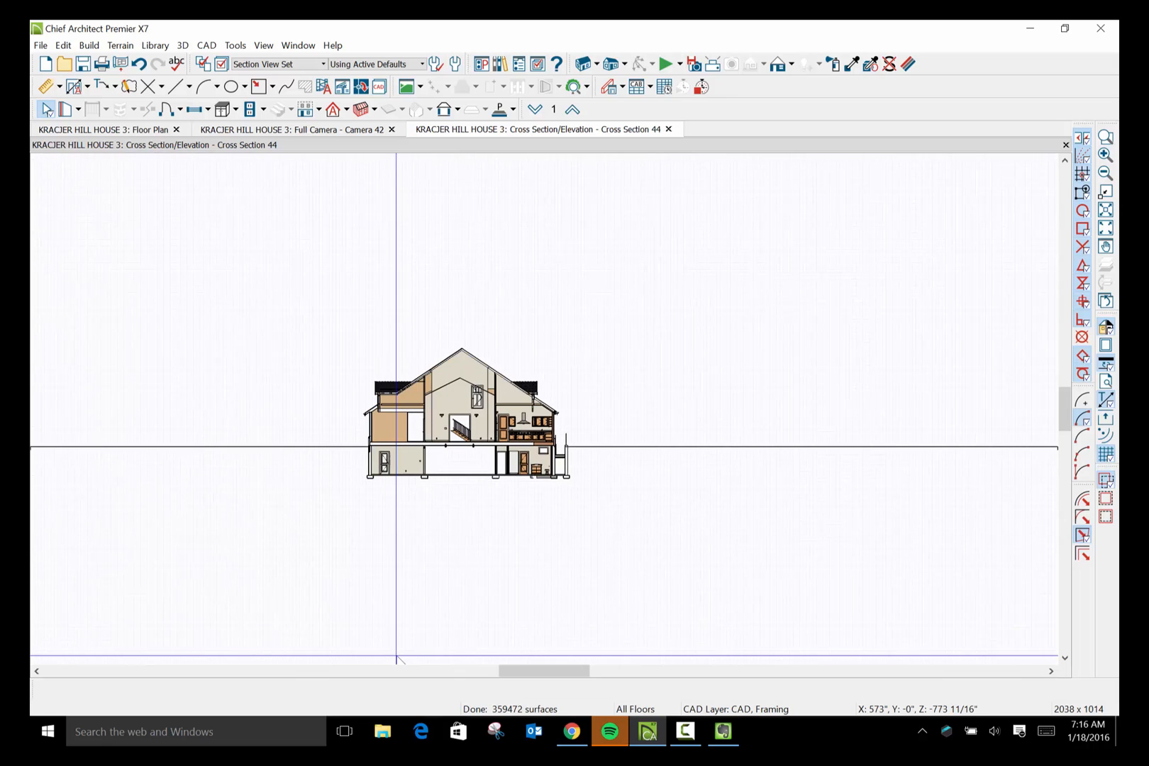
Set the width of the base cabinet holding the range to 48" in the new cross section.
{"action": "scroll", "coordinate": [577, 465], "scroll_direction": "up", "scroll_amount": 3}
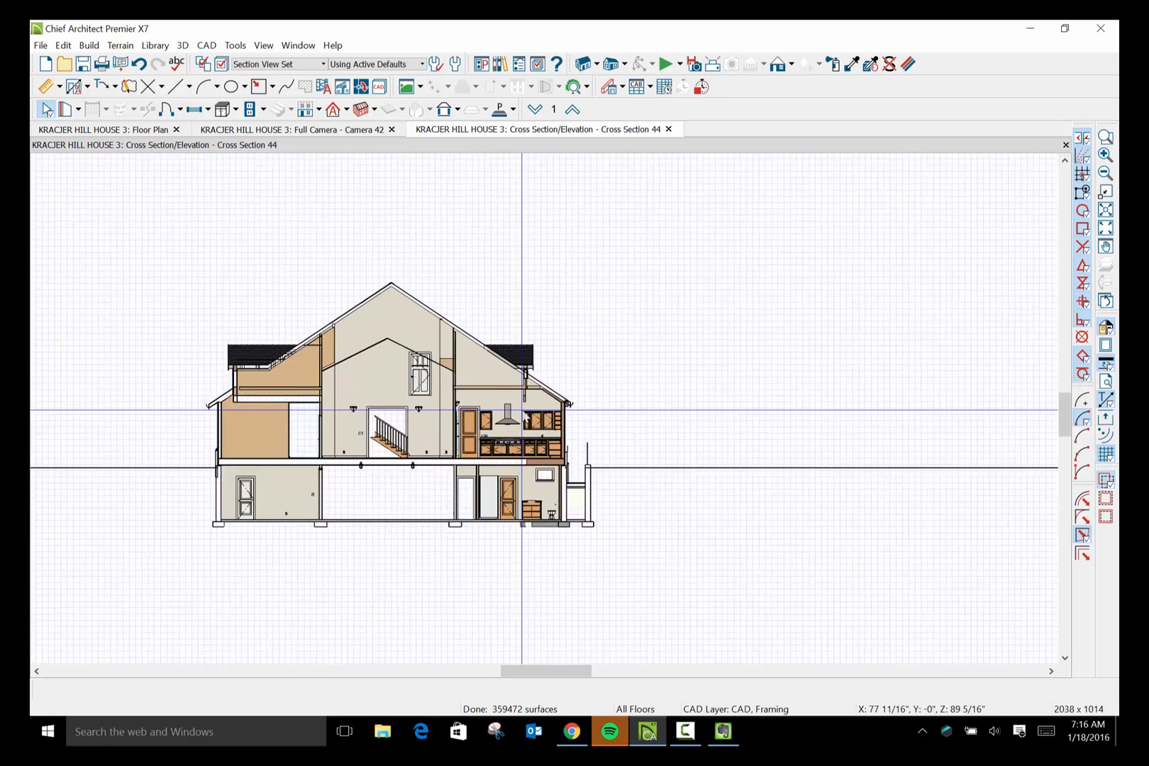
{"action": "scroll", "coordinate": [521, 410], "scroll_direction": "up", "scroll_amount": 2}
{"action": "scroll", "coordinate": [440, 545], "scroll_direction": "up", "scroll_amount": 2}
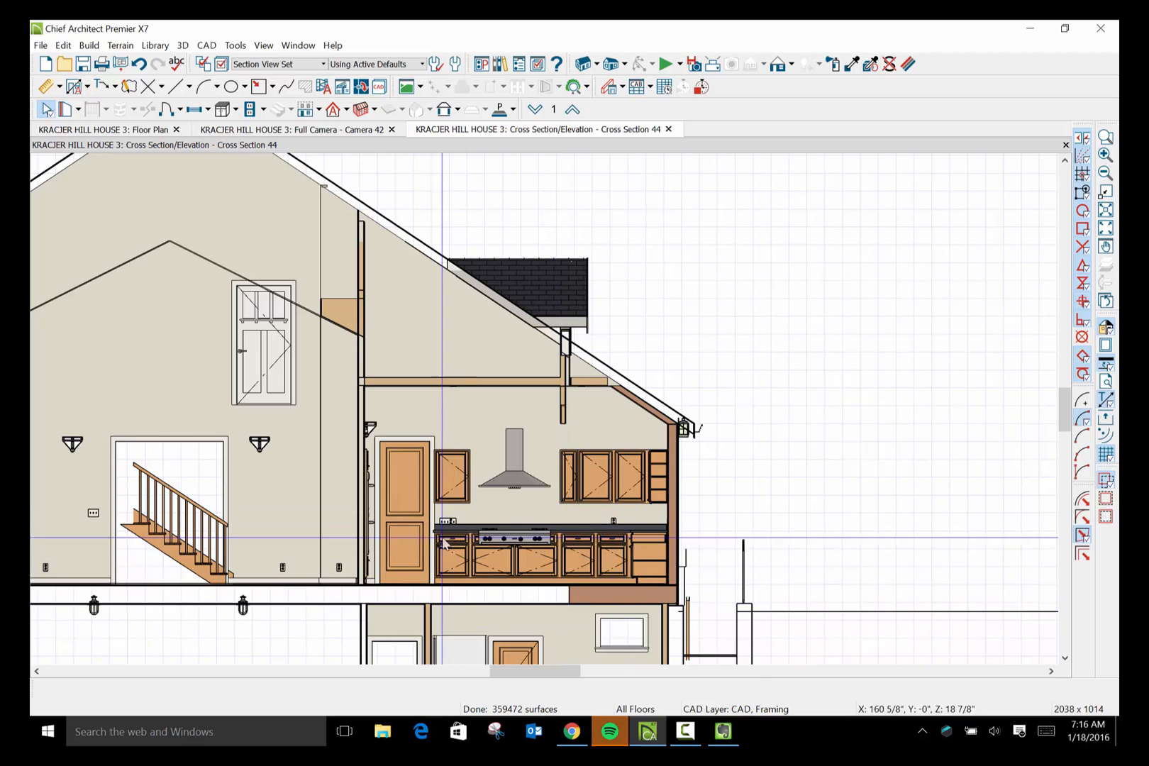
{"action": "scroll", "coordinate": [632, 600], "scroll_direction": "up", "scroll_amount": 2}
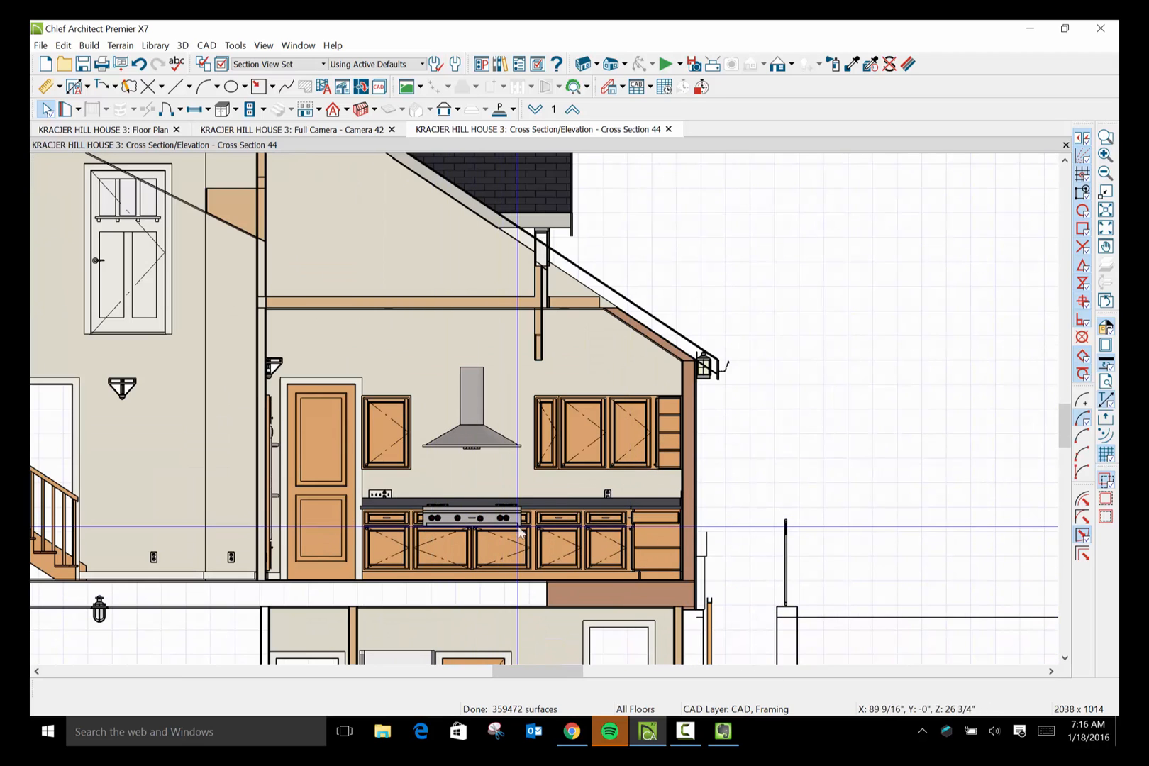
{"action": "scroll", "coordinate": [484, 522], "scroll_direction": "up", "scroll_amount": 1}
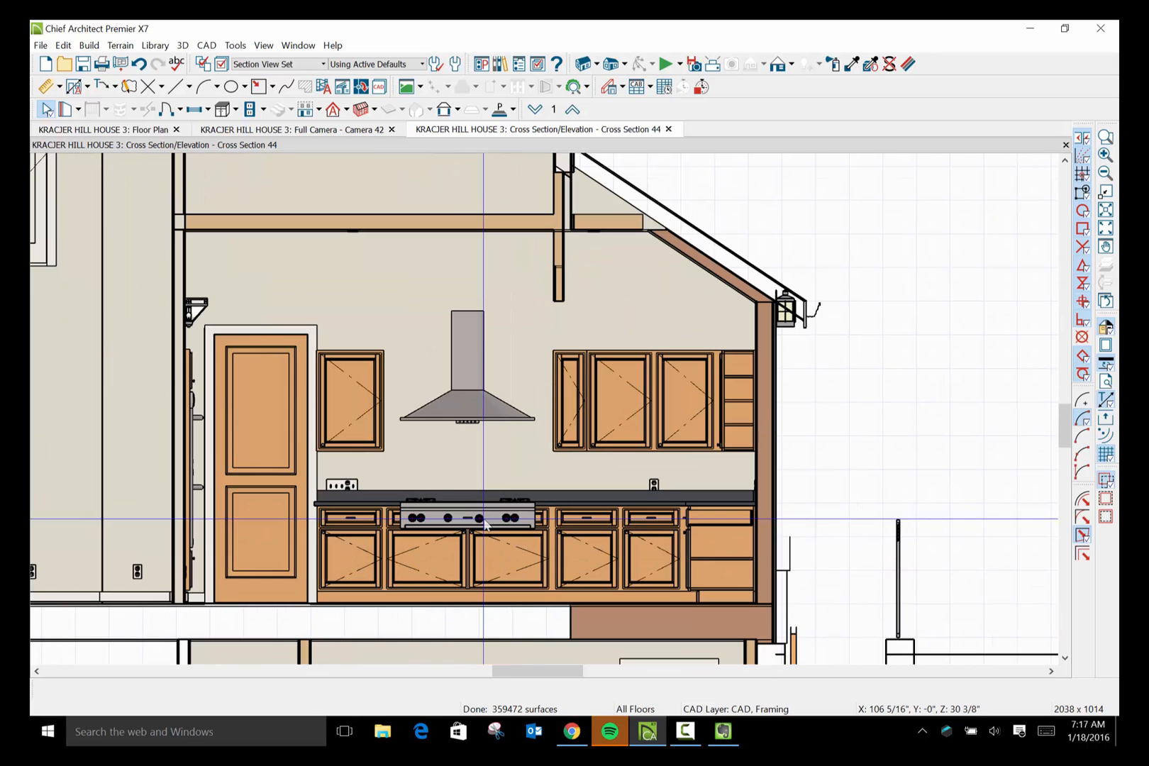
{"action": "left_click", "coordinate": [474, 522]}
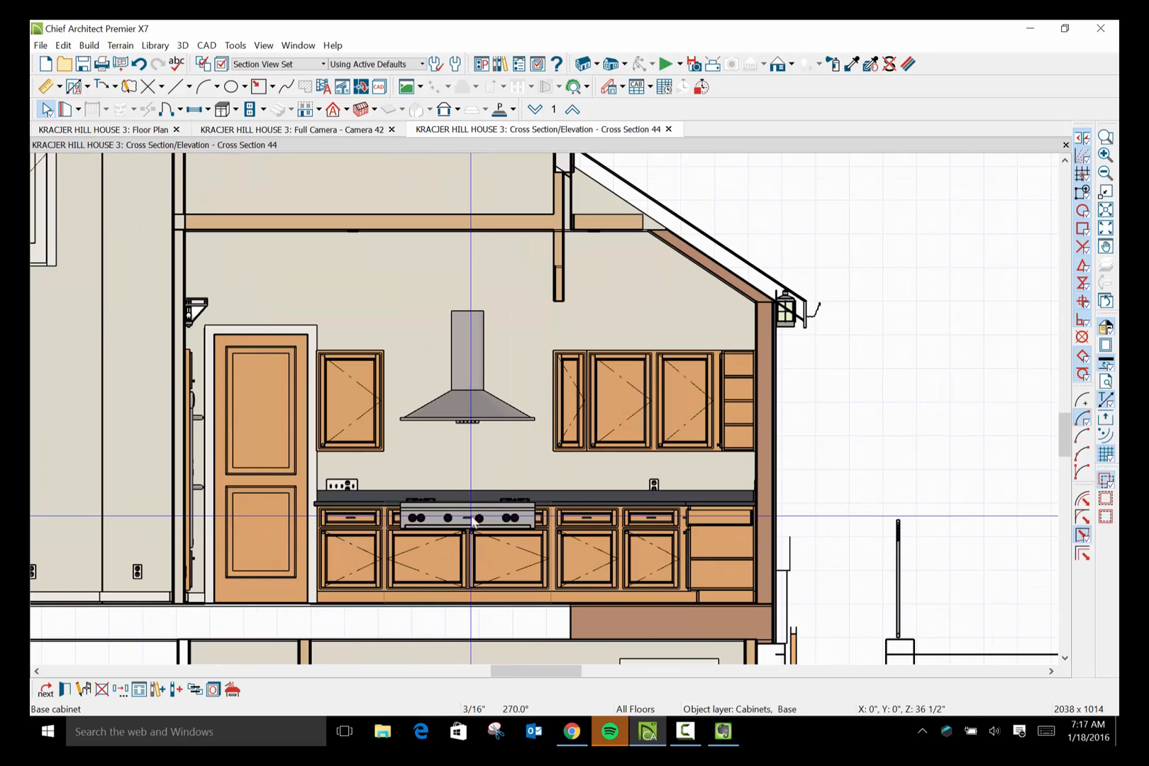
{"action": "left_click", "coordinate": [446, 564]}
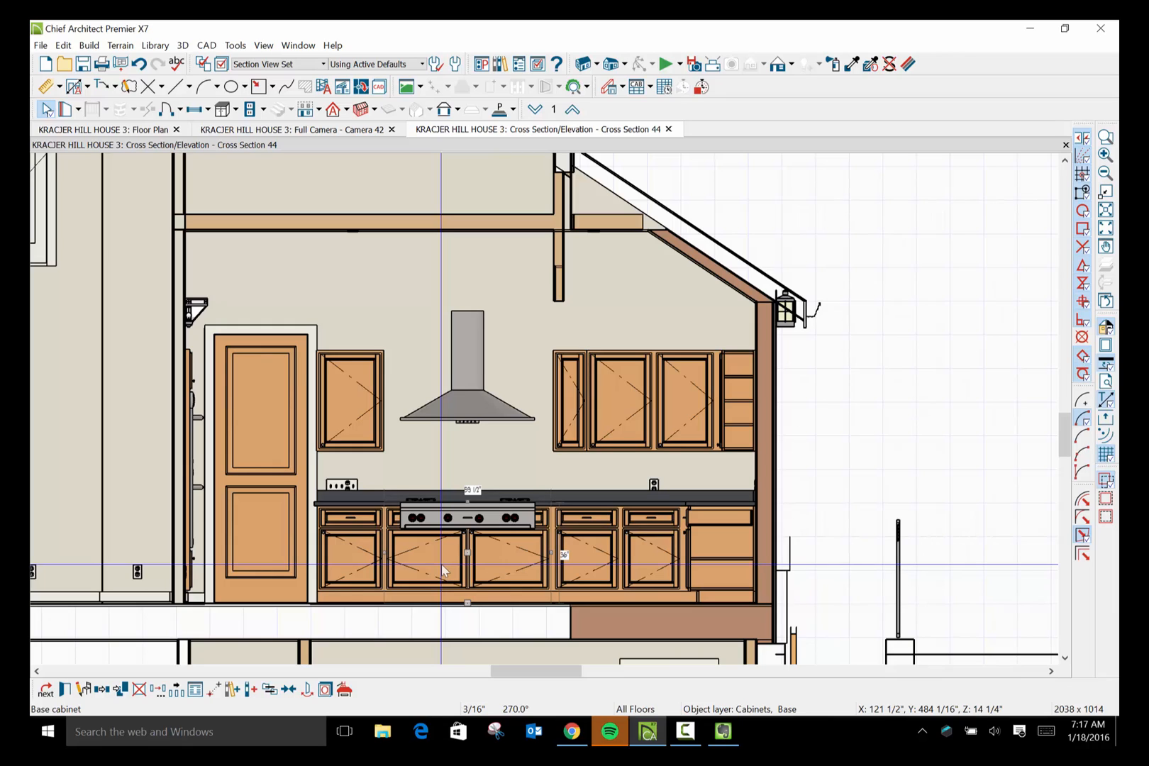
{"action": "left_click", "coordinate": [66, 689]}
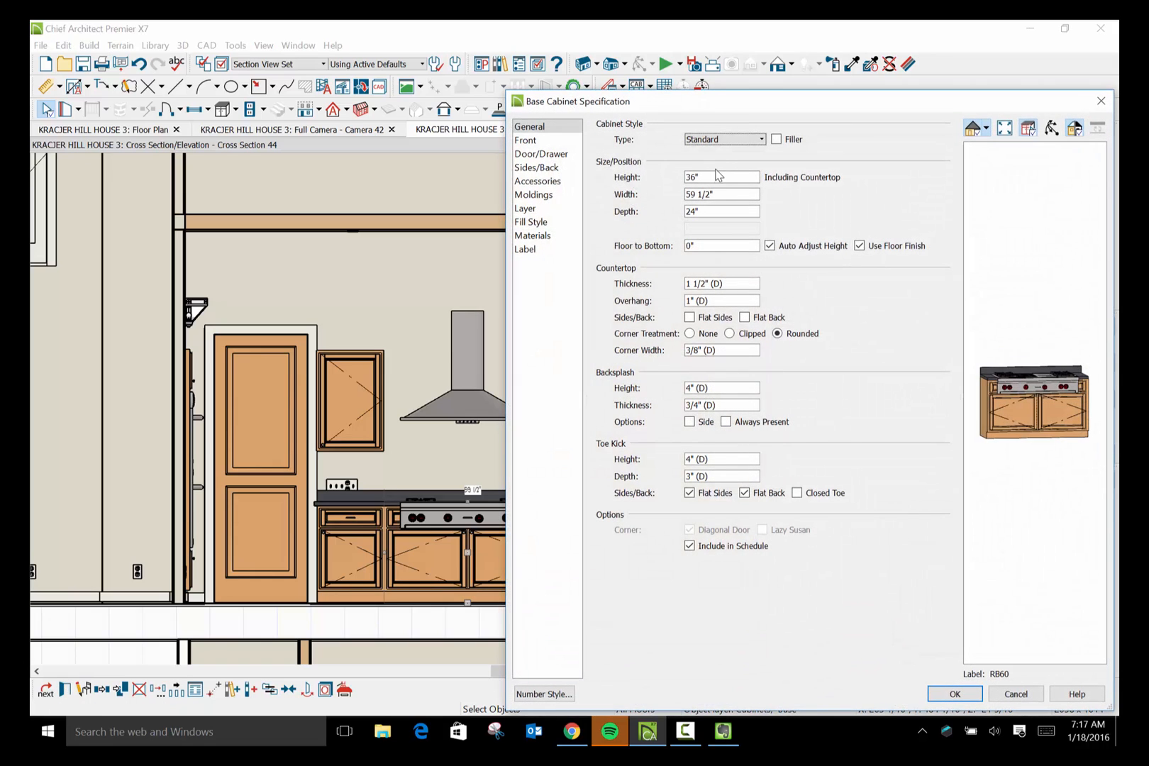
{"action": "left_click_drag", "start_coordinate": [717, 196], "coordinate": [639, 218]}
{"action": "type", "text": "48"}
{"action": "key", "text": "Tab"}
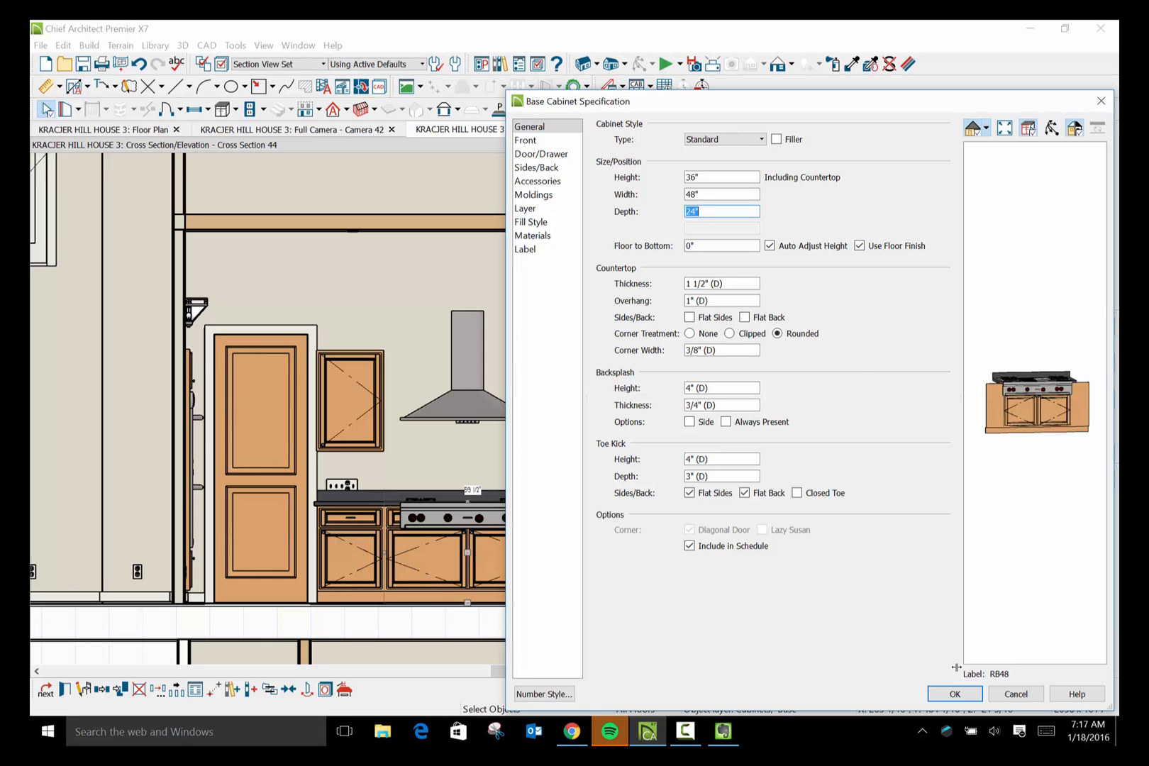
{"action": "left_click", "coordinate": [955, 692]}
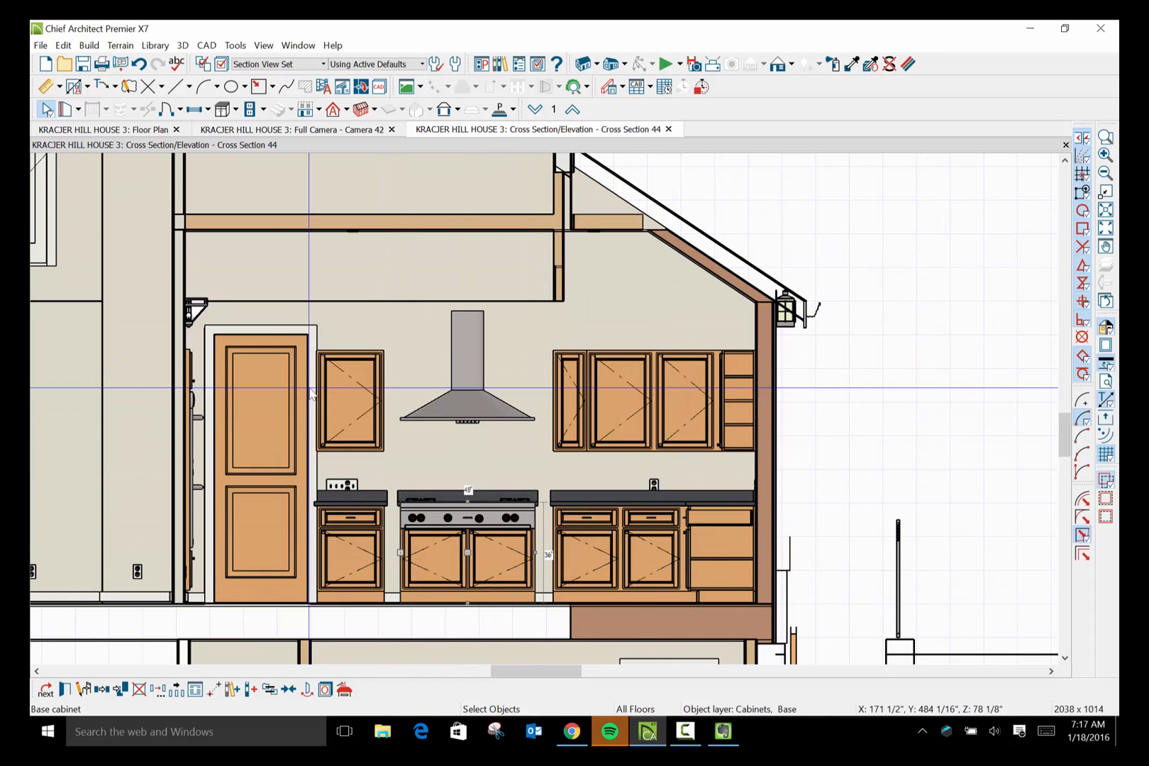
Place a base cabinet in the gap on the door side of the range and try to fill the gap on the other side.
{"action": "left_click", "coordinate": [89, 45]}
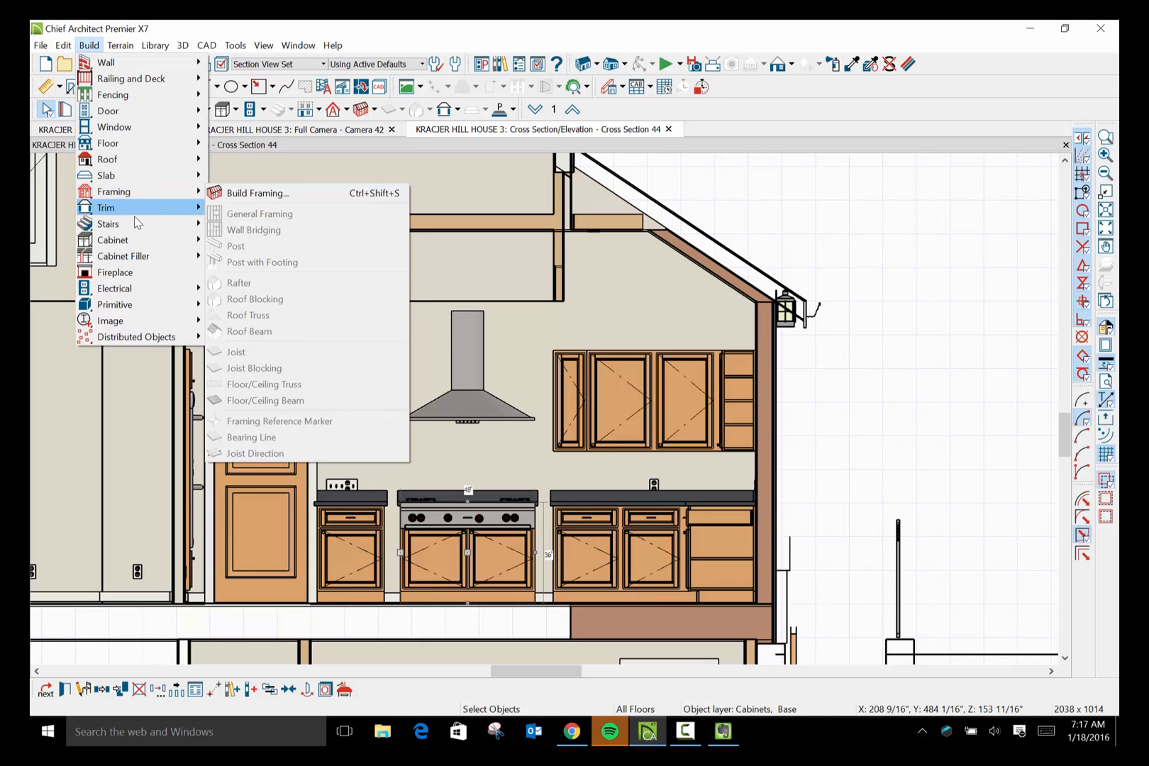
{"action": "mouse_move", "coordinate": [139, 242]}
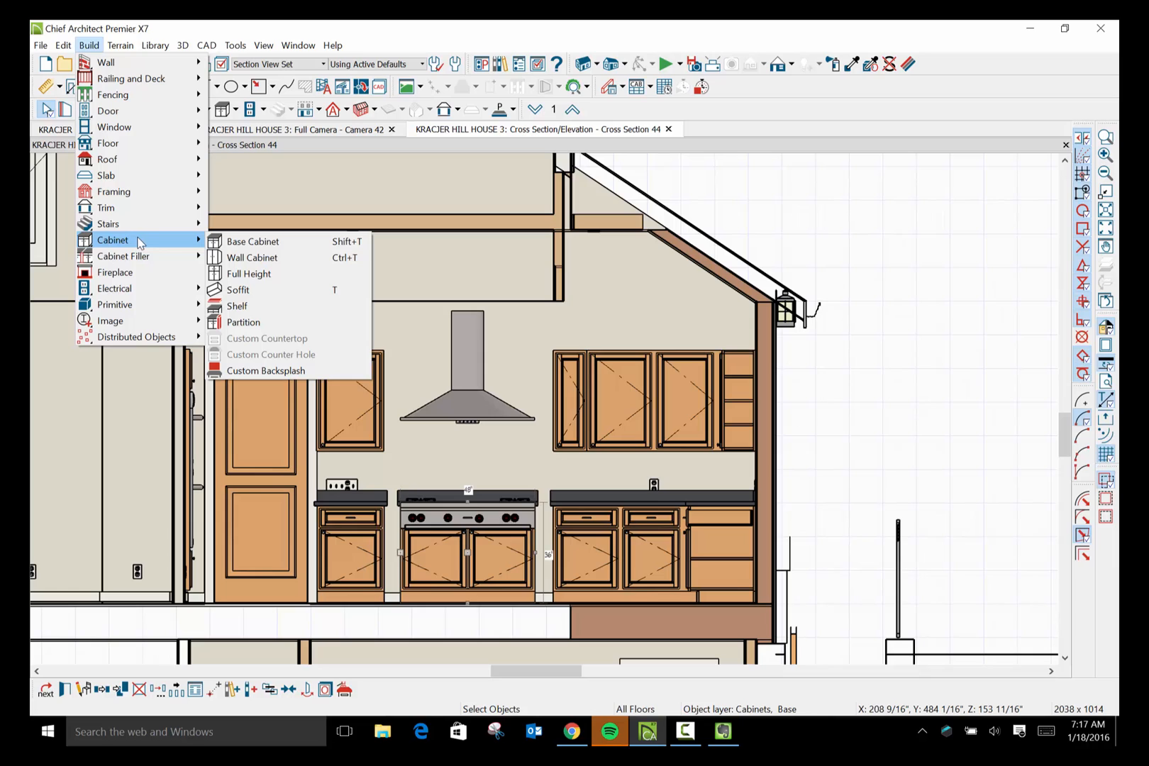
{"action": "left_click", "coordinate": [236, 244]}
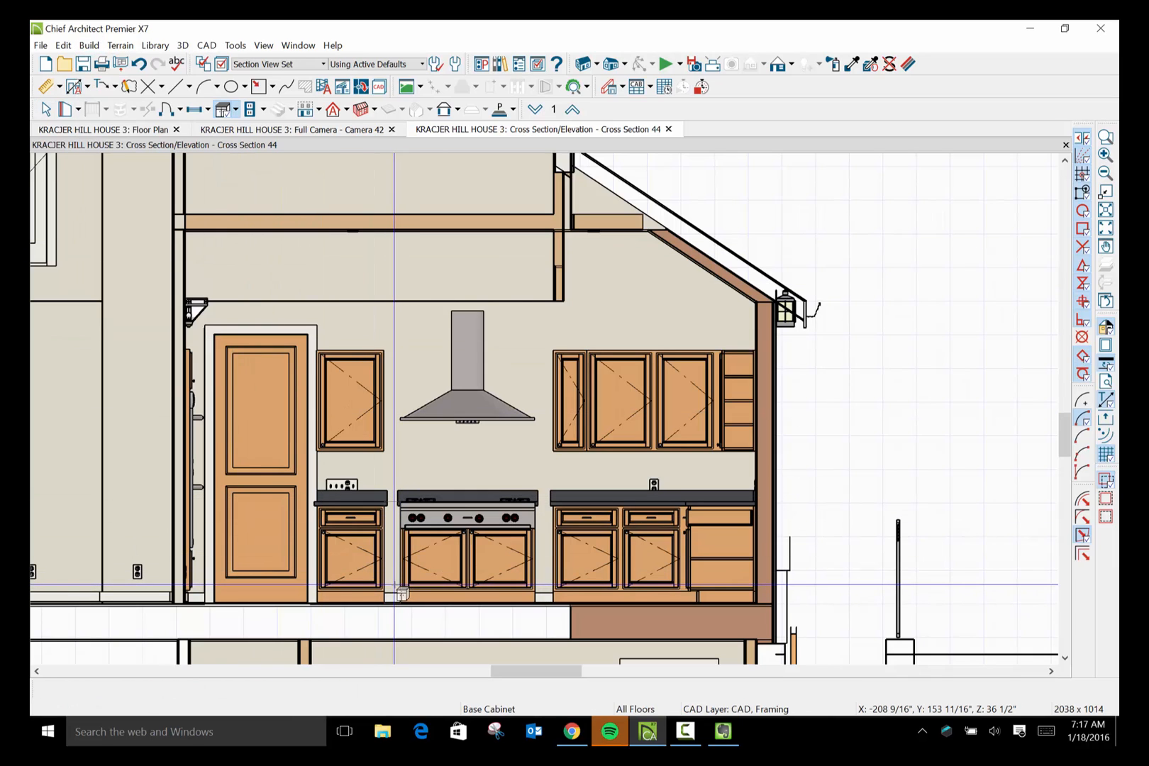
{"action": "left_click", "coordinate": [394, 585]}
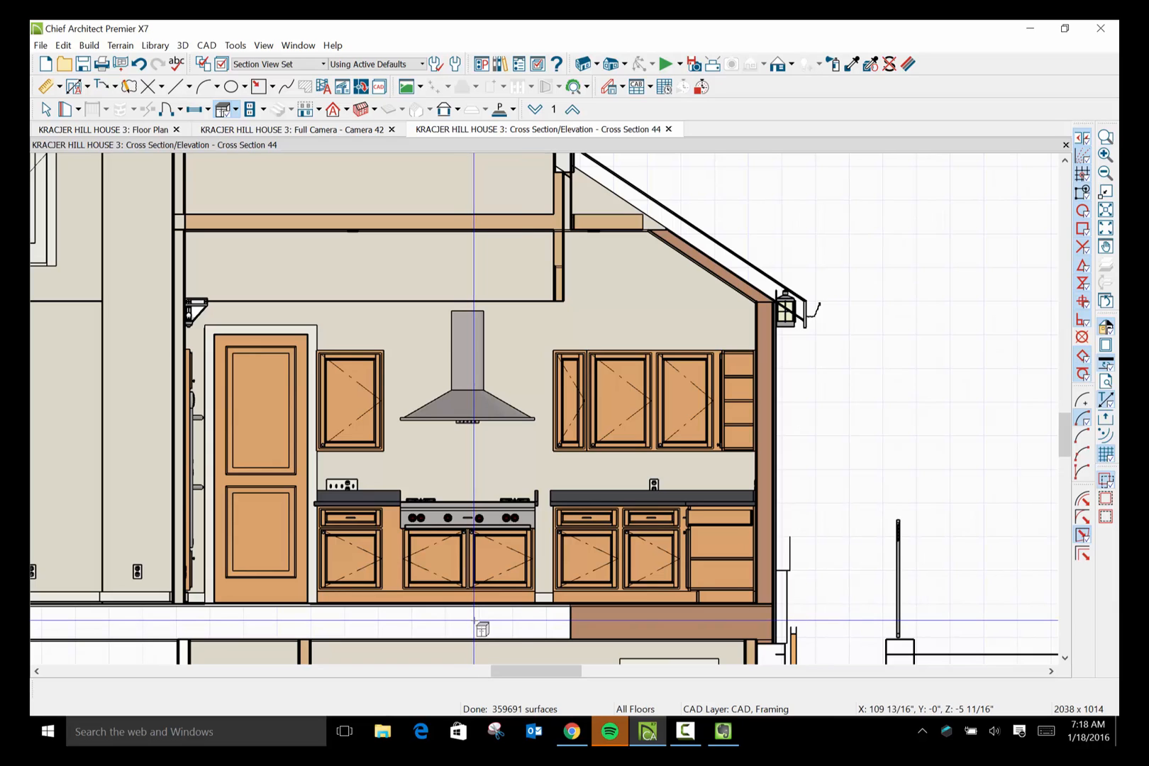
{"action": "left_click", "coordinate": [554, 589]}
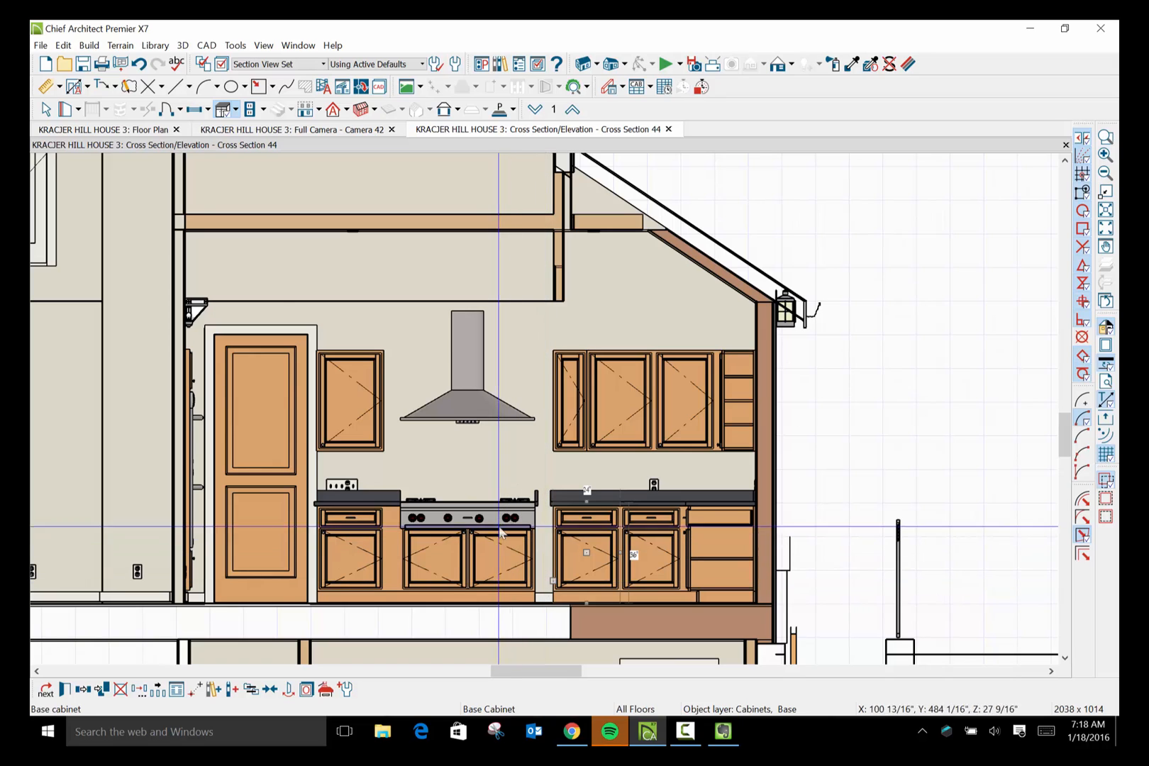
{"action": "left_click", "coordinate": [90, 46]}
{"action": "mouse_move", "coordinate": [113, 240]}
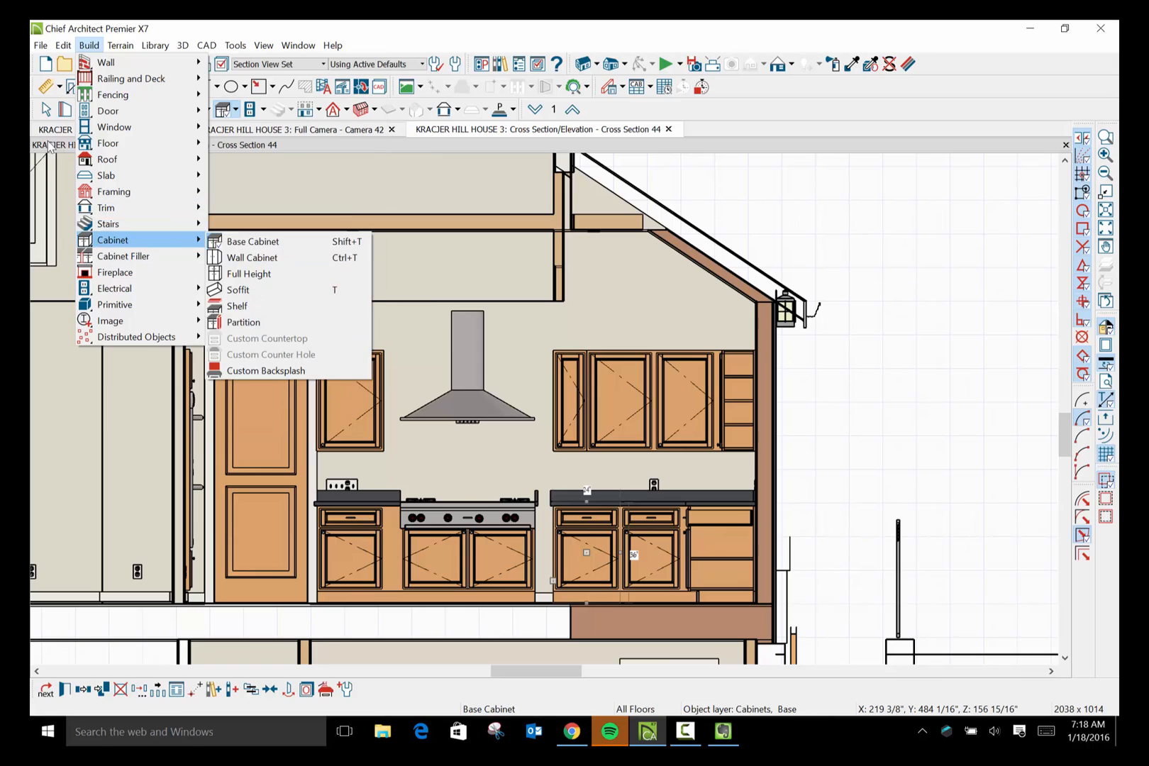
Set the door style of the base cabinet filler on the door side of the range to Slab Doors, then deselect it.
{"action": "left_click", "coordinate": [46, 110]}
{"action": "left_click", "coordinate": [392, 571]}
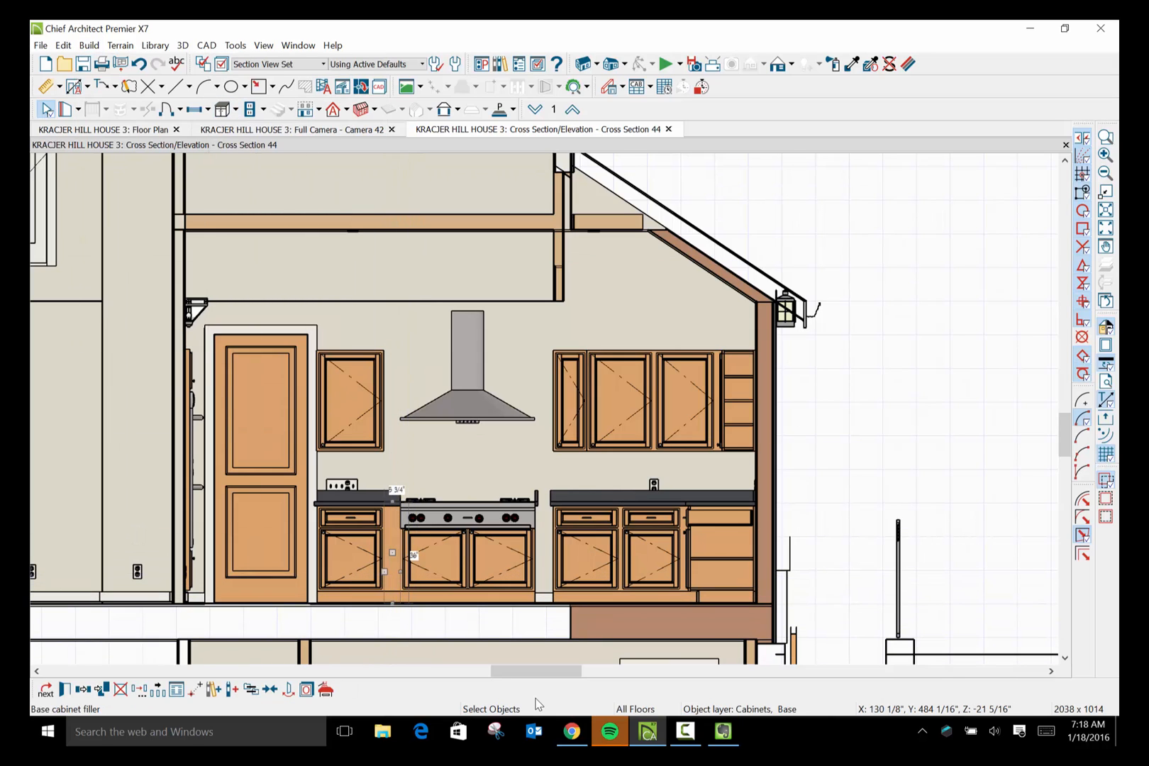
{"action": "left_click", "coordinate": [65, 690]}
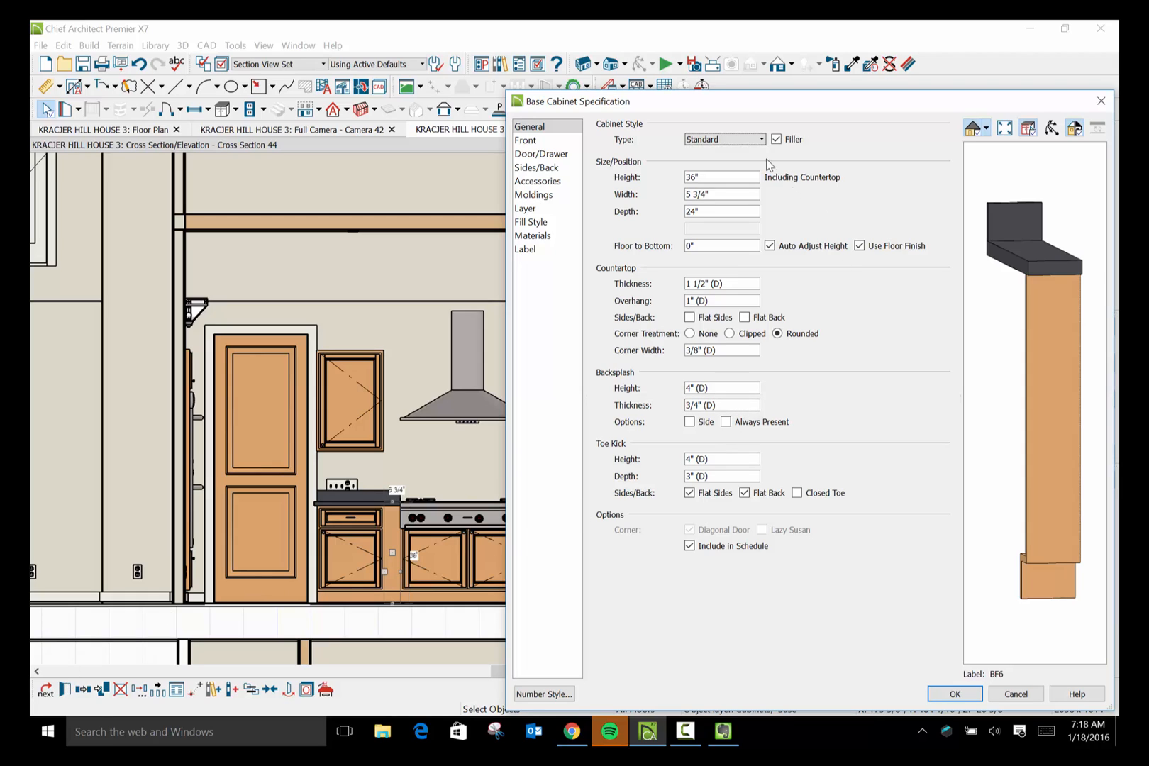
{"action": "left_click", "coordinate": [560, 157]}
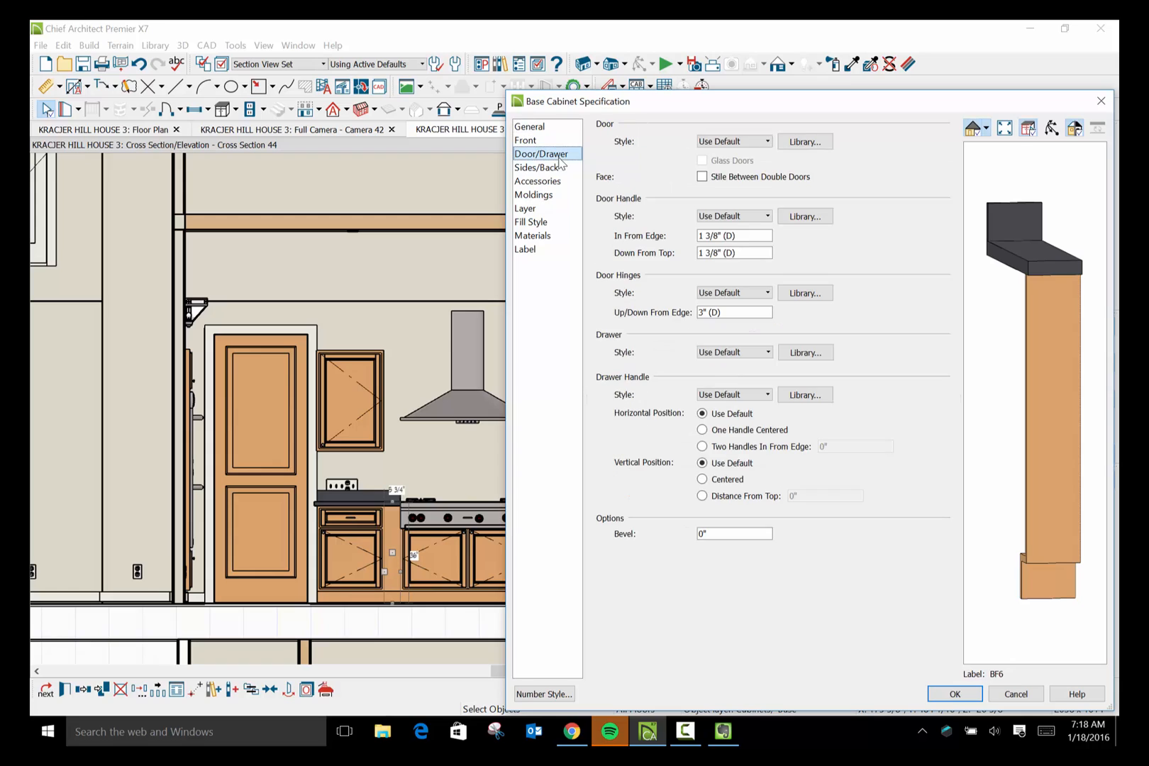
{"action": "left_click", "coordinate": [770, 142]}
{"action": "left_click", "coordinate": [770, 142]}
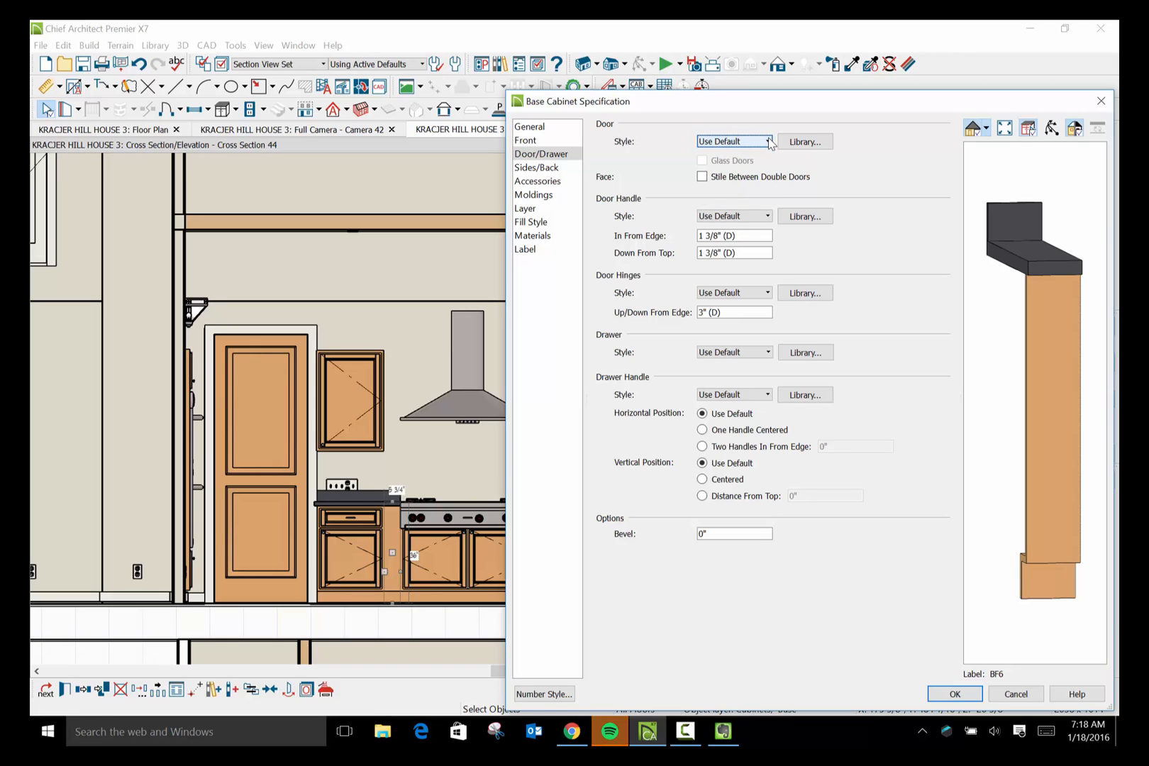
{"action": "left_click", "coordinate": [770, 142]}
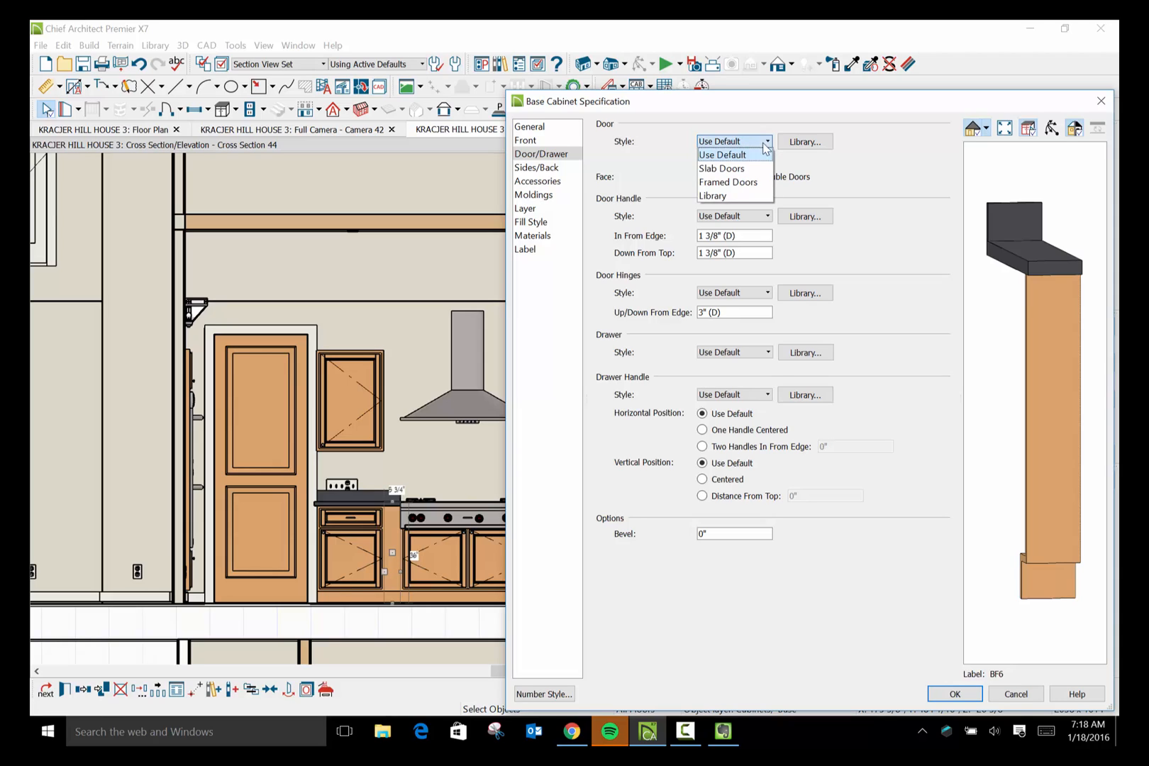
{"action": "left_click", "coordinate": [749, 168]}
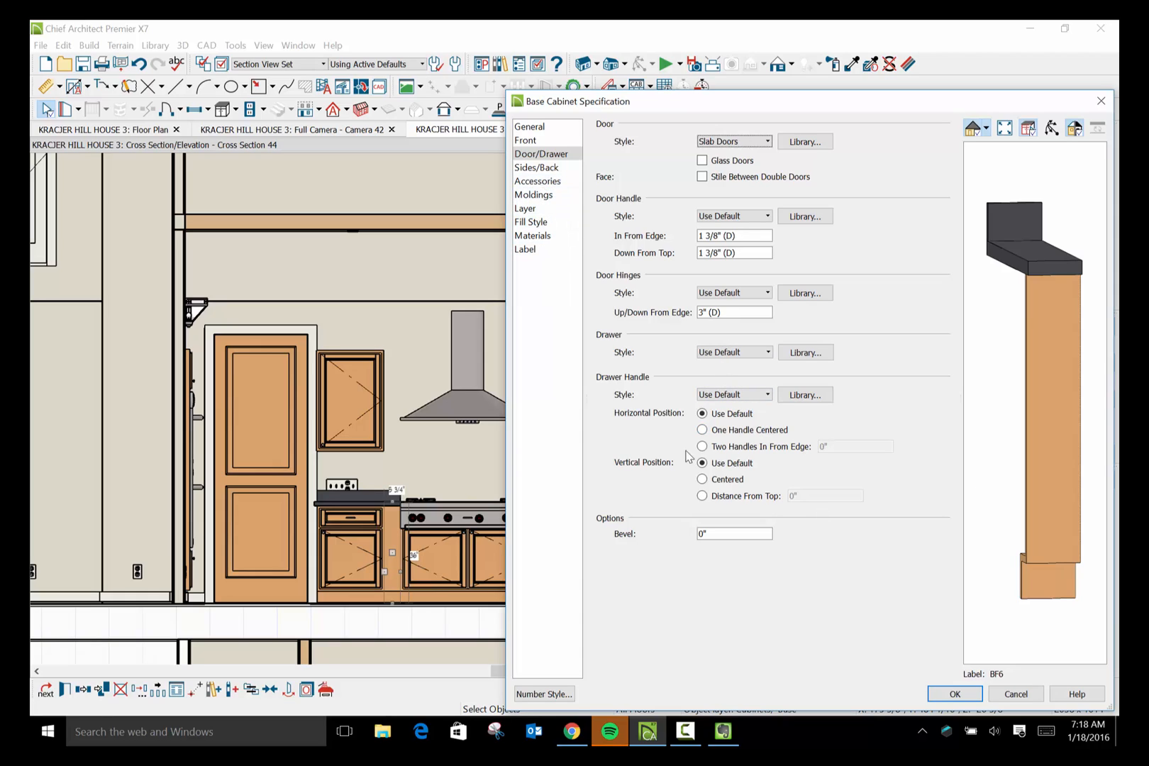
{"action": "left_click", "coordinate": [956, 695]}
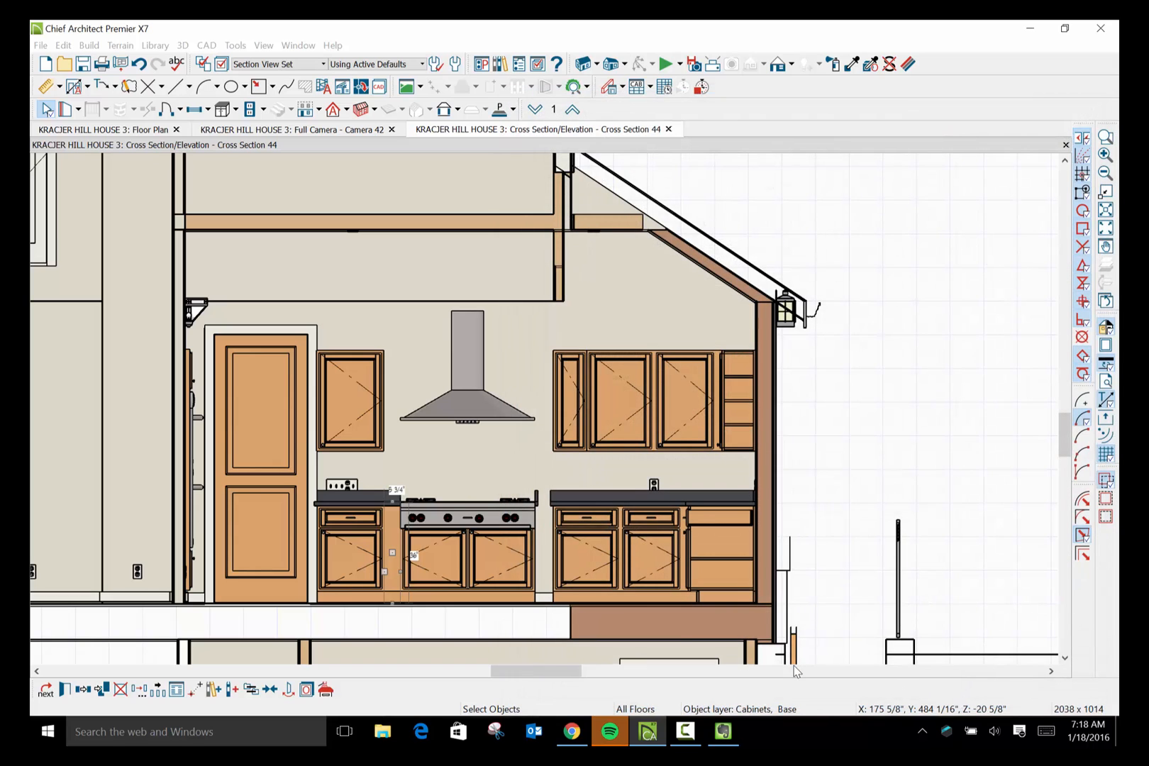
{"action": "left_click", "coordinate": [454, 537]}
{"action": "left_click", "coordinate": [402, 566]}
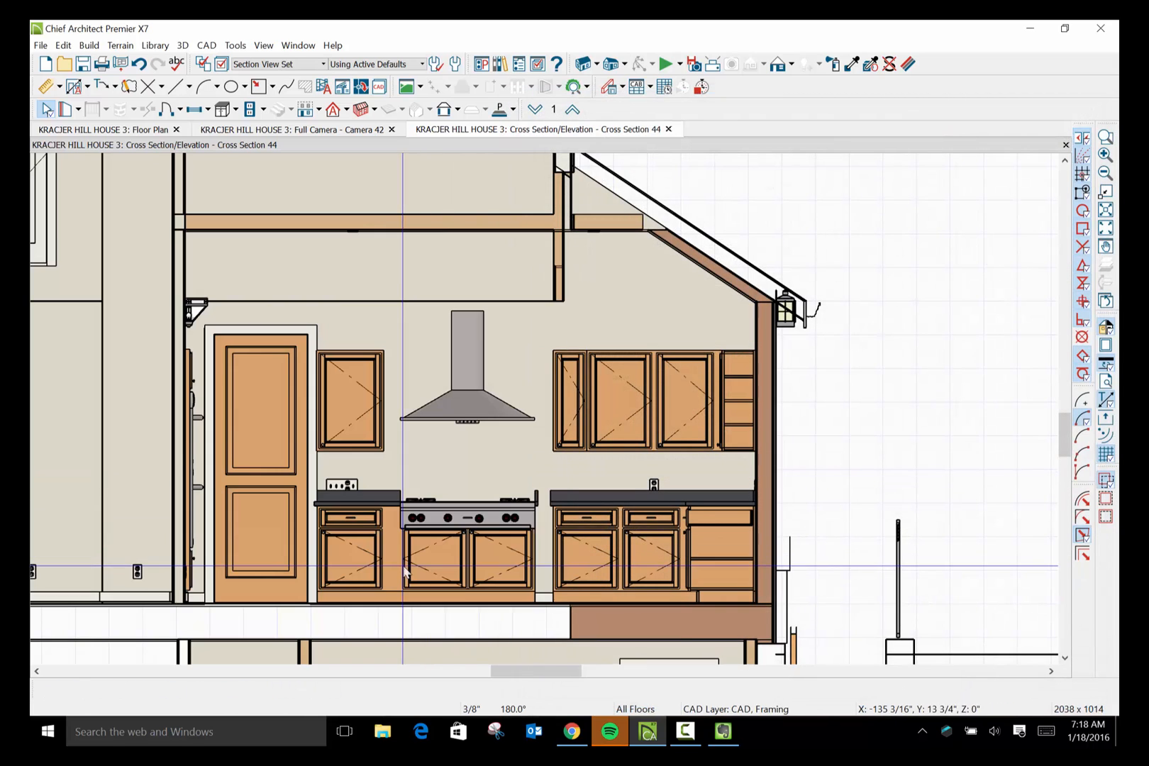
Try to set the door style of the base cabinet filler beside the range to Framed Doors and choose a door from the library.
{"action": "left_click", "coordinate": [395, 565]}
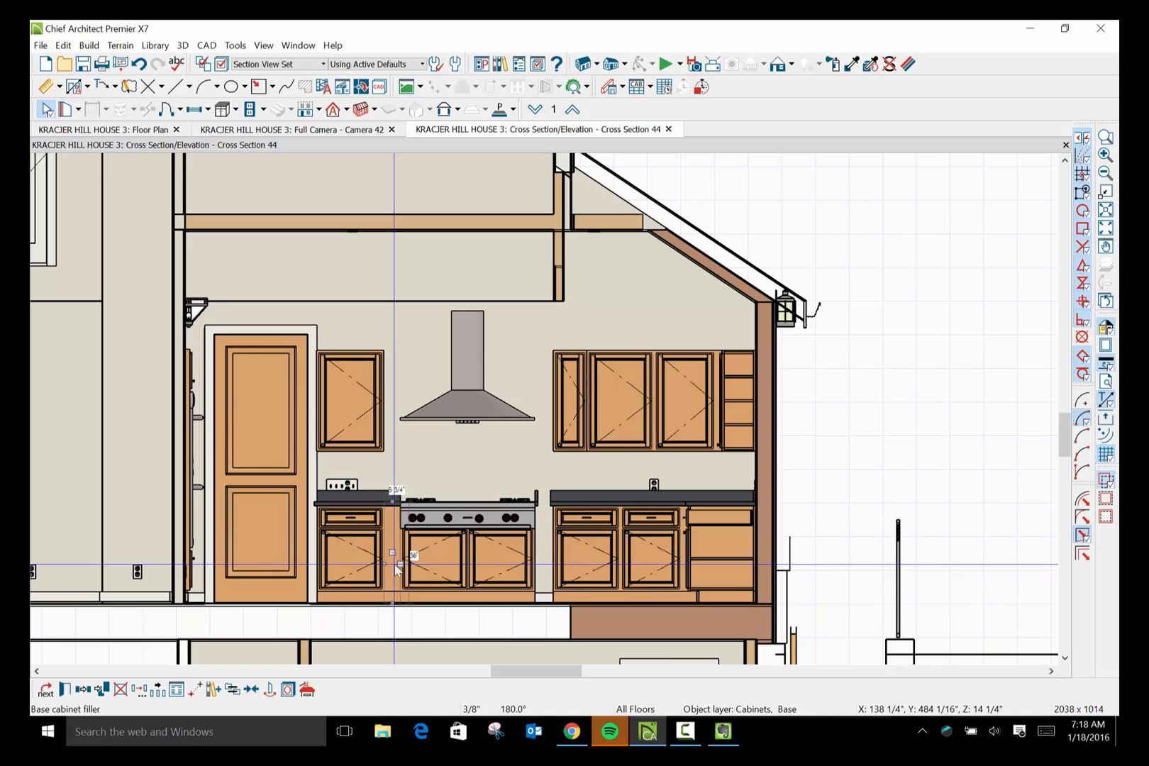
{"action": "double_click", "coordinate": [397, 567]}
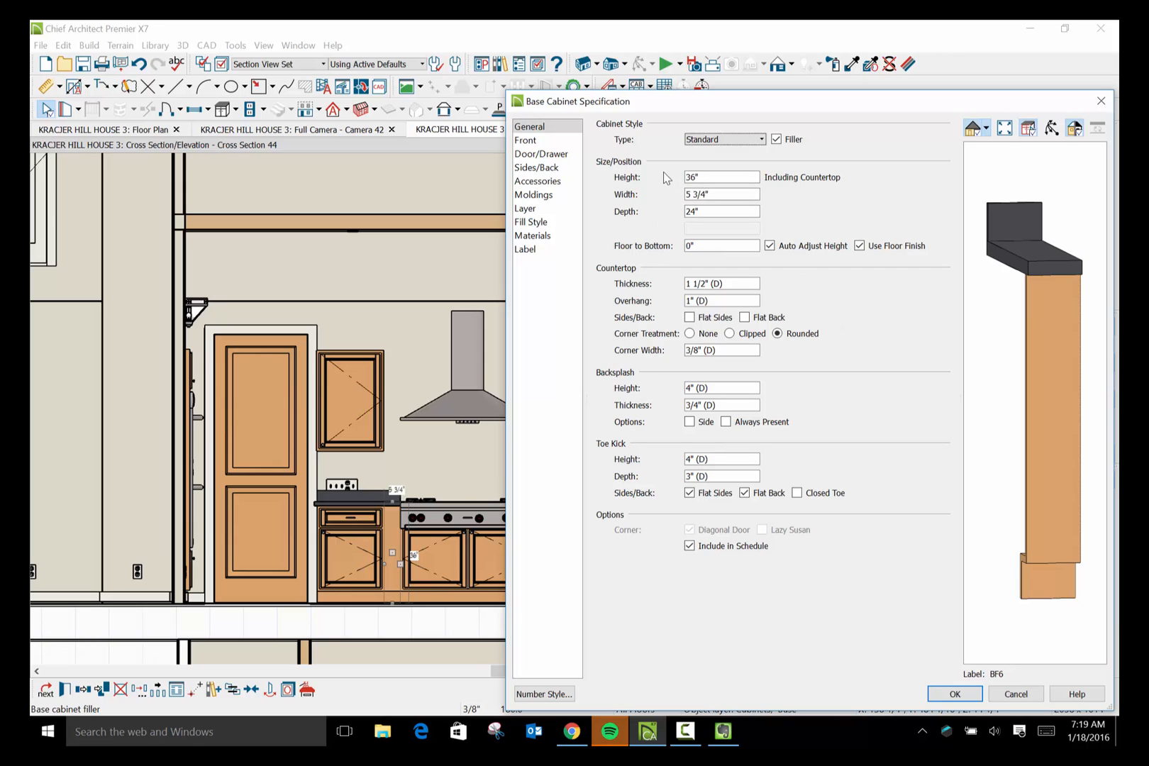
{"action": "left_click", "coordinate": [557, 155]}
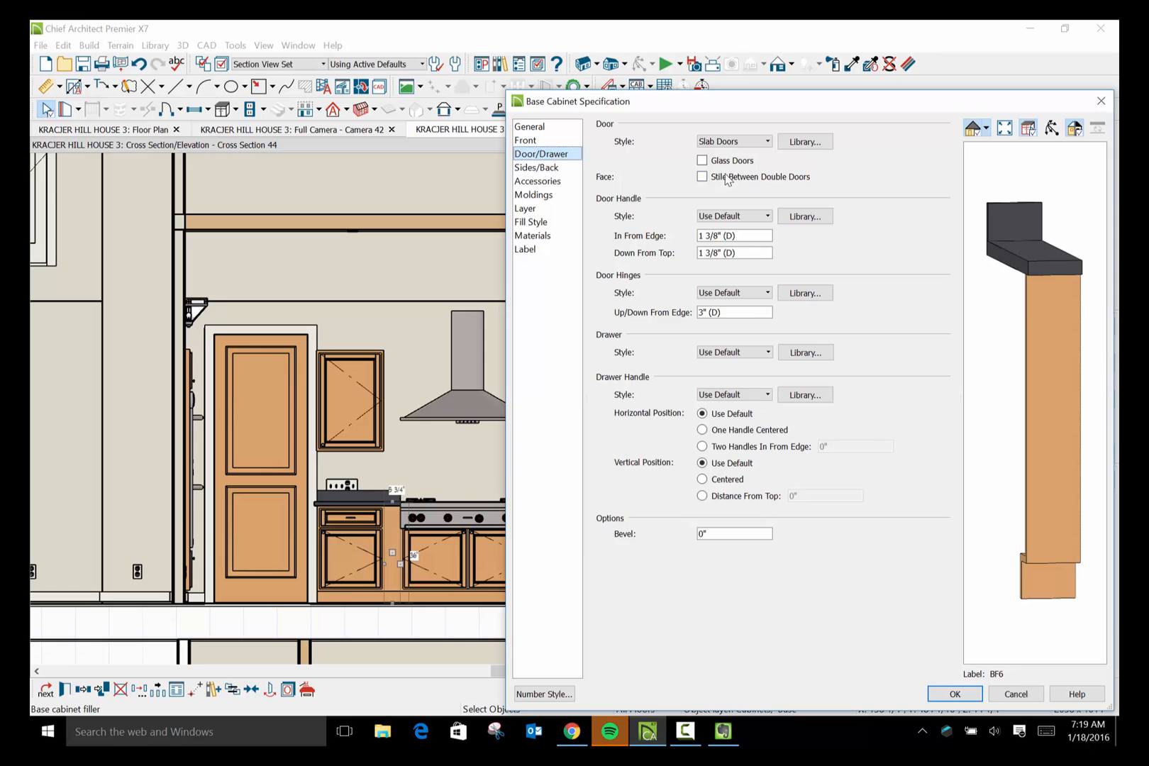
{"action": "left_click", "coordinate": [768, 141]}
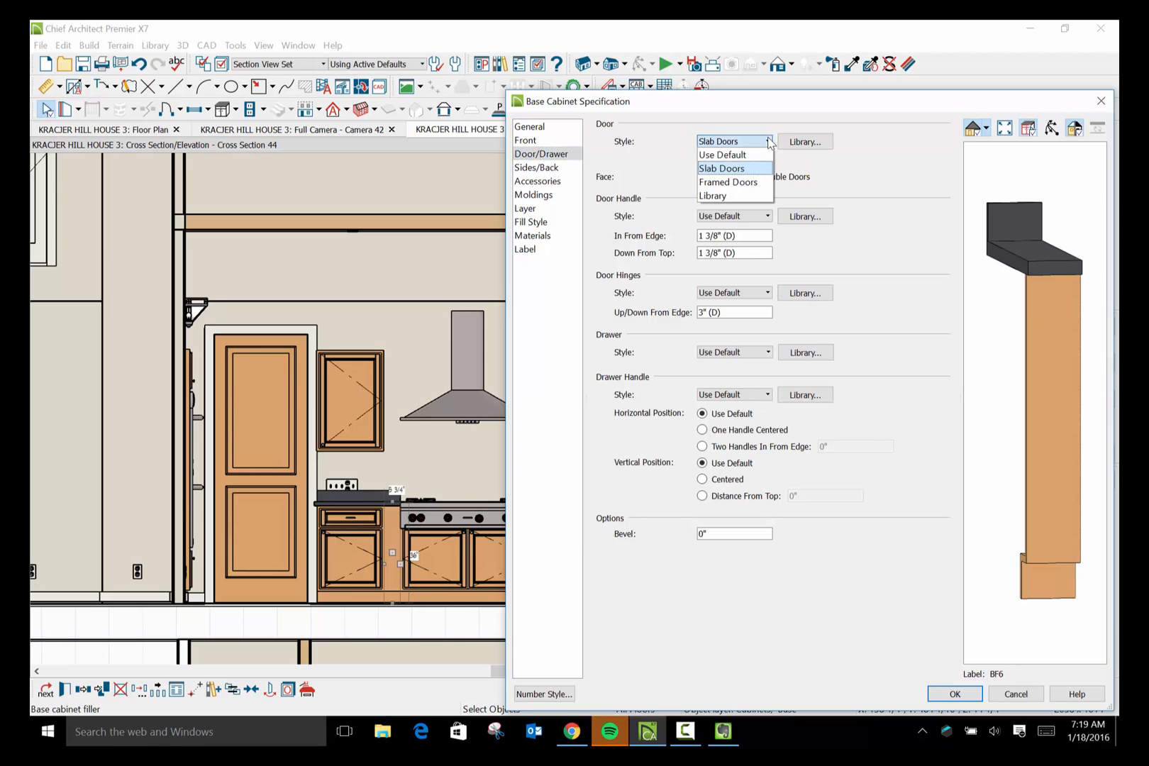
{"action": "left_click", "coordinate": [753, 182]}
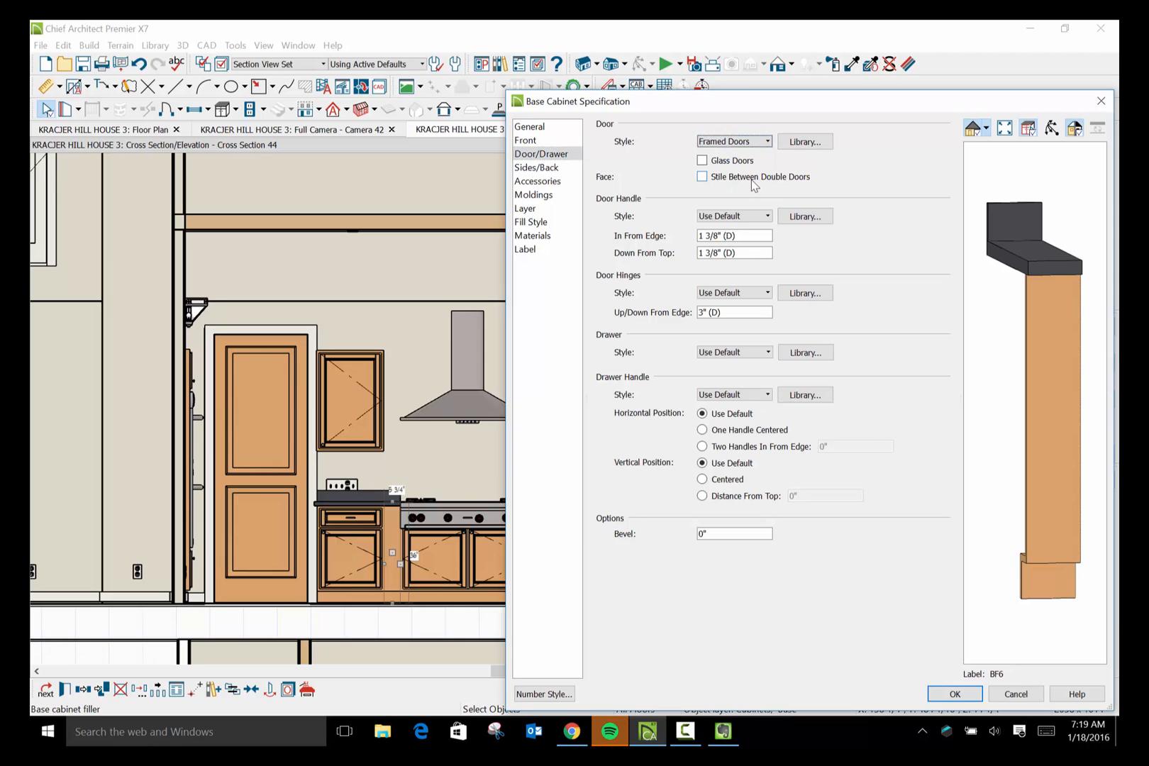
{"action": "left_click", "coordinate": [804, 143]}
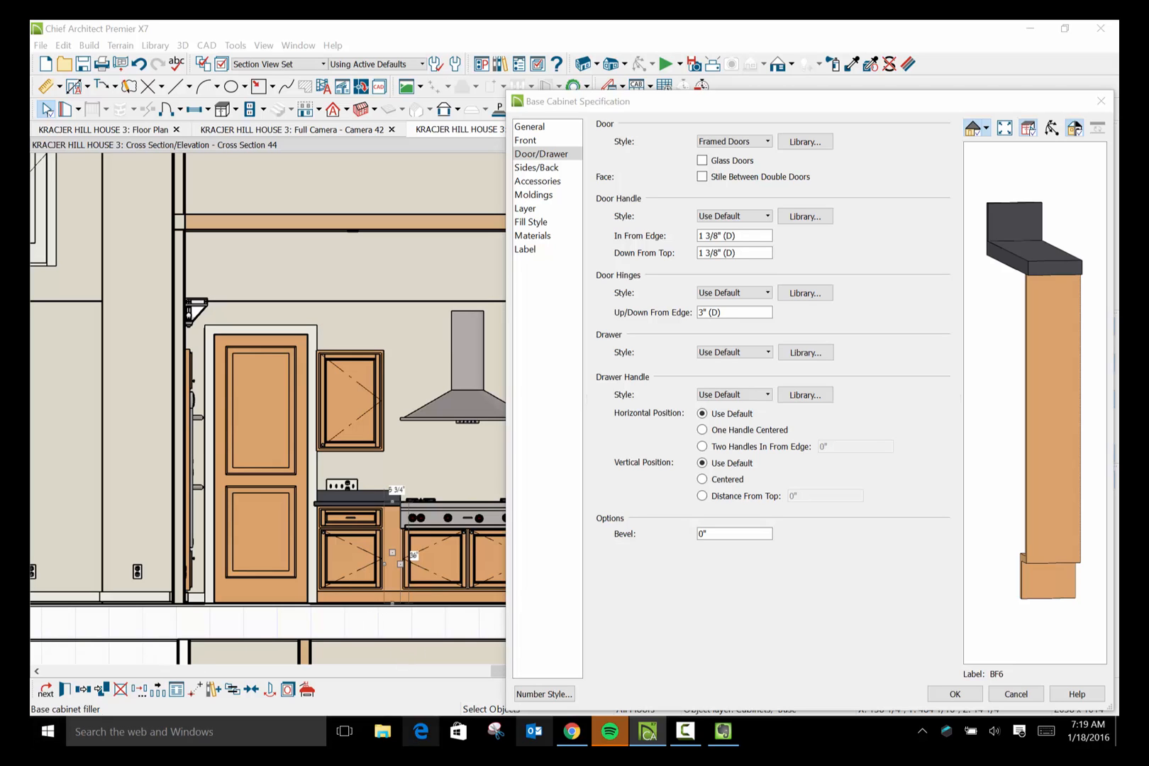
Close the other running programs, including Evernote and Spotify.
{"action": "left_click", "coordinate": [723, 731]}
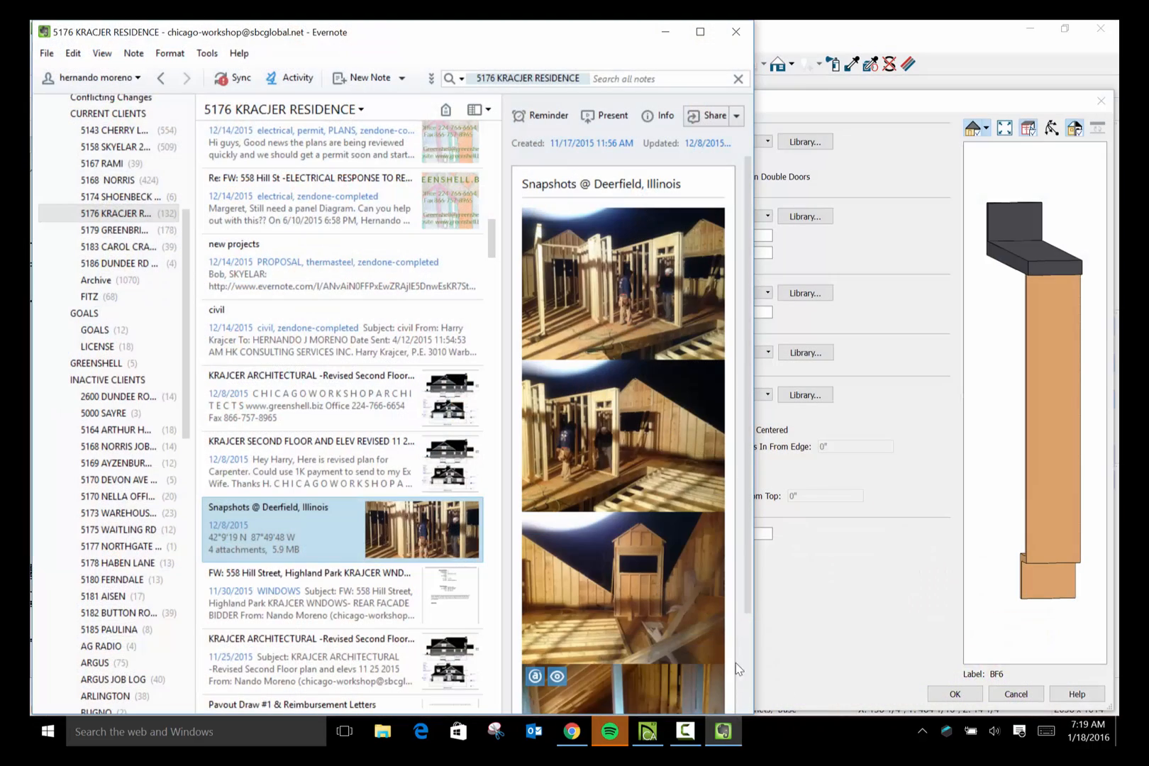
{"action": "left_click", "coordinate": [736, 31]}
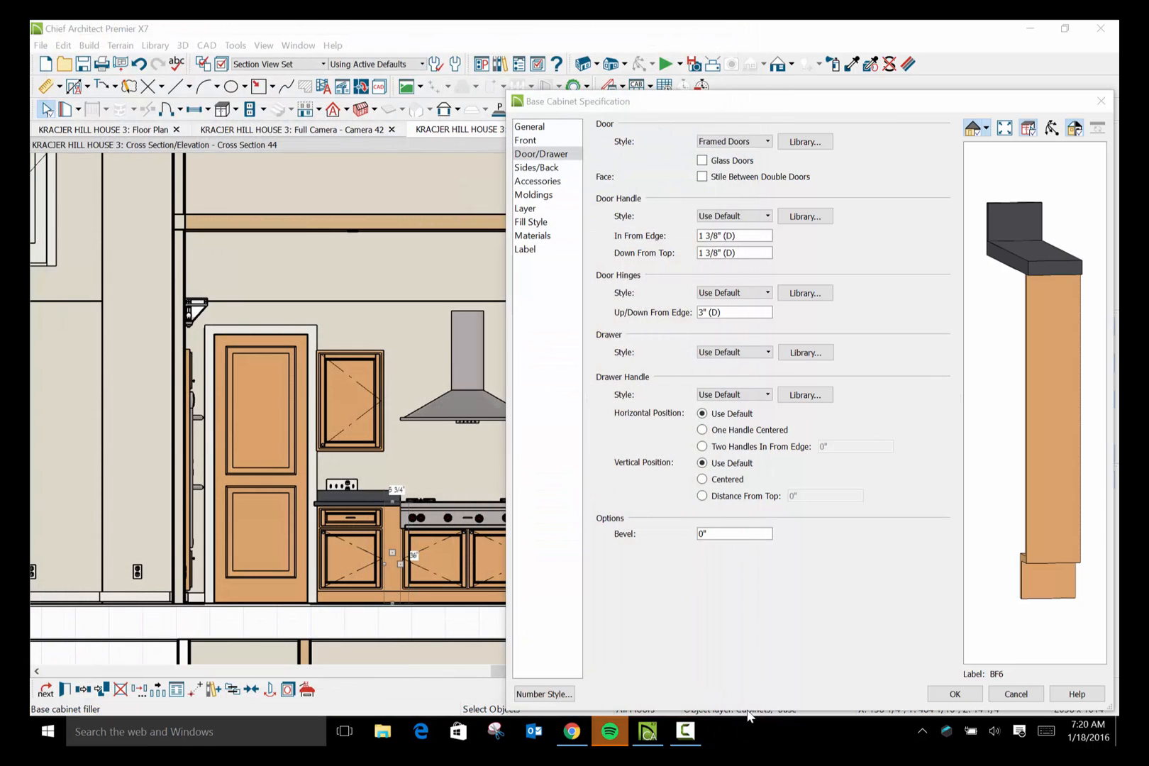
{"action": "left_click", "coordinate": [611, 734]}
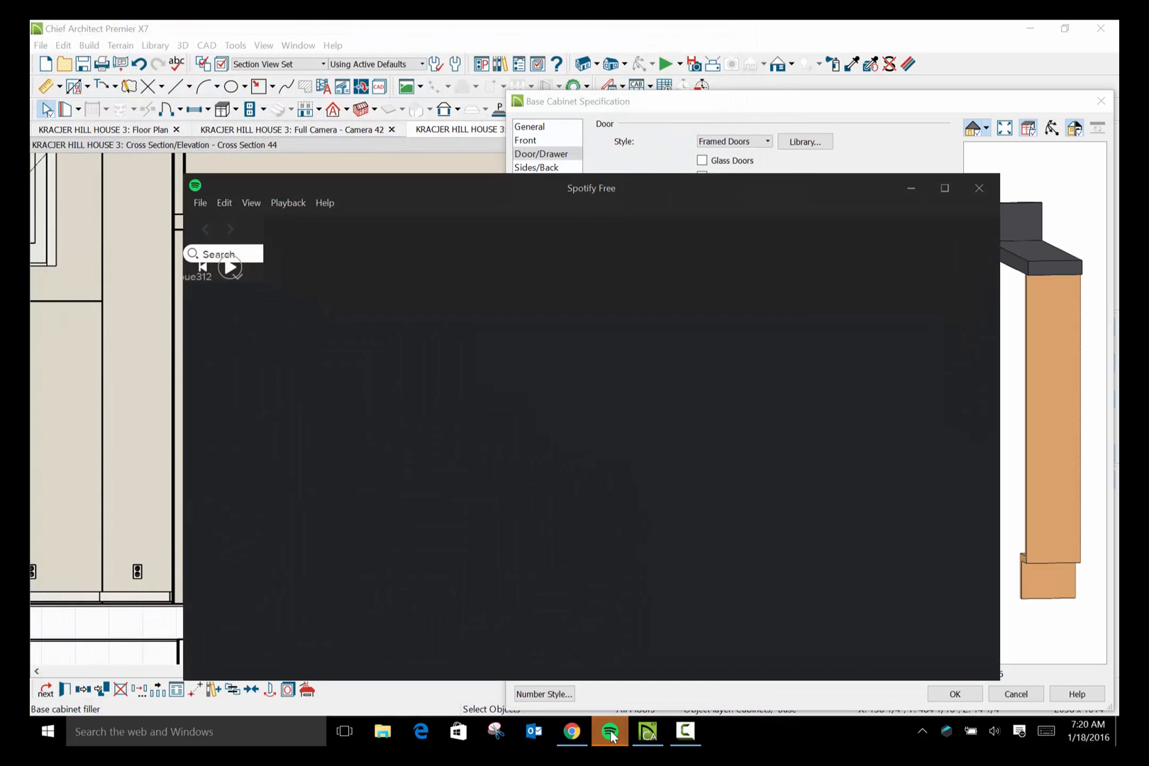
{"action": "left_click", "coordinate": [979, 188]}
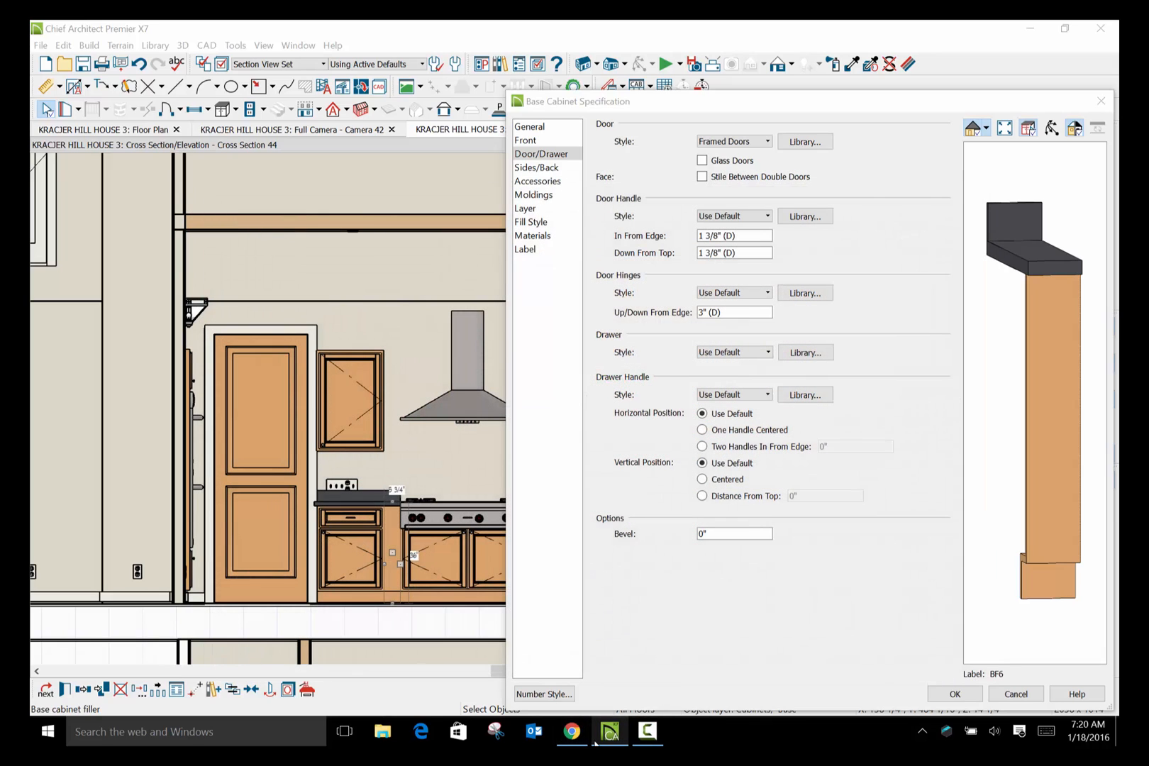
{"action": "mouse_move", "coordinate": [571, 734]}
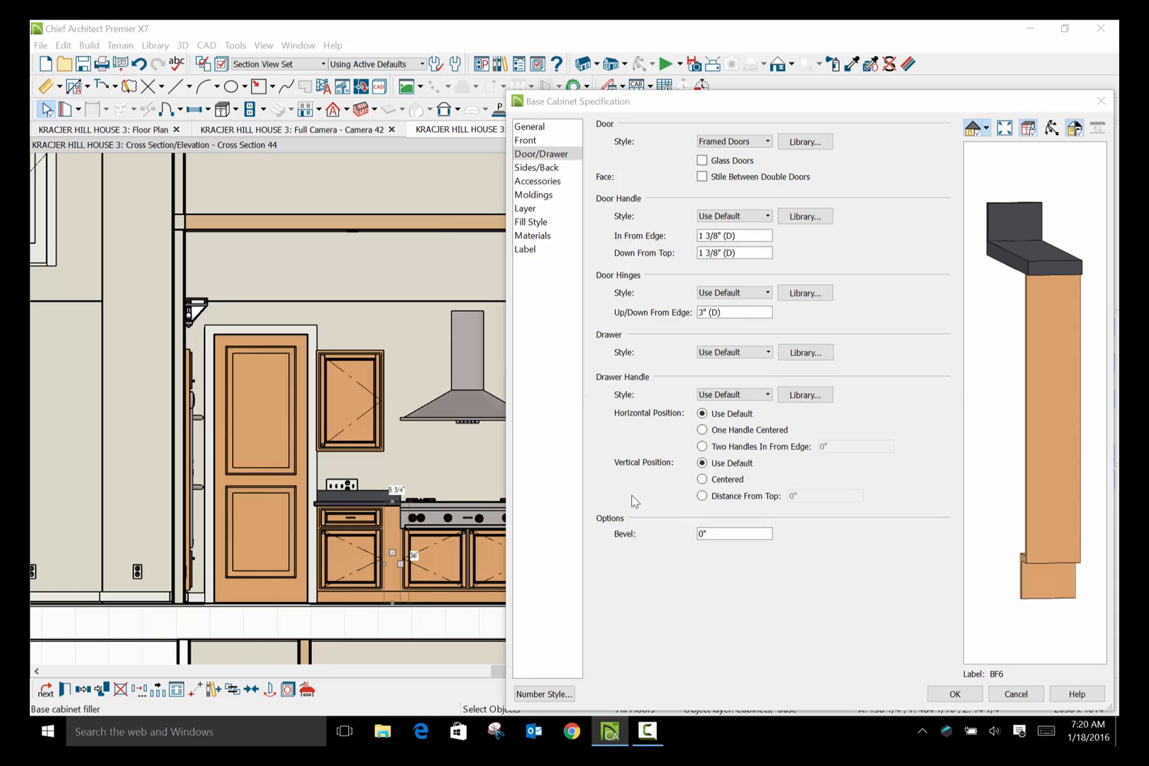
End the Chief Architect Premier X7 task in Task Manager and minimize Task Manager.
{"action": "key", "text": "ctrl+shift+Escape"}
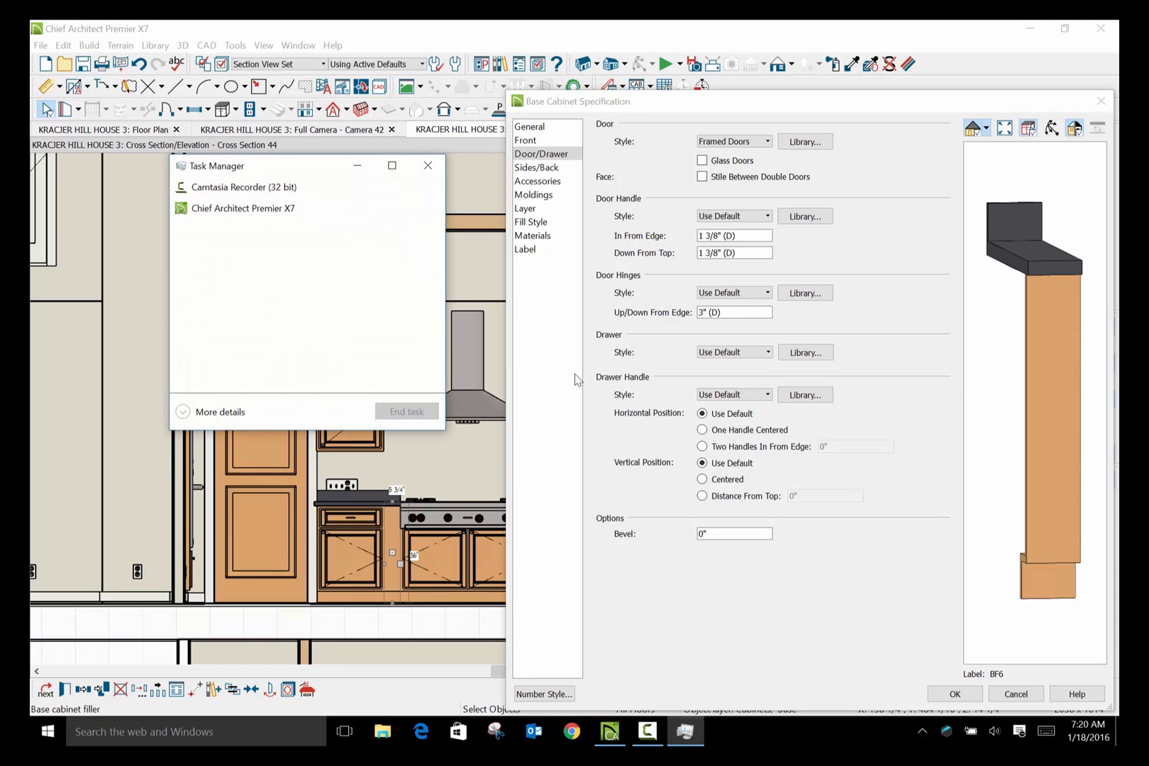
{"action": "left_click", "coordinate": [284, 210]}
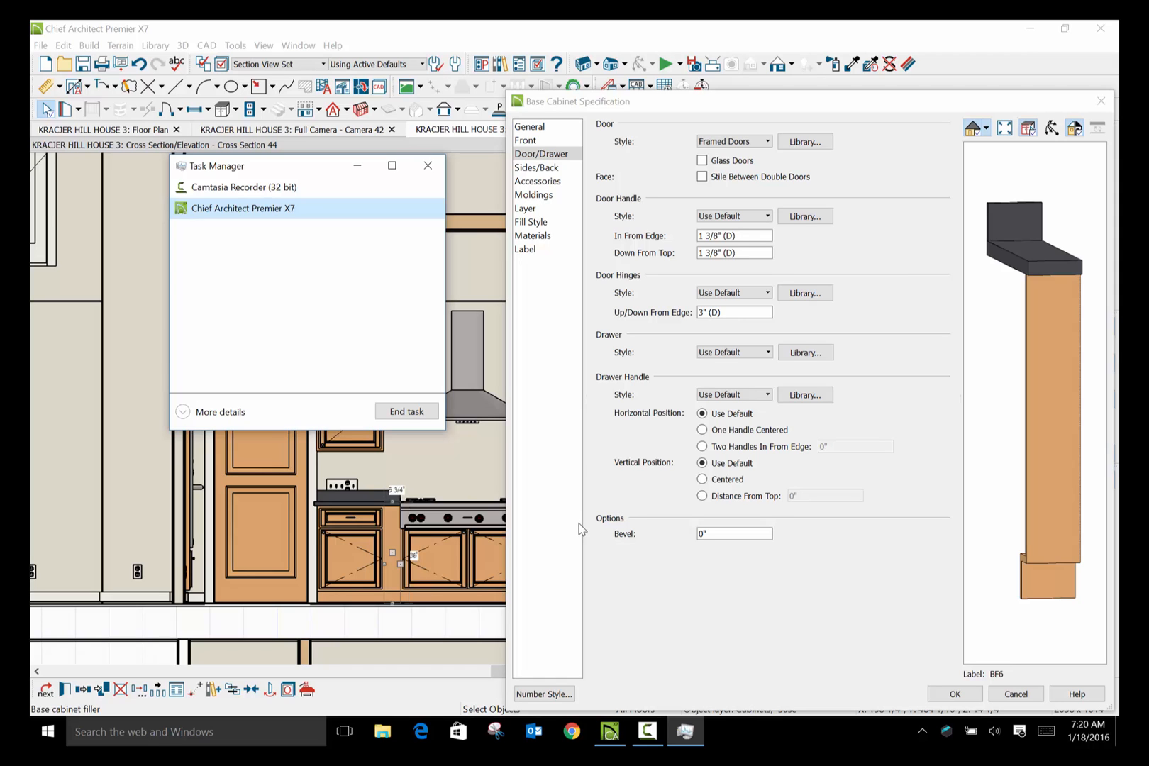
{"action": "left_click", "coordinate": [402, 414]}
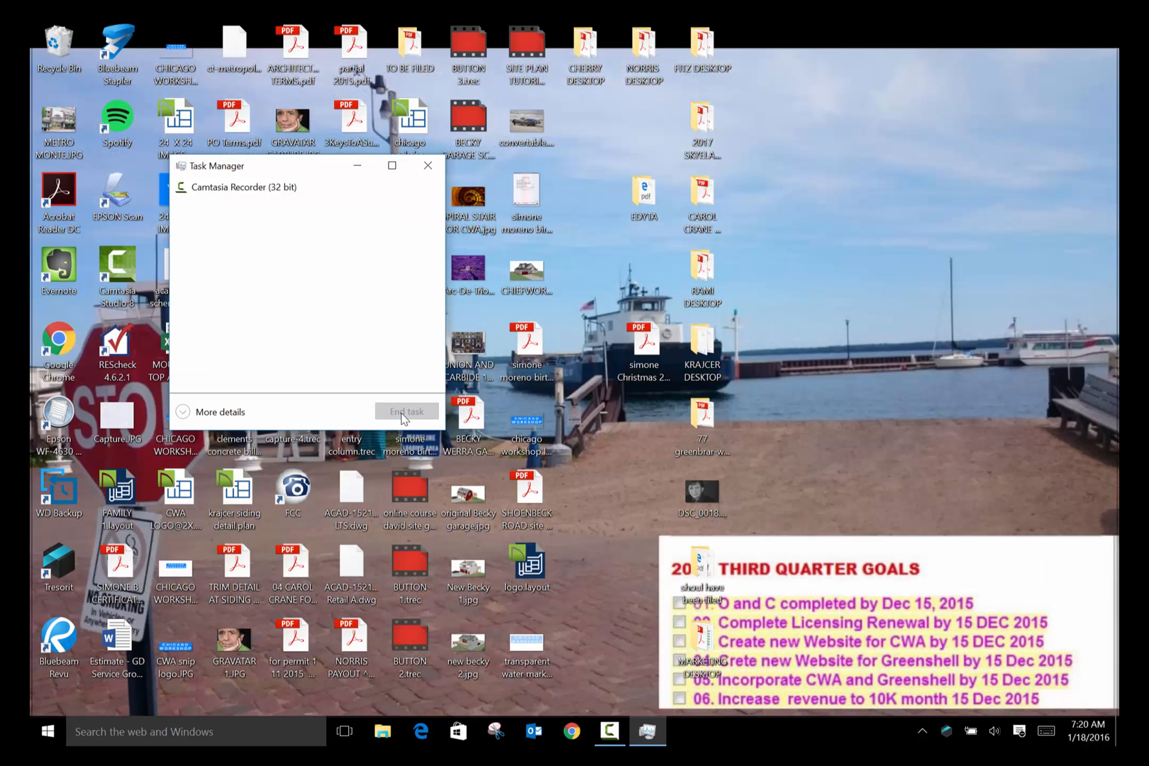
{"action": "left_click", "coordinate": [359, 166]}
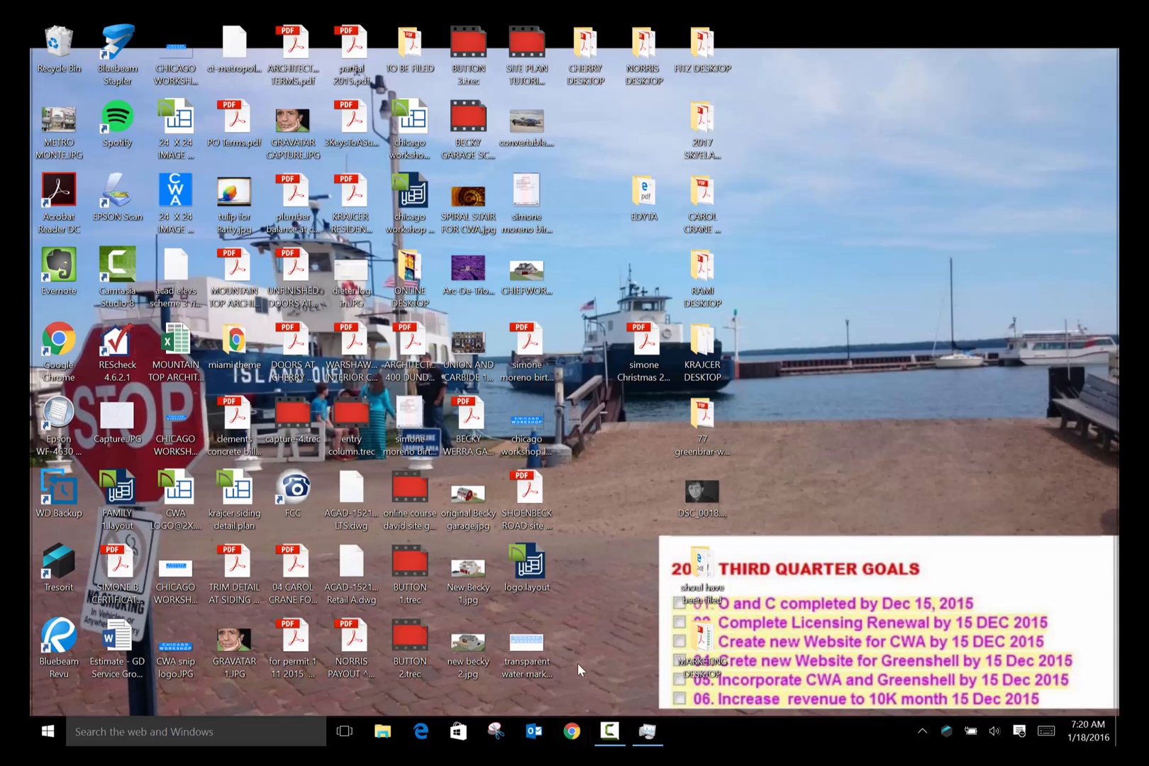
Relaunch Chief Architect Premier X7 and reopen the Hill House 3 plan from the recent files.
{"action": "key", "text": "super"}
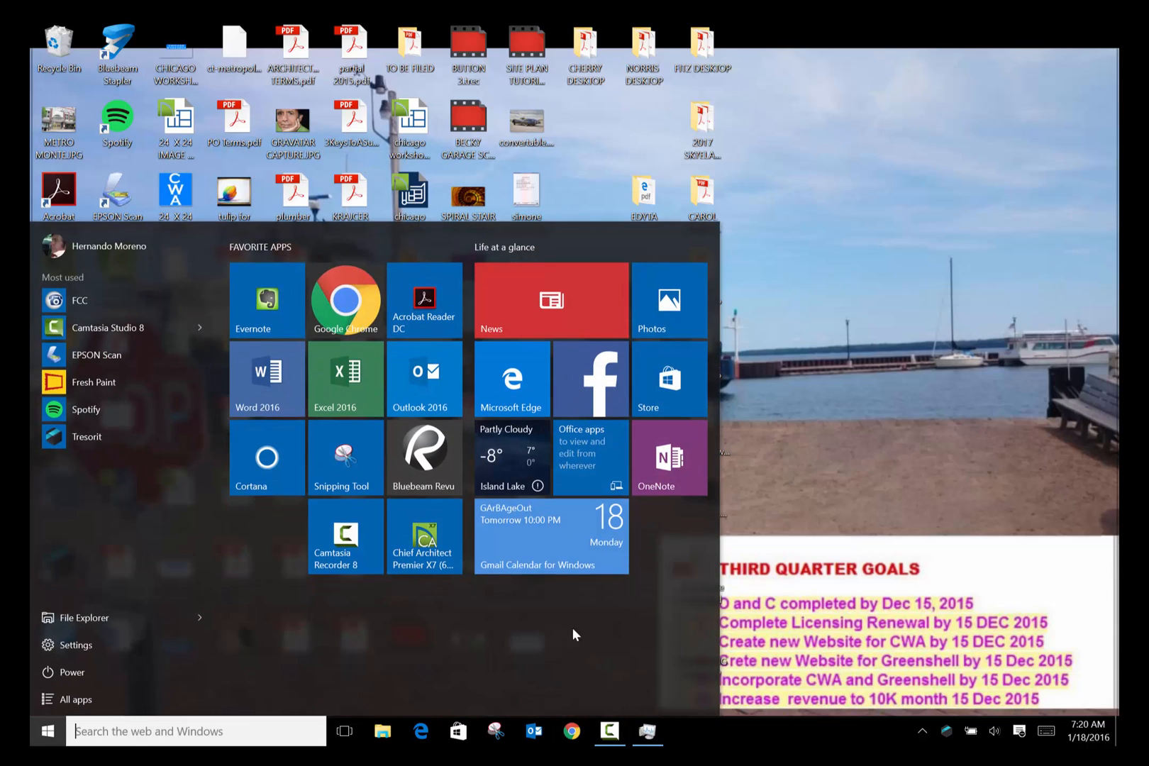
{"action": "left_click", "coordinate": [430, 555]}
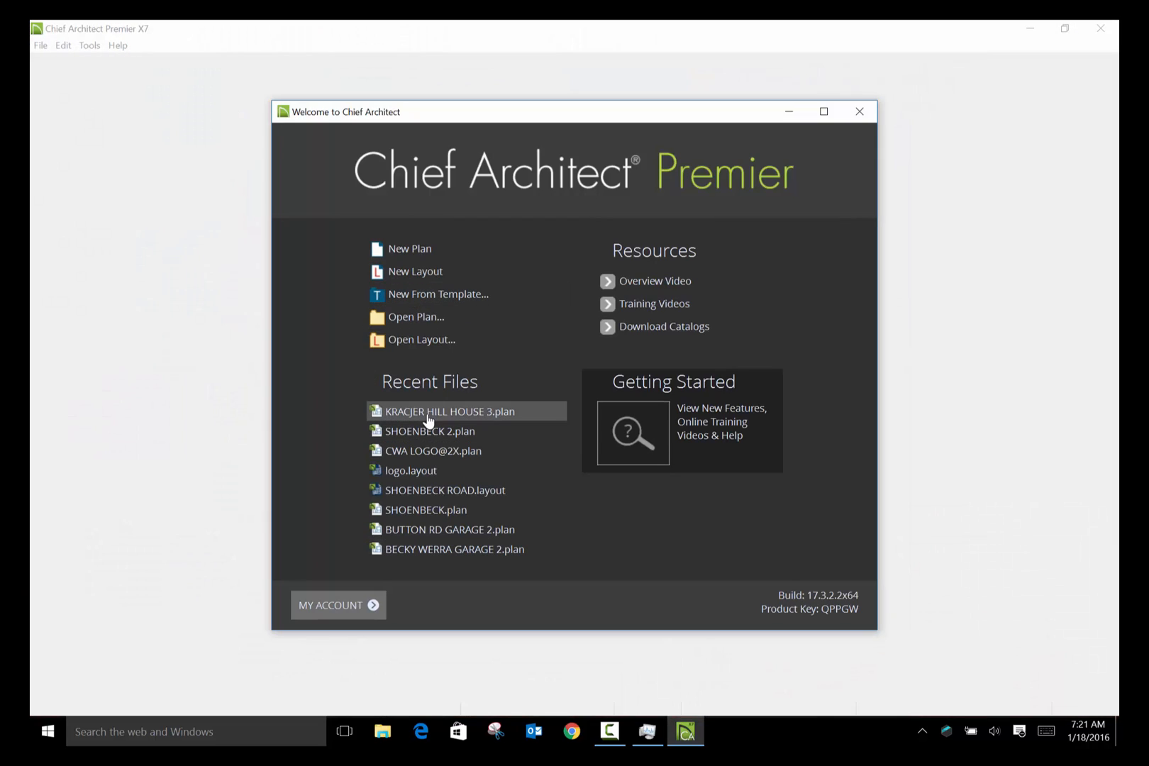
{"action": "left_click", "coordinate": [427, 419]}
{"action": "left_click", "coordinate": [604, 413]}
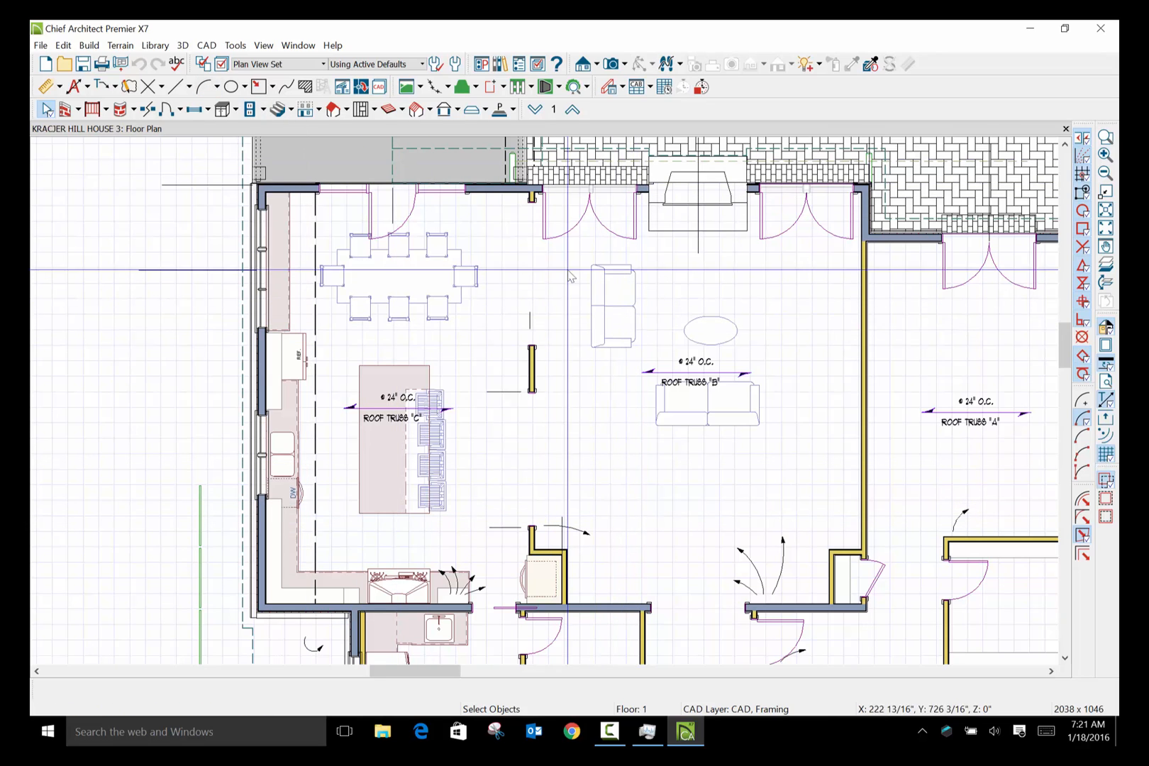
Create a backclipped cross section in the floor plan, looking from the kitchen island toward the range wall.
{"action": "left_click", "coordinate": [182, 45]}
{"action": "mouse_move", "coordinate": [211, 78]}
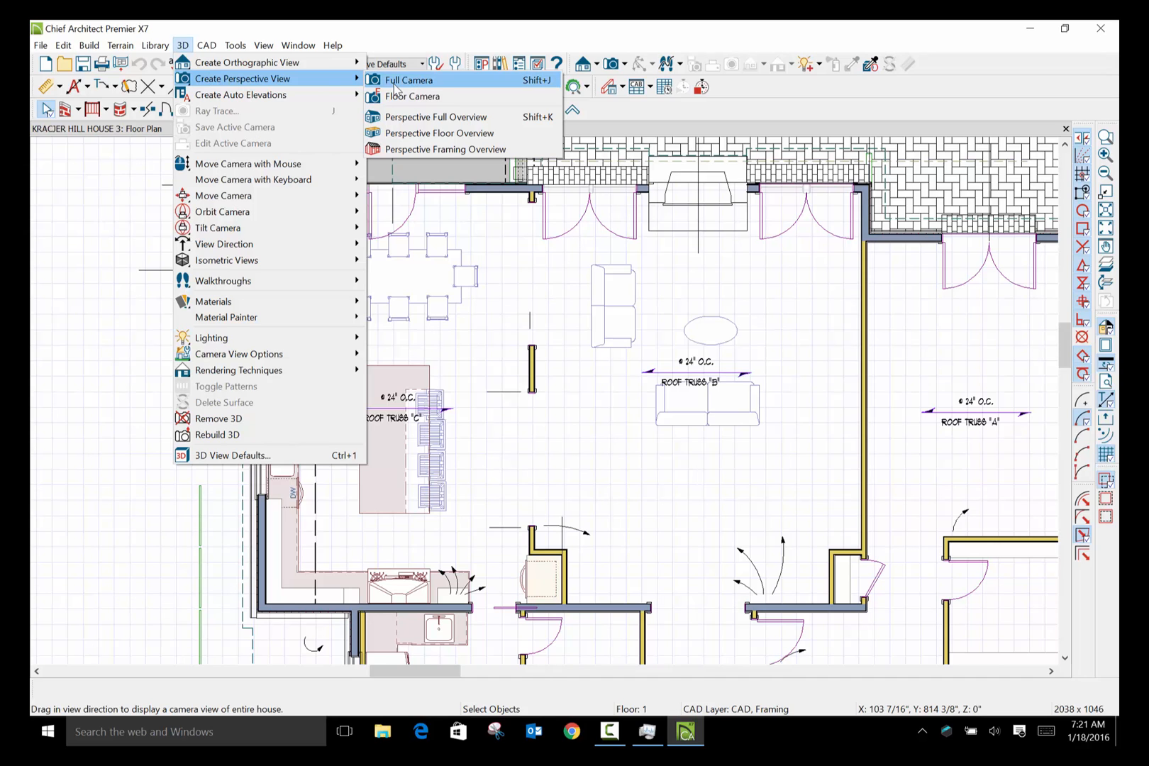
{"action": "mouse_move", "coordinate": [348, 63]}
{"action": "left_click", "coordinate": [417, 81]}
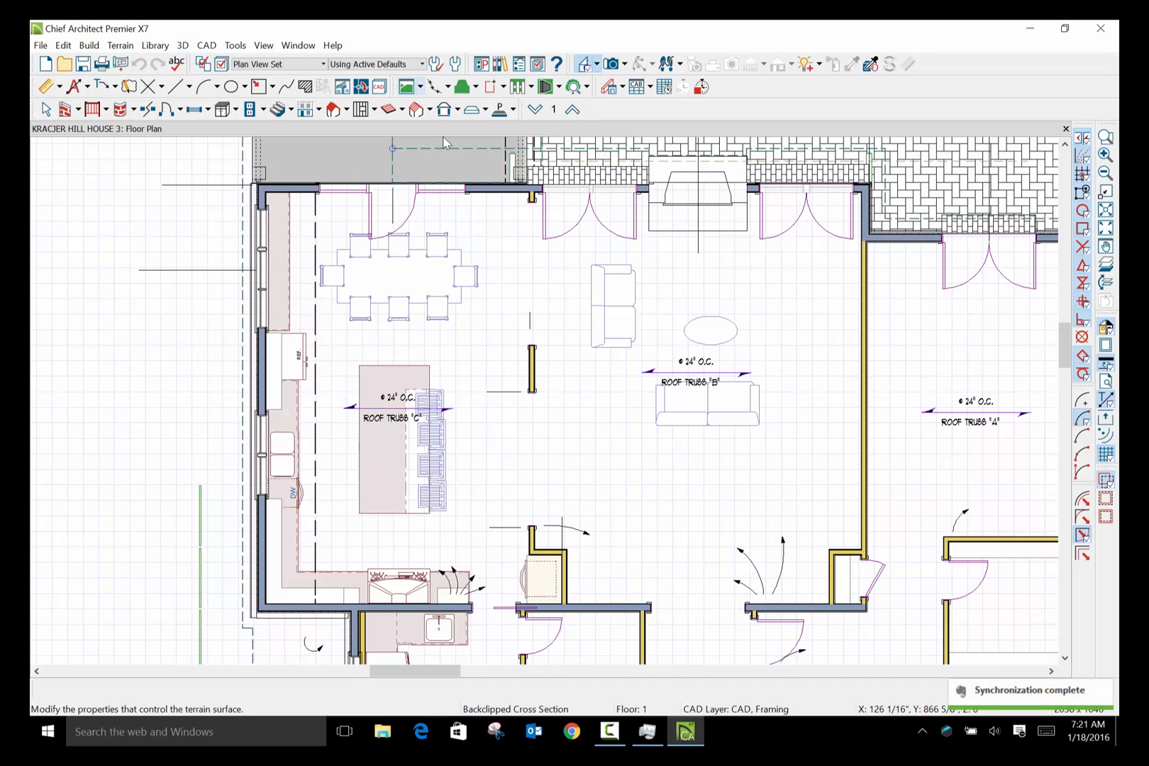
{"action": "left_click_drag", "start_coordinate": [422, 540], "coordinate": [422, 619]}
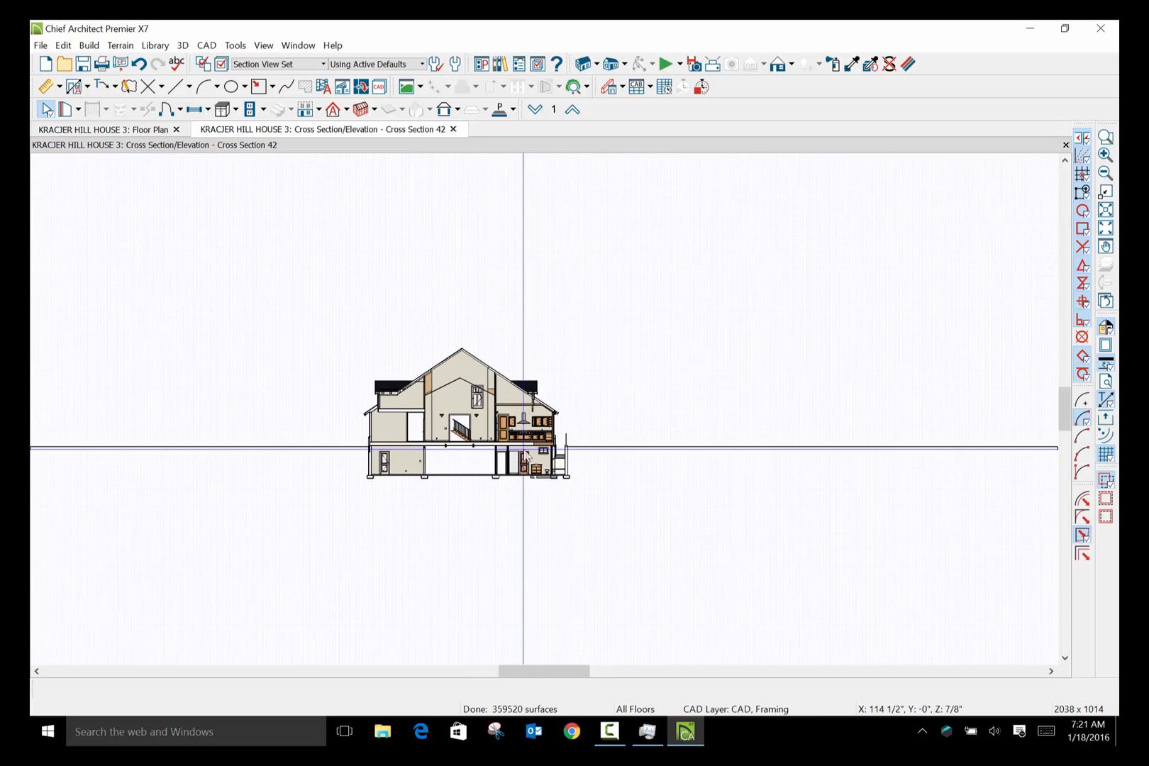
Set the width of the base cabinet holding the range to 48" in the cross section.
{"action": "scroll", "coordinate": [524, 447], "scroll_direction": "up", "scroll_amount": 1}
{"action": "scroll", "coordinate": [525, 447], "scroll_direction": "up", "scroll_amount": 5}
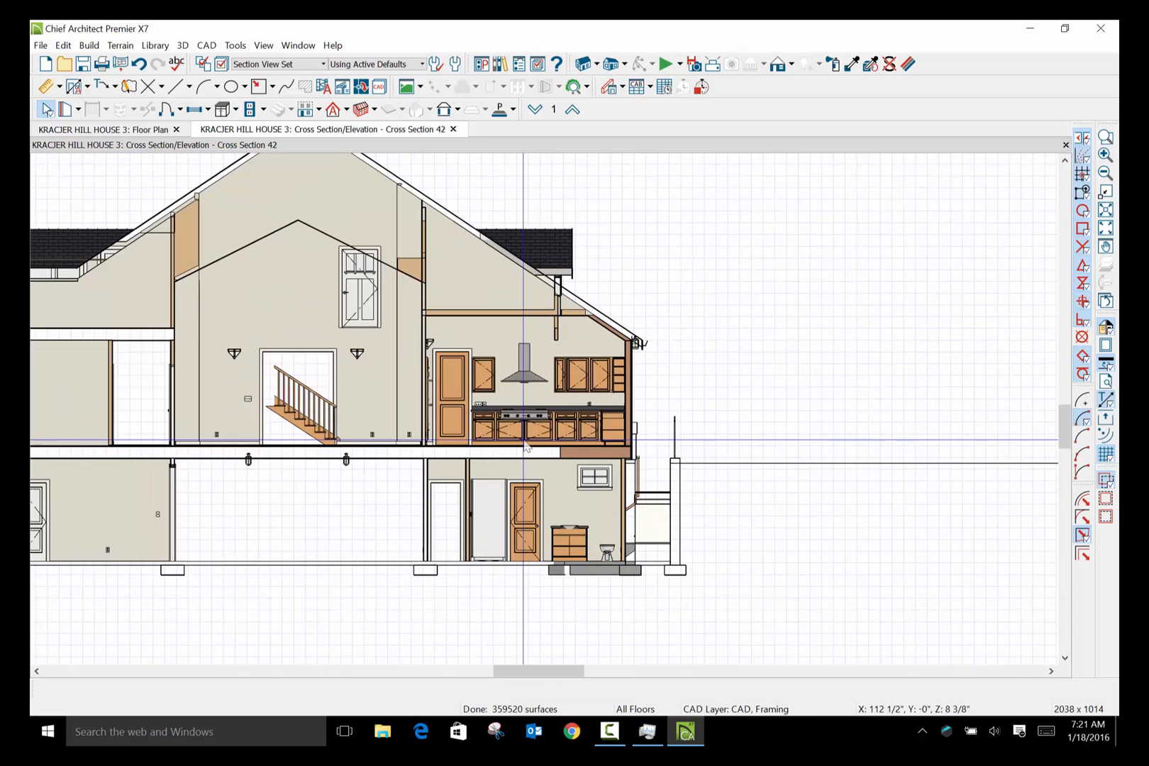
{"action": "scroll", "coordinate": [524, 445], "scroll_direction": "up", "scroll_amount": 4}
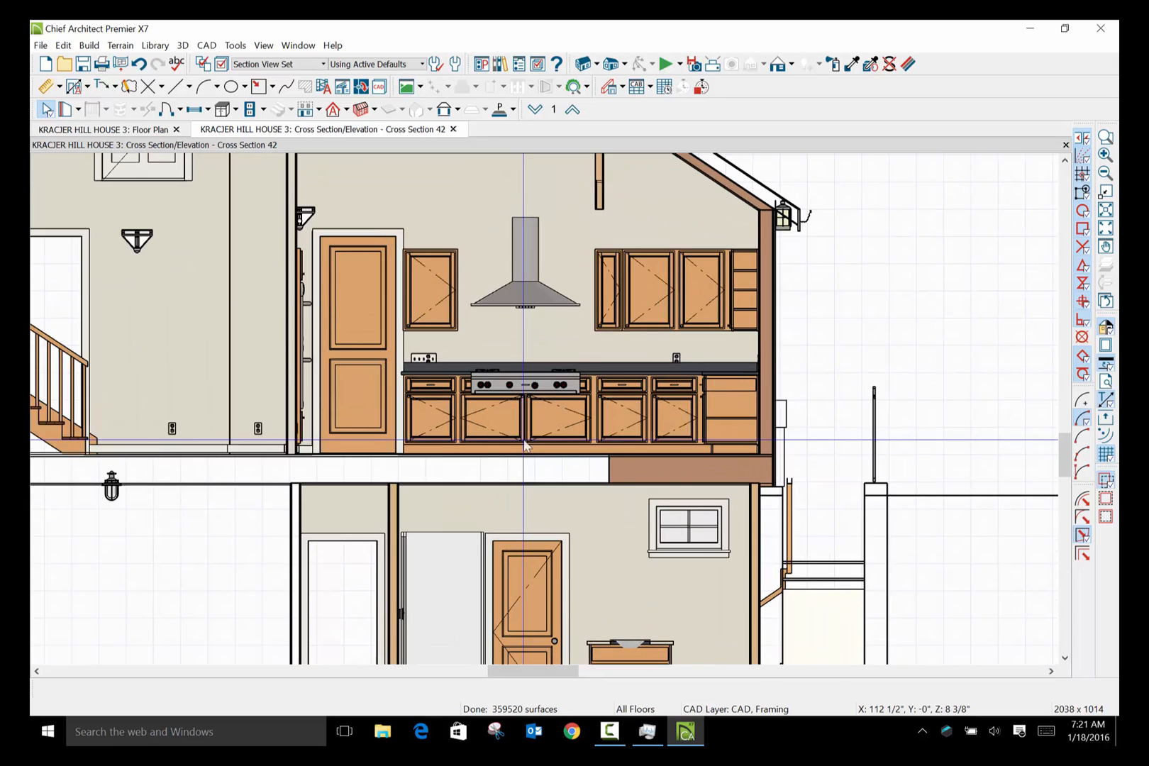
{"action": "left_click", "coordinate": [1063, 162]}
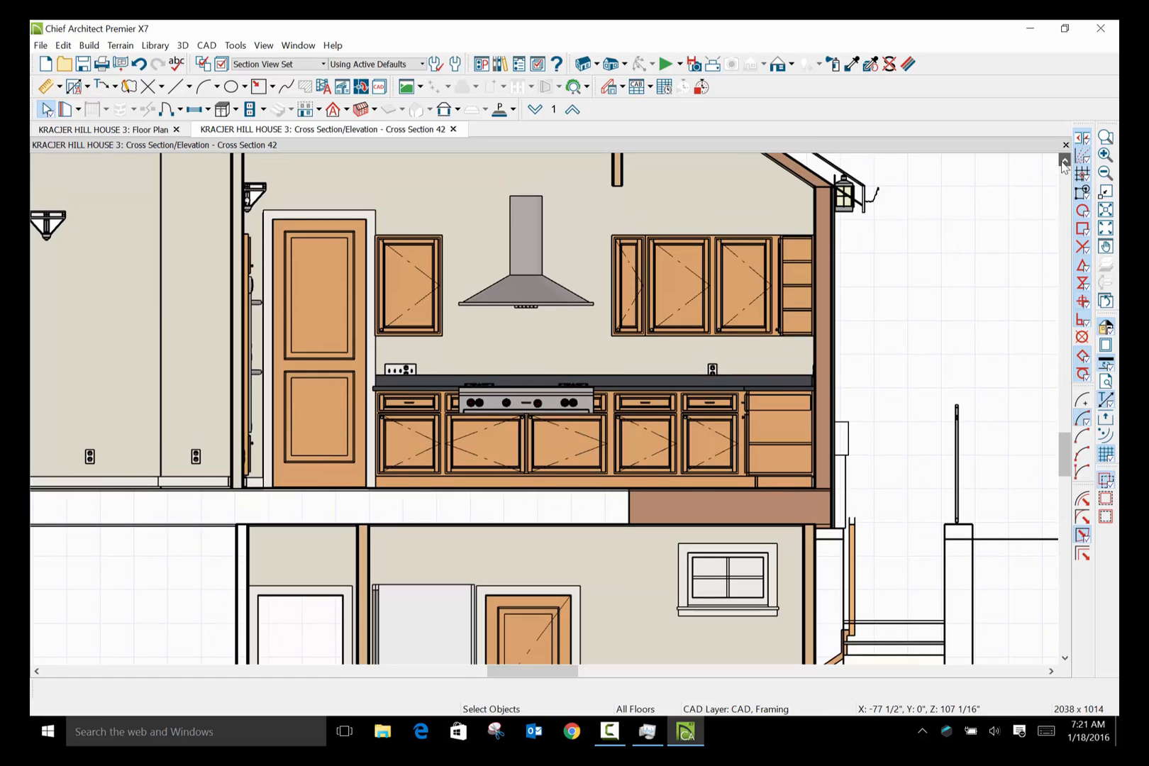
{"action": "left_click", "coordinate": [1064, 164]}
{"action": "left_click", "coordinate": [1065, 163]}
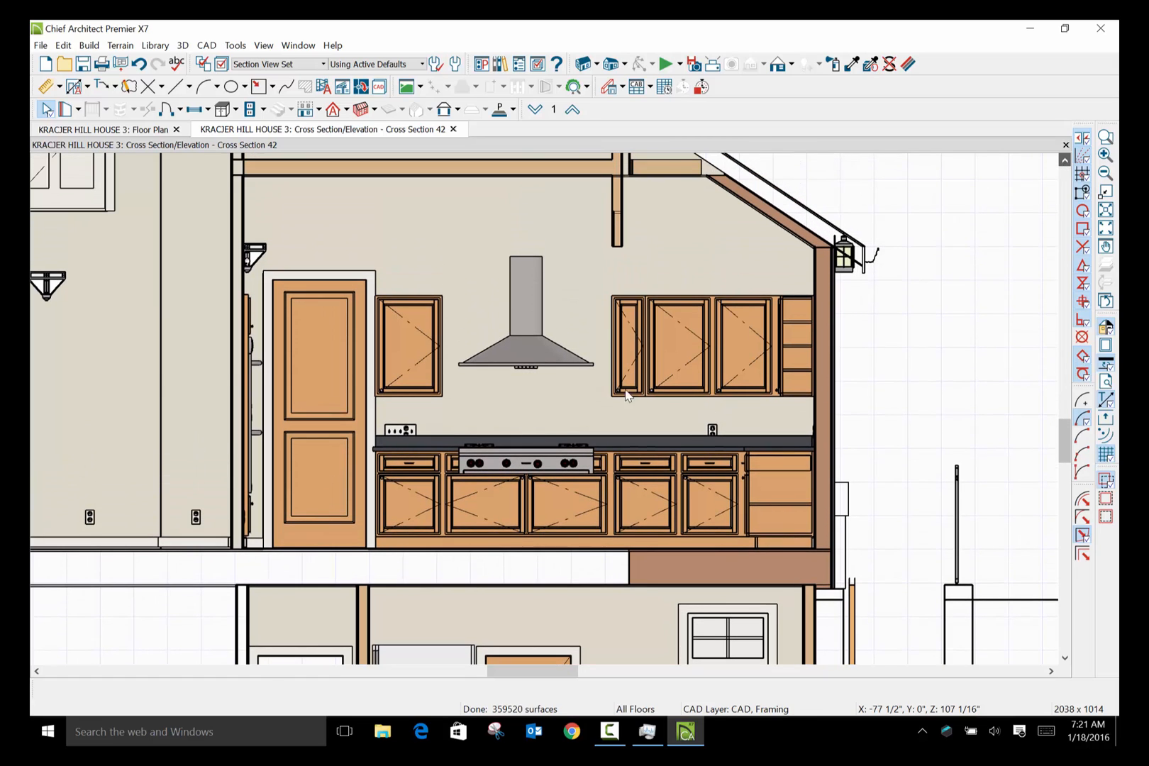
{"action": "scroll", "coordinate": [525, 496], "scroll_direction": "up", "scroll_amount": 1}
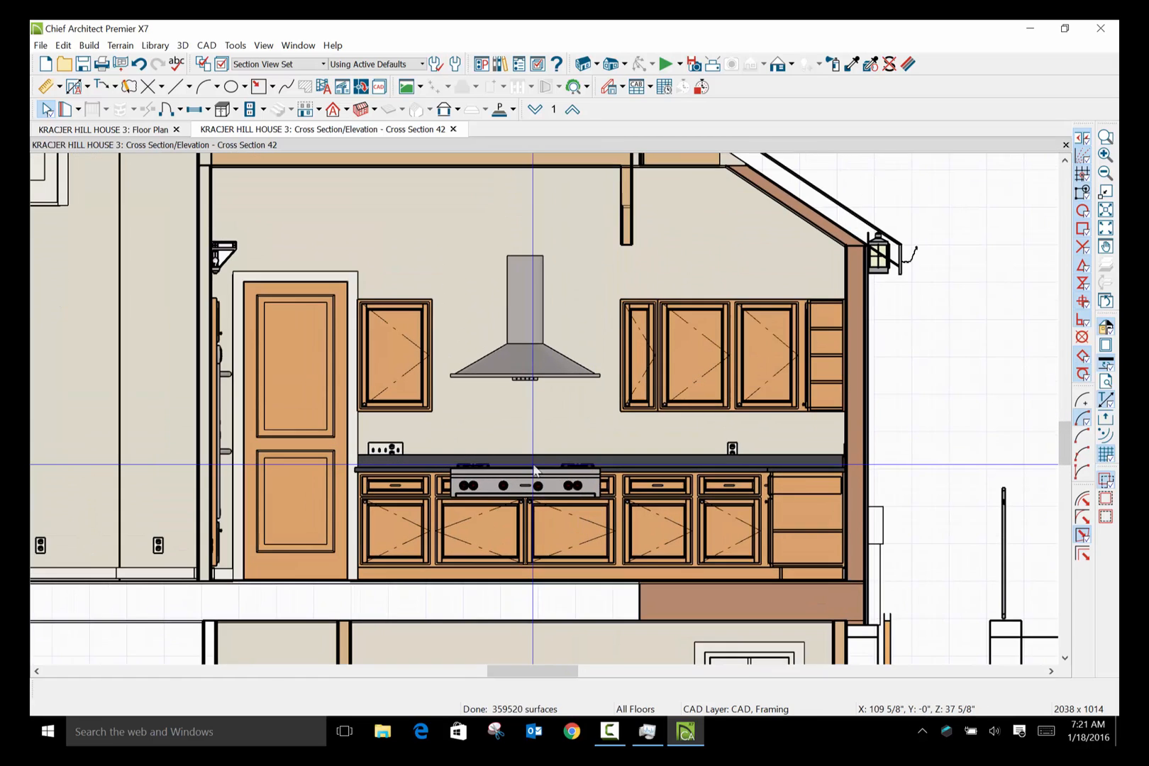
{"action": "left_click", "coordinate": [525, 501]}
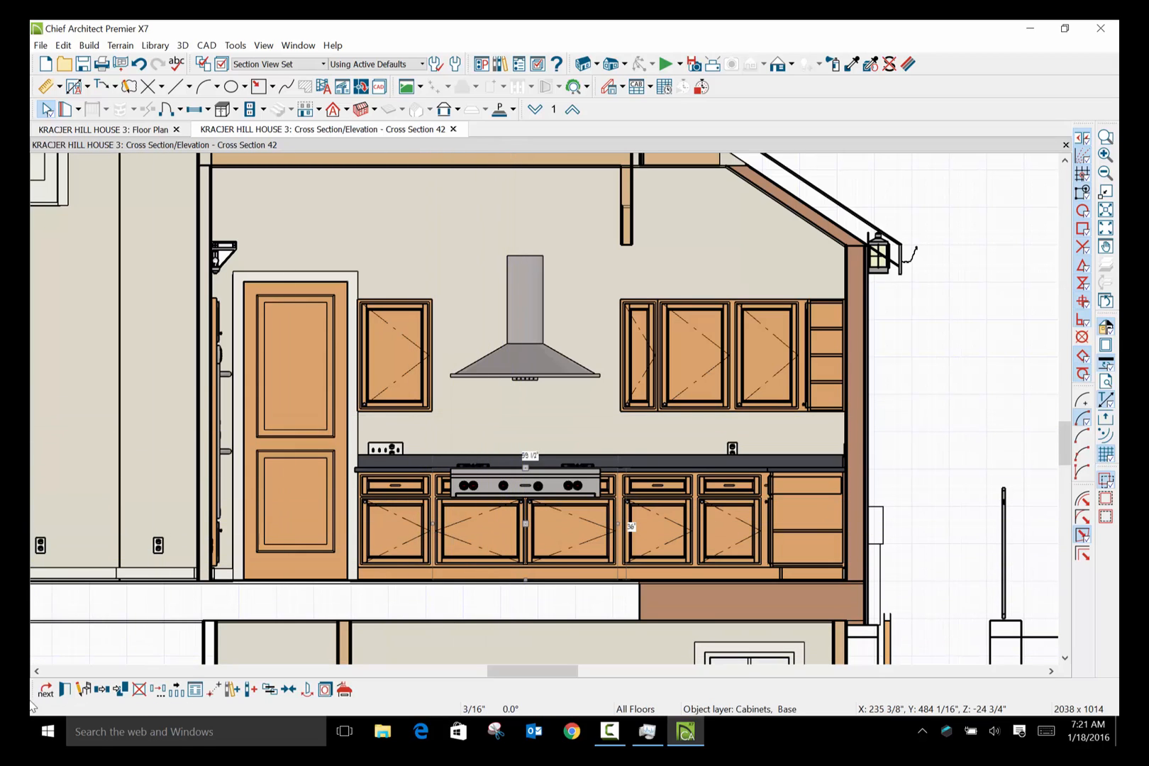
{"action": "left_click", "coordinate": [64, 689]}
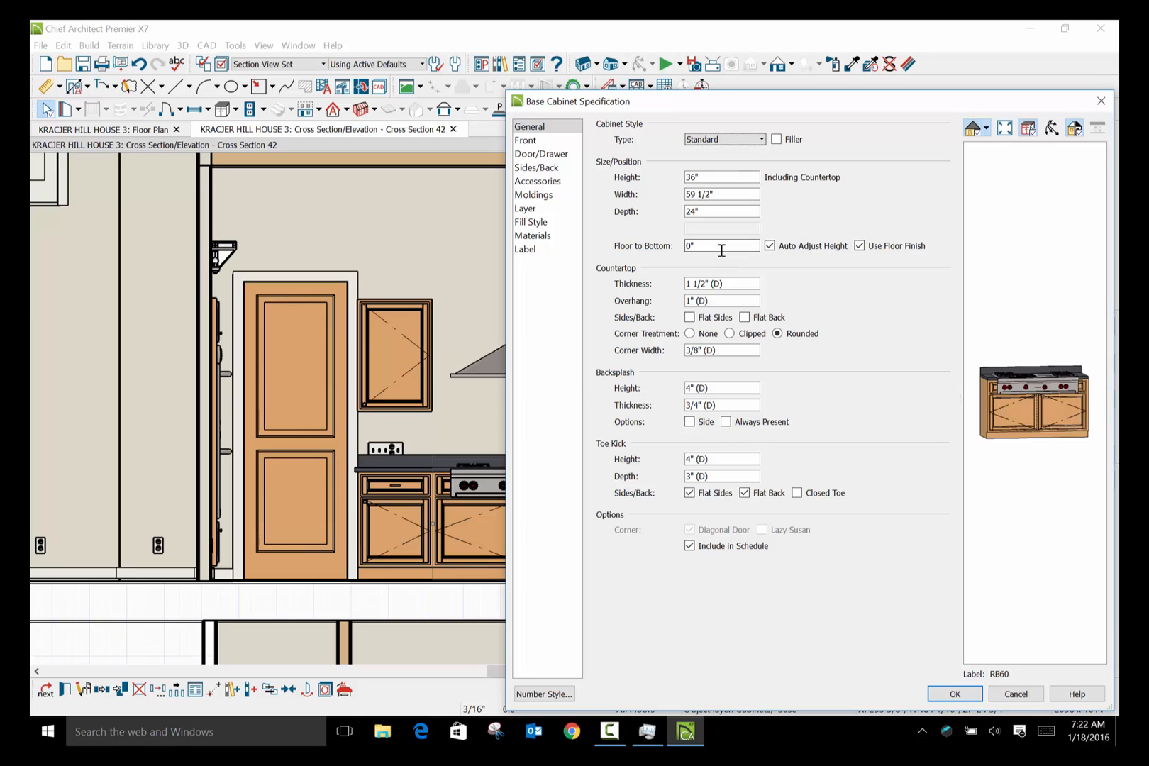
{"action": "left_click_drag", "start_coordinate": [726, 194], "coordinate": [685, 194]}
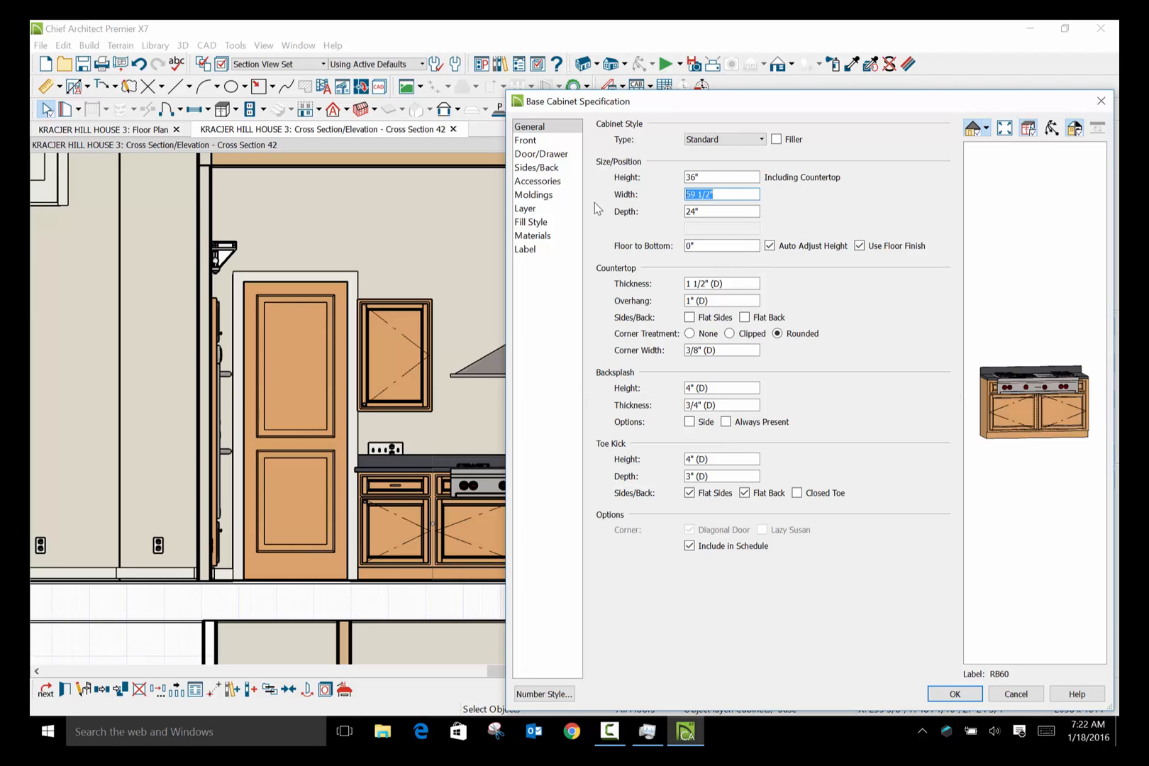
{"action": "type", "text": "48"}
{"action": "left_click", "coordinate": [950, 697]}
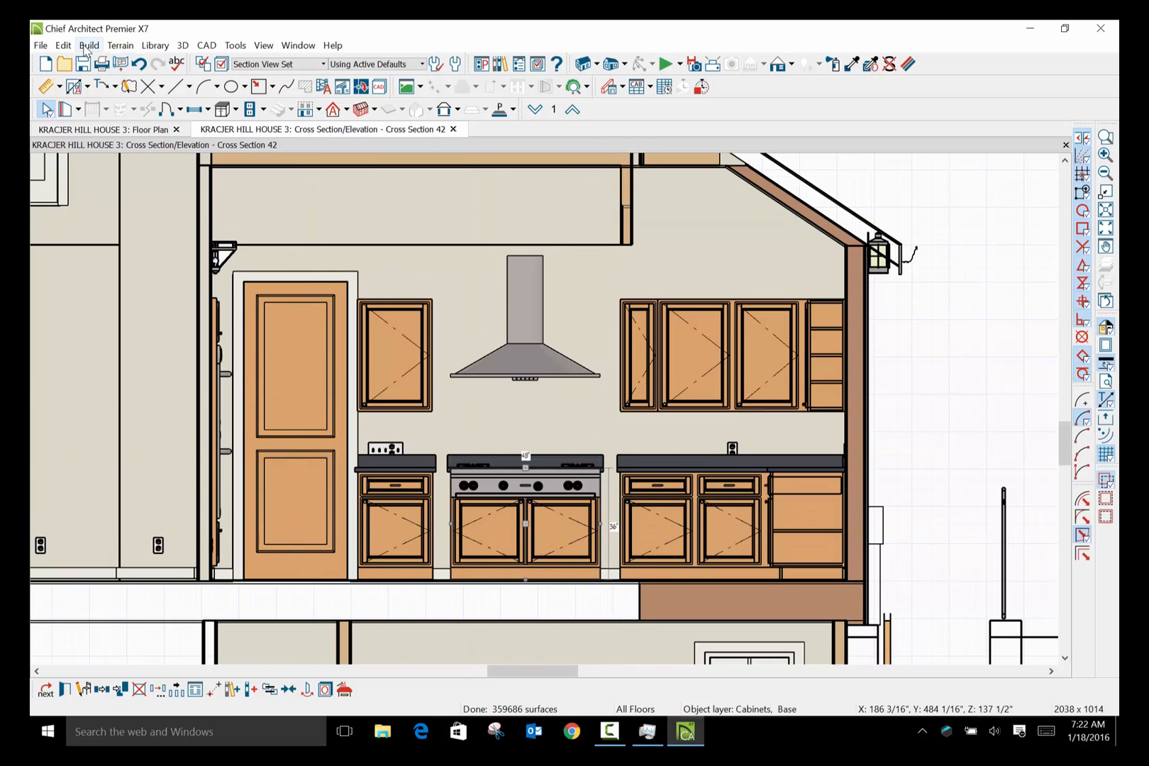
In the floor plan, place a base cabinet in the gap between the range cabinet and the cabinet on its door side.
{"action": "left_click", "coordinate": [104, 133]}
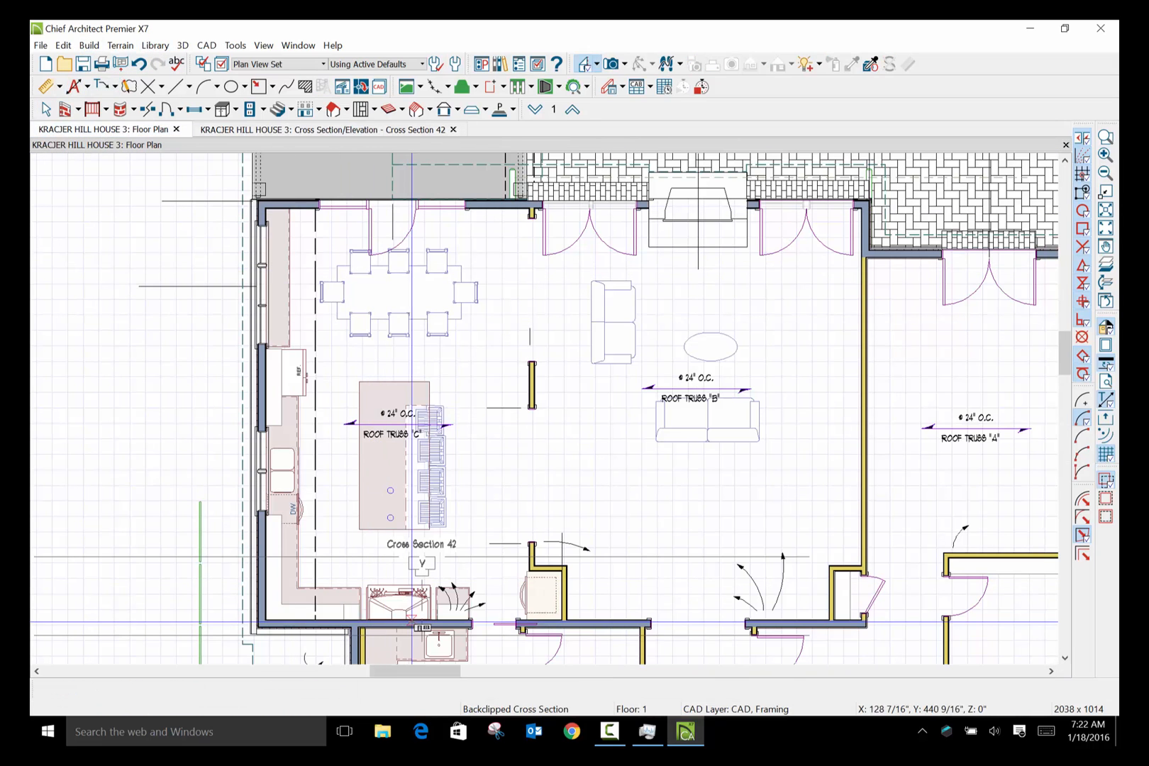
{"action": "scroll", "coordinate": [428, 630], "scroll_direction": "up", "scroll_amount": 1}
{"action": "scroll", "coordinate": [427, 630], "scroll_direction": "up", "scroll_amount": 5}
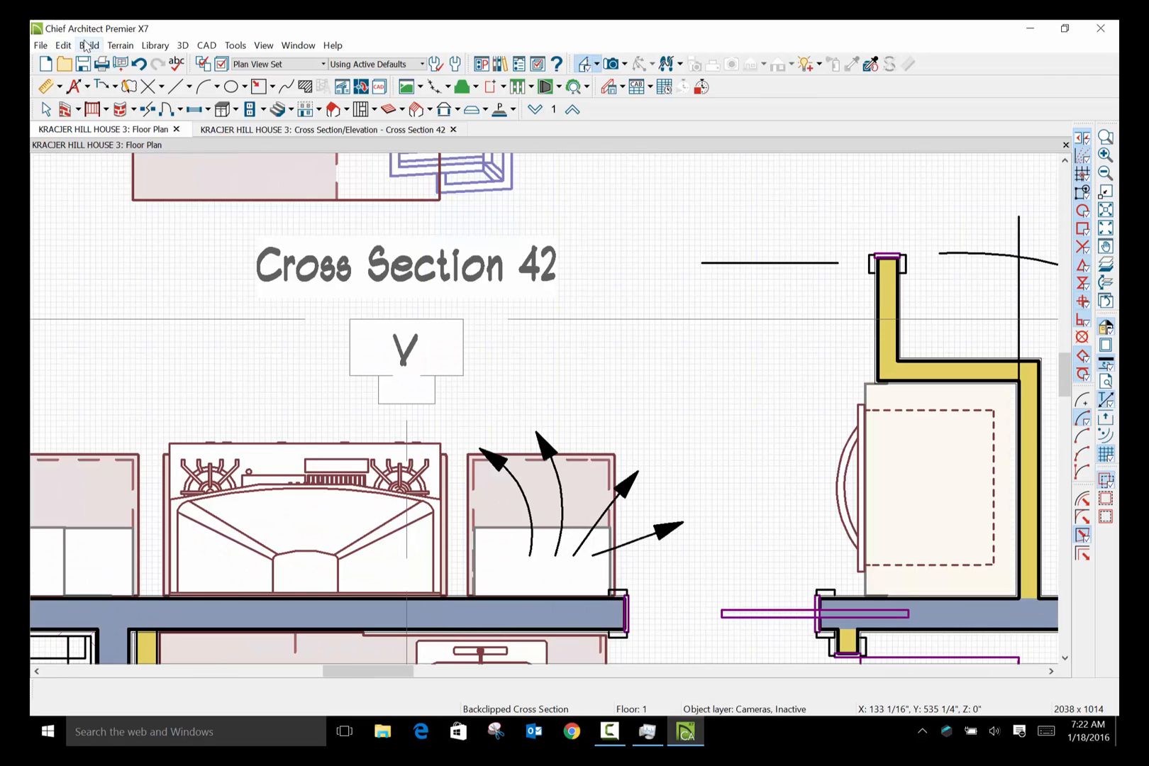
{"action": "left_click", "coordinate": [88, 46]}
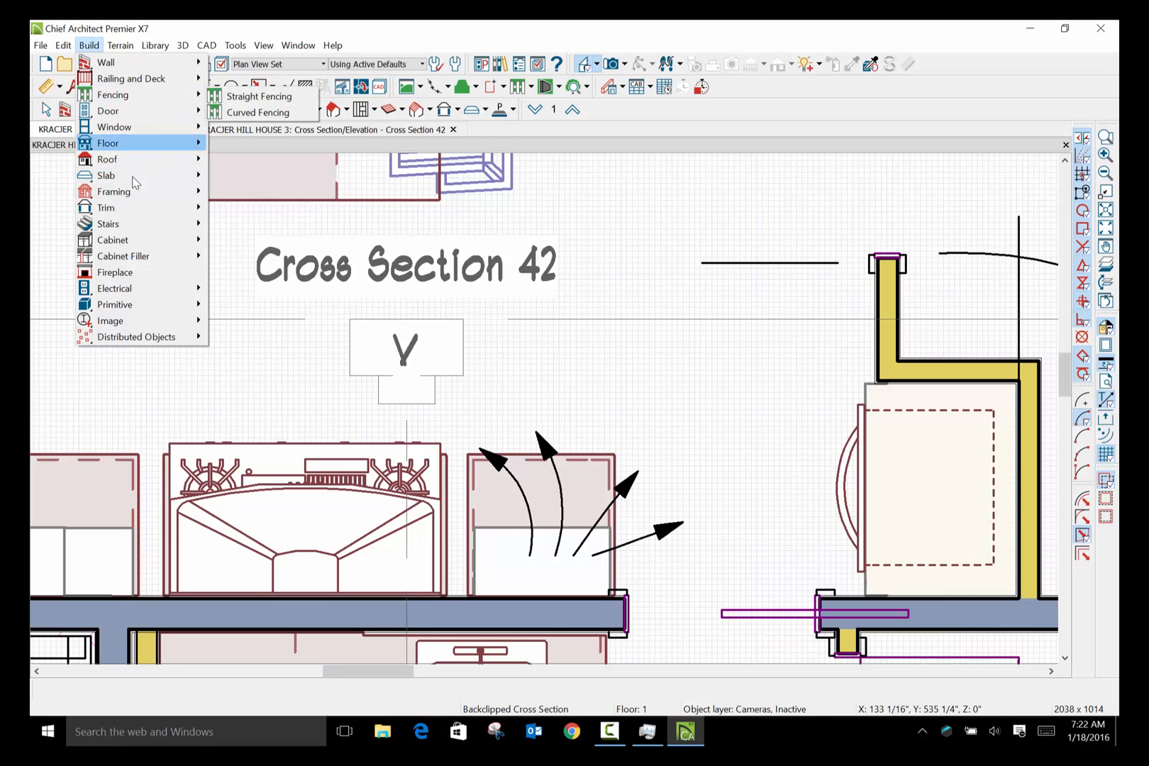
{"action": "mouse_move", "coordinate": [143, 241]}
{"action": "left_click", "coordinate": [256, 240]}
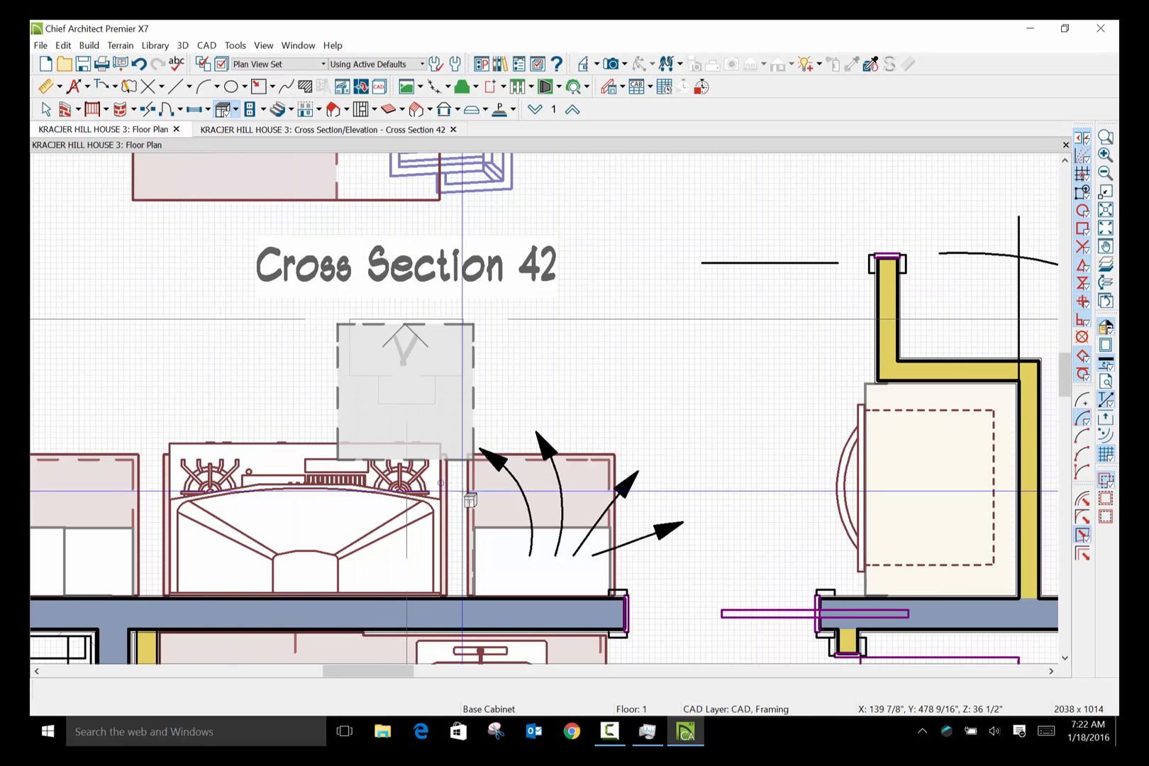
{"action": "left_click", "coordinate": [462, 483]}
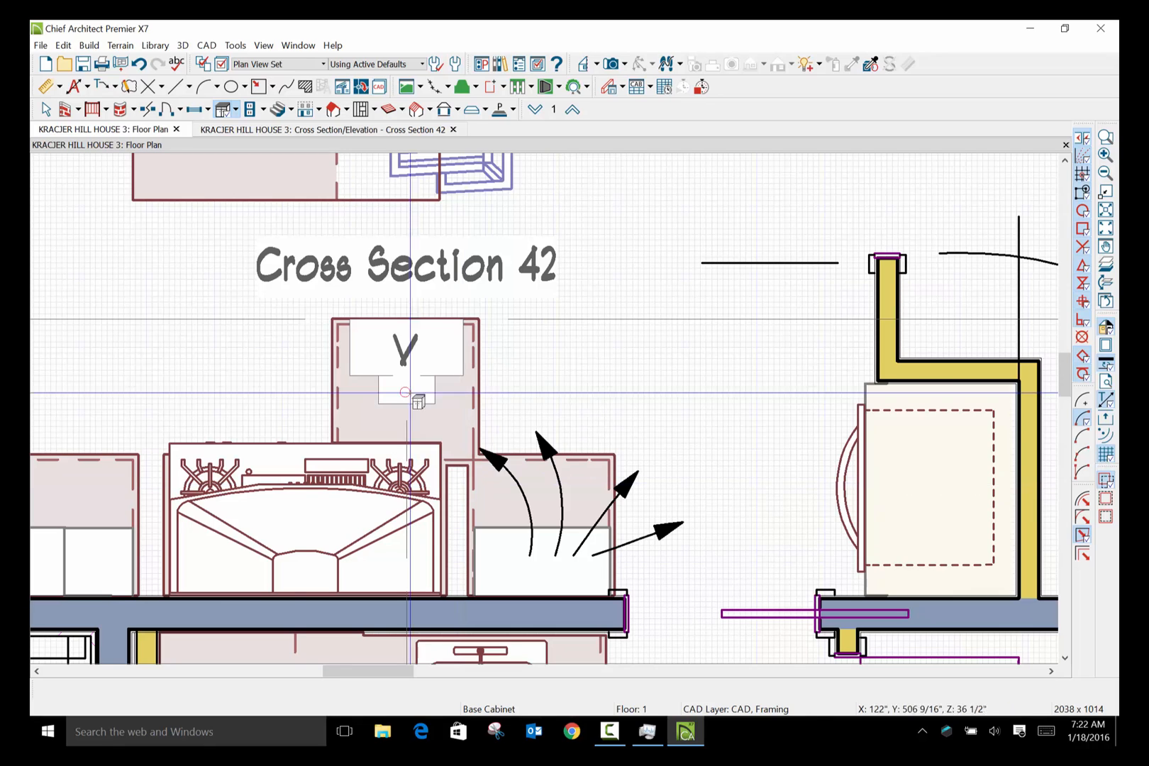
Try to narrow the new base cabinet in front of the range to fit the gap by moving its side edge.
{"action": "left_click", "coordinate": [46, 110]}
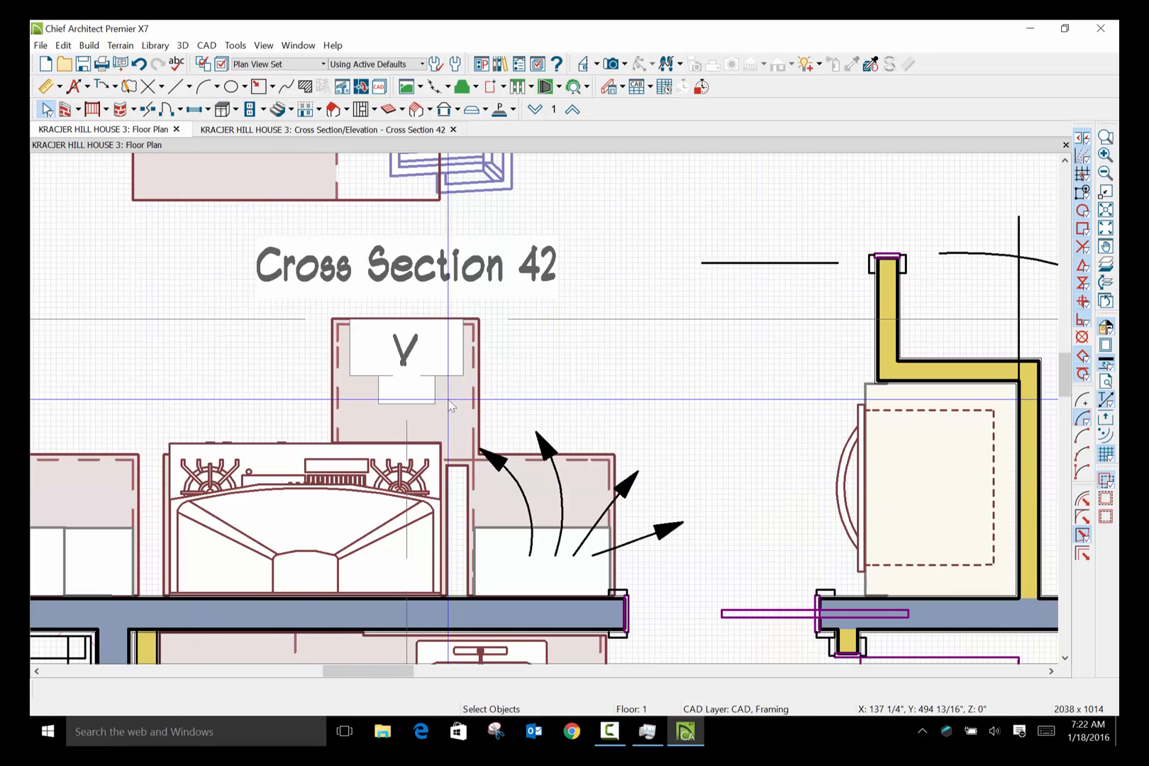
{"action": "left_click", "coordinate": [447, 404]}
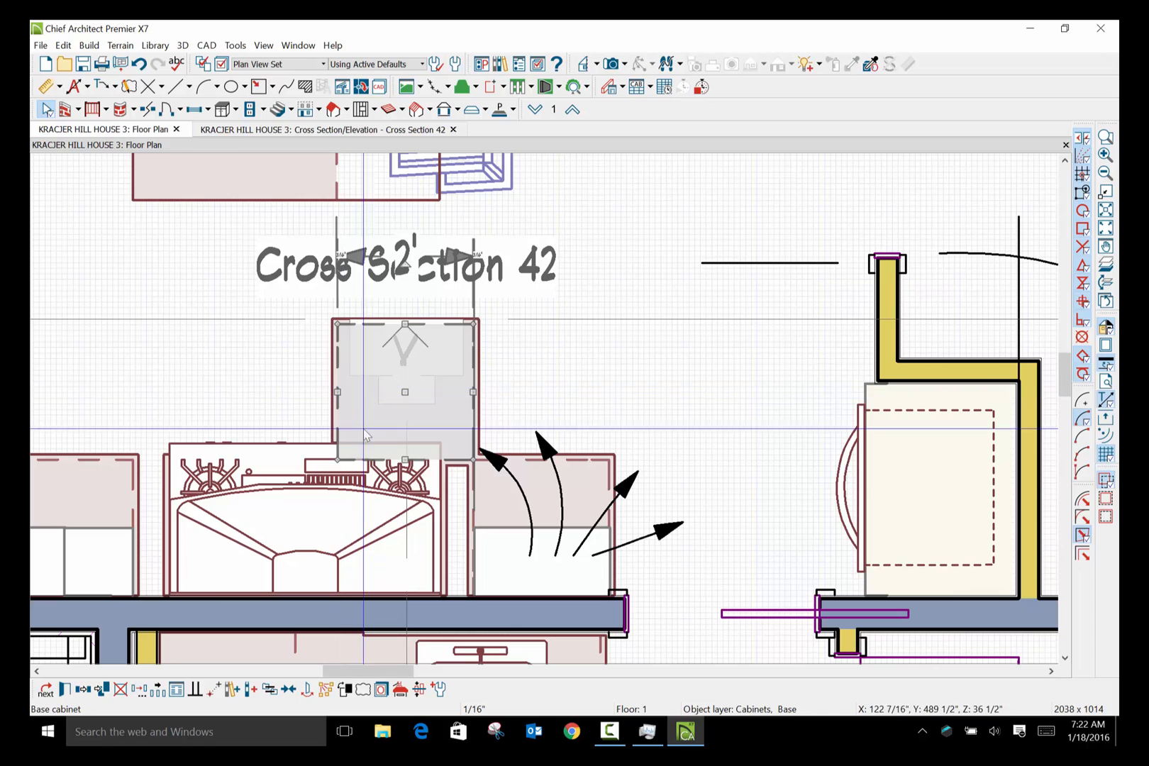
{"action": "left_click_drag", "start_coordinate": [337, 392], "coordinate": [458, 399]}
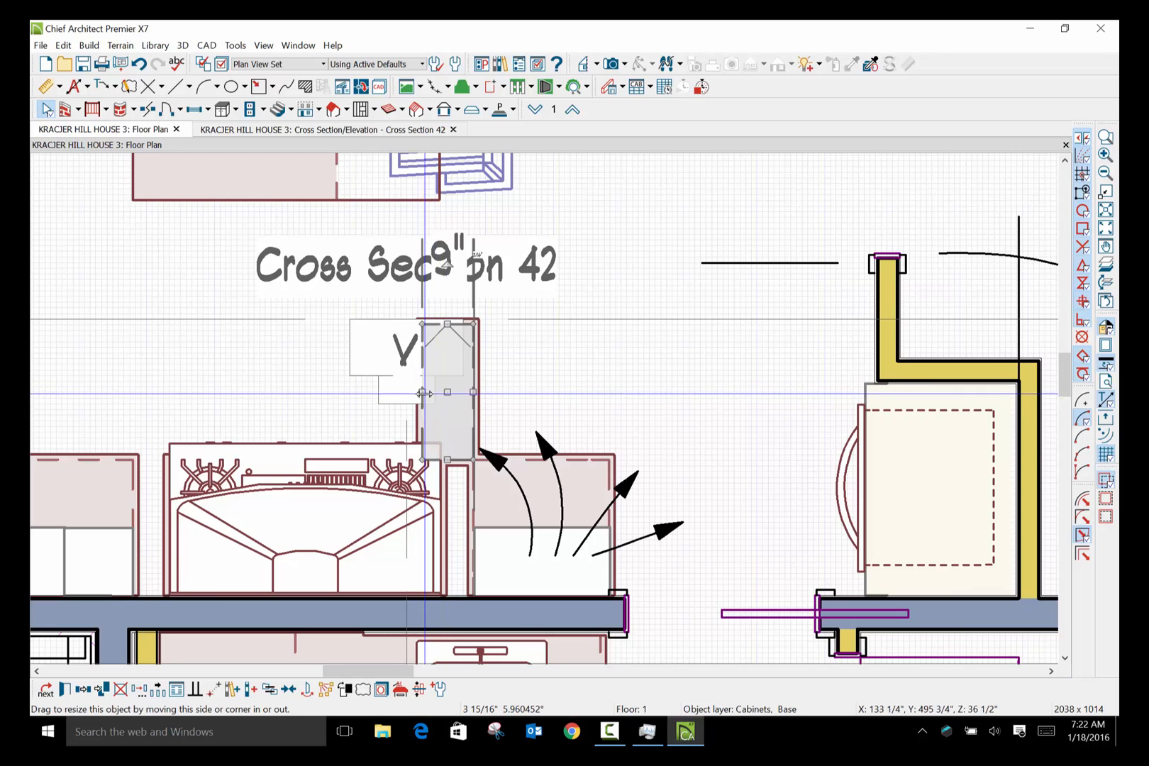
{"action": "left_click_drag", "start_coordinate": [422, 392], "coordinate": [445, 390]}
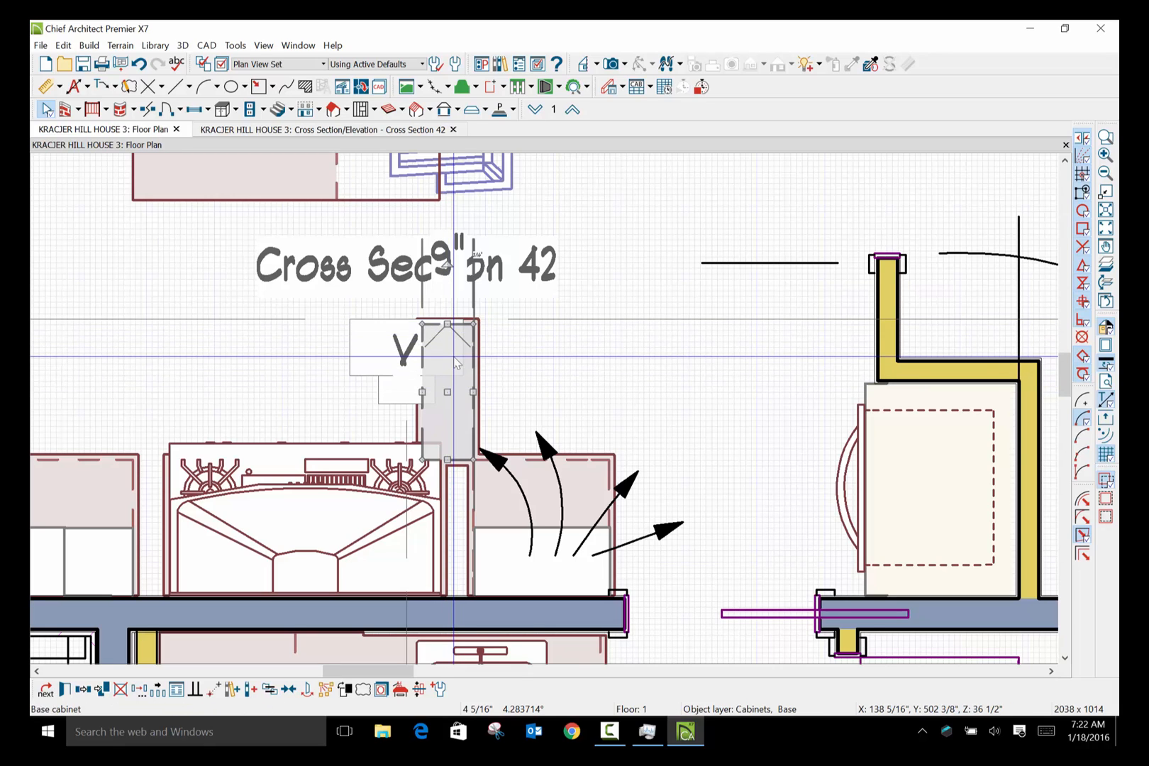
Set the width of the new base cabinet to 5".
{"action": "double_click", "coordinate": [456, 363]}
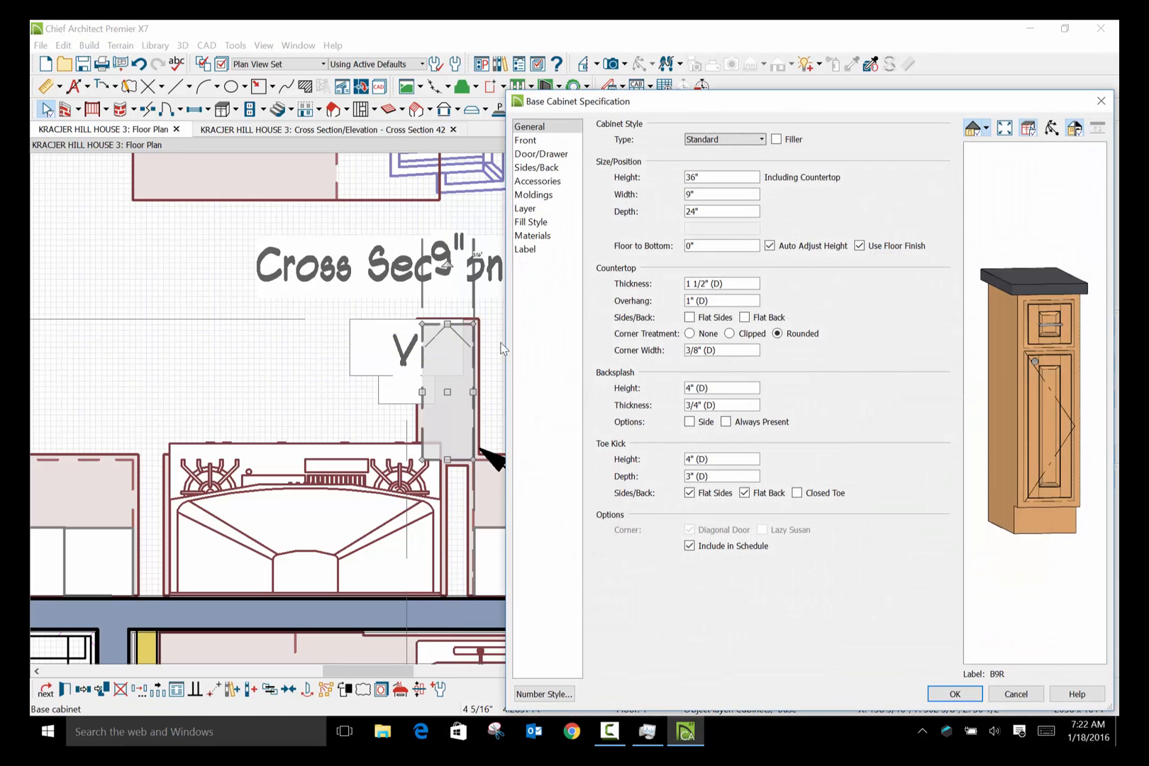
{"action": "left_click", "coordinate": [708, 194]}
{"action": "double_click", "coordinate": [709, 194]}
{"action": "type", "text": "5"}
{"action": "key", "text": "Tab"}
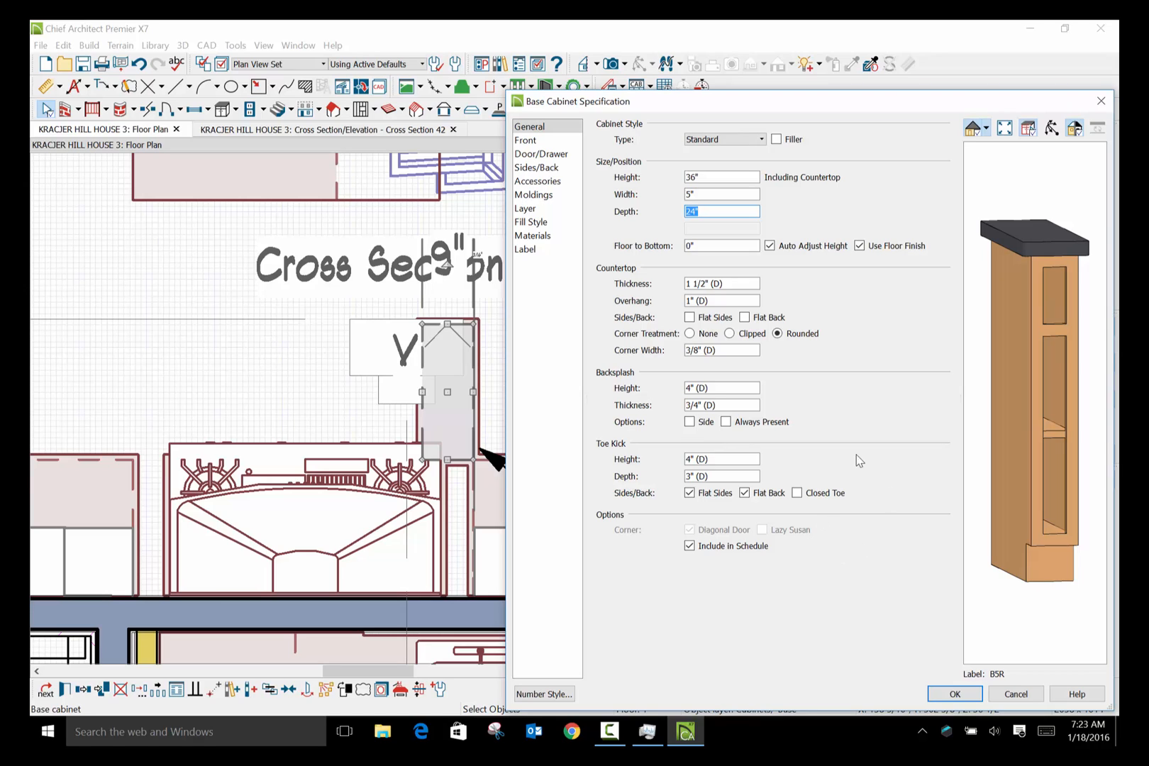
{"action": "left_click", "coordinate": [966, 697]}
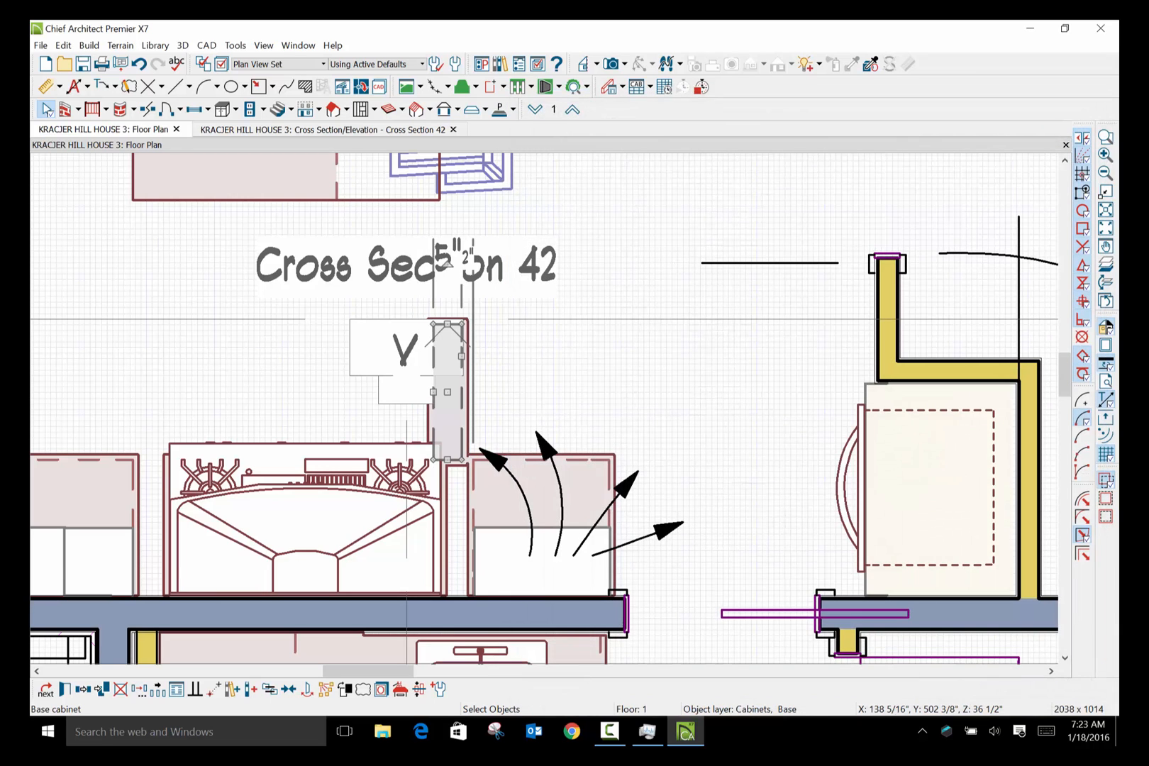
Move the narrow base cabinet back against the wall, into the gap between the range cabinet and the door-side cabinet.
{"action": "scroll", "coordinate": [444, 461], "scroll_direction": "up", "scroll_amount": 2}
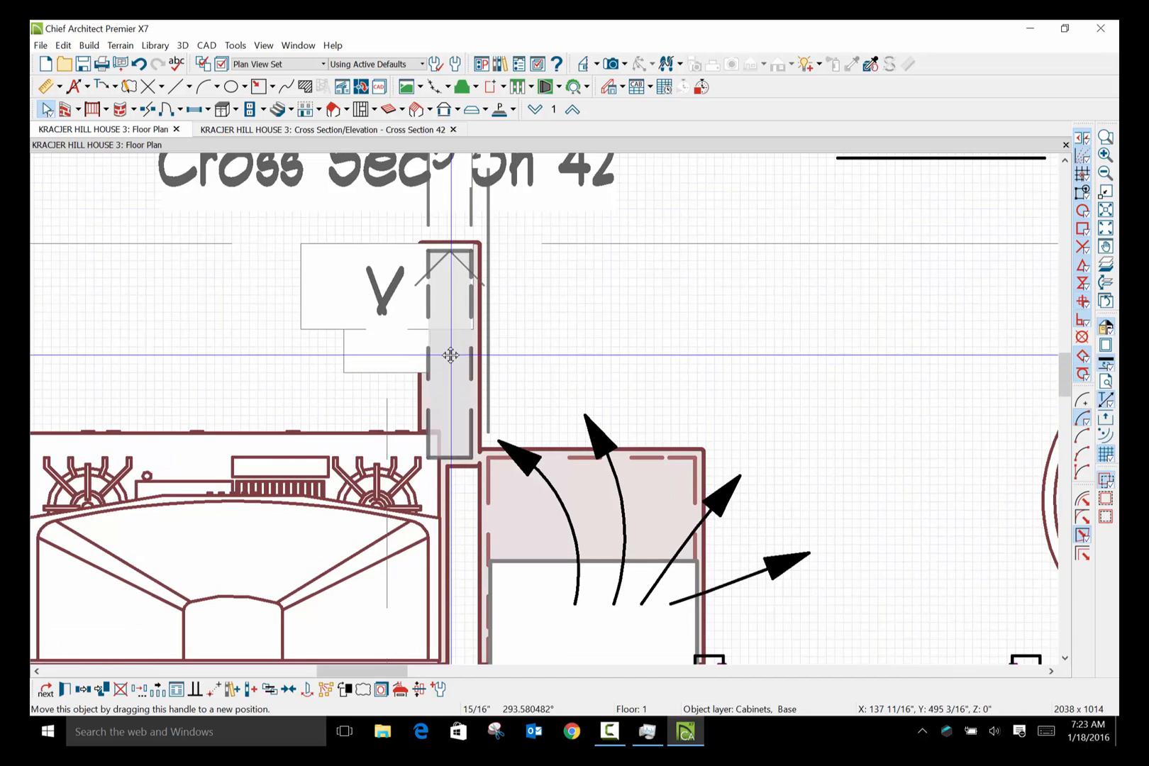
{"action": "left_click_drag", "start_coordinate": [450, 353], "coordinate": [463, 562]}
{"action": "left_click_drag", "start_coordinate": [463, 561], "coordinate": [463, 562]}
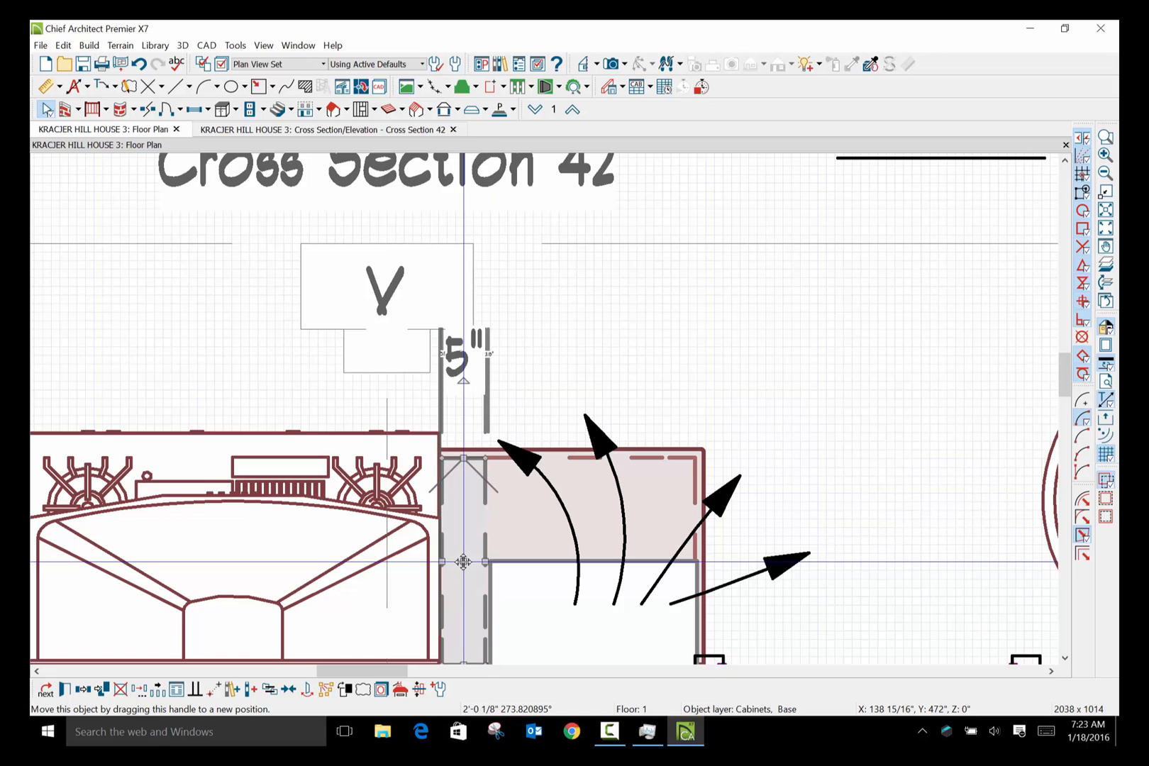
{"action": "scroll", "coordinate": [584, 414], "scroll_direction": "down", "scroll_amount": 3}
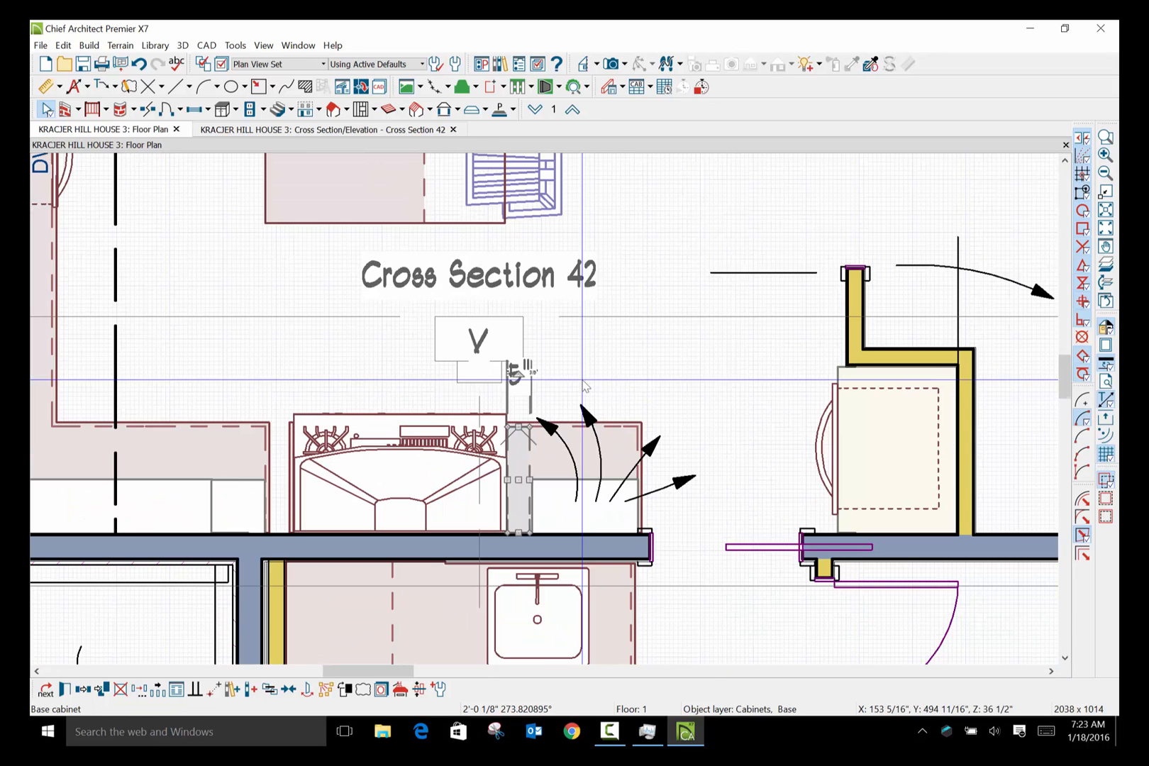
Place a copy of the 5" base cabinet in the gap on the other side of the range.
{"action": "key", "text": "Delete"}
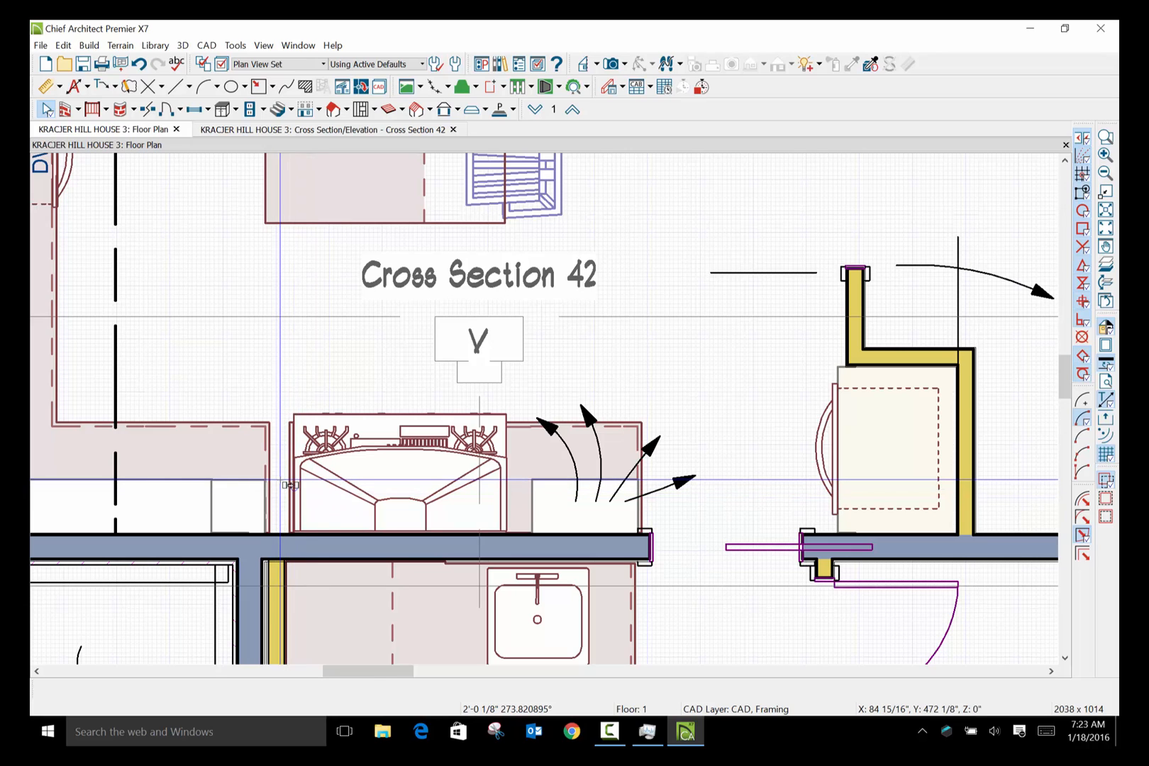
{"action": "left_click", "coordinate": [281, 480]}
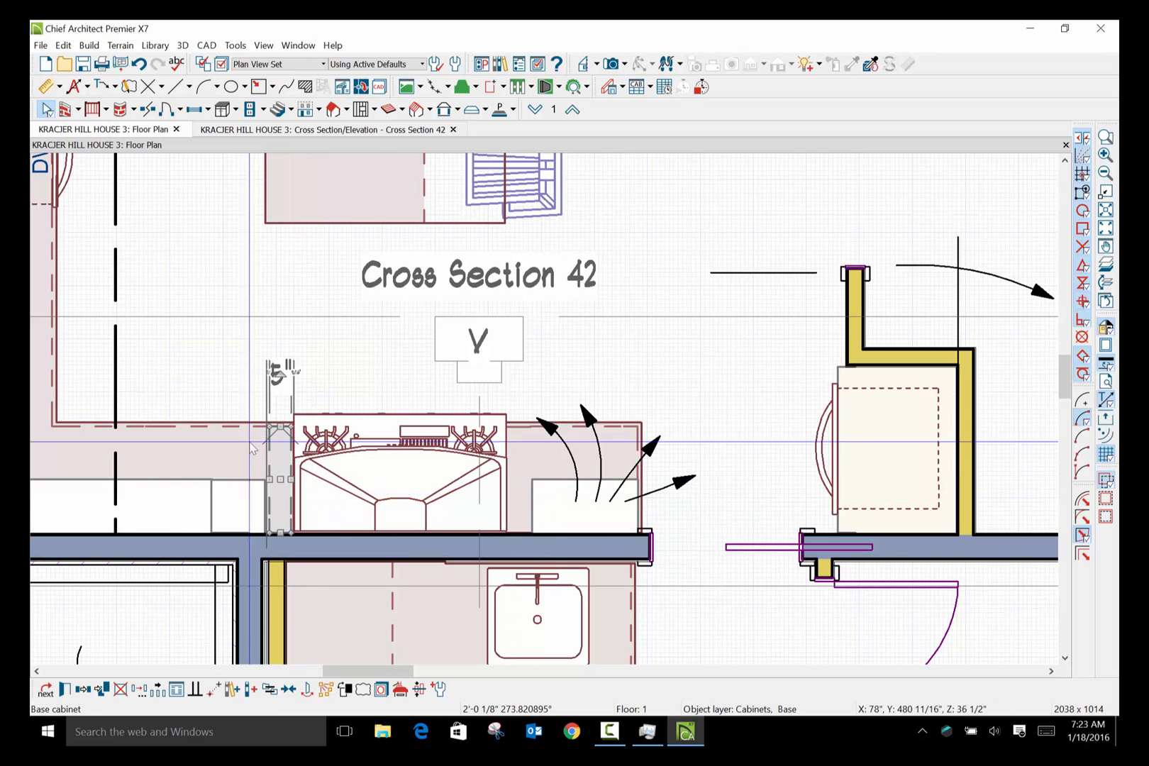
{"action": "left_click", "coordinate": [256, 354]}
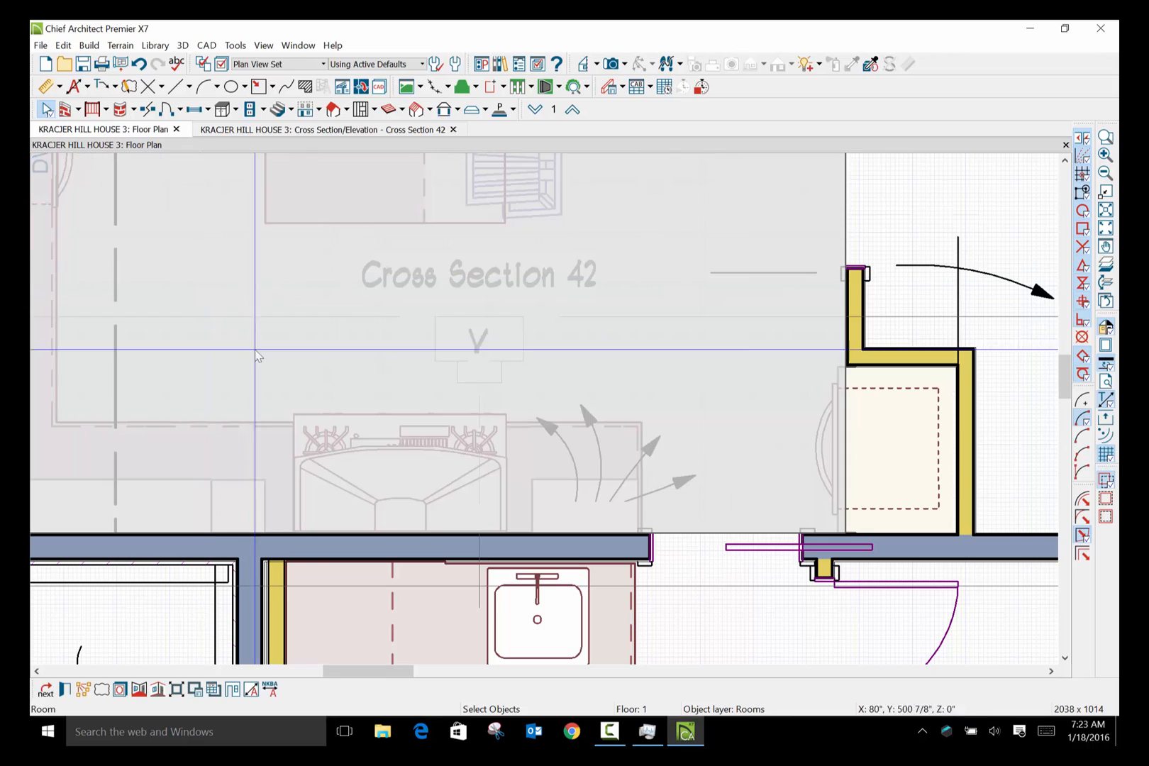
In the cross section, add a manual dimension line across the wall cabinets, from the door-side cabinet to beyond the exterior wall.
{"action": "left_click", "coordinate": [327, 130]}
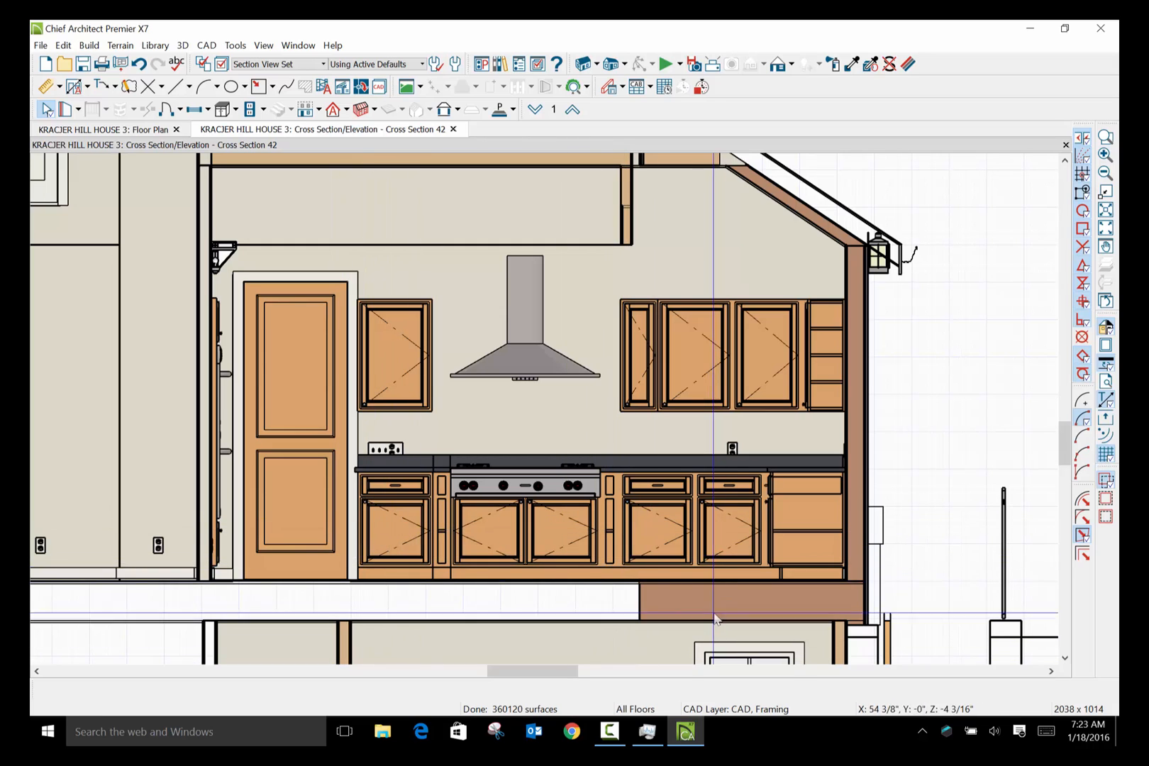
{"action": "scroll", "coordinate": [507, 552], "scroll_direction": "up", "scroll_amount": 2}
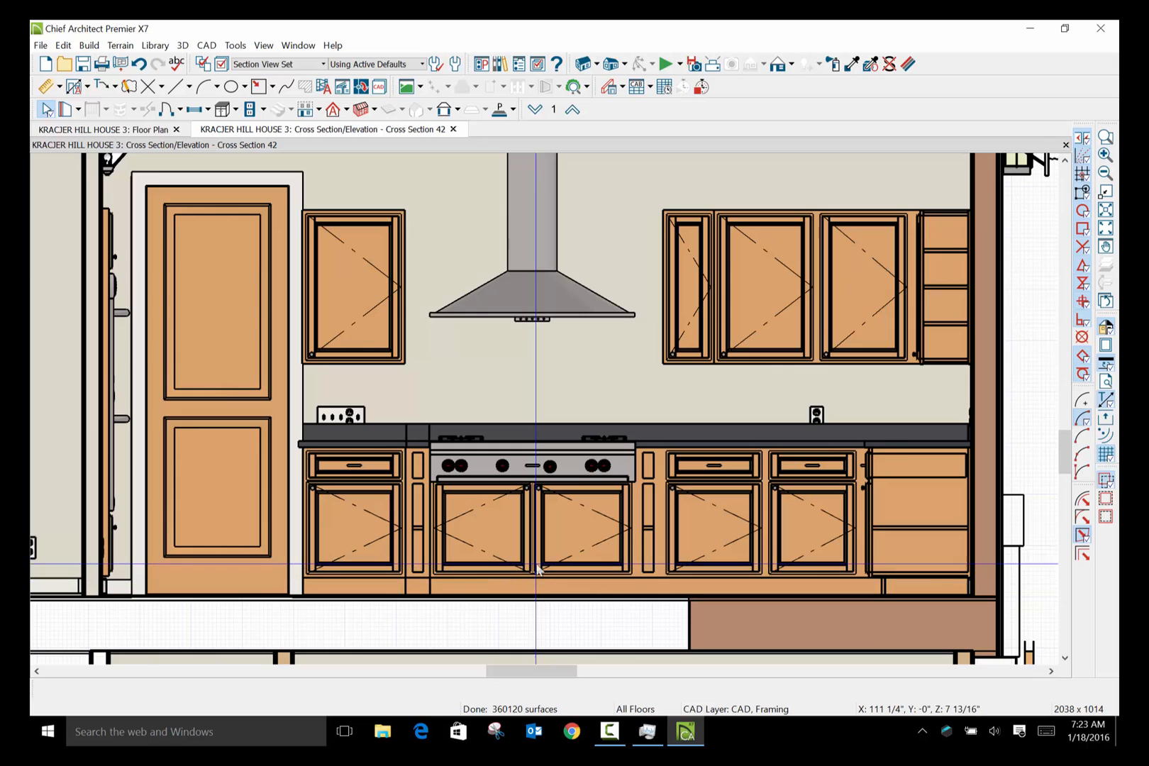
{"action": "scroll", "coordinate": [534, 507], "scroll_direction": "down", "scroll_amount": 2}
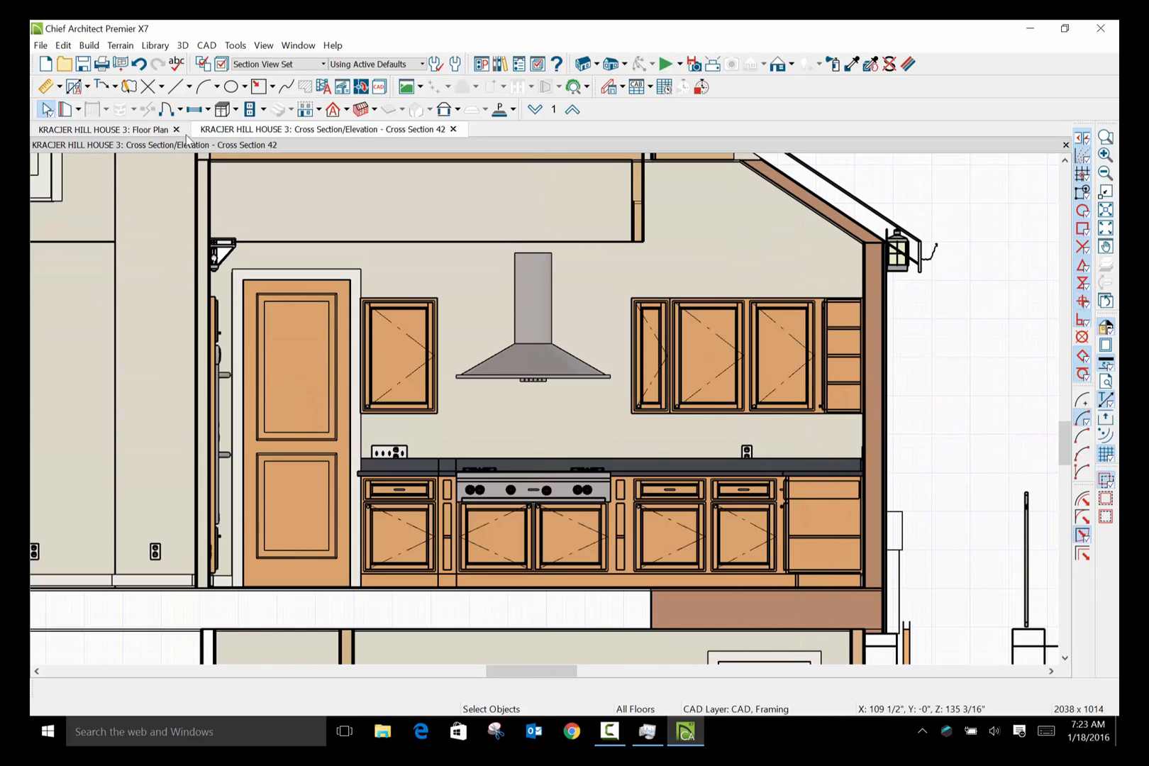
{"action": "left_click", "coordinate": [61, 88]}
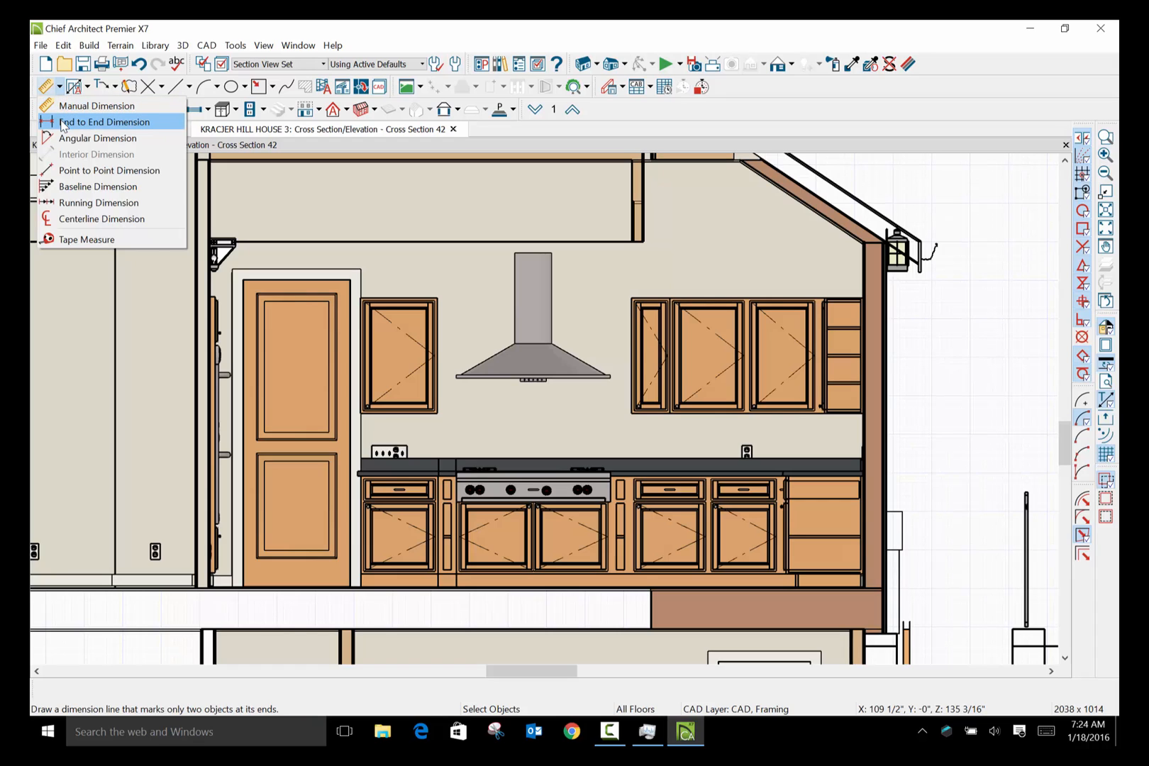
{"action": "left_click", "coordinate": [78, 106]}
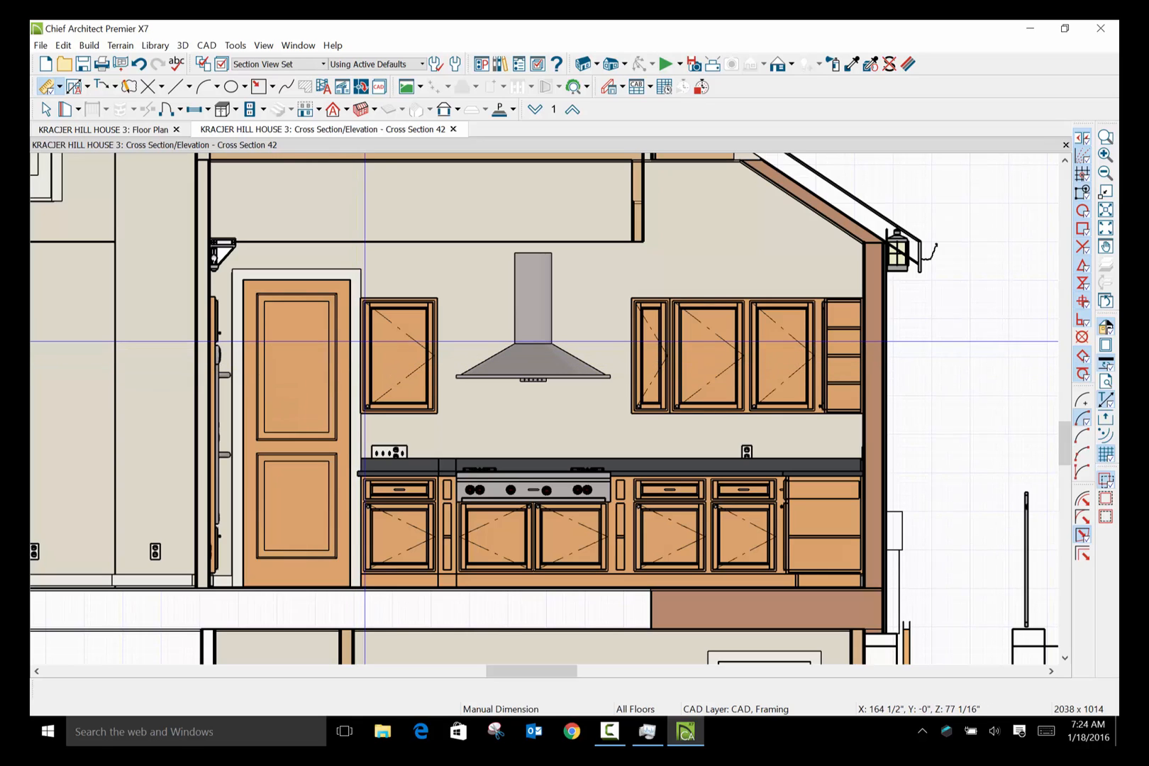
{"action": "left_click_drag", "start_coordinate": [360, 341], "coordinate": [915, 312]}
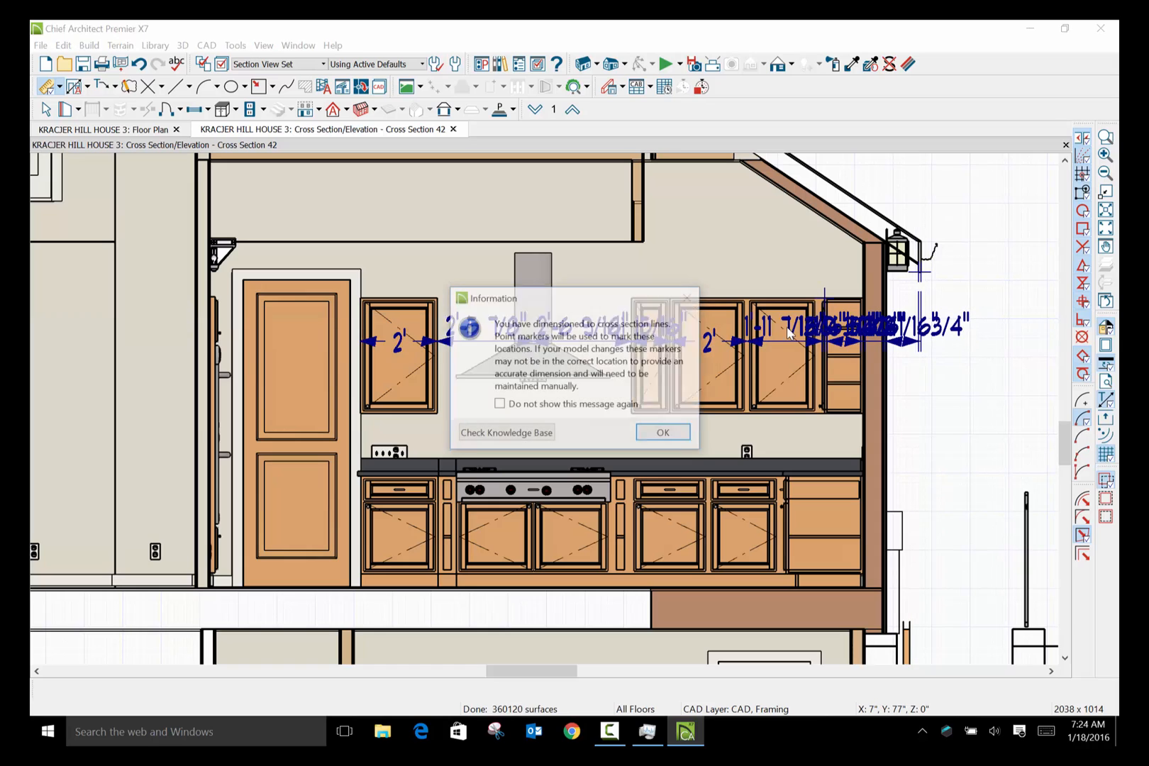
{"action": "left_click", "coordinate": [662, 433]}
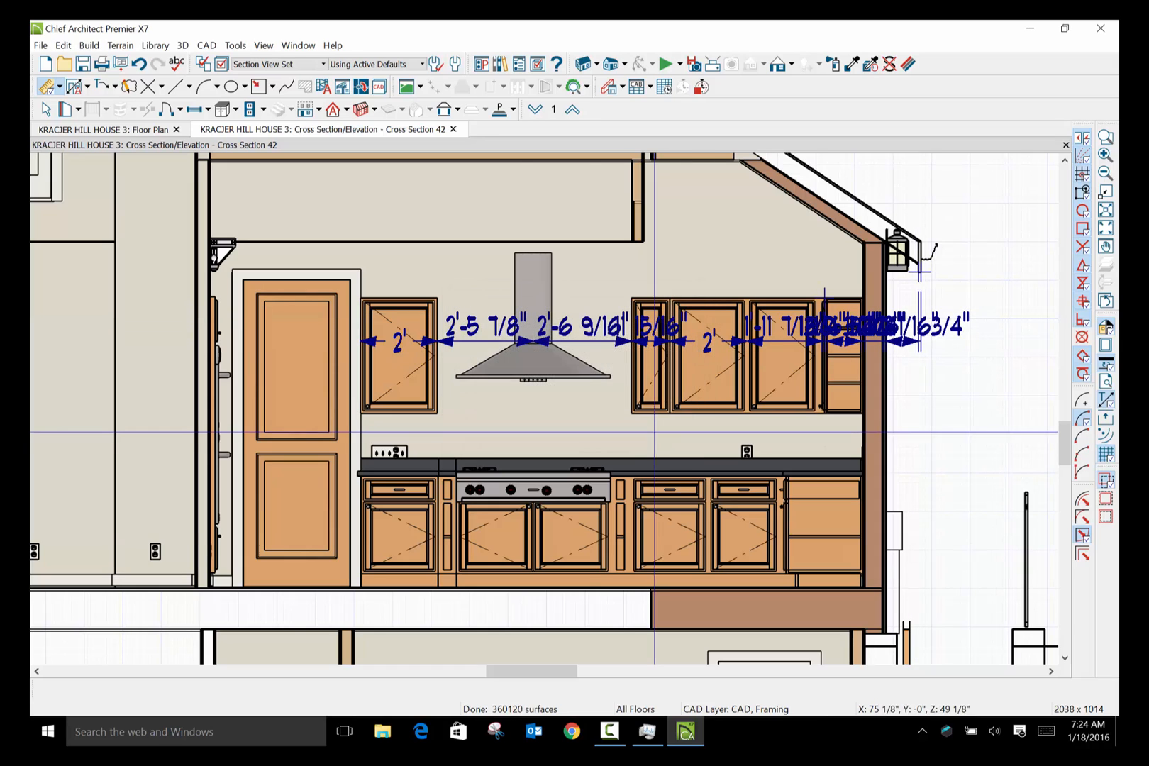
Move the 1'-11 7/16" and 13/16" dimension numbers above the wall cabinets, clear of the overlapping labels.
{"action": "scroll", "coordinate": [518, 382], "scroll_direction": "up", "scroll_amount": 2}
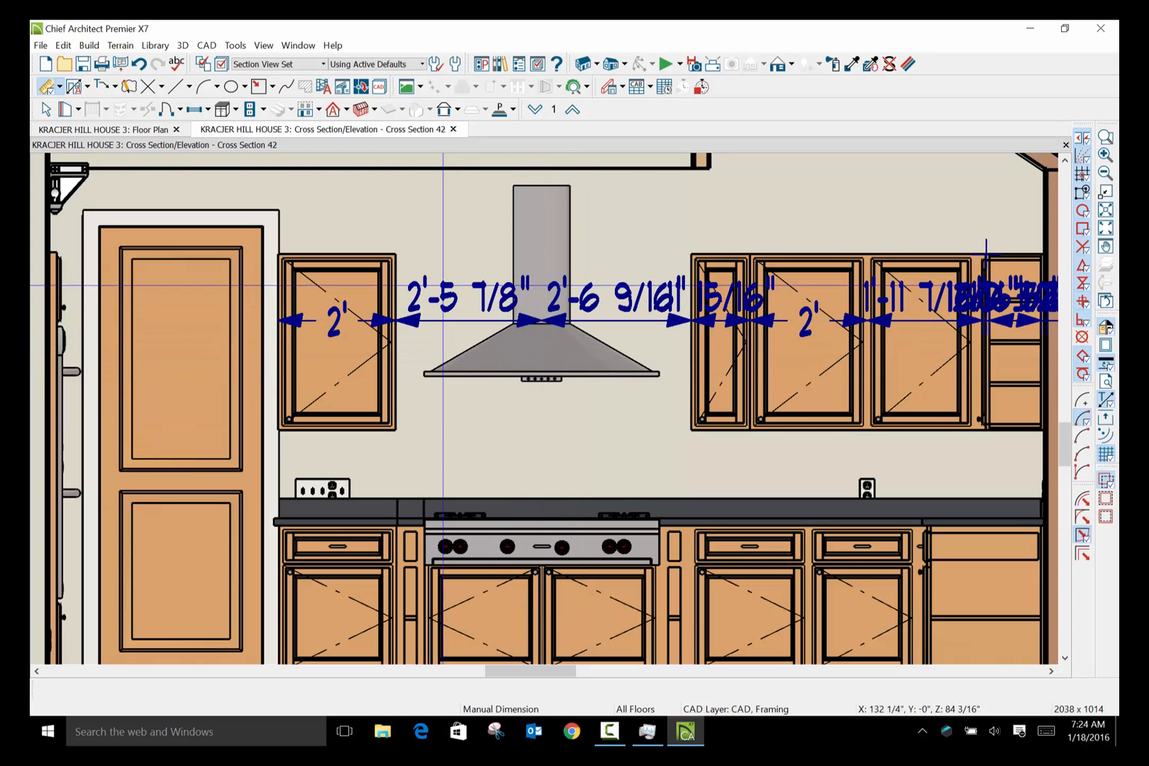
{"action": "scroll", "coordinate": [701, 364], "scroll_direction": "down", "scroll_amount": 2}
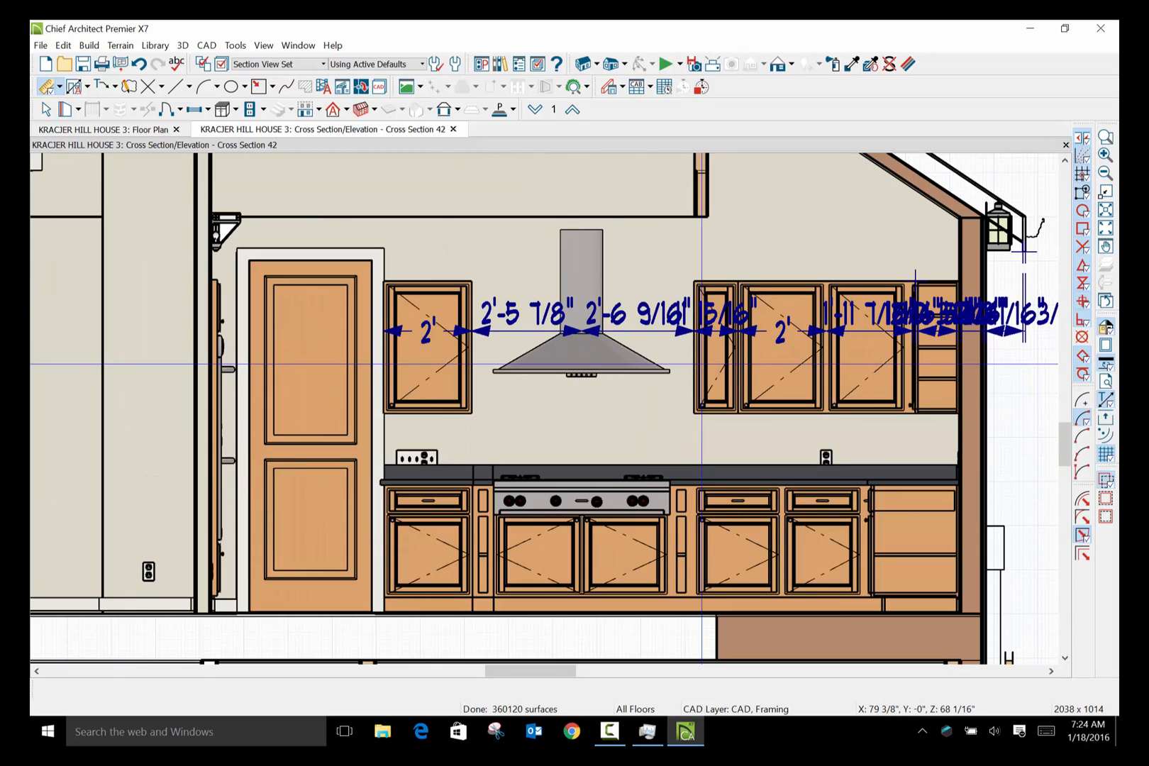
{"action": "scroll", "coordinate": [951, 353], "scroll_direction": "up", "scroll_amount": 1}
{"action": "scroll", "coordinate": [951, 353], "scroll_direction": "up", "scroll_amount": 2}
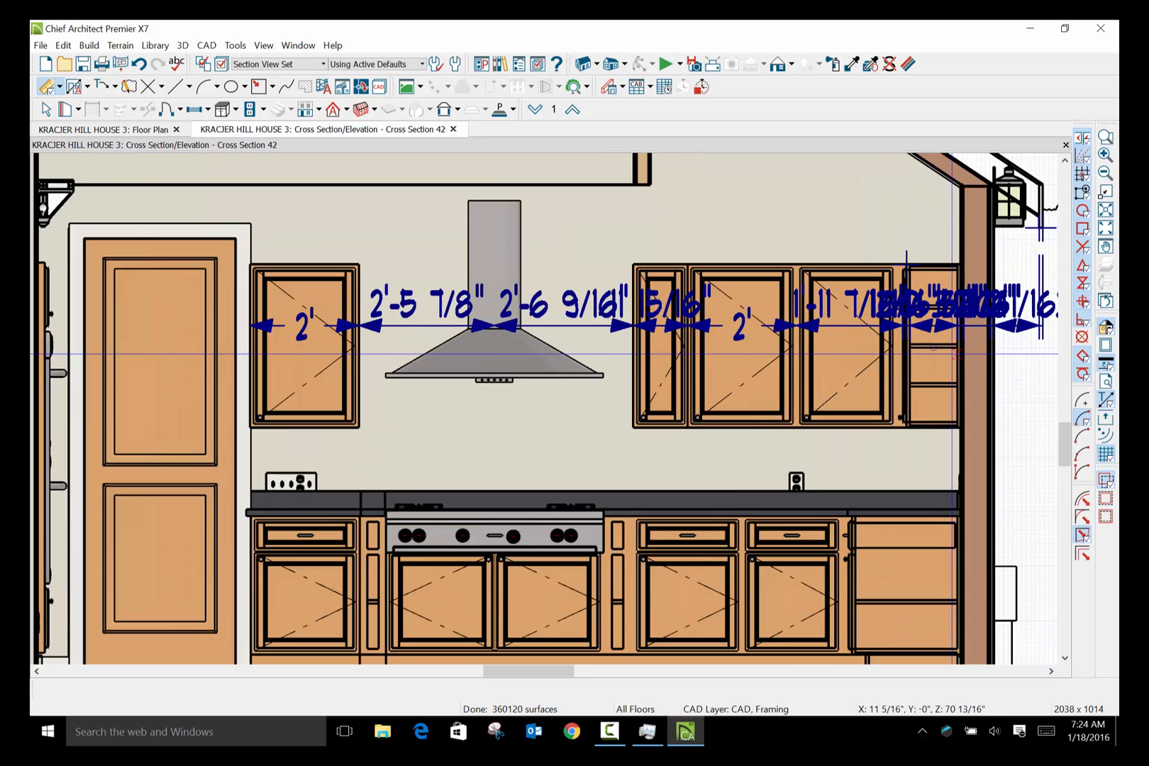
{"action": "scroll", "coordinate": [948, 353], "scroll_direction": "up", "scroll_amount": 1}
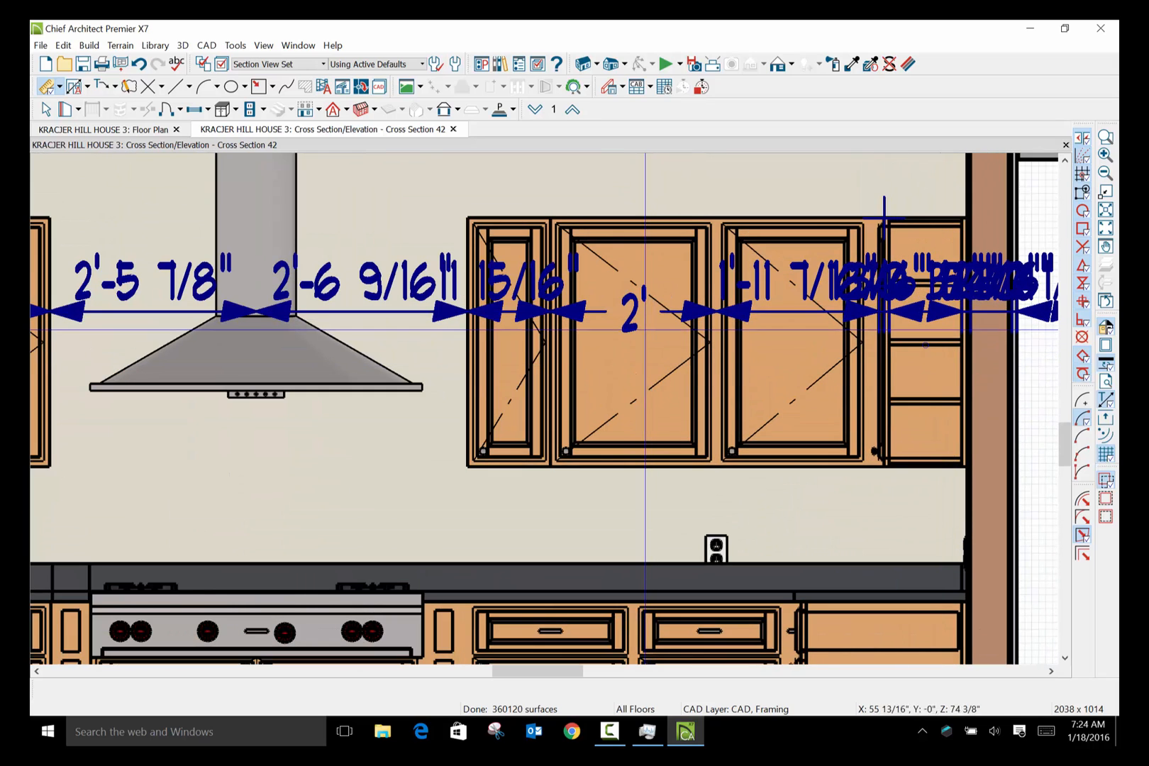
{"action": "scroll", "coordinate": [632, 334], "scroll_direction": "down", "scroll_amount": 2}
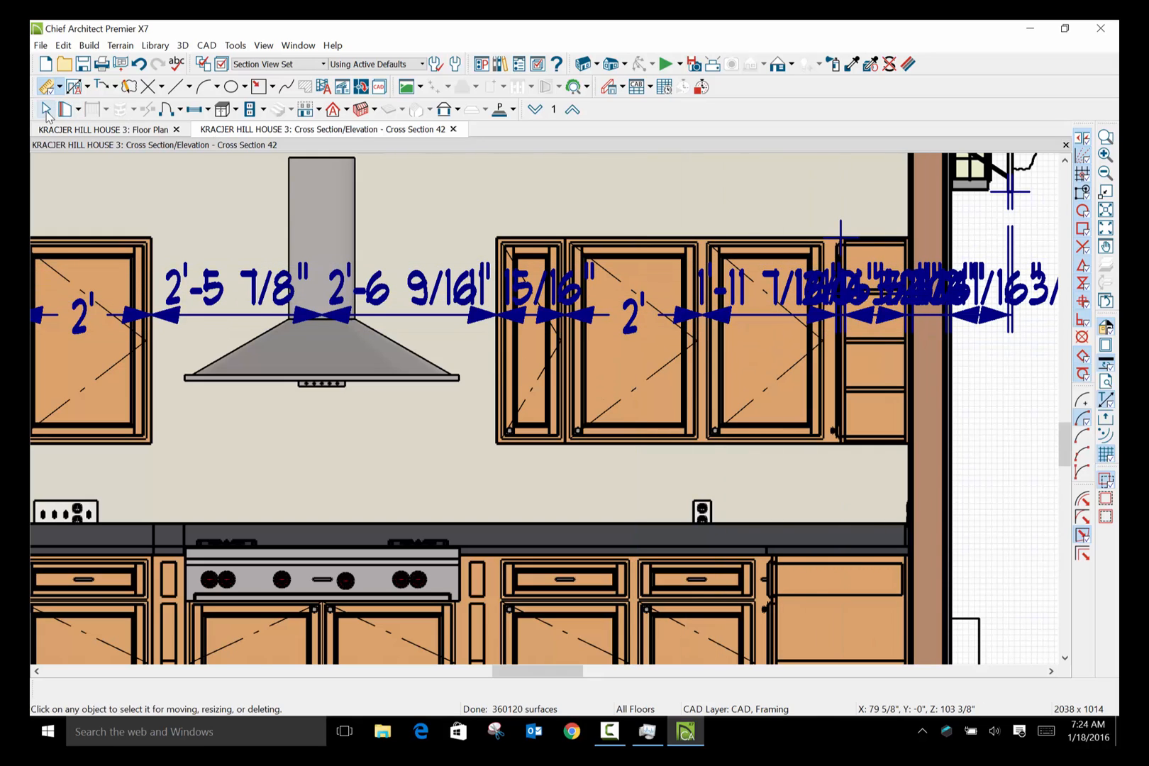
{"action": "left_click", "coordinate": [770, 315]}
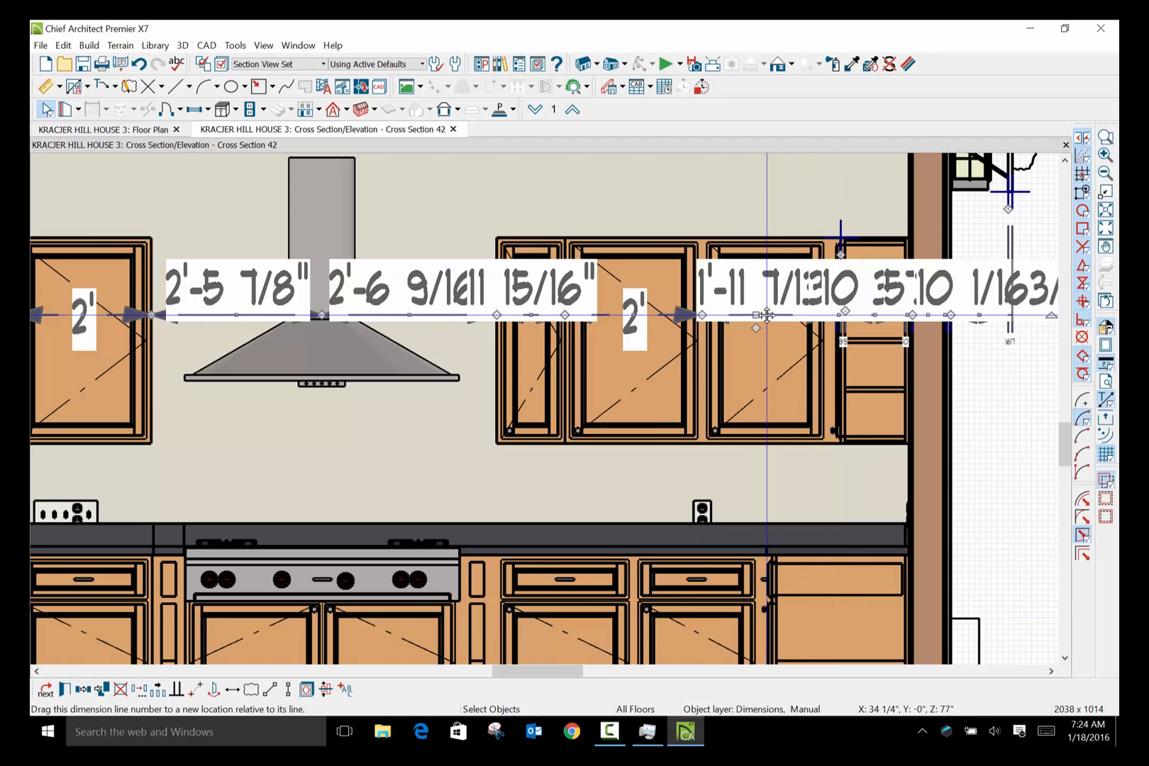
{"action": "left_click_drag", "start_coordinate": [769, 314], "coordinate": [684, 199]}
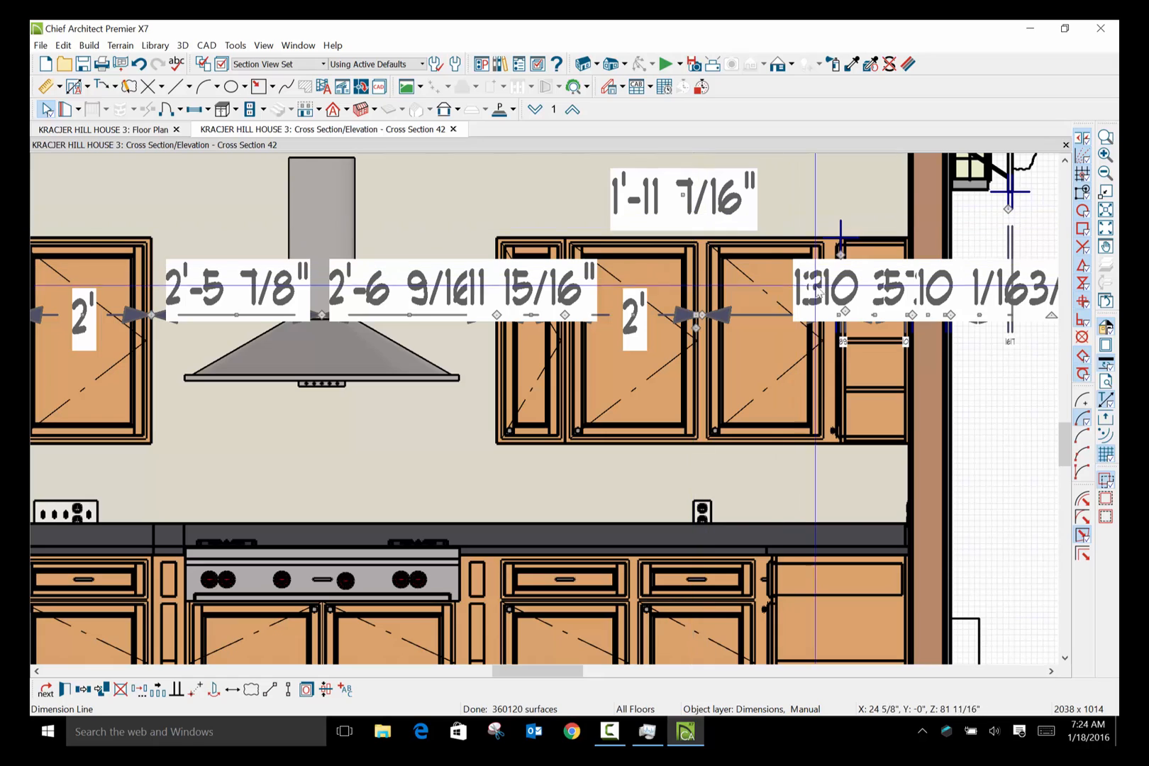
{"action": "left_click_drag", "start_coordinate": [835, 315], "coordinate": [823, 200]}
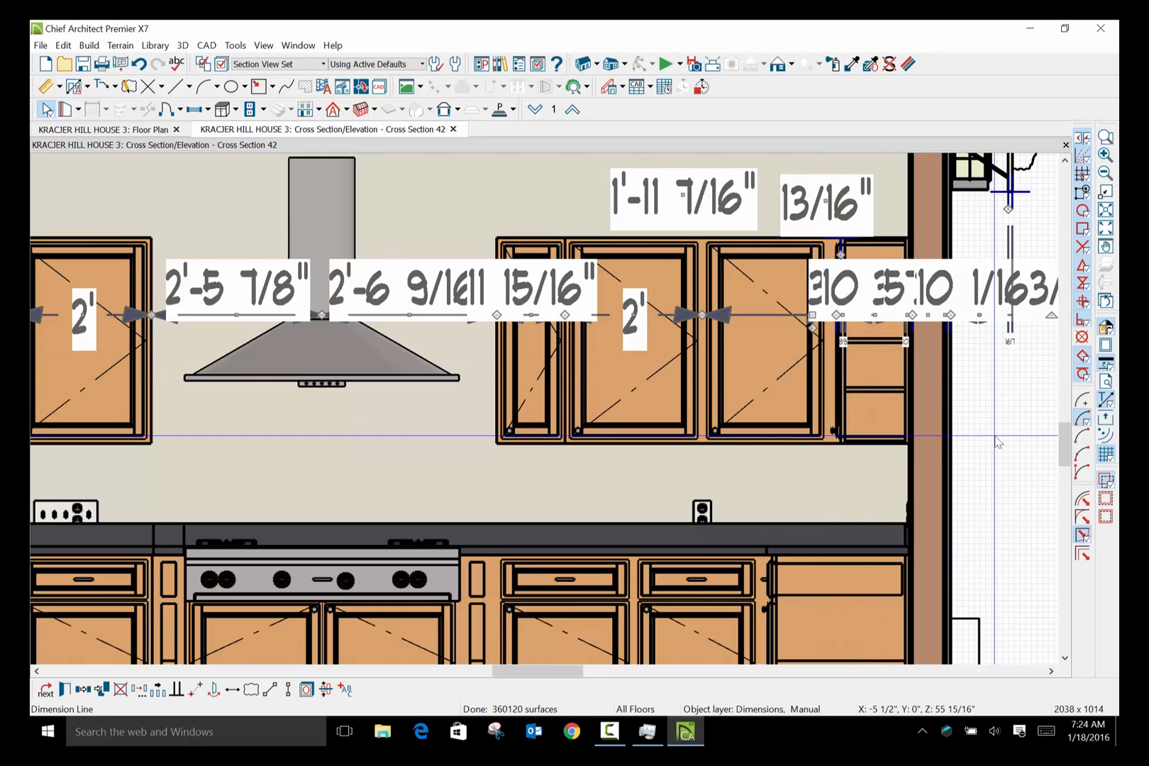
{"action": "left_click", "coordinate": [970, 389]}
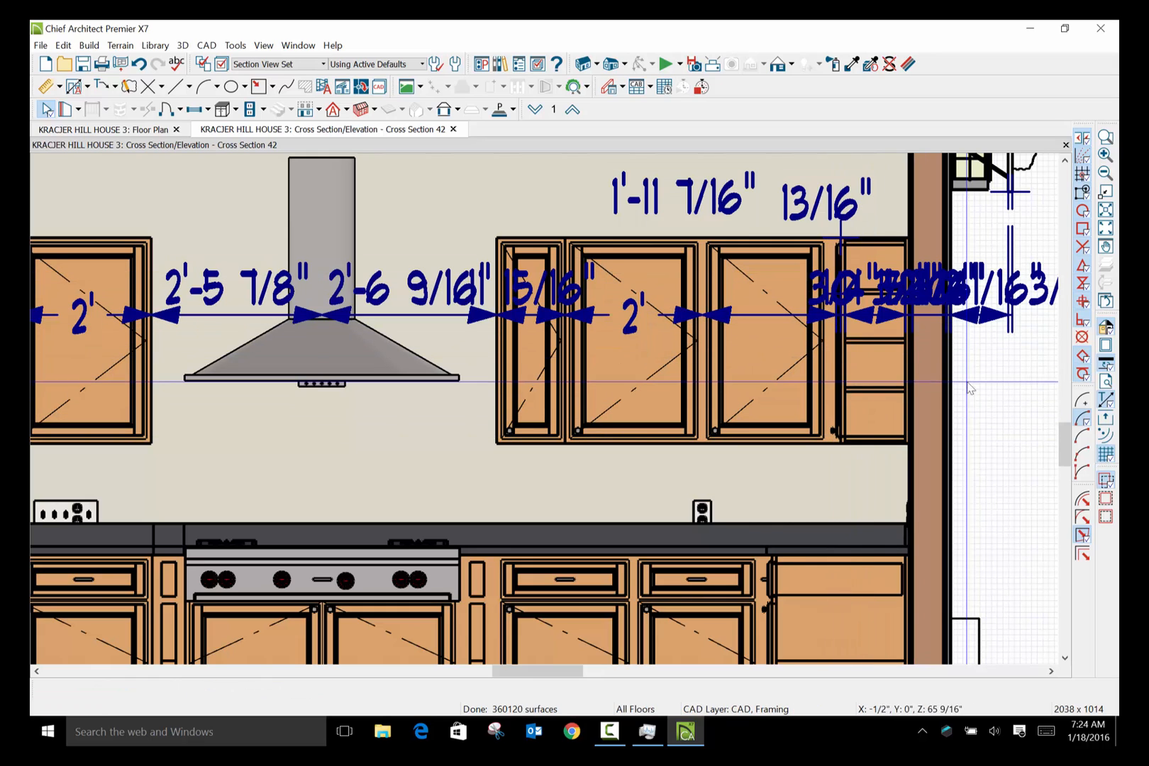
Move the 10 1/2" dimension number below the wall cabinets, clear of the overlapping labels.
{"action": "left_click", "coordinate": [844, 291]}
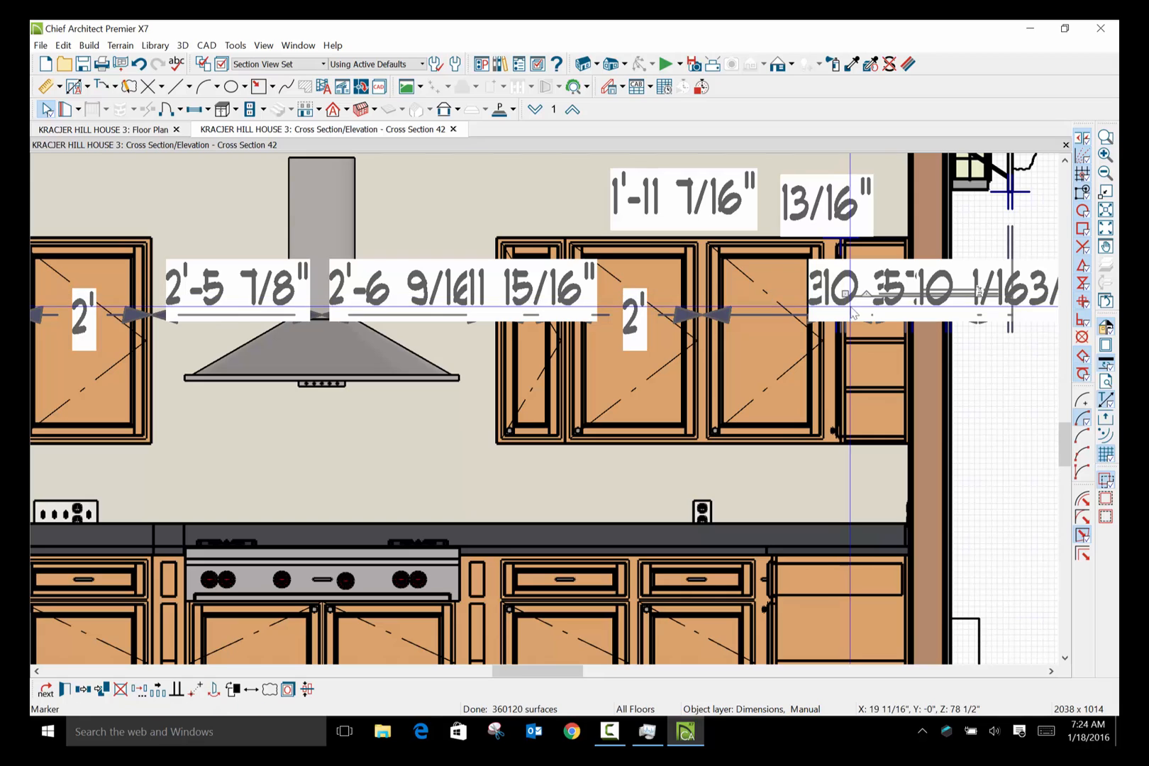
{"action": "left_click", "coordinate": [978, 384]}
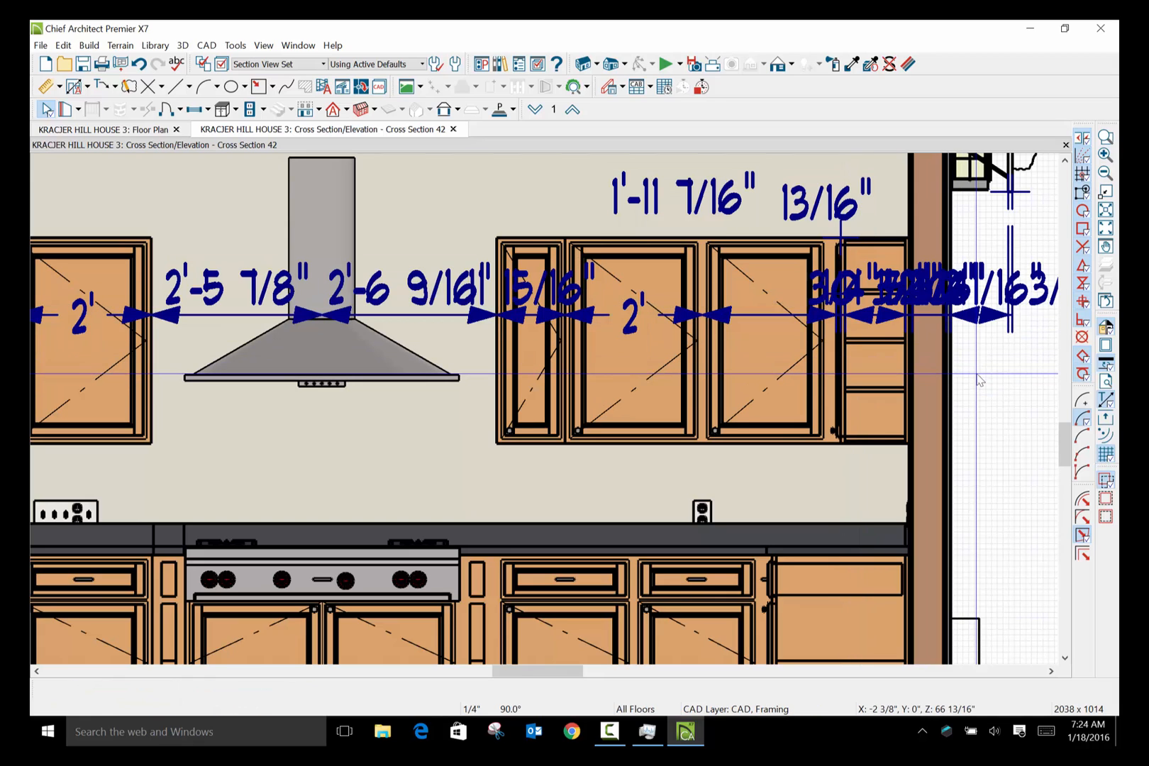
{"action": "left_click", "coordinate": [888, 295]}
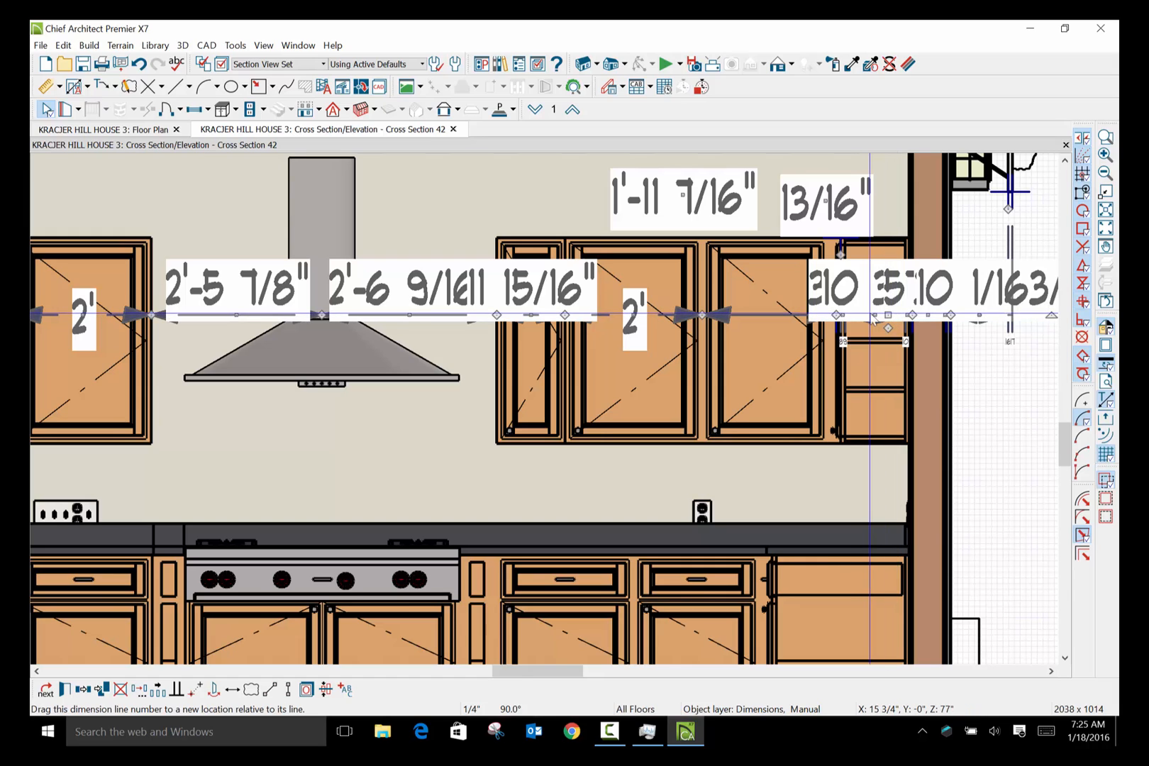
{"action": "left_click_drag", "start_coordinate": [871, 317], "coordinate": [843, 478]}
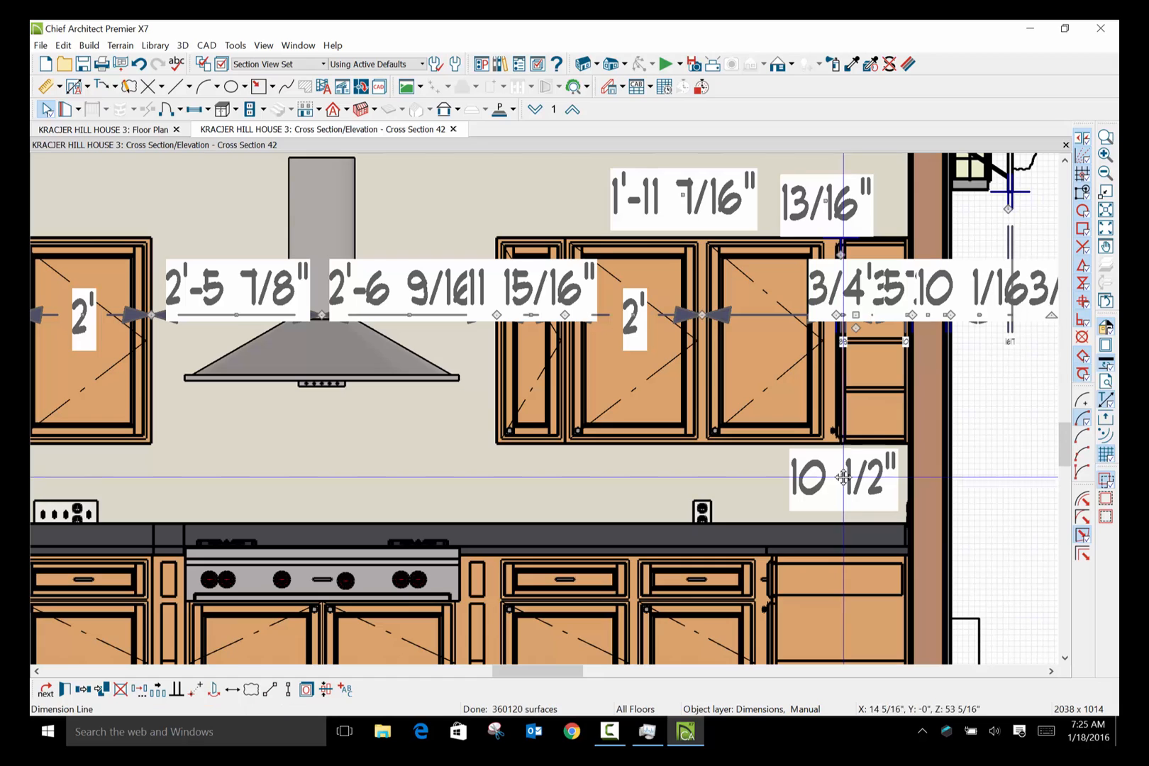
{"action": "left_click", "coordinate": [988, 424]}
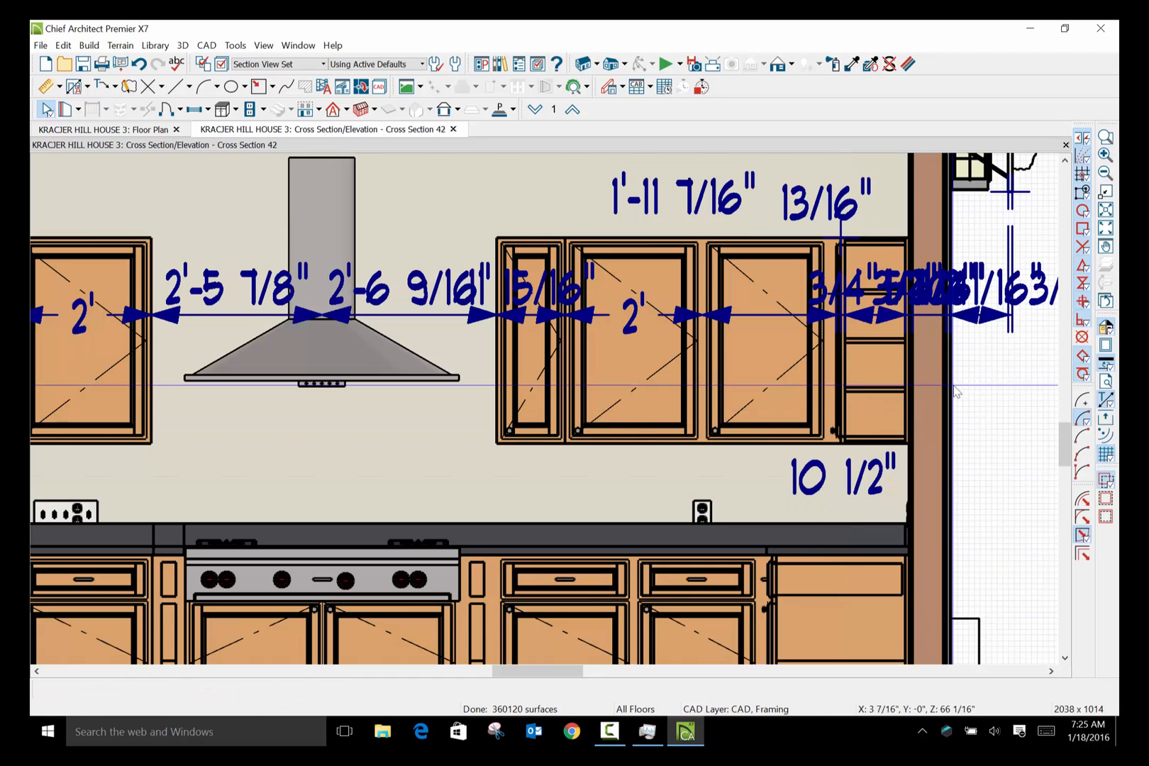
Move the marker at the open-shelf wall cabinet out beyond the exterior wall, and place the 11 15/16" dimension number above the narrow wall cabinet.
{"action": "left_click", "coordinate": [844, 296]}
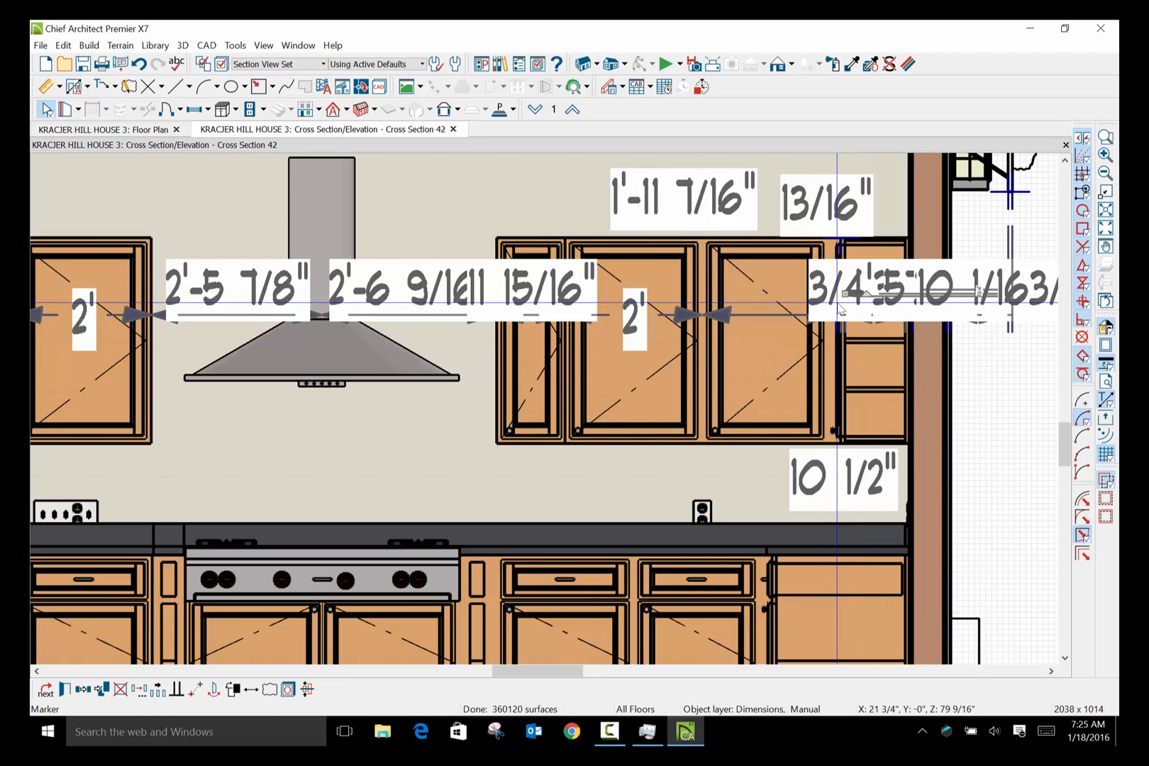
{"action": "left_click_drag", "start_coordinate": [844, 293], "coordinate": [980, 448]}
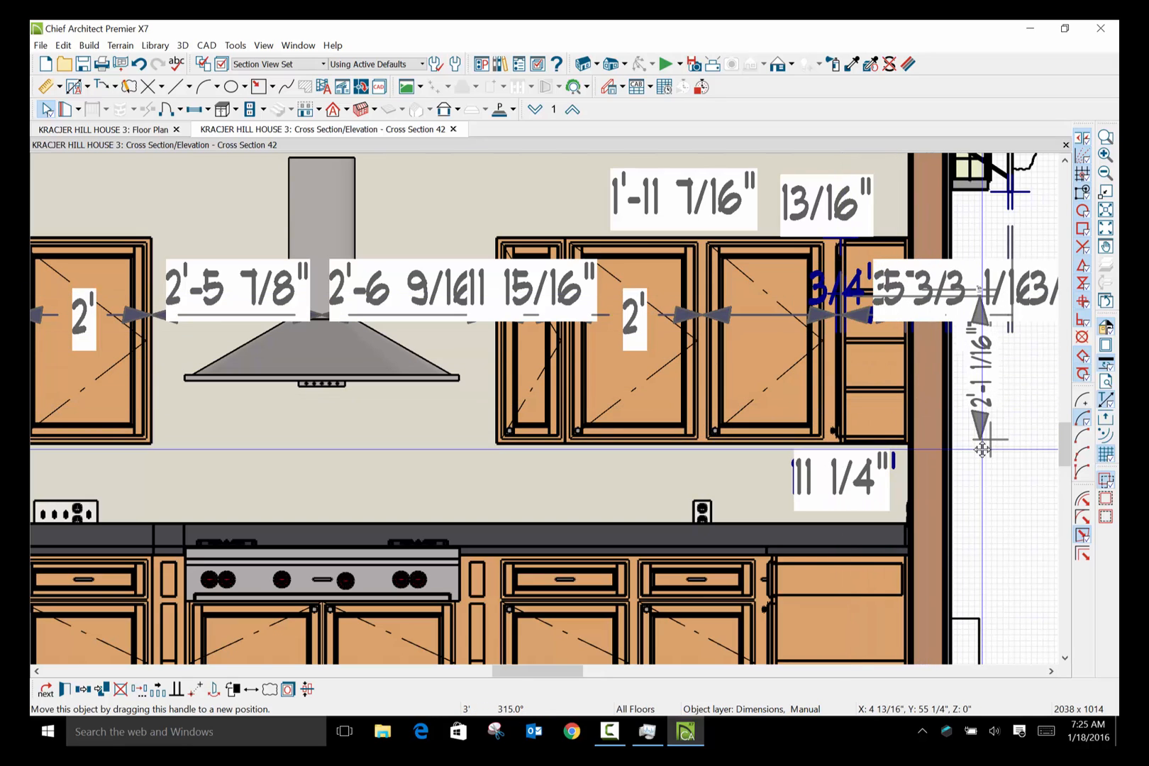
{"action": "left_click", "coordinate": [1033, 386]}
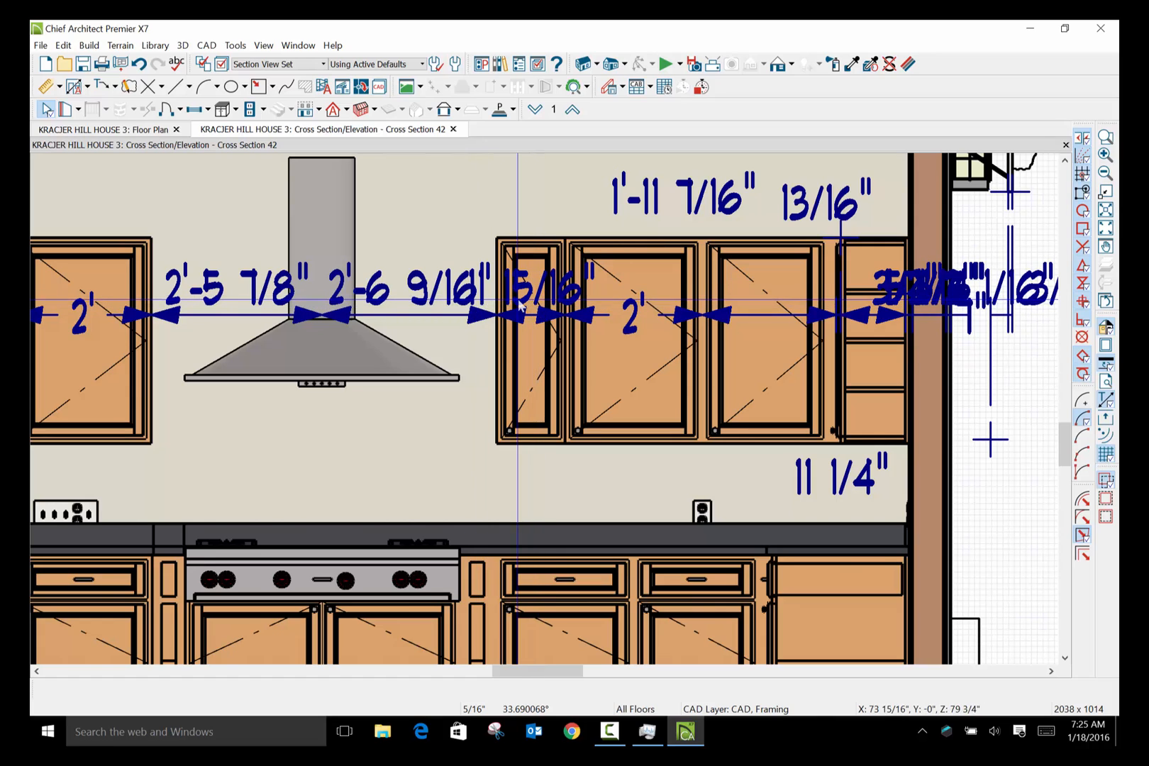
{"action": "left_click", "coordinate": [543, 315]}
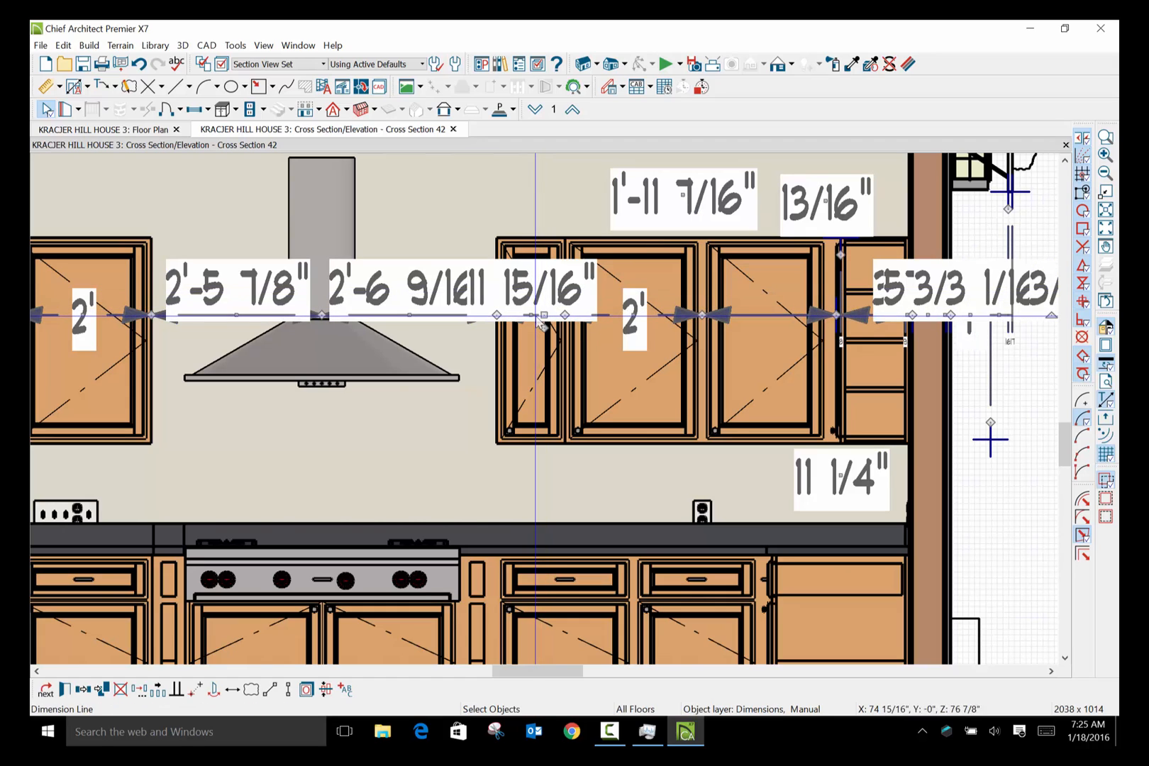
{"action": "left_click_drag", "start_coordinate": [538, 319], "coordinate": [509, 191]}
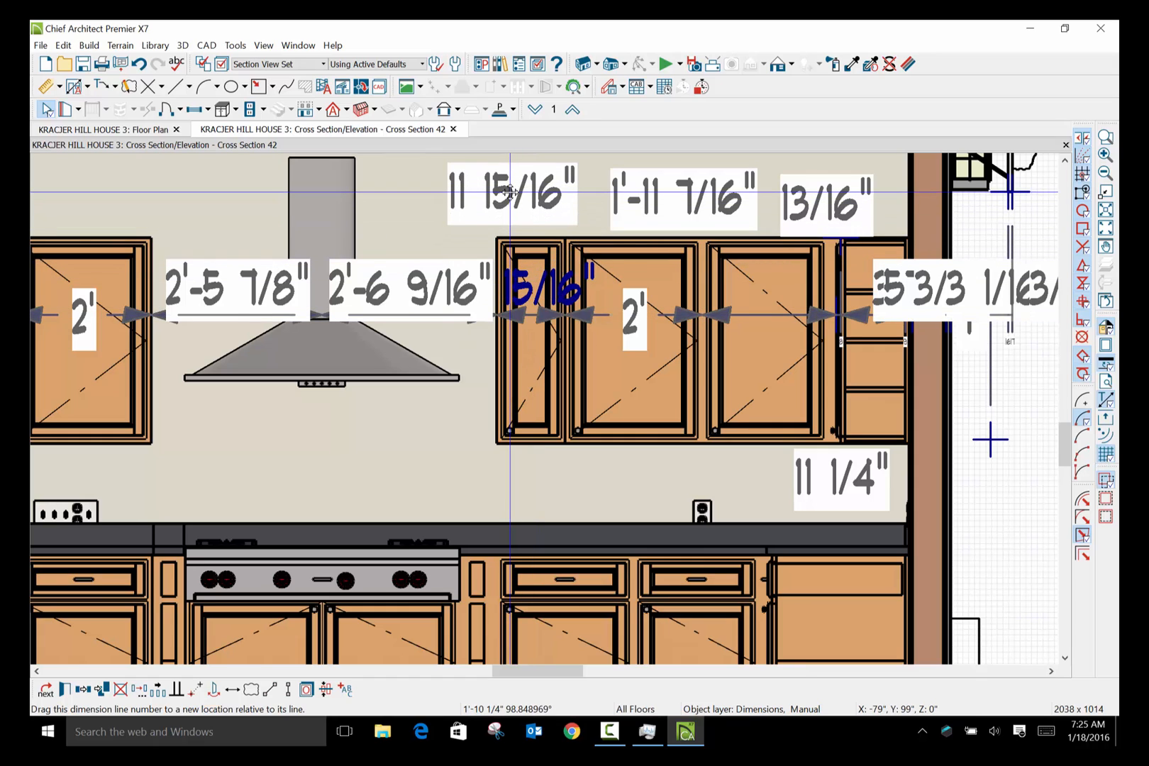
Reduce the width of the narrow wall cabinet beside the hood slightly so its edge meets the neighbouring cabinet.
{"action": "left_click", "coordinate": [533, 371]}
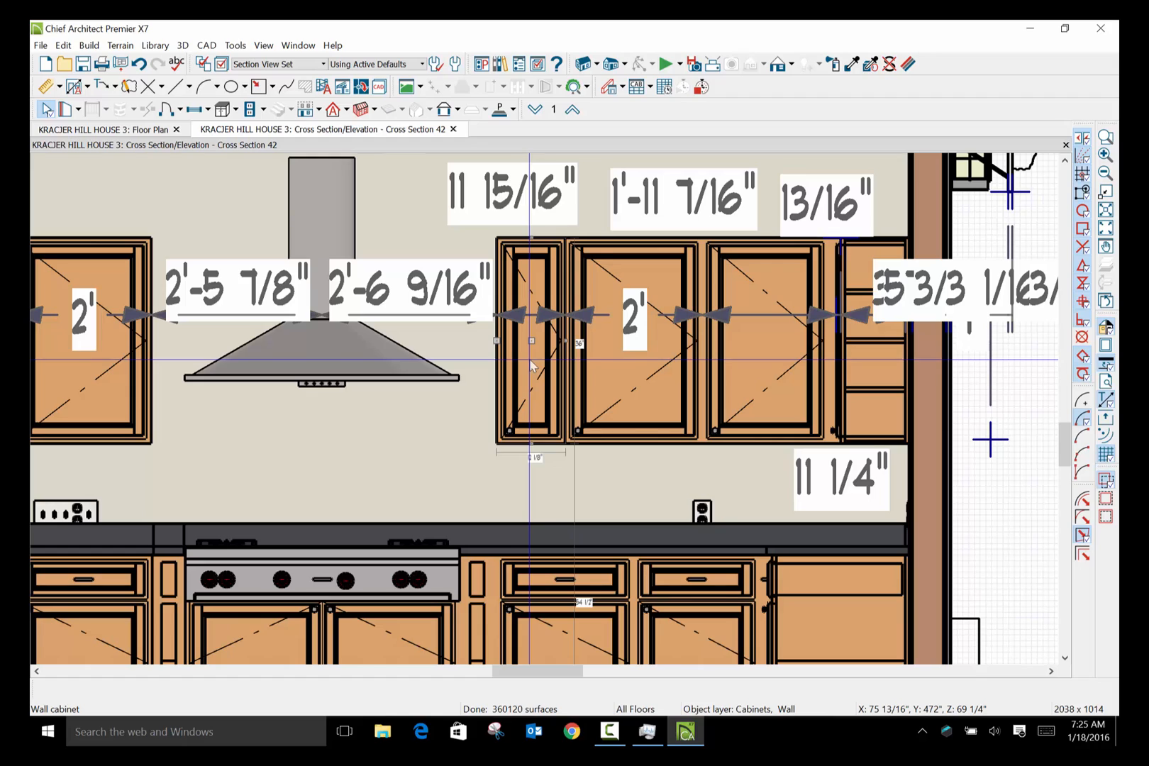
{"action": "double_click", "coordinate": [530, 360]}
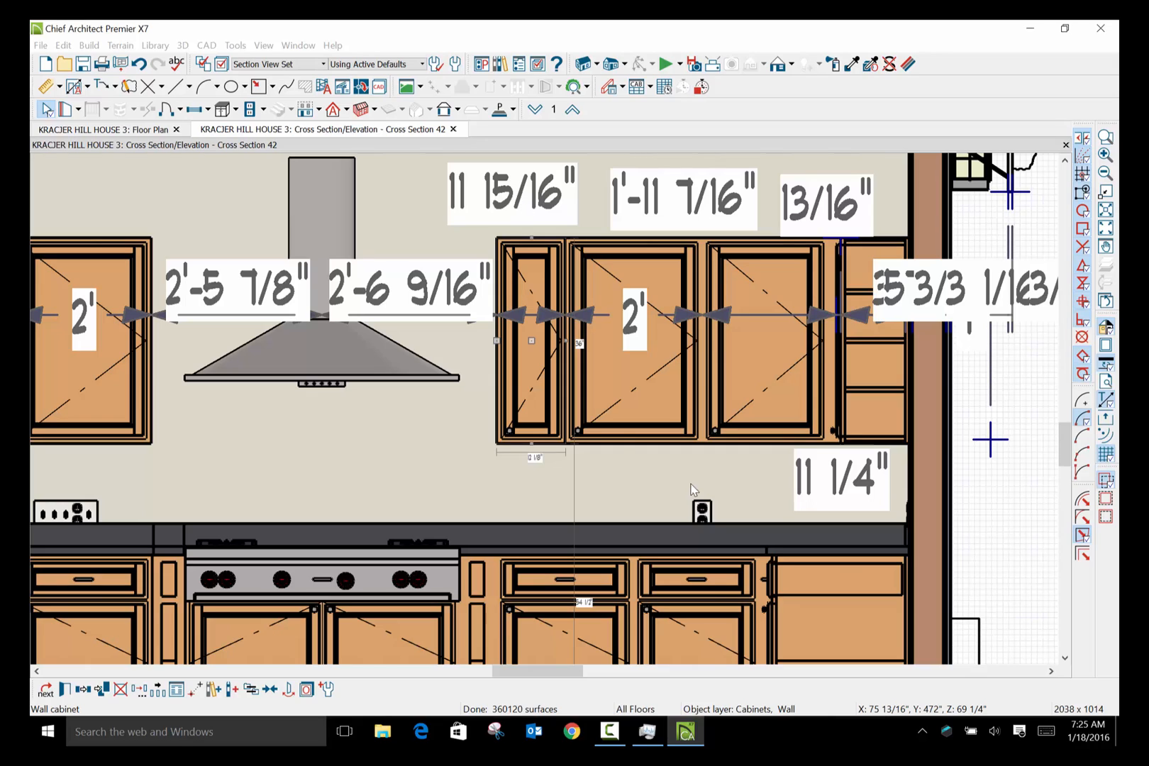
{"action": "scroll", "coordinate": [553, 340], "scroll_direction": "up", "scroll_amount": 4}
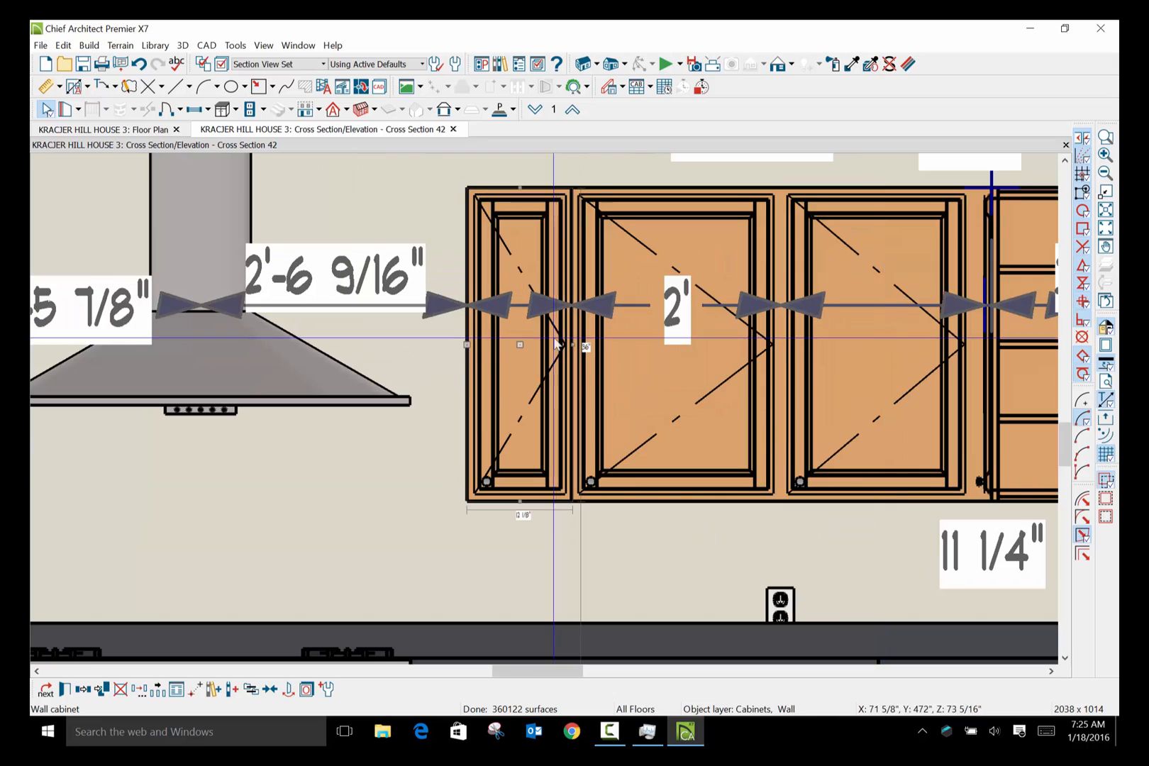
{"action": "scroll", "coordinate": [580, 328], "scroll_direction": "up", "scroll_amount": 4}
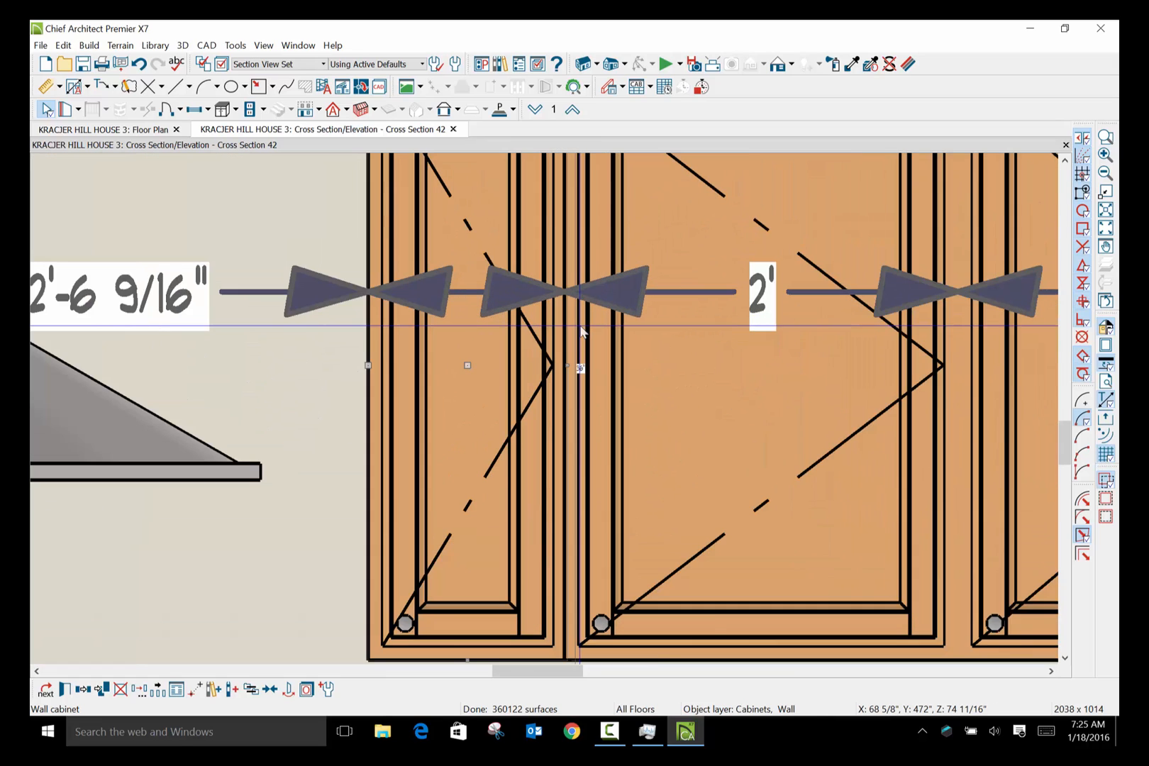
{"action": "left_click_drag", "start_coordinate": [565, 381], "coordinate": [559, 377]}
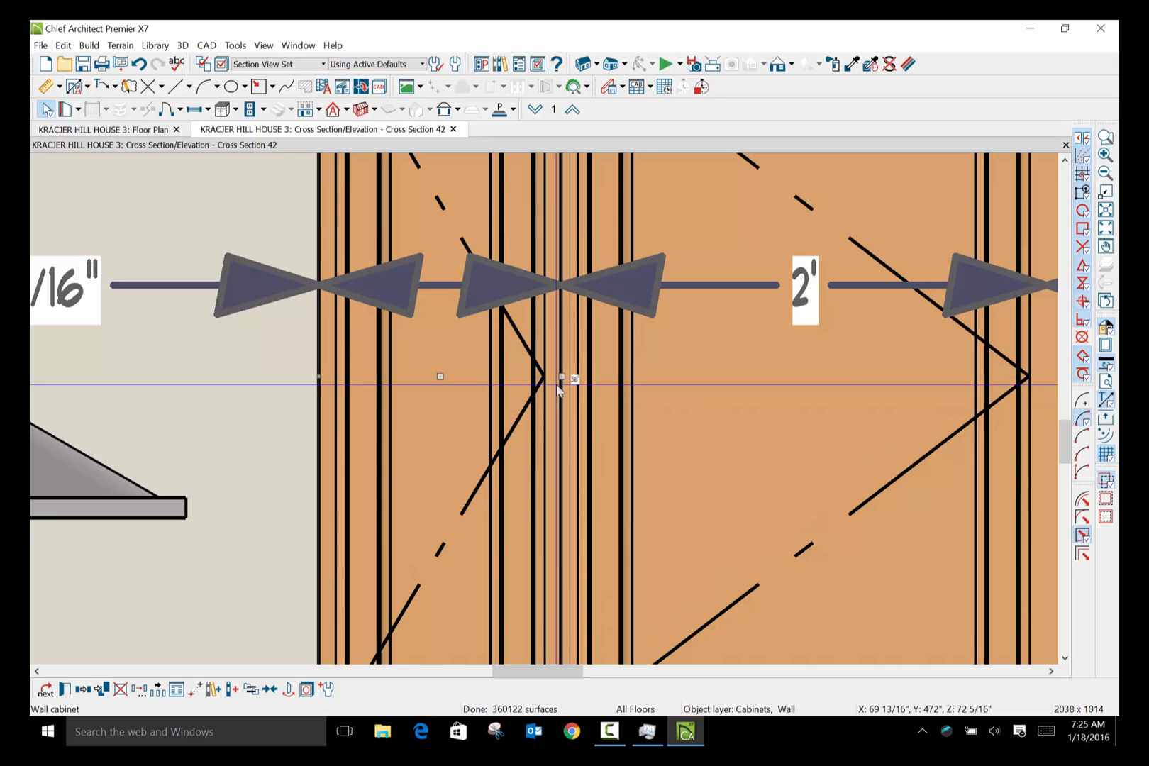
{"action": "scroll", "coordinate": [532, 449], "scroll_direction": "down", "scroll_amount": 1}
{"action": "scroll", "coordinate": [532, 449], "scroll_direction": "down", "scroll_amount": 4}
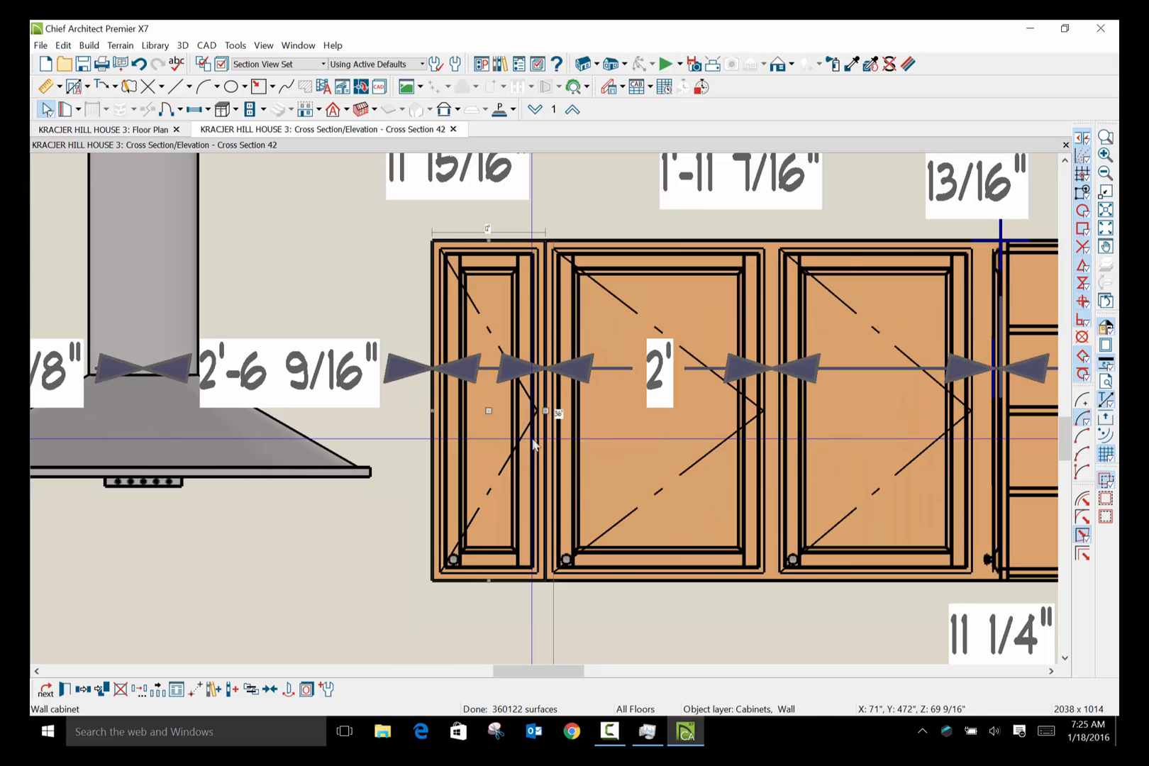
{"action": "scroll", "coordinate": [533, 445], "scroll_direction": "down", "scroll_amount": 2}
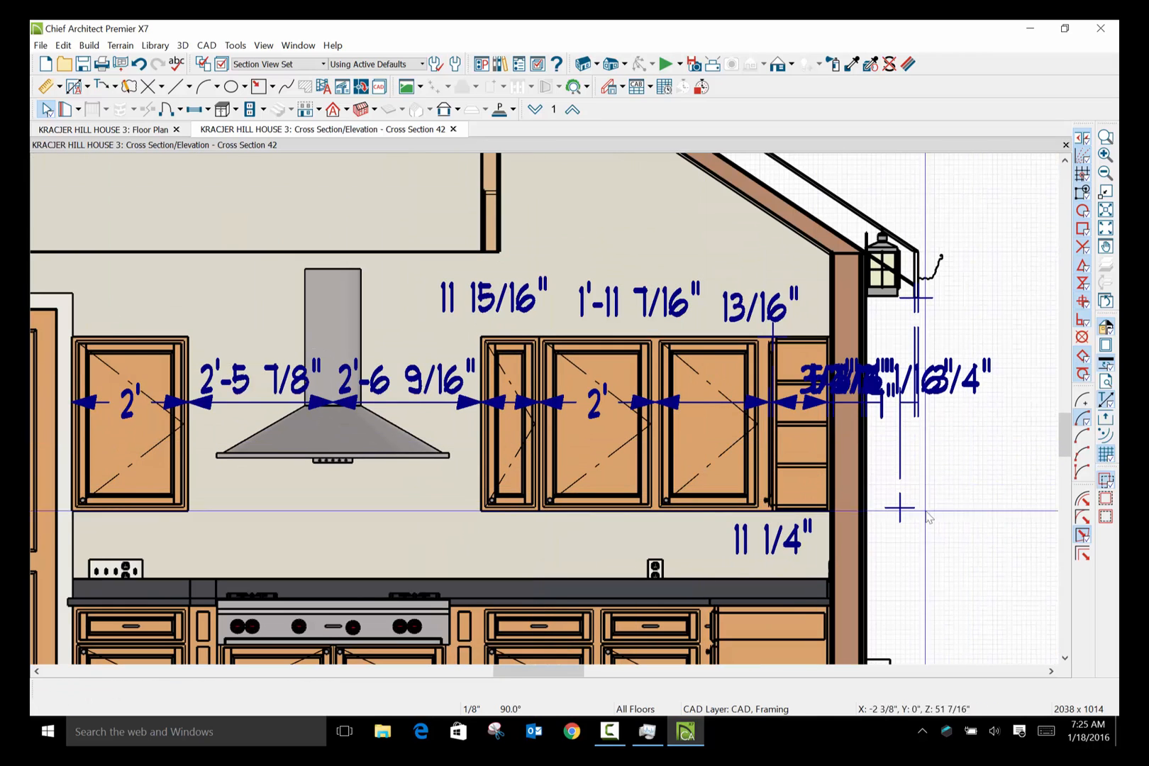
Add a text label reading 12" and move it over the 11 15/16" dimension number above the narrow wall cabinet.
{"action": "left_click", "coordinate": [787, 543]}
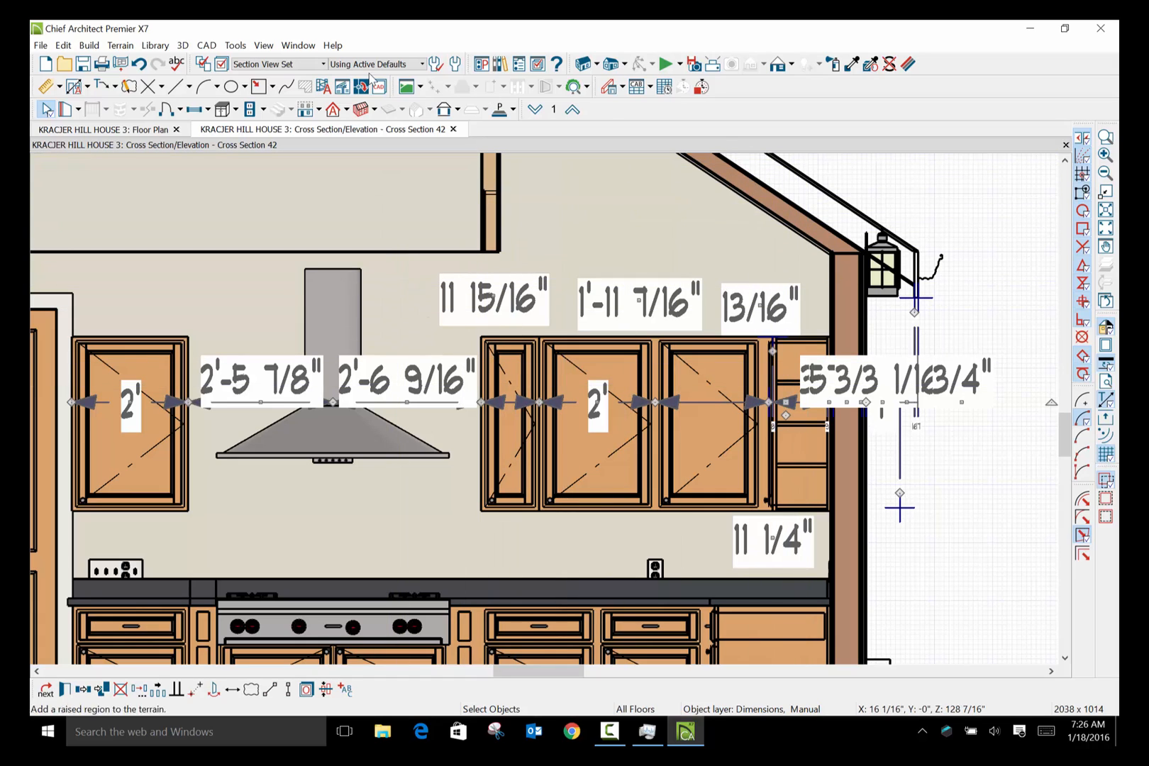
{"action": "left_click", "coordinate": [117, 89]}
{"action": "left_click", "coordinate": [128, 136]}
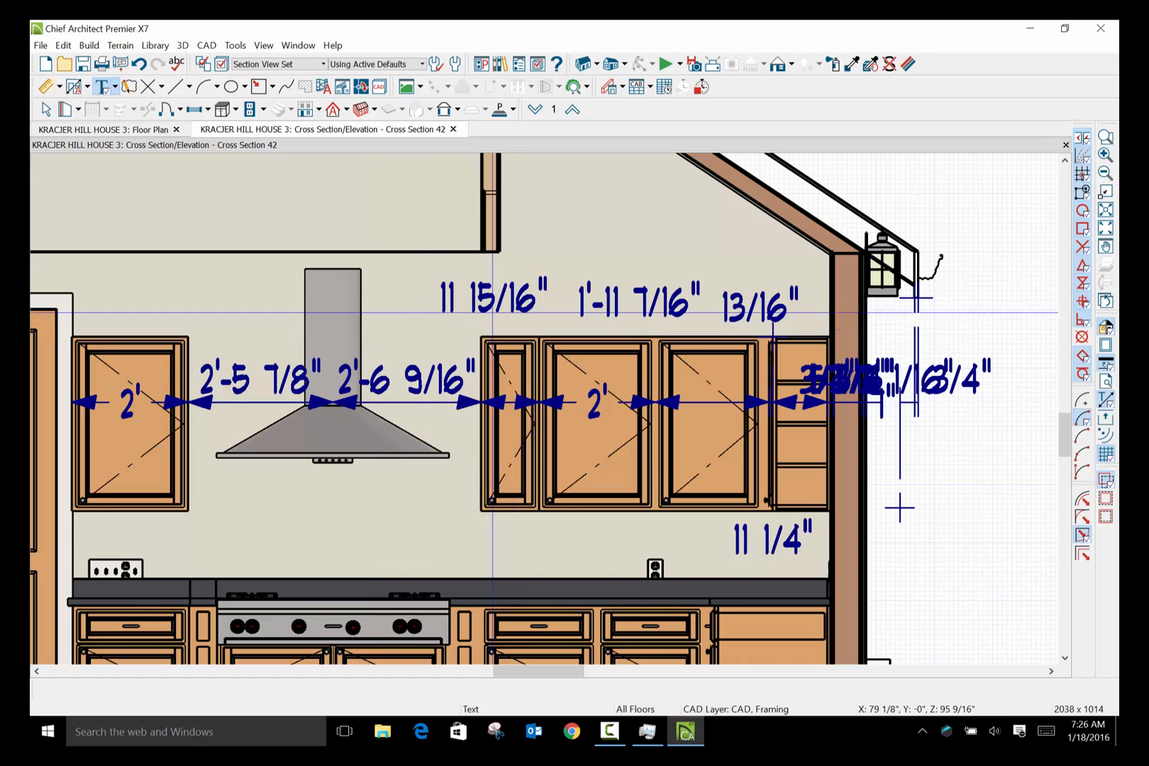
{"action": "left_click", "coordinate": [427, 323]}
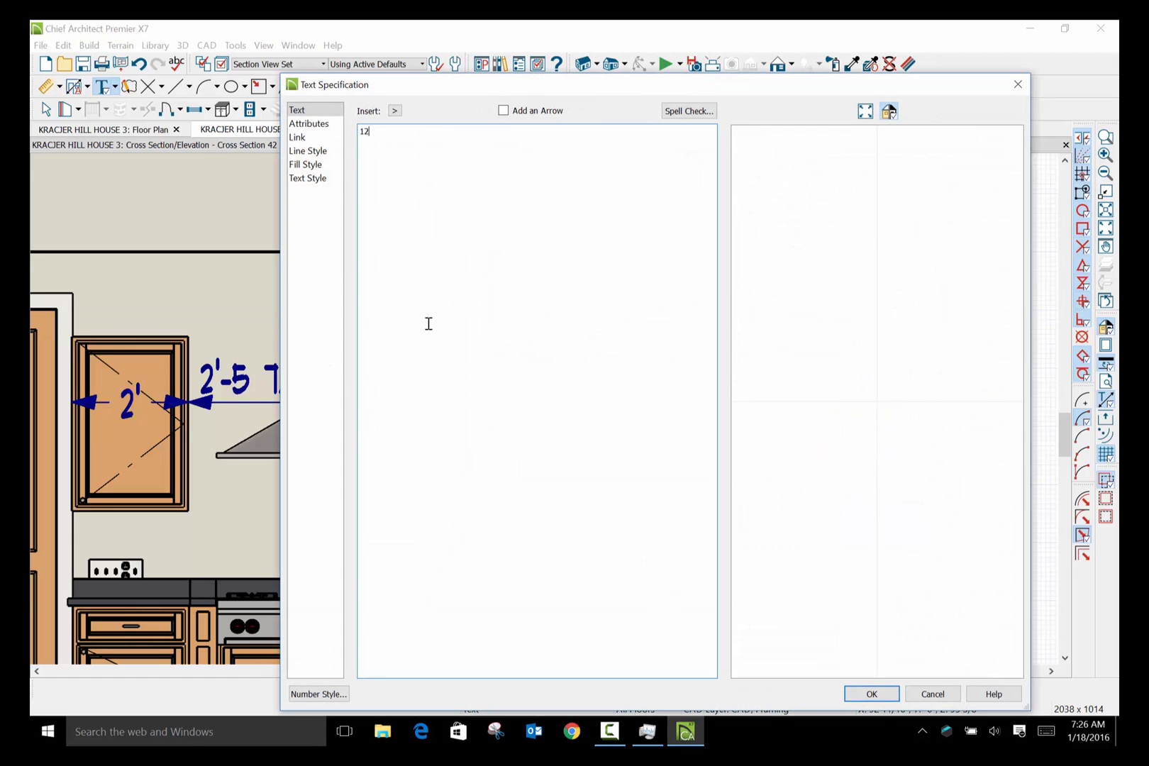
{"action": "left_click", "coordinate": [867, 694]}
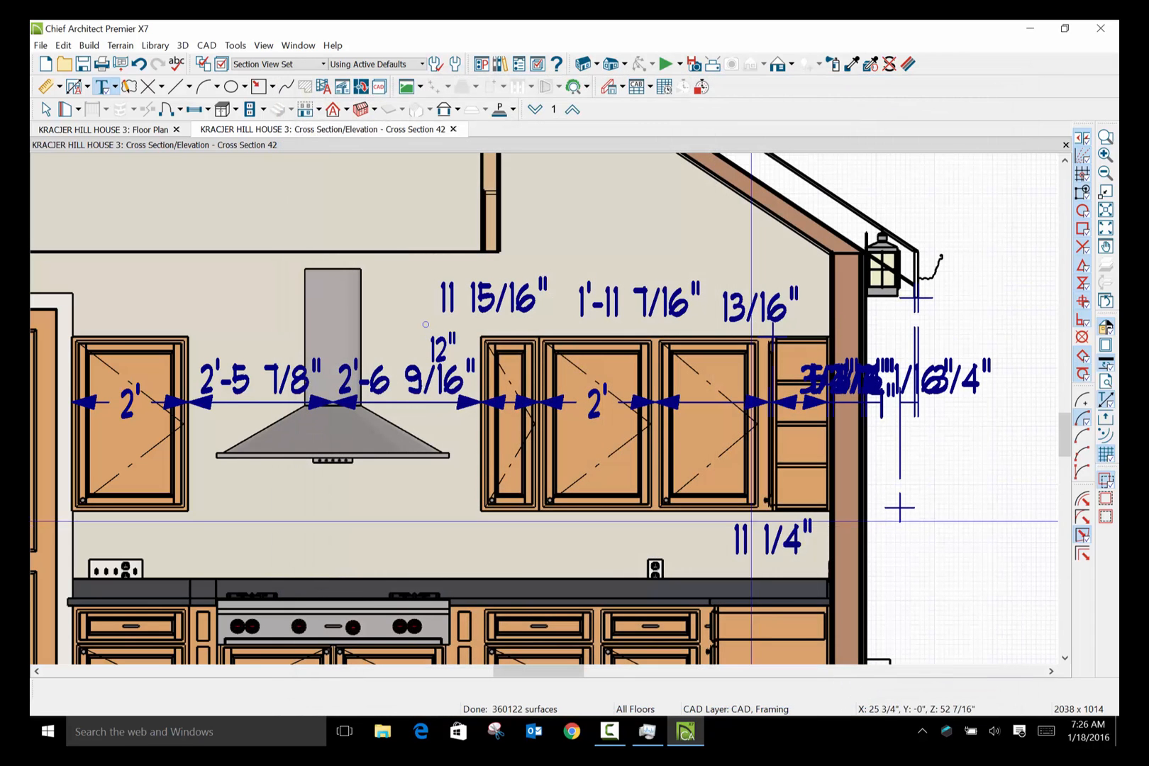
{"action": "left_click", "coordinate": [449, 342]}
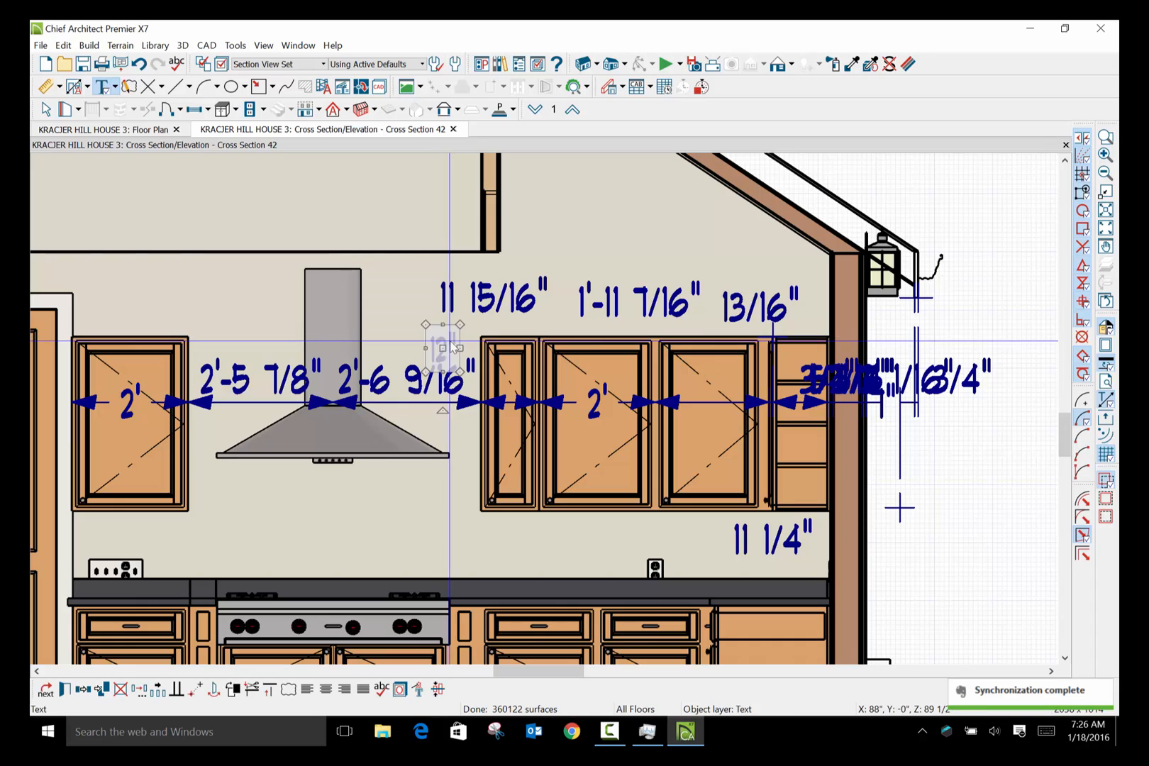
{"action": "left_click_drag", "start_coordinate": [443, 348], "coordinate": [491, 301]}
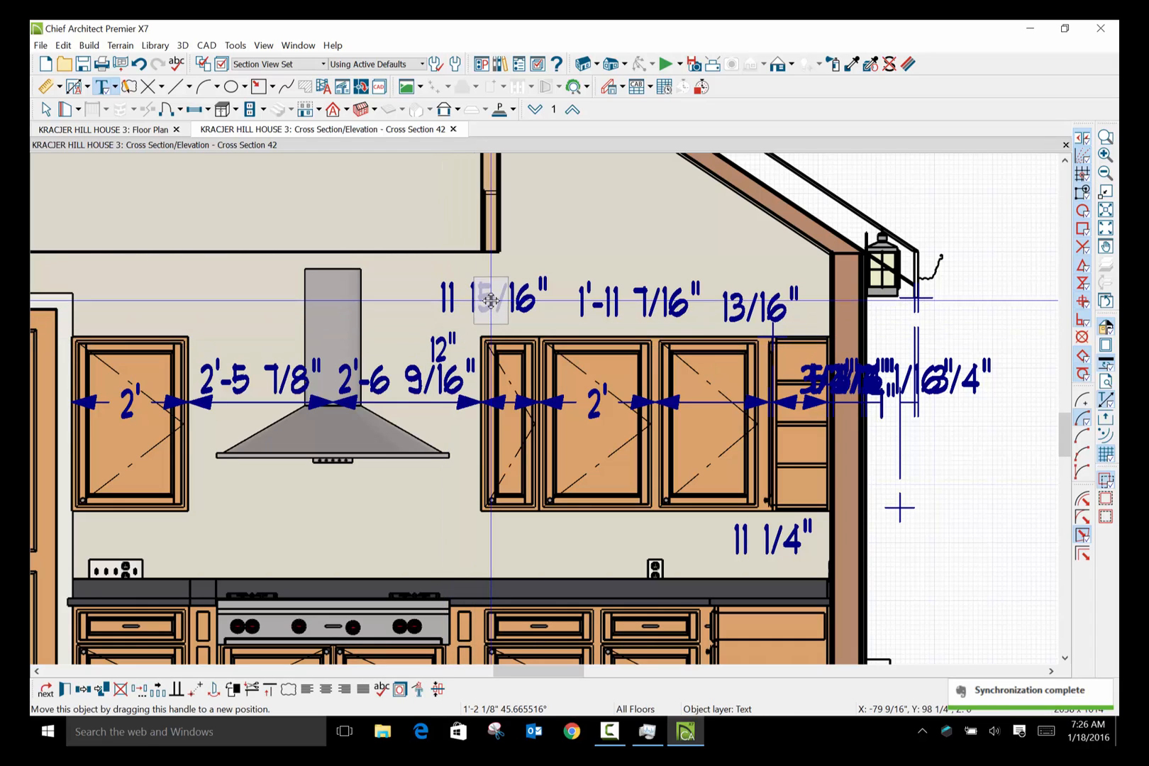
Give the 12" text label a solid white fill.
{"action": "double_click", "coordinate": [491, 301]}
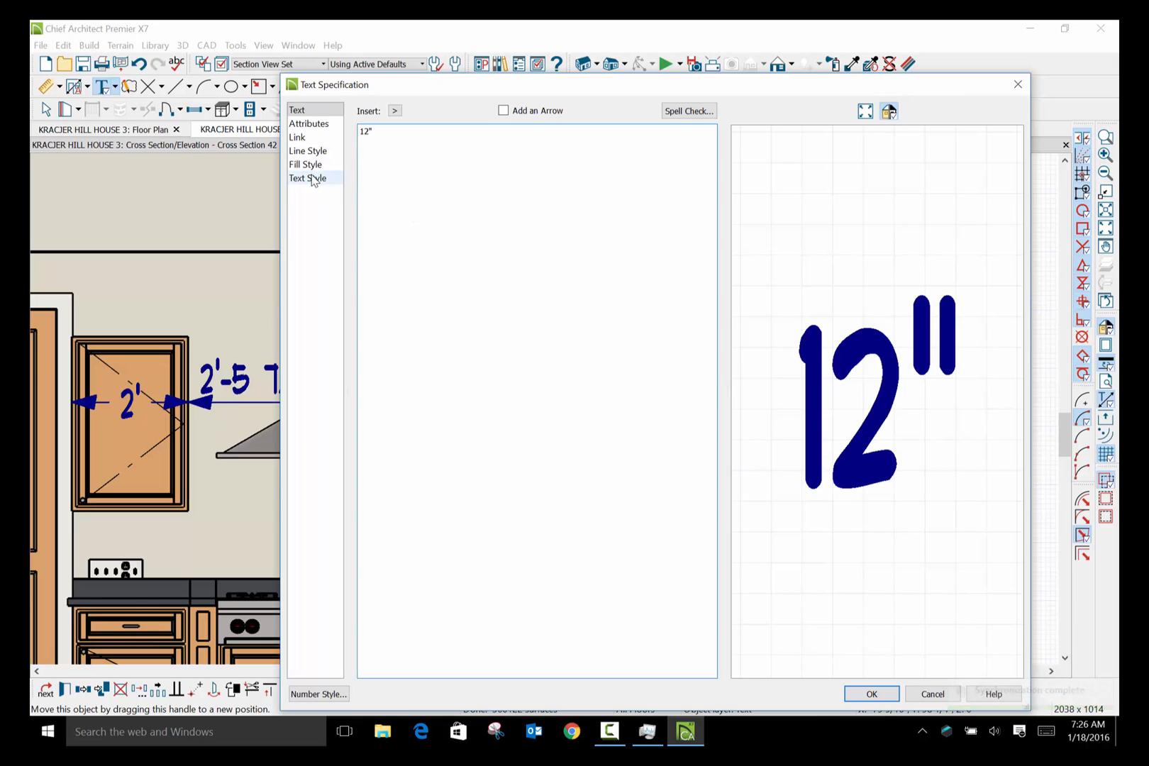
{"action": "left_click", "coordinate": [312, 165]}
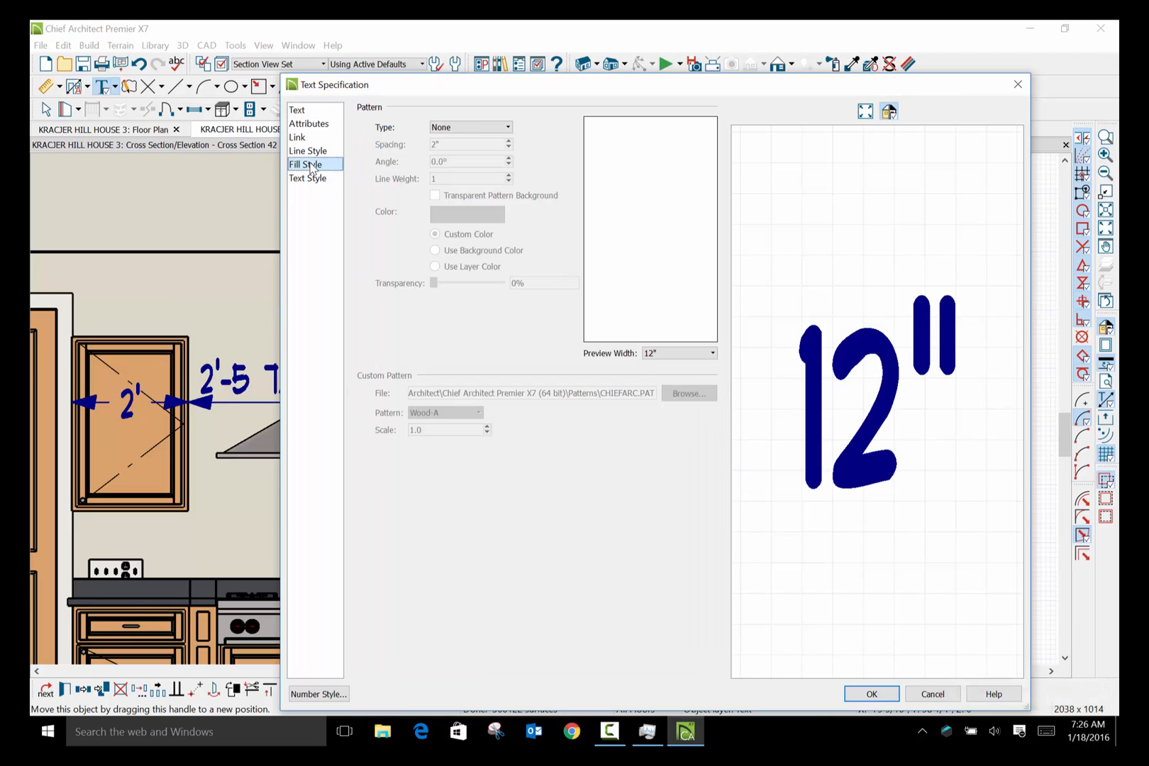
{"action": "left_click", "coordinate": [509, 128]}
{"action": "left_click", "coordinate": [485, 154]}
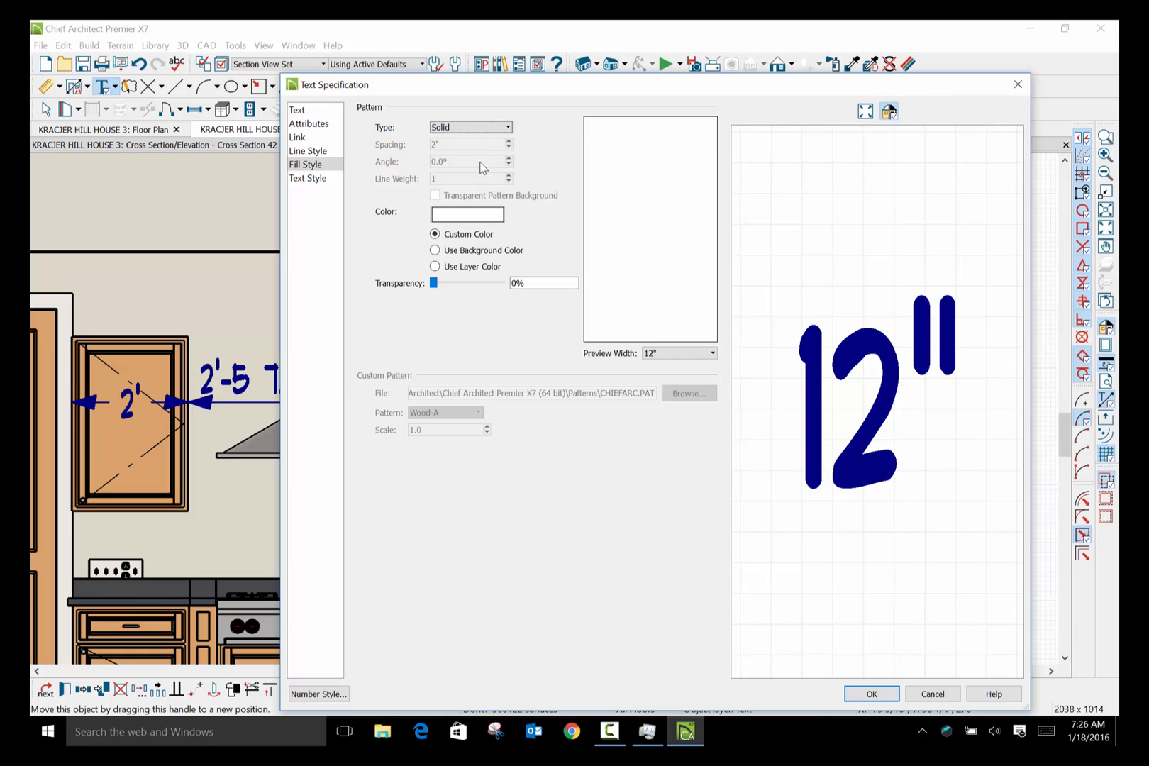
{"action": "left_click", "coordinate": [872, 693]}
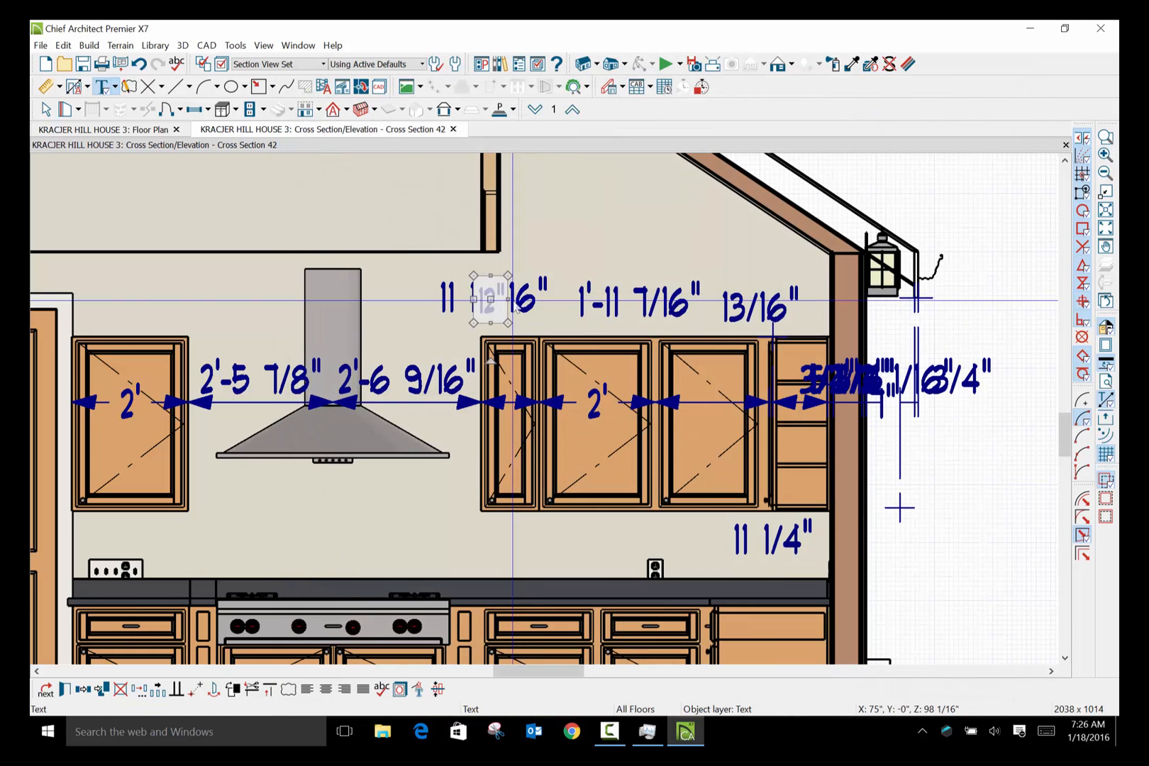
Widen the 12" text box on both sides so its fill covers the whole 11 15/16" dimension number.
{"action": "left_click_drag", "start_coordinate": [507, 297], "coordinate": [558, 292]}
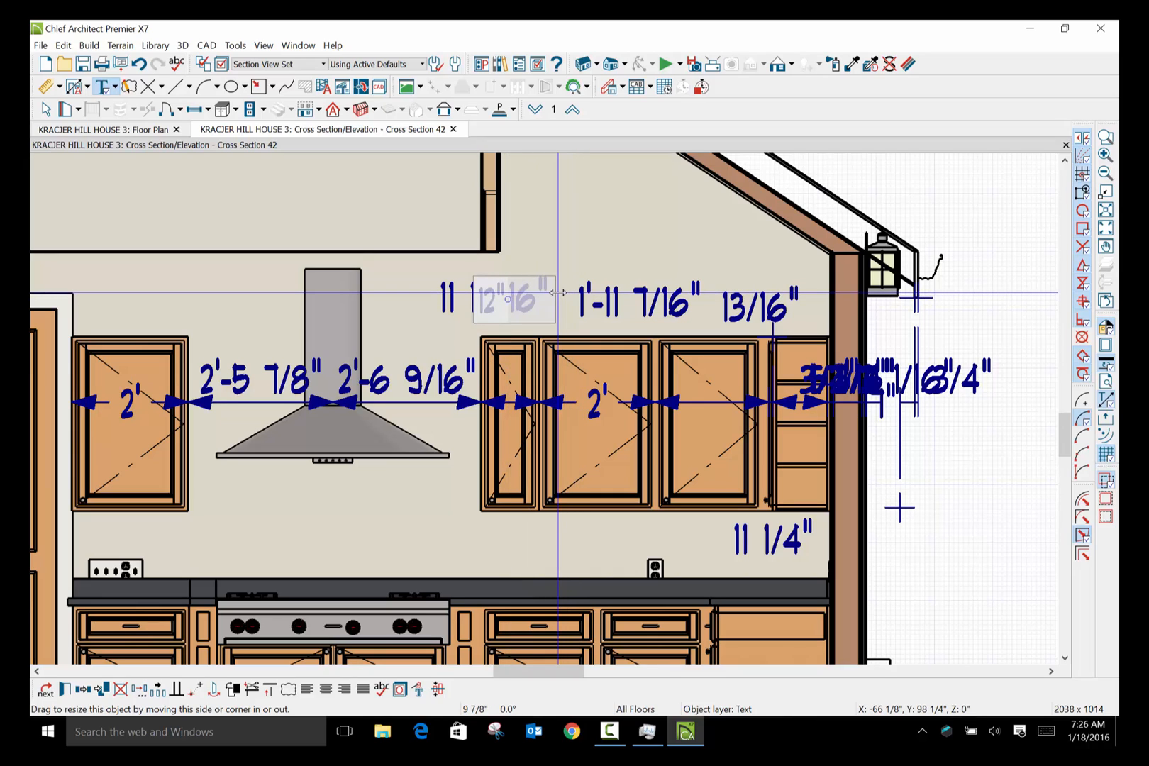
{"action": "left_click_drag", "start_coordinate": [473, 299], "coordinate": [455, 297]}
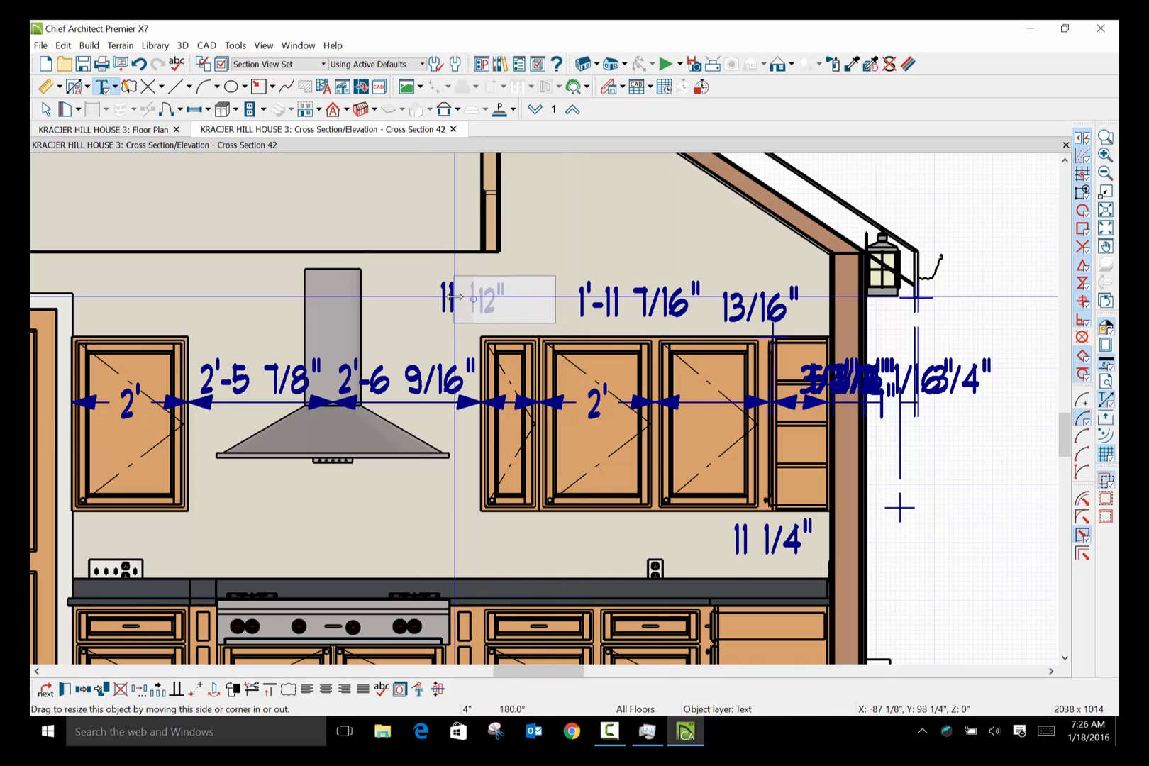
{"action": "left_click", "coordinate": [576, 236]}
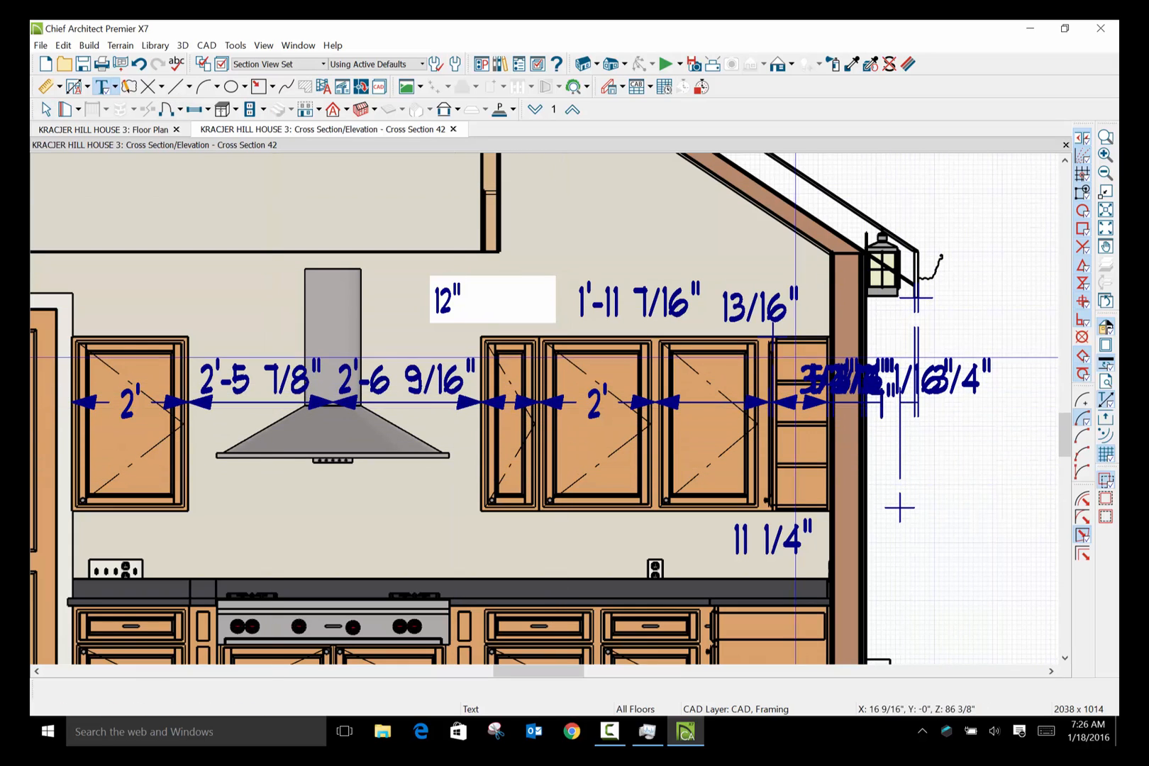
Draw a rectangular CAD box over the overlapping dimension numbers at the open-shelf cabinet and beyond the exterior wall.
{"action": "left_click", "coordinate": [207, 44]}
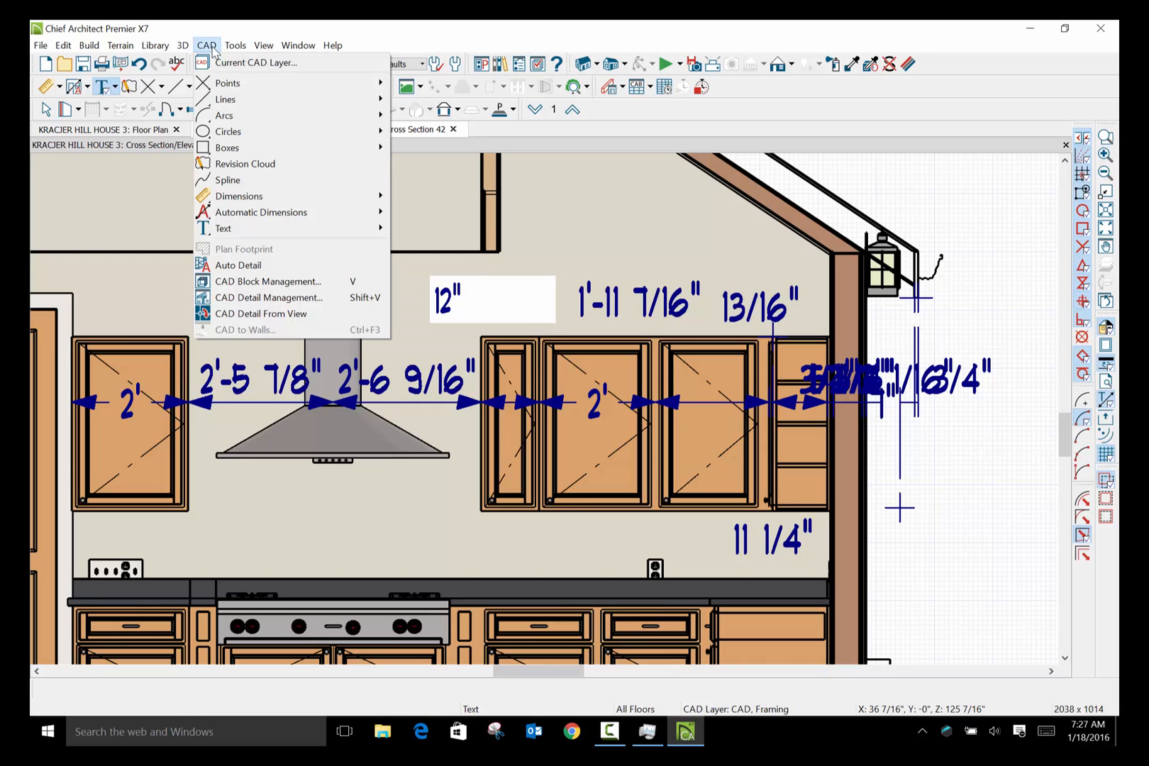
{"action": "mouse_move", "coordinate": [340, 147]}
{"action": "left_click", "coordinate": [454, 182]}
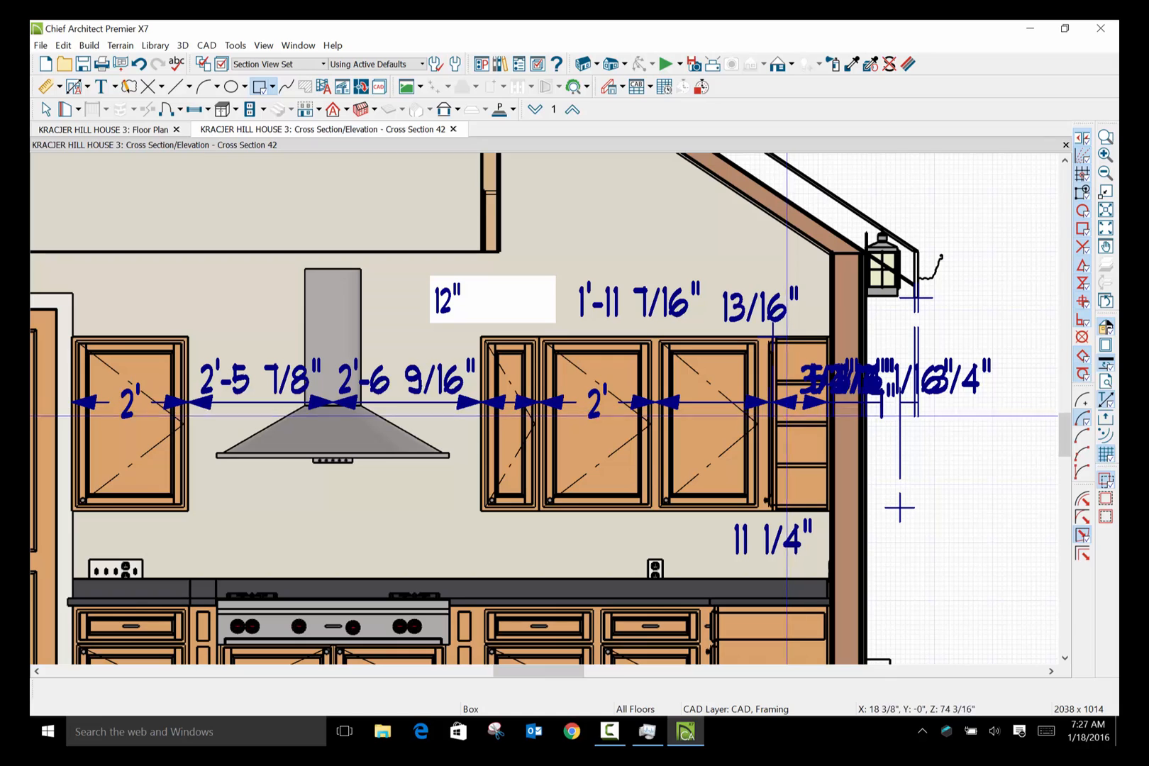
{"action": "left_click_drag", "start_coordinate": [800, 398], "coordinate": [1023, 343]}
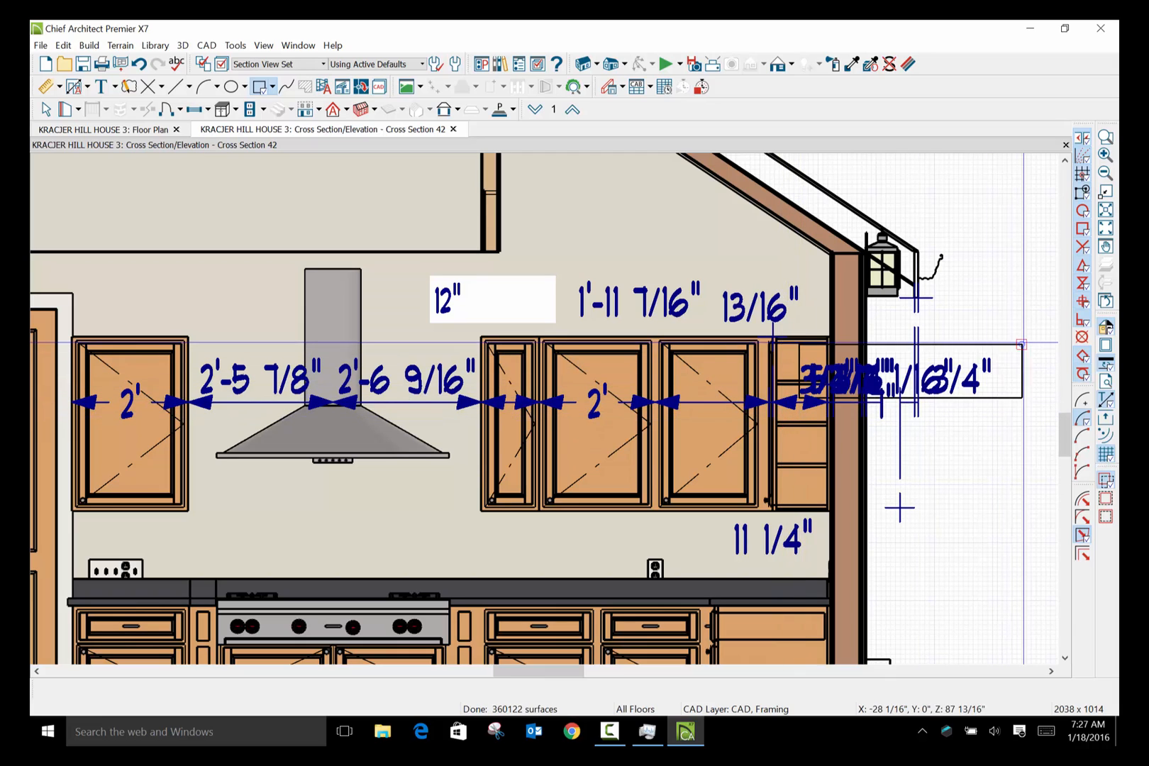
{"action": "left_click", "coordinate": [48, 110]}
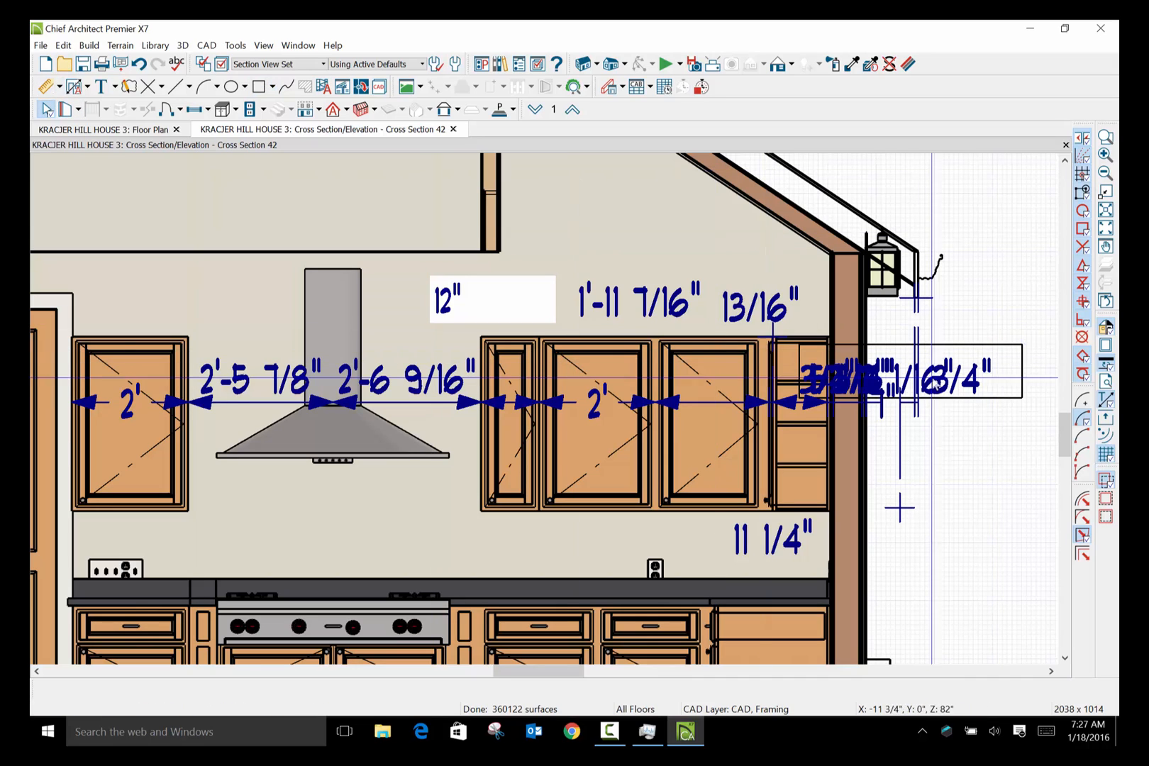
{"action": "left_click", "coordinate": [966, 401]}
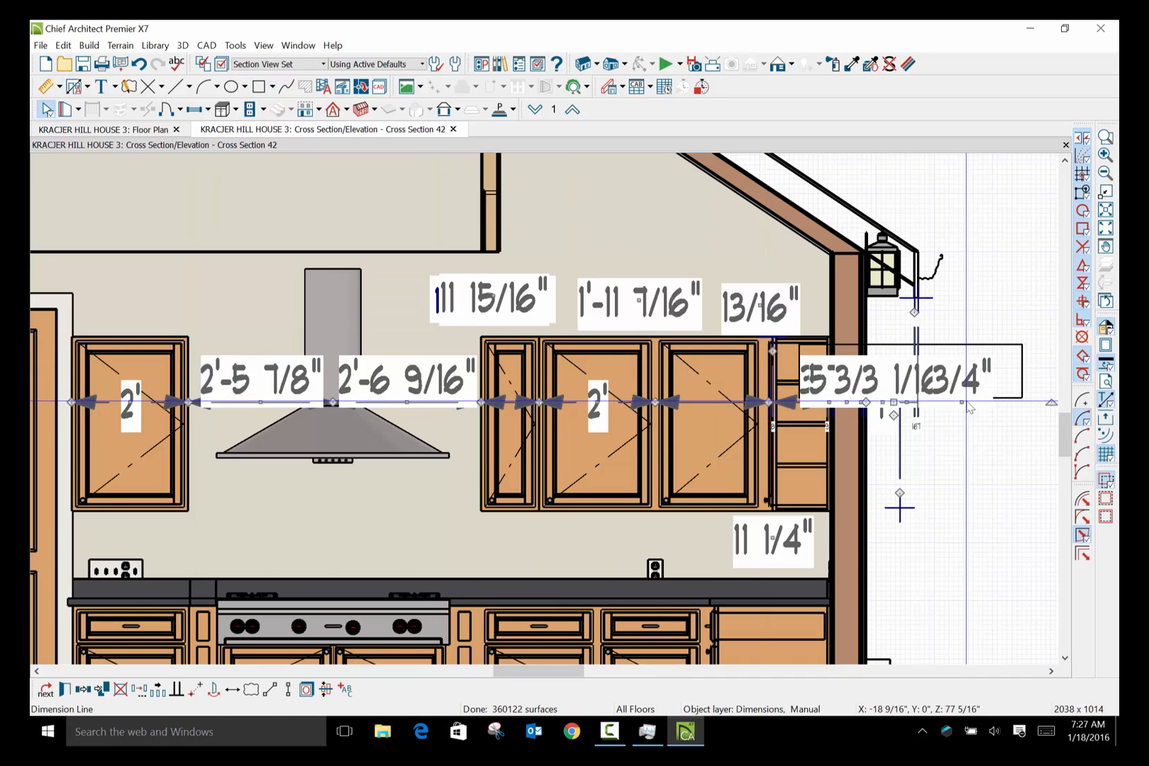
Give the box beside the open-shelf cabinet a solid white fill.
{"action": "double_click", "coordinate": [1026, 358]}
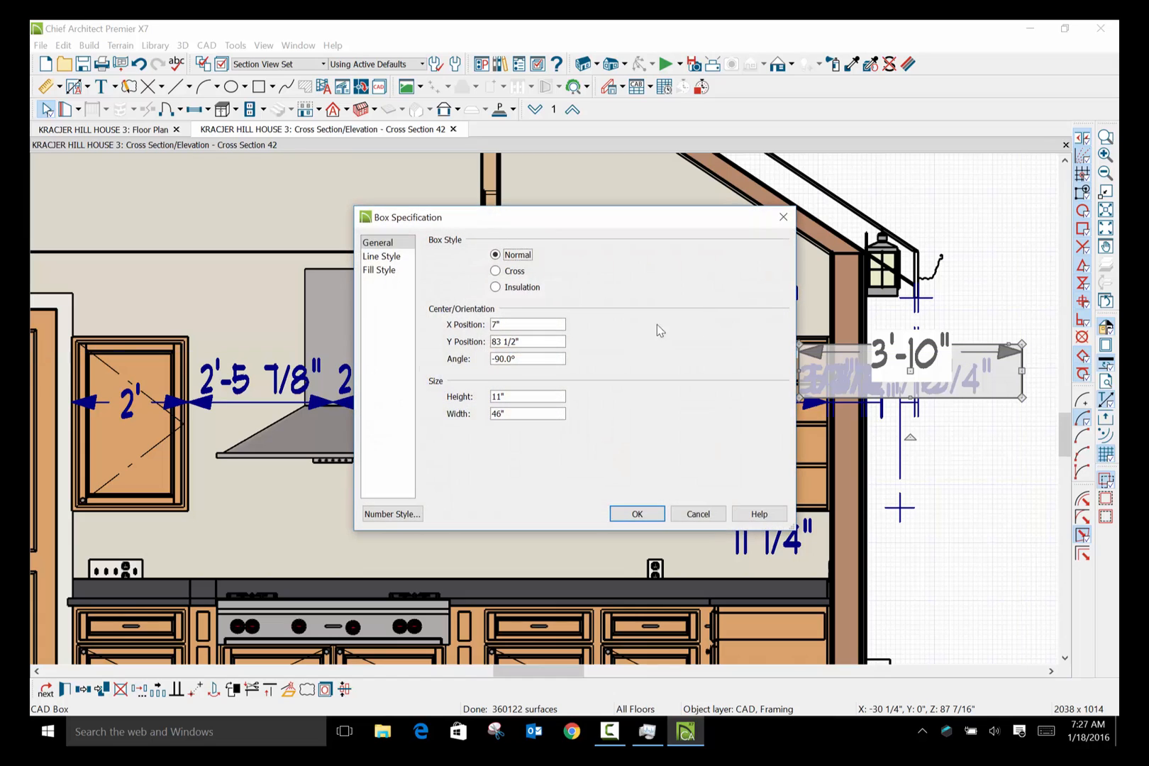
{"action": "left_click", "coordinate": [384, 272]}
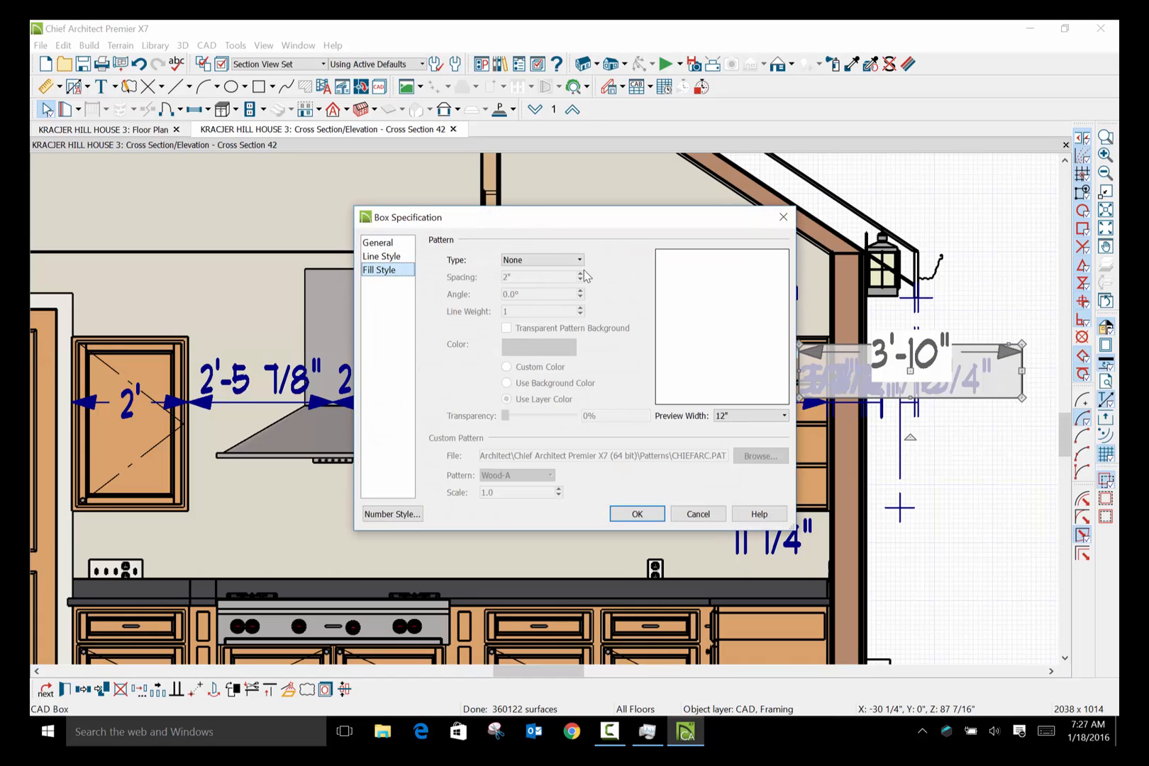
{"action": "left_click", "coordinate": [581, 260]}
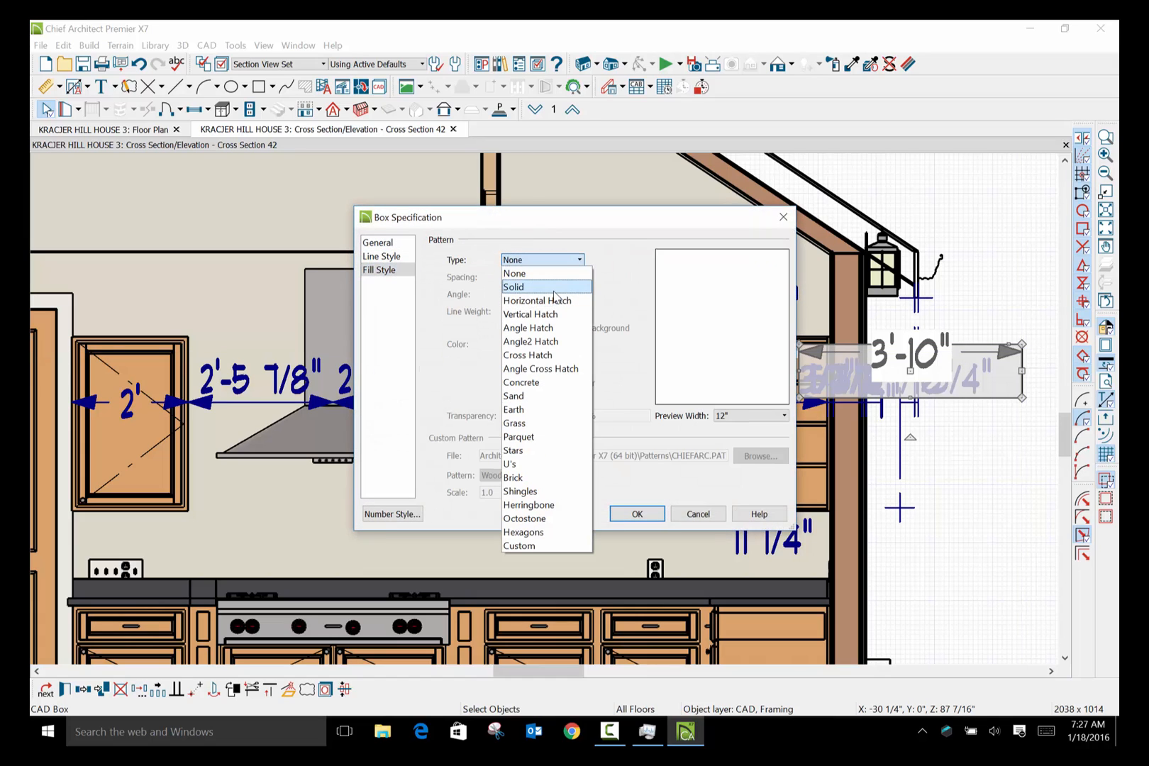
{"action": "left_click", "coordinate": [559, 284]}
{"action": "left_click", "coordinate": [554, 347]}
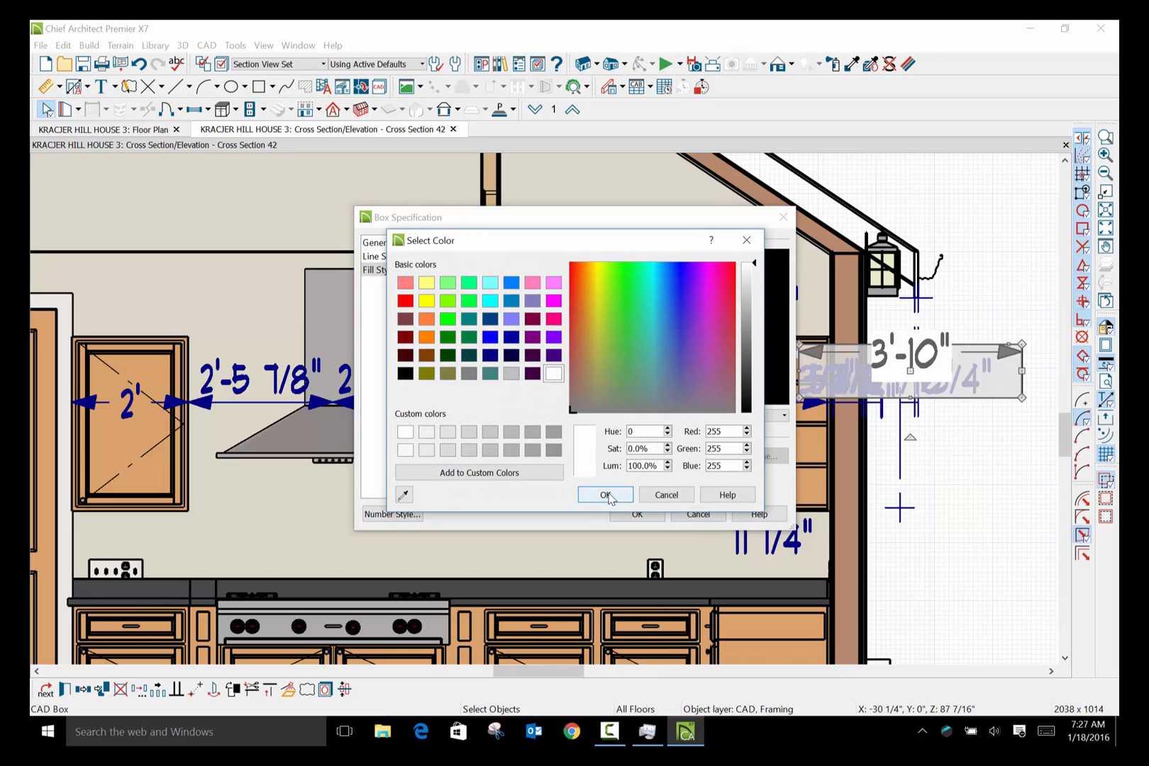
{"action": "left_click", "coordinate": [605, 495]}
Override the box's layer line color with white so its outline blends into the fill.
{"action": "left_click", "coordinate": [390, 258]}
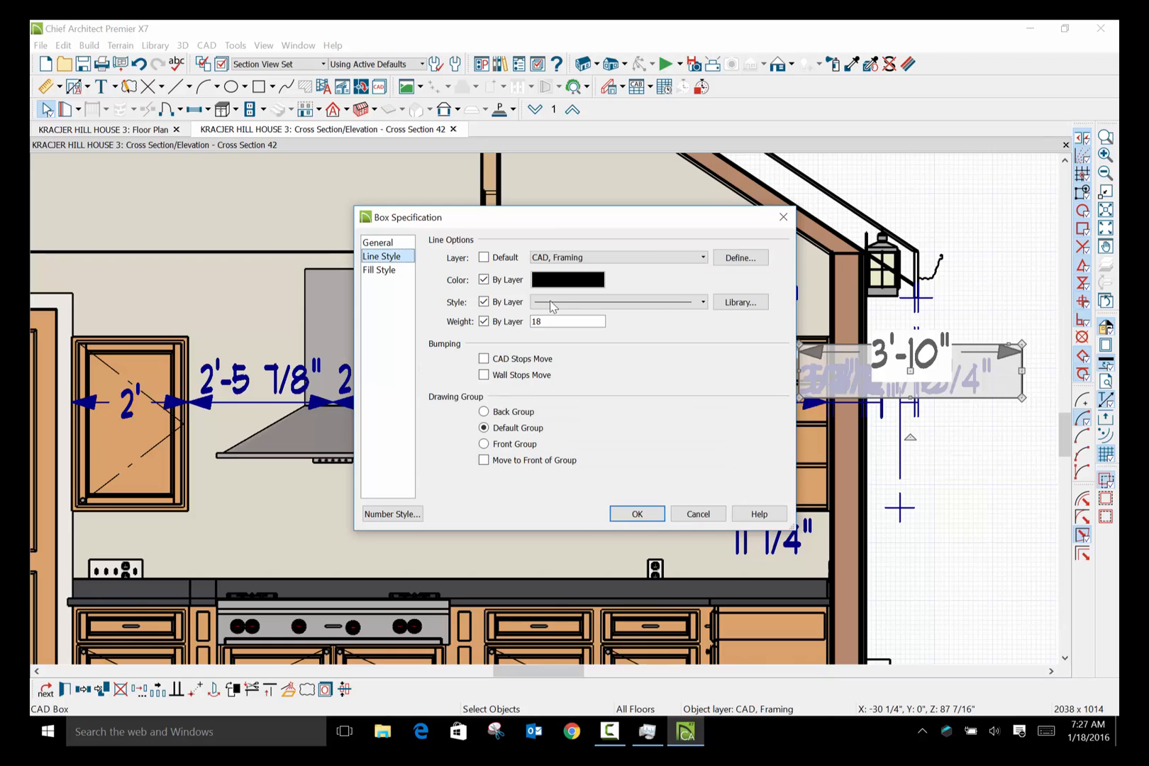
{"action": "left_click", "coordinate": [568, 281]}
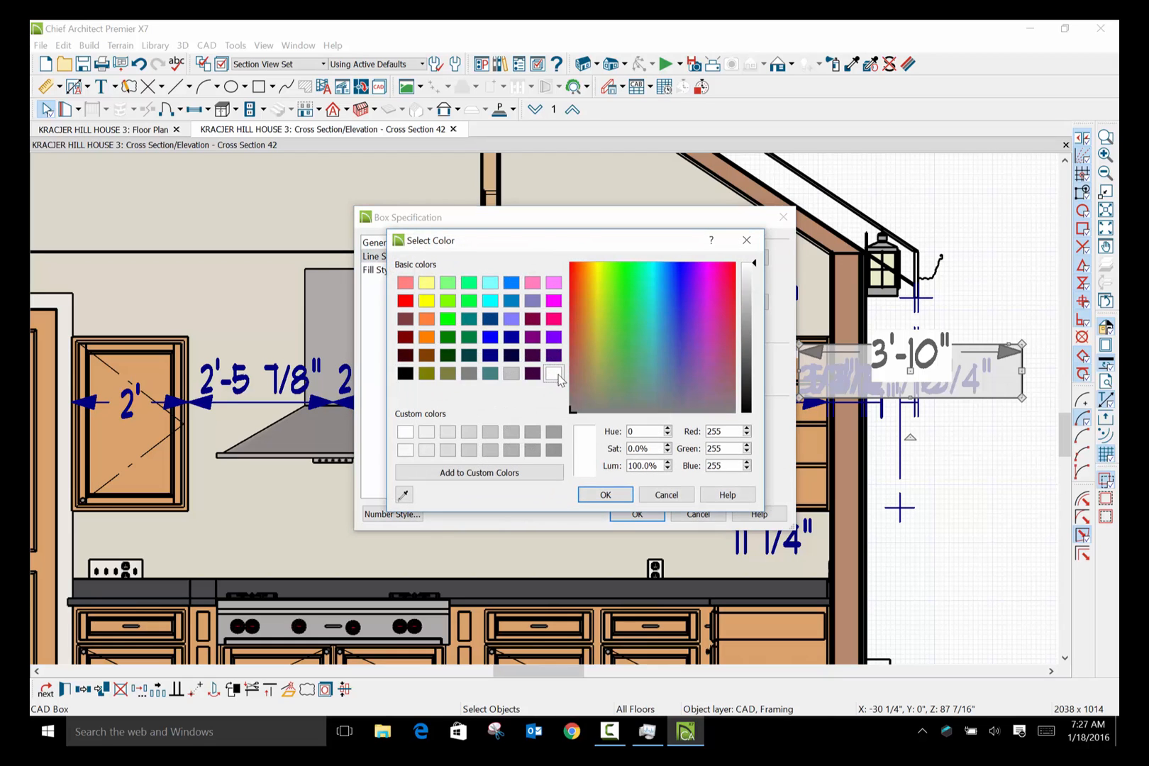
{"action": "left_click", "coordinate": [605, 495]}
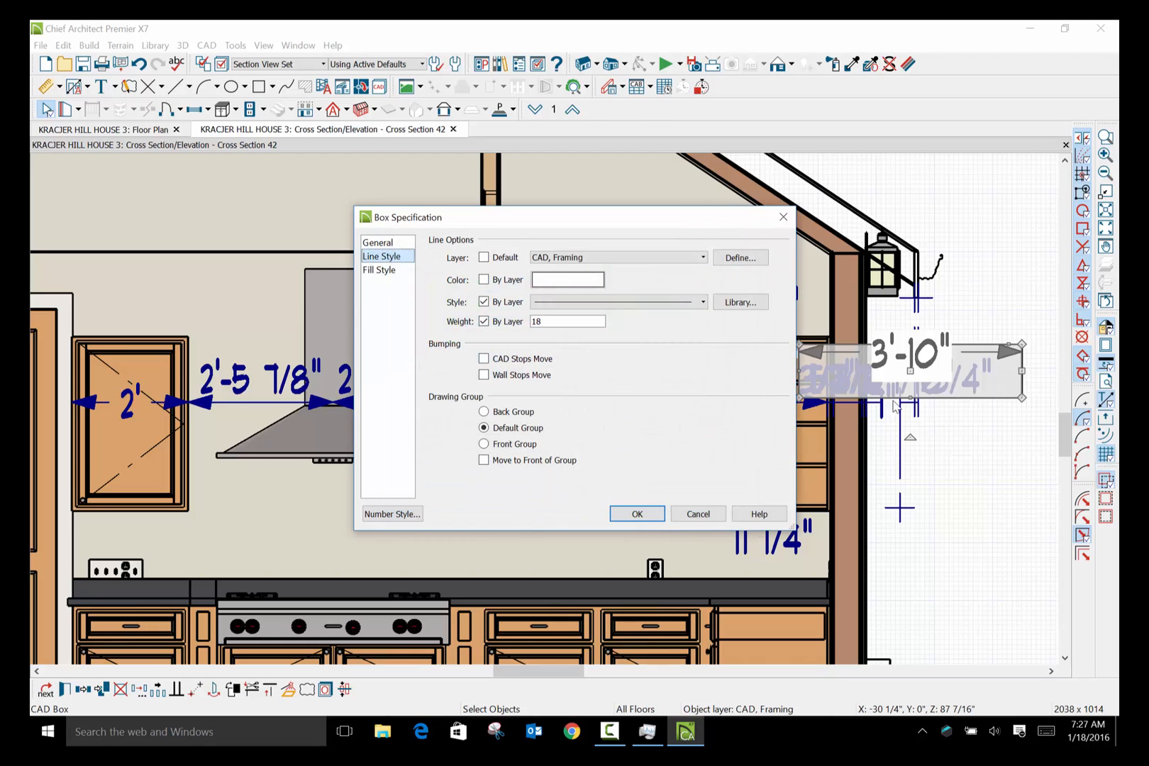
{"action": "left_click", "coordinate": [637, 514]}
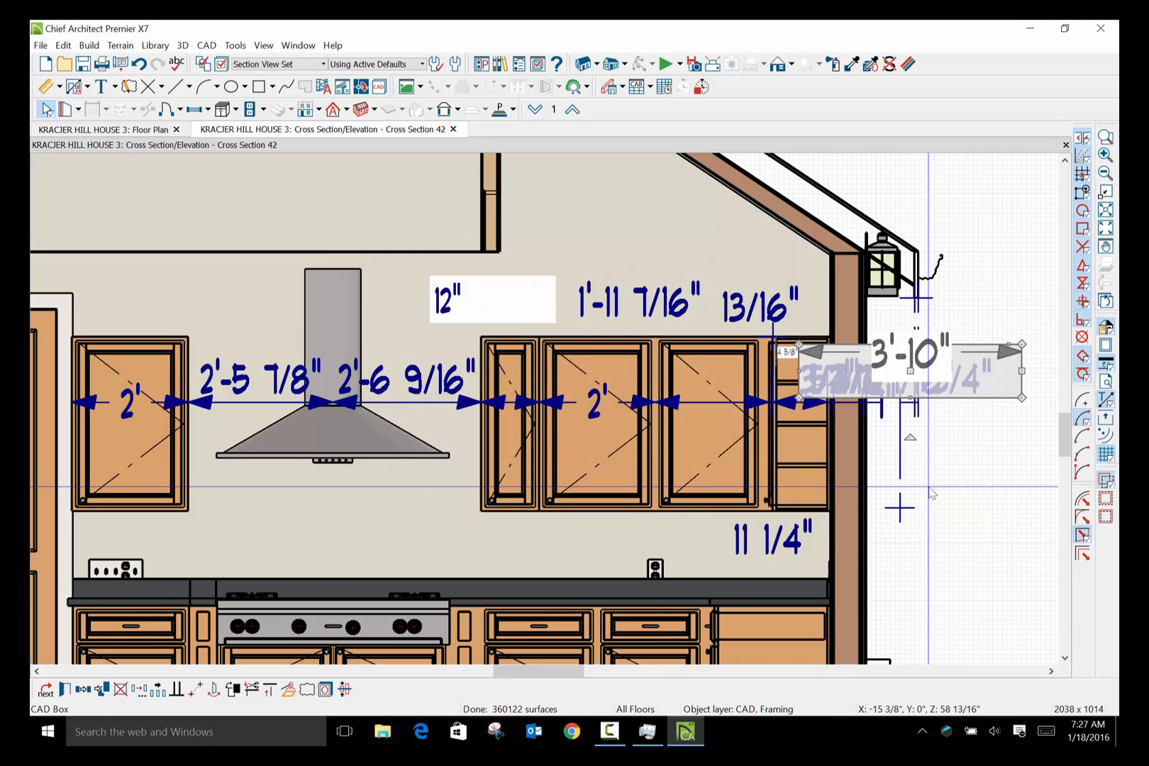
Reselect the masking box and review its line style and drawing group settings.
{"action": "left_click", "coordinate": [864, 362]}
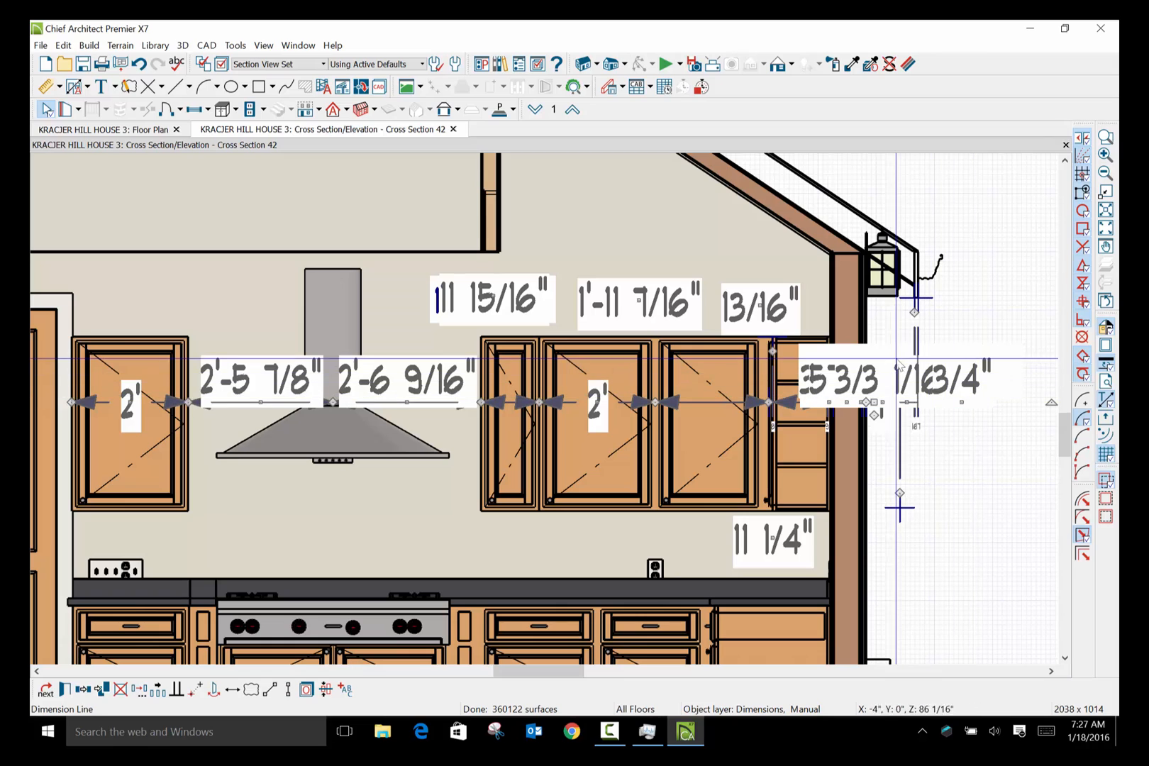
{"action": "left_click", "coordinate": [886, 353]}
{"action": "left_click", "coordinate": [987, 345]}
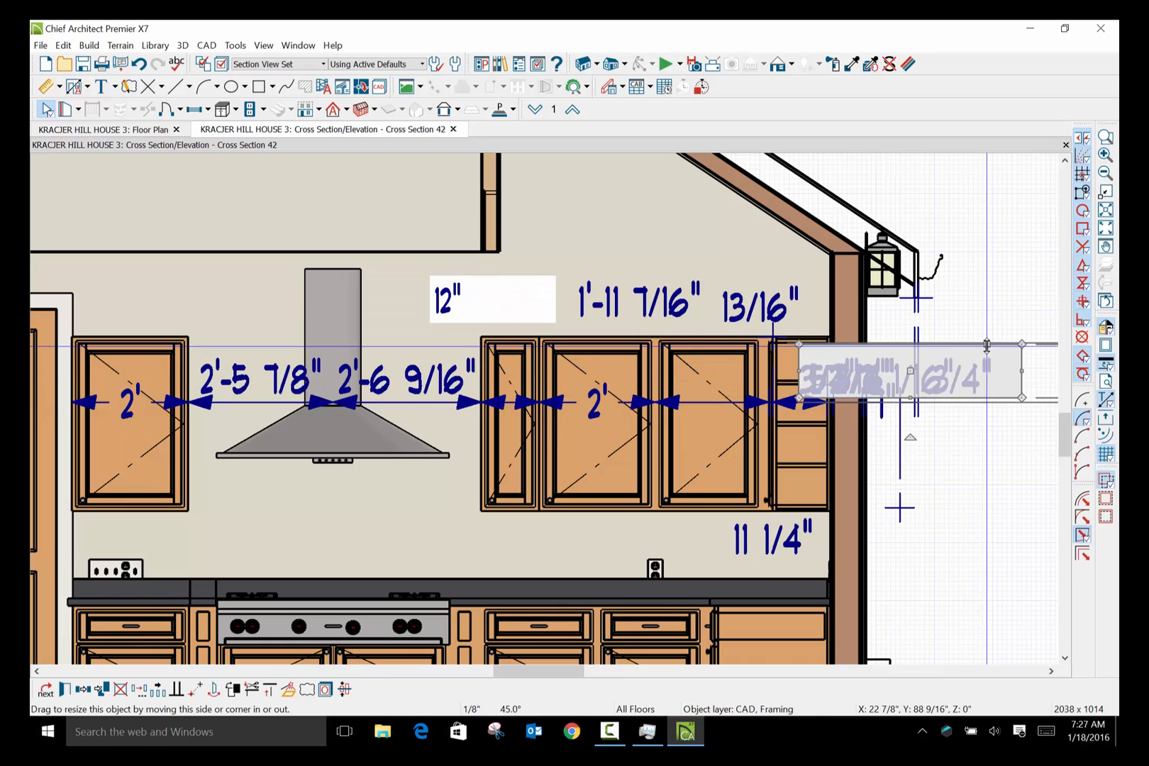
{"action": "left_click", "coordinate": [65, 690]}
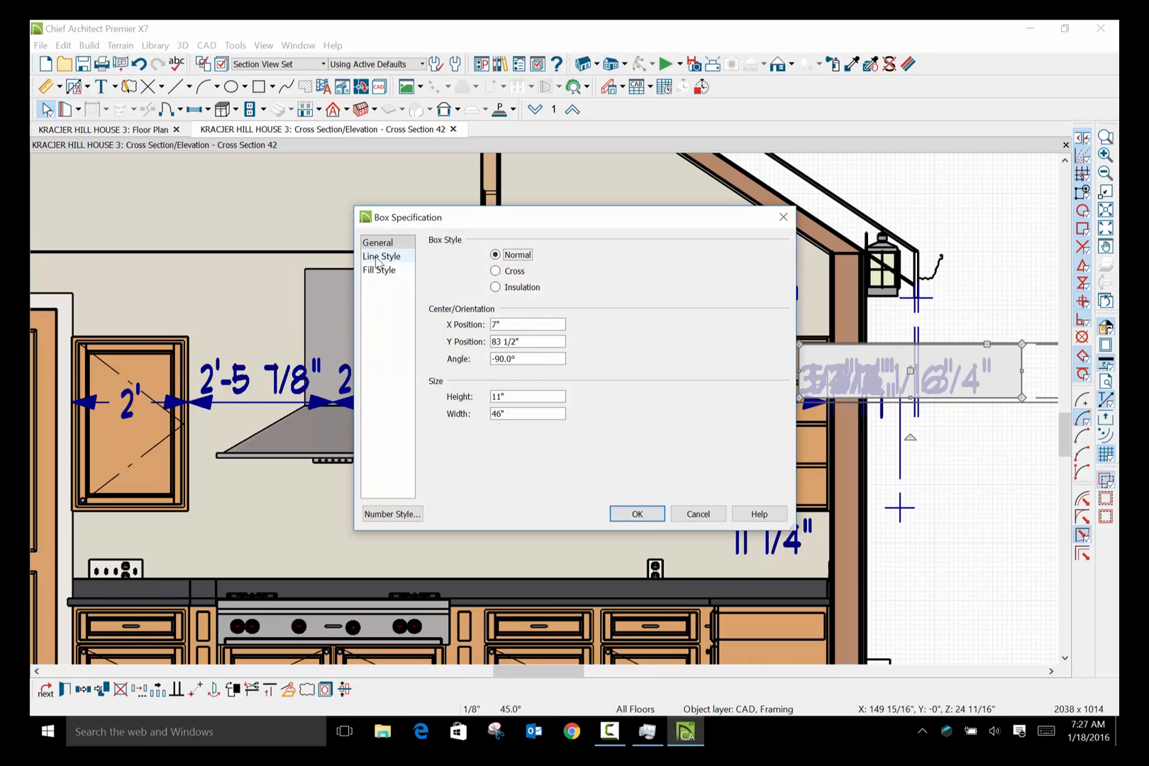
{"action": "left_click", "coordinate": [379, 257]}
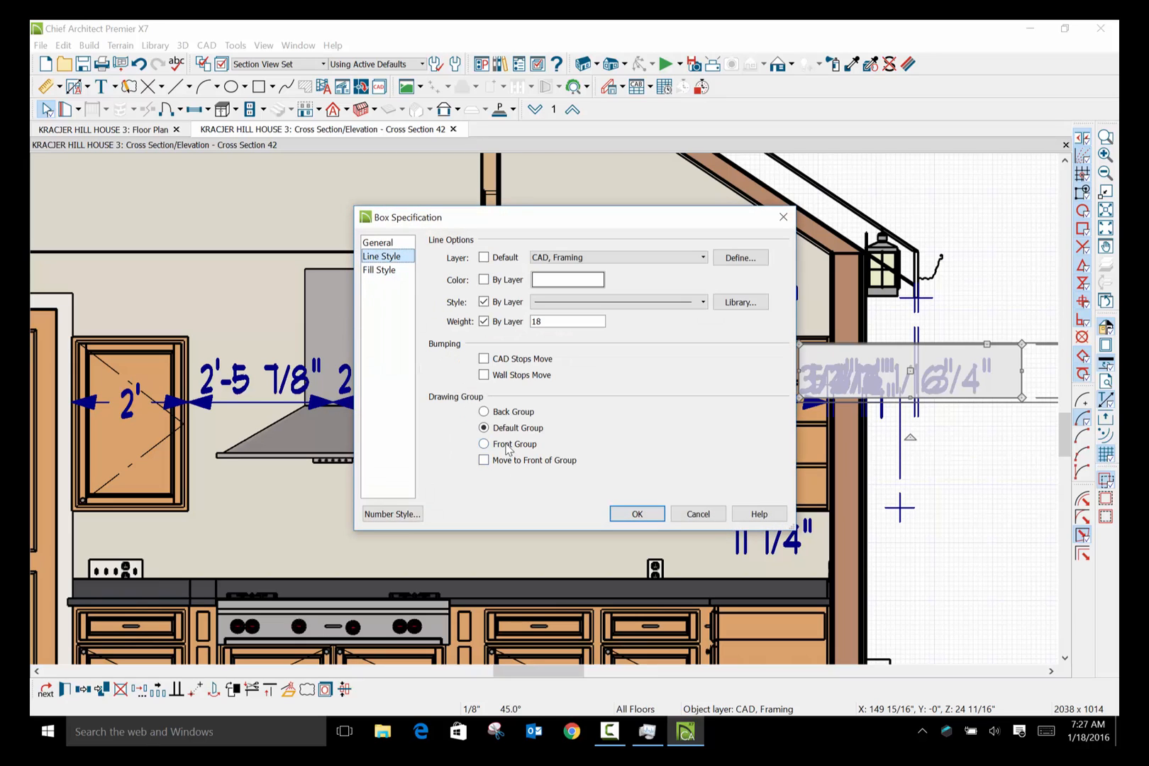
{"action": "left_click", "coordinate": [635, 520]}
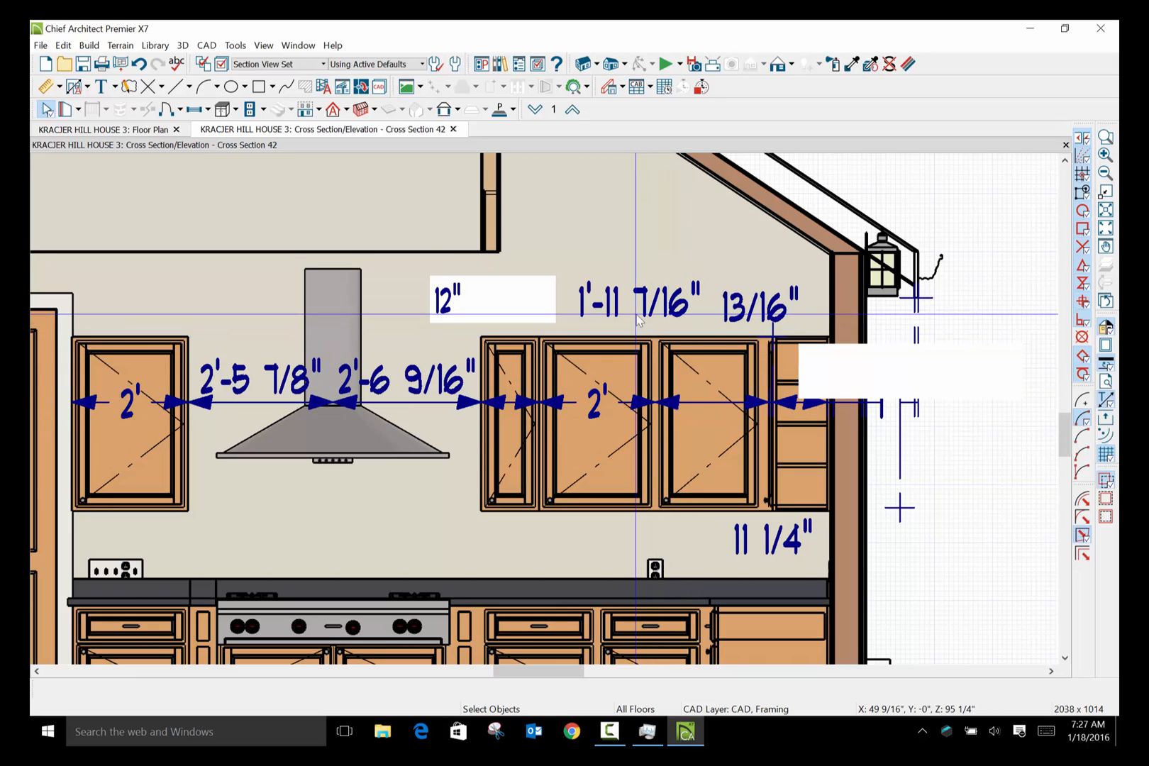
Place a copy of the white masking box over the 1'-11 7/16" and 13/16" dimension numbers above the wall cabinets.
{"action": "left_click", "coordinate": [940, 388]}
{"action": "left_click", "coordinate": [896, 367]}
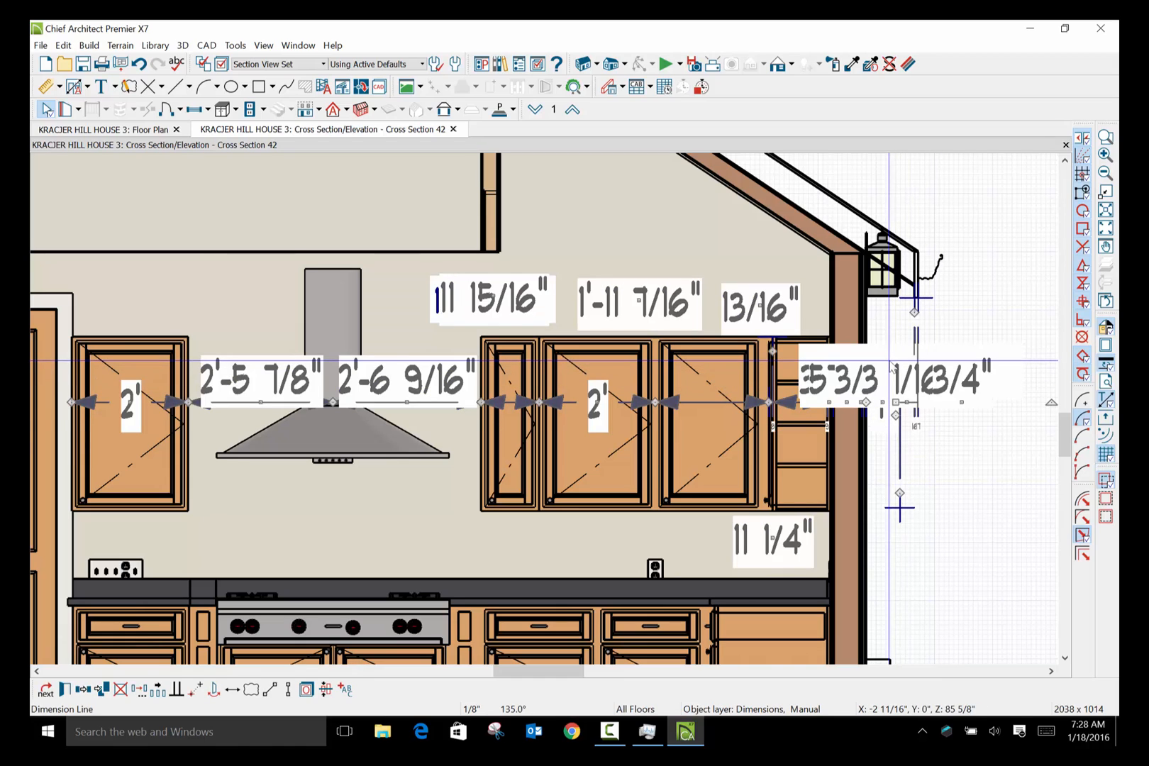
{"action": "left_click", "coordinate": [897, 373]}
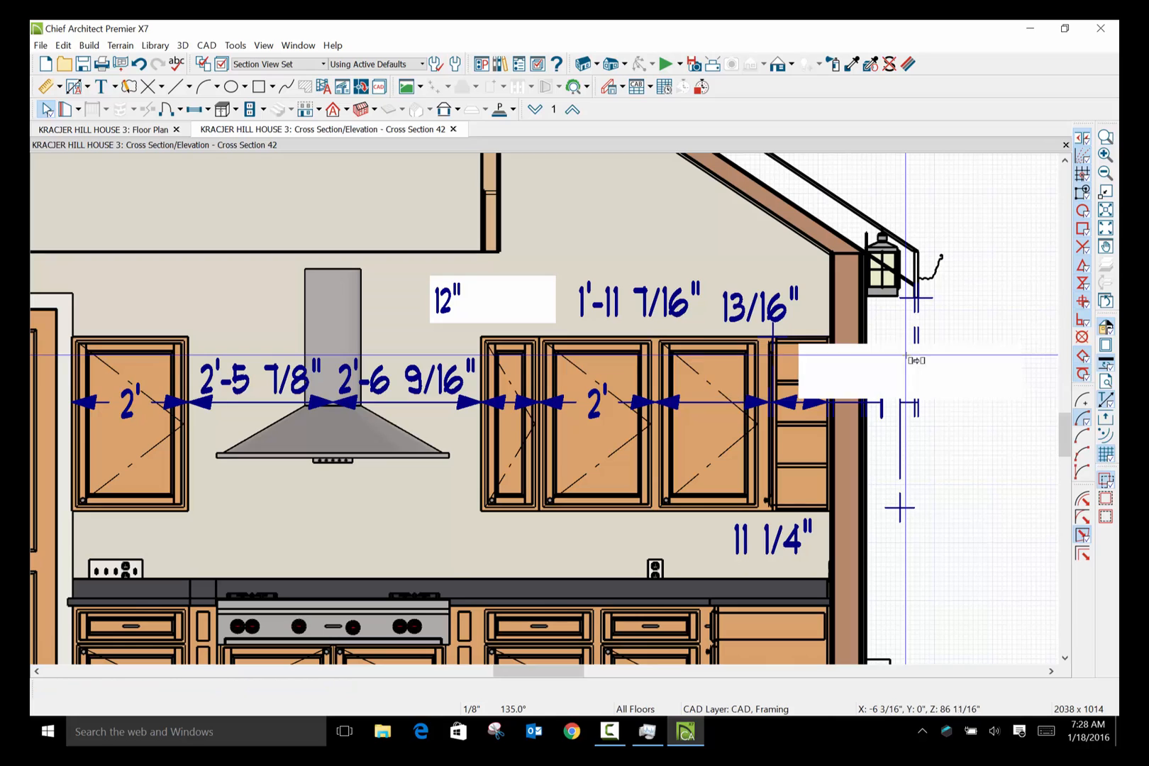
{"action": "key", "text": "Escape"}
{"action": "left_click", "coordinate": [670, 298]}
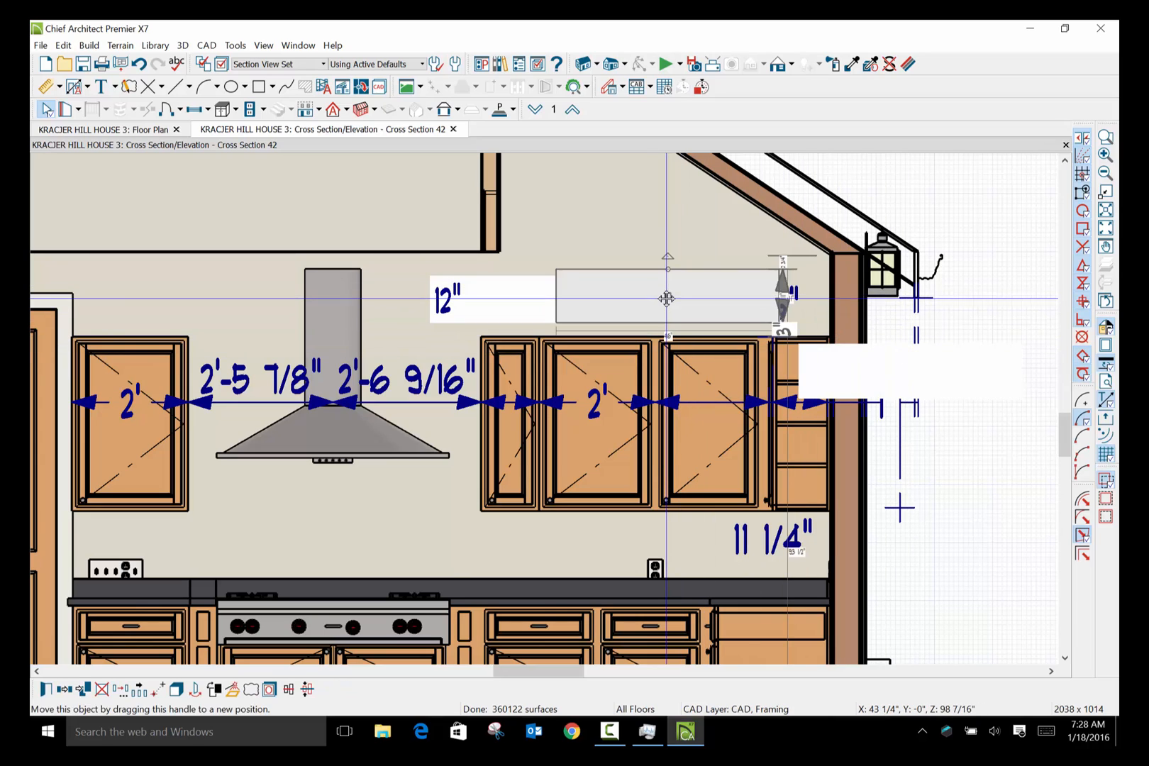
{"action": "left_click_drag", "start_coordinate": [666, 296], "coordinate": [680, 300]}
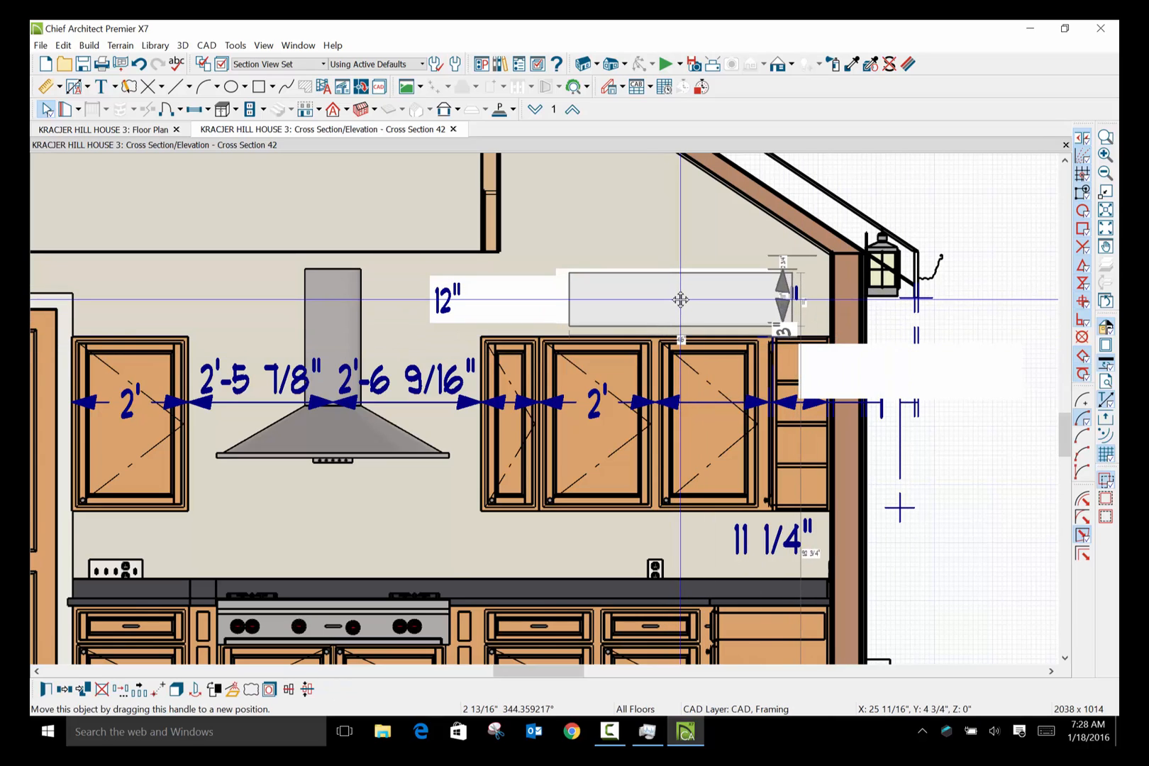
{"action": "left_click", "coordinate": [684, 243]}
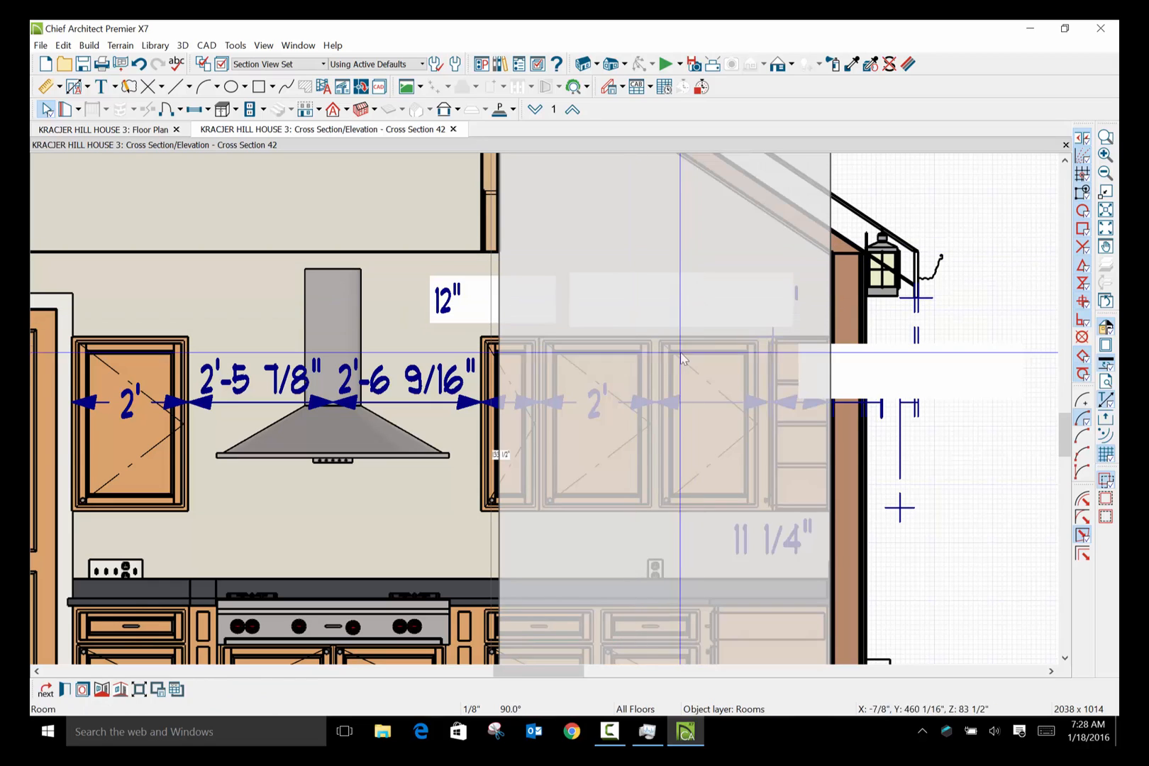
{"action": "left_click", "coordinate": [1001, 487]}
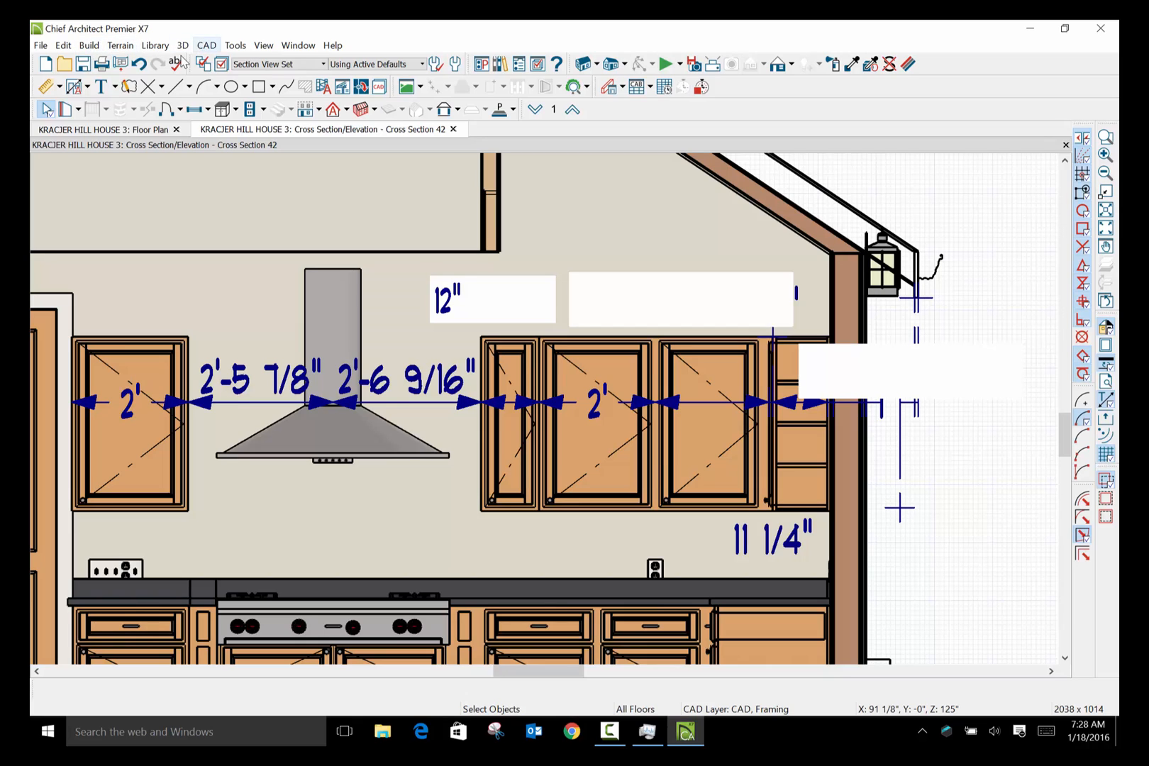
Add a text label reading 2' on the wall cabinet beside the open shelves.
{"action": "left_click", "coordinate": [116, 86]}
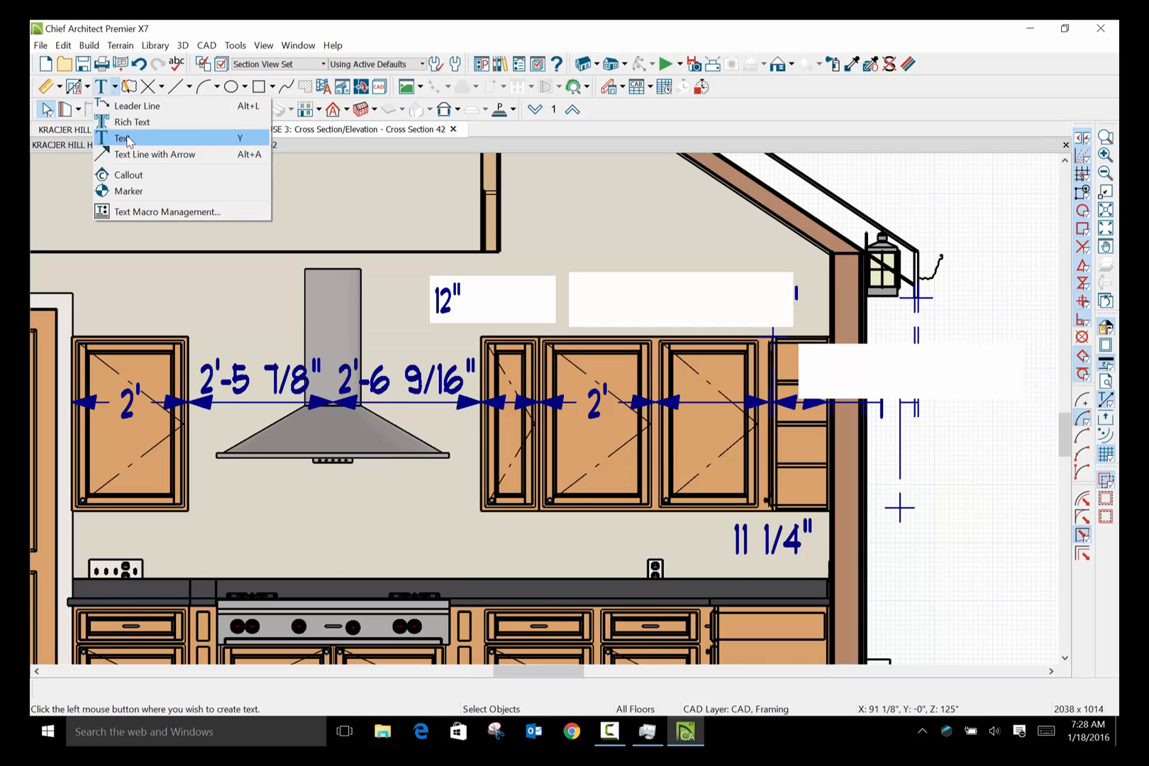
{"action": "left_click", "coordinate": [131, 135]}
{"action": "left_click", "coordinate": [691, 360]}
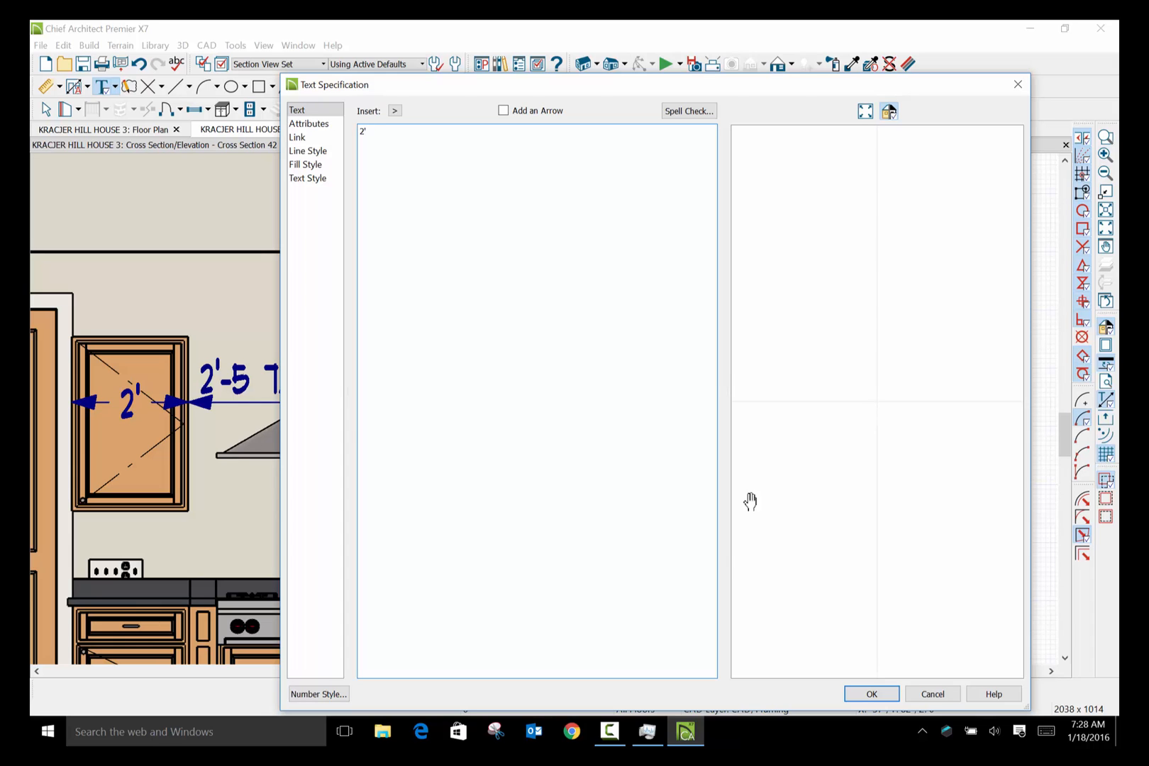
{"action": "left_click", "coordinate": [872, 694]}
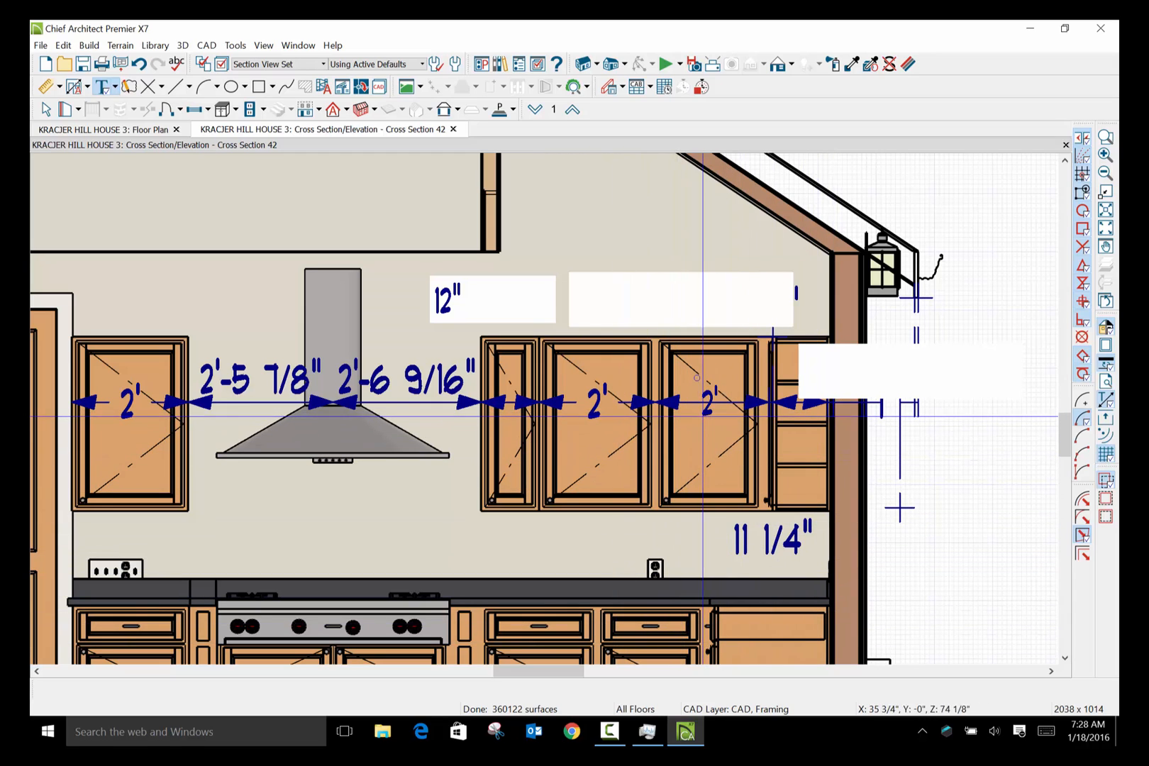
Set the new 2' label's character height to 6" and nudge it in line with the neighboring cabinet's 2' dimension.
{"action": "double_click", "coordinate": [707, 404]}
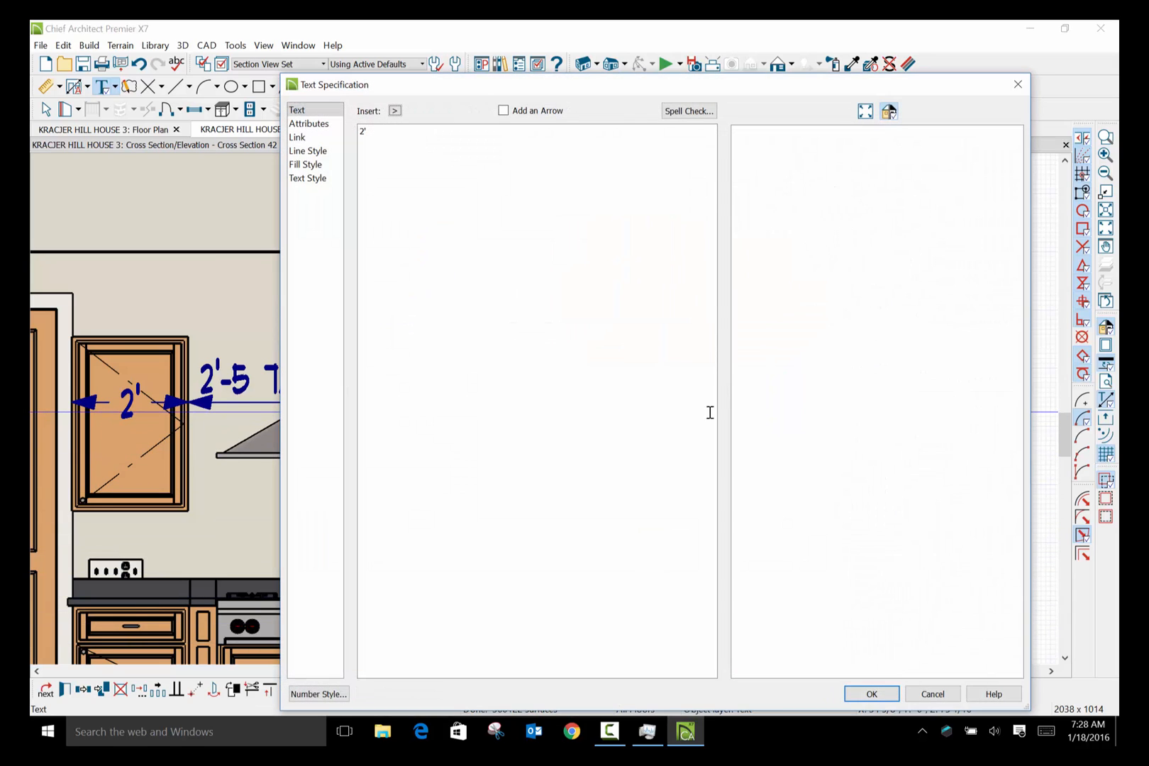
{"action": "left_click", "coordinate": [309, 178]}
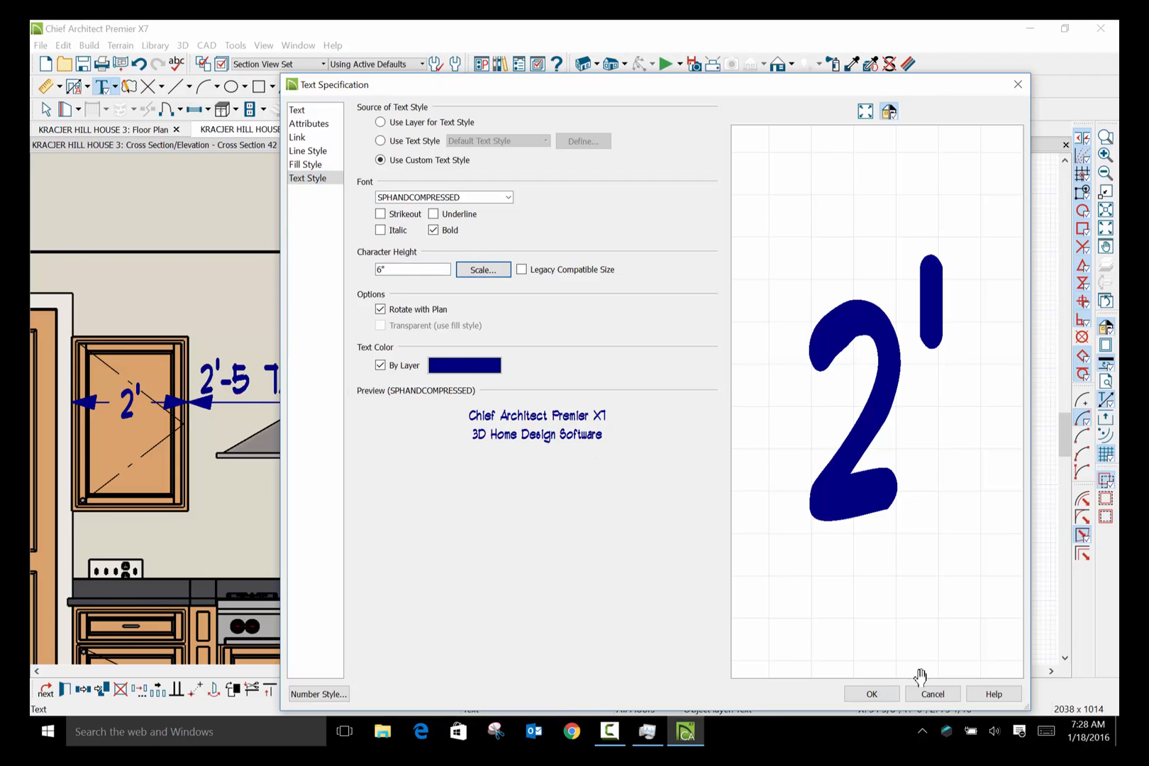
{"action": "left_click", "coordinate": [873, 693]}
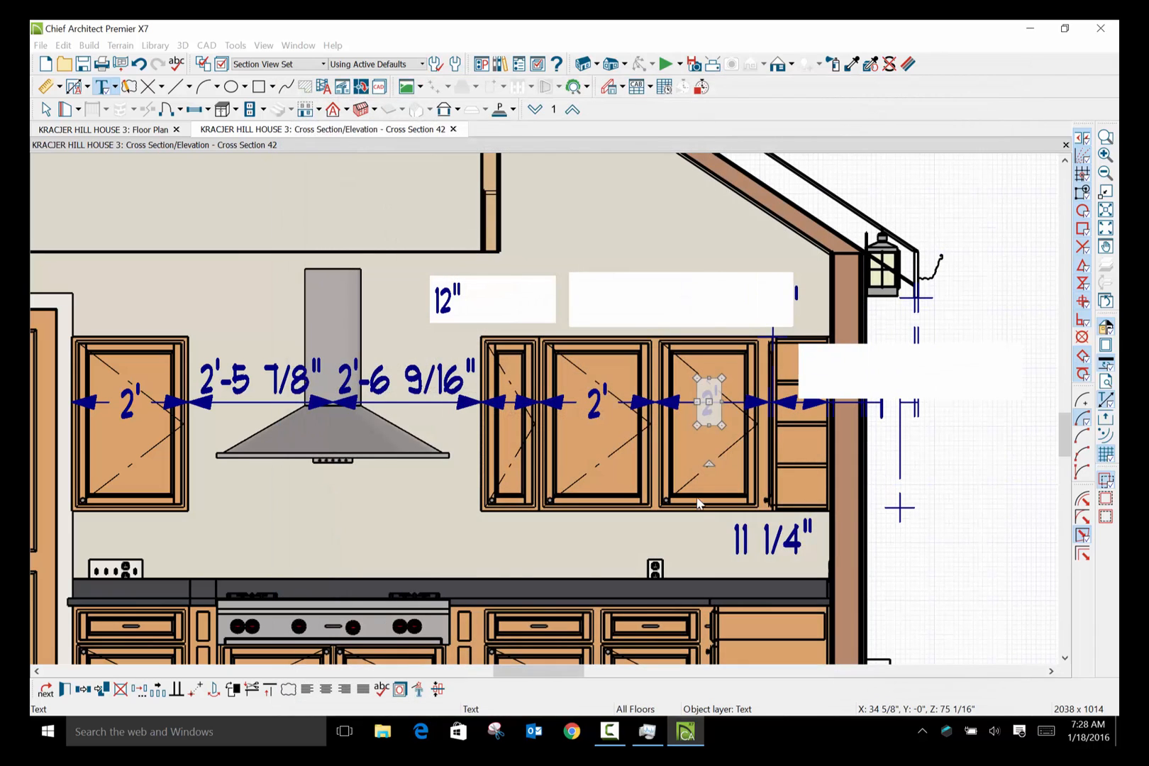
{"action": "key", "text": "Escape"}
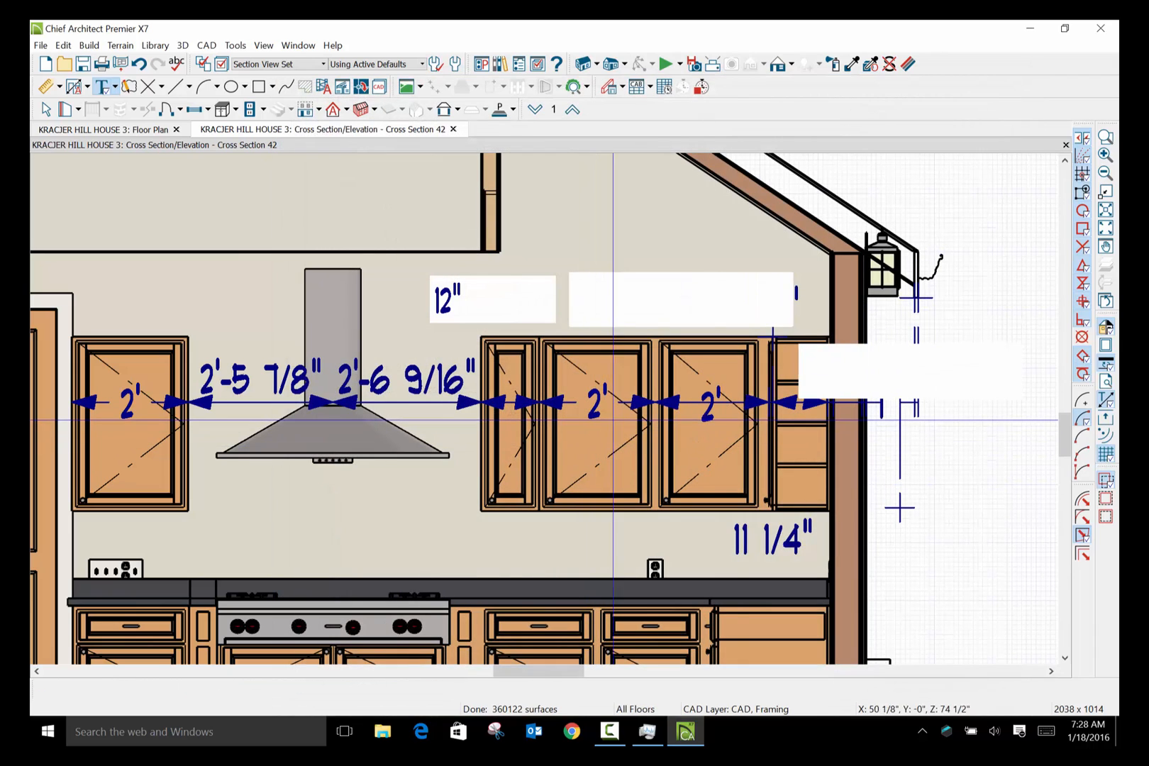
{"action": "left_click", "coordinate": [711, 421]}
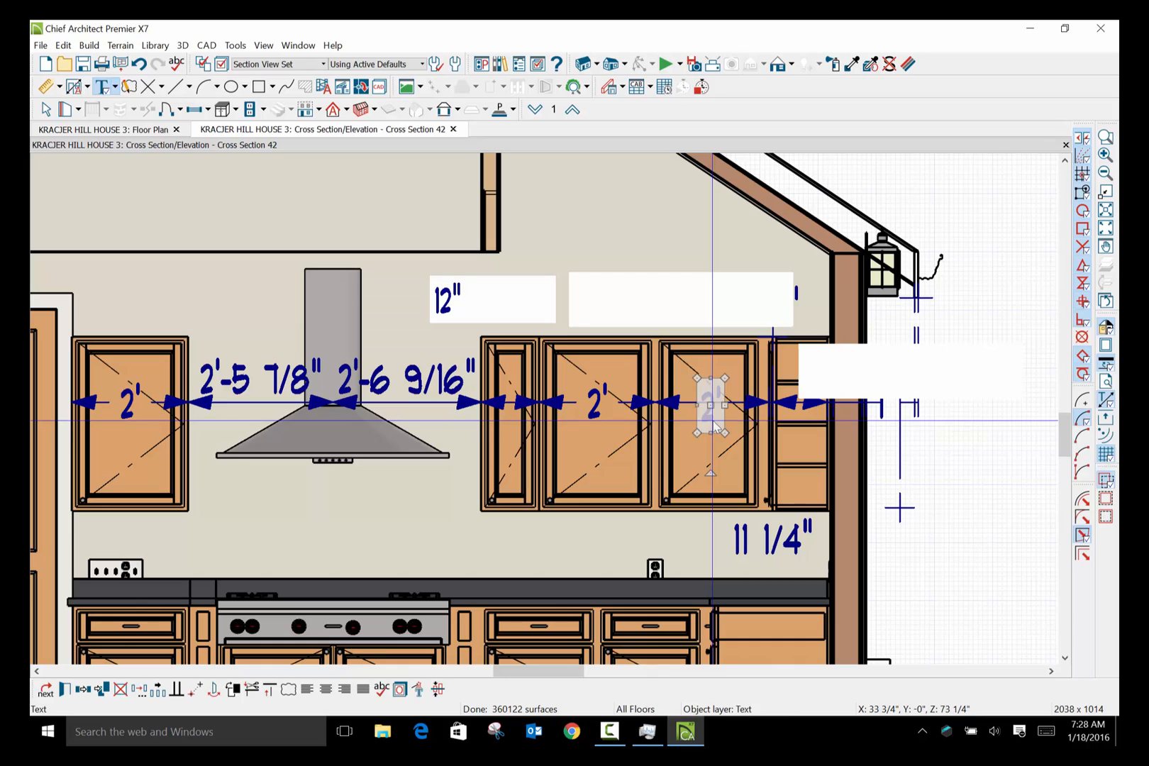
{"action": "left_click_drag", "start_coordinate": [710, 405], "coordinate": [711, 406]}
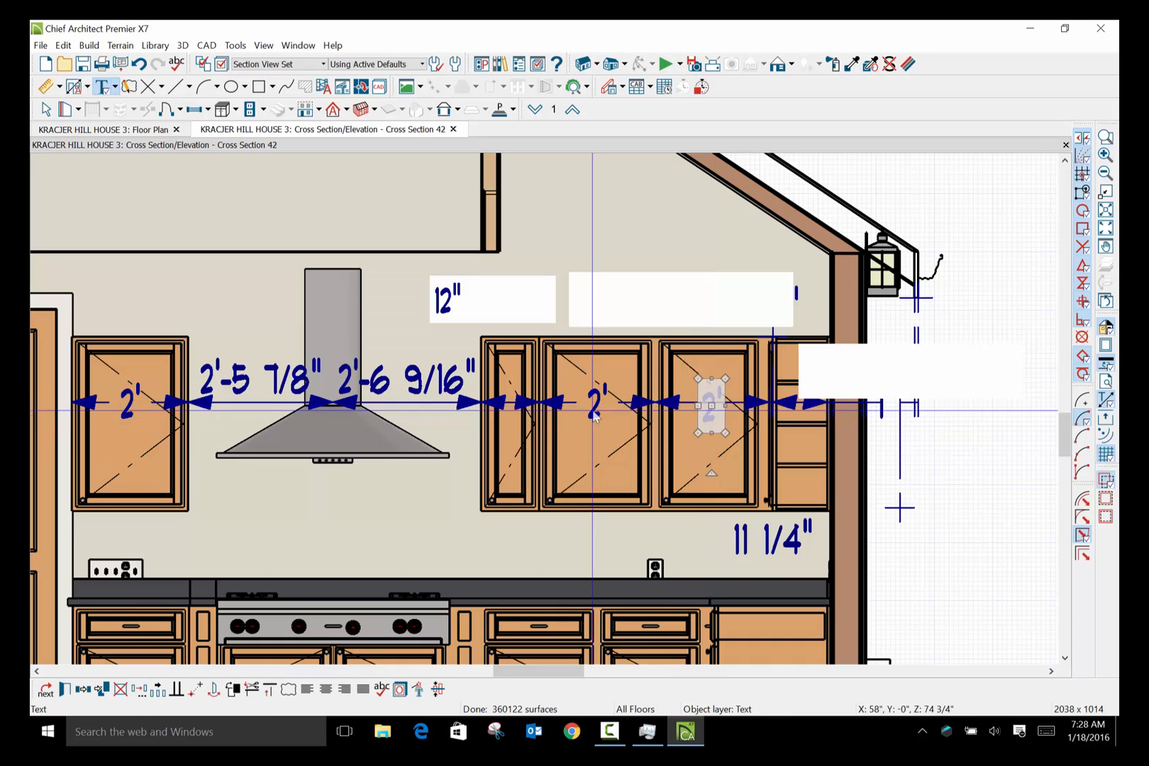
Give the new 2' label a solid white fill and deselect it.
{"action": "left_click", "coordinate": [66, 691]}
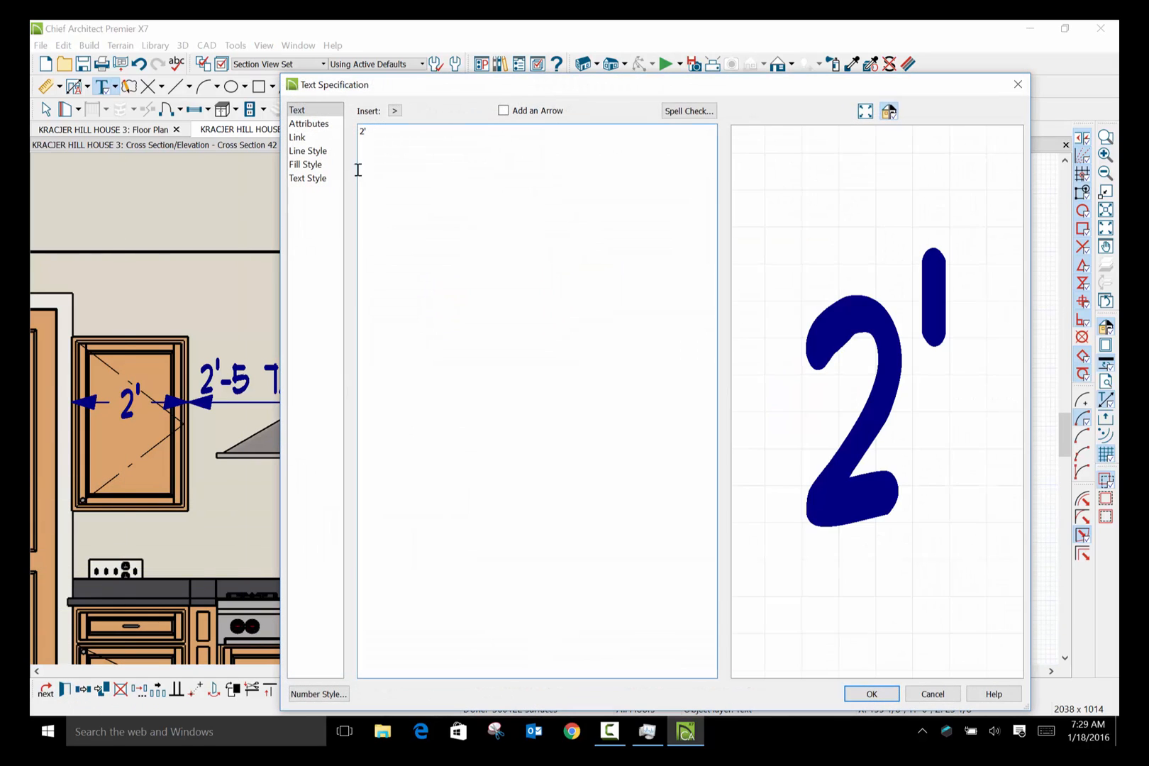
{"action": "left_click", "coordinate": [303, 166]}
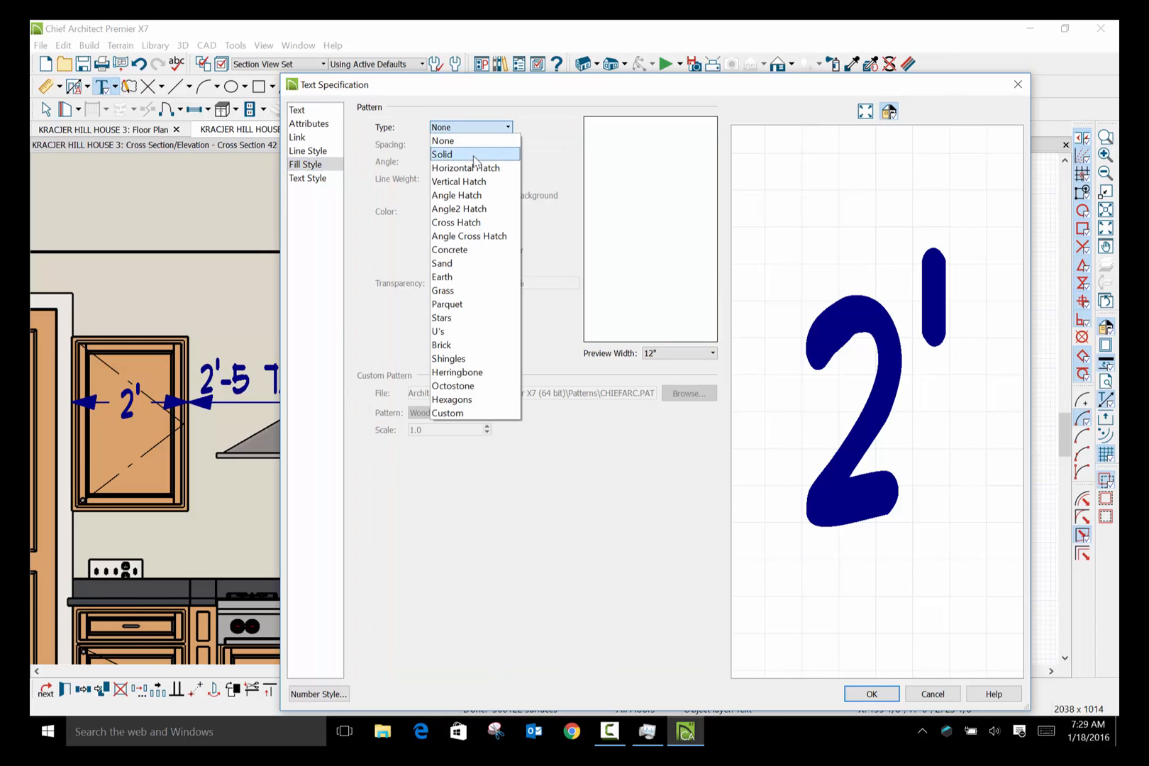
{"action": "left_click", "coordinate": [454, 154]}
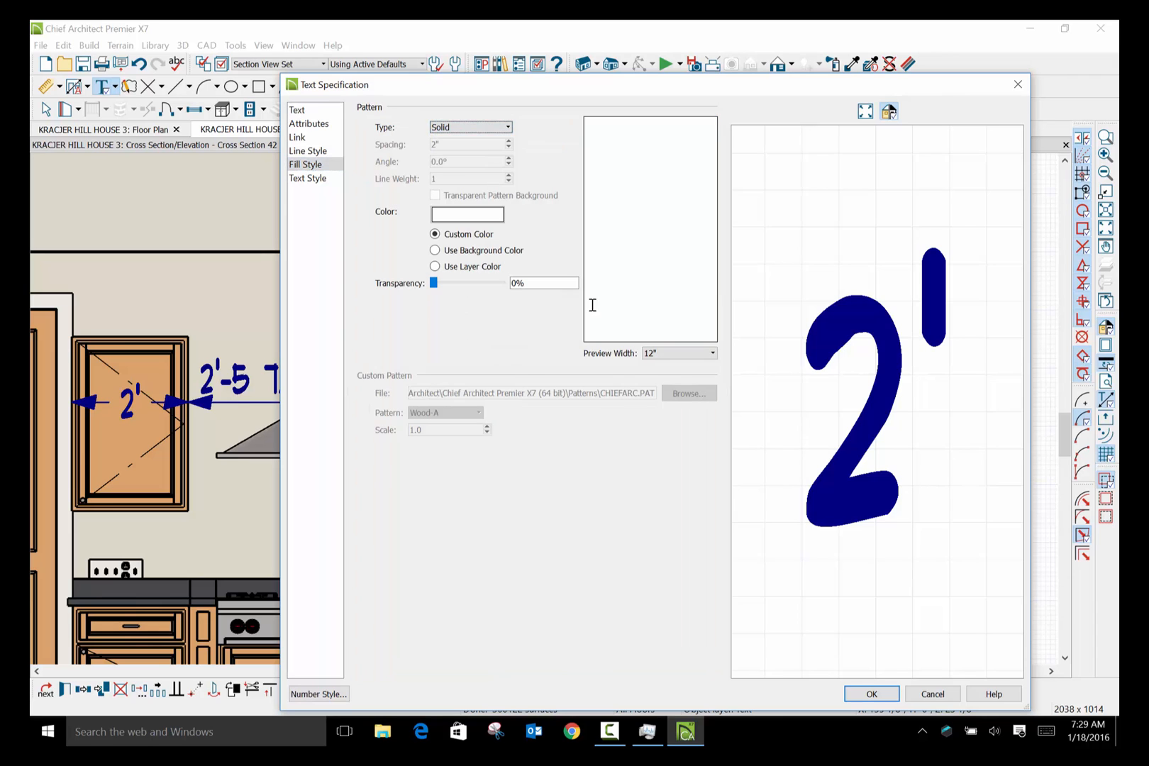
{"action": "left_click", "coordinate": [872, 694]}
{"action": "left_click", "coordinate": [948, 554]}
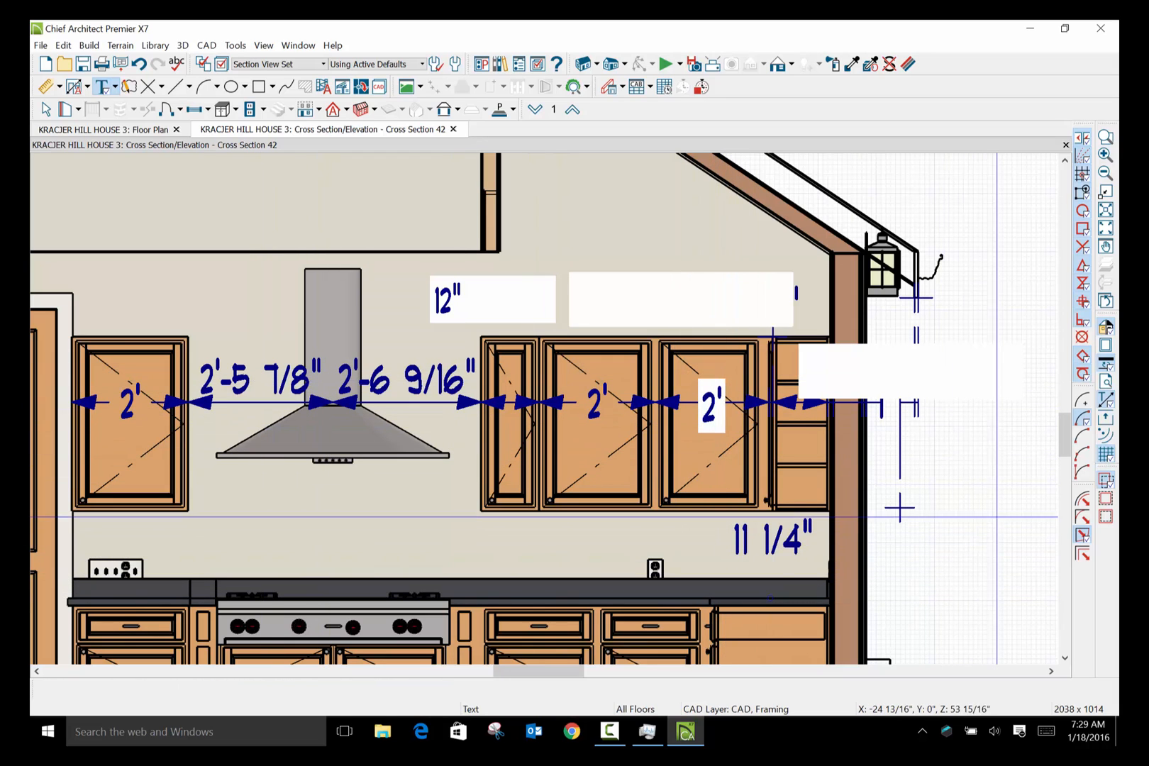
{"action": "scroll", "coordinate": [1002, 470], "scroll_direction": "down", "scroll_amount": 3}
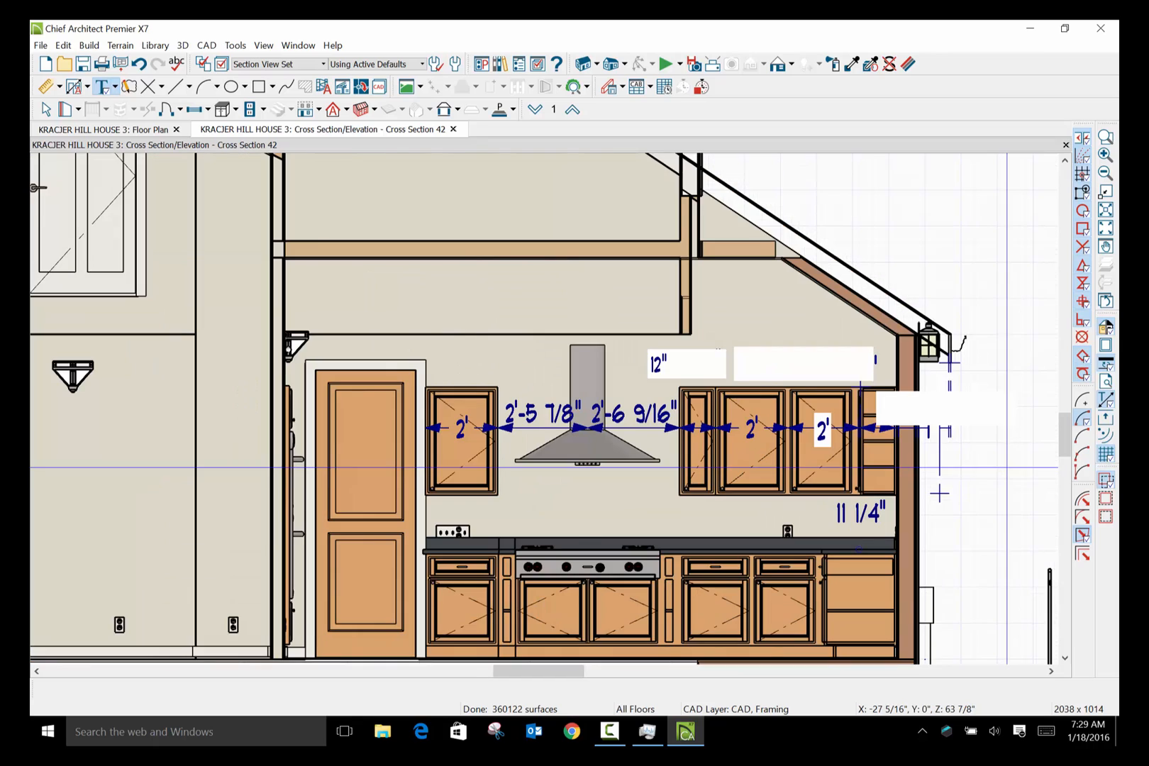
{"action": "scroll", "coordinate": [700, 575], "scroll_direction": "up", "scroll_amount": 2}
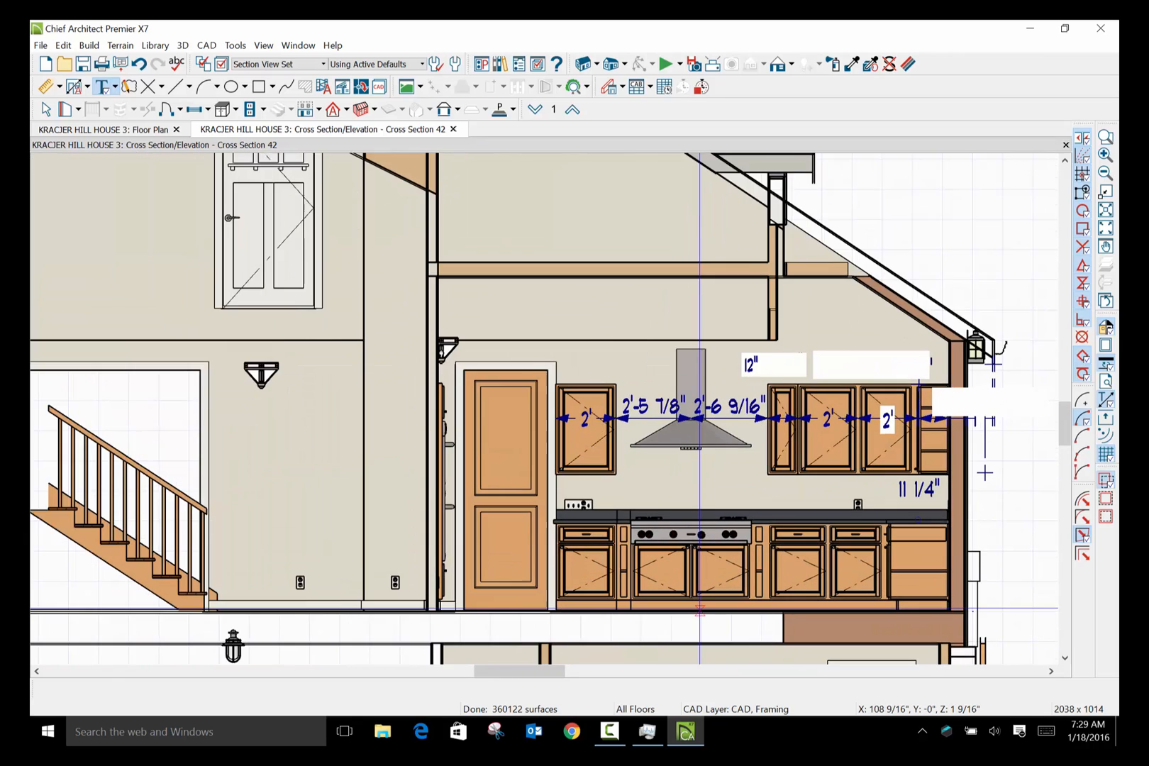
{"action": "left_click", "coordinate": [1051, 671]}
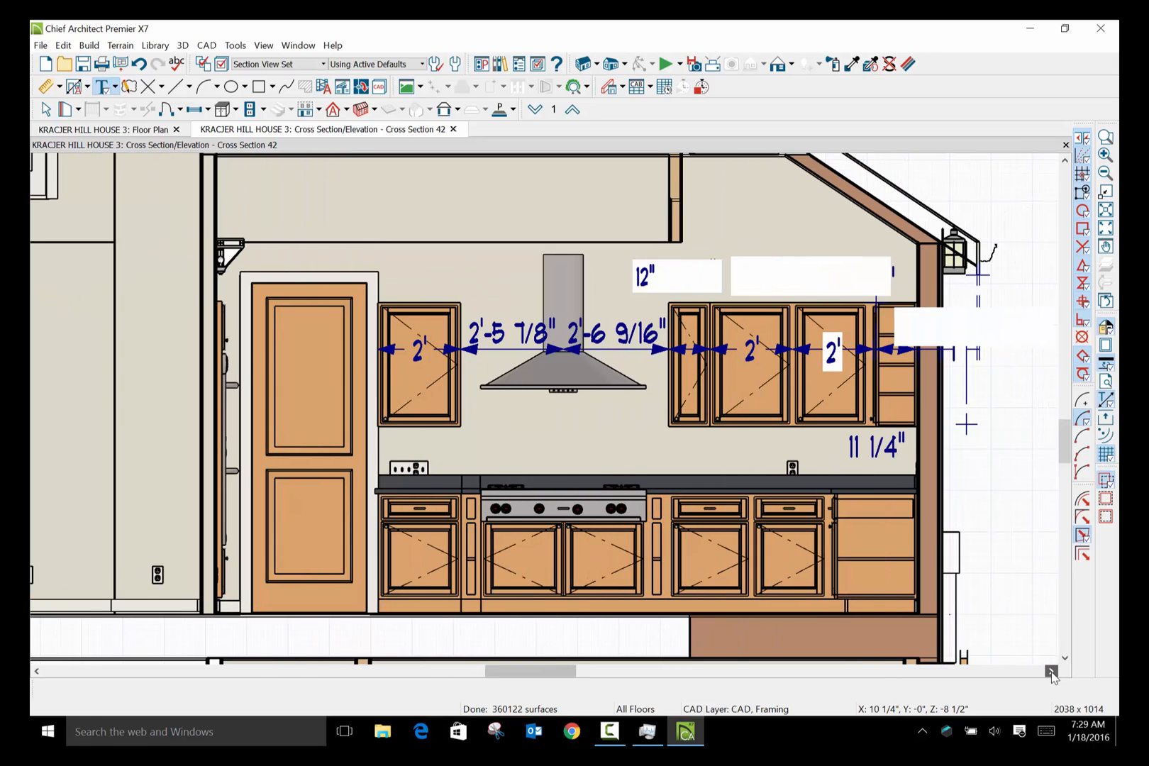
Draw a rectangular polyline solid about 1'-10" wide on the wall above the masked wall cabinet dimensions.
{"action": "left_click", "coordinate": [1064, 658]}
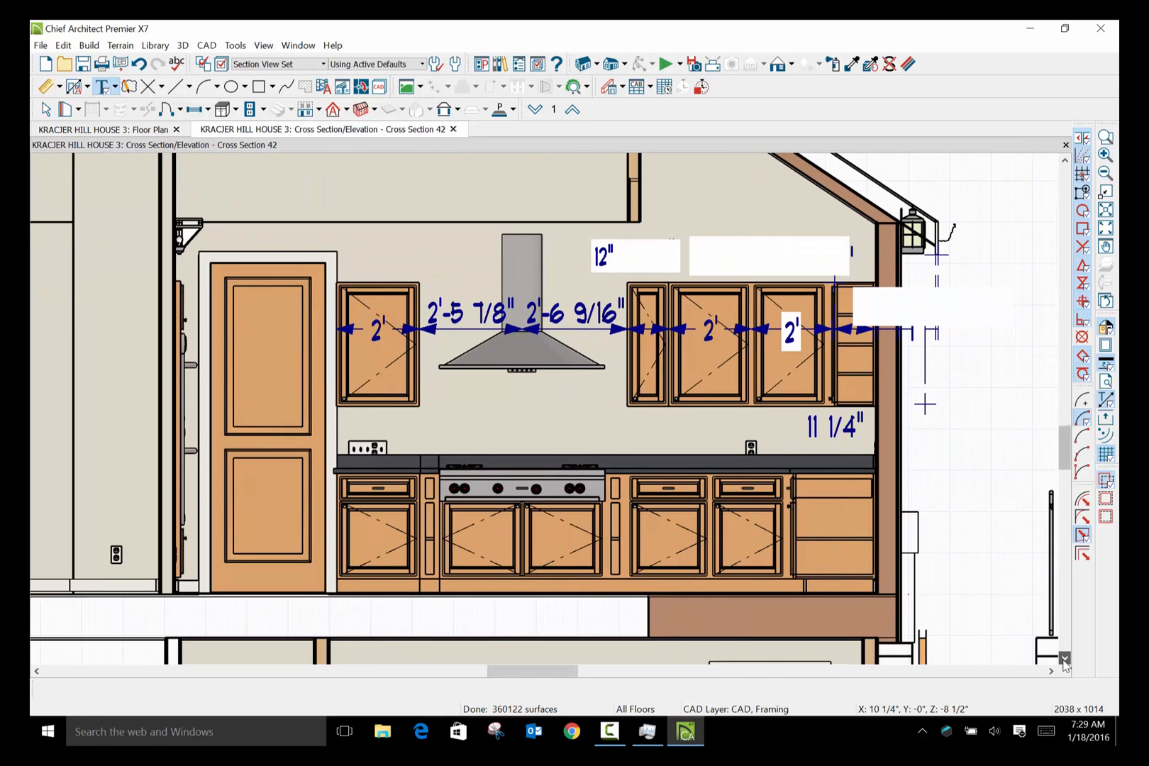
{"action": "scroll", "coordinate": [1060, 660], "scroll_direction": "down", "scroll_amount": 3}
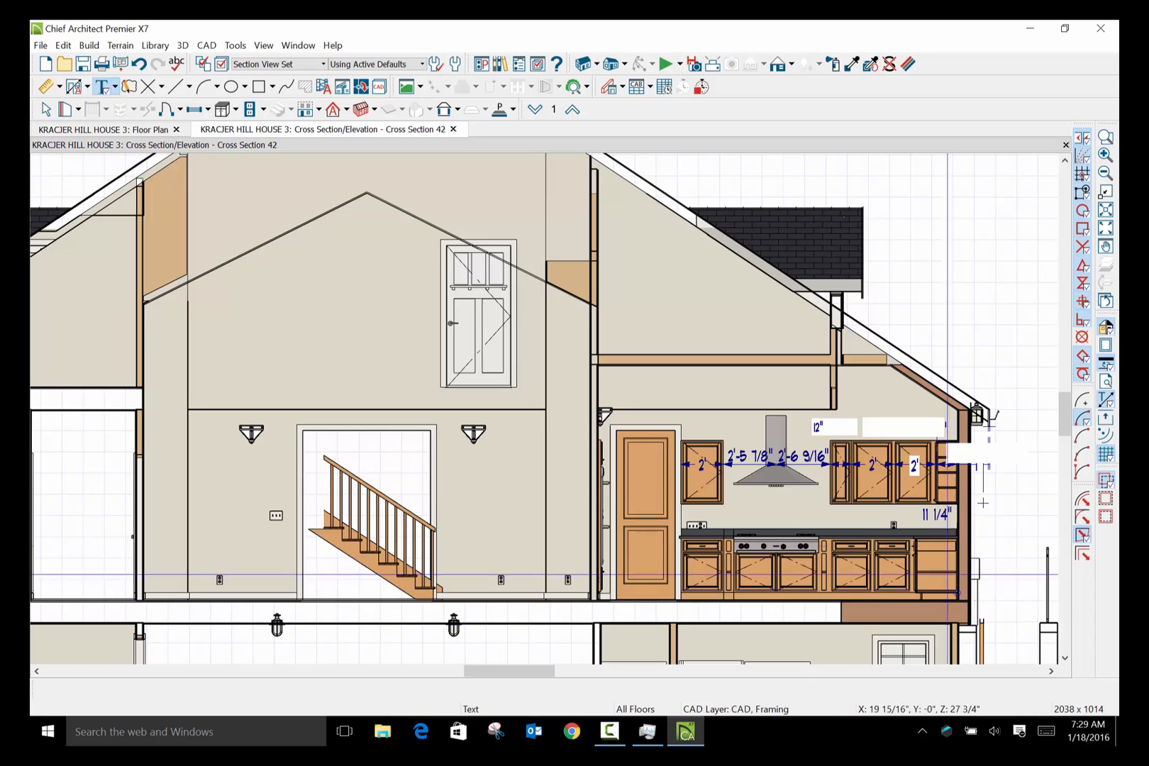
{"action": "scroll", "coordinate": [849, 440], "scroll_direction": "up", "scroll_amount": 2}
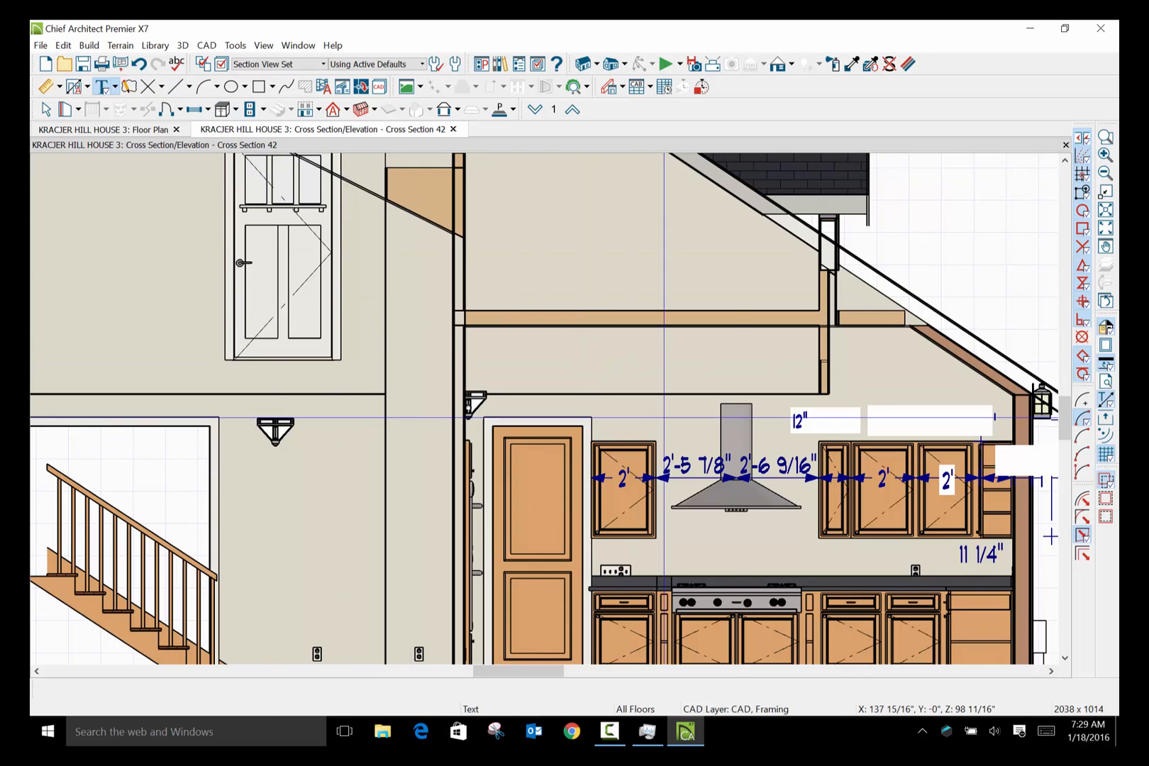
{"action": "scroll", "coordinate": [699, 420], "scroll_direction": "up", "scroll_amount": 1}
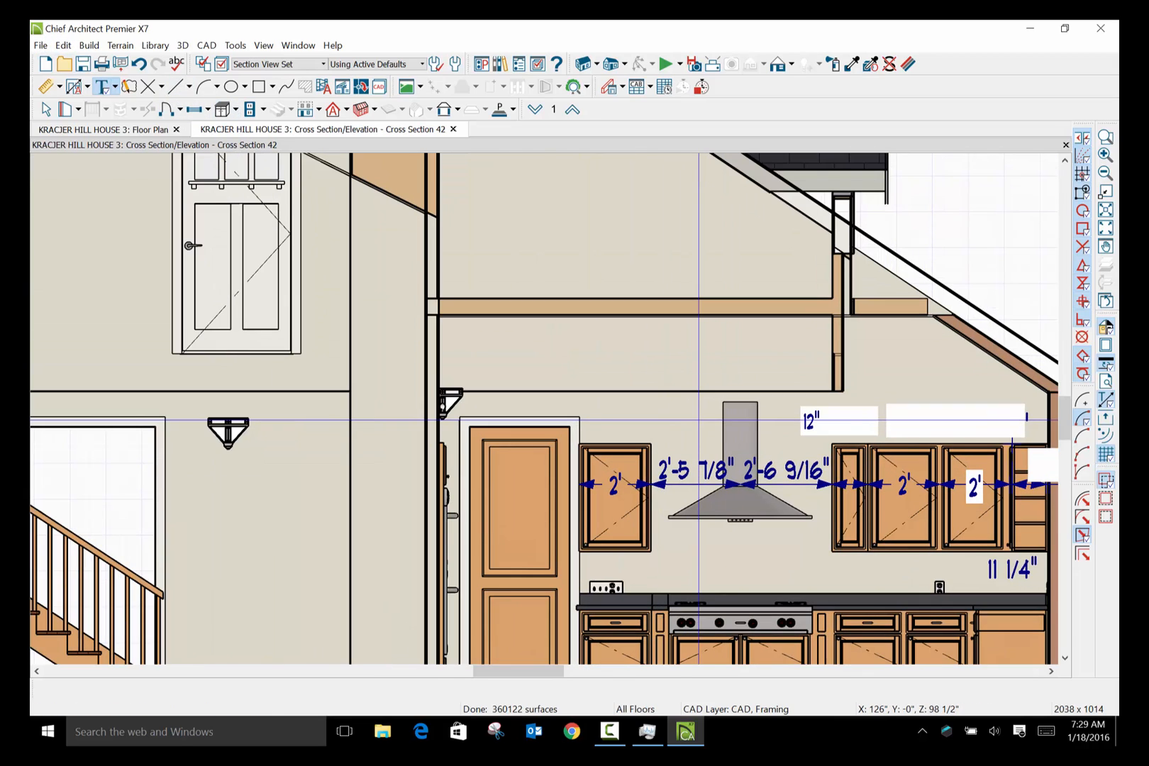
{"action": "left_click", "coordinate": [1051, 670]}
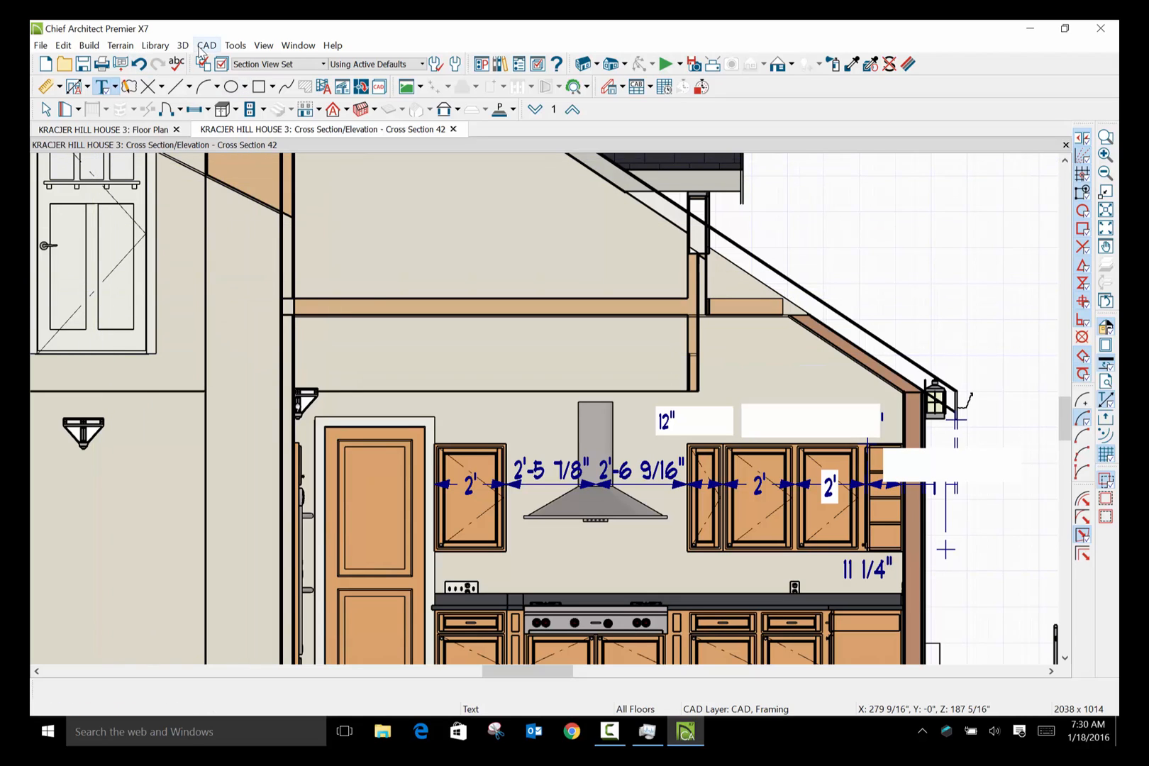
{"action": "left_click", "coordinate": [88, 45]}
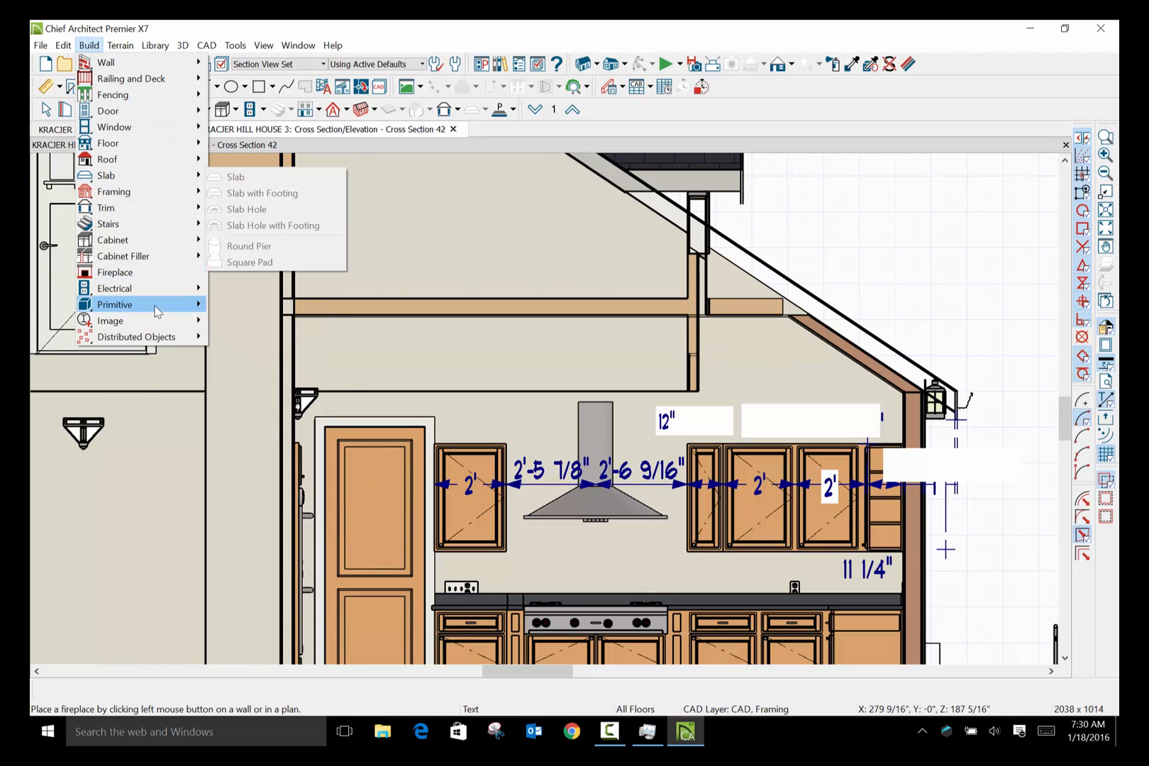
{"action": "mouse_move", "coordinate": [153, 306]}
{"action": "left_click", "coordinate": [254, 306]}
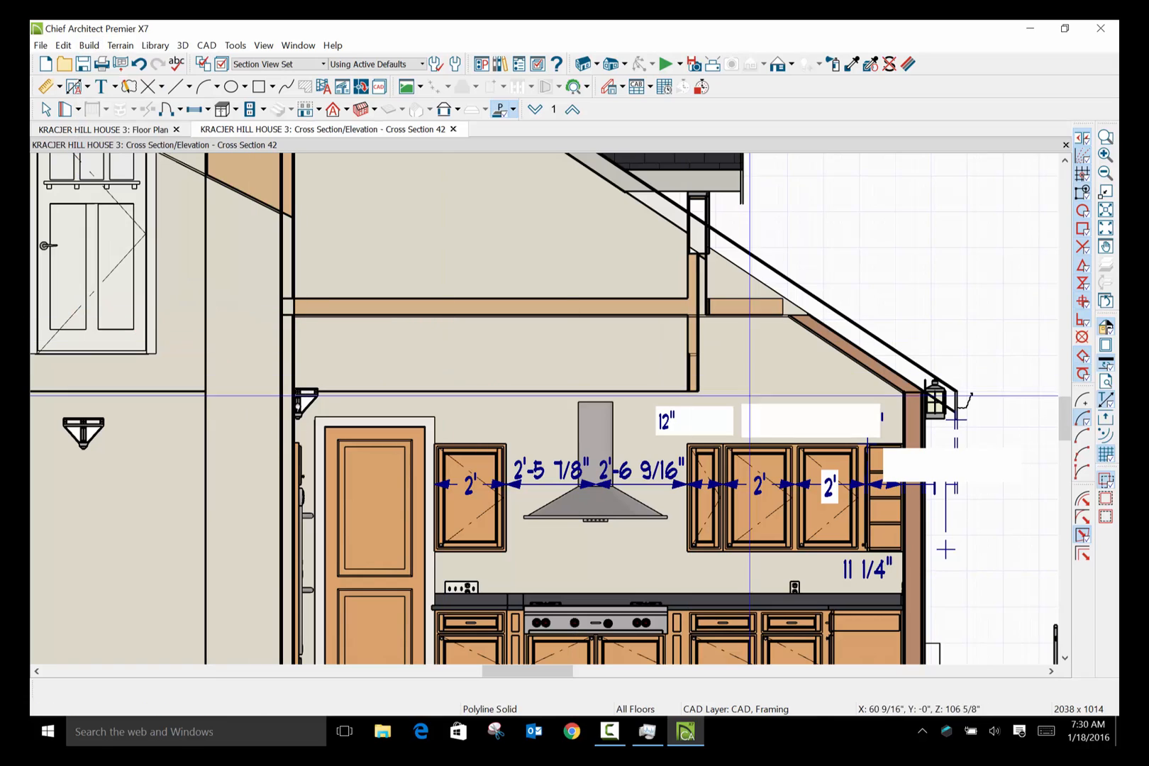
{"action": "left_click_drag", "start_coordinate": [752, 389], "coordinate": [817, 349]}
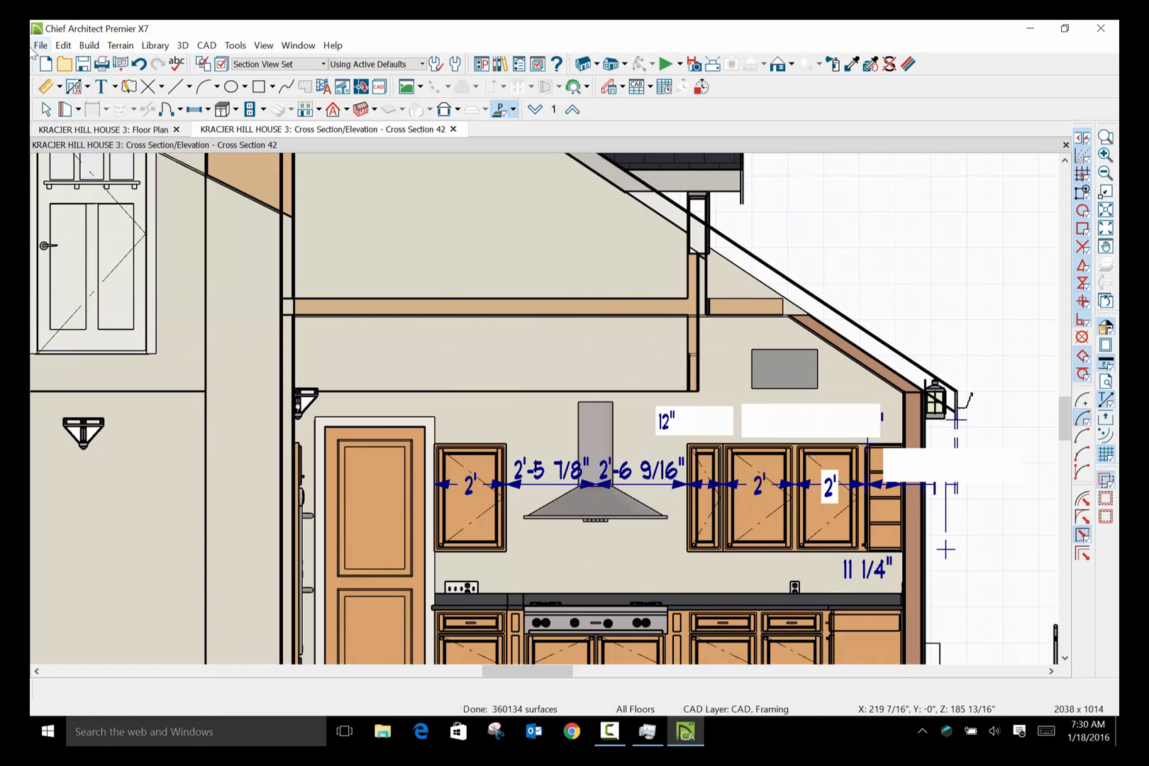
{"action": "key", "text": "space"}
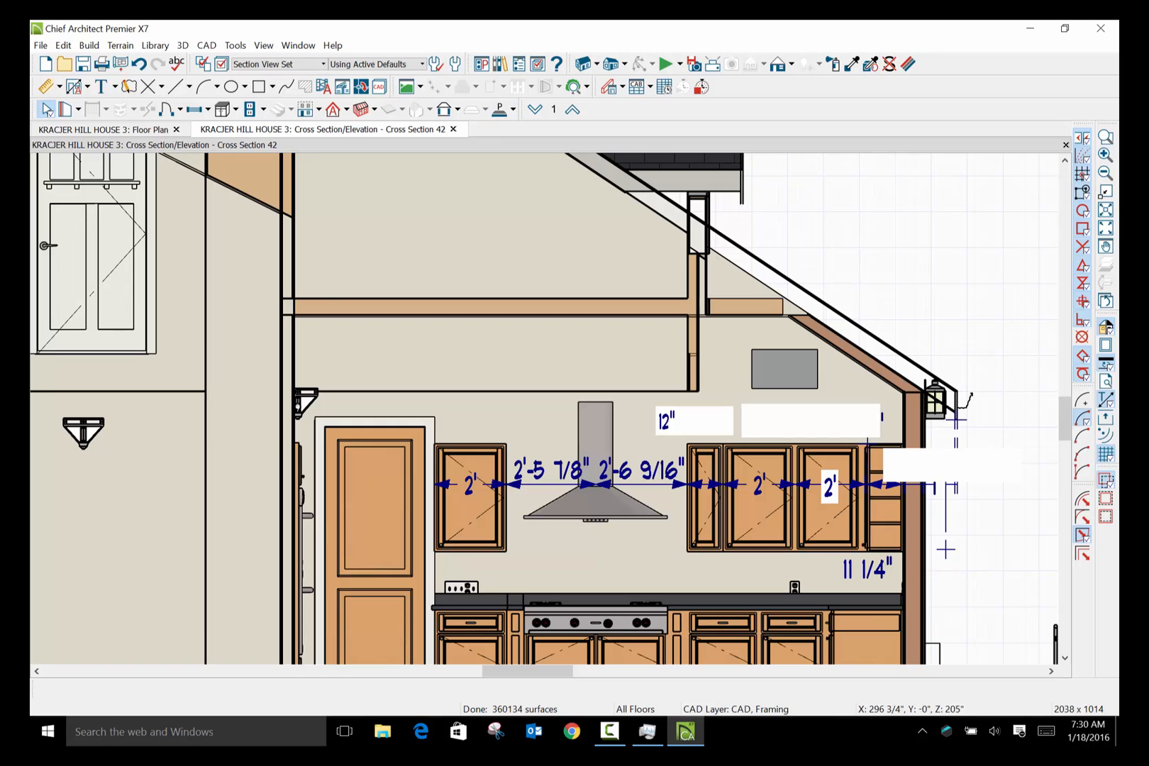
Move the polyline solid above the door against the wall and stretch it to about 2'-1 7/16" tall, up to the horizontal beam.
{"action": "left_click", "coordinate": [768, 387]}
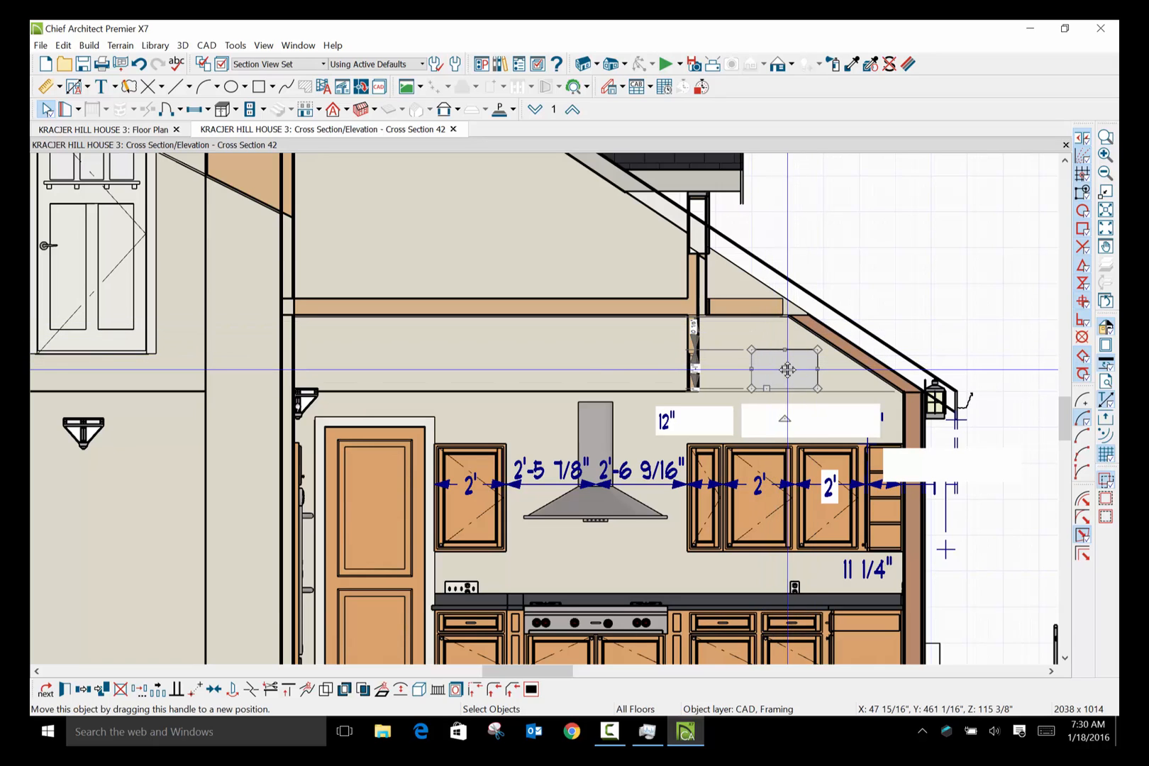
{"action": "left_click_drag", "start_coordinate": [784, 368], "coordinate": [329, 349]}
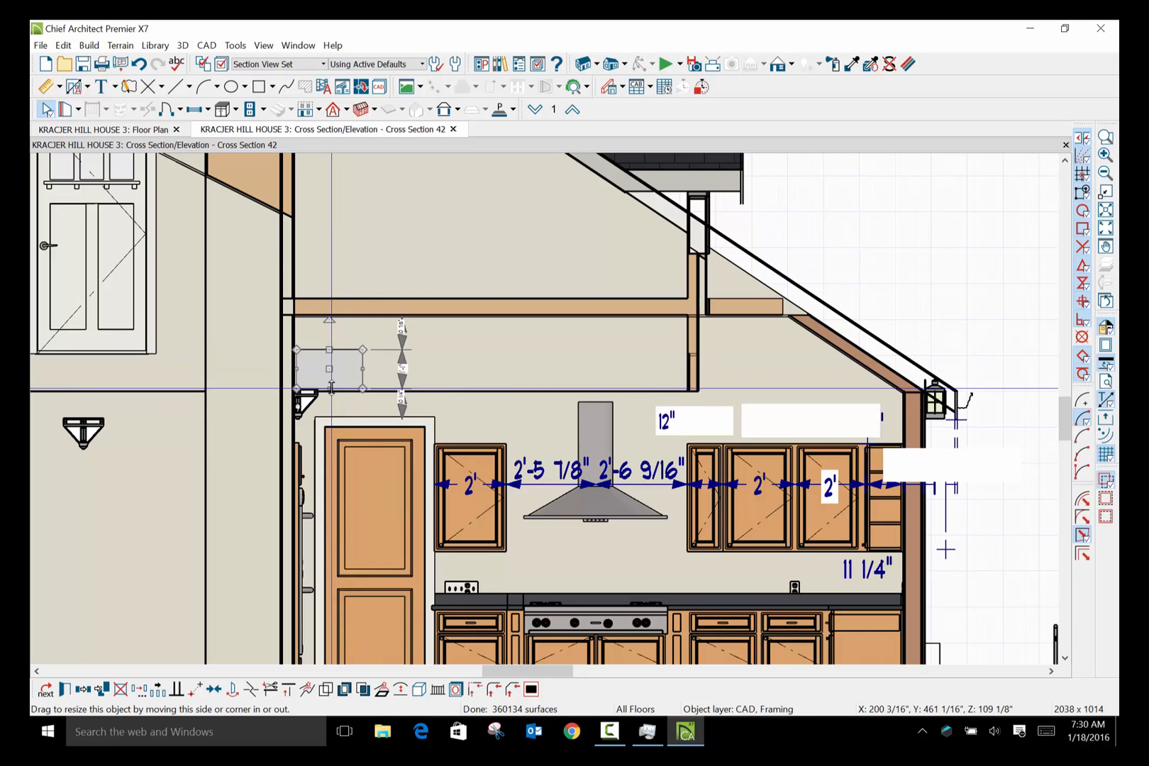
{"action": "left_click_drag", "start_coordinate": [330, 387], "coordinate": [332, 391]}
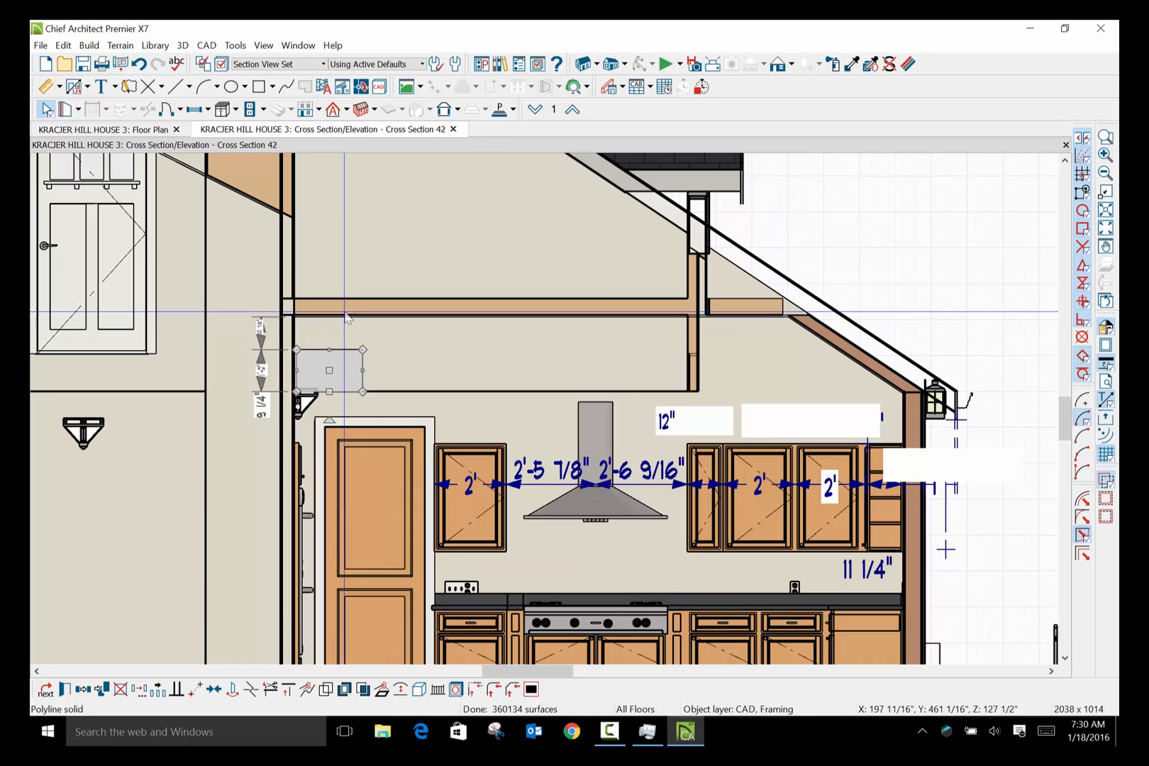
{"action": "left_click_drag", "start_coordinate": [329, 347], "coordinate": [332, 315]}
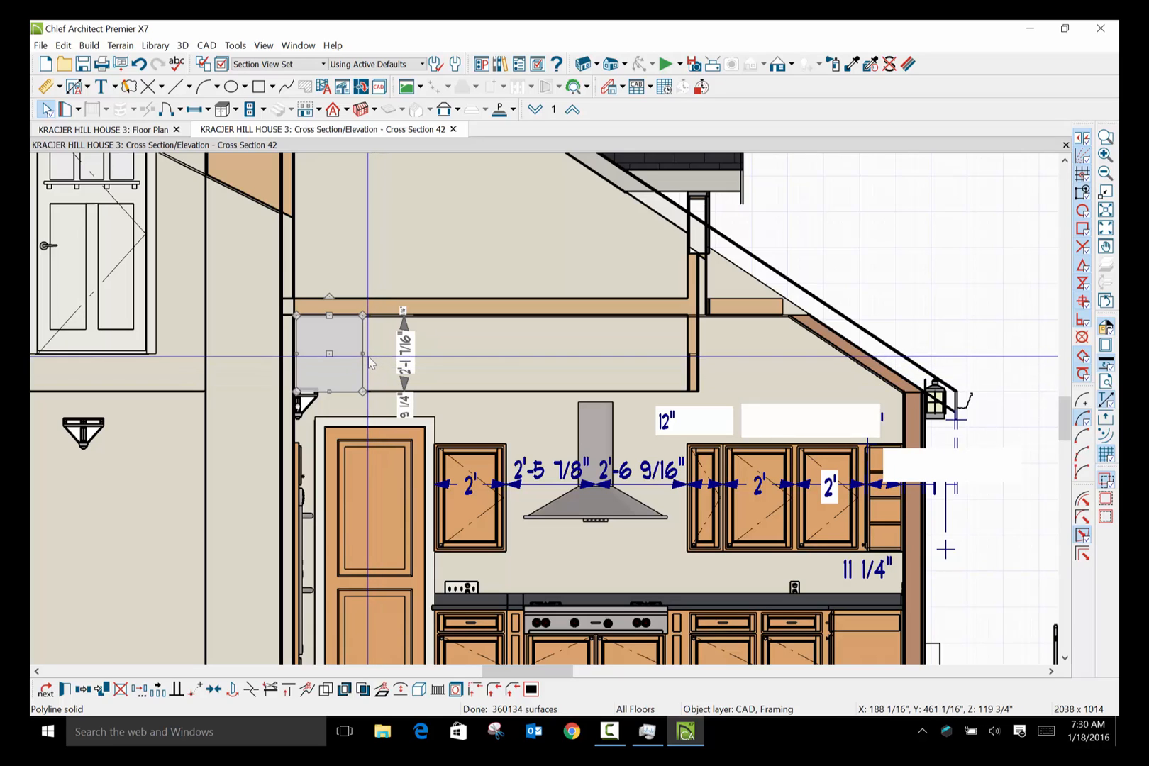
{"action": "left_click", "coordinate": [631, 375]}
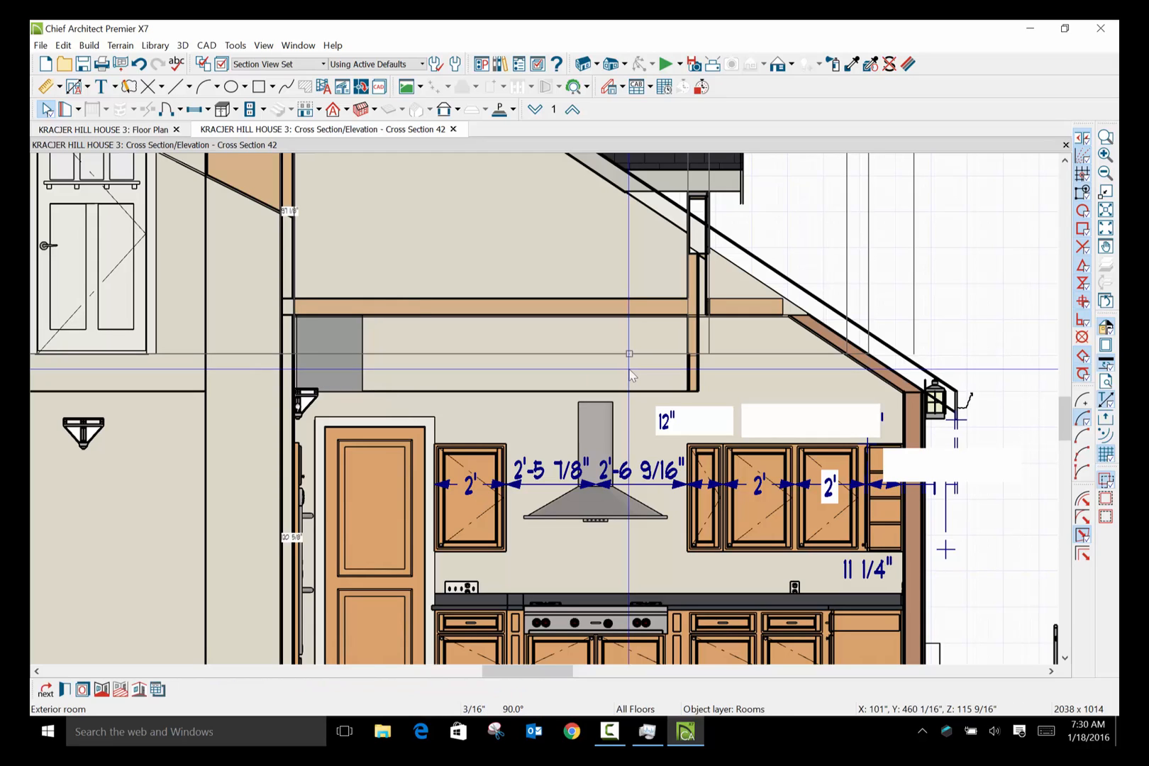
Reshape the rectangular solid into a triangular brace by moving its lower outer corner up to the beam's underside.
{"action": "left_click", "coordinate": [353, 354]}
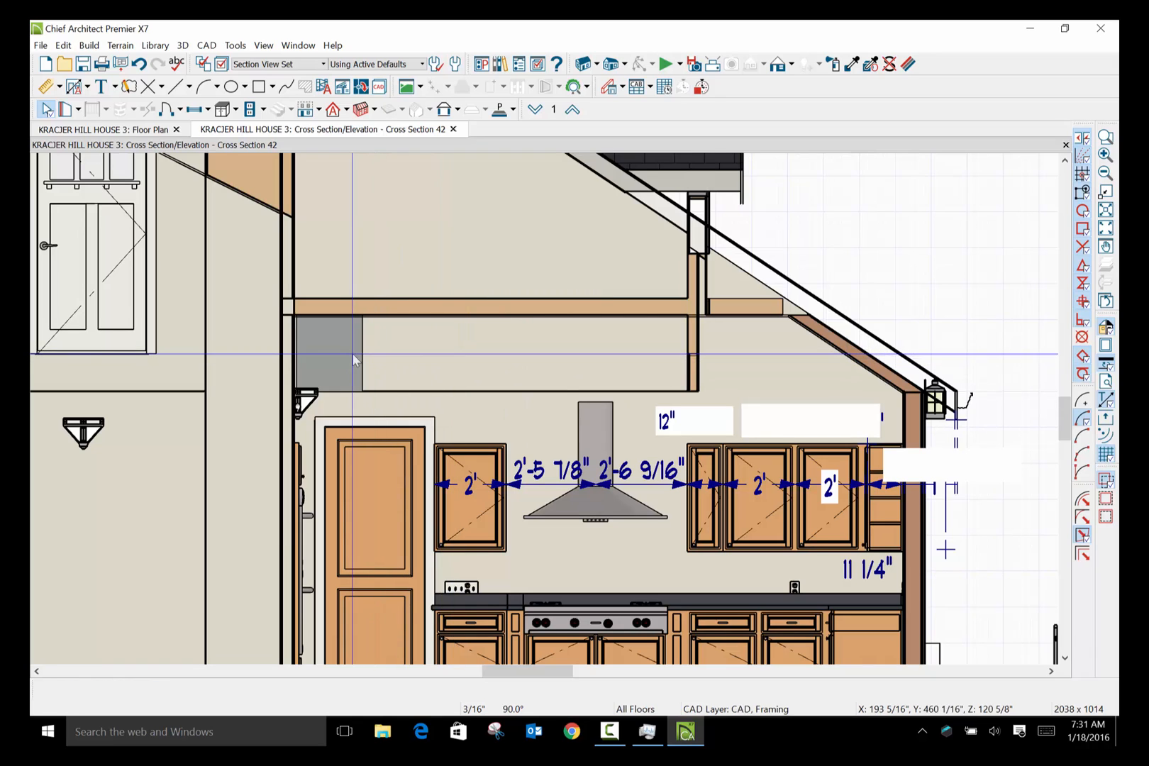
{"action": "left_click", "coordinate": [352, 355]}
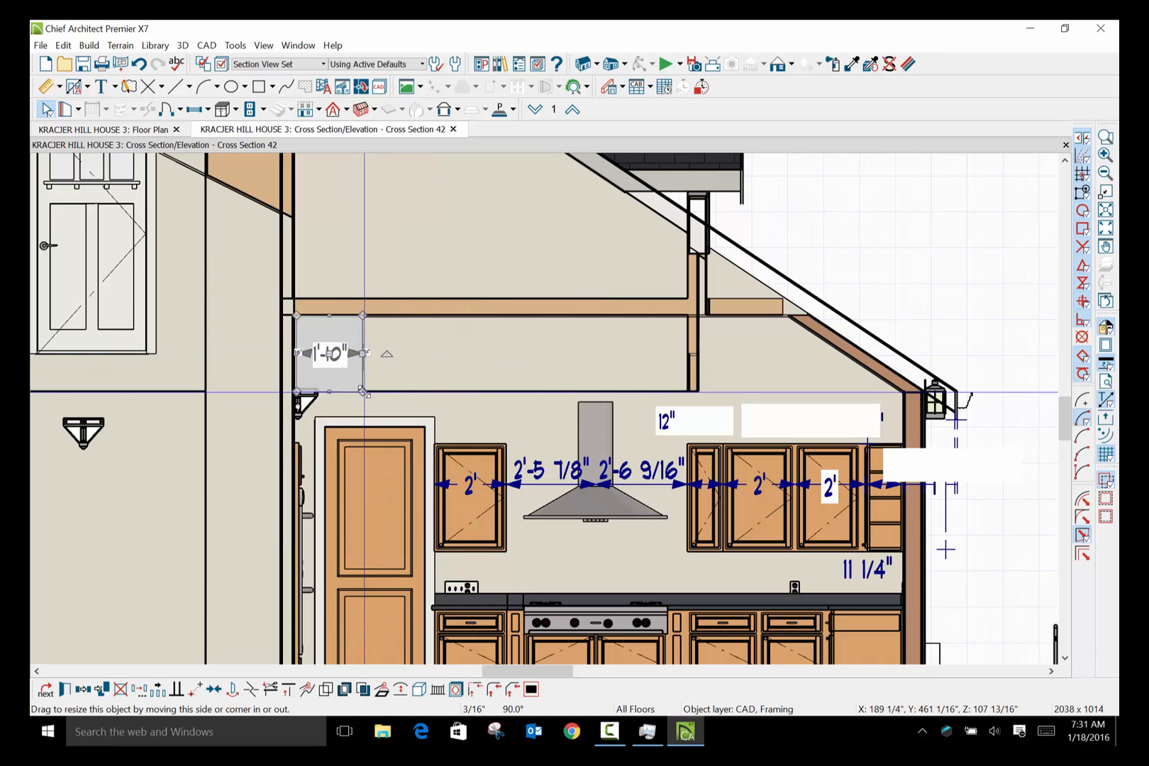
{"action": "left_click_drag", "start_coordinate": [361, 390], "coordinate": [407, 315]}
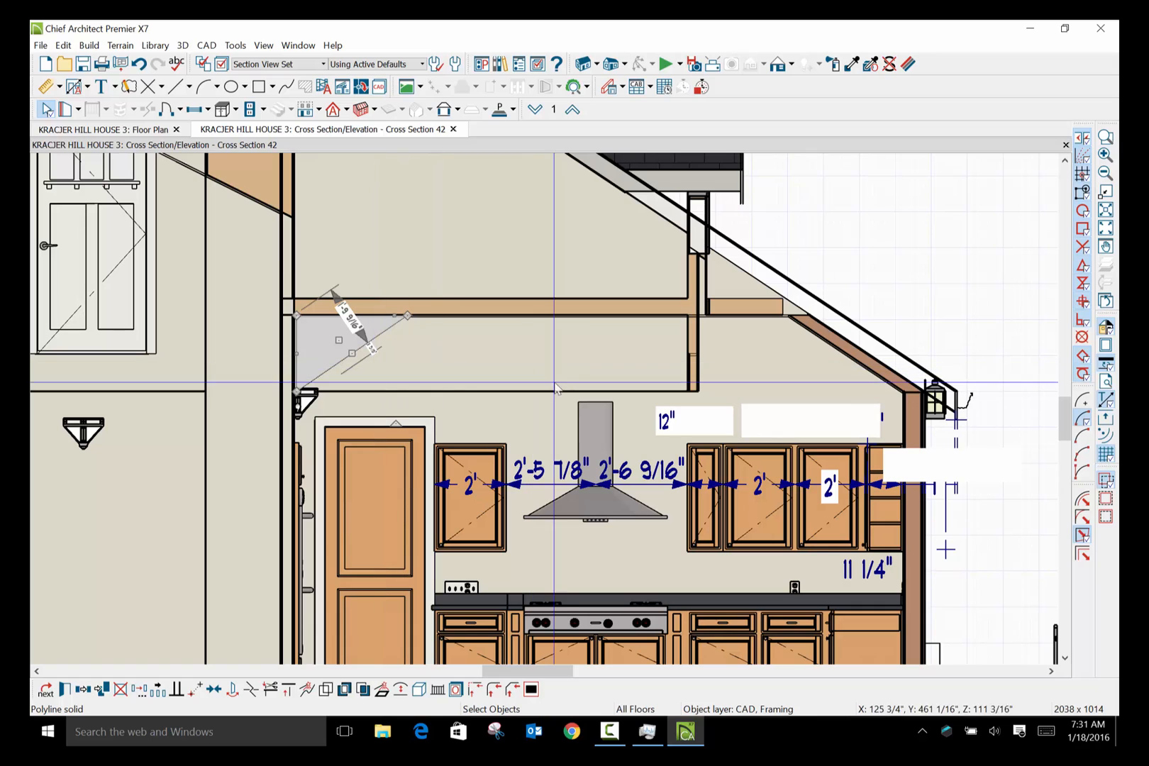
{"action": "scroll", "coordinate": [582, 378], "scroll_direction": "down", "scroll_amount": 1}
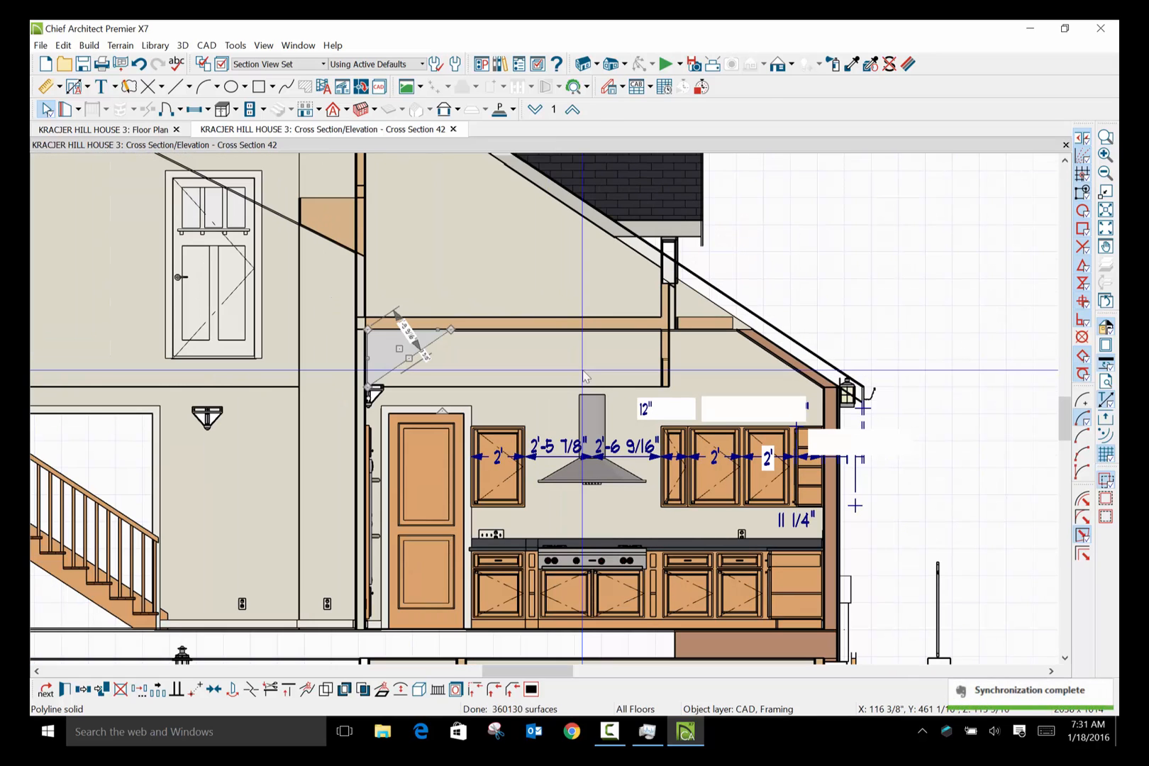
{"action": "scroll", "coordinate": [566, 378], "scroll_direction": "up", "scroll_amount": 2}
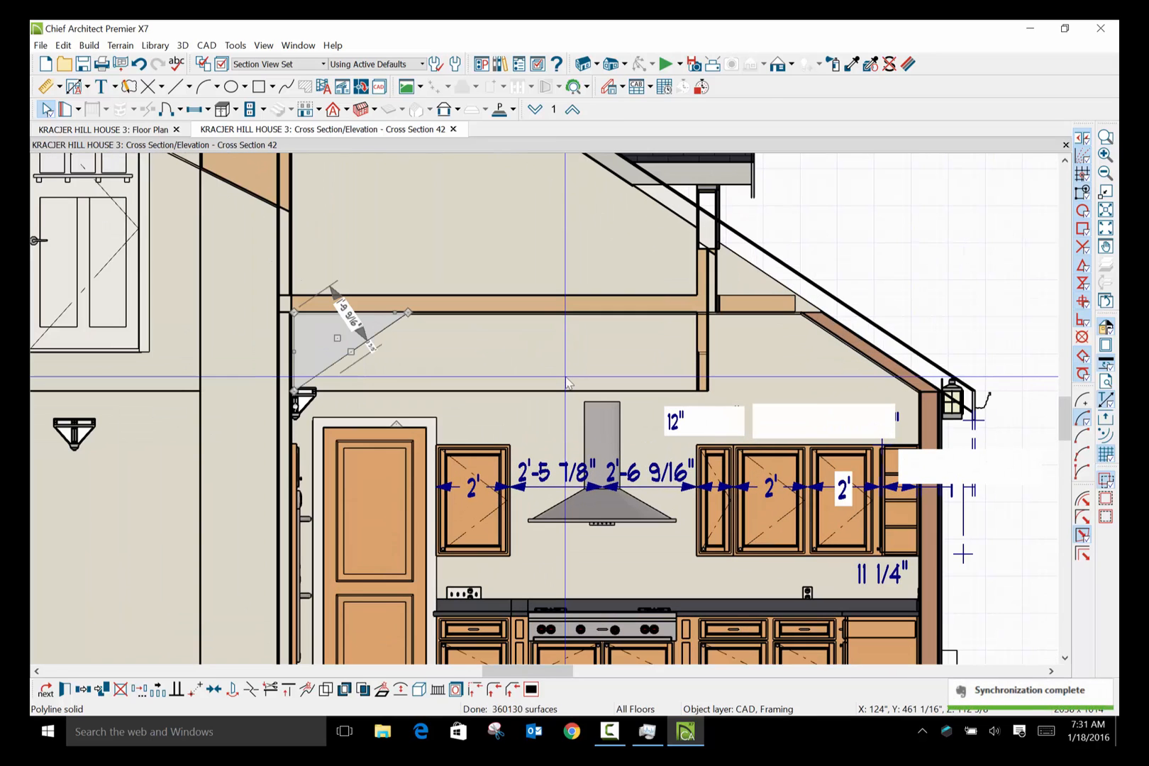
{"action": "left_click", "coordinate": [409, 332]}
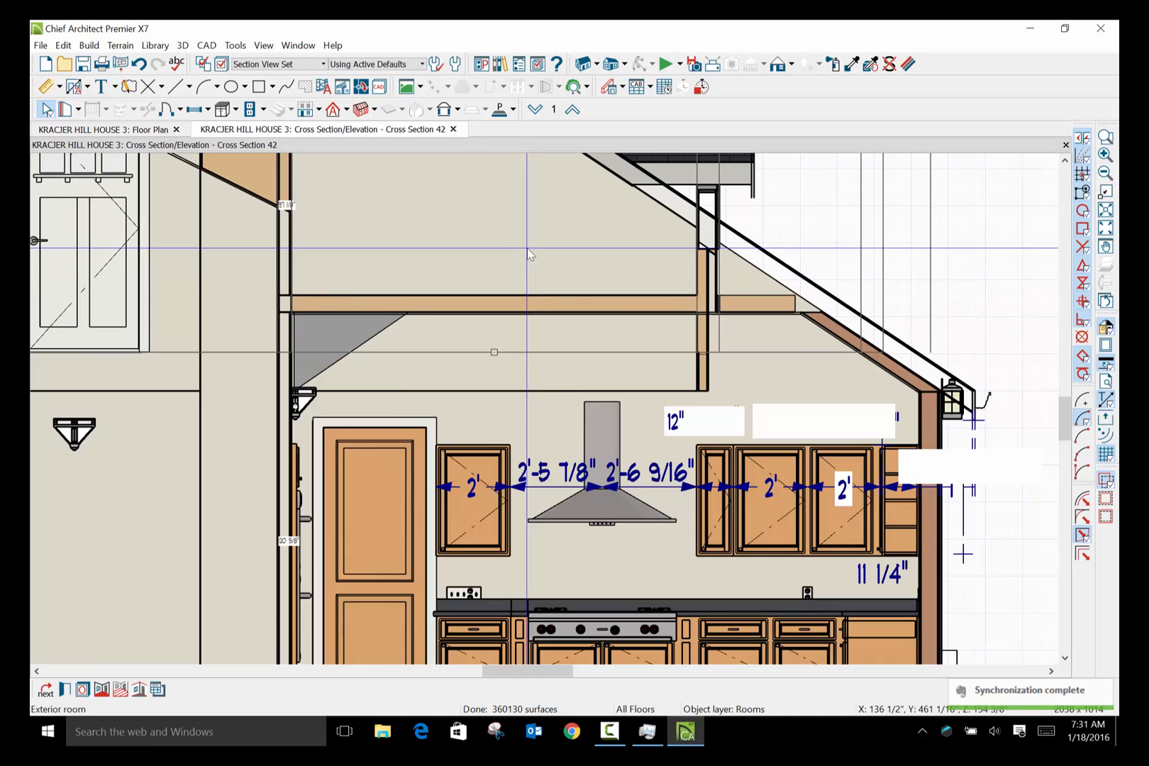
Set the triangular polyline solid's thickness to 30".
{"action": "left_click", "coordinate": [362, 342]}
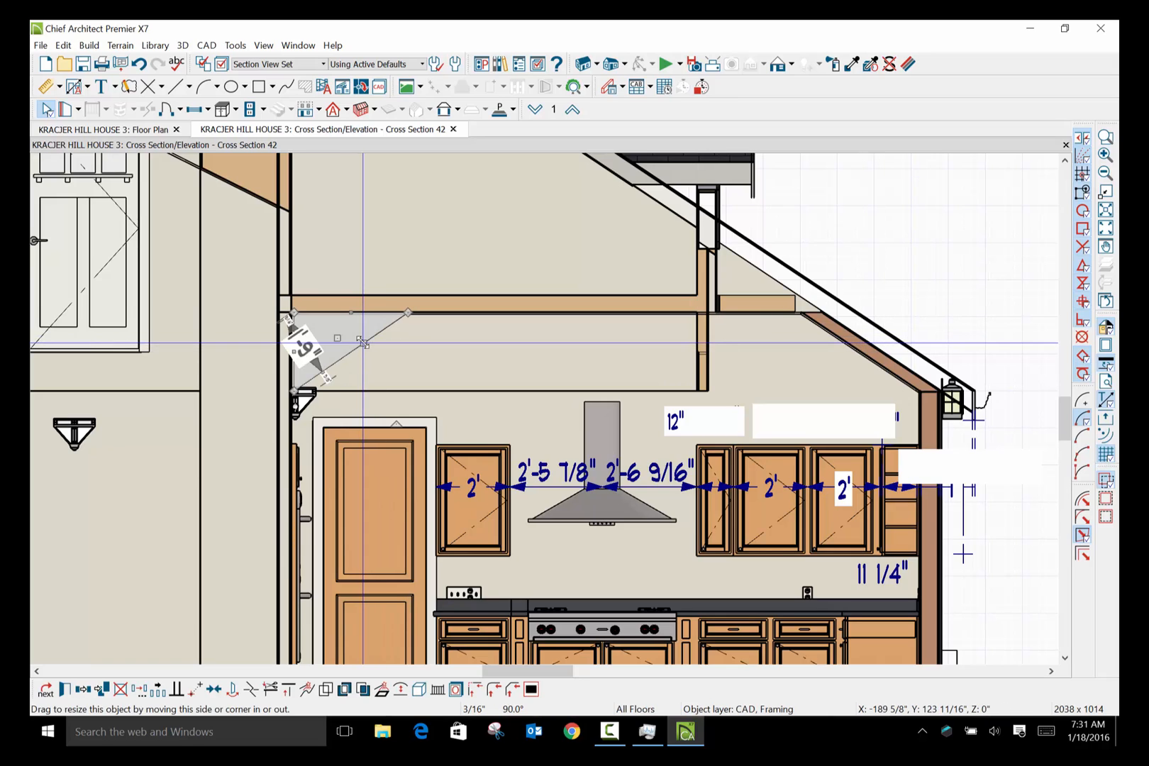
{"action": "left_click", "coordinate": [69, 691]}
{"action": "key", "text": "Tab"}
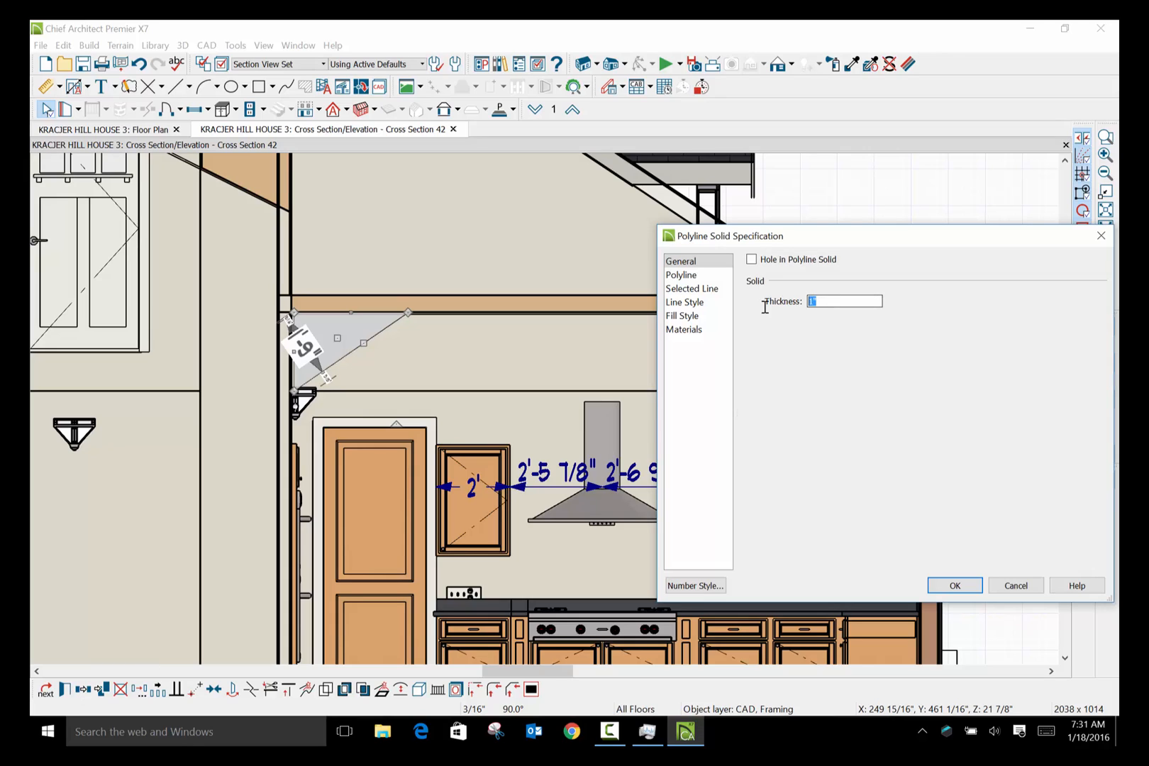
{"action": "type", "text": "30"}
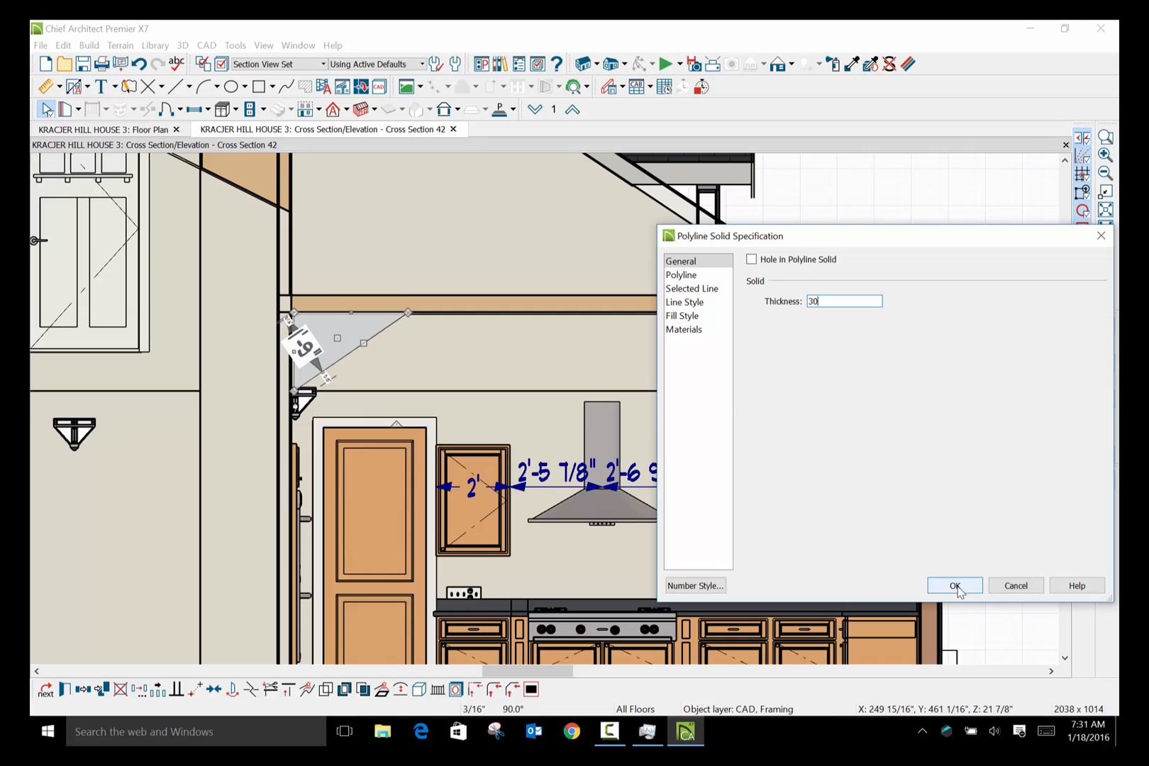
{"action": "left_click", "coordinate": [955, 587]}
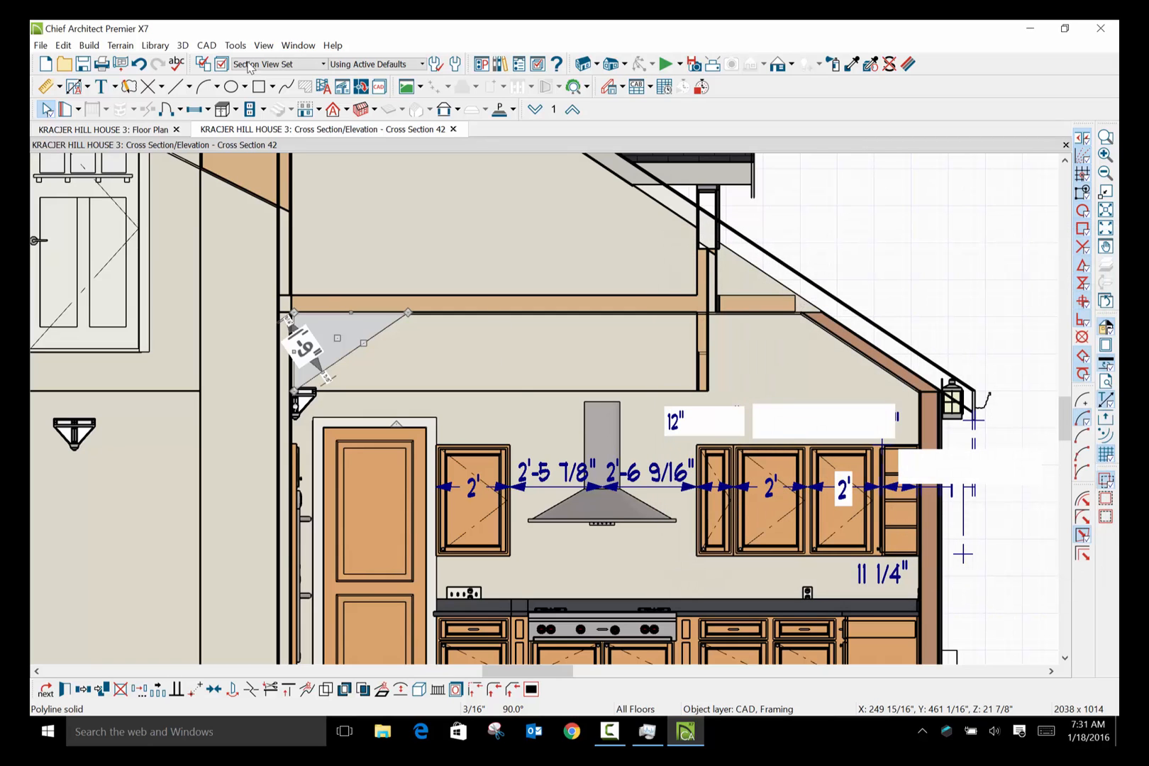
Switch to the floor plan, apply the Default Set layer set and dismiss the ceiling height warning.
{"action": "left_click", "coordinate": [139, 131]}
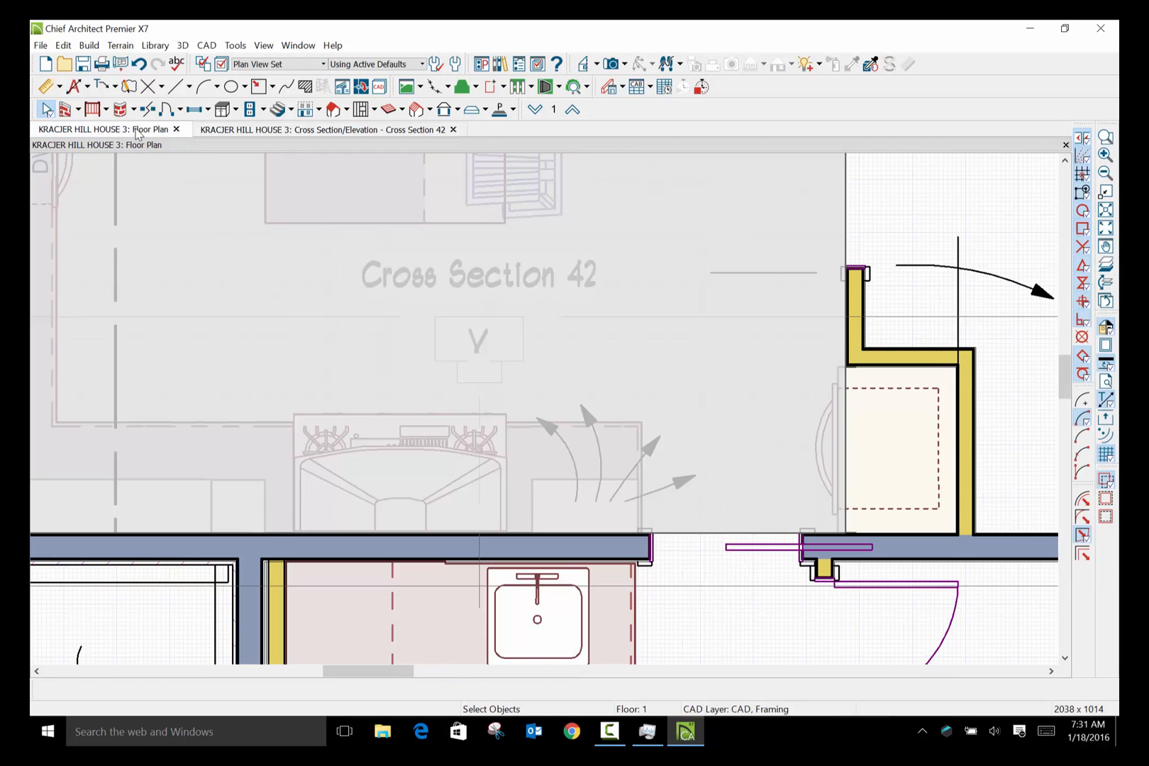
{"action": "scroll", "coordinate": [206, 282], "scroll_direction": "down", "scroll_amount": 1}
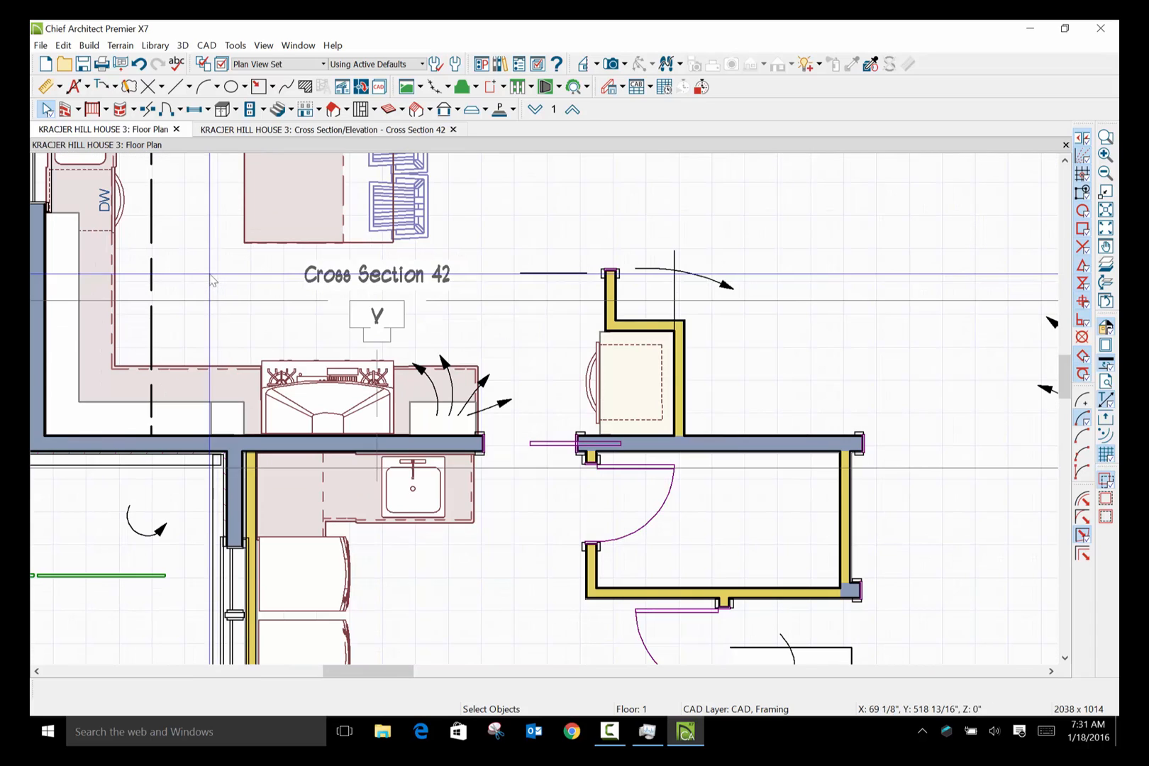
{"action": "left_click", "coordinate": [556, 338]}
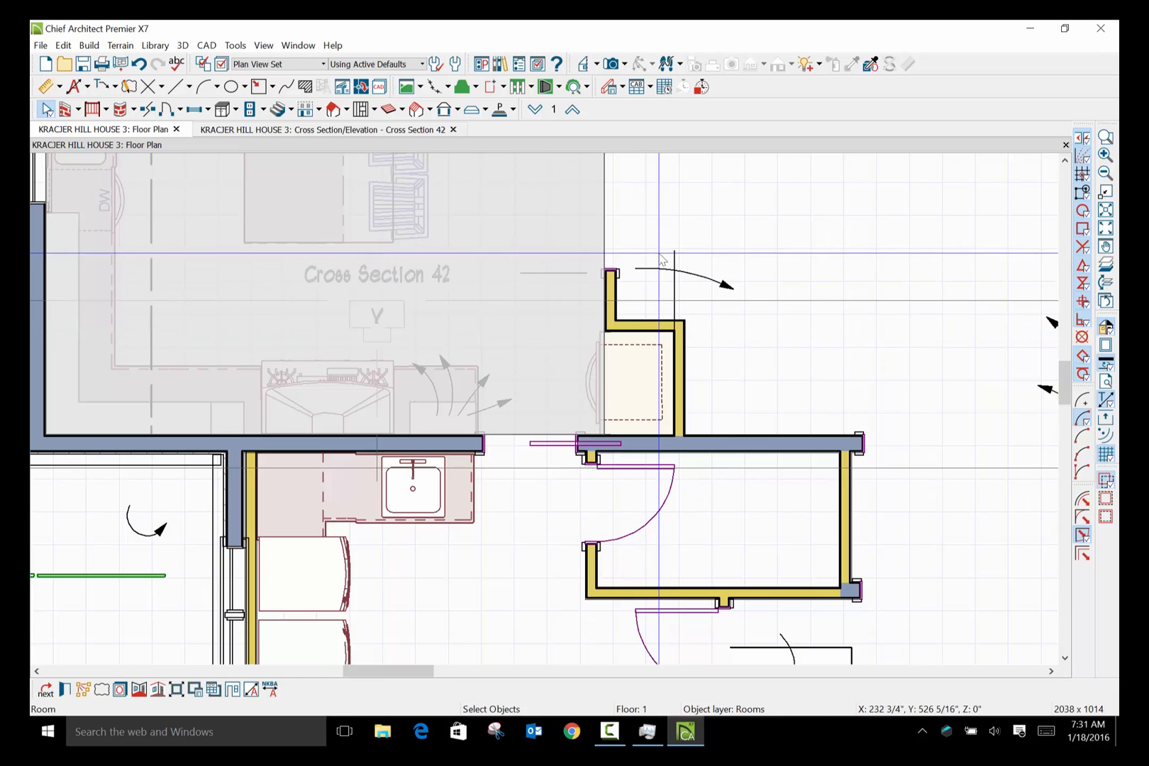
{"action": "left_click", "coordinate": [325, 64]}
{"action": "left_click_drag", "start_coordinate": [339, 350], "coordinate": [341, 170]}
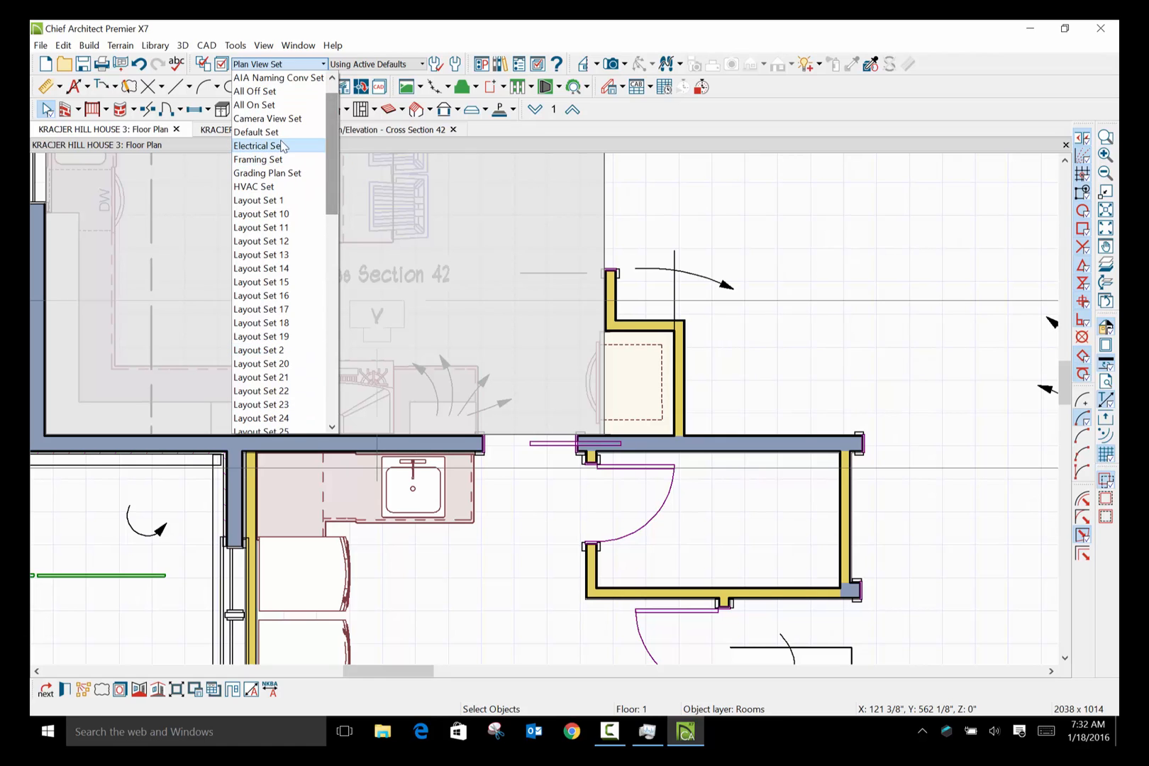
{"action": "left_click", "coordinate": [280, 133]}
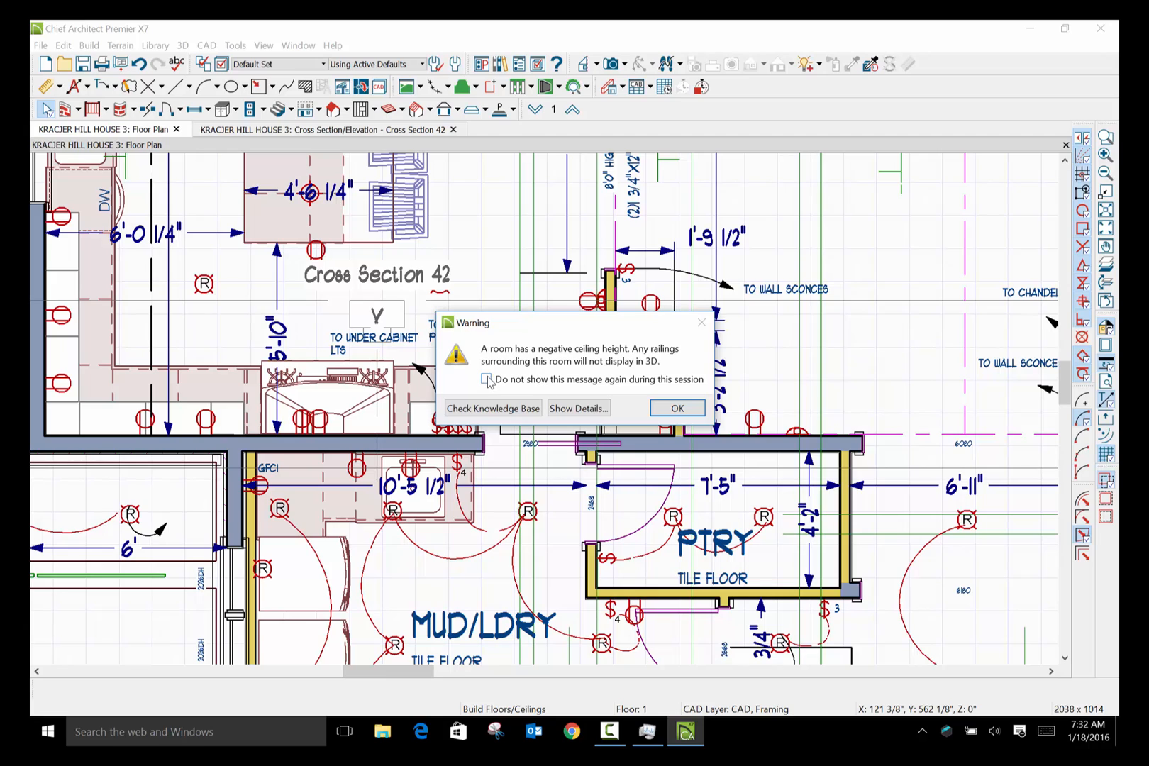
{"action": "left_click", "coordinate": [670, 410]}
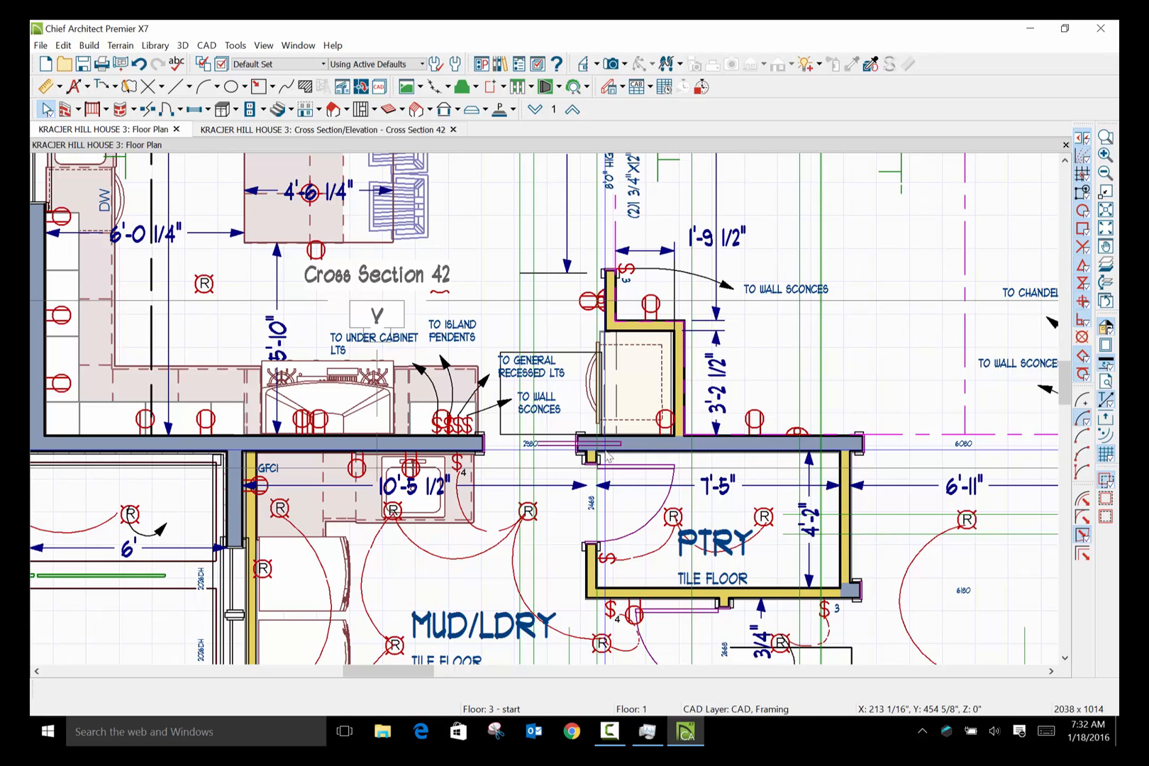
Set the line style of the polyline solid above the door to a short-dash pattern in the floor plan.
{"action": "left_click", "coordinate": [562, 353]}
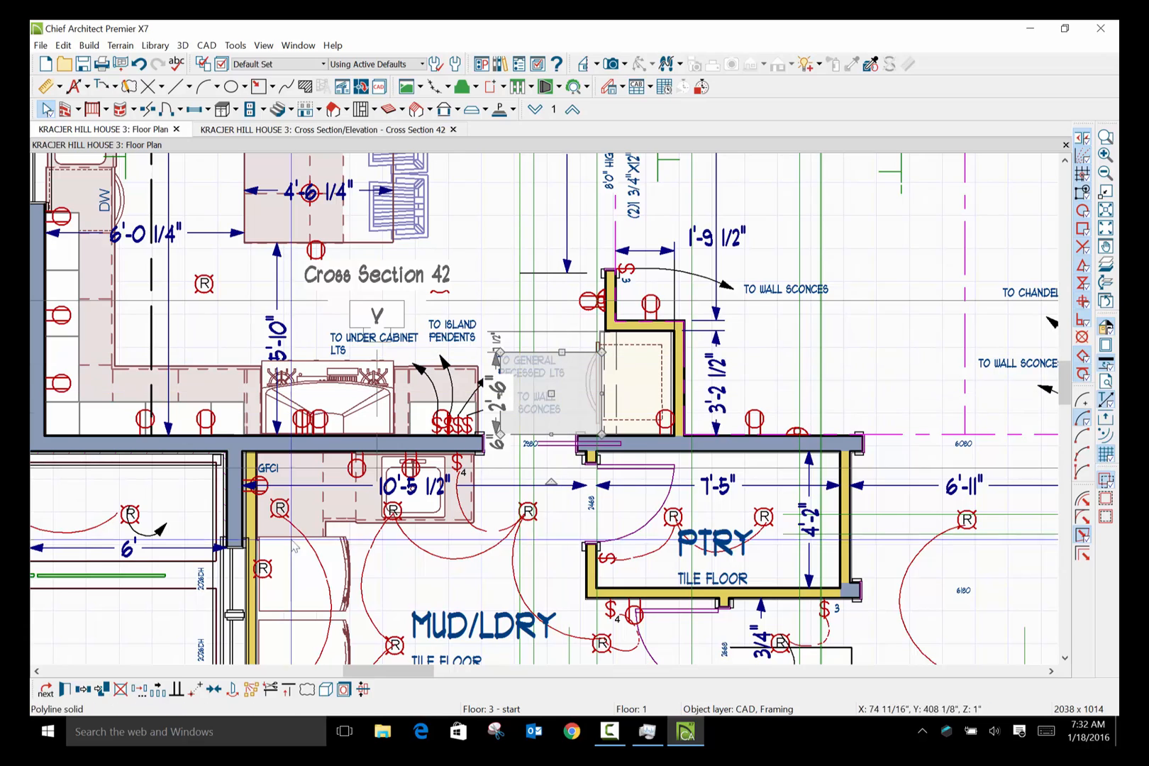
{"action": "left_click", "coordinate": [64, 688]}
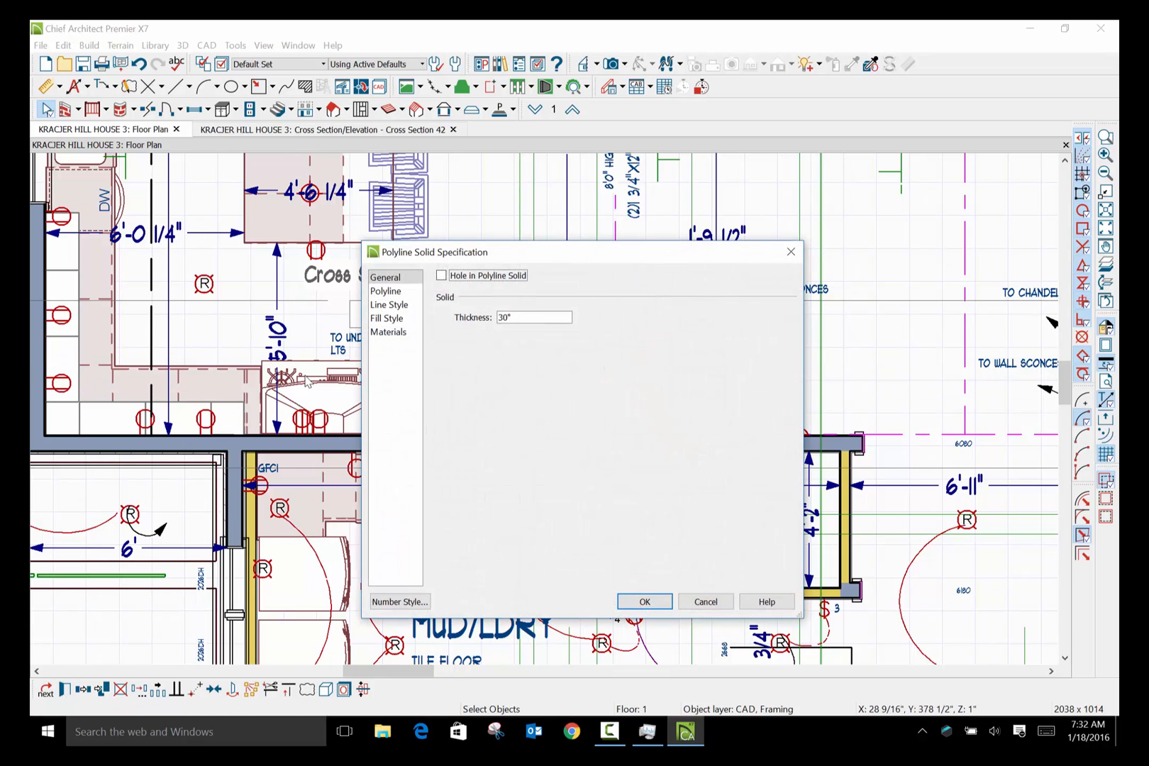
{"action": "left_click", "coordinate": [392, 306]}
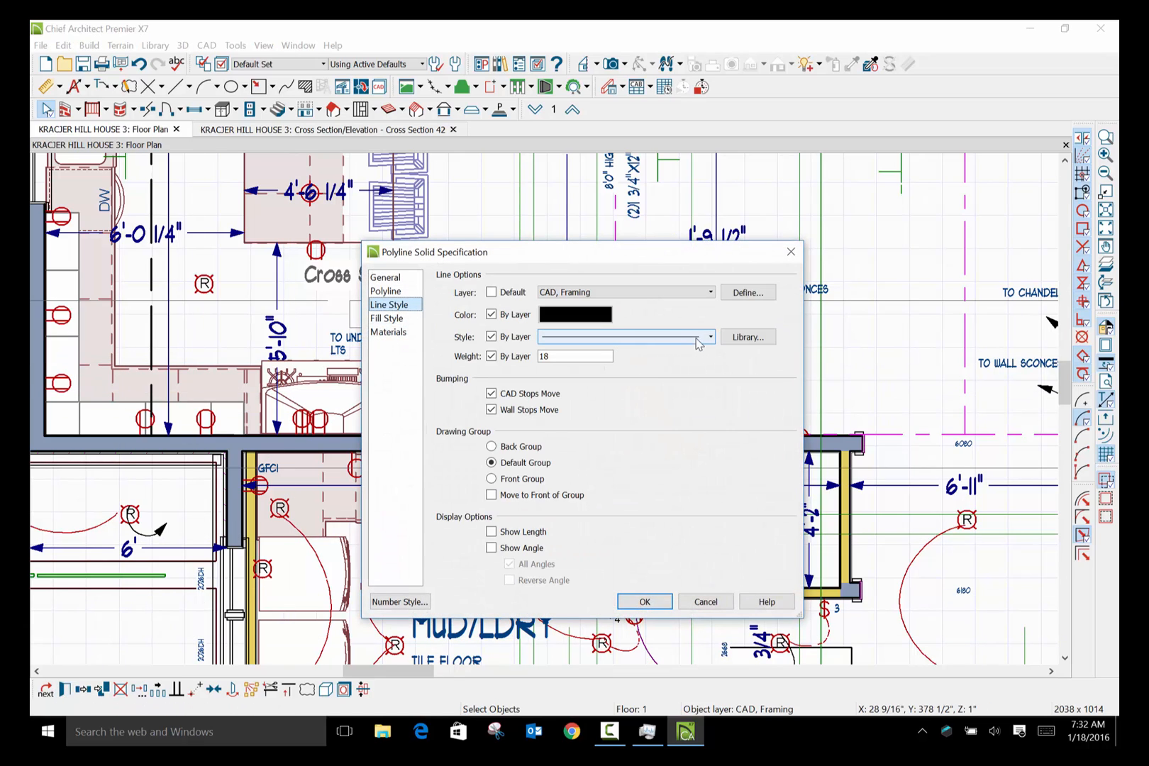
{"action": "left_click", "coordinate": [712, 338]}
{"action": "left_click_drag", "start_coordinate": [710, 397], "coordinate": [719, 631]}
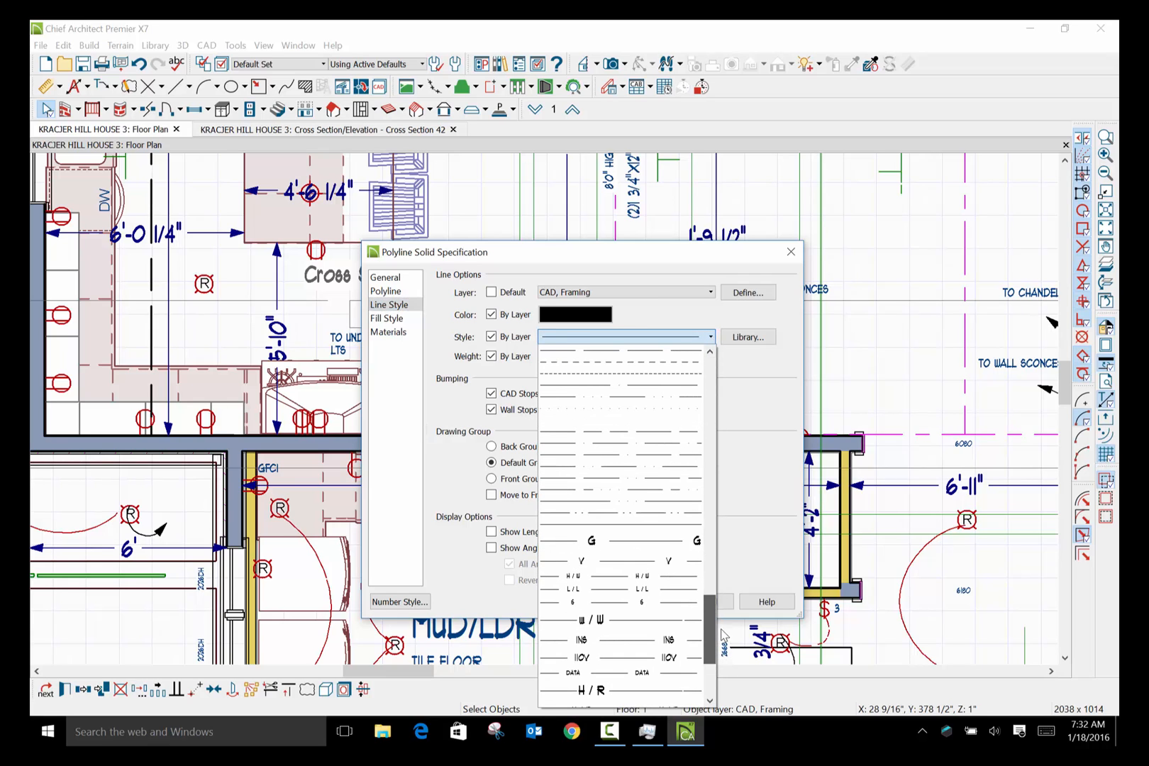
{"action": "left_click", "coordinate": [656, 373]}
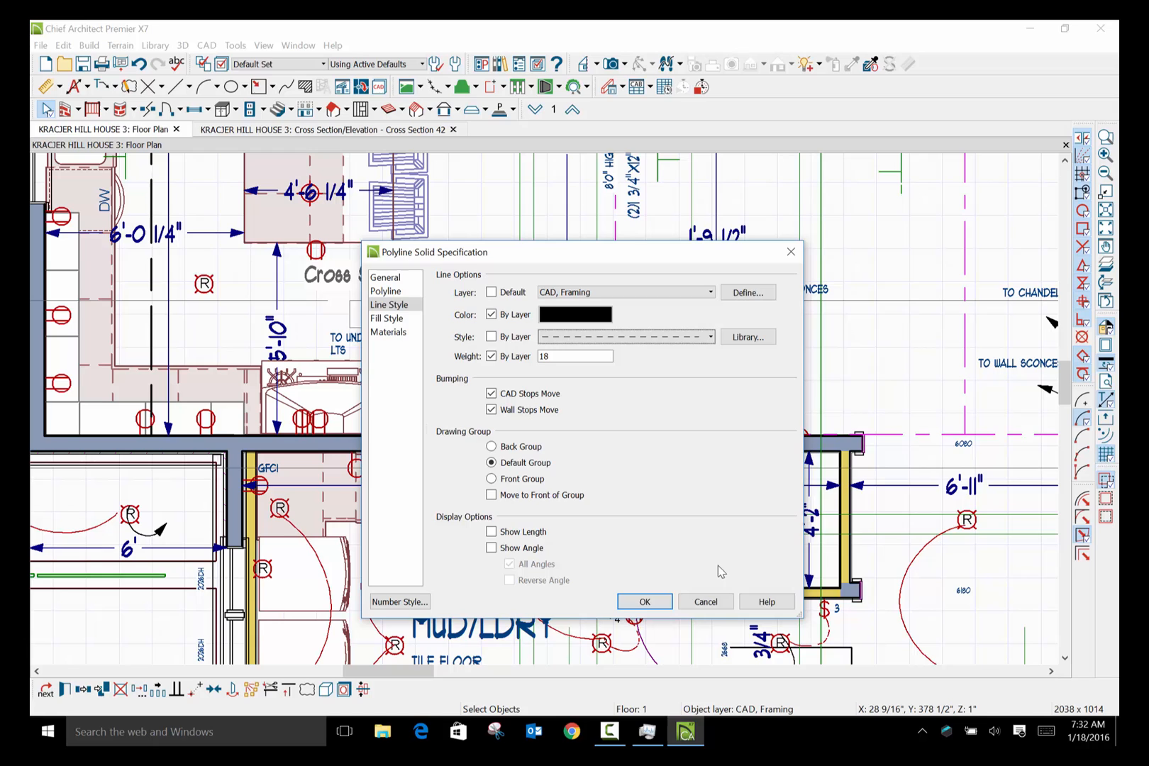
{"action": "left_click", "coordinate": [652, 600]}
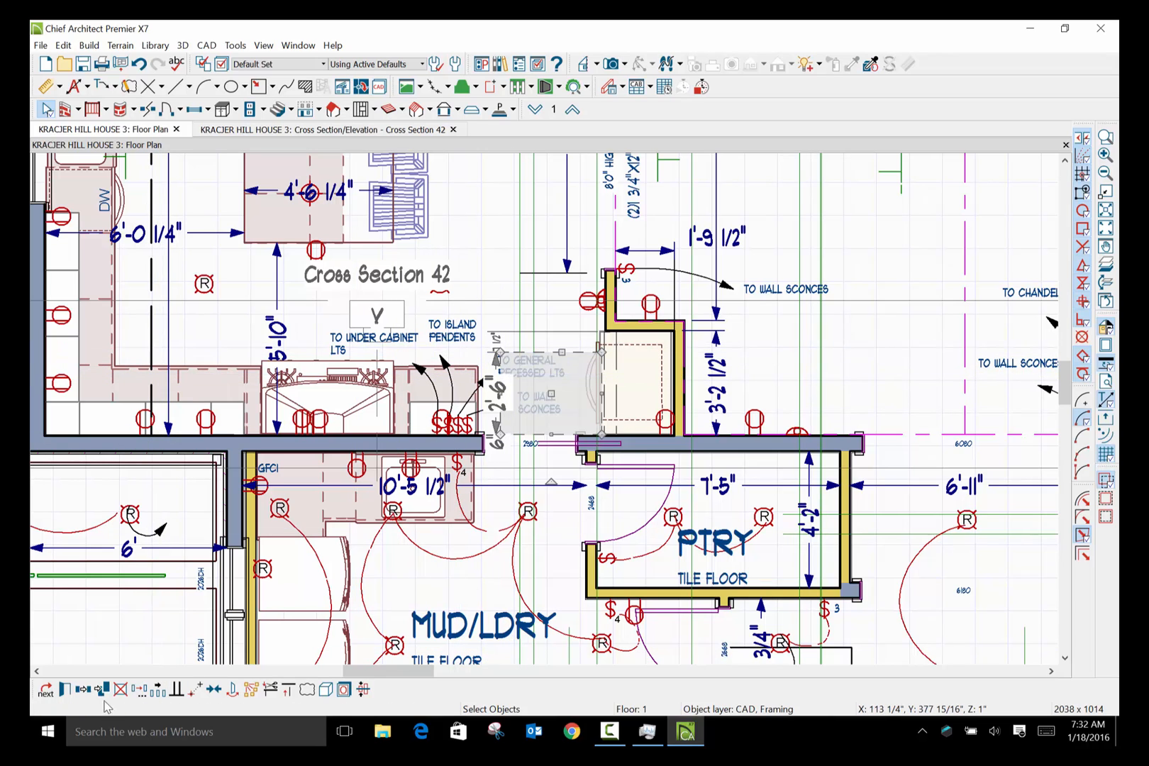
Change the polyline solid's line style to a longer-dash pattern and set its line weight to 35.
{"action": "left_click", "coordinate": [83, 688]}
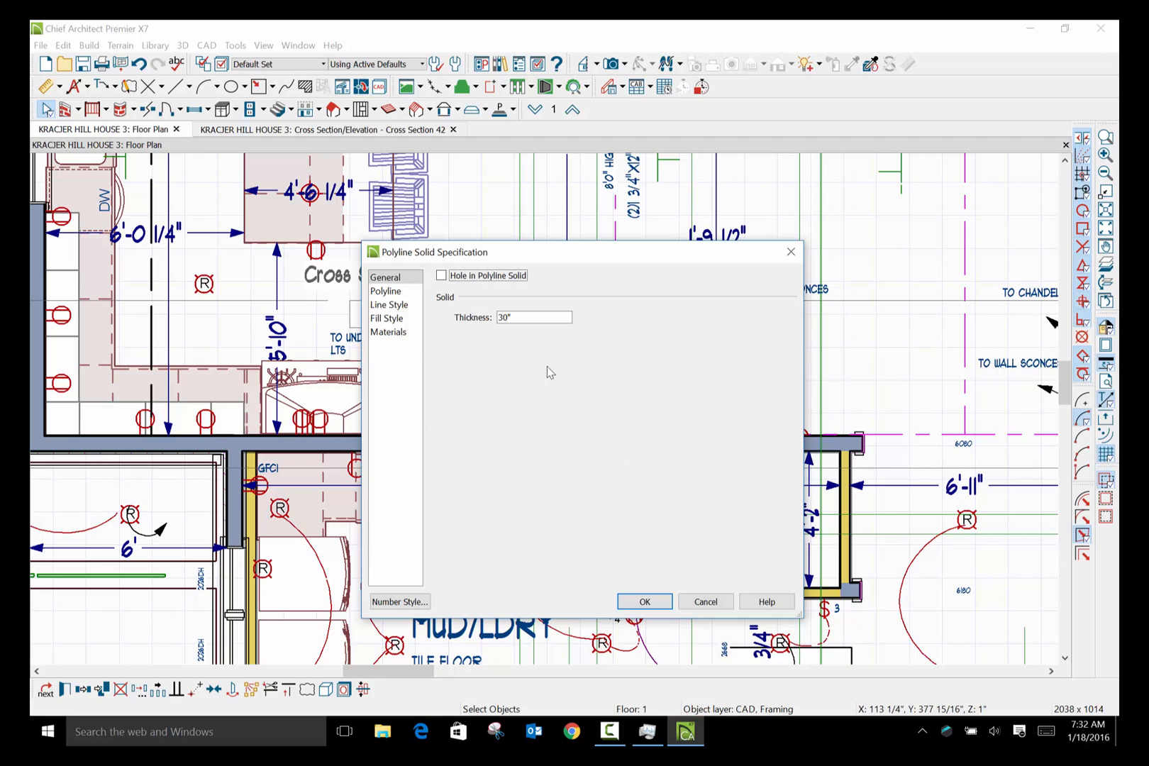
{"action": "left_click", "coordinate": [390, 305]}
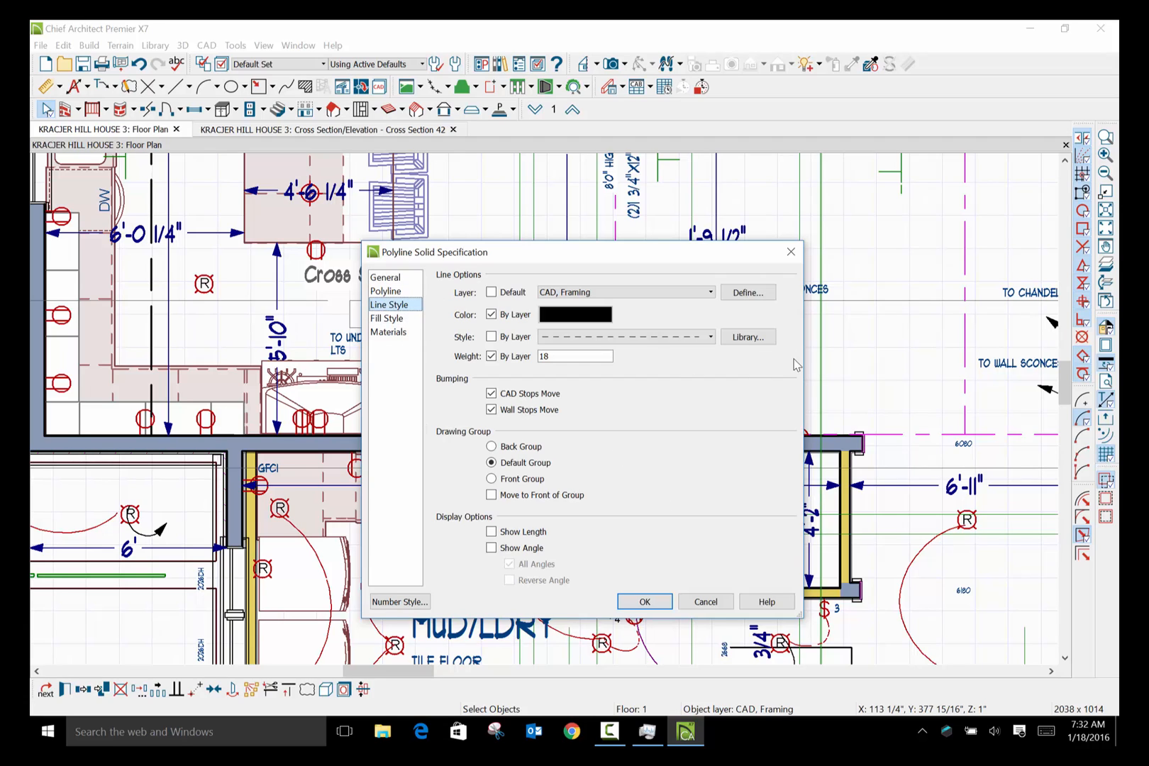
{"action": "left_click", "coordinate": [710, 337]}
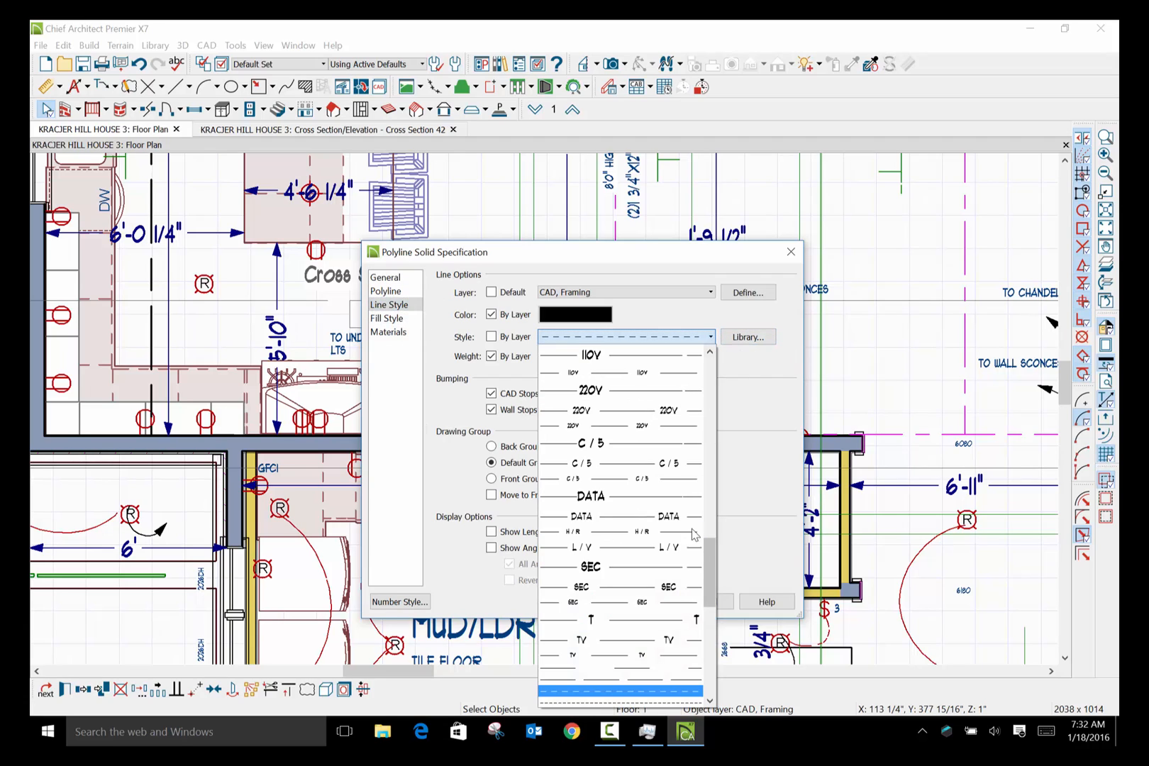
{"action": "left_click_drag", "start_coordinate": [710, 571], "coordinate": [706, 357]}
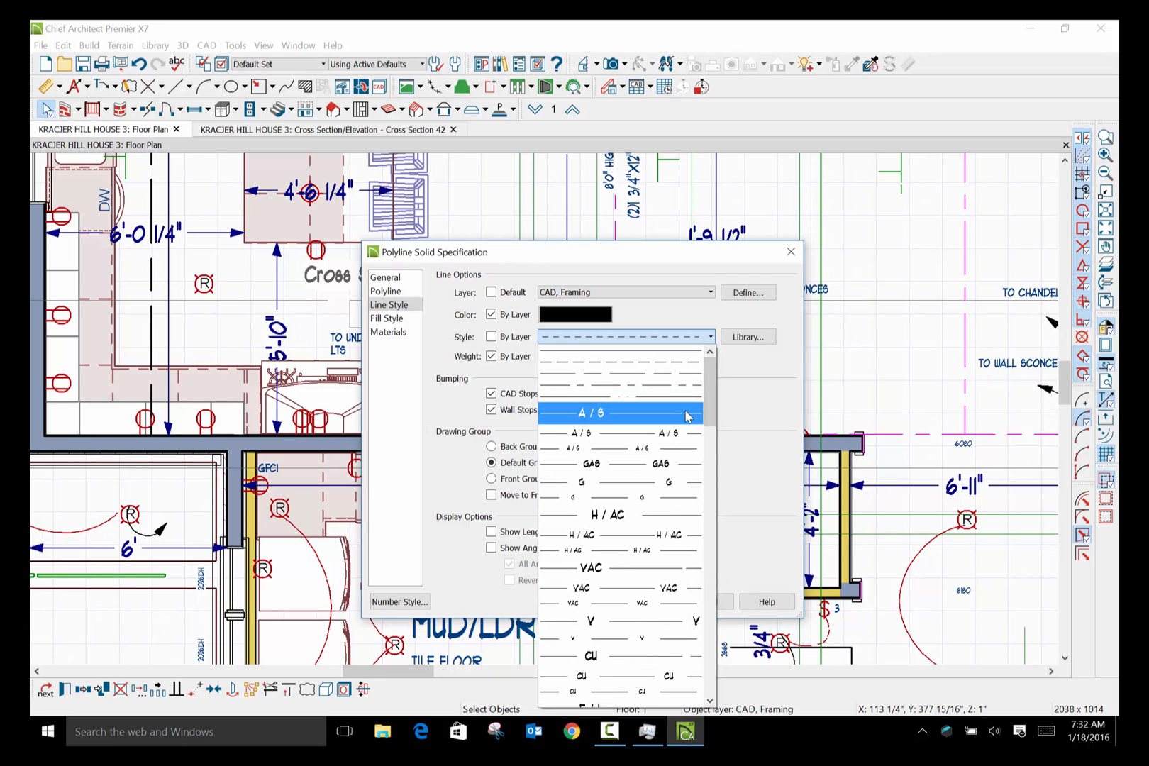
{"action": "left_click", "coordinate": [665, 366]}
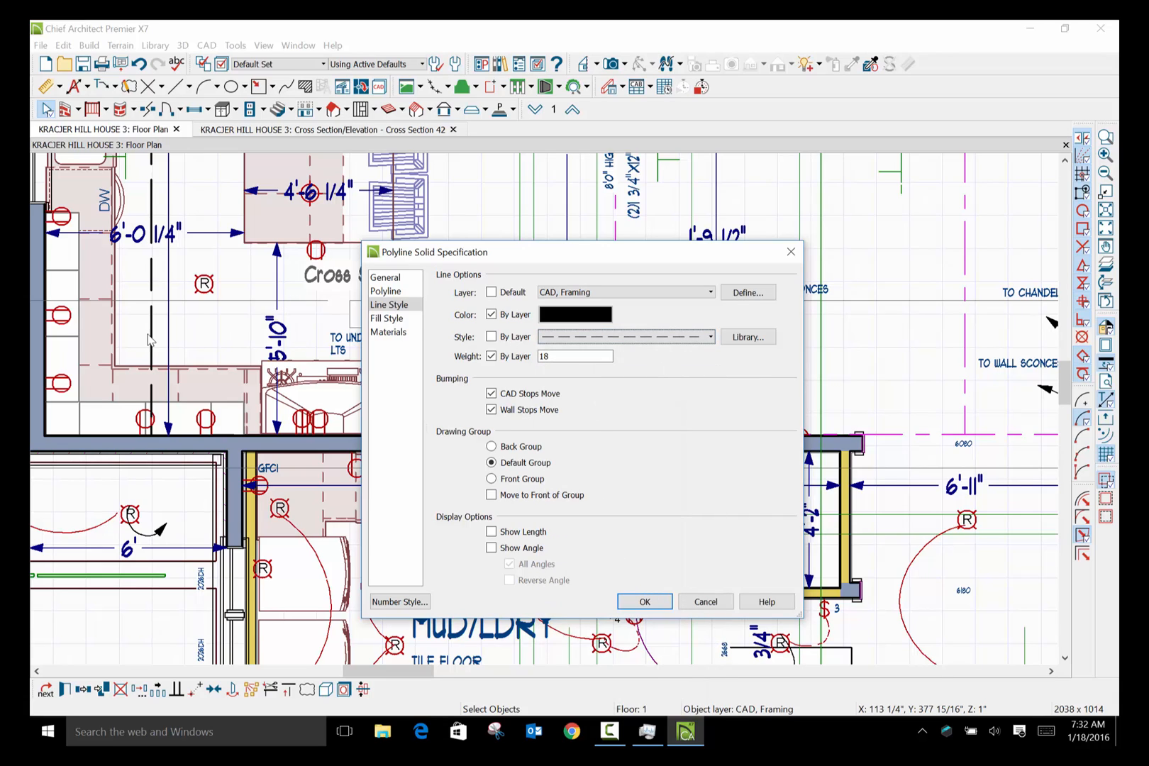
{"action": "left_click_drag", "start_coordinate": [552, 353], "coordinate": [507, 356]}
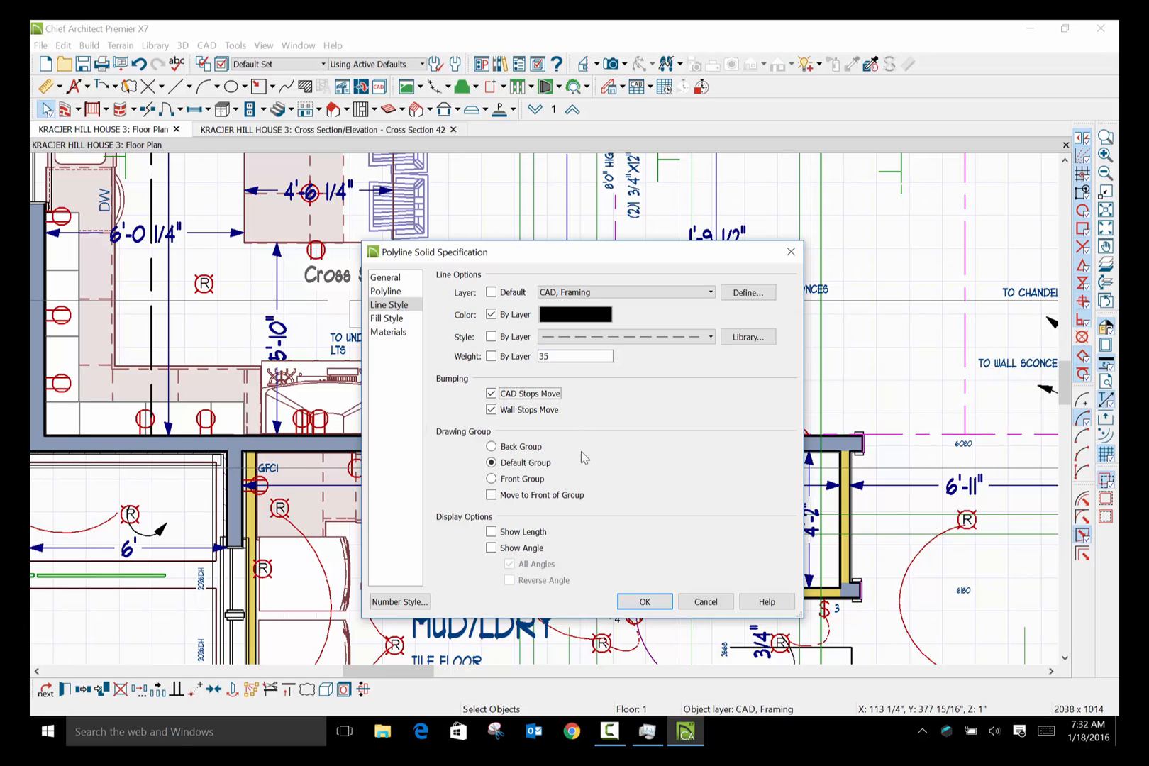
{"action": "left_click", "coordinate": [658, 602]}
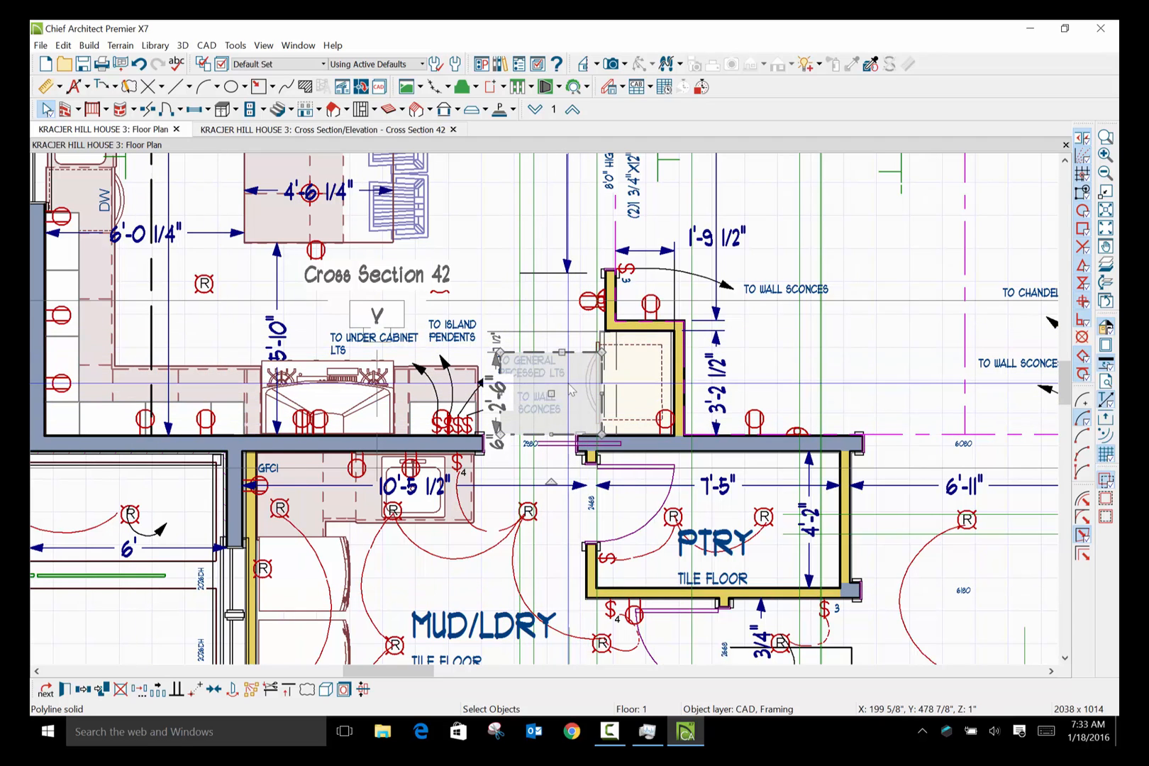
Stretch the polyline solid's room-side edge along the kitchen to the opposite exterior wall, making it about 318" thick.
{"action": "scroll", "coordinate": [571, 391], "scroll_direction": "down", "scroll_amount": 4}
{"action": "scroll", "coordinate": [570, 392], "scroll_direction": "up", "scroll_amount": 1}
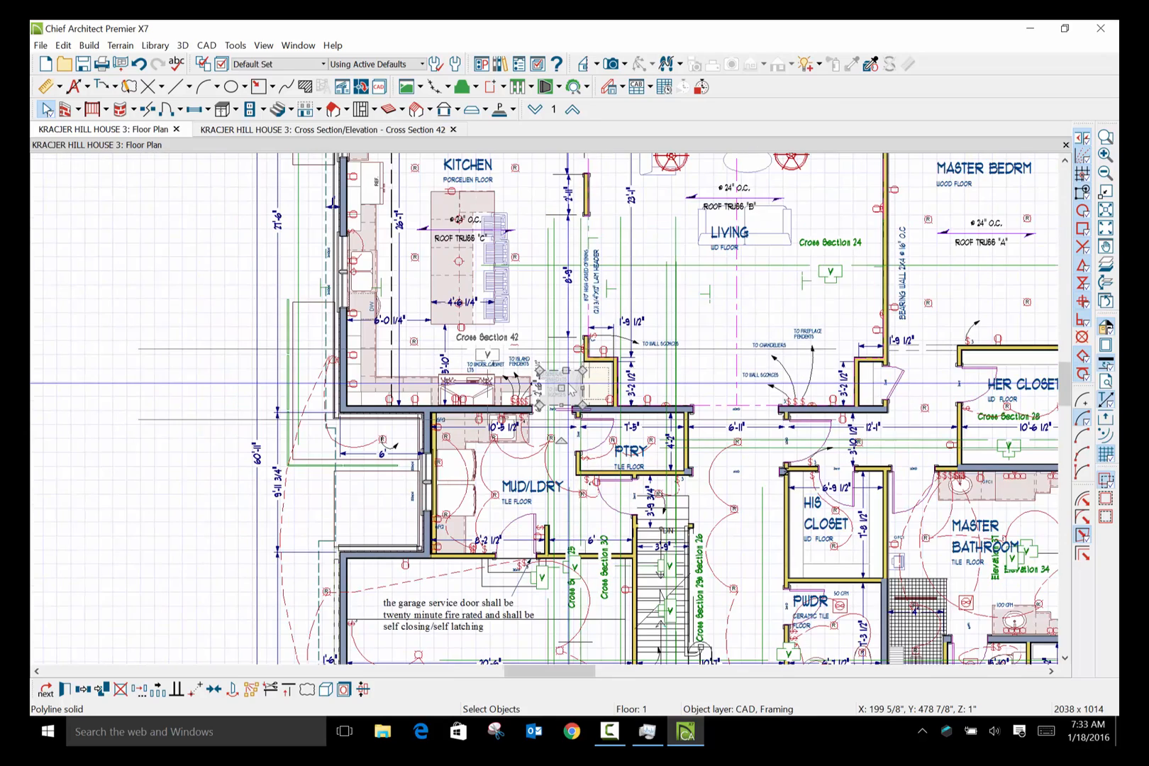
{"action": "scroll", "coordinate": [572, 390], "scroll_direction": "down", "scroll_amount": 1}
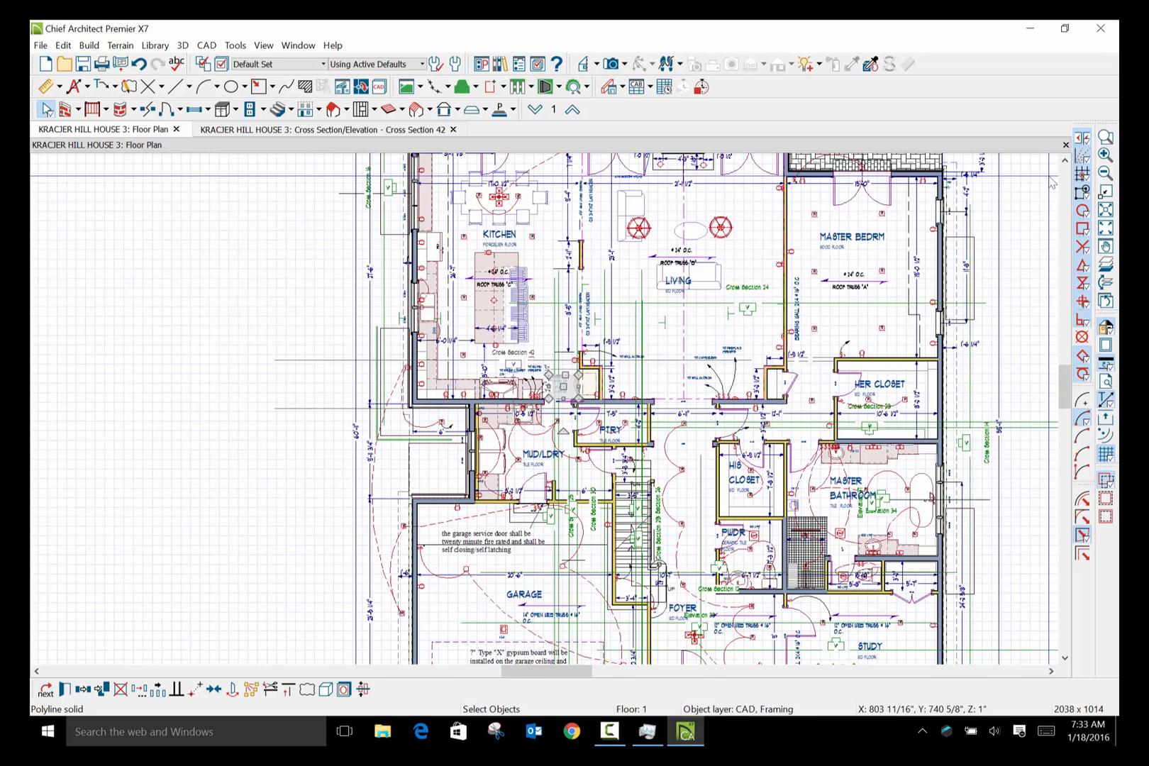
{"action": "left_click", "coordinate": [1064, 161]}
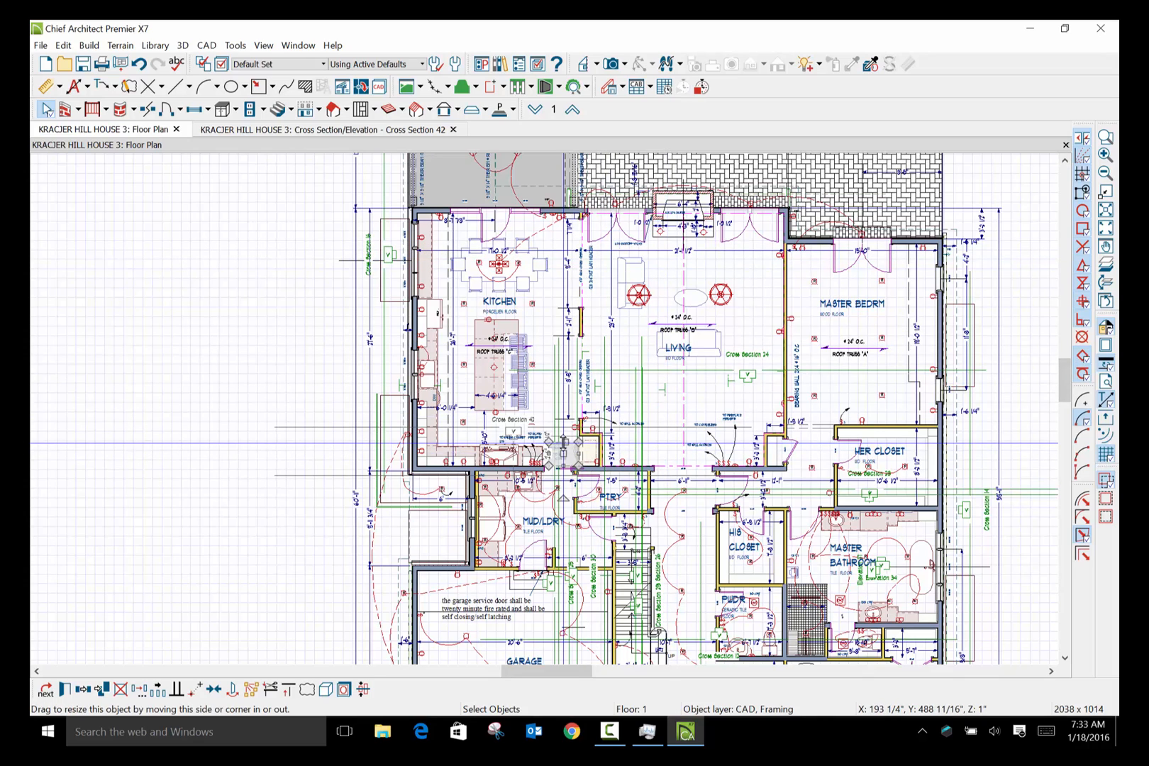
{"action": "left_click_drag", "start_coordinate": [563, 444], "coordinate": [566, 214]}
{"action": "left_click", "coordinate": [689, 368]}
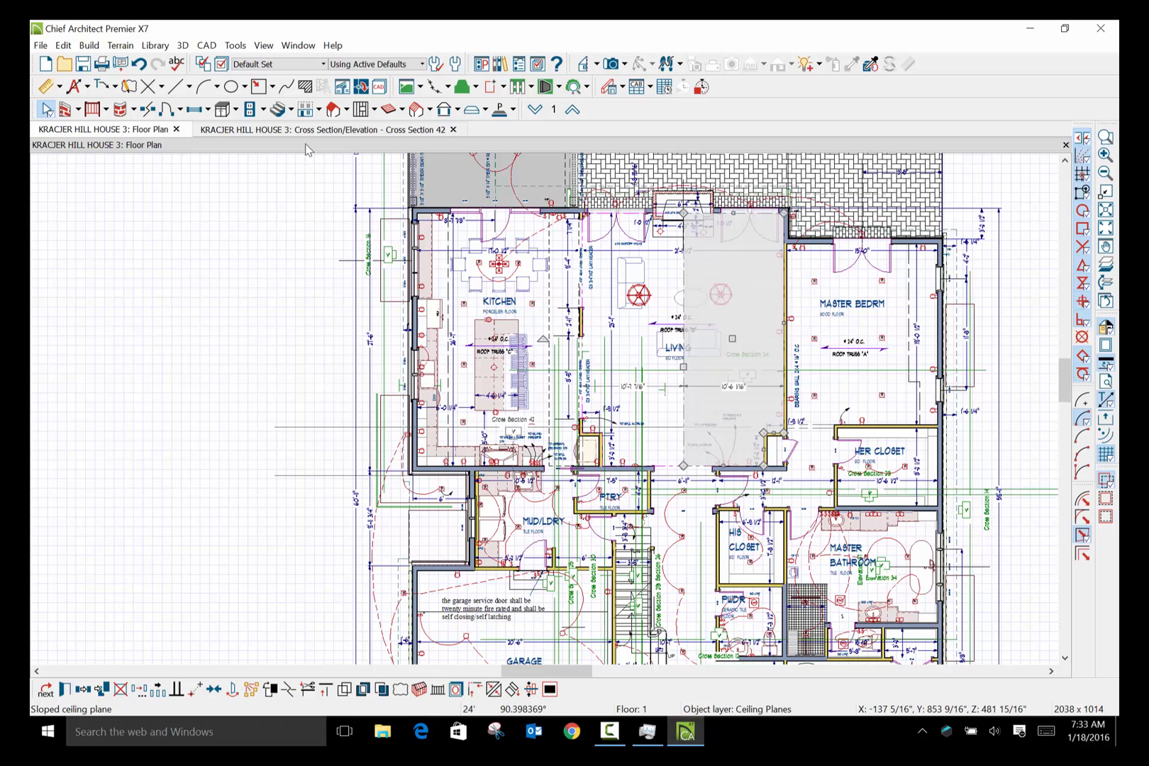
Create a full camera view from the kitchen's dining end, looking past the island toward the range wall.
{"action": "left_click", "coordinate": [183, 48]}
{"action": "mouse_move", "coordinate": [235, 64]}
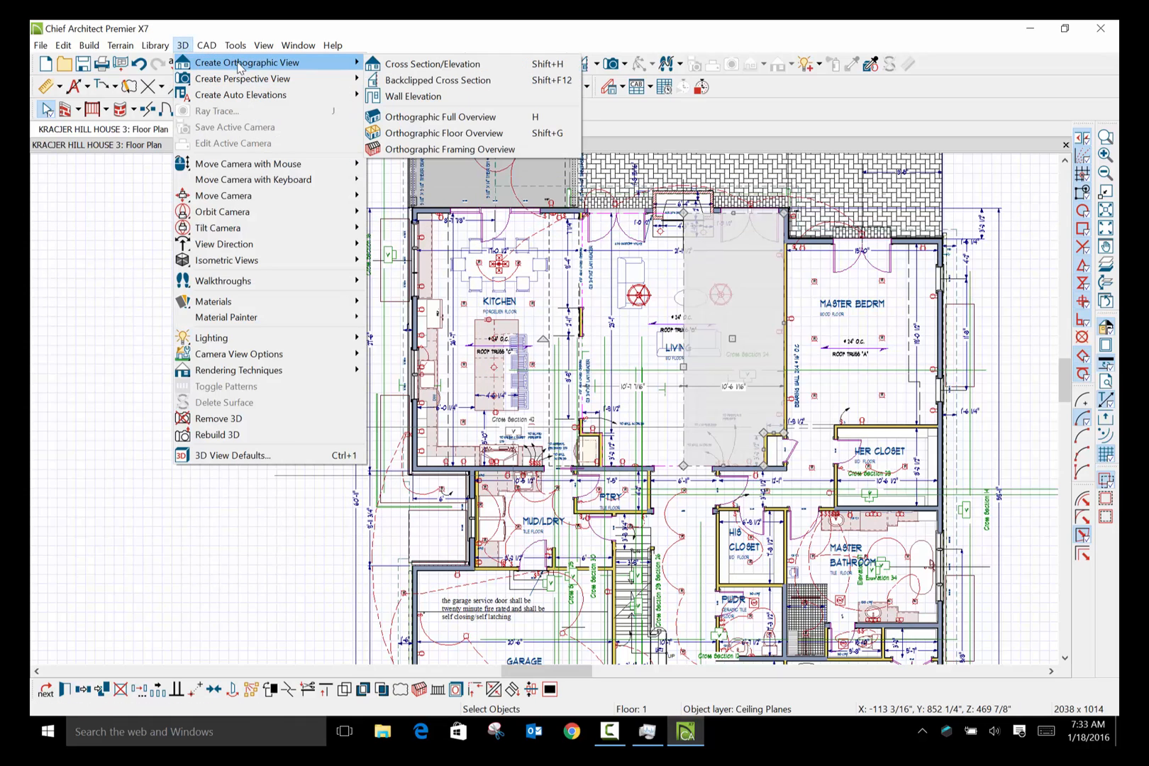
{"action": "left_click", "coordinate": [383, 78]}
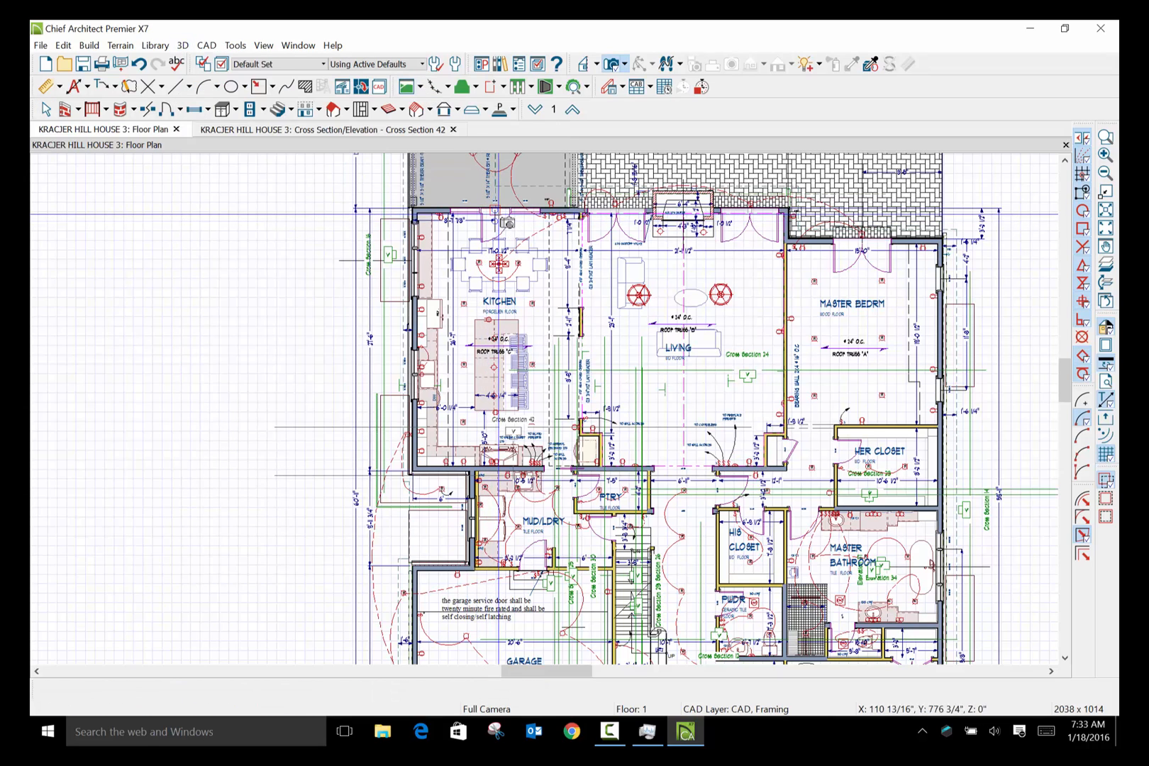
{"action": "left_click_drag", "start_coordinate": [495, 214], "coordinate": [521, 341]}
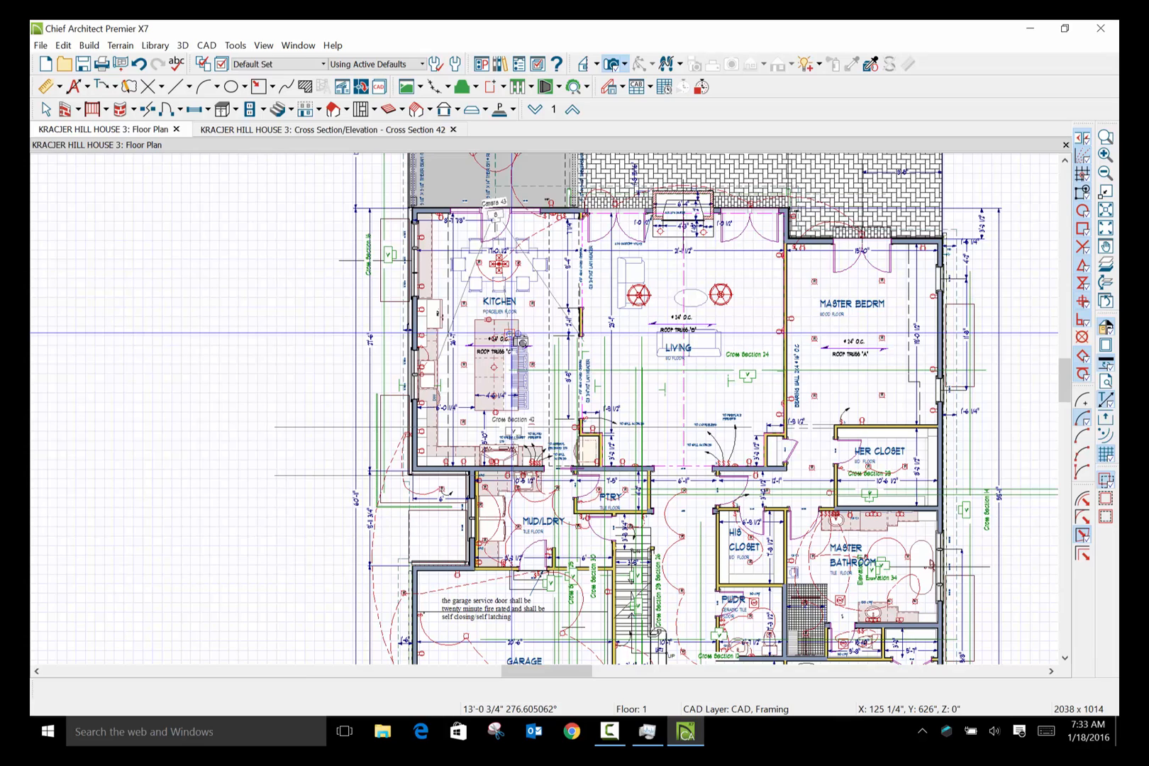
{"action": "left_click_drag", "start_coordinate": [521, 342], "coordinate": [521, 342]}
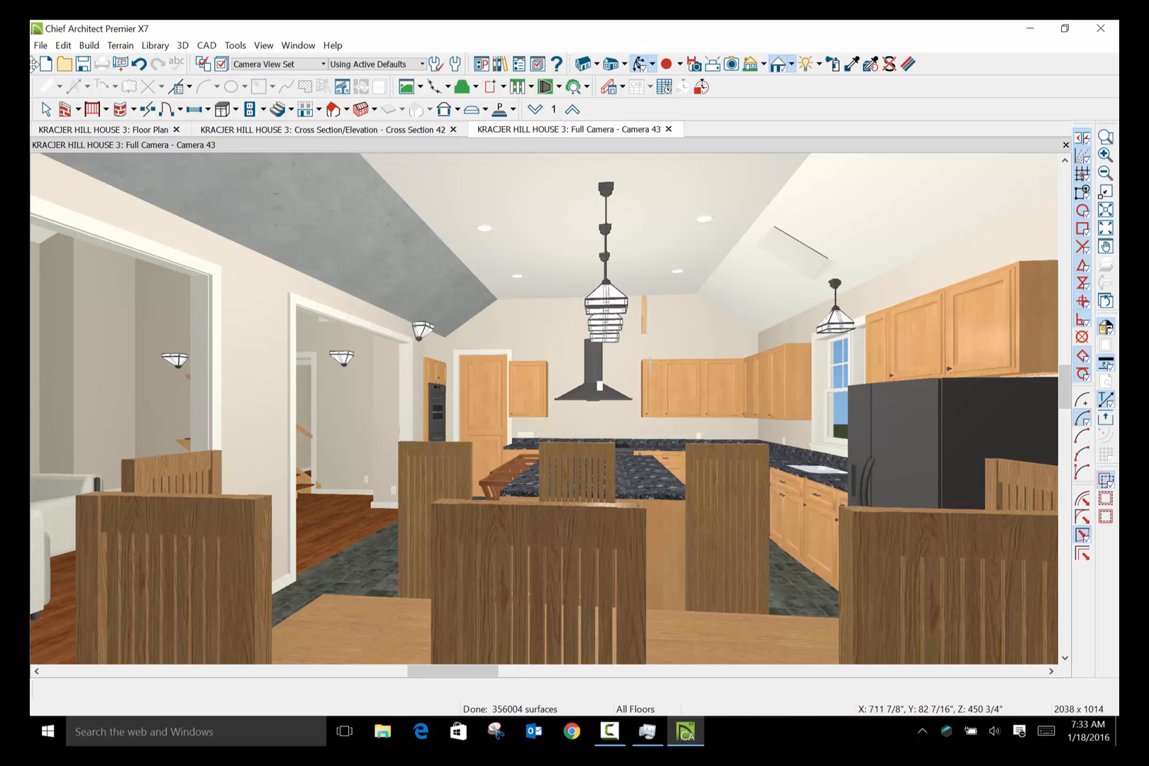
{"action": "left_click", "coordinate": [46, 112]}
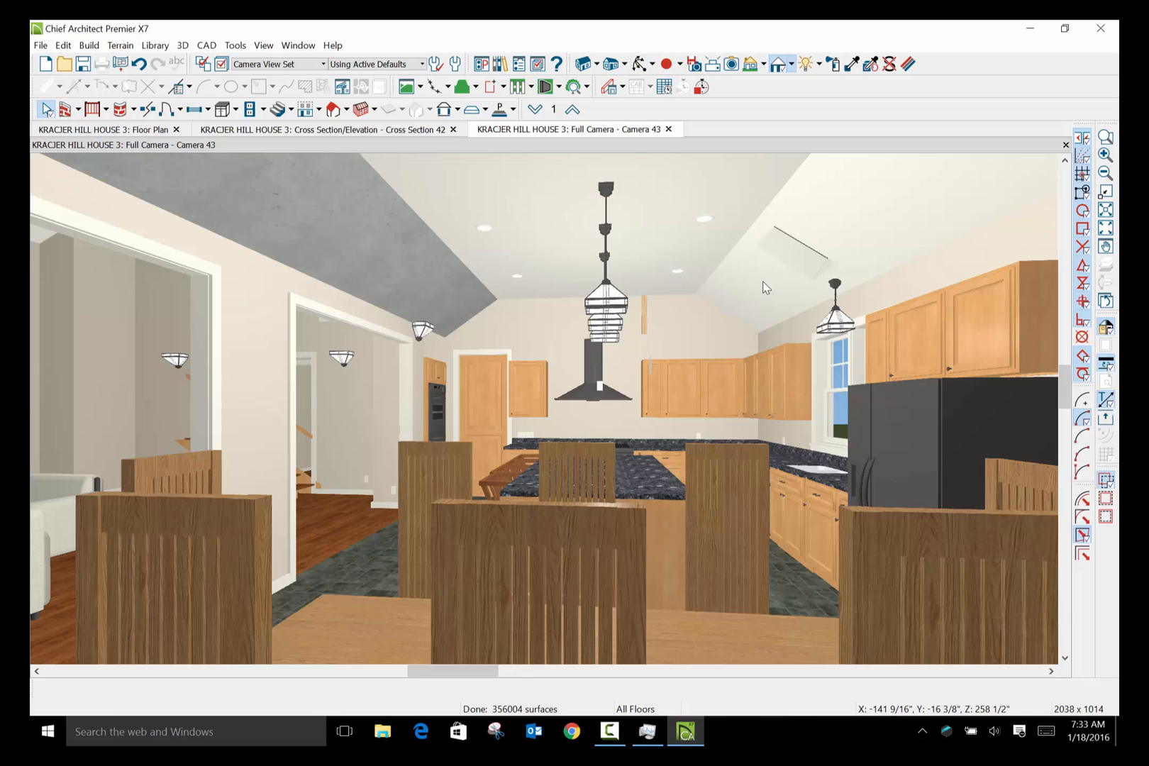
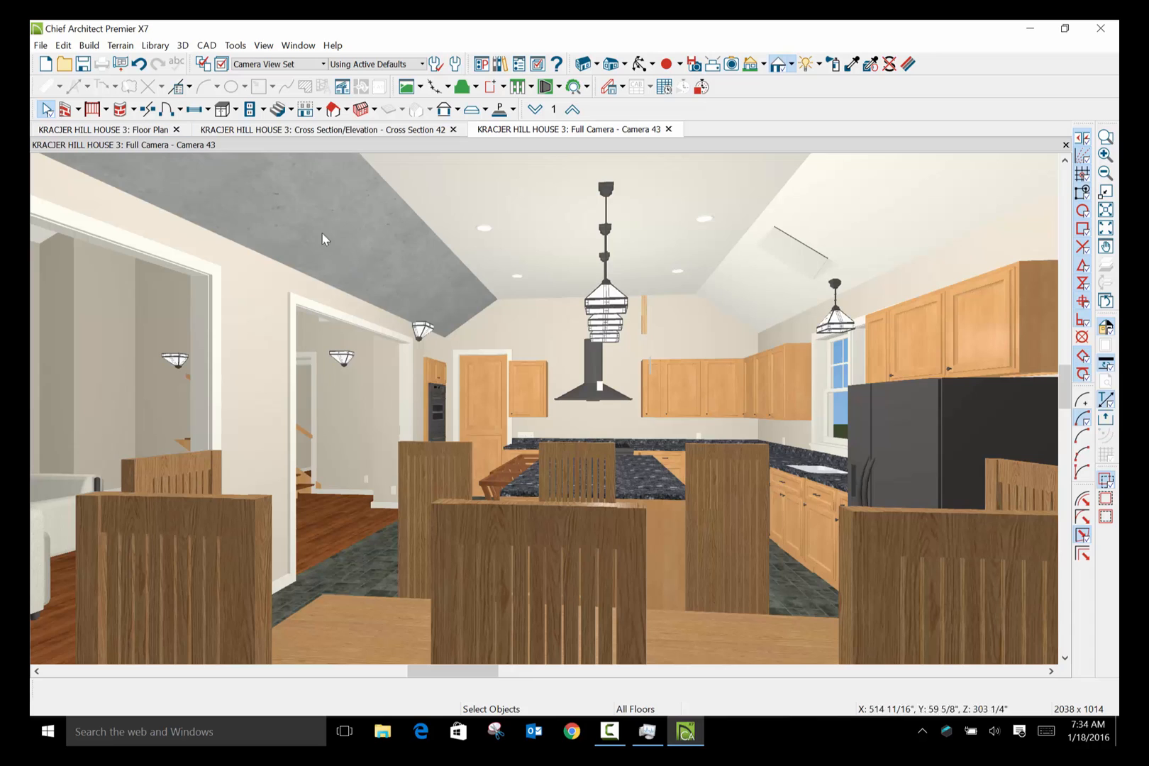
Pick up the Color - Bone material from the sloped ceiling and paint the stretched polyline solid with it.
{"action": "left_click", "coordinate": [852, 63]}
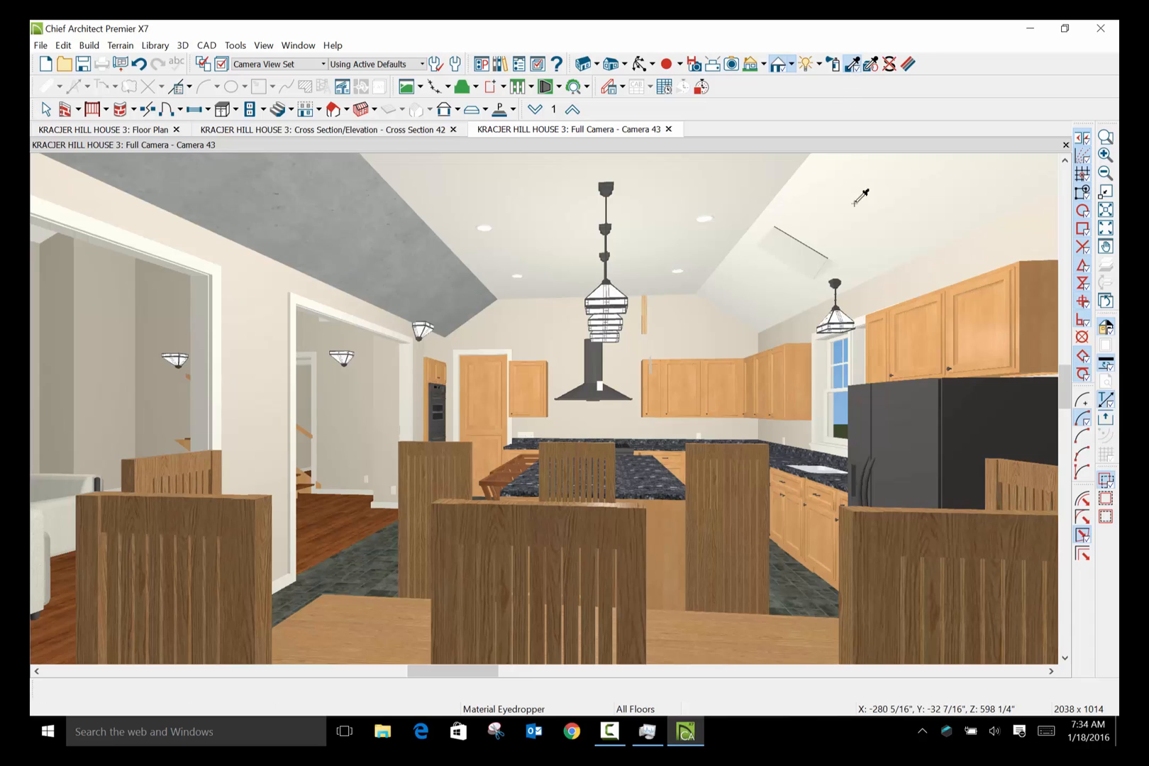
{"action": "left_click", "coordinate": [860, 220]}
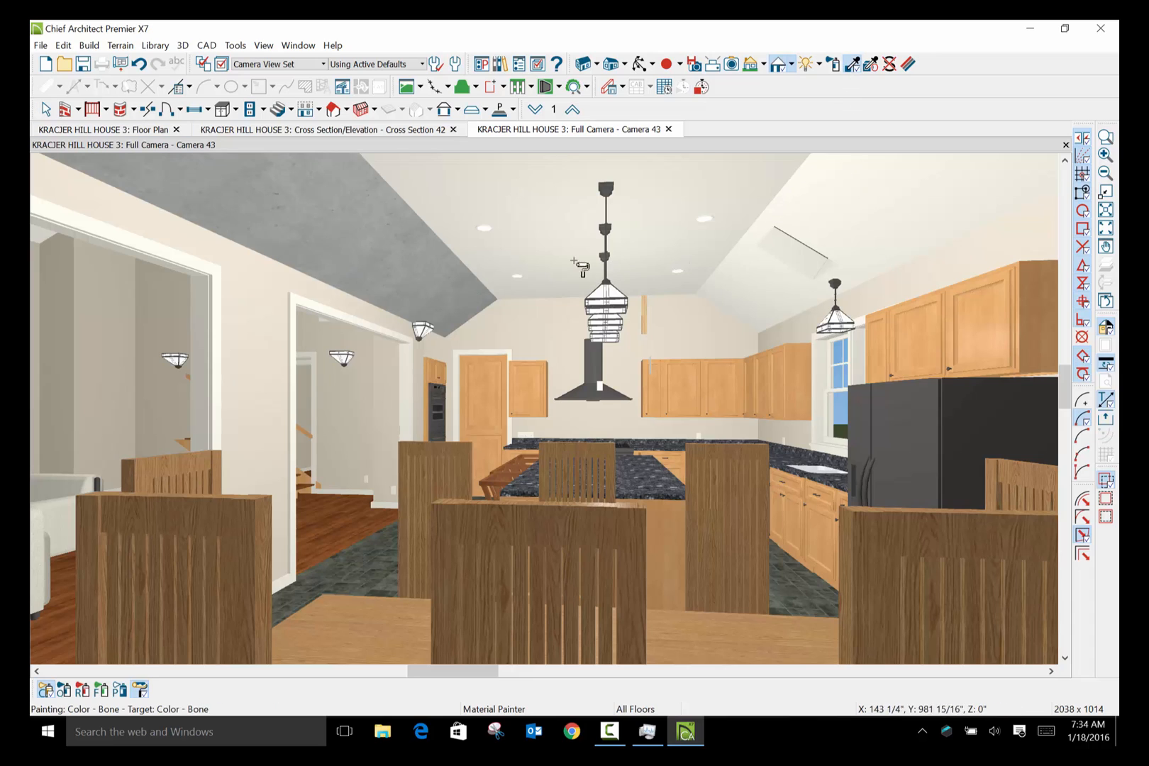
{"action": "left_click", "coordinate": [411, 273]}
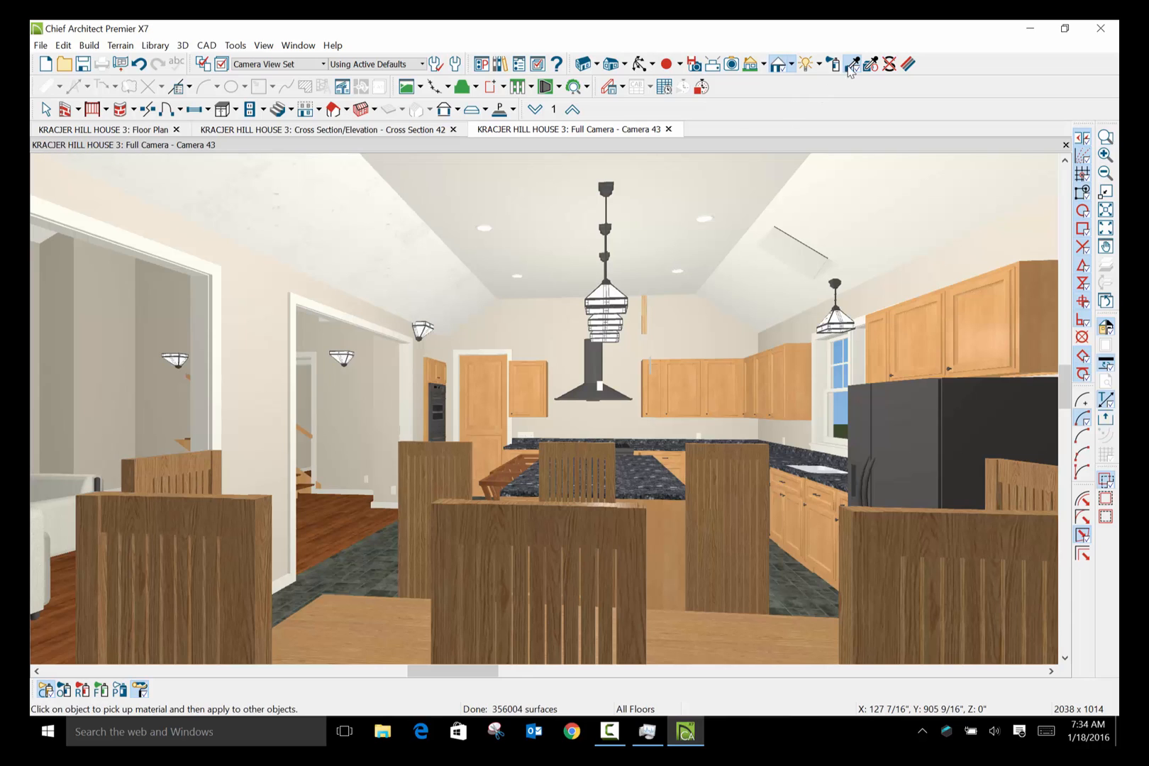
{"action": "left_click", "coordinate": [46, 111]}
Try to replace the polyline solid's material with one from the library's 4' x 12' Wallboard folder.
{"action": "left_click", "coordinate": [288, 208]}
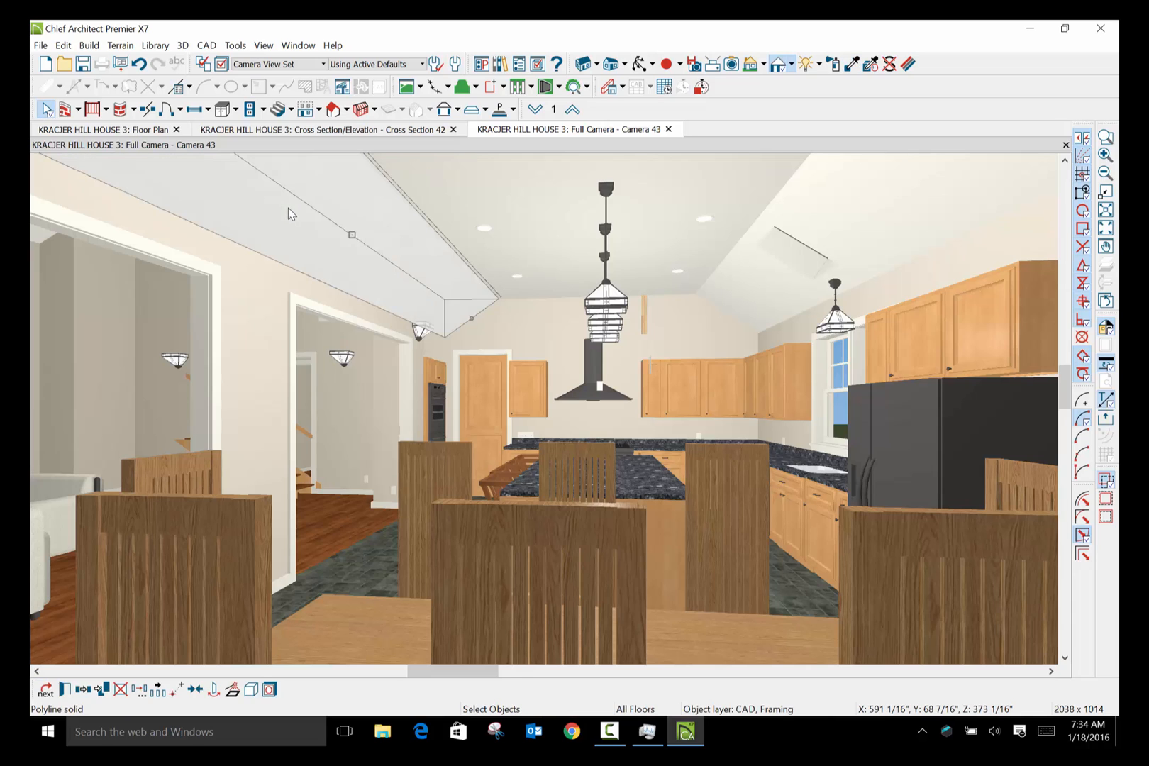
{"action": "double_click", "coordinate": [288, 208]}
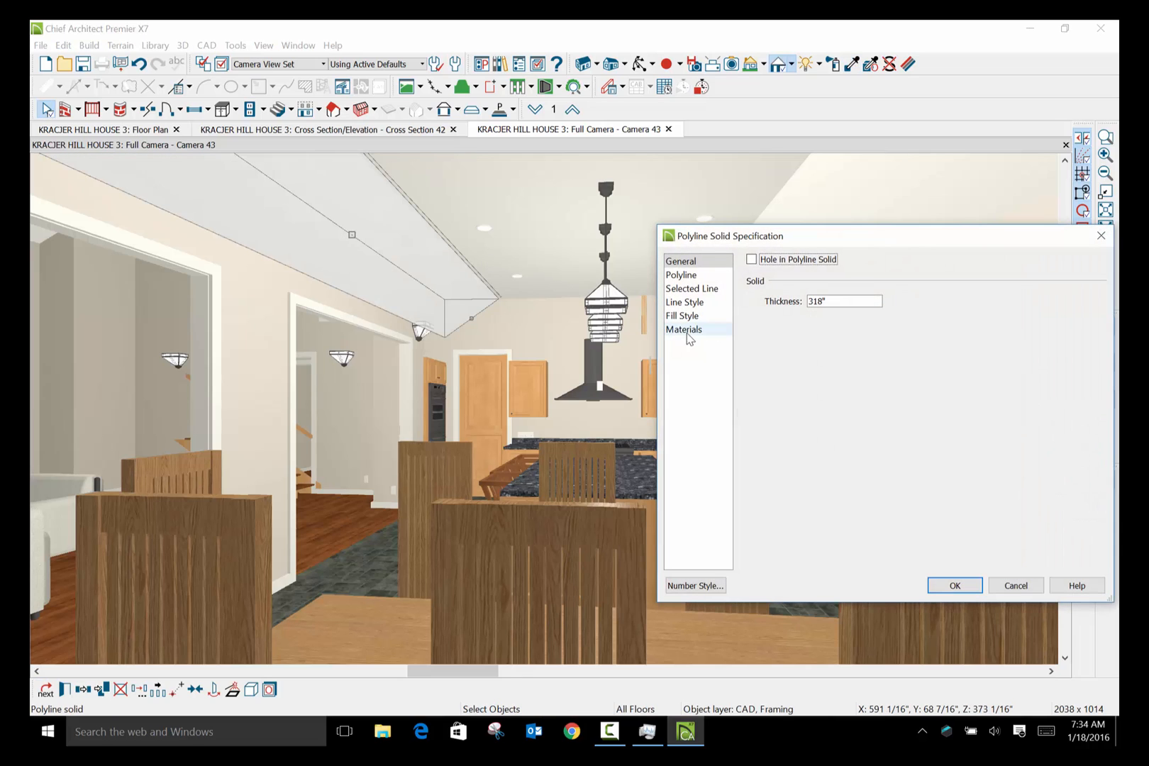
{"action": "left_click", "coordinate": [685, 330]}
{"action": "left_click", "coordinate": [788, 290]}
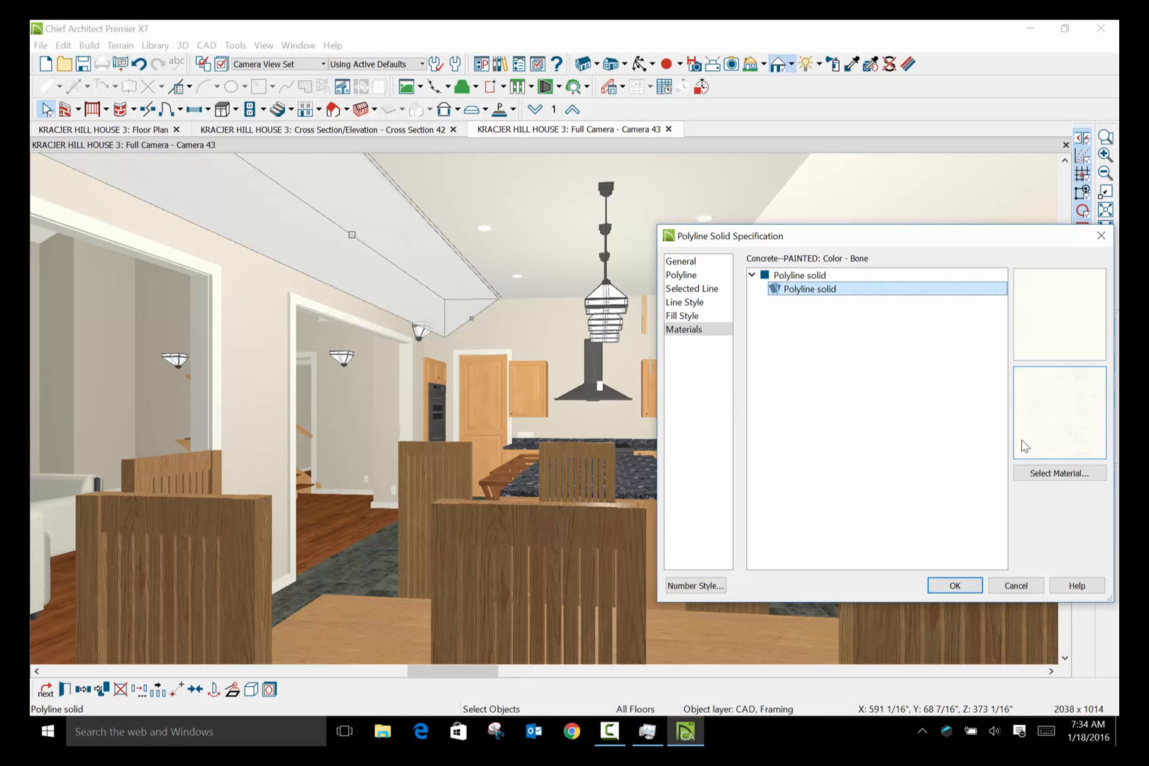
{"action": "left_click", "coordinate": [1058, 478]}
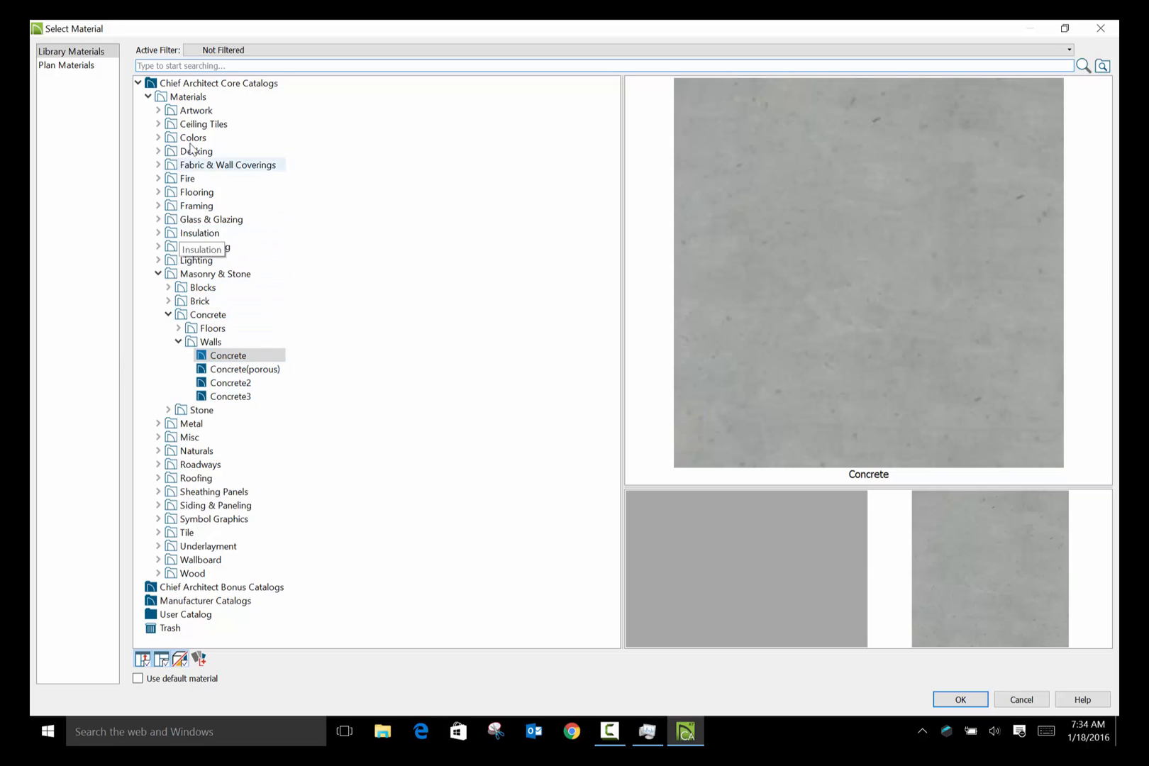
{"action": "left_click", "coordinate": [204, 560]}
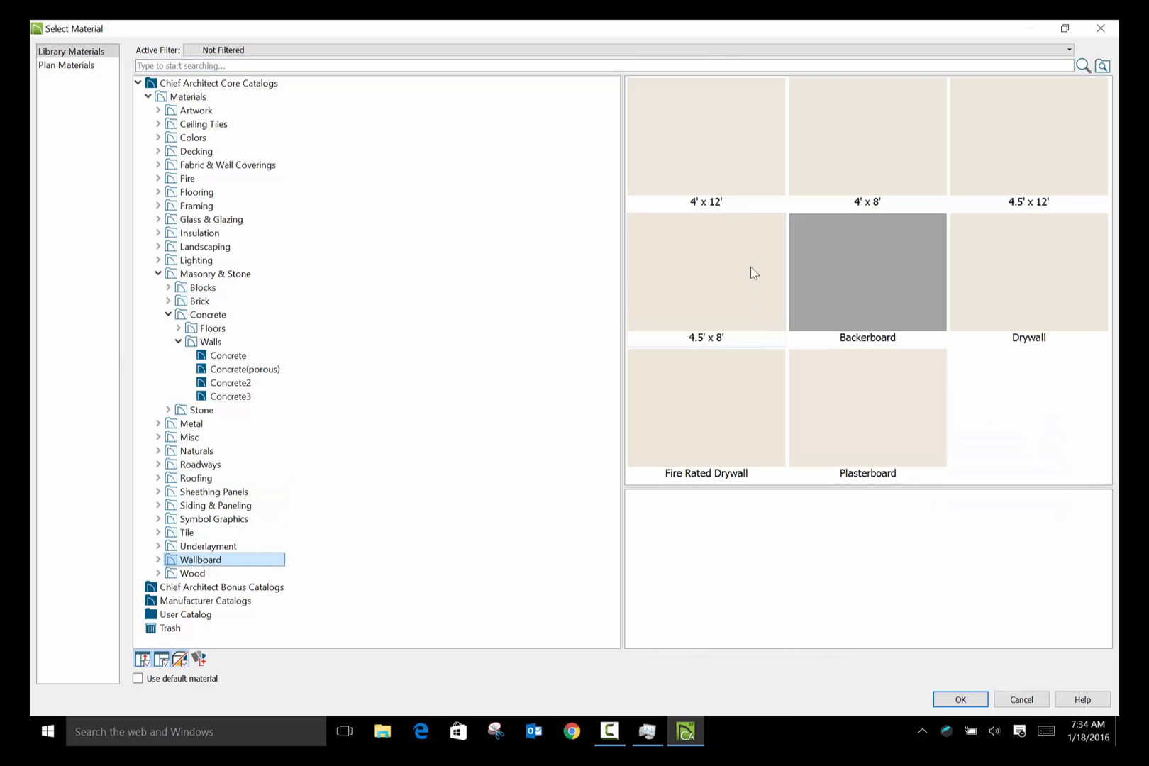
{"action": "double_click", "coordinate": [728, 184]}
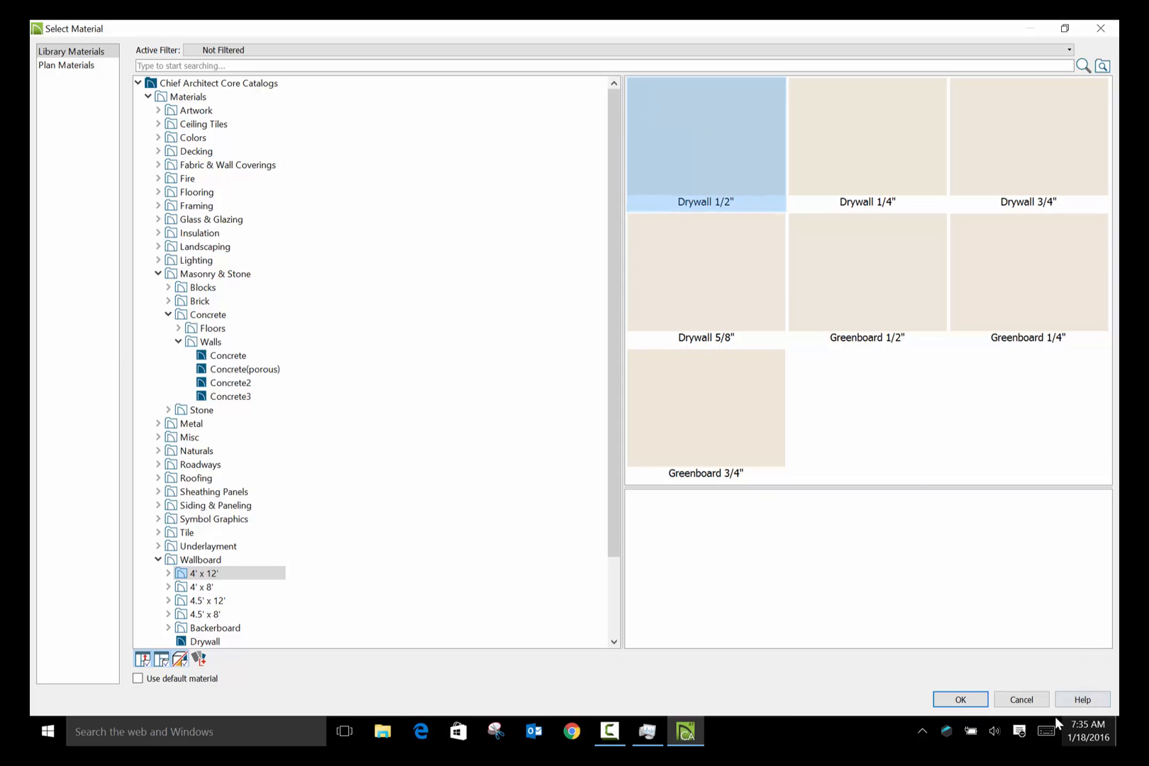
{"action": "left_click", "coordinate": [960, 699]}
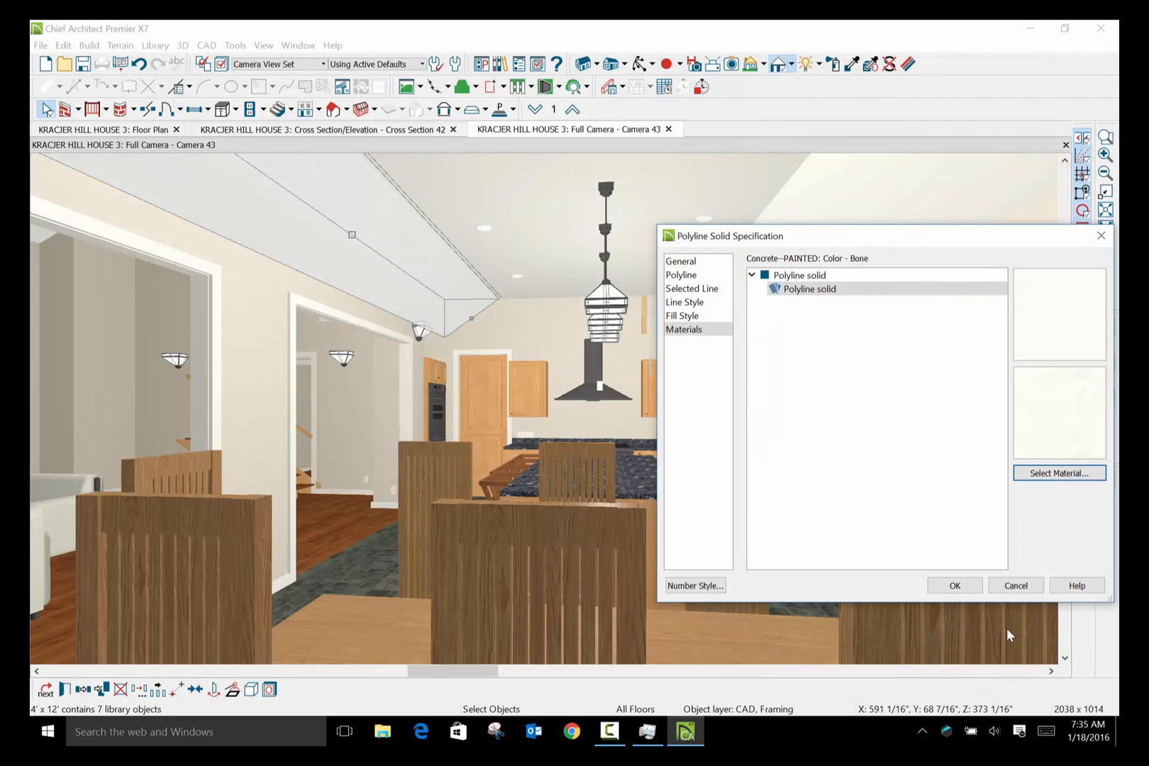
{"action": "left_click", "coordinate": [955, 585]}
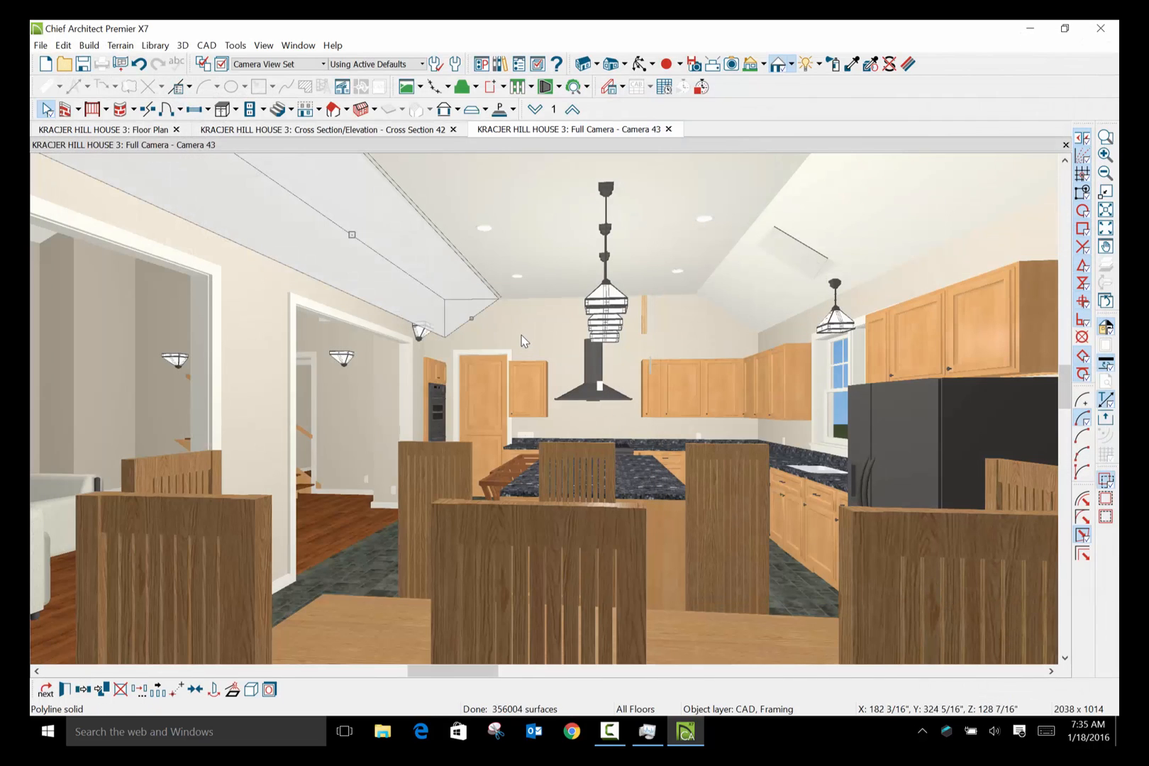
{"action": "left_click", "coordinate": [521, 337]}
{"action": "left_click", "coordinate": [840, 232]}
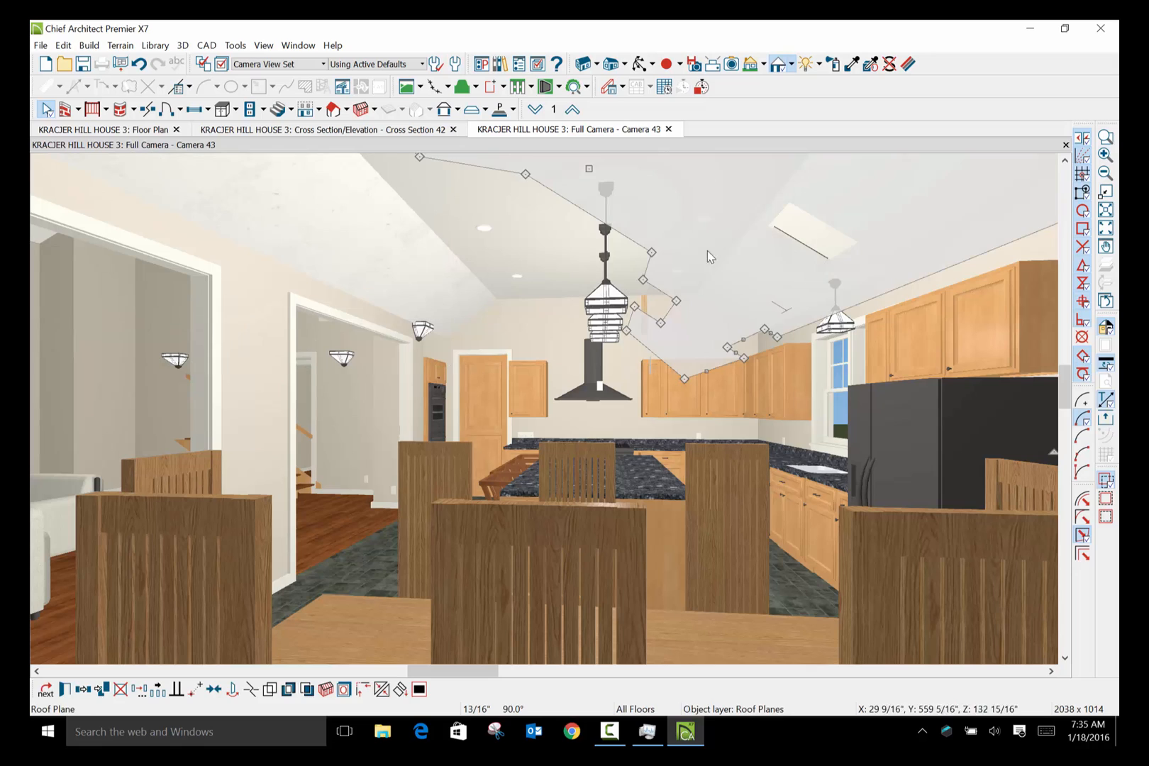
Delete the stretched polyline solid in the camera view and restore it.
{"action": "left_click", "coordinate": [401, 266]}
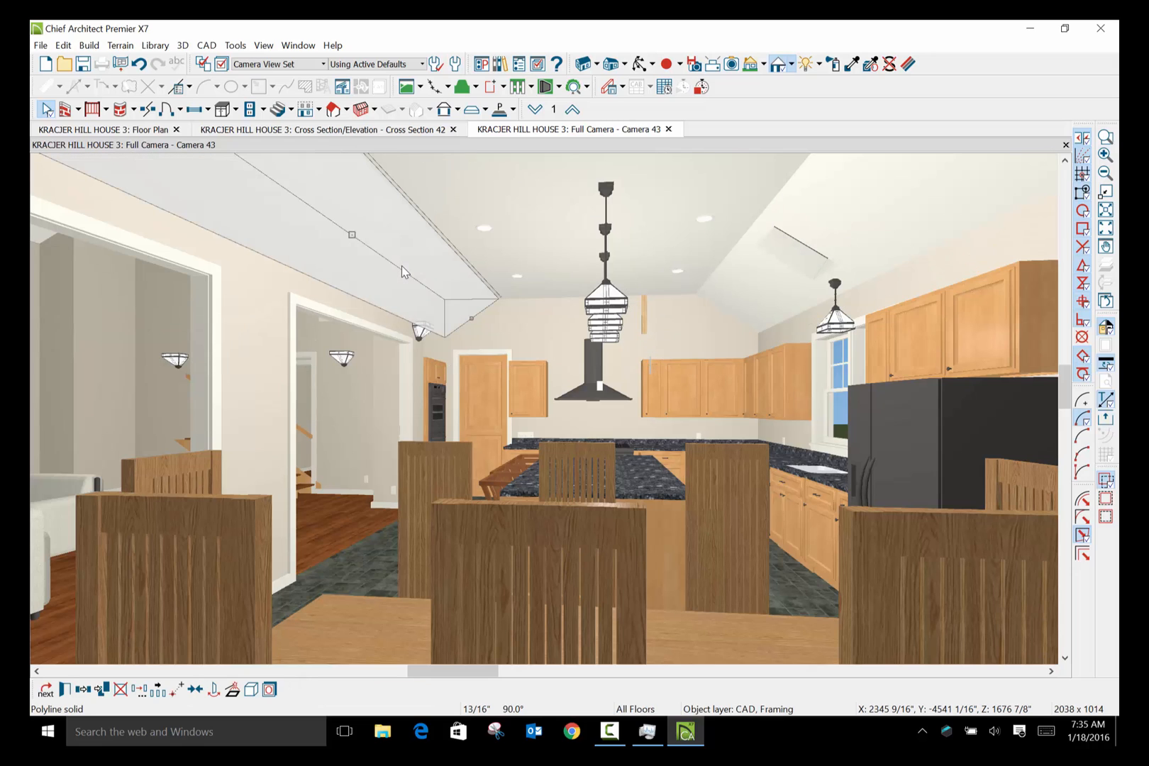
{"action": "key", "text": "Delete"}
{"action": "left_click", "coordinate": [443, 227]}
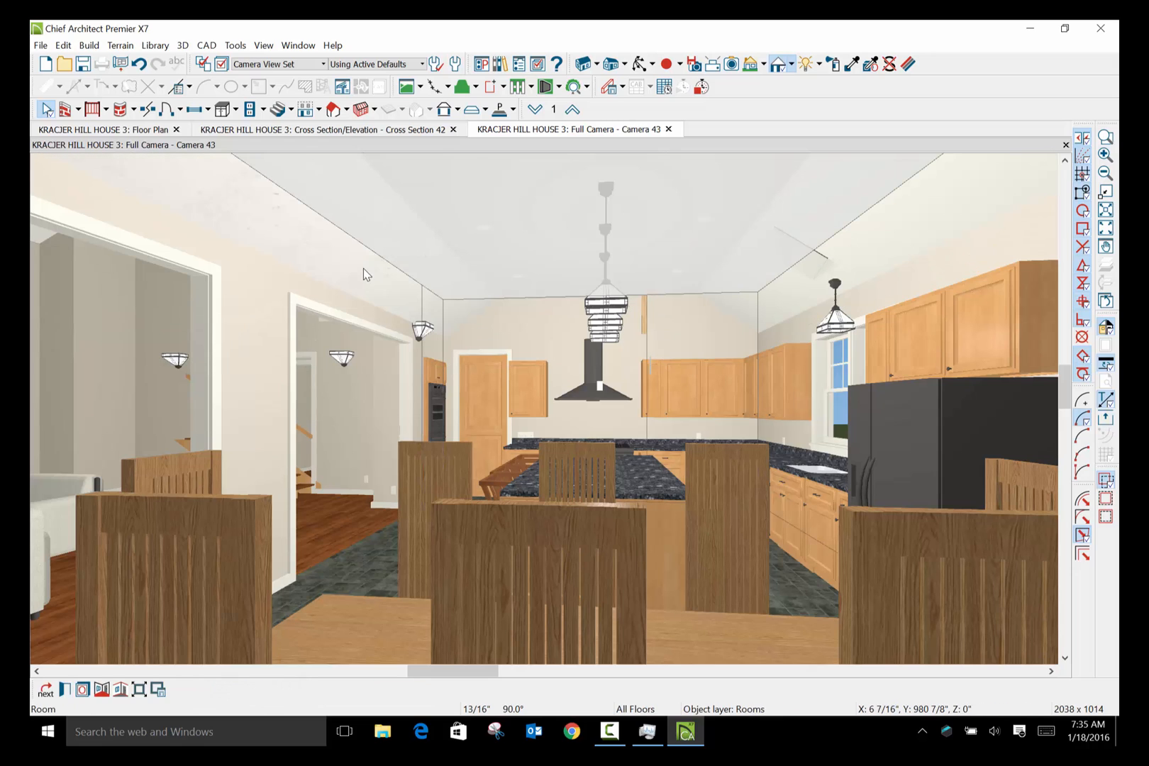
{"action": "key", "text": "ctrl+z"}
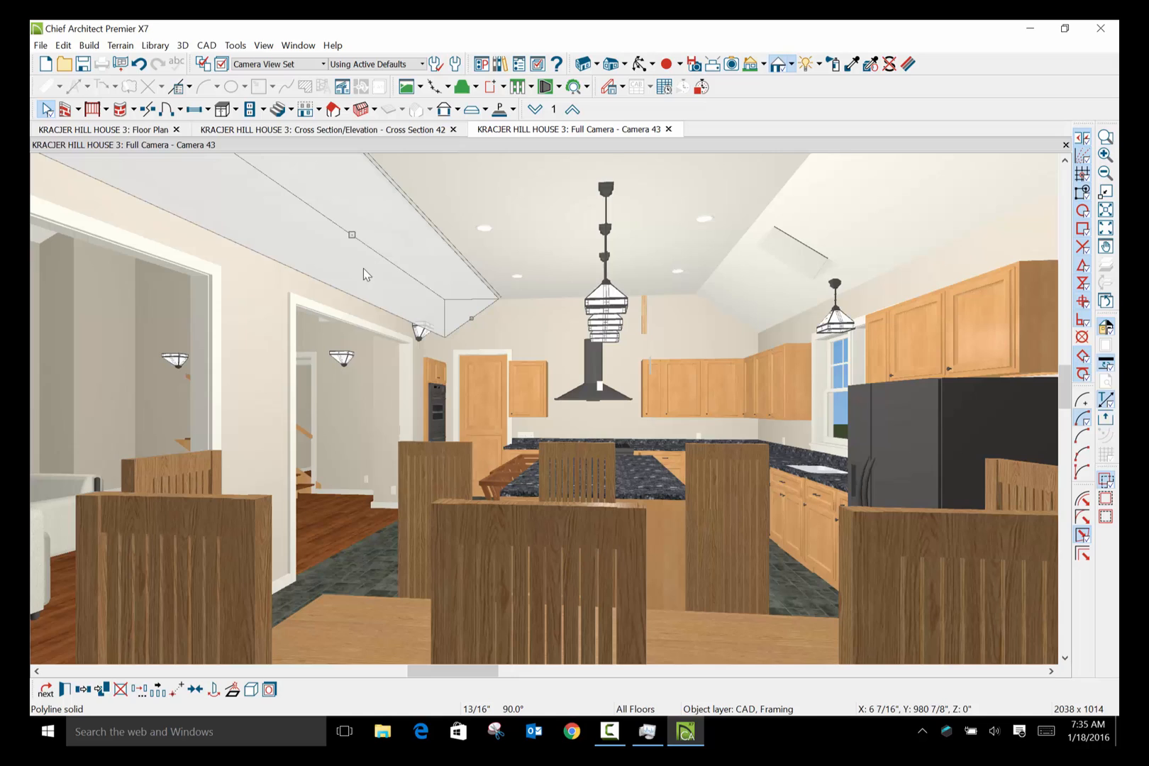
{"action": "left_click", "coordinate": [868, 65]}
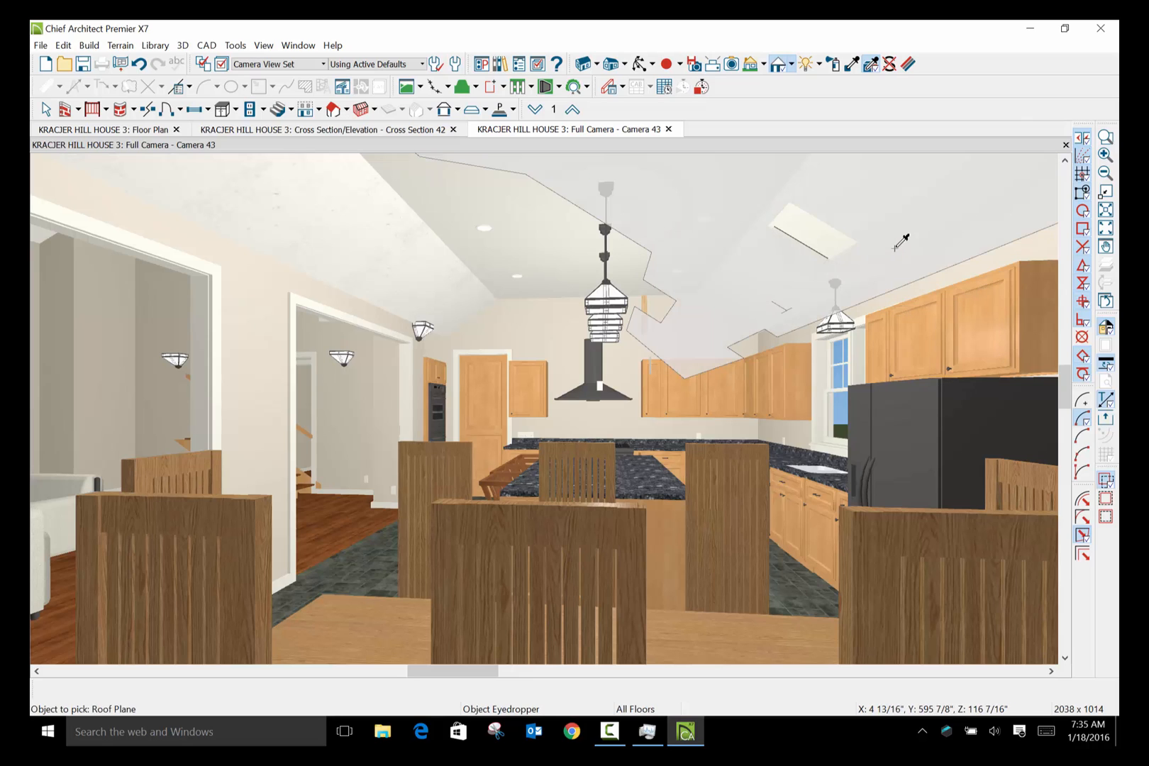
{"action": "left_click", "coordinate": [363, 268]}
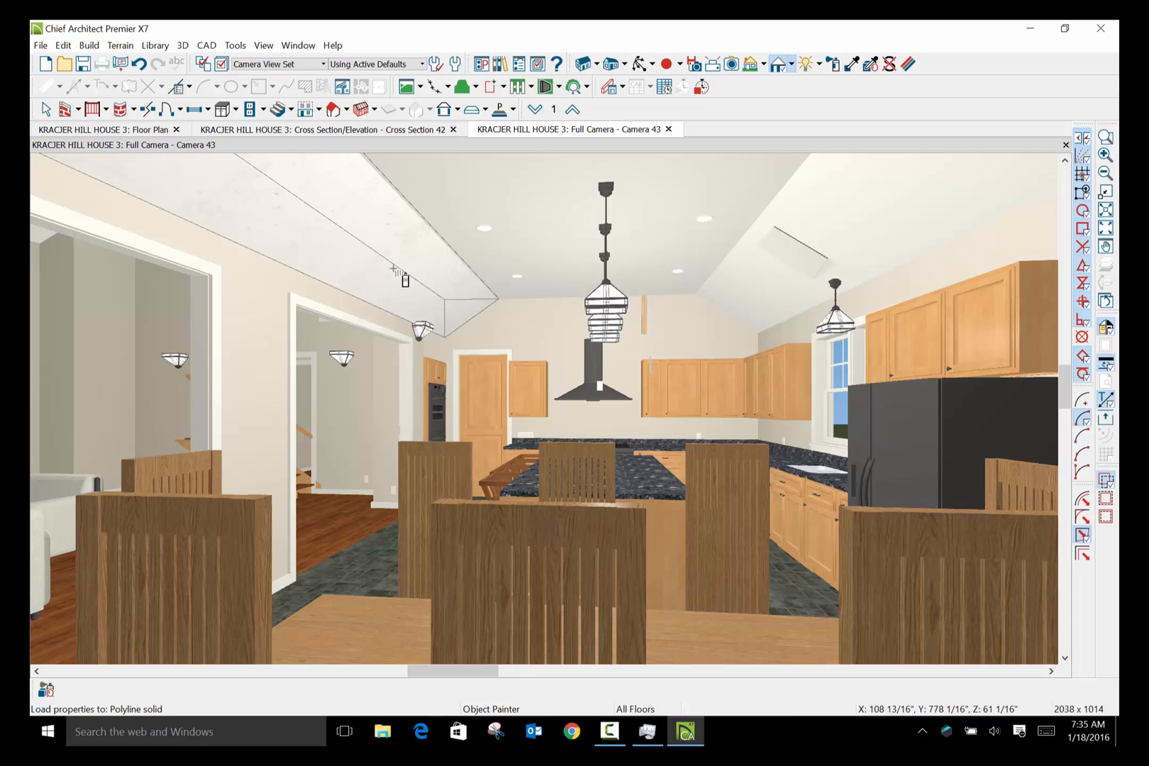
{"action": "key", "text": "Escape"}
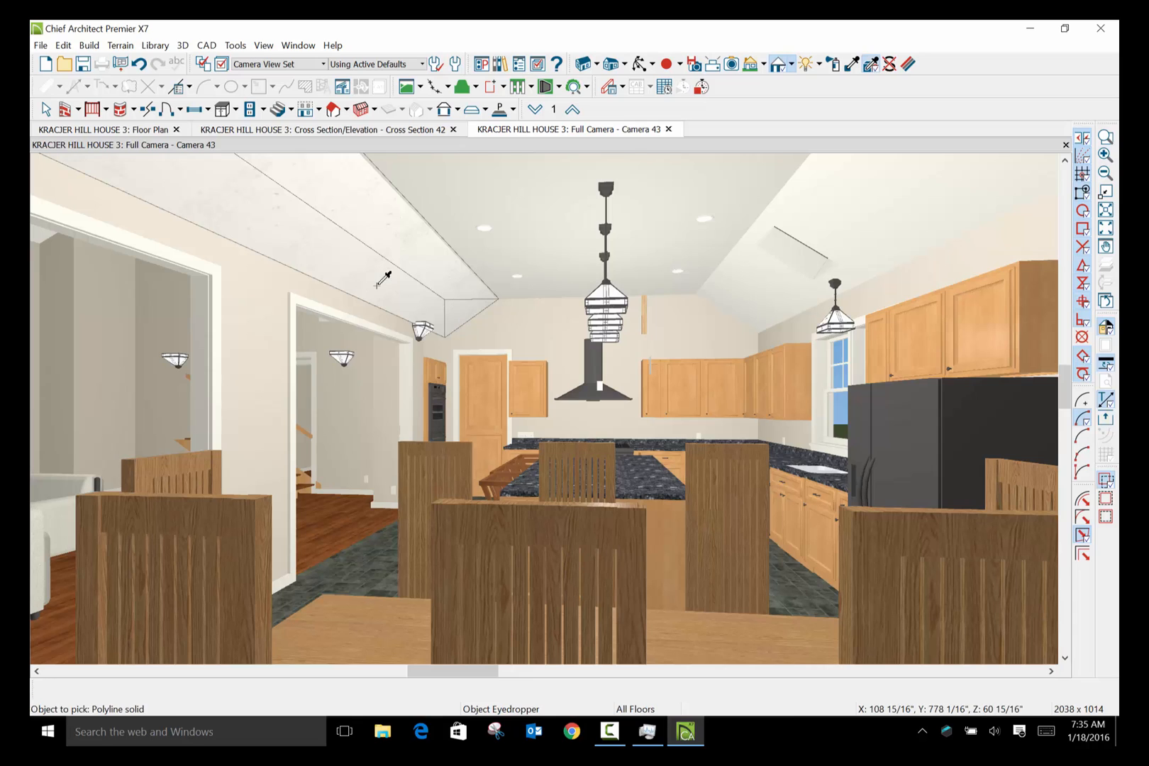
Pick up the Color - Bone material from the sloped kitchen ceiling with the Material Eyedropper.
{"action": "left_click", "coordinate": [852, 65]}
{"action": "left_click", "coordinate": [749, 257]}
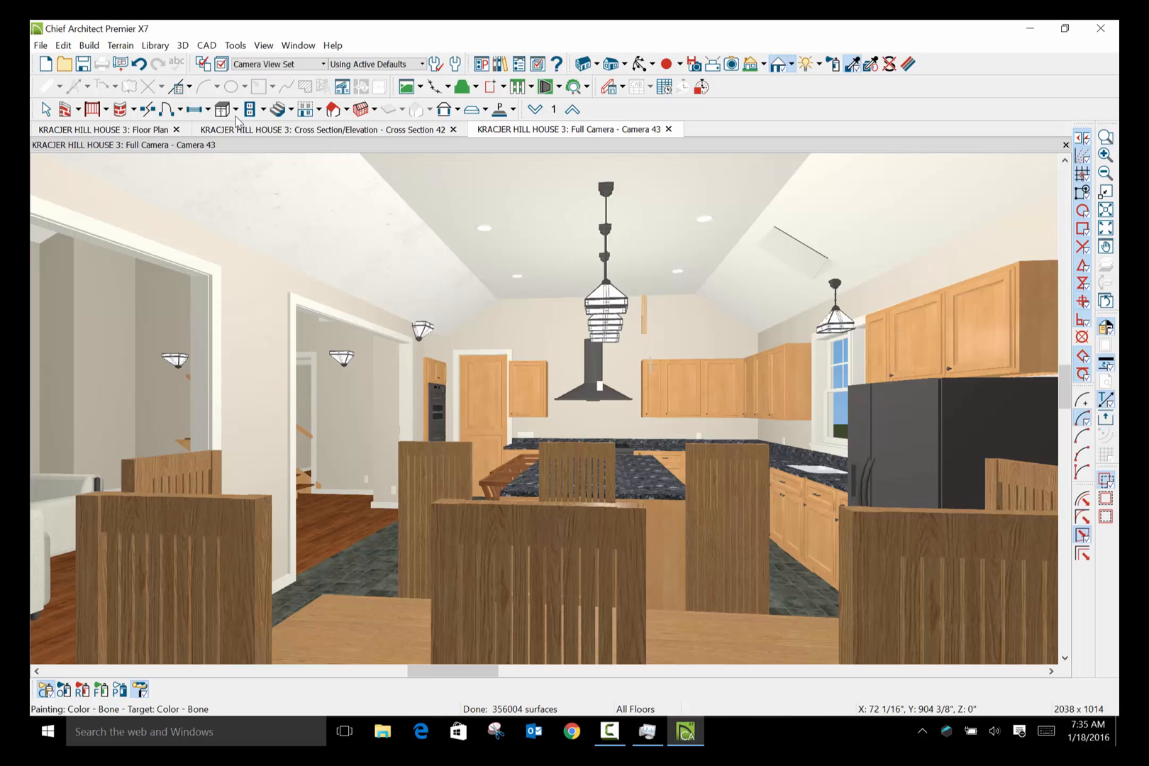
{"action": "left_click", "coordinate": [45, 110]}
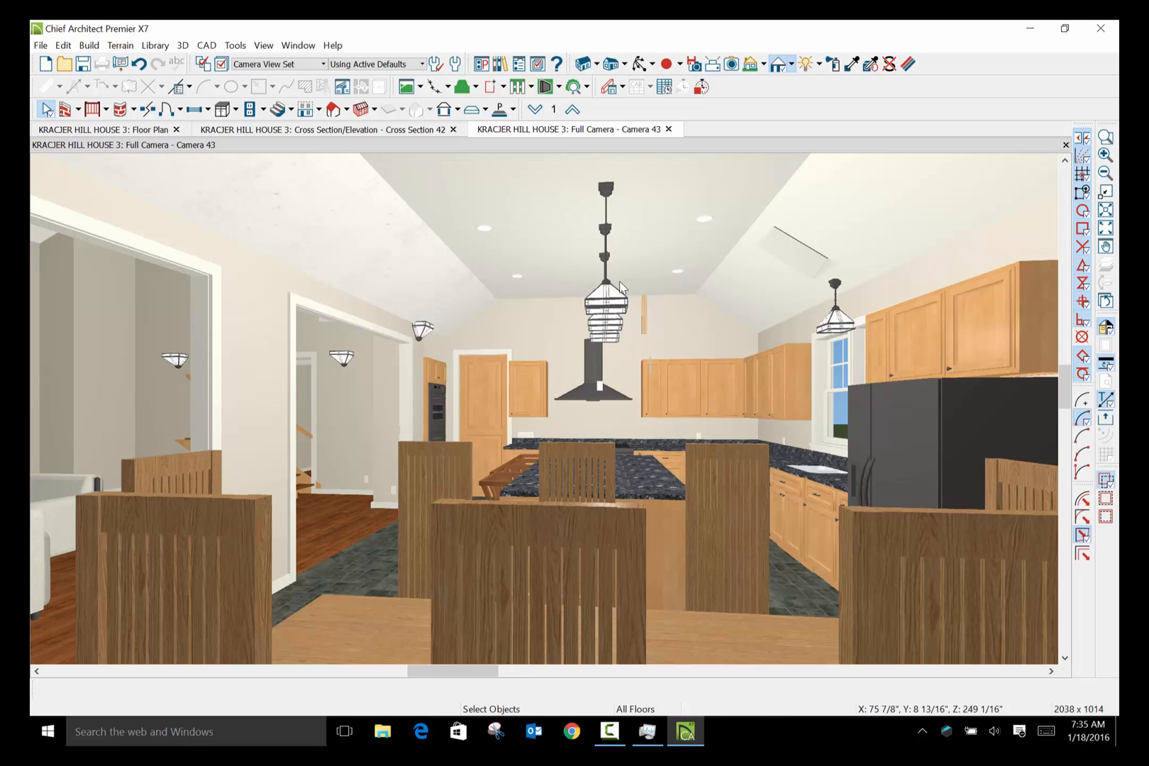
Review the general specification of the wall sconce under the sloped polyline solid at the far end of the kitchen.
{"action": "left_click", "coordinate": [419, 341]}
{"action": "left_click_drag", "start_coordinate": [419, 345], "coordinate": [397, 375]}
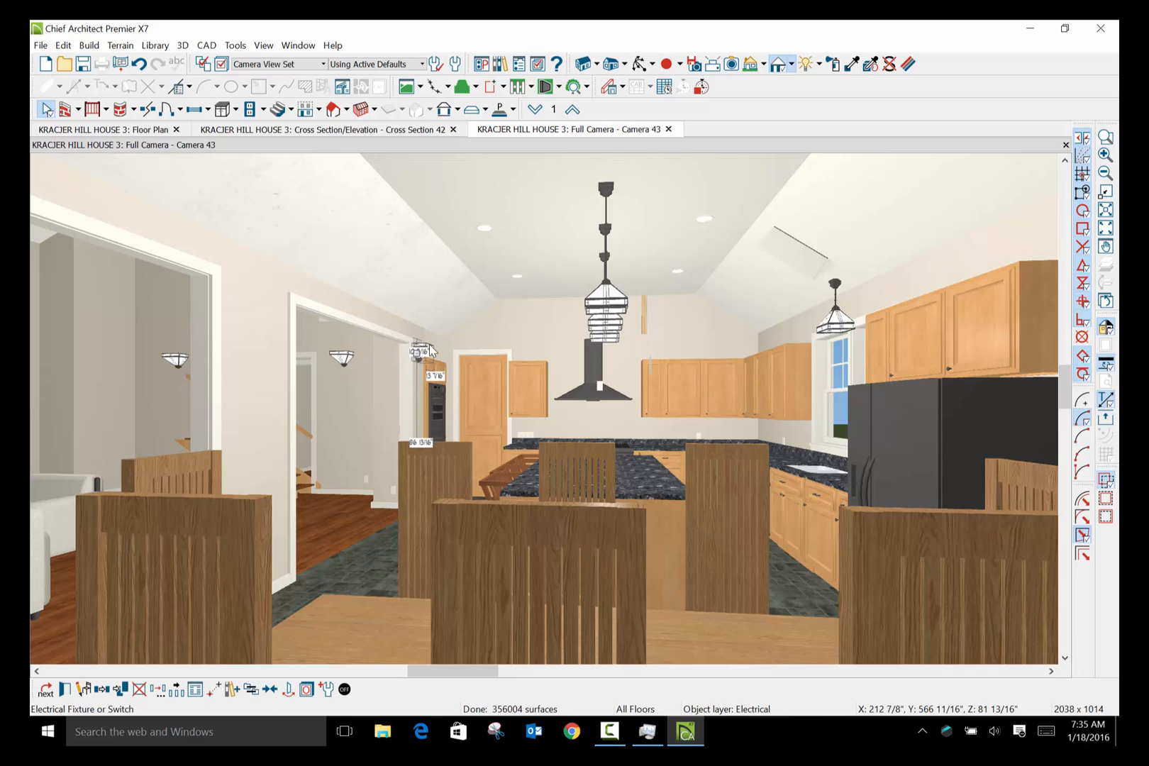
{"action": "left_click", "coordinate": [64, 690]}
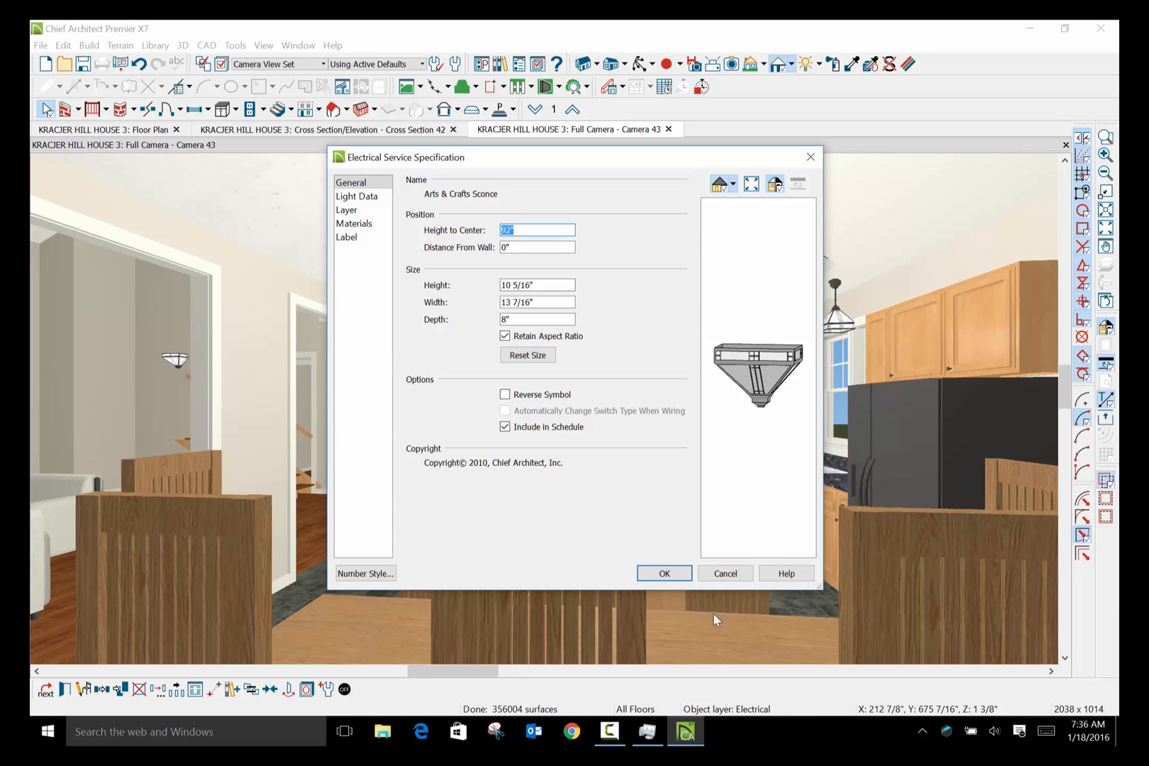
{"action": "left_click", "coordinate": [665, 573]}
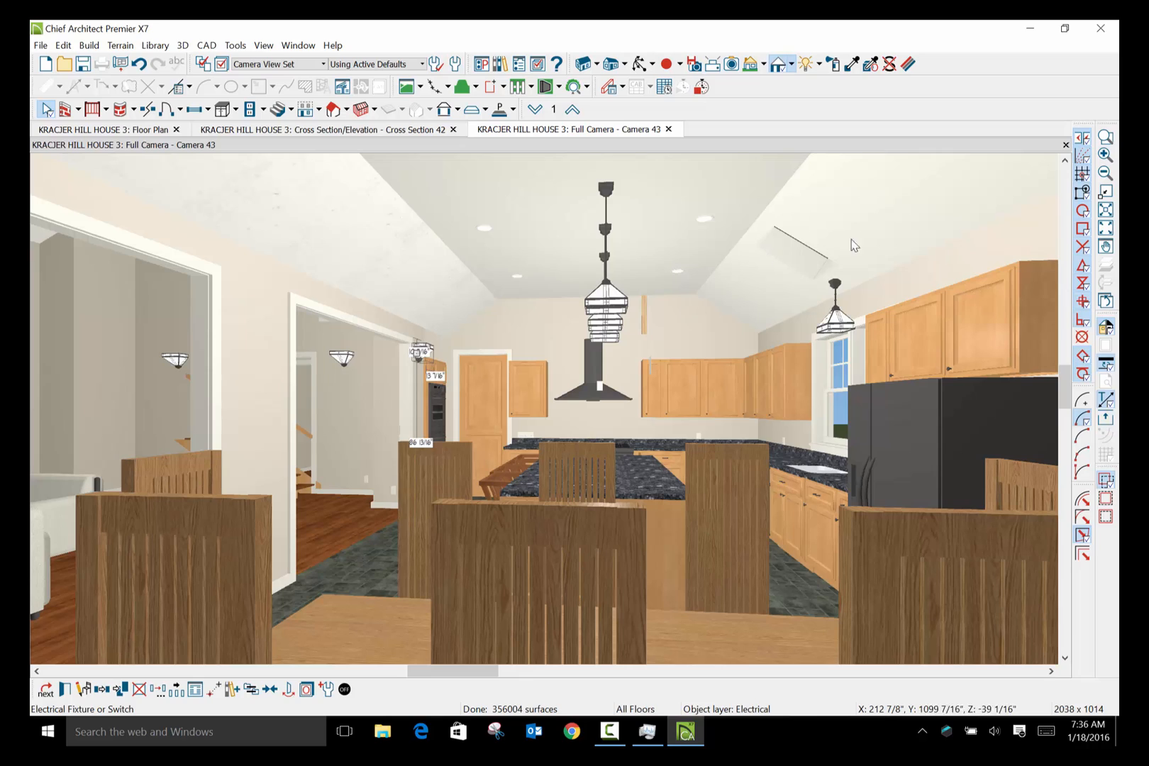
Review the height and pitch settings in the specification of the roof plane above the kitchen.
{"action": "left_click", "coordinate": [919, 213]}
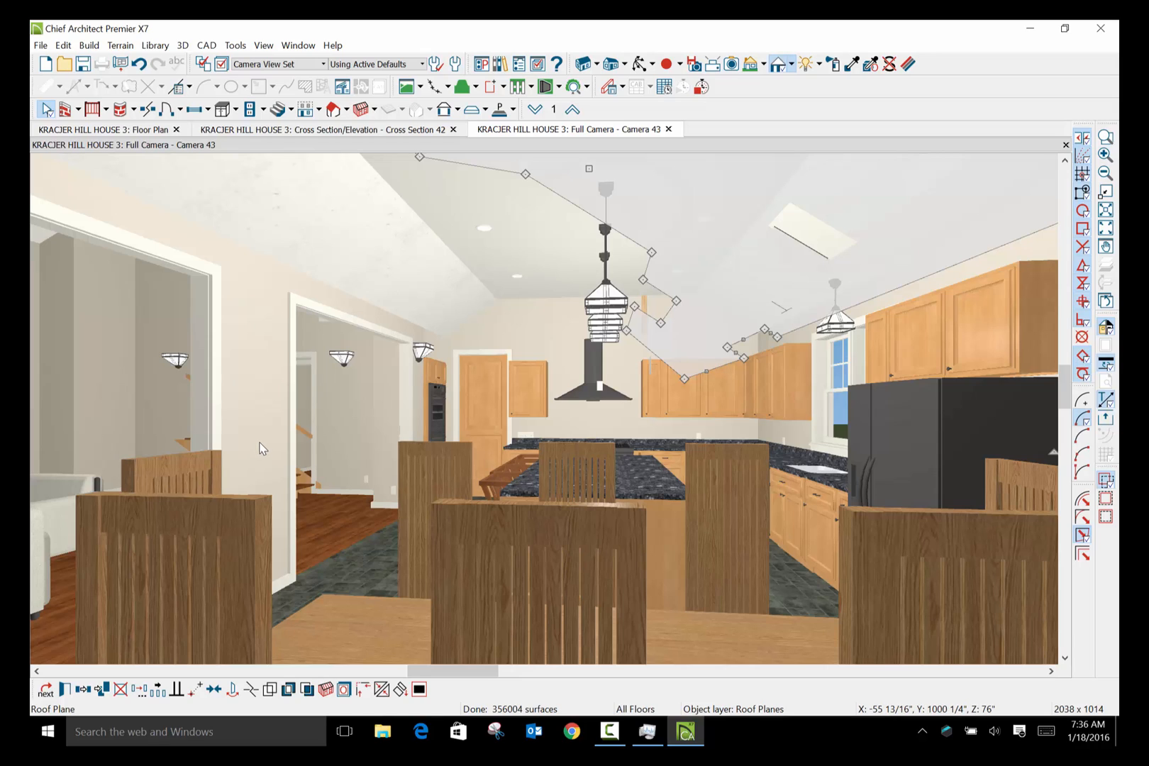
{"action": "left_click", "coordinate": [64, 689]}
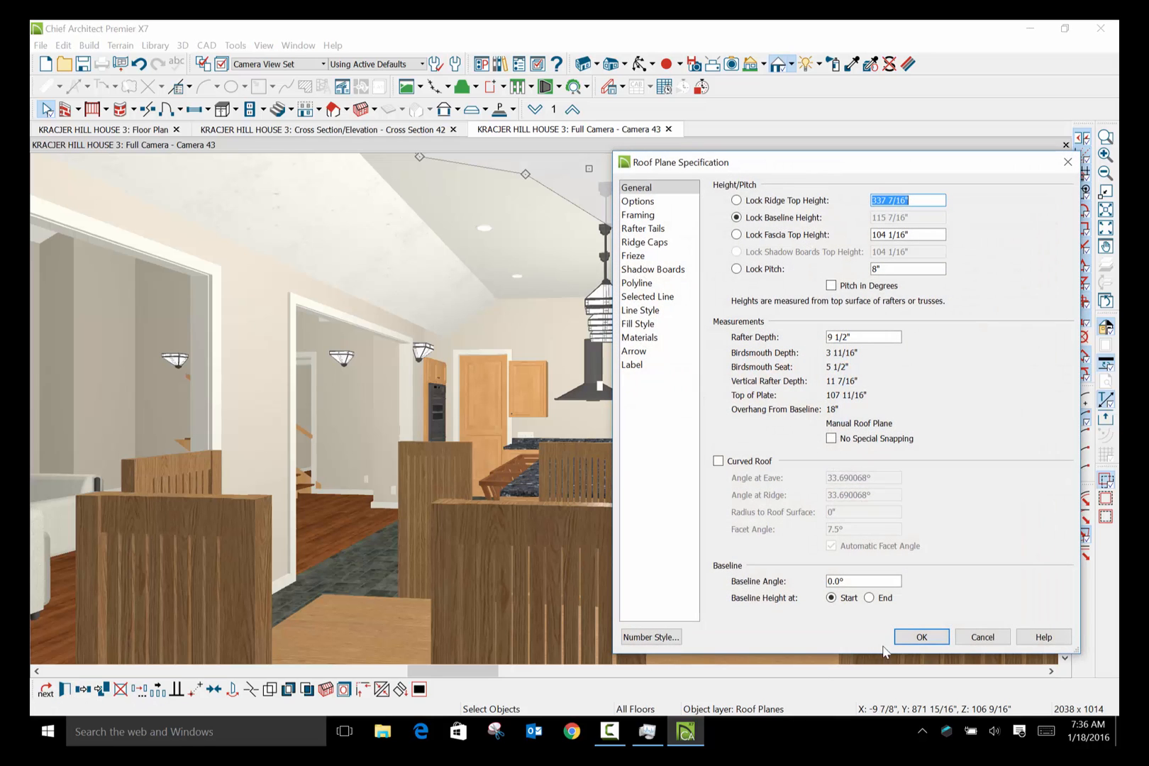
{"action": "left_click", "coordinate": [916, 637]}
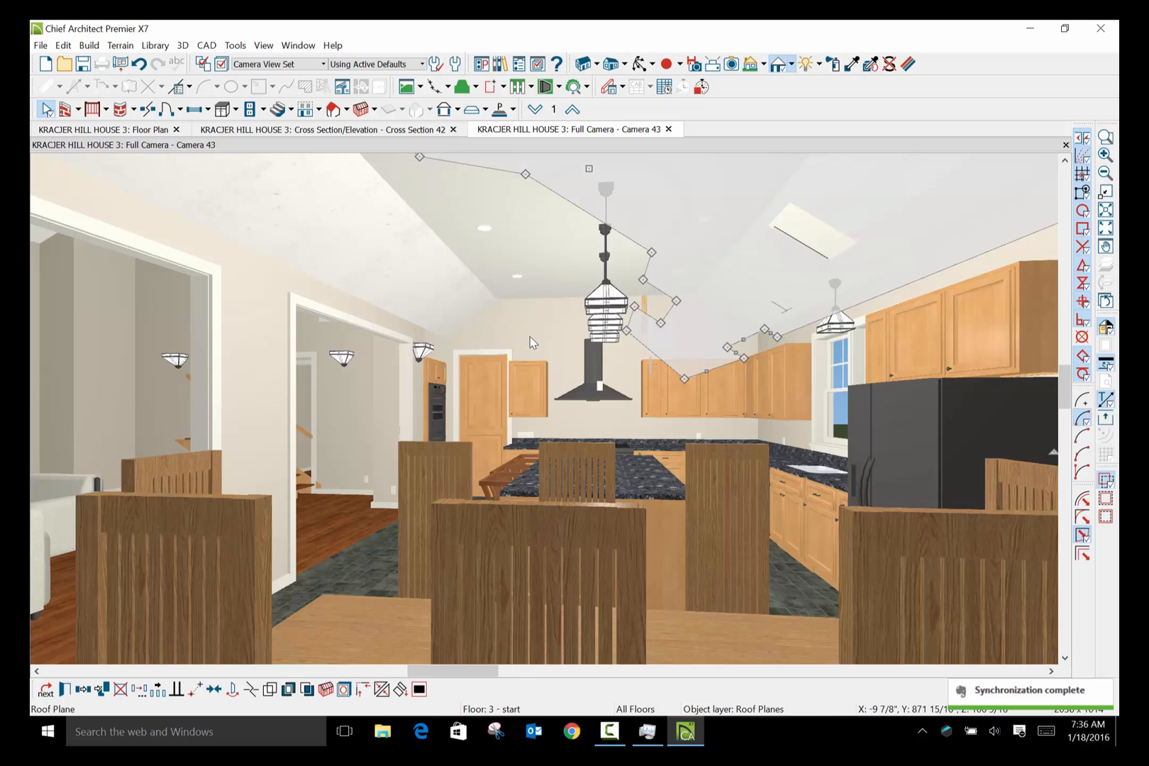
{"action": "key", "text": "e"}
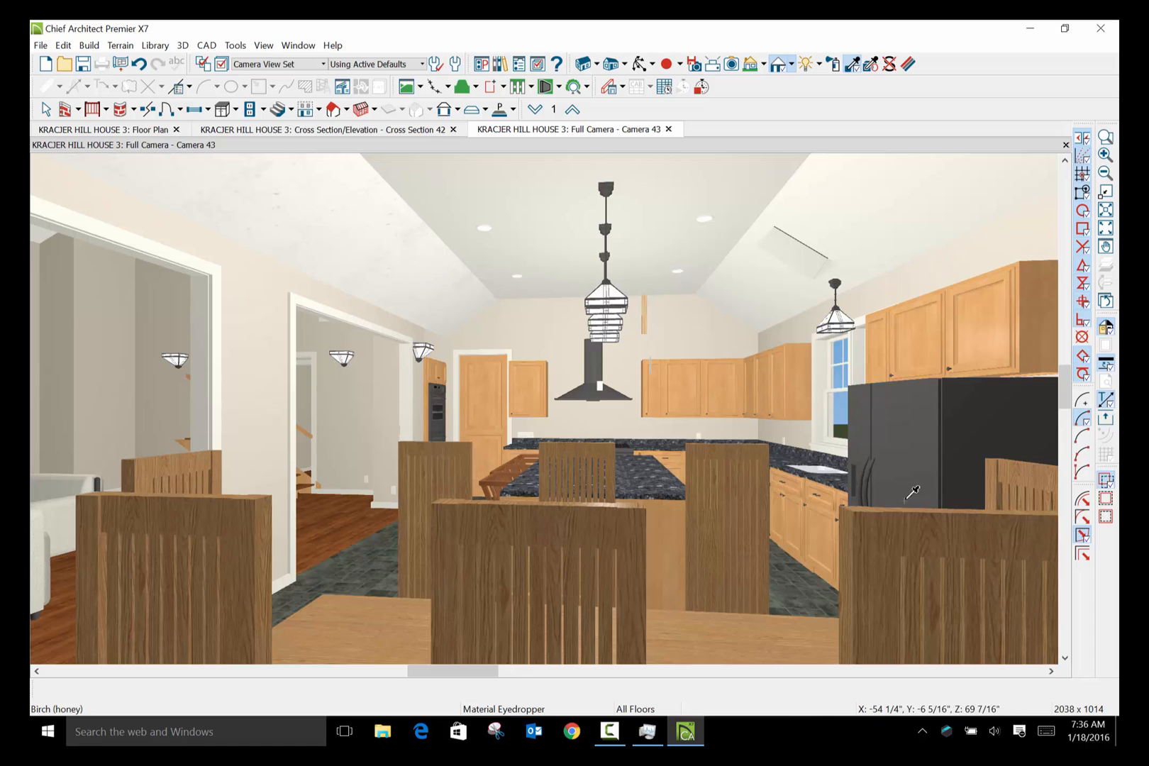
Return to the floor plan and switch its active layer set to Plan View Set.
{"action": "left_click", "coordinate": [163, 130]}
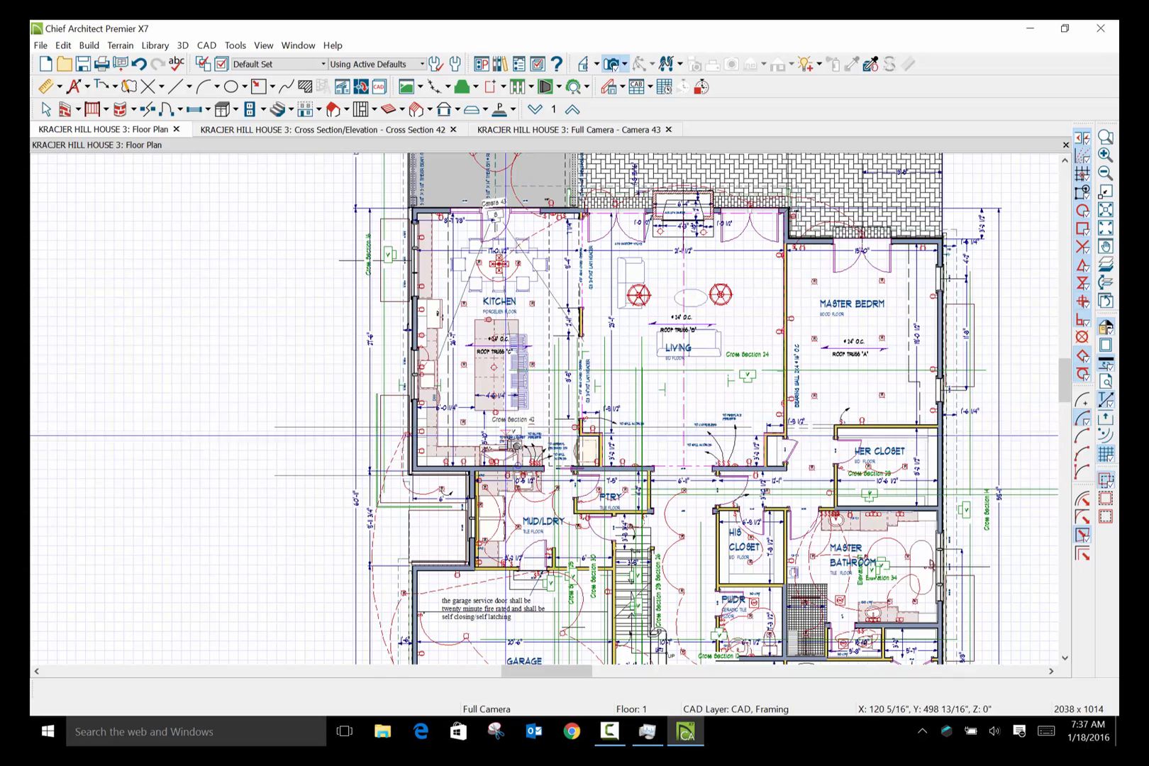
{"action": "scroll", "coordinate": [505, 430], "scroll_direction": "up", "scroll_amount": 1}
{"action": "scroll", "coordinate": [505, 430], "scroll_direction": "up", "scroll_amount": 6}
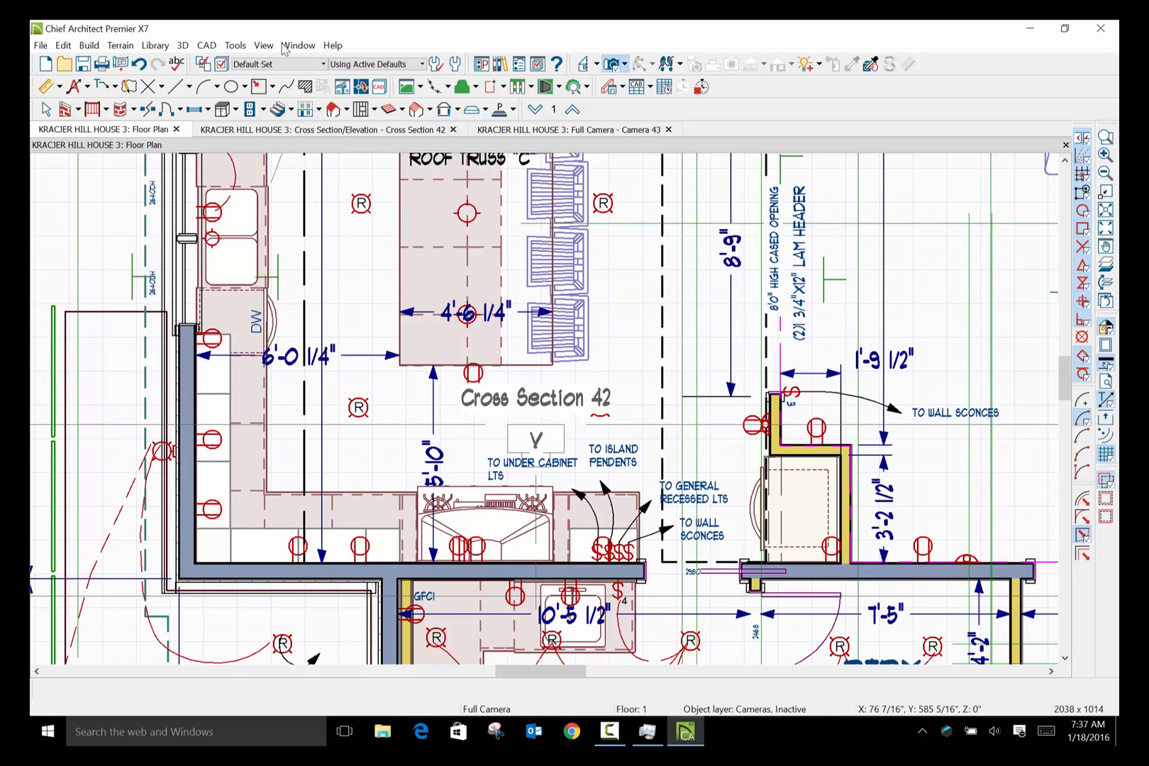
{"action": "left_click", "coordinate": [324, 64]}
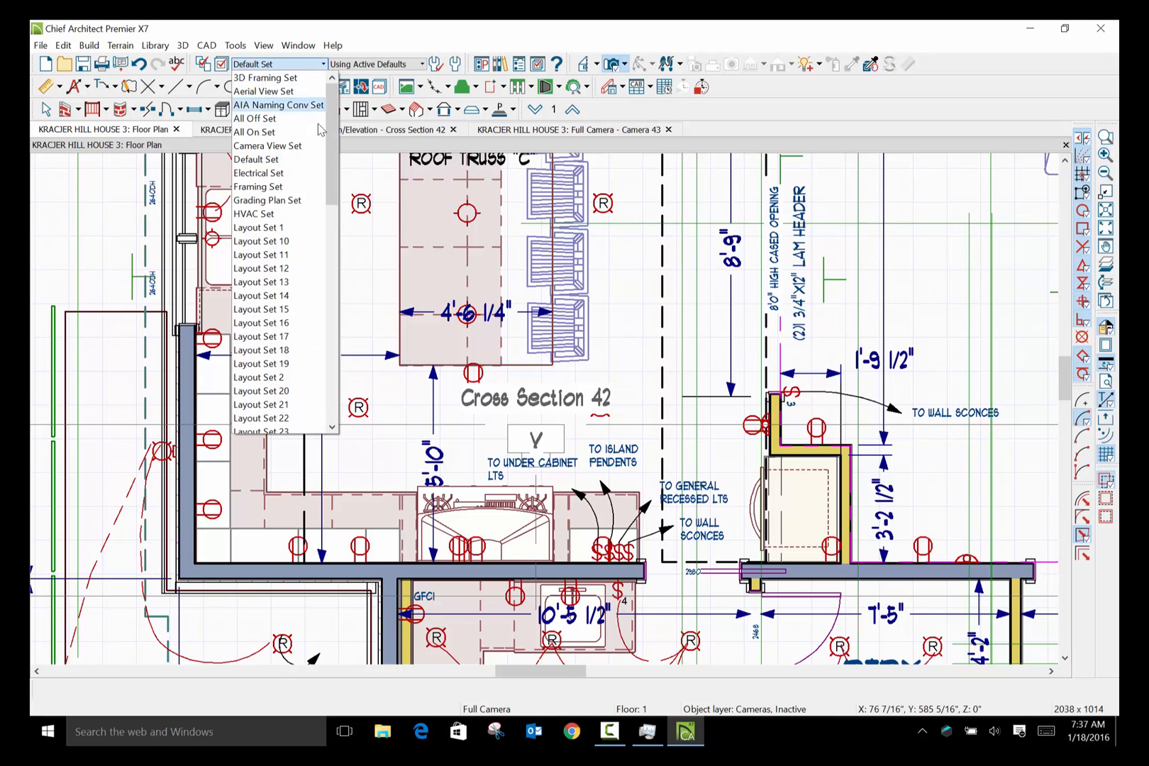
{"action": "scroll", "coordinate": [337, 176], "scroll_direction": "down", "scroll_amount": 15}
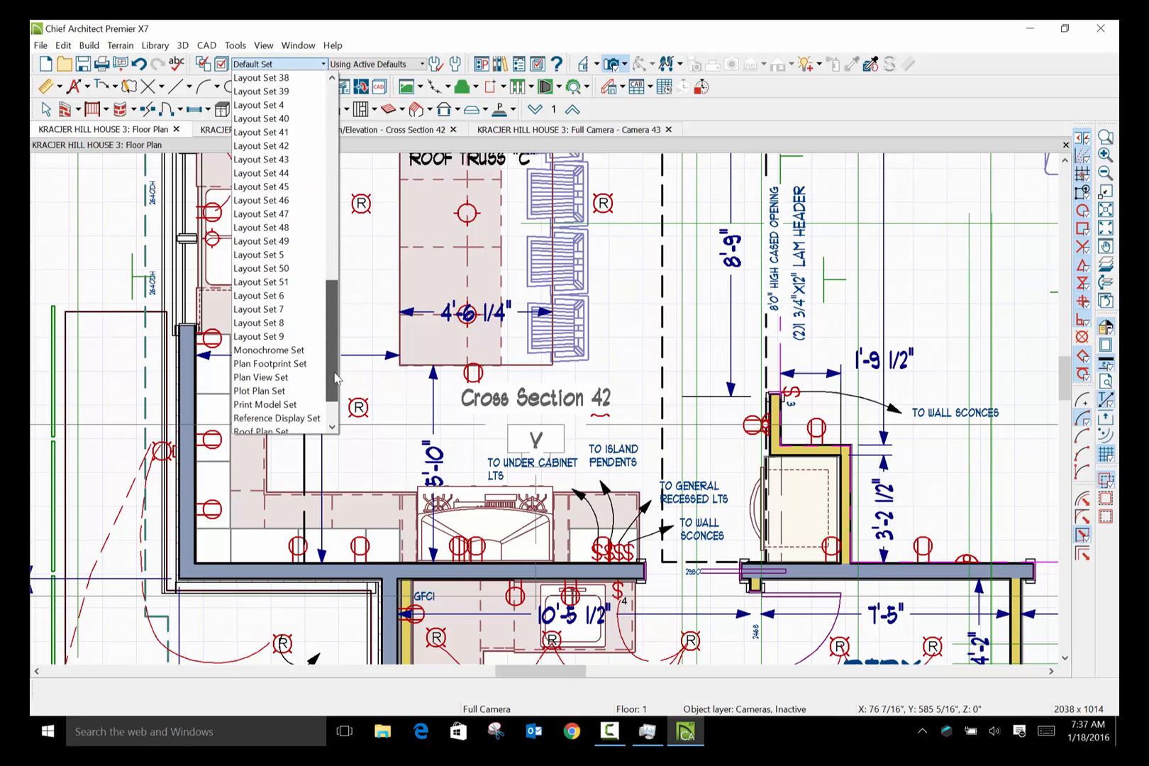
{"action": "left_click", "coordinate": [279, 350]}
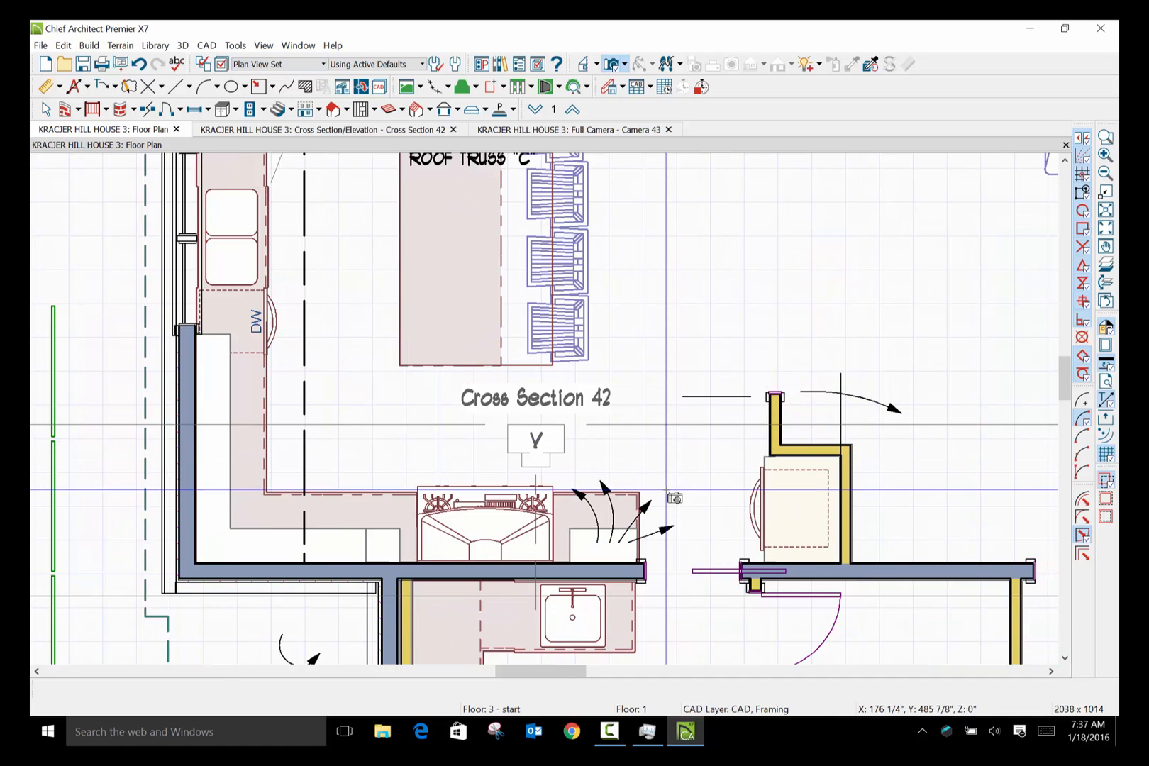
Select the Cross Section 42 camera in the floor plan and bring up its section view.
{"action": "scroll", "coordinate": [666, 474], "scroll_direction": "down", "scroll_amount": 3}
{"action": "scroll", "coordinate": [674, 482], "scroll_direction": "down", "scroll_amount": 3}
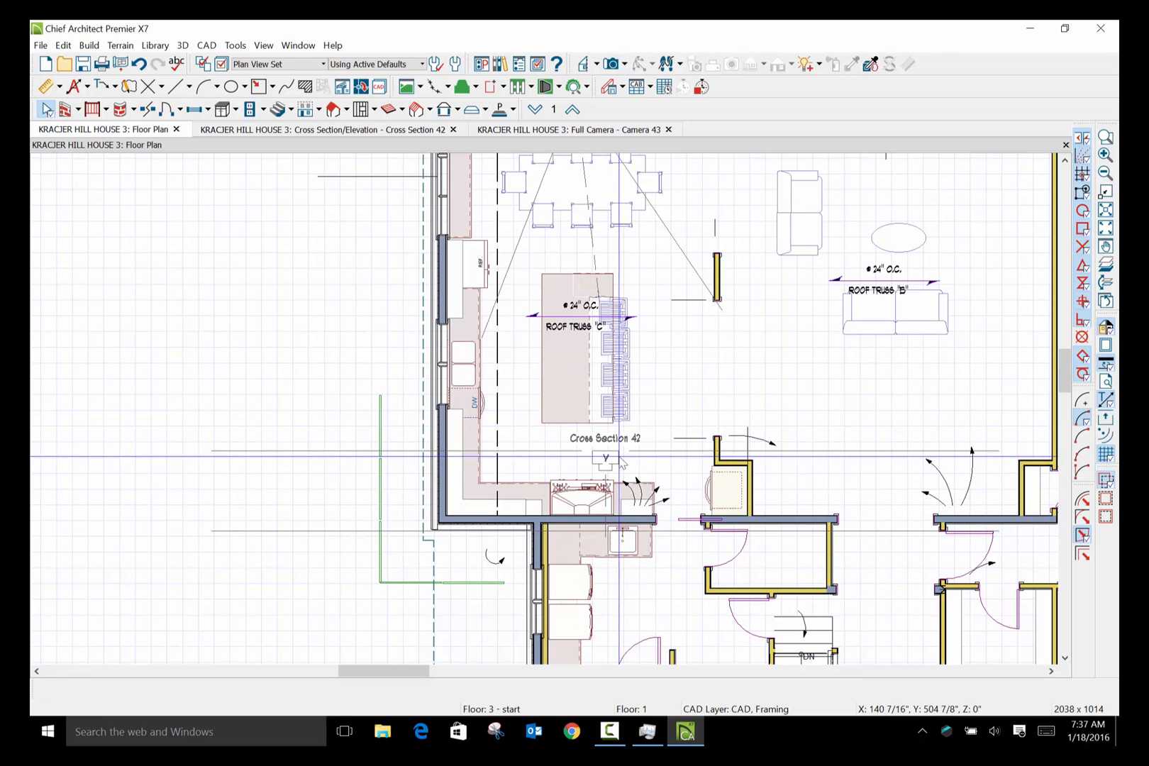
{"action": "left_click", "coordinate": [604, 488]}
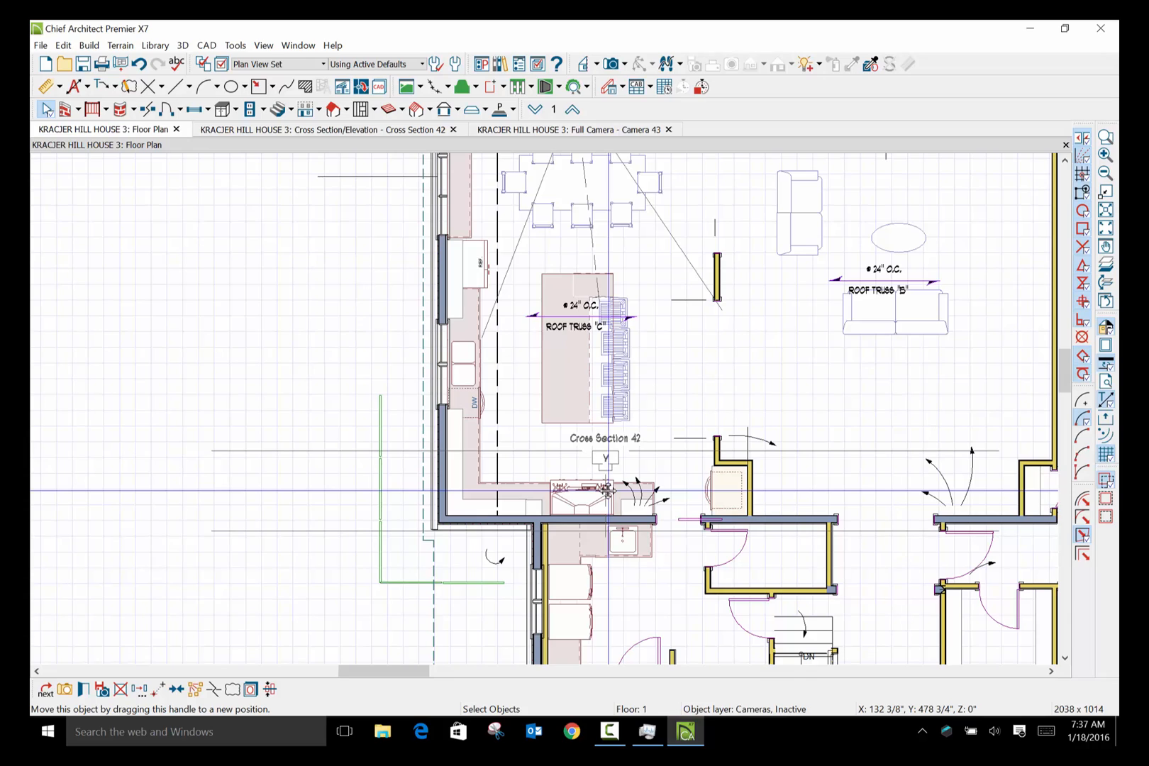
{"action": "double_click", "coordinate": [607, 490]}
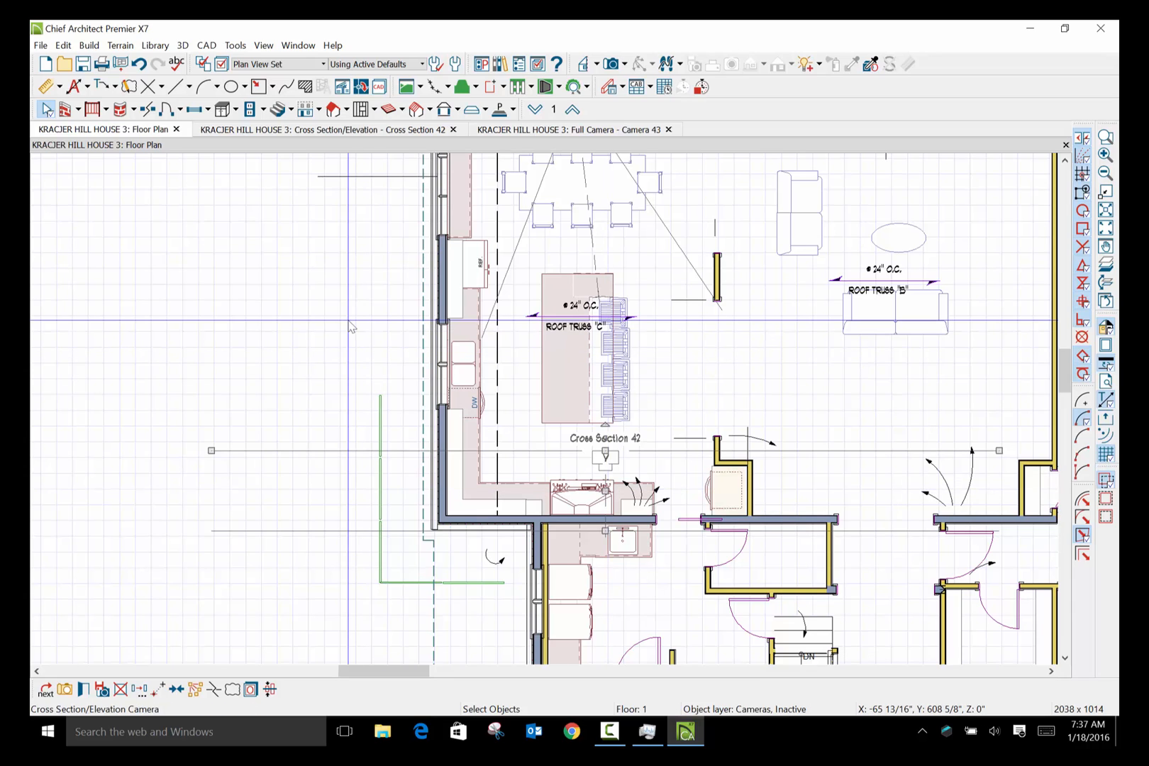
{"action": "left_click", "coordinate": [358, 132]}
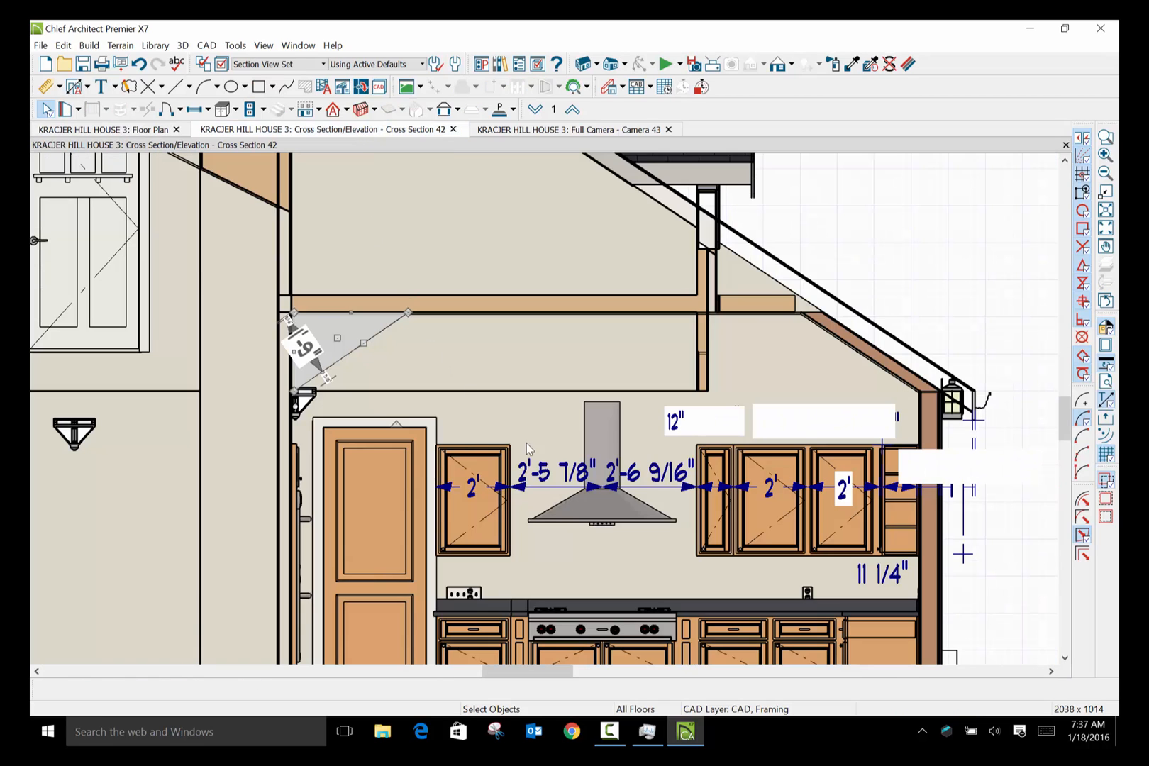
Move the 11 1/4" dimension text from below the upper cabinets up beside their dimension line at the exterior wall.
{"action": "left_click", "coordinate": [1065, 658]}
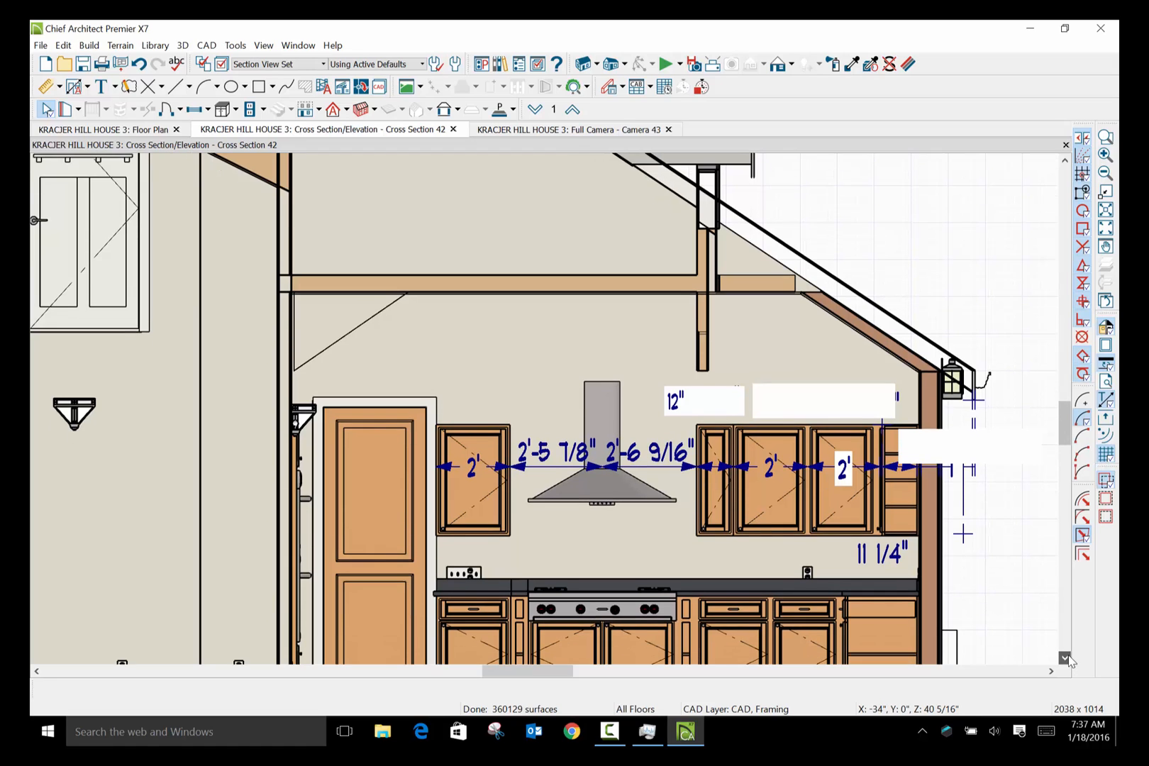
{"action": "left_click_drag", "start_coordinate": [1070, 660], "coordinate": [1069, 660]}
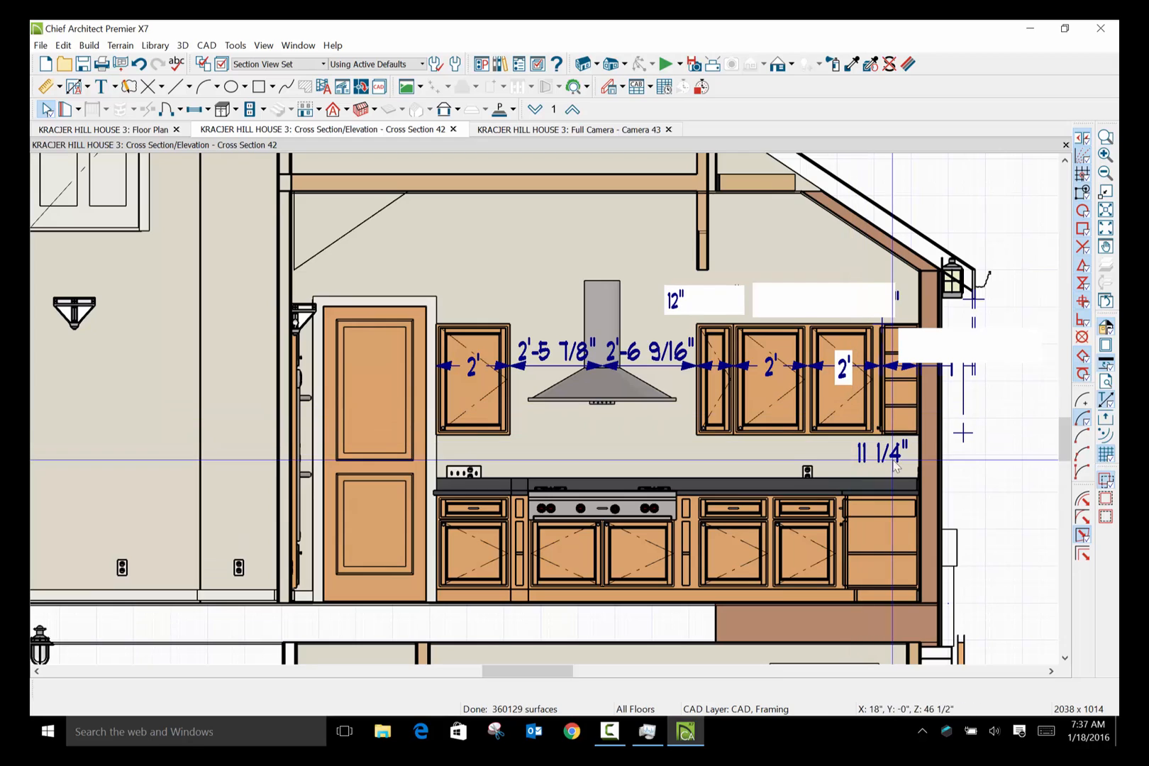
{"action": "left_click", "coordinate": [883, 454]}
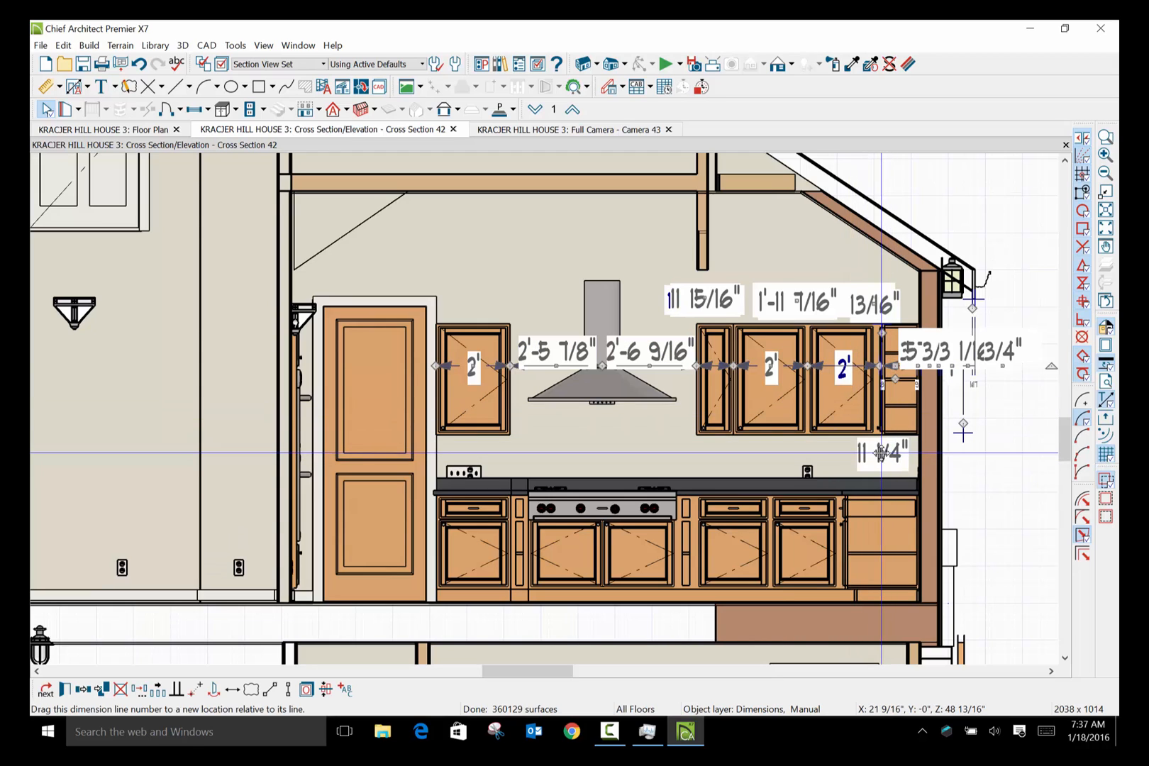
{"action": "left_click_drag", "start_coordinate": [881, 453], "coordinate": [947, 351]}
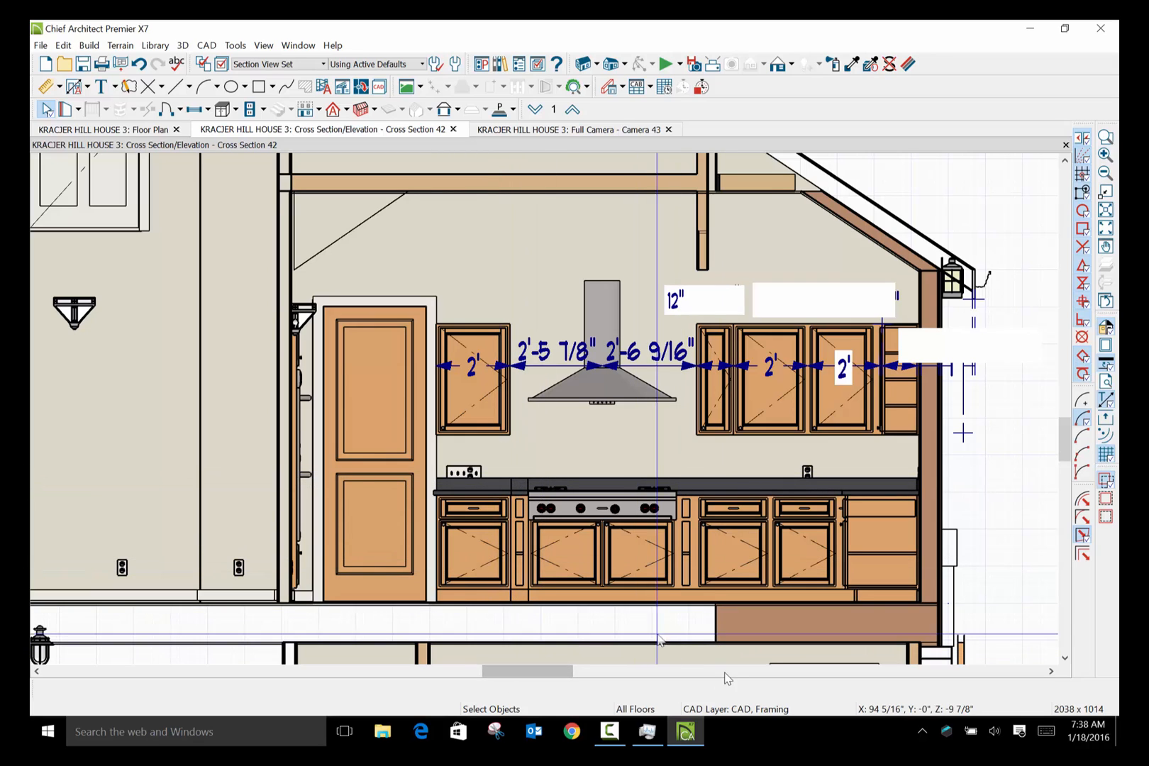
Add a manual dimension string across the base cabinets and range, from the door-side cabinet to the corner cabinet.
{"action": "scroll", "coordinate": [580, 629], "scroll_direction": "up", "scroll_amount": 1}
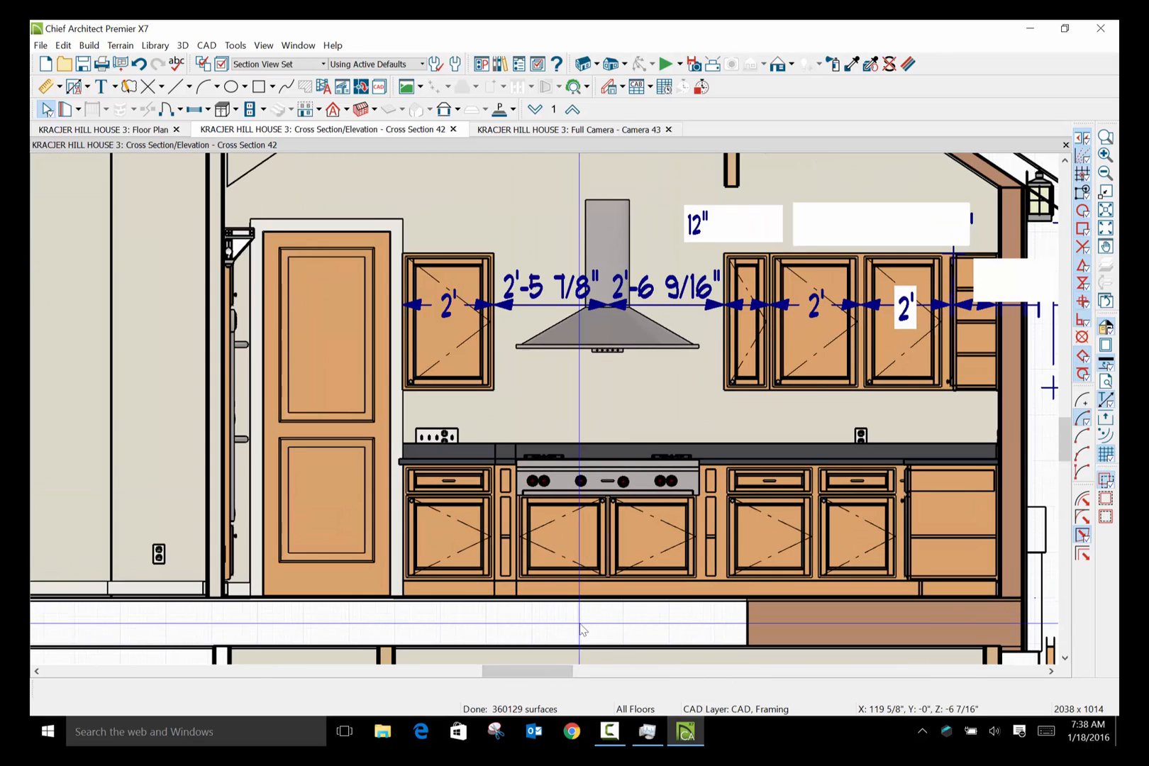
{"action": "scroll", "coordinate": [580, 629], "scroll_direction": "up", "scroll_amount": 1}
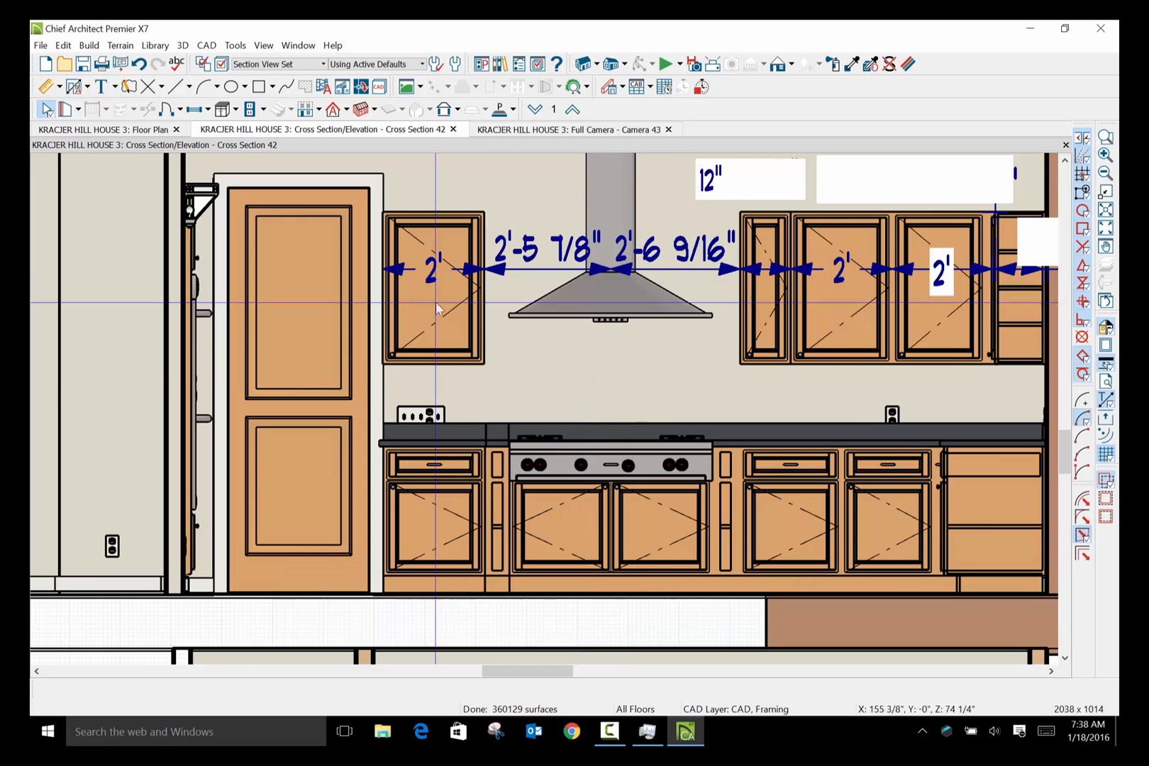
{"action": "left_click", "coordinate": [89, 47]}
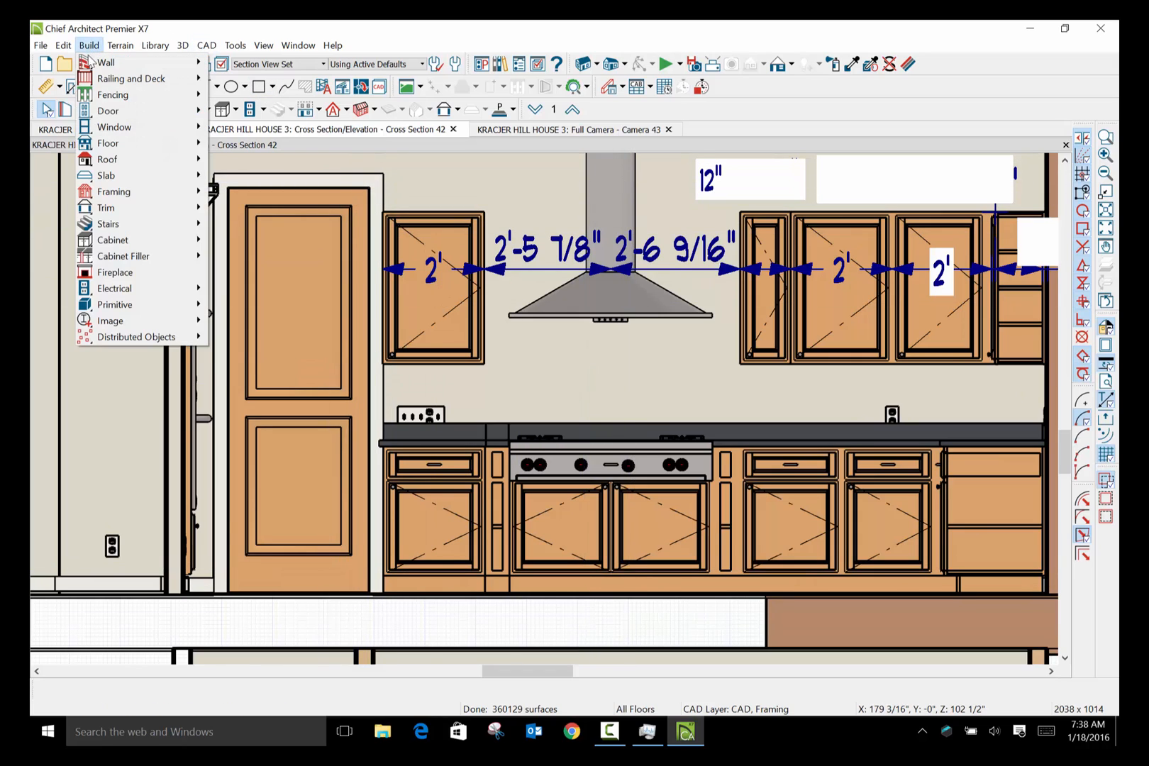
{"action": "left_click", "coordinate": [43, 188]}
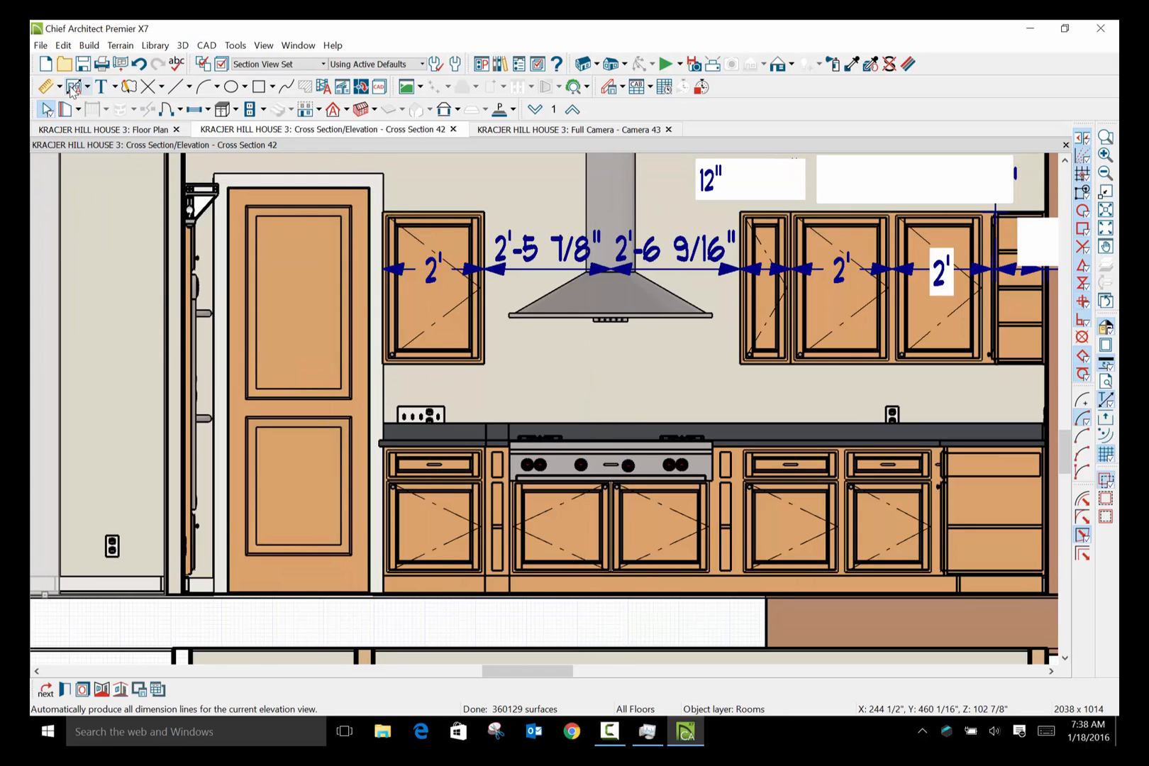
{"action": "left_click", "coordinate": [60, 87]}
{"action": "left_click", "coordinate": [71, 105]}
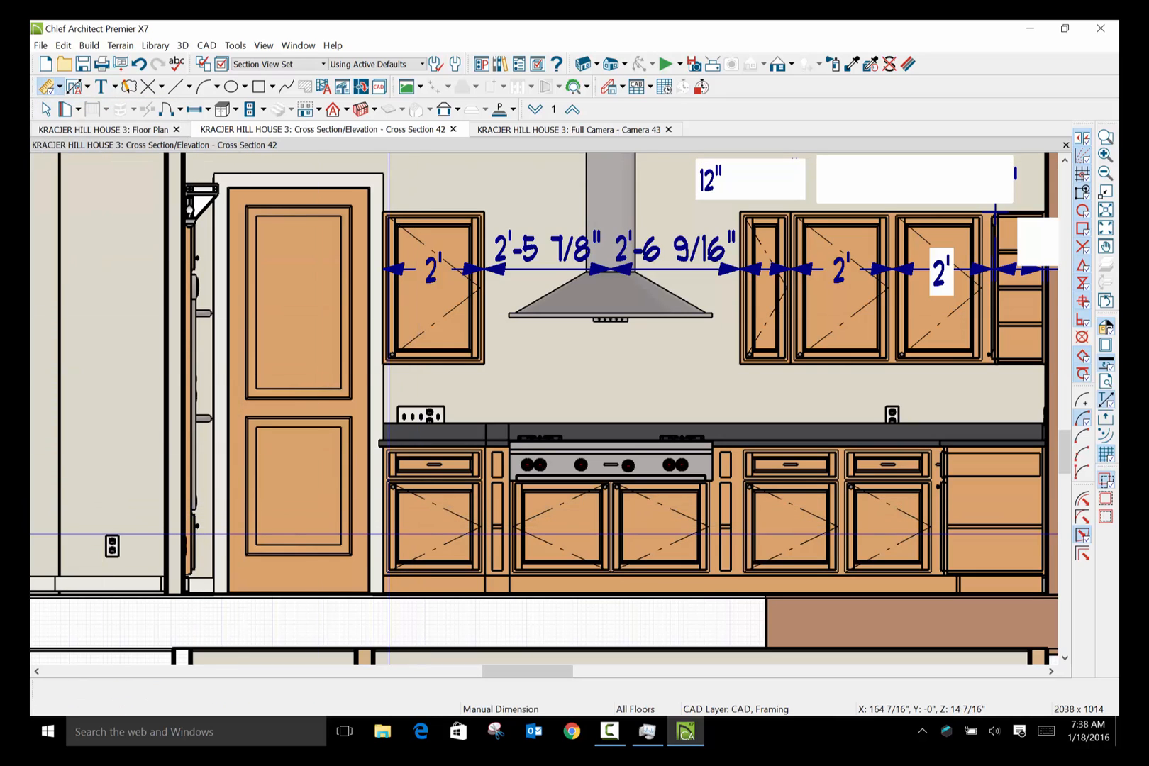
{"action": "mouse_move", "coordinate": [379, 534]}
{"action": "left_mouse_down"}
{"action": "mouse_move", "coordinate": [1049, 532]}
{"action": "mouse_move", "coordinate": [843, 531]}
{"action": "mouse_move", "coordinate": [950, 530]}
{"action": "left_mouse_up"}
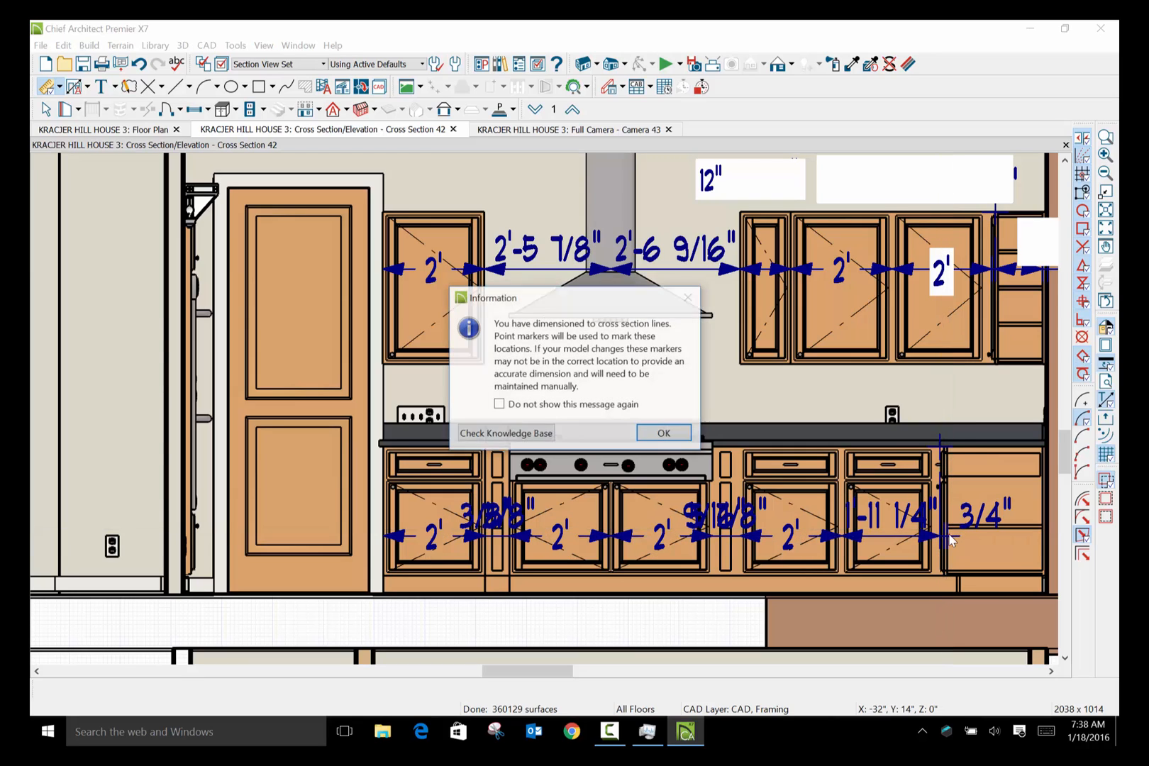
{"action": "left_click", "coordinate": [662, 433]}
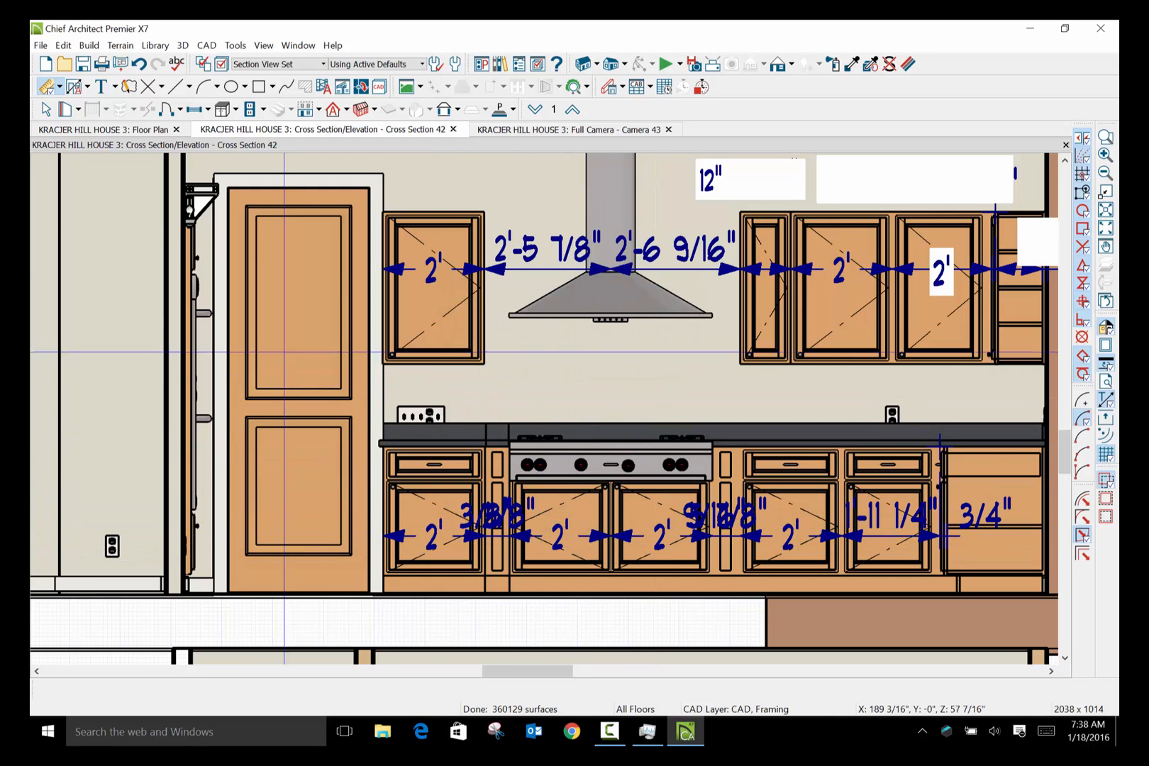
{"action": "left_click", "coordinate": [45, 110]}
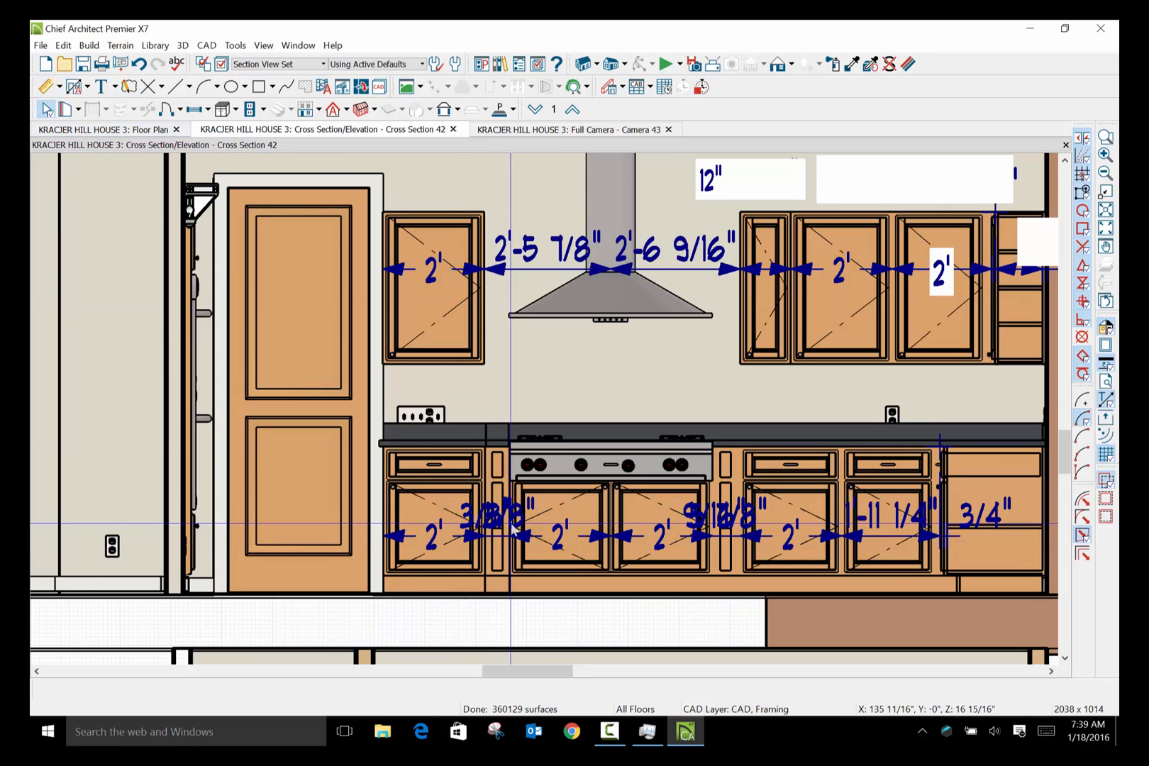
{"action": "left_click", "coordinate": [502, 519]}
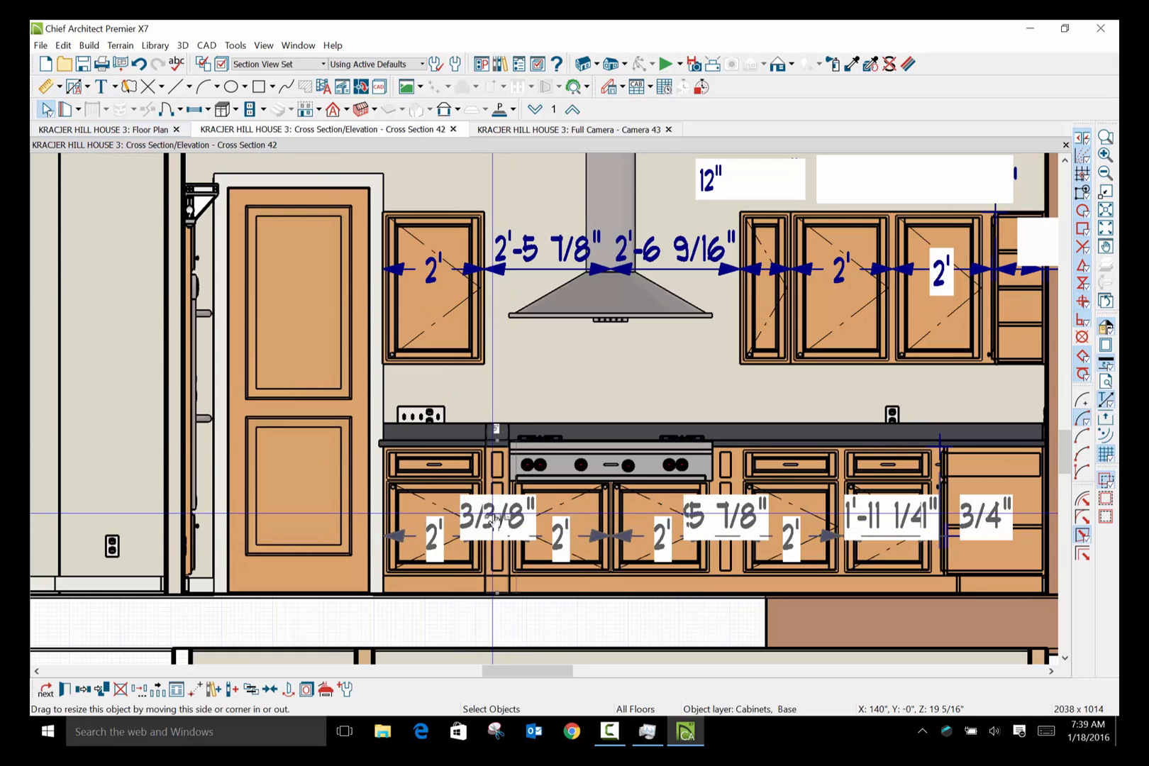
{"action": "left_click_drag", "start_coordinate": [496, 515], "coordinate": [523, 458]}
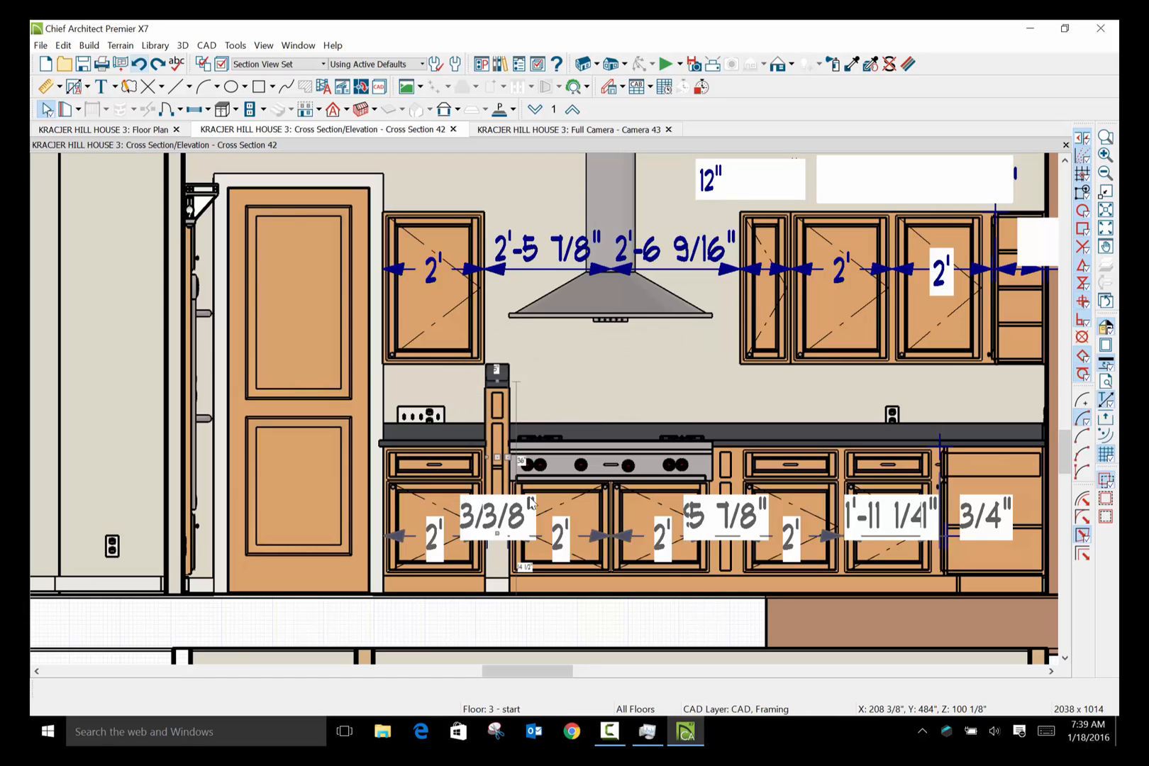
{"action": "key", "text": "Delete"}
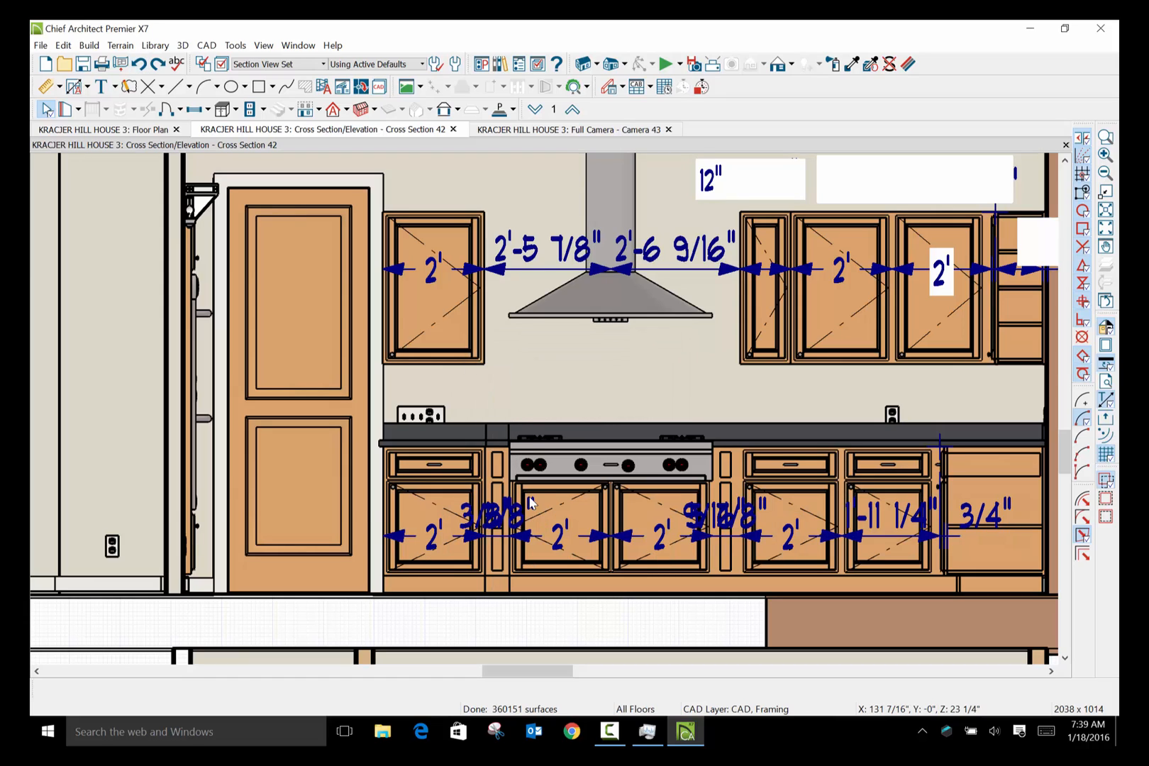
Move the 5" label of the base cabinet dimension string straight up, clear of its line at the filler beside the range.
{"action": "left_click", "coordinate": [489, 533]}
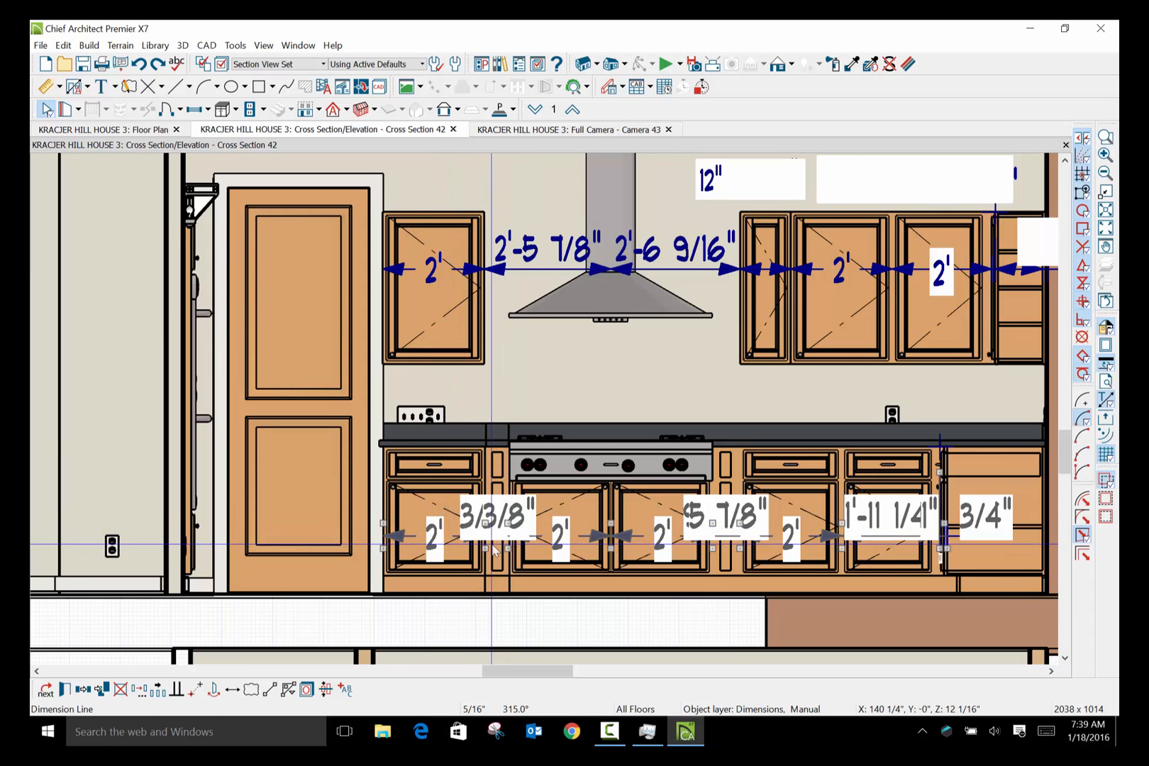
{"action": "scroll", "coordinate": [491, 544], "scroll_direction": "up", "scroll_amount": 1}
{"action": "scroll", "coordinate": [491, 544], "scroll_direction": "up", "scroll_amount": 2}
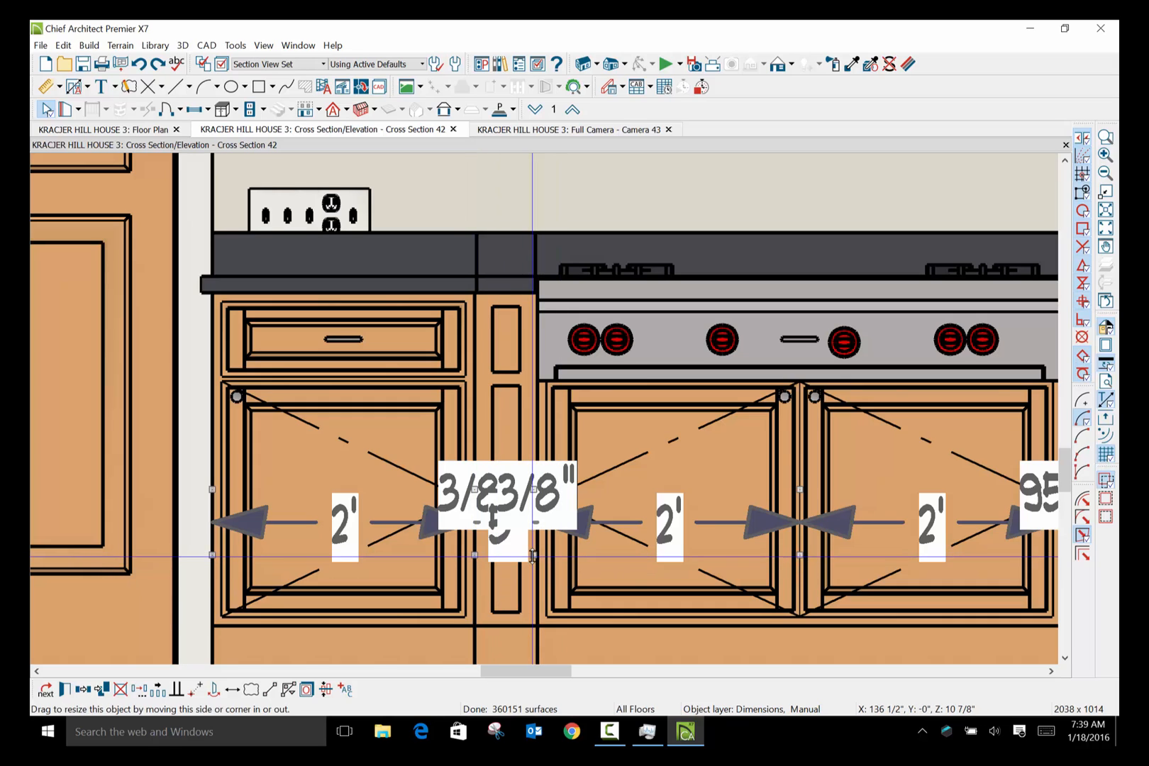
{"action": "scroll", "coordinate": [521, 560], "scroll_direction": "up", "scroll_amount": 4}
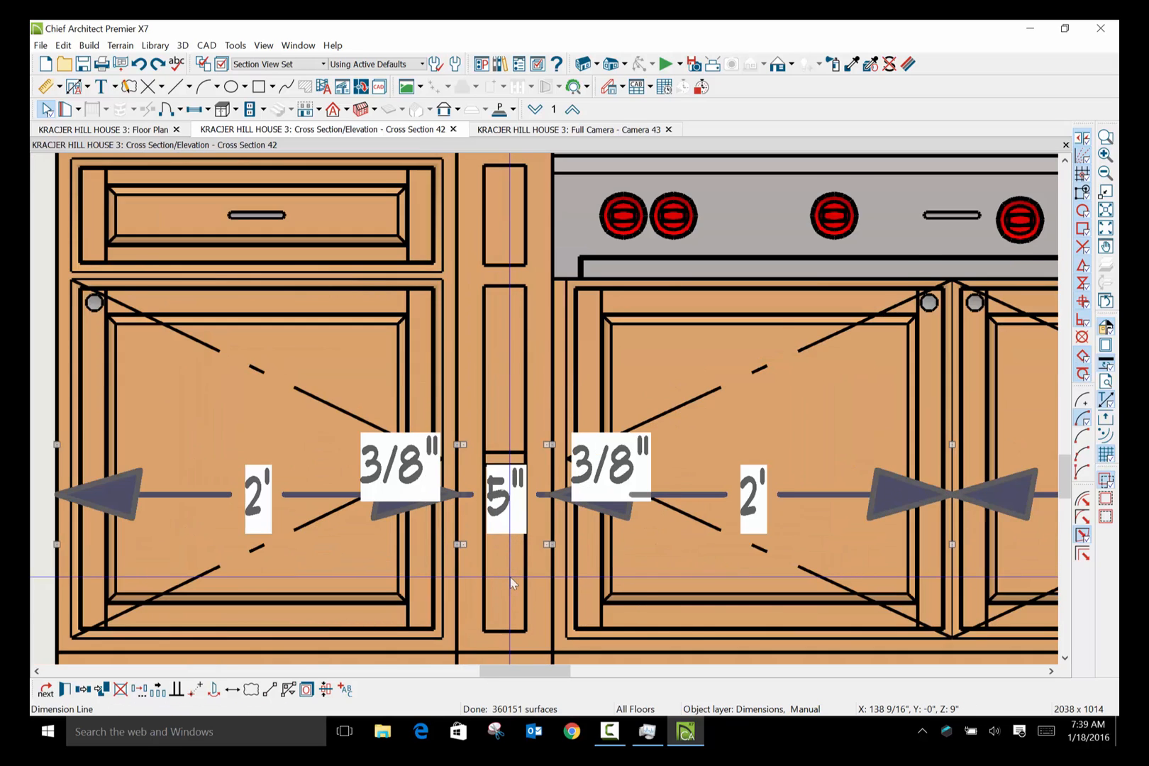
{"action": "left_click", "coordinate": [493, 472]}
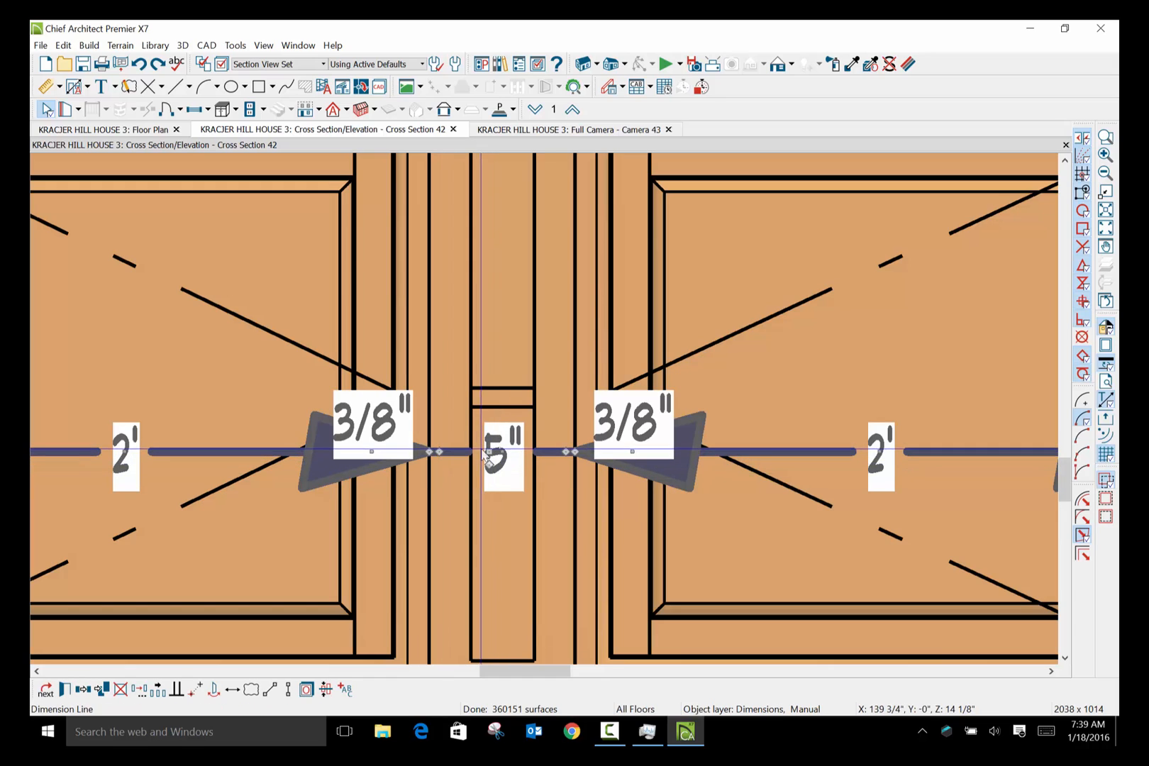
{"action": "left_click_drag", "start_coordinate": [492, 455], "coordinate": [512, 219]}
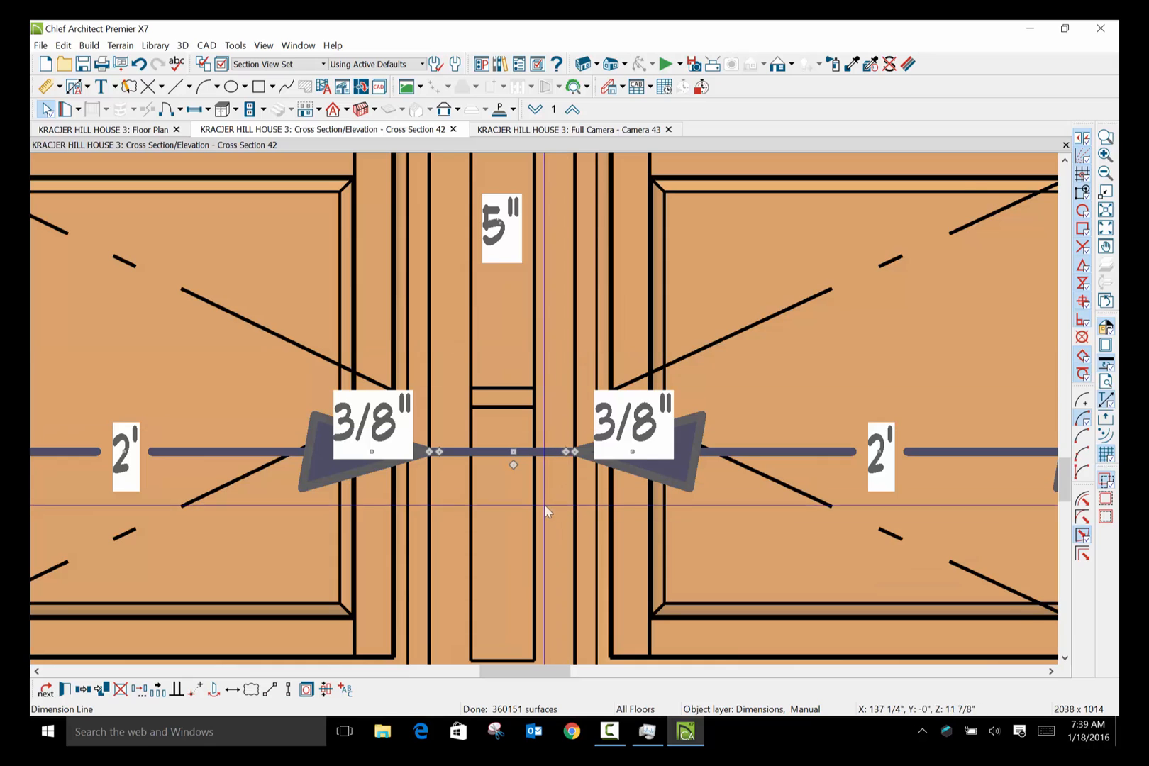
Move the two 3/8" labels flanking the 5" label up and outward so they sit above the dimension line without overlapping.
{"action": "scroll", "coordinate": [546, 508], "scroll_direction": "down", "scroll_amount": 1}
{"action": "scroll", "coordinate": [546, 507], "scroll_direction": "down", "scroll_amount": 3}
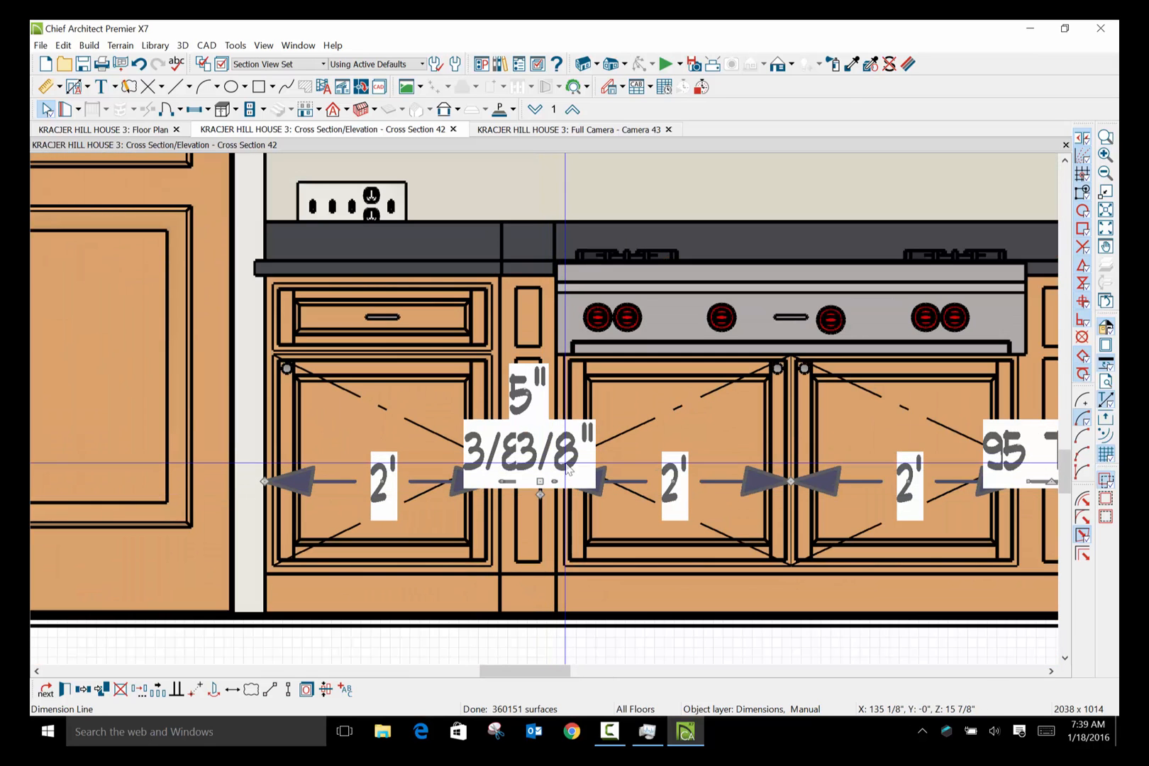
{"action": "scroll", "coordinate": [556, 479], "scroll_direction": "up", "scroll_amount": 3}
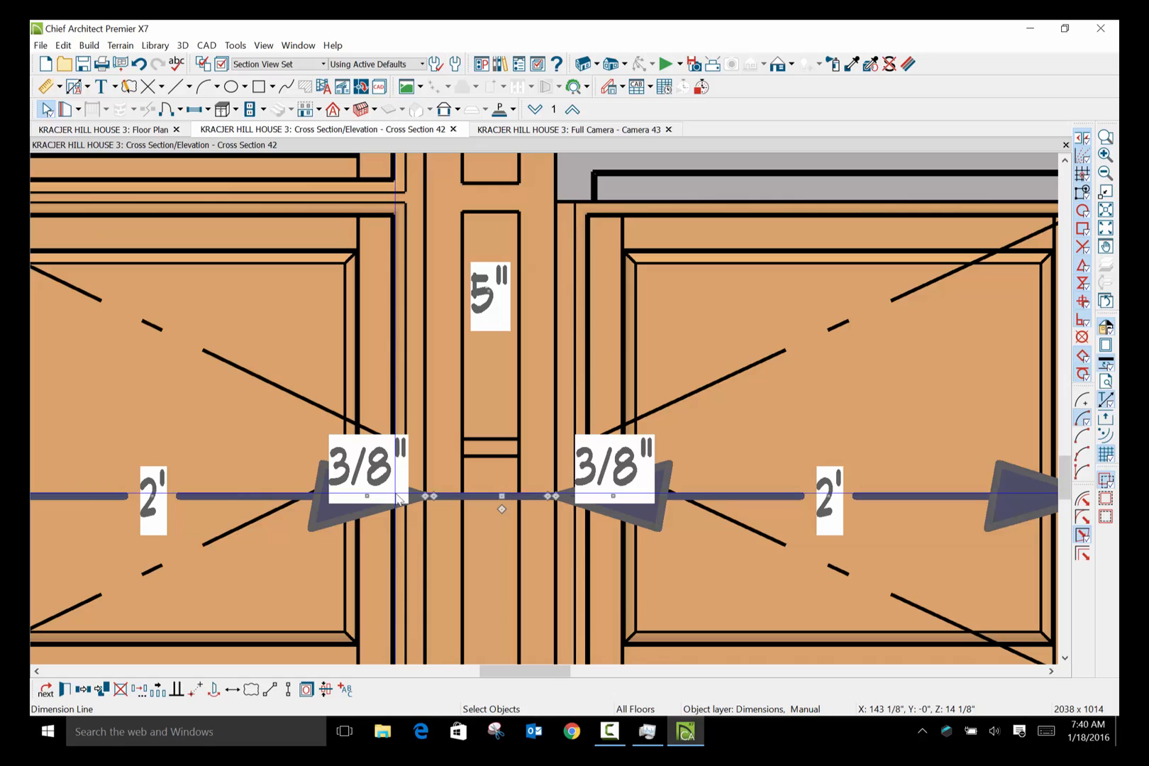
{"action": "left_click_drag", "start_coordinate": [367, 497], "coordinate": [335, 325]}
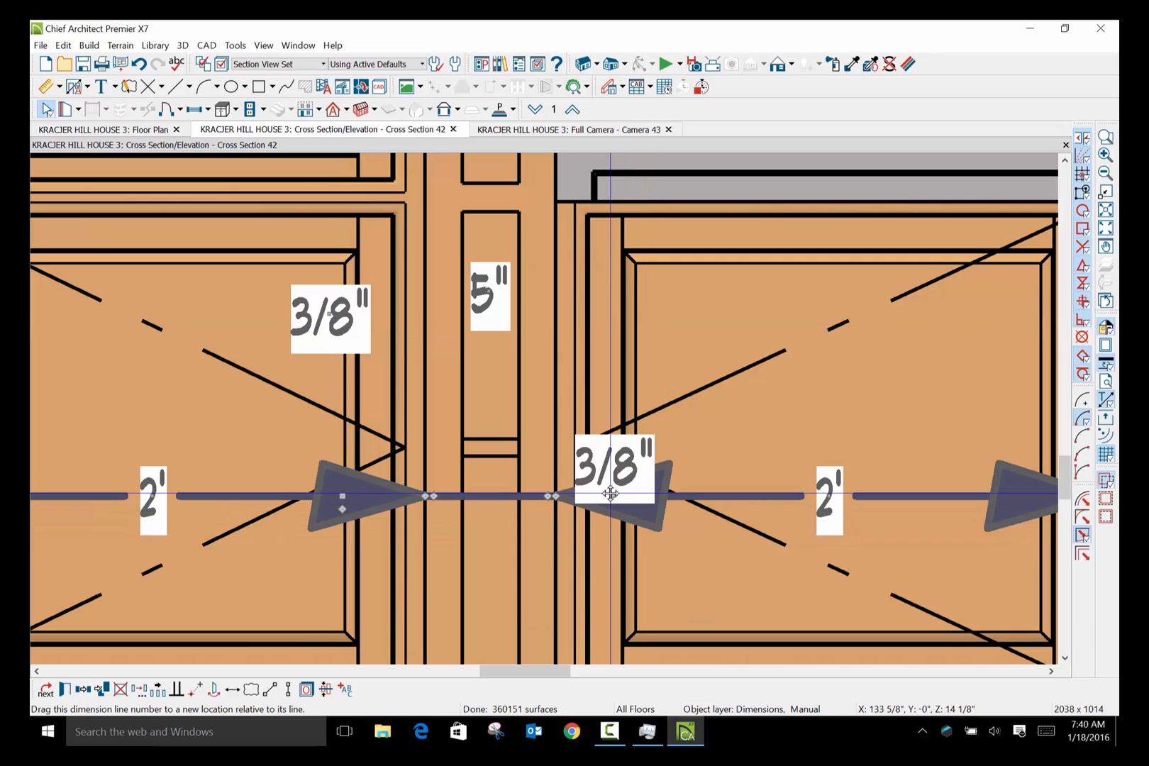
{"action": "left_click_drag", "start_coordinate": [611, 492], "coordinate": [683, 312]}
{"action": "scroll", "coordinate": [527, 563], "scroll_direction": "down", "scroll_amount": 2}
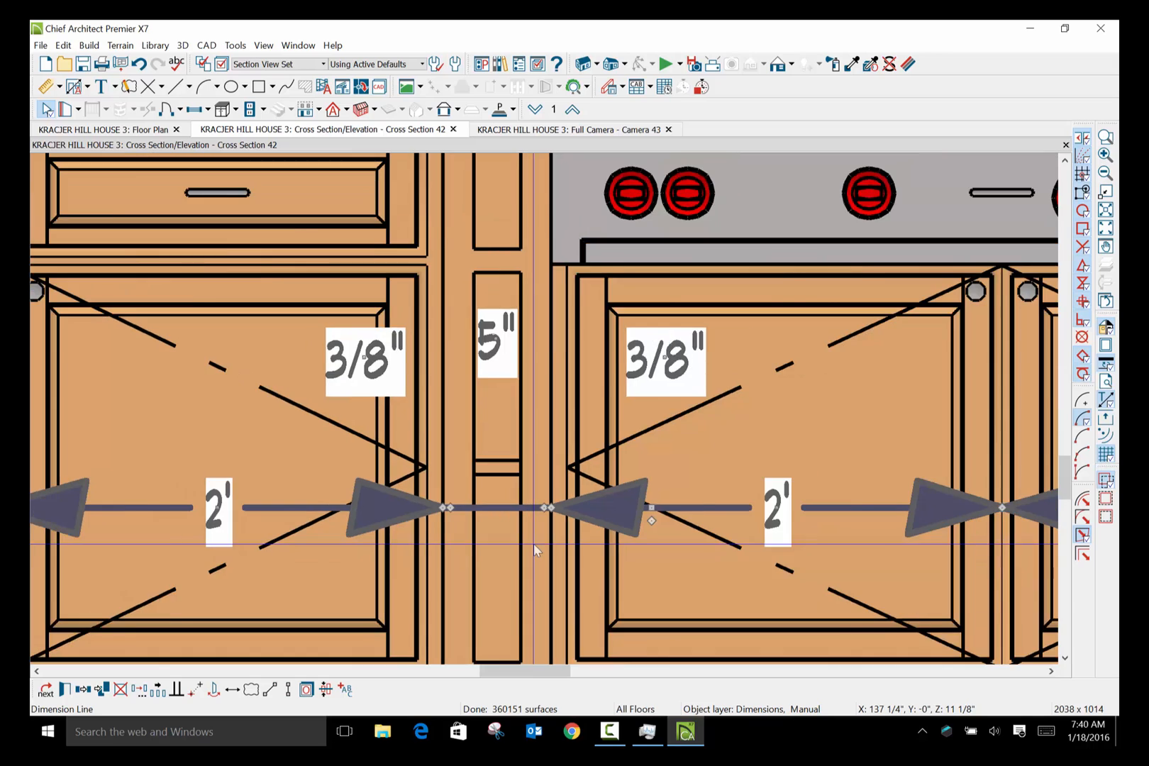
{"action": "scroll", "coordinate": [533, 543], "scroll_direction": "down", "scroll_amount": 3}
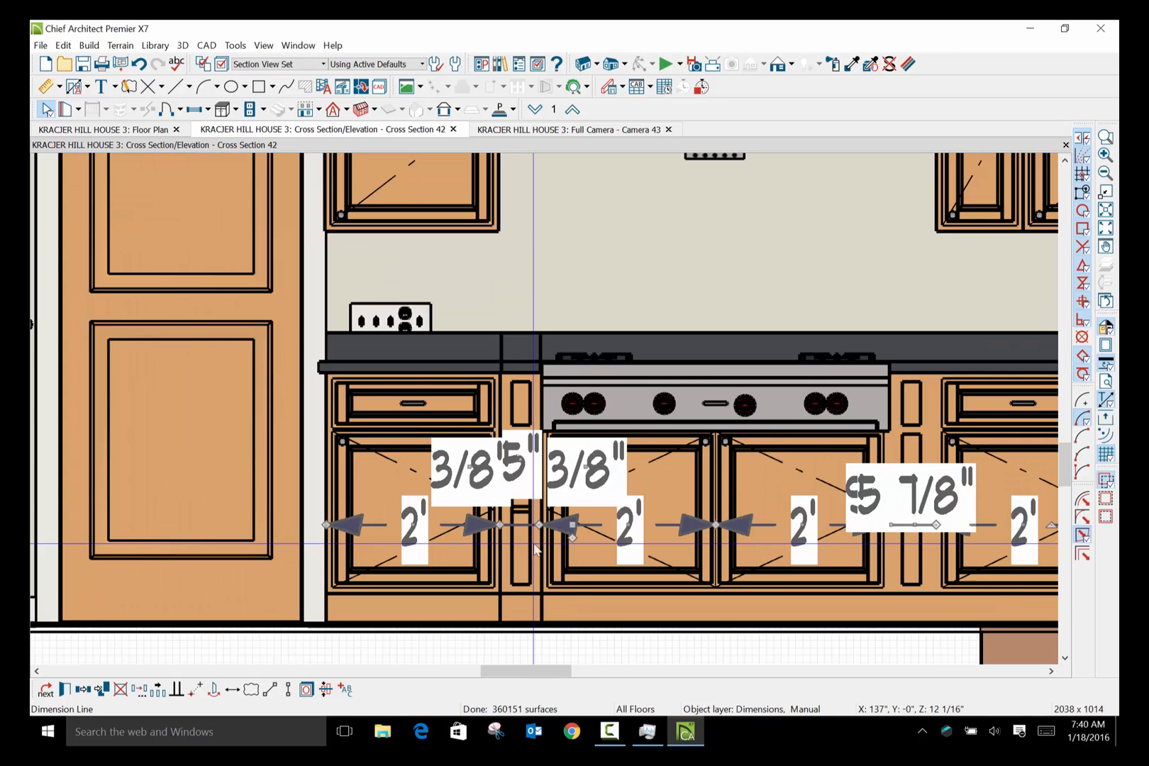
Pull the 5 7/8" label away from the overlapping numbers beyond the range, up onto the wall above the countertop.
{"action": "left_click", "coordinate": [644, 298]}
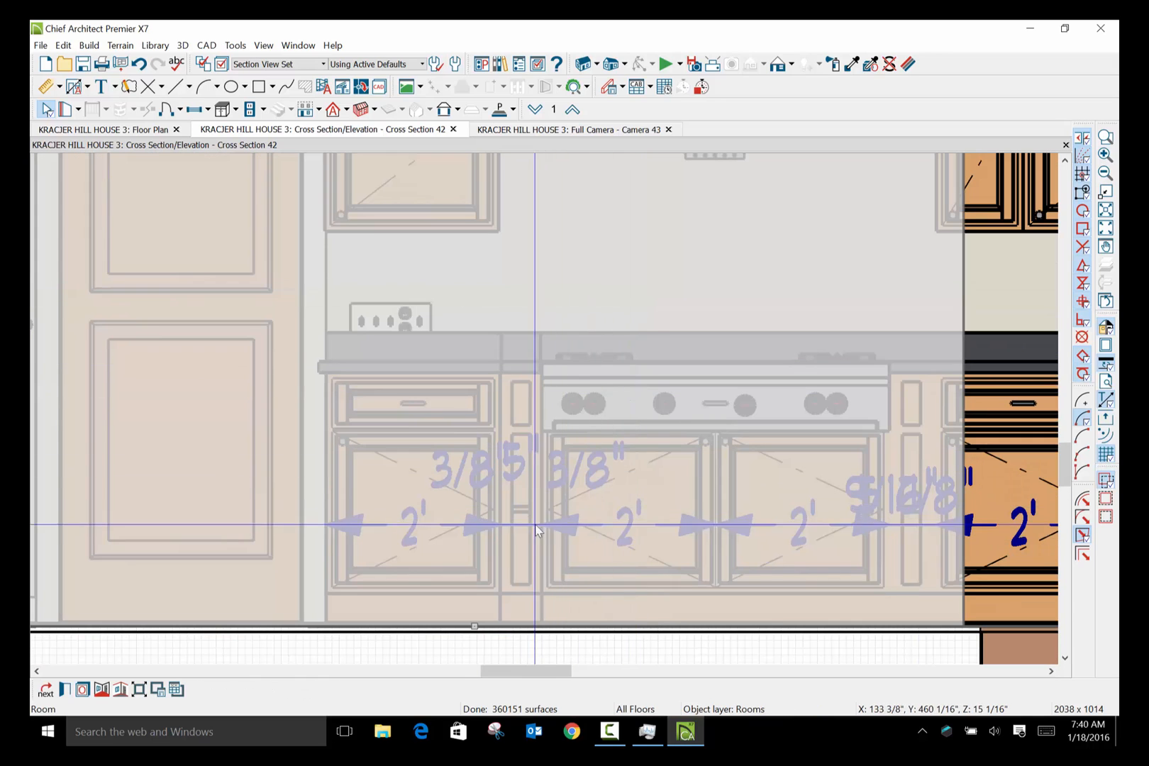
{"action": "left_click", "coordinate": [1054, 674]}
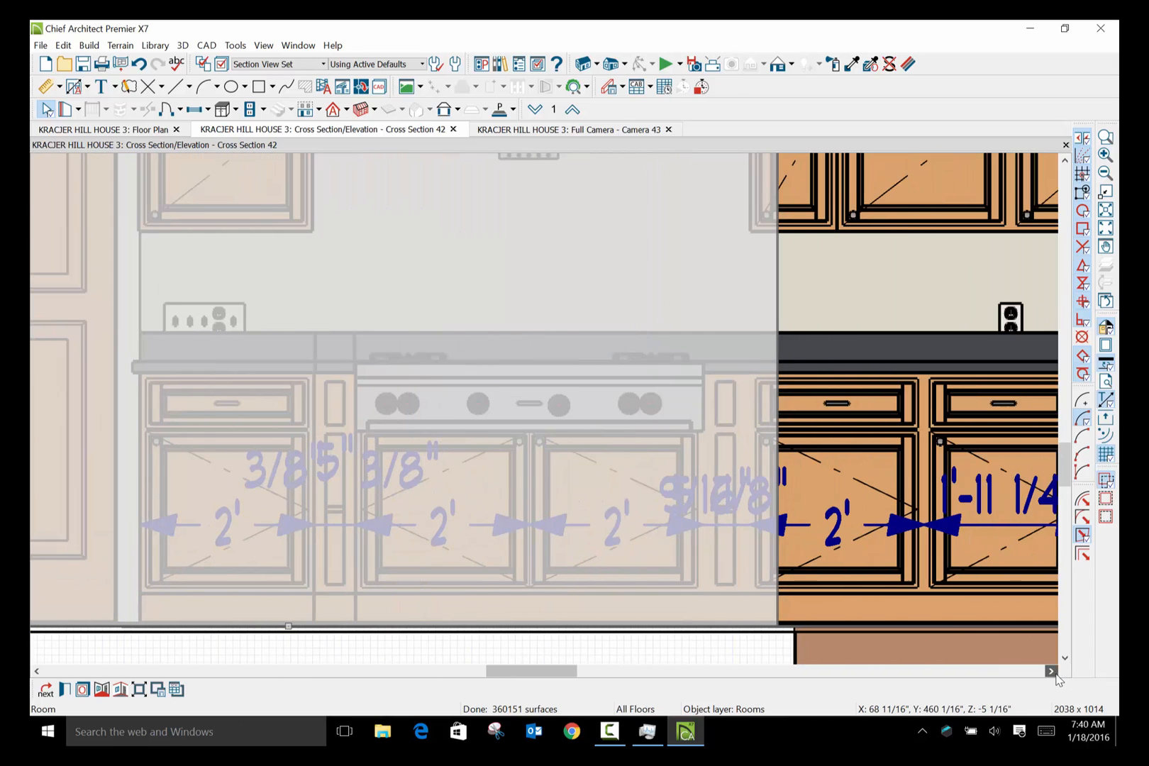
{"action": "left_click", "coordinate": [725, 398]}
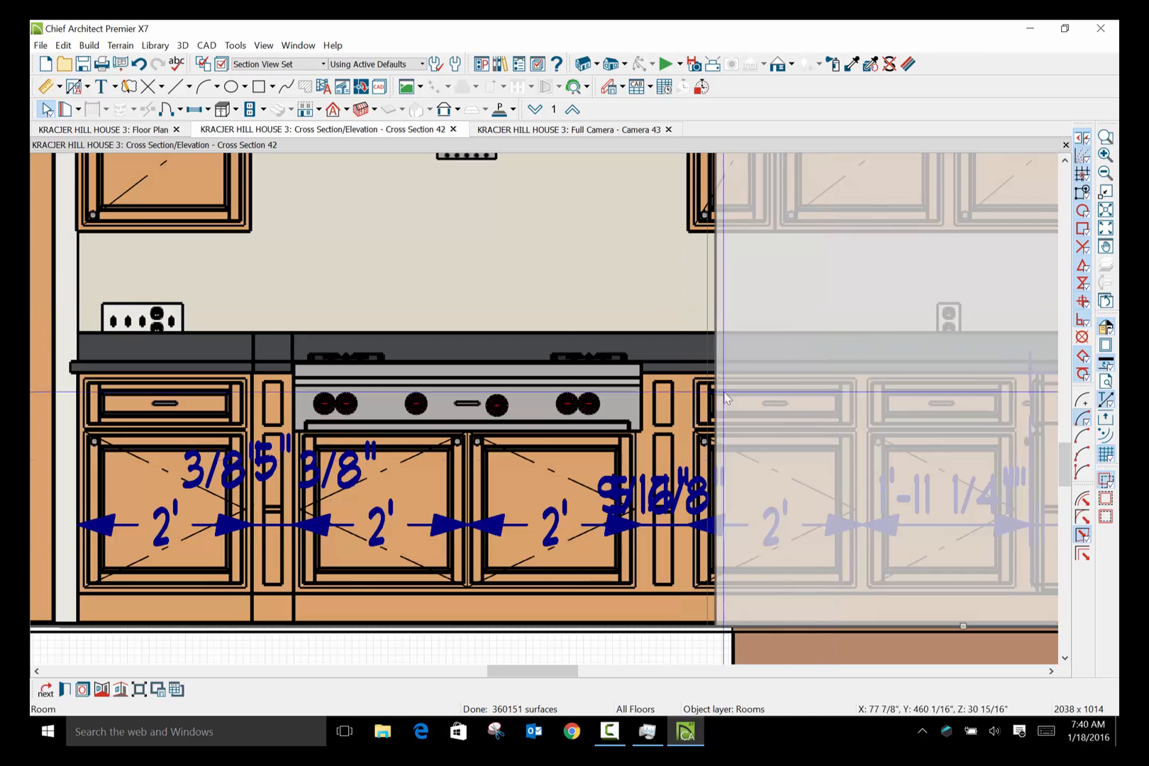
{"action": "left_click", "coordinate": [1050, 670]}
{"action": "left_click", "coordinate": [1051, 671]}
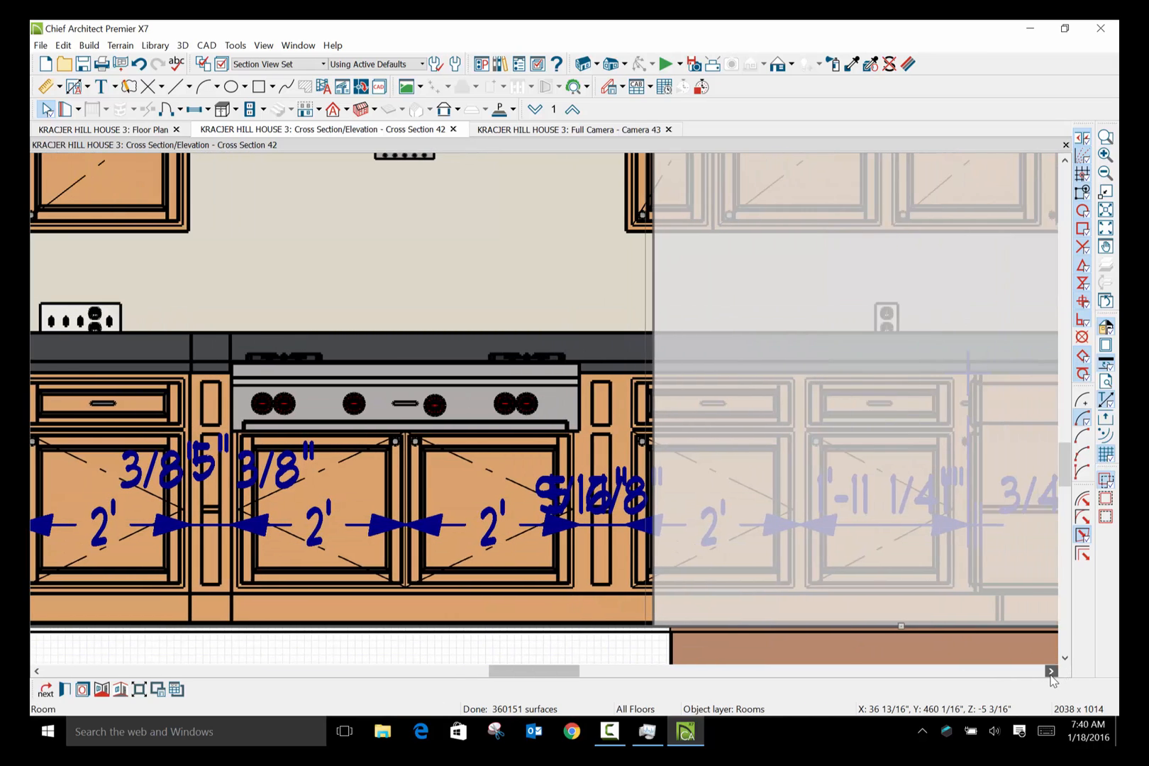
{"action": "left_click", "coordinate": [1051, 670]}
{"action": "left_click", "coordinate": [1051, 671]}
{"action": "left_click", "coordinate": [1051, 671]}
{"action": "left_click", "coordinate": [1051, 671]}
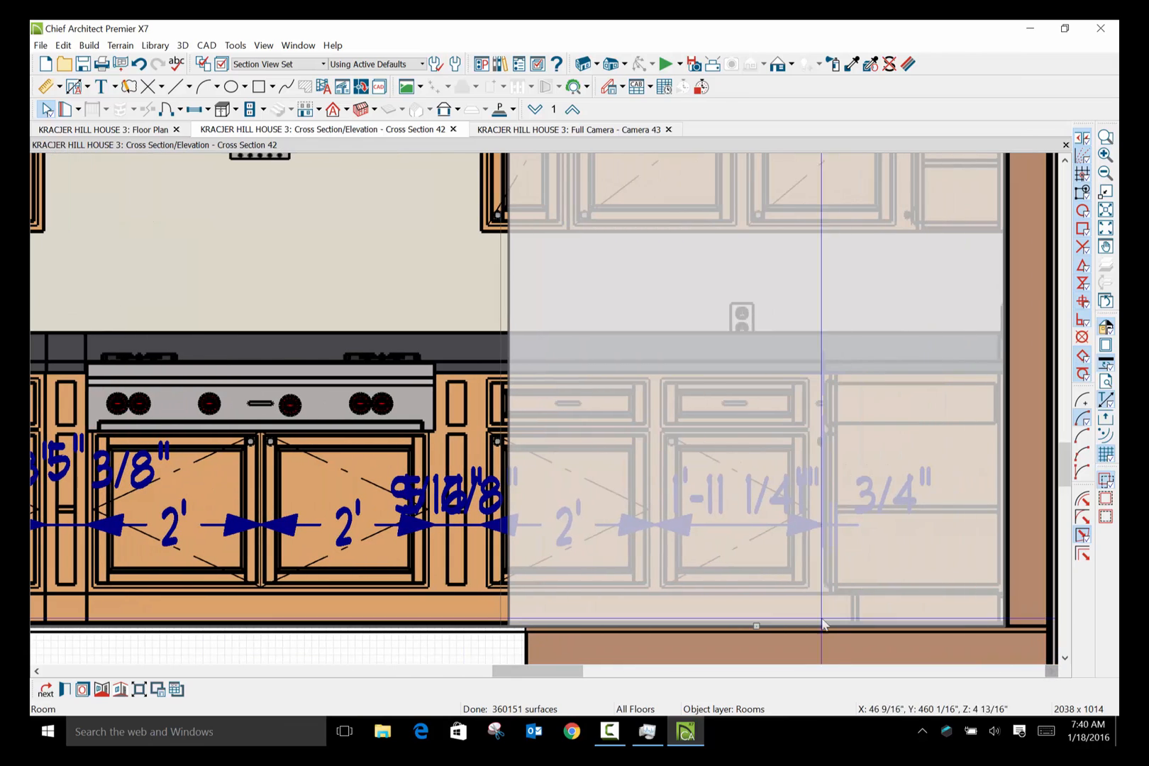
{"action": "left_click", "coordinate": [451, 524]}
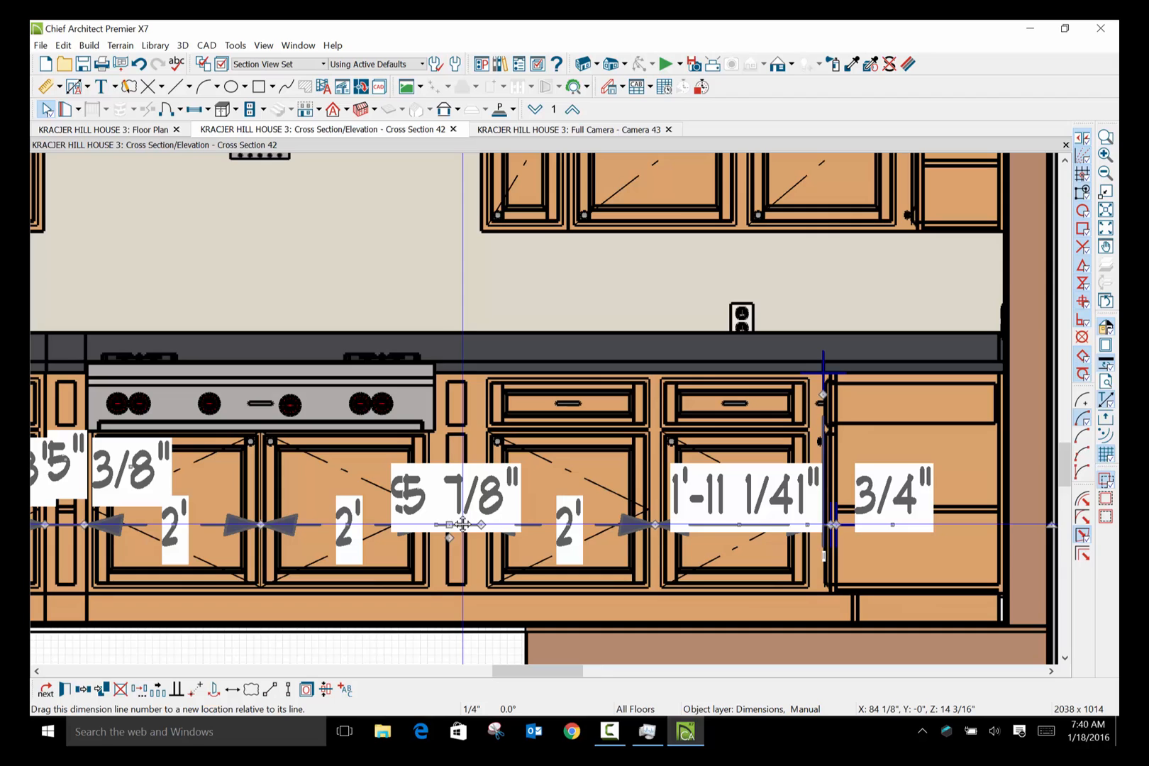
{"action": "left_click_drag", "start_coordinate": [462, 524], "coordinate": [487, 282]}
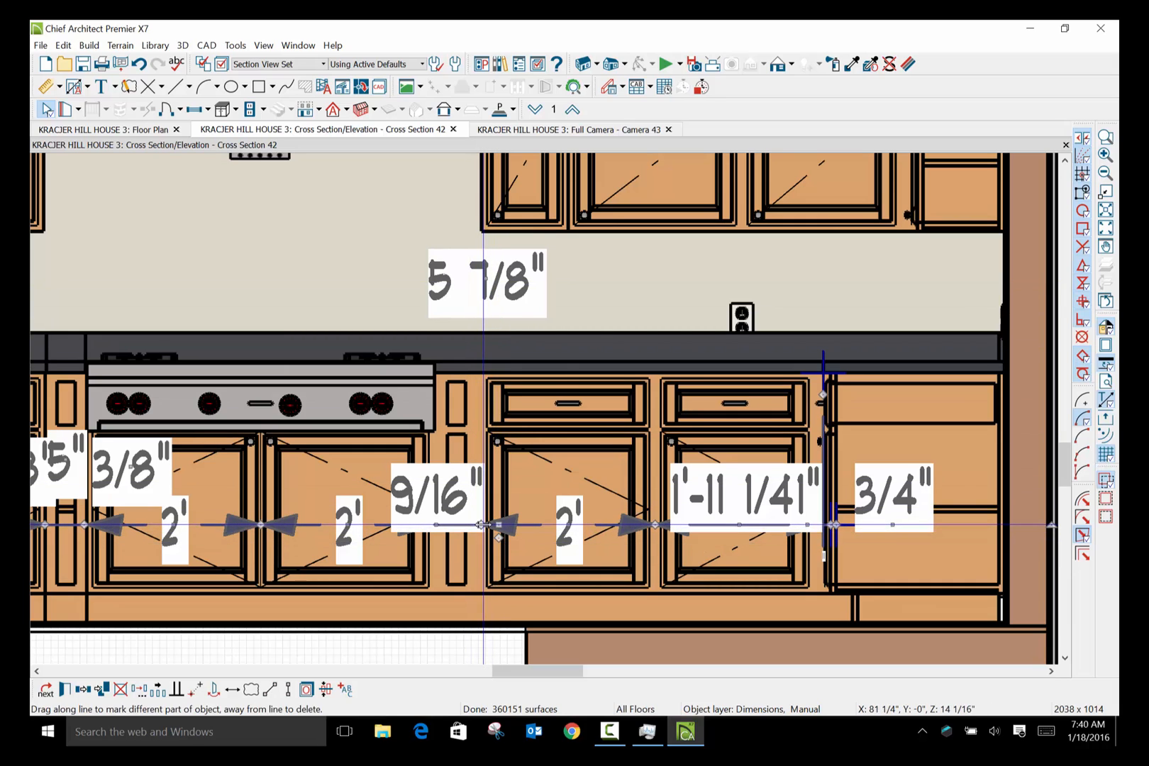
Move the 9/16" label below the dimension line, near the filler on the far side of the range.
{"action": "scroll", "coordinate": [449, 533], "scroll_direction": "up", "scroll_amount": 1}
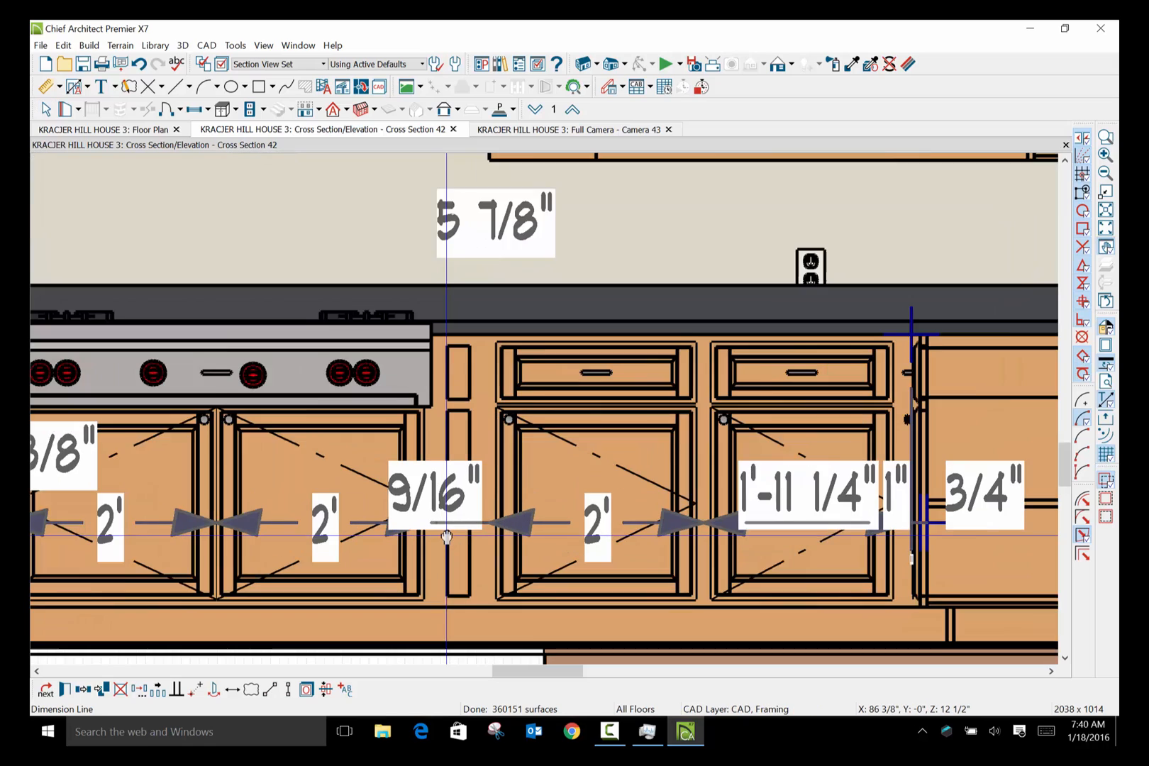
{"action": "scroll", "coordinate": [447, 537], "scroll_direction": "up", "scroll_amount": 3}
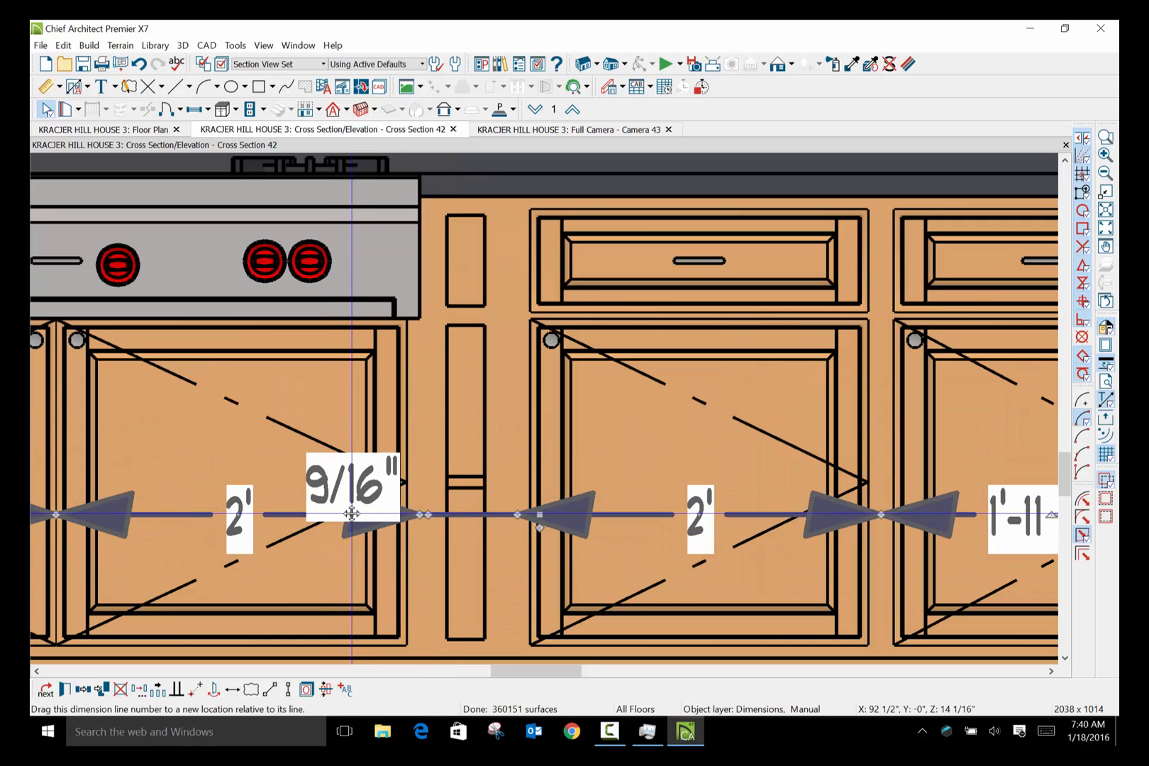
{"action": "left_click_drag", "start_coordinate": [352, 513], "coordinate": [406, 592]}
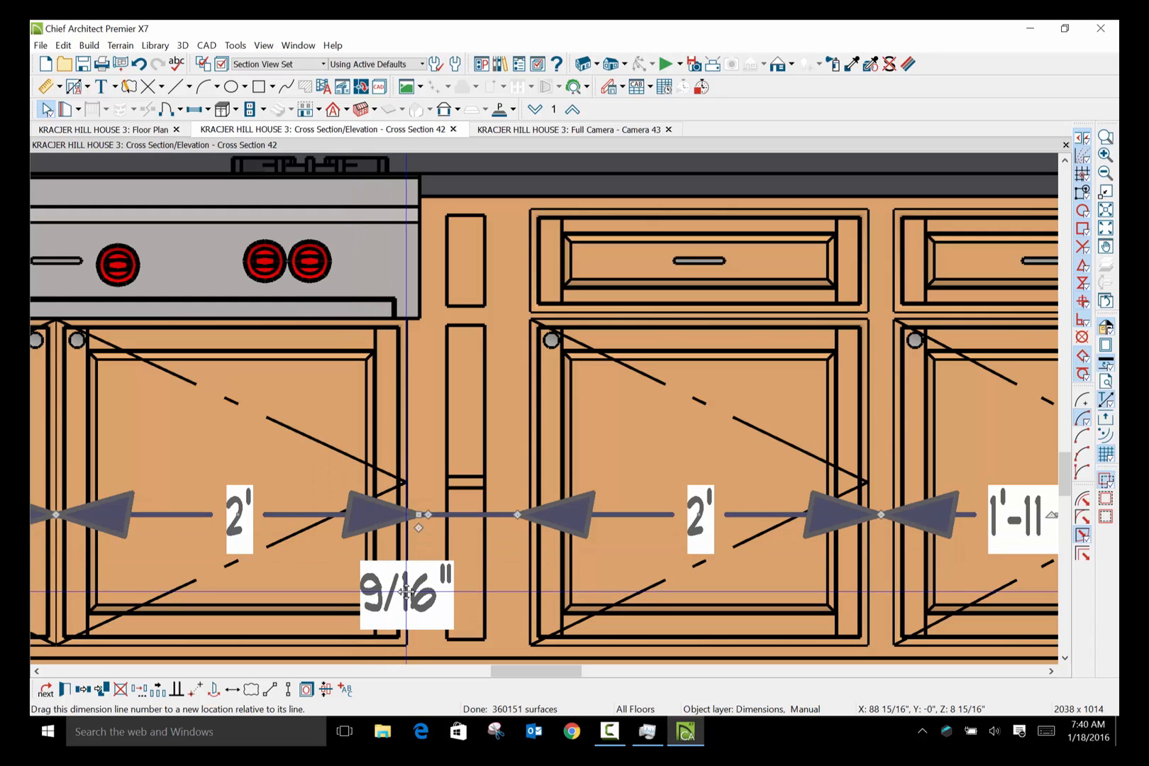
Bring the 5 7/8" label back down to just above the dimension line, over the filler, keeping the dimension line's specification as is.
{"action": "scroll", "coordinate": [580, 552], "scroll_direction": "down", "scroll_amount": 2}
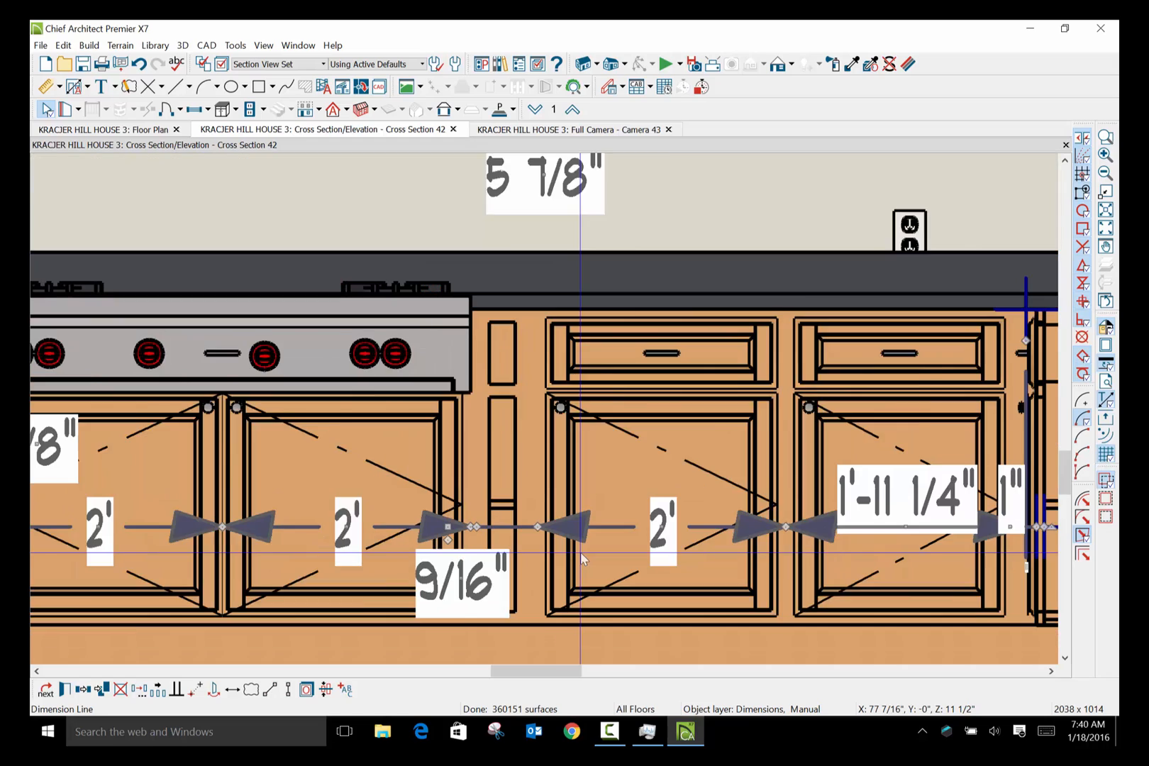
{"action": "scroll", "coordinate": [580, 552], "scroll_direction": "down", "scroll_amount": 2}
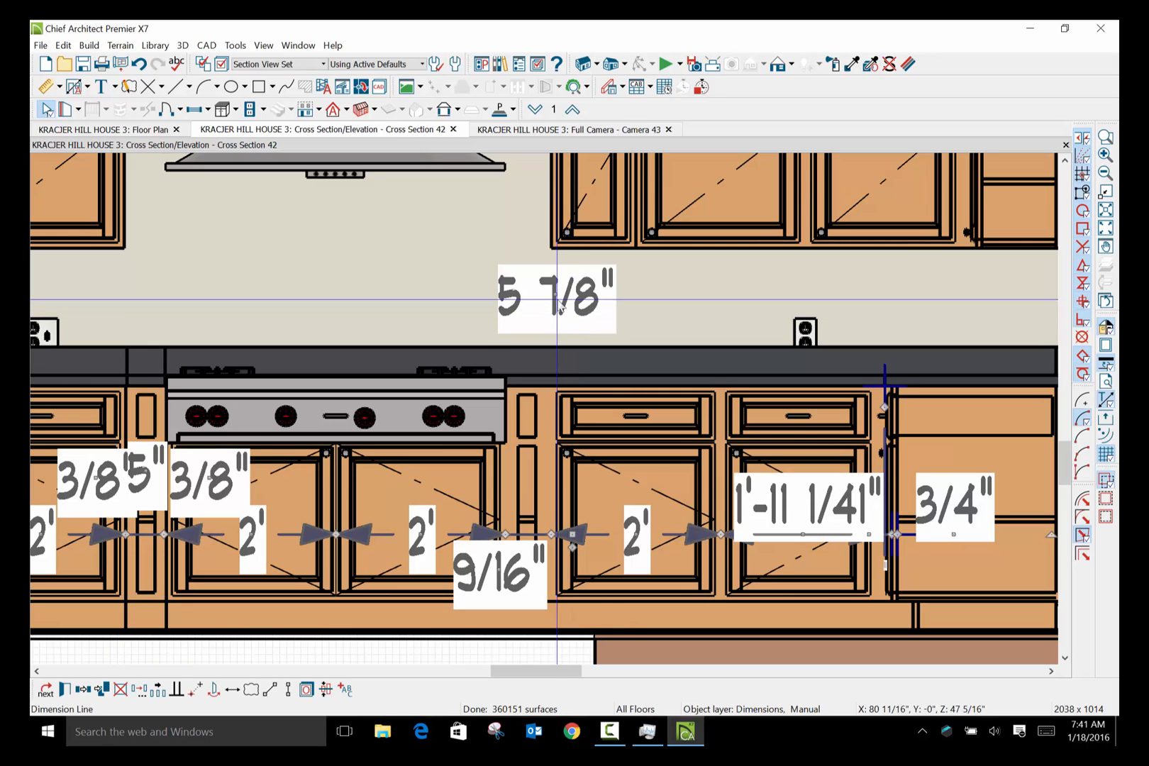
{"action": "left_click_drag", "start_coordinate": [556, 292], "coordinate": [529, 469]}
{"action": "double_click", "coordinate": [529, 469]}
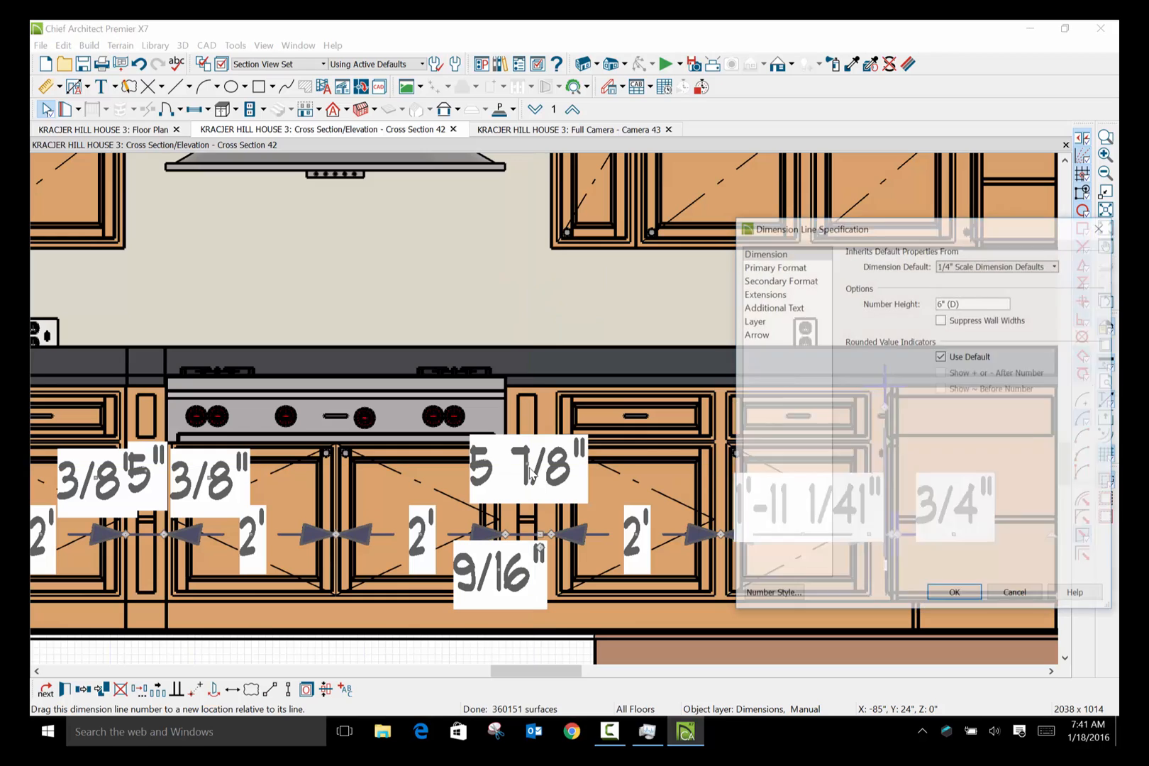
{"action": "left_click", "coordinate": [955, 594]}
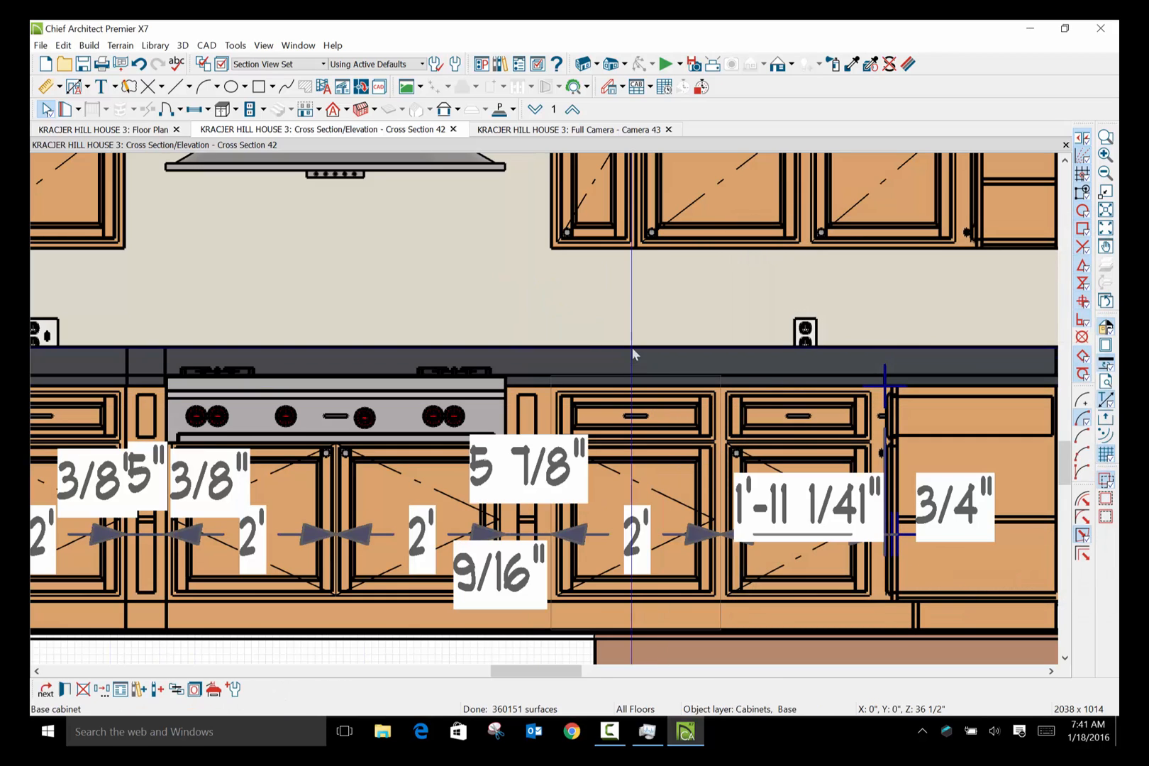
Merge the 1" and 3/4" segments at the corner end of the base cabinet dimension string by moving their shared marker onto the outer one.
{"action": "scroll", "coordinate": [542, 324], "scroll_direction": "down", "scroll_amount": 3}
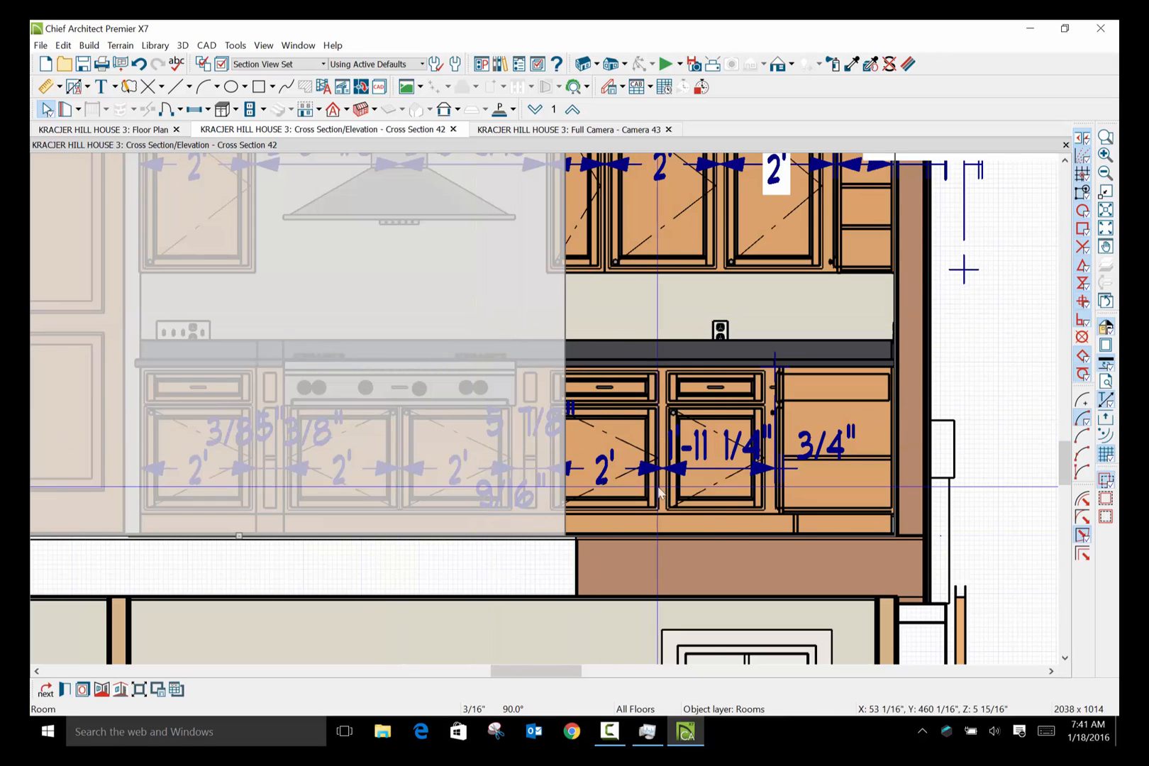
{"action": "left_click", "coordinate": [720, 464]}
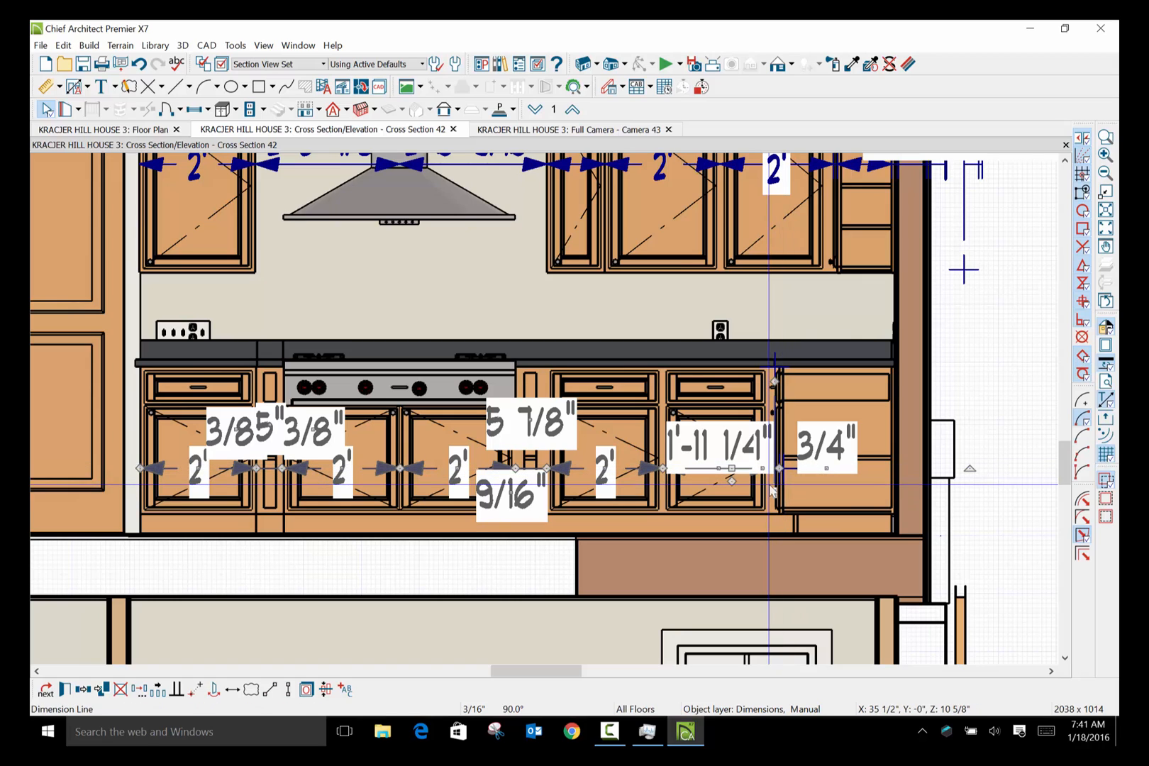
{"action": "key", "text": "Escape"}
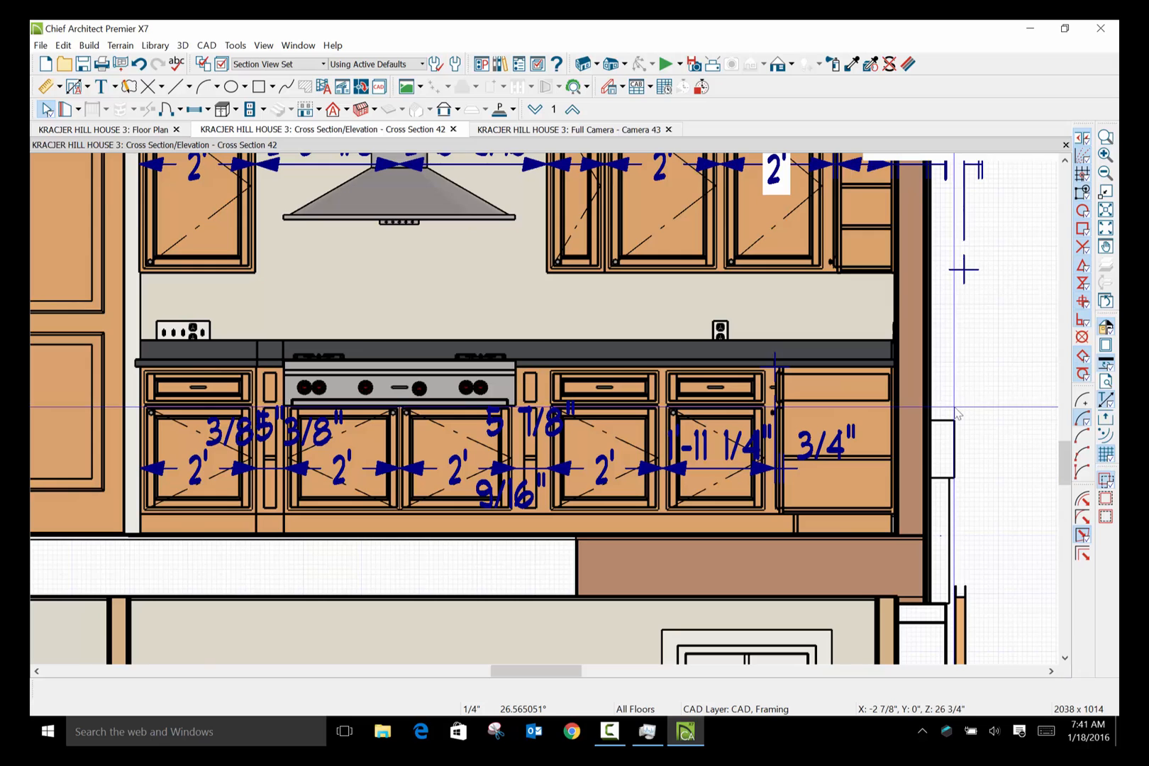
{"action": "scroll", "coordinate": [957, 414], "scroll_direction": "down", "scroll_amount": 1}
{"action": "scroll", "coordinate": [957, 415], "scroll_direction": "down", "scroll_amount": 1}
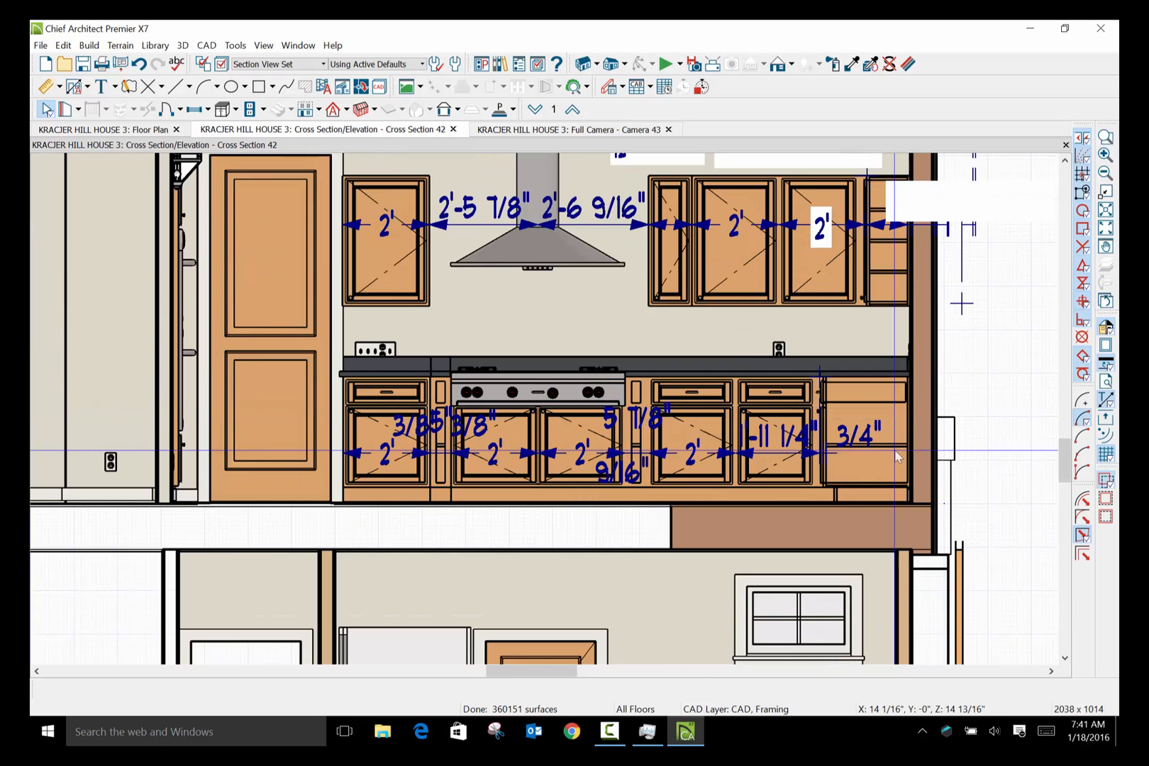
{"action": "scroll", "coordinate": [890, 450], "scroll_direction": "up", "scroll_amount": 4}
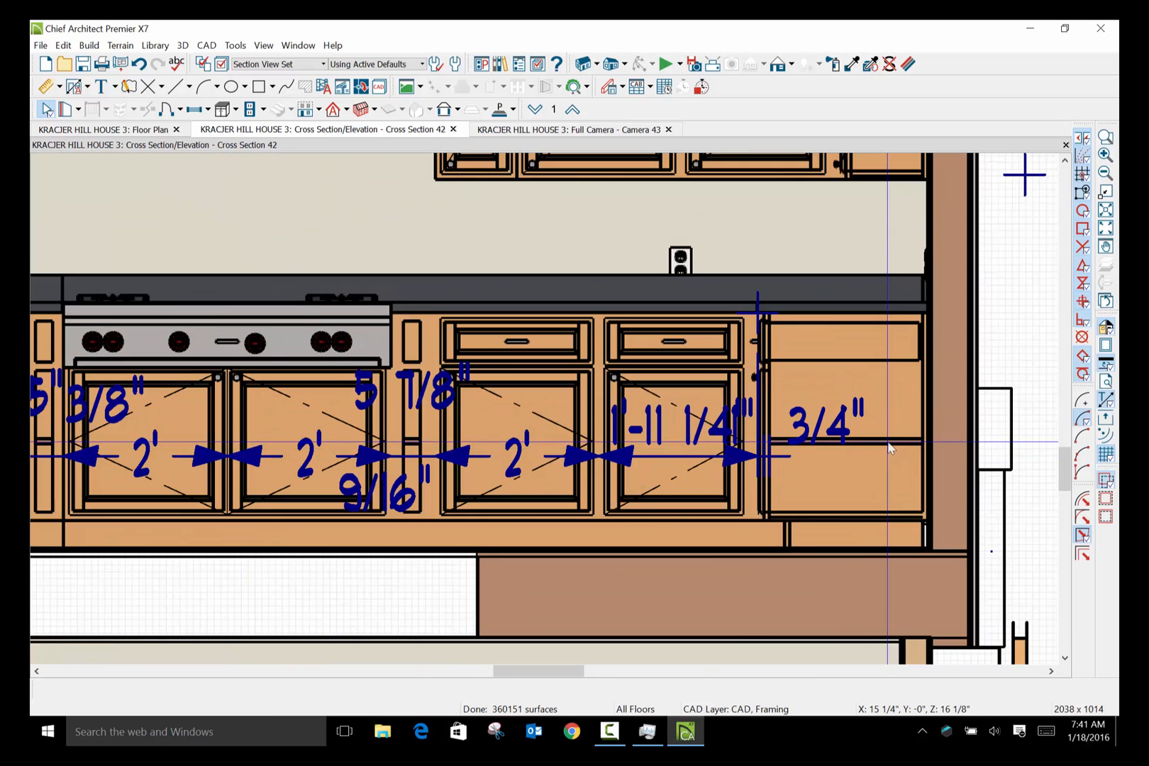
{"action": "scroll", "coordinate": [889, 448], "scroll_direction": "up", "scroll_amount": 3}
{"action": "scroll", "coordinate": [780, 450], "scroll_direction": "down", "scroll_amount": 1}
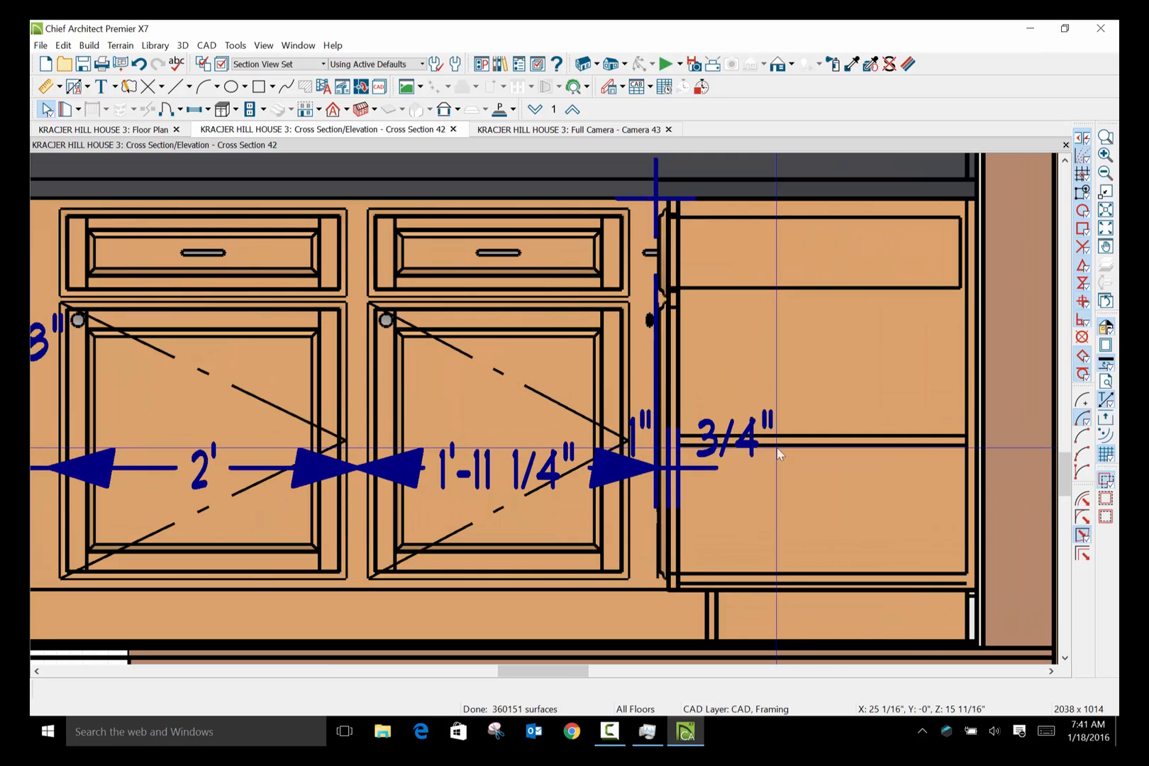
{"action": "left_click", "coordinate": [709, 451]}
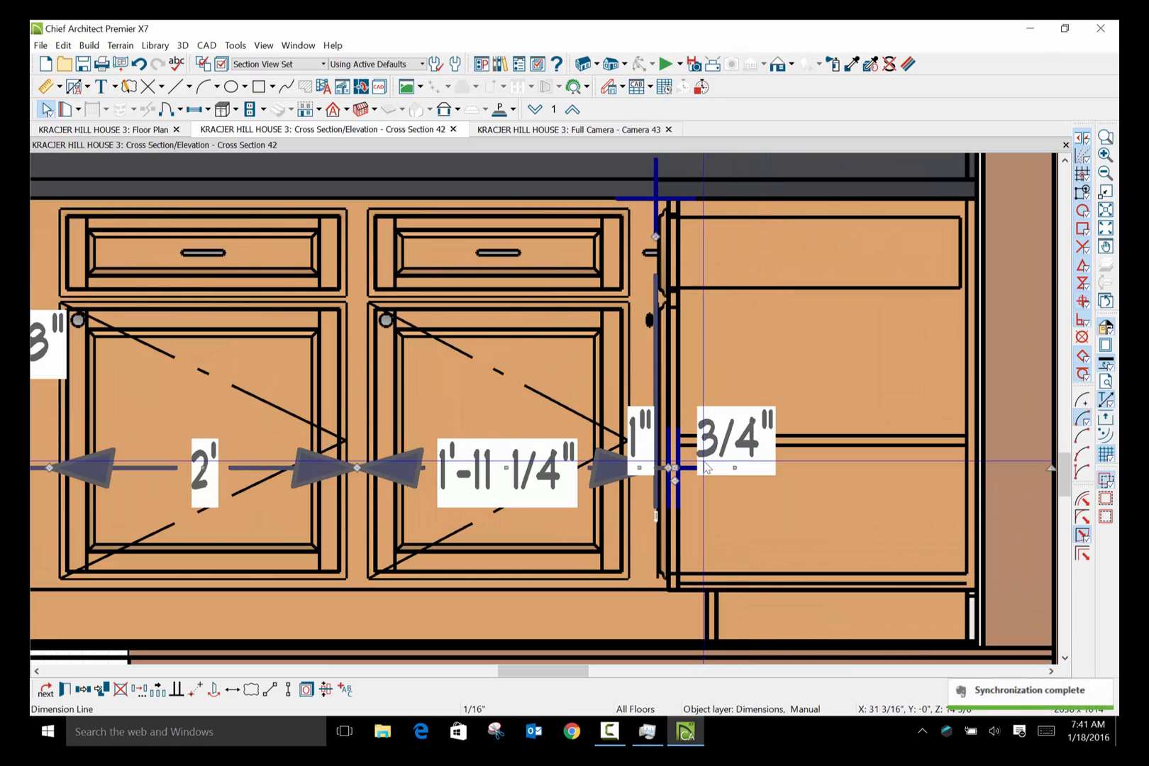
{"action": "left_click_drag", "start_coordinate": [668, 467], "coordinate": [680, 467]}
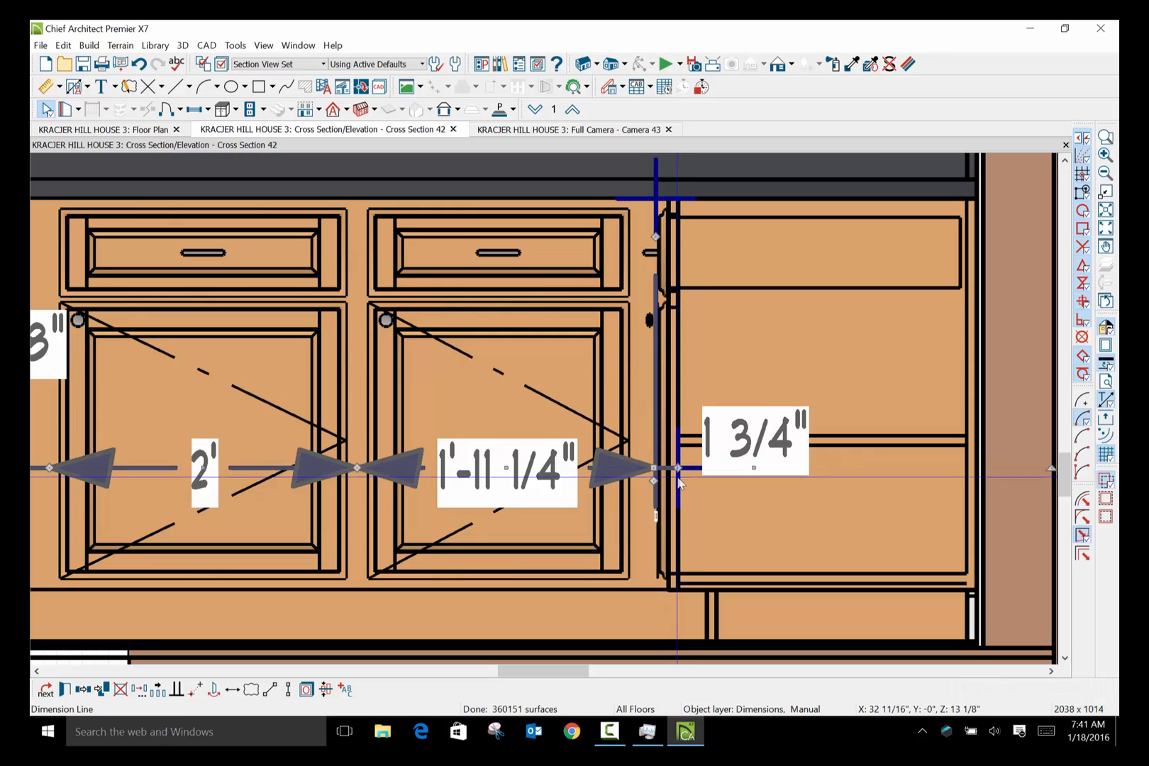
Extend the last base cabinet's width segment to the corner cabinet's near edge by moving its end marker, about 2'-0 1/4" in length.
{"action": "mouse_move", "coordinate": [654, 468]}
{"action": "left_mouse_down"}
{"action": "mouse_move", "coordinate": [652, 482]}
{"action": "mouse_move", "coordinate": [666, 477]}
{"action": "left_mouse_up"}
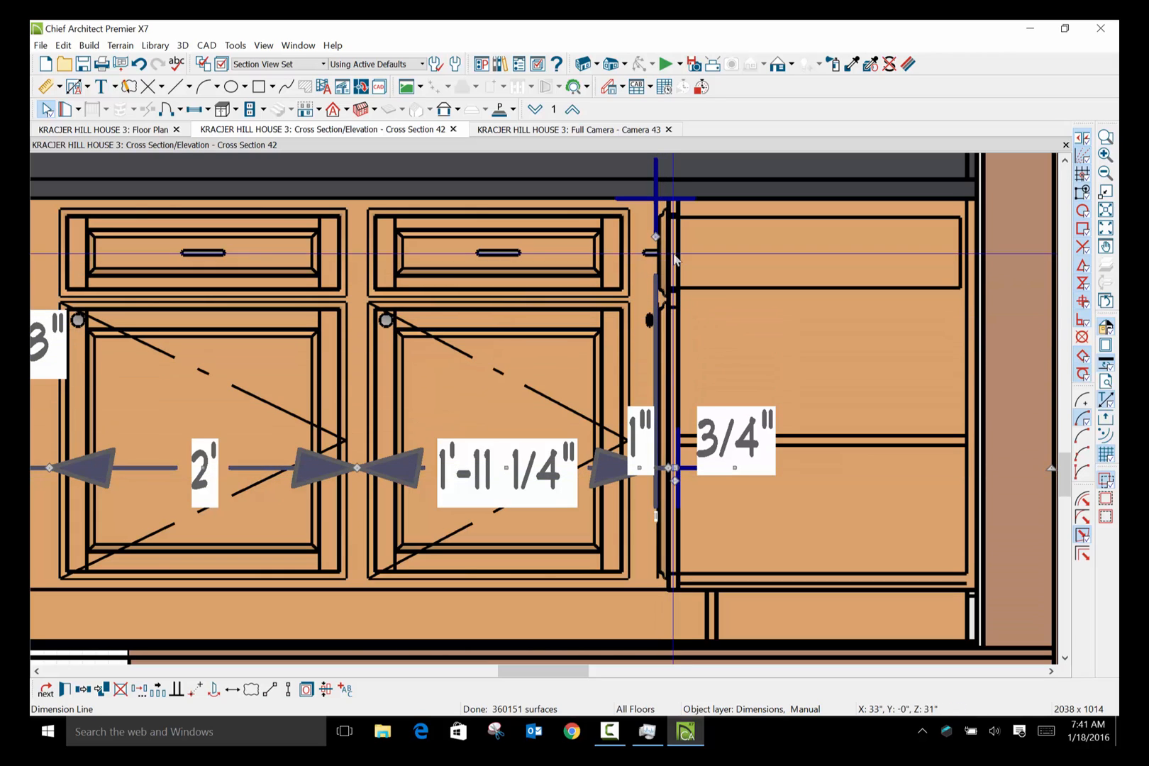
{"action": "left_click_drag", "start_coordinate": [656, 235], "coordinate": [666, 239]}
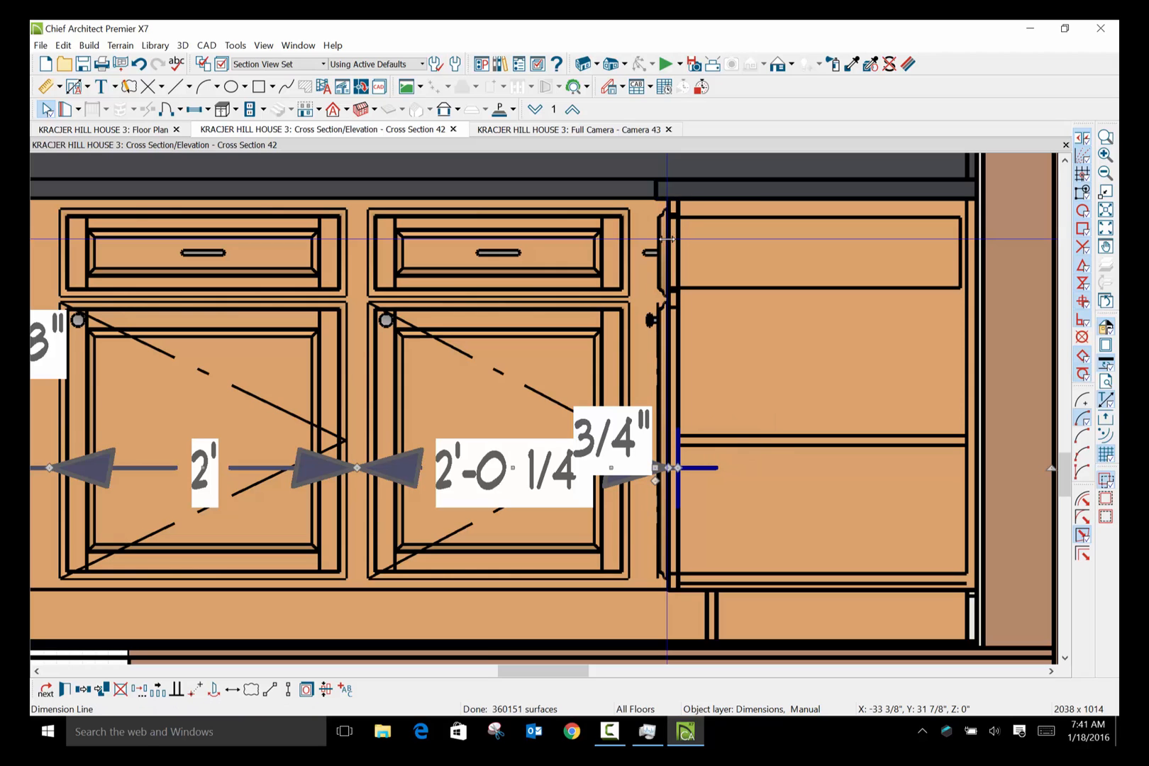
{"action": "scroll", "coordinate": [487, 487], "scroll_direction": "down", "scroll_amount": 1}
{"action": "scroll", "coordinate": [487, 486], "scroll_direction": "down", "scroll_amount": 2}
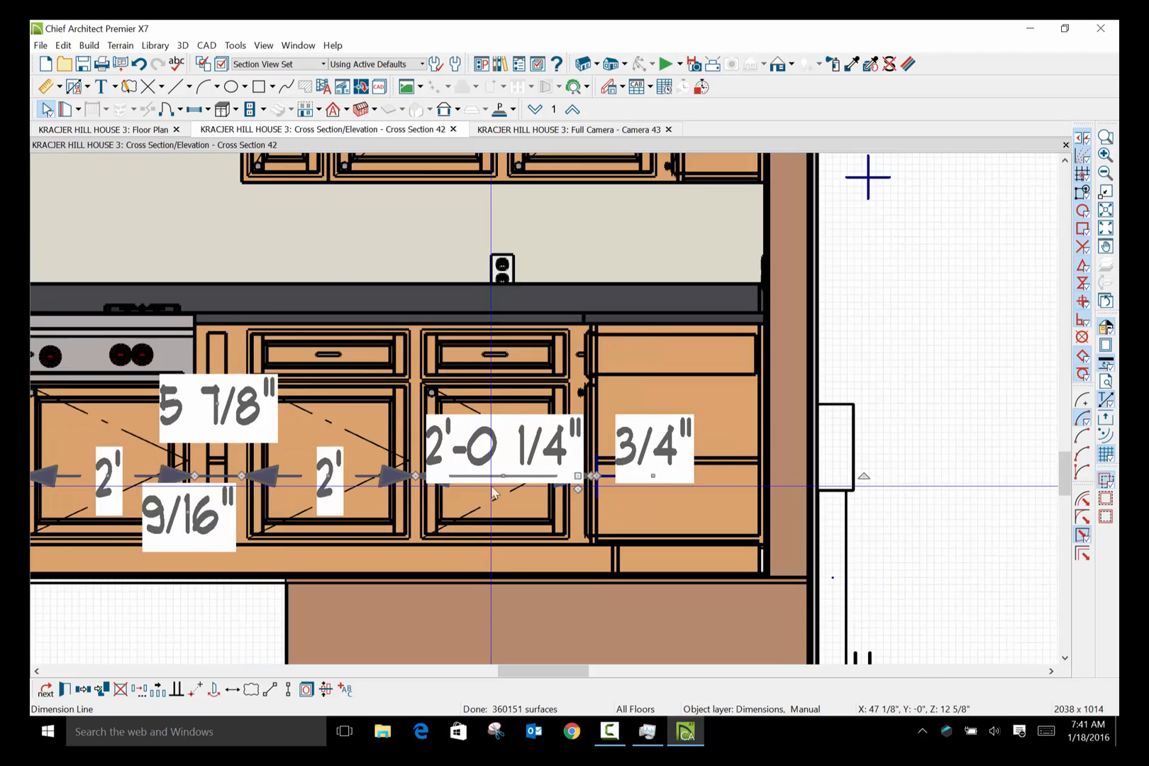
{"action": "key", "text": "Escape"}
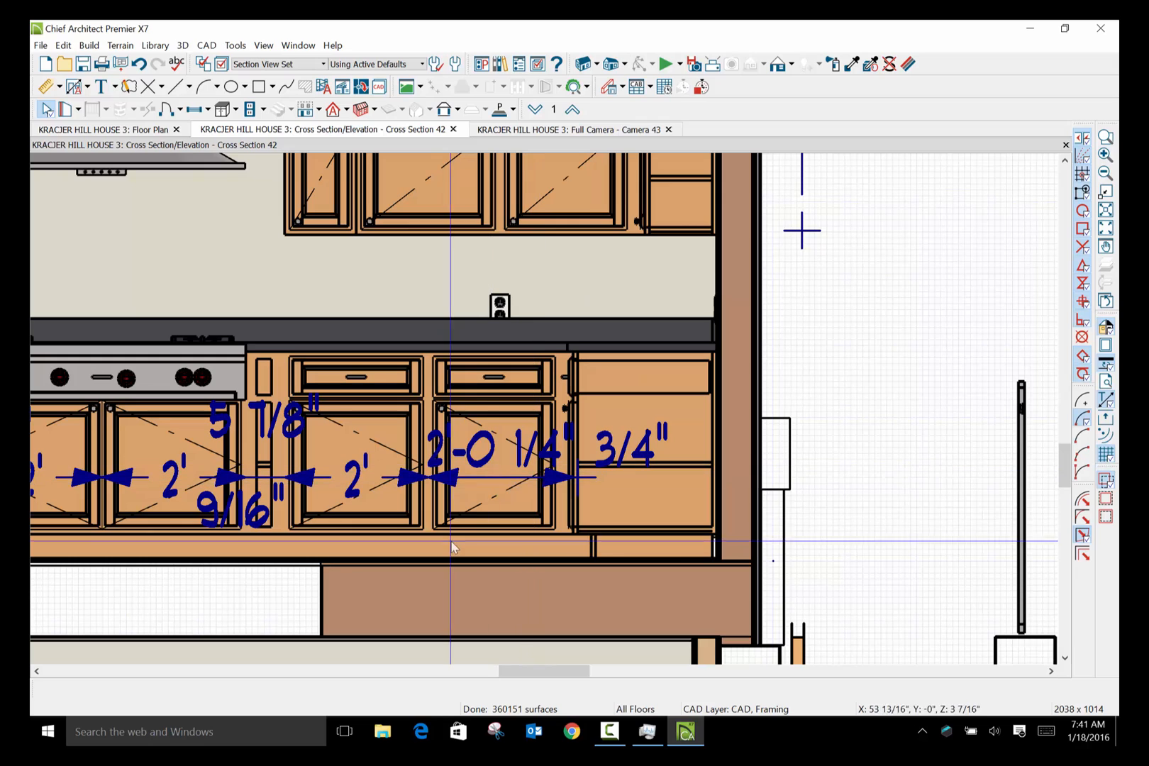
{"action": "scroll", "coordinate": [560, 521], "scroll_direction": "down", "scroll_amount": 3}
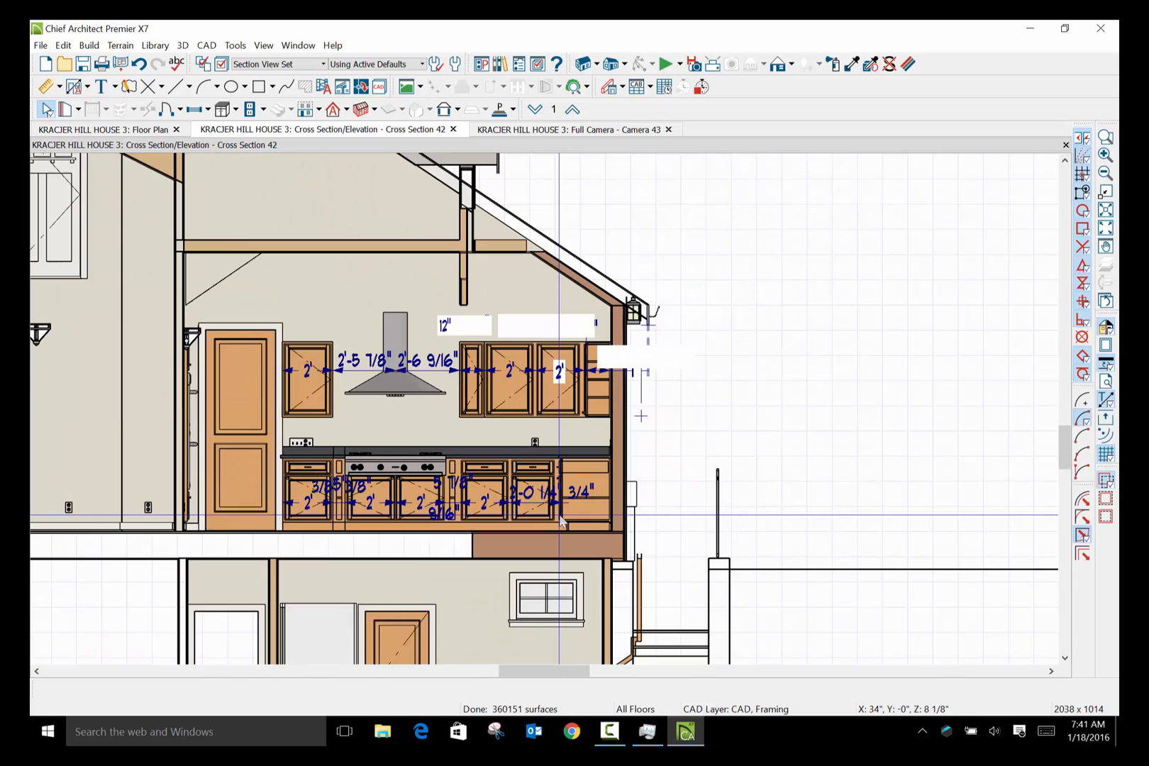
{"action": "scroll", "coordinate": [560, 521], "scroll_direction": "down", "scroll_amount": 1}
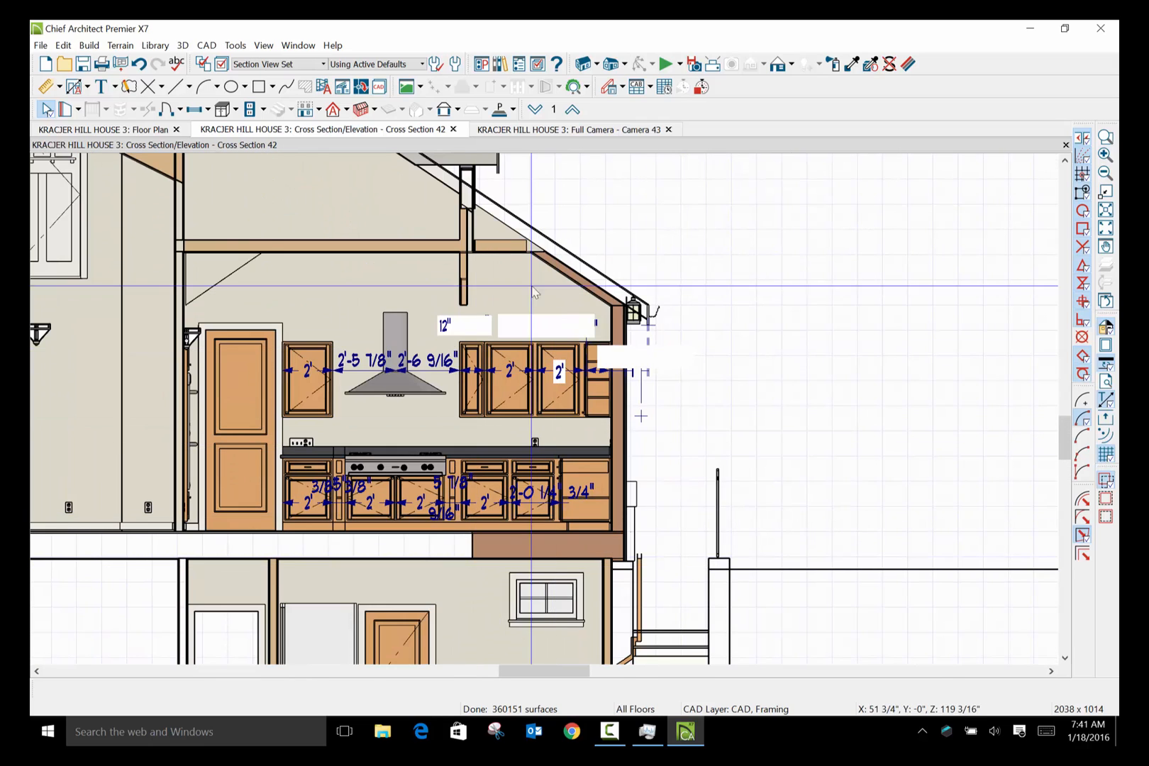
Review the specification of the wall cabinet between the door and the range hood, leaving its settings as they are.
{"action": "left_click", "coordinate": [308, 395]}
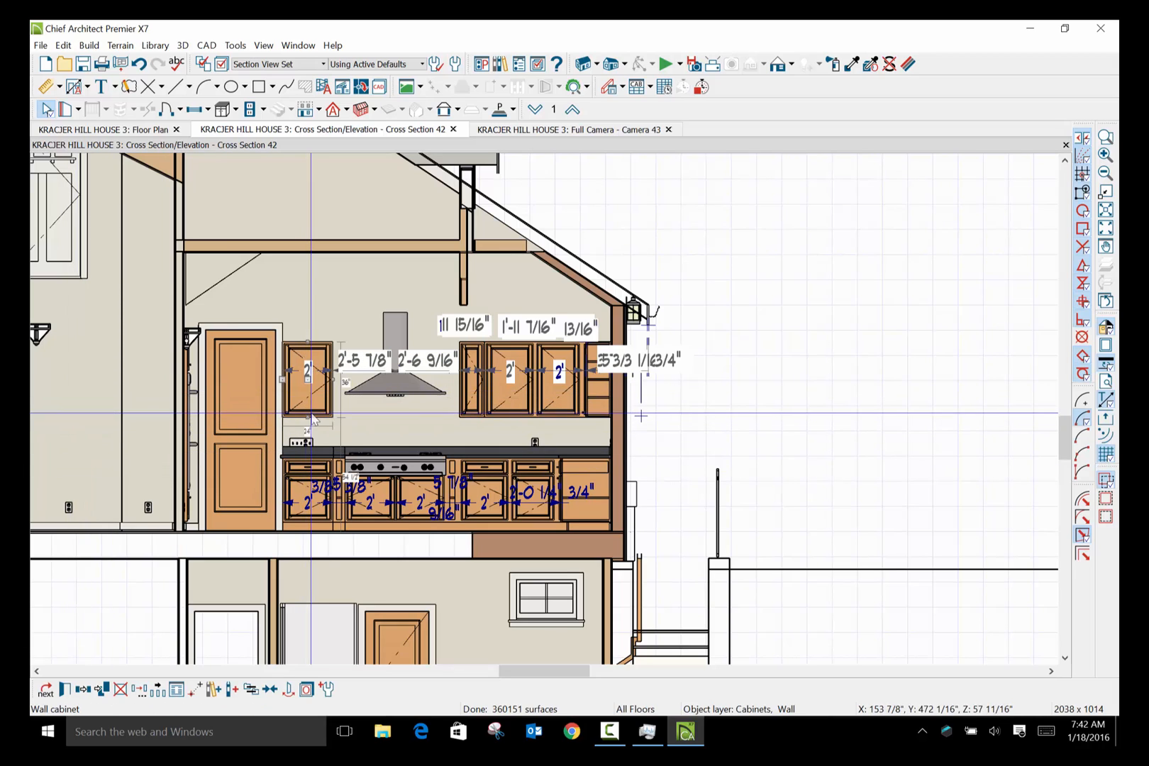
{"action": "left_click", "coordinate": [304, 410]}
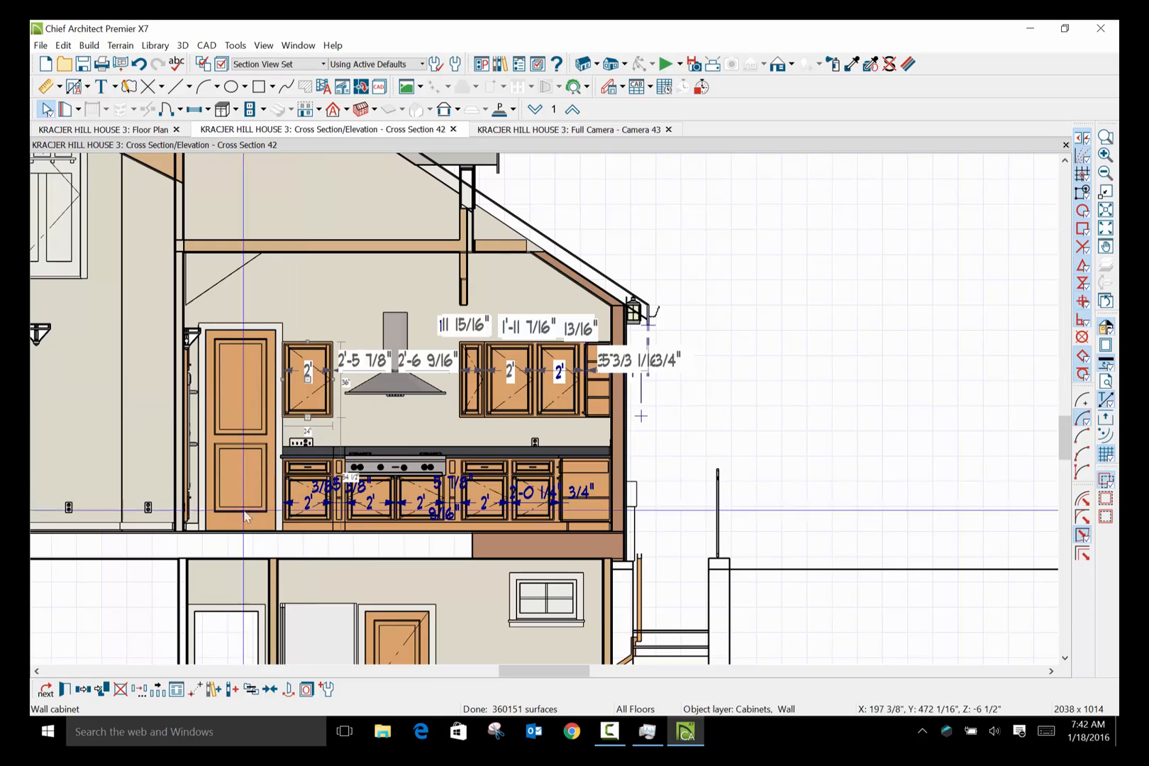
{"action": "left_click", "coordinate": [68, 693]}
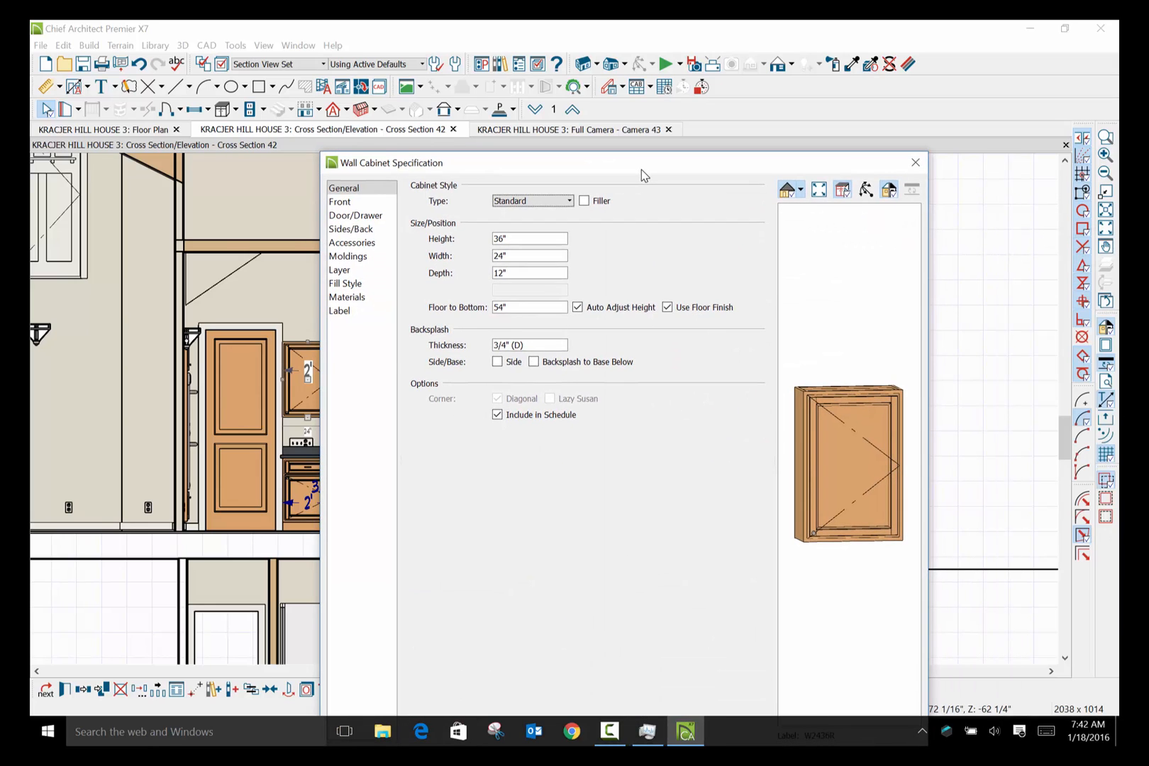
{"action": "left_click_drag", "start_coordinate": [642, 169], "coordinate": [1118, 181]}
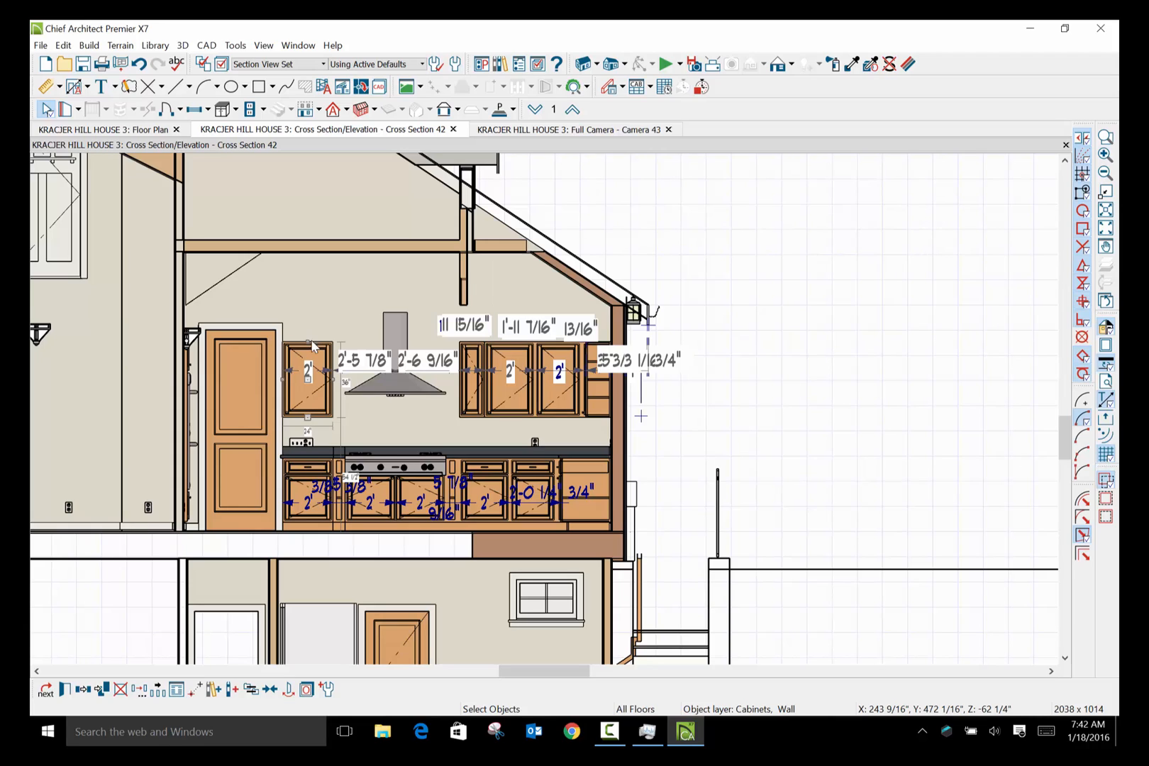
{"action": "left_click", "coordinate": [793, 457]}
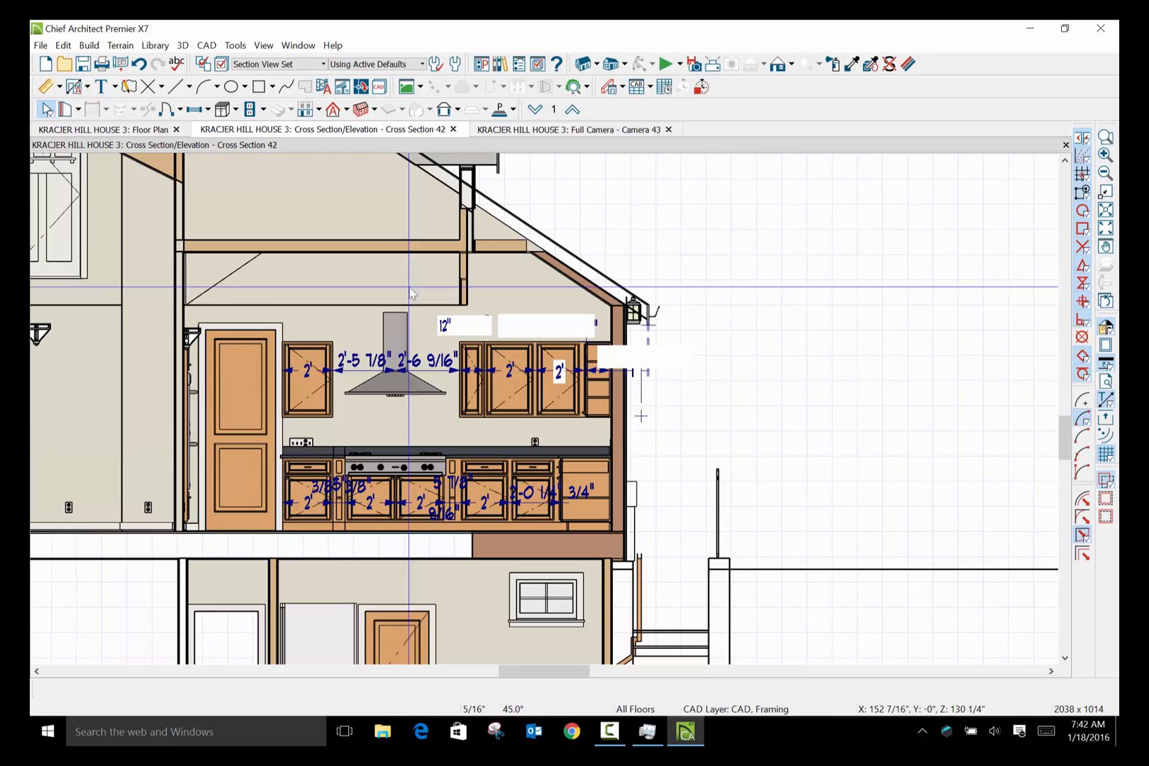
Browse for an existing layout file to open in the Kracjer residence project's ARCHITECTURAL folder under 01 CURRENT CLIENTS.
{"action": "left_click", "coordinate": [40, 45]}
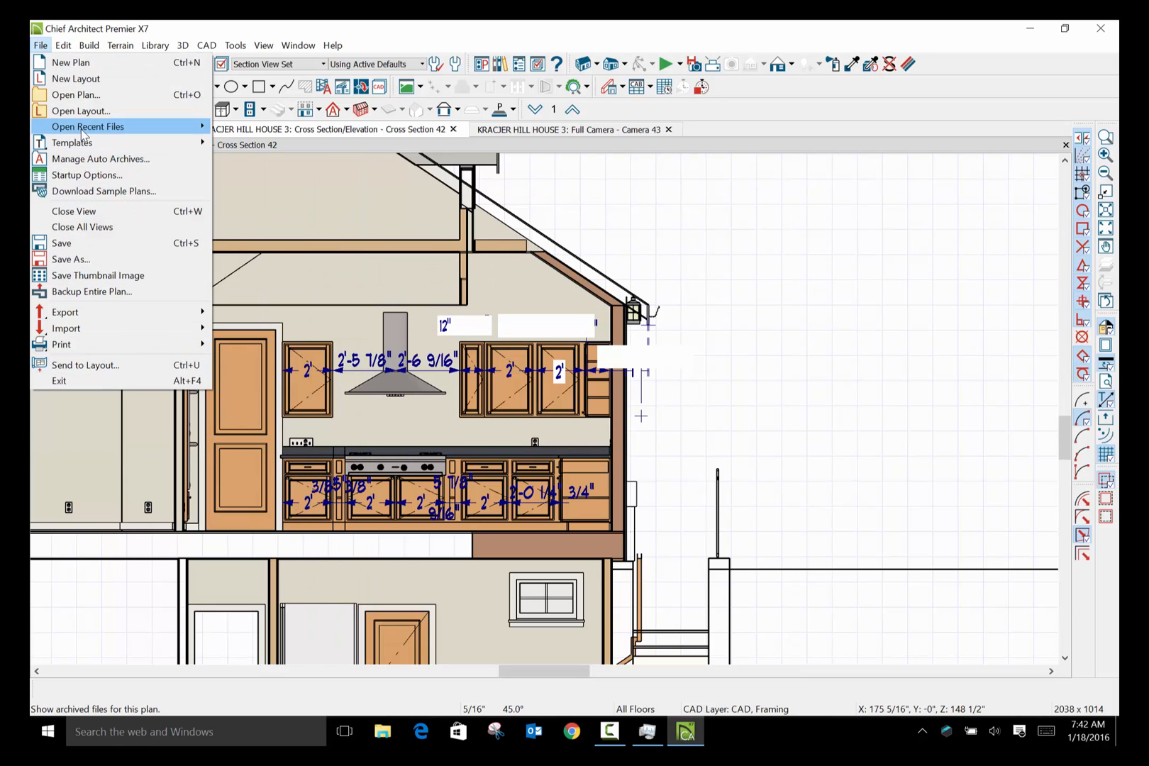
{"action": "left_click", "coordinate": [81, 111]}
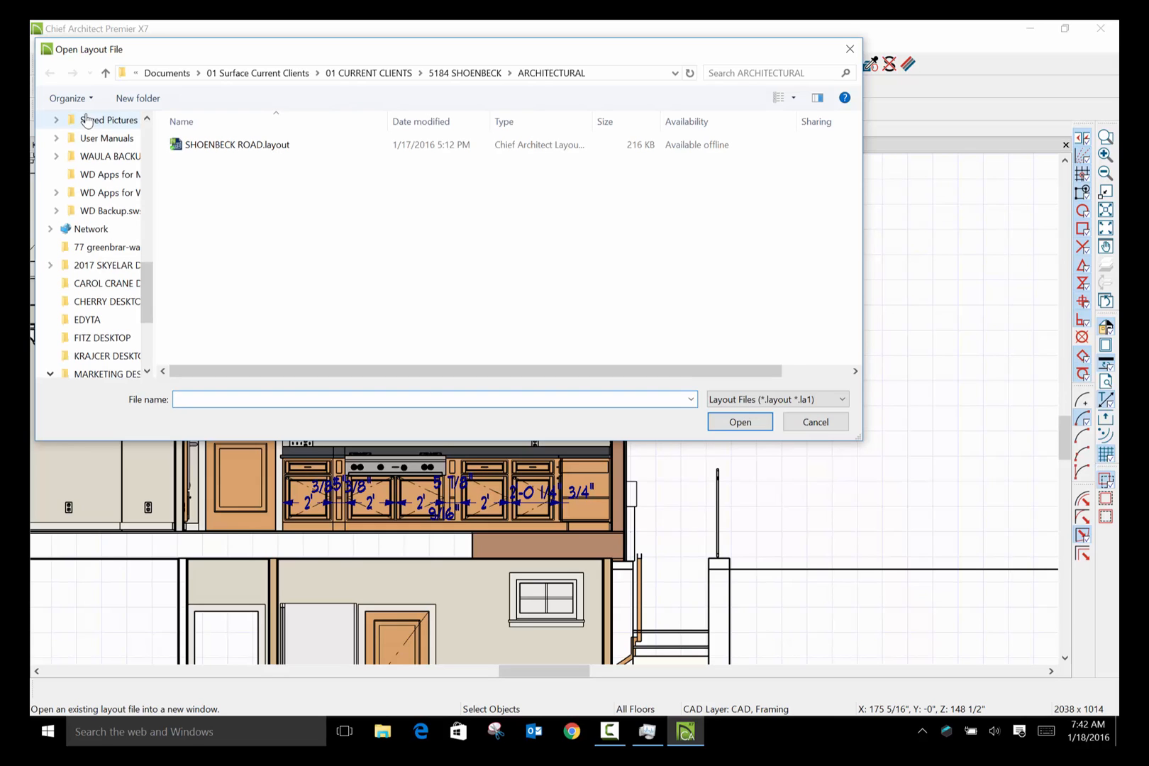
{"action": "left_click_drag", "start_coordinate": [150, 284], "coordinate": [149, 256]}
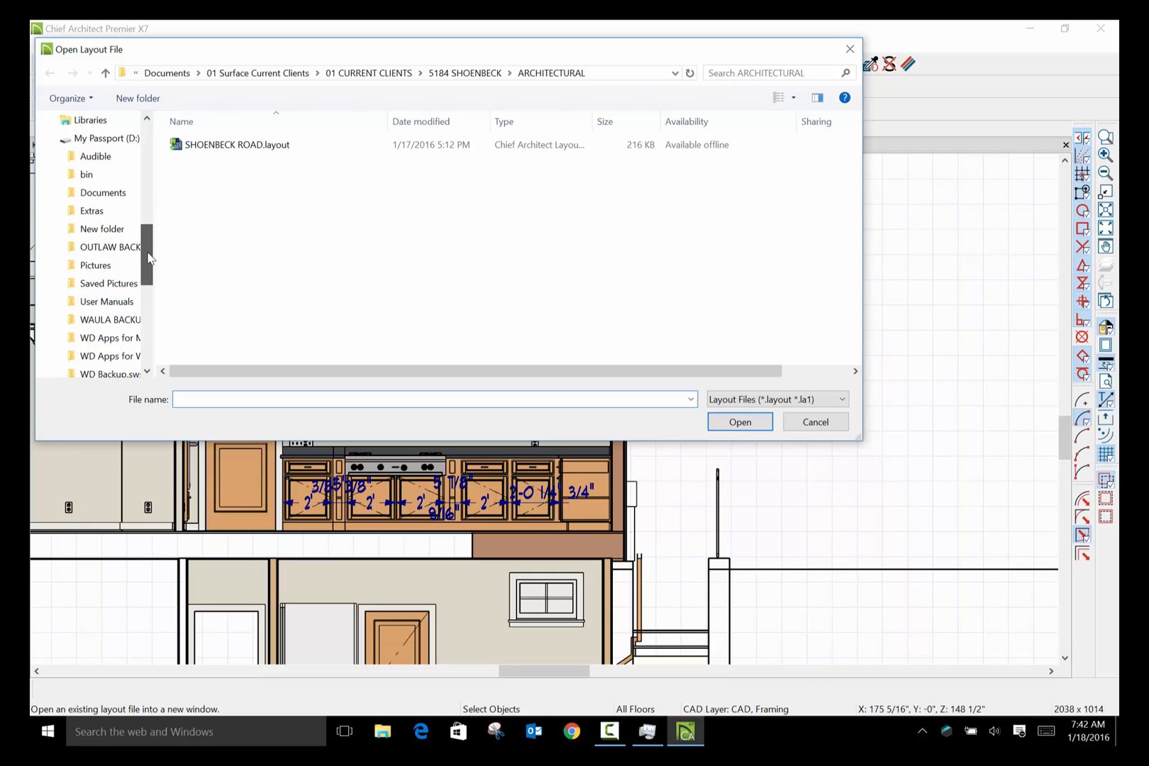
{"action": "left_click_drag", "start_coordinate": [149, 246], "coordinate": [156, 205]}
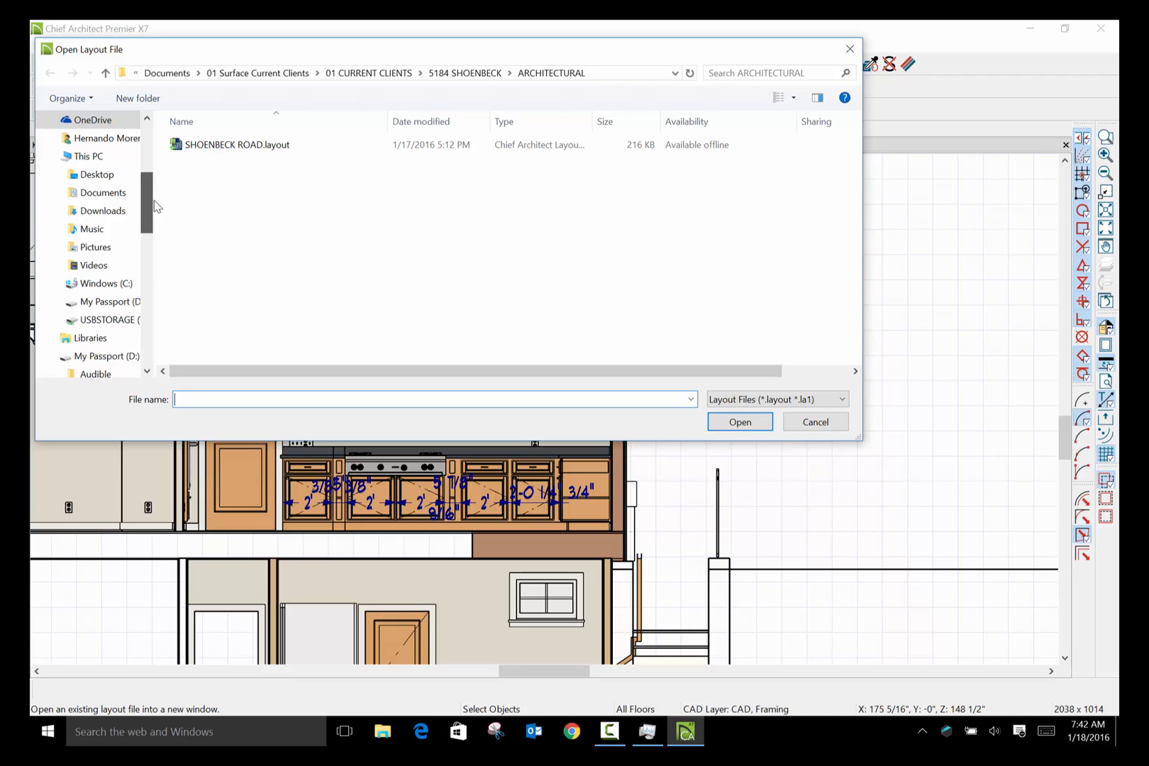
{"action": "left_click_drag", "start_coordinate": [154, 206], "coordinate": [175, 165]}
{"action": "left_click", "coordinate": [88, 166]}
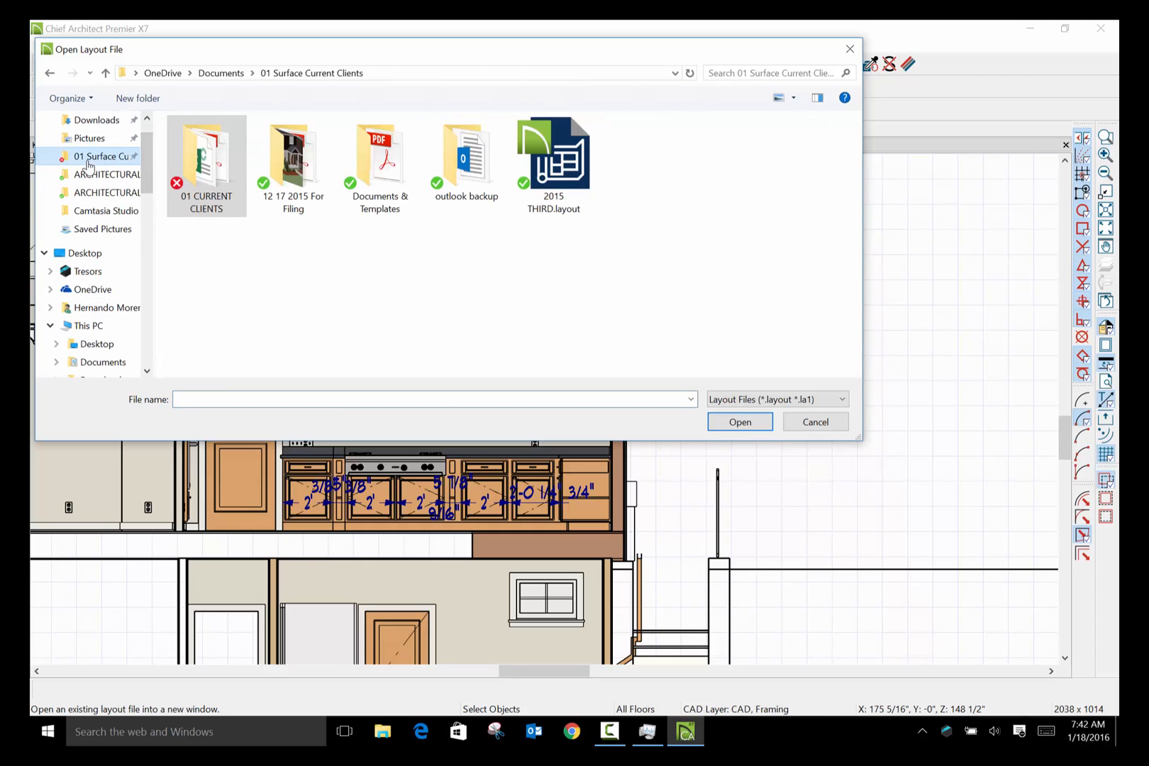
{"action": "double_click", "coordinate": [218, 182]}
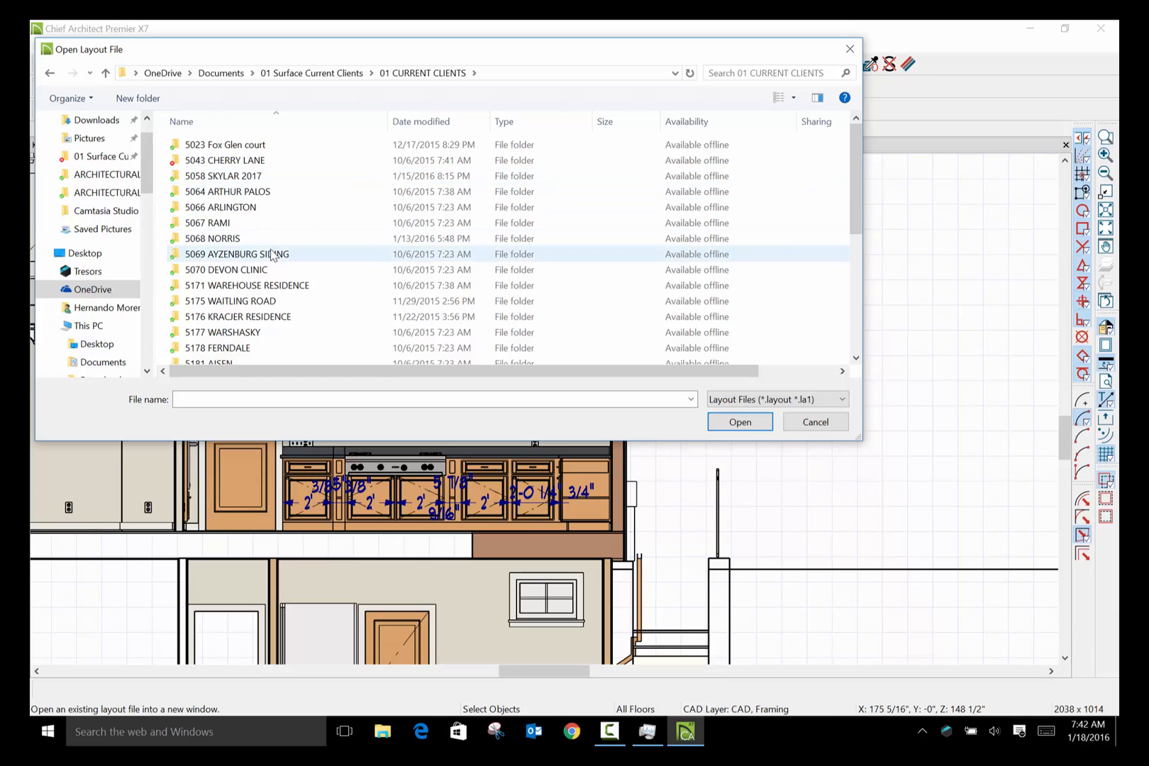
{"action": "left_click", "coordinate": [259, 320]}
{"action": "double_click", "coordinate": [257, 319]}
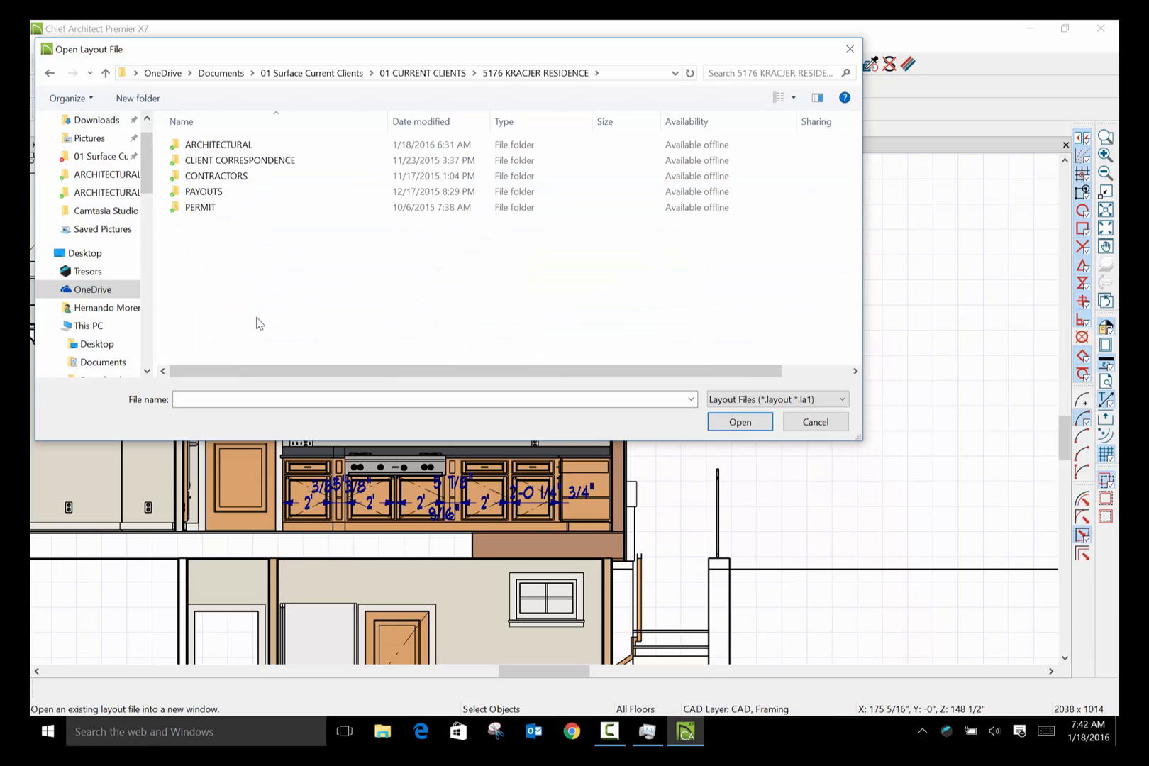
{"action": "double_click", "coordinate": [237, 145]}
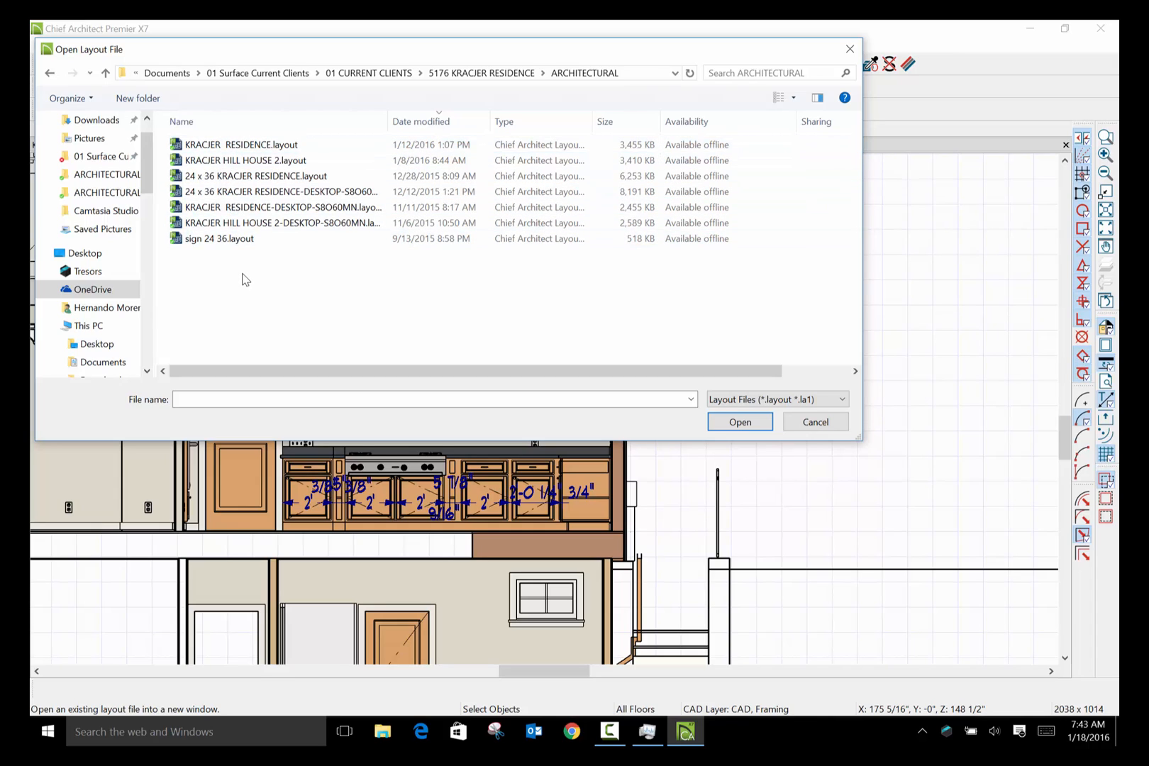
Open KRACJER RESIDENCE.layout, accepting the referenced plan files list and the warning about missing plan files.
{"action": "left_click", "coordinate": [268, 148]}
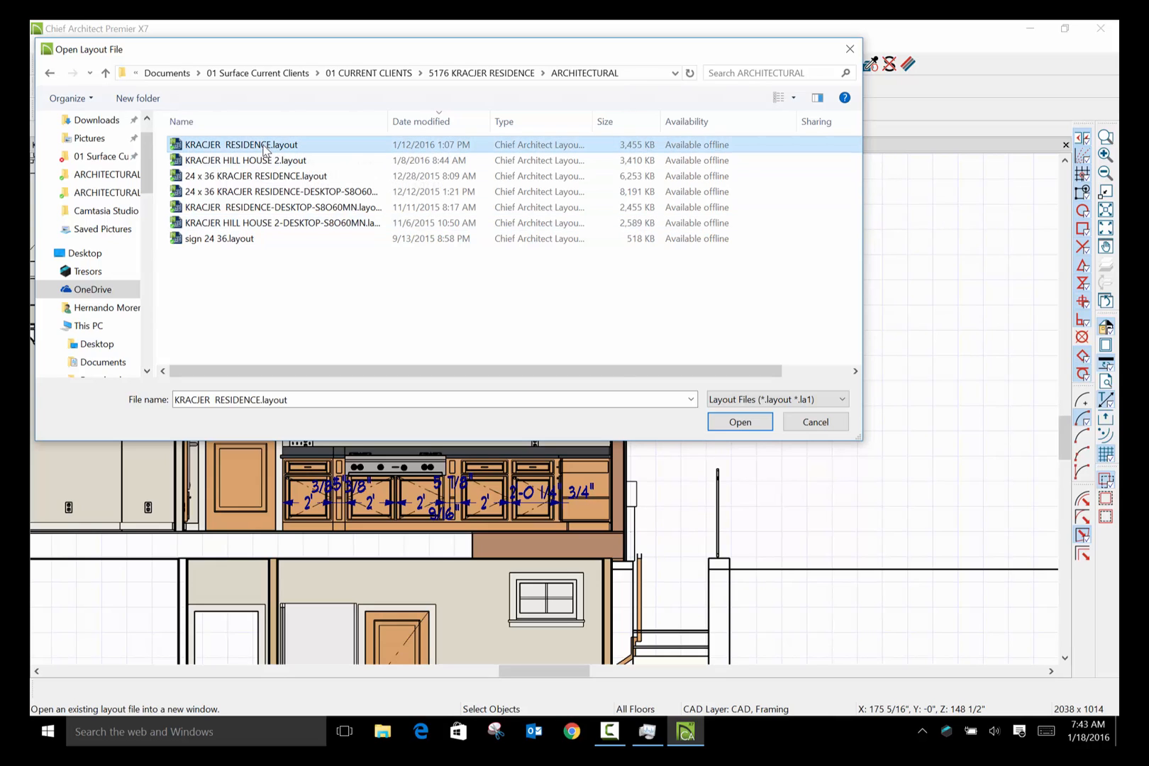
{"action": "left_click", "coordinate": [738, 422]}
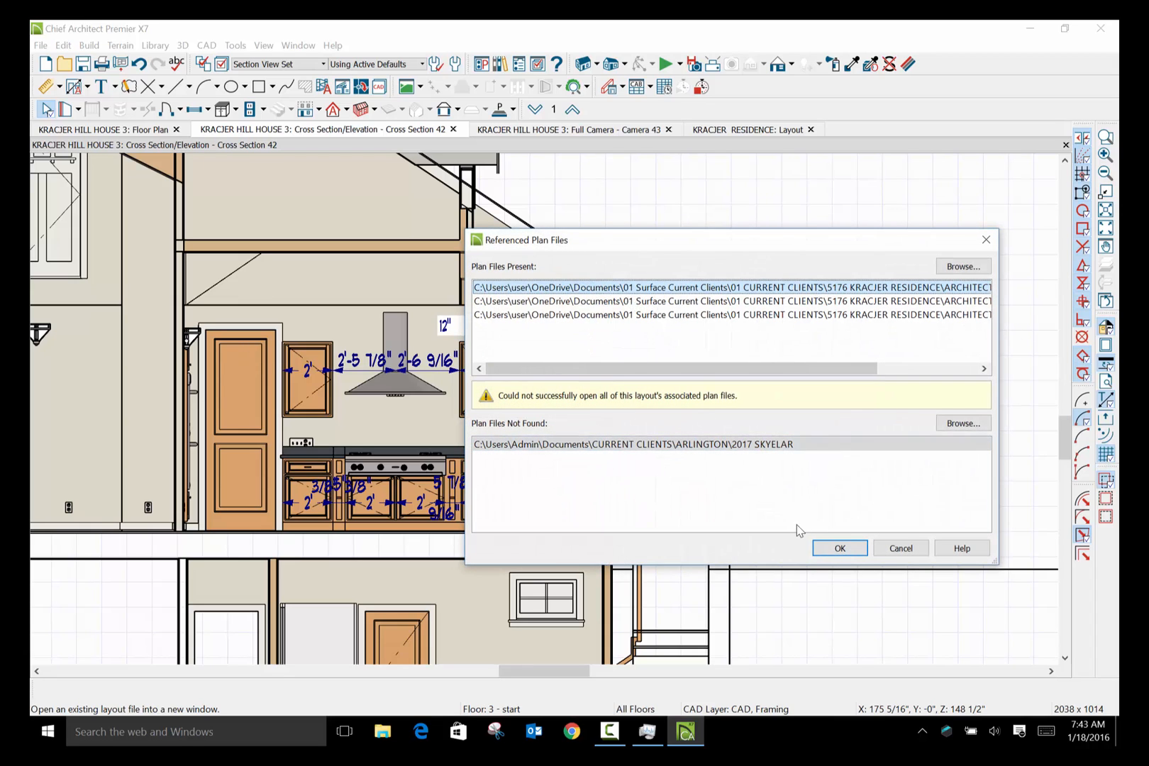
{"action": "left_click", "coordinate": [840, 549]}
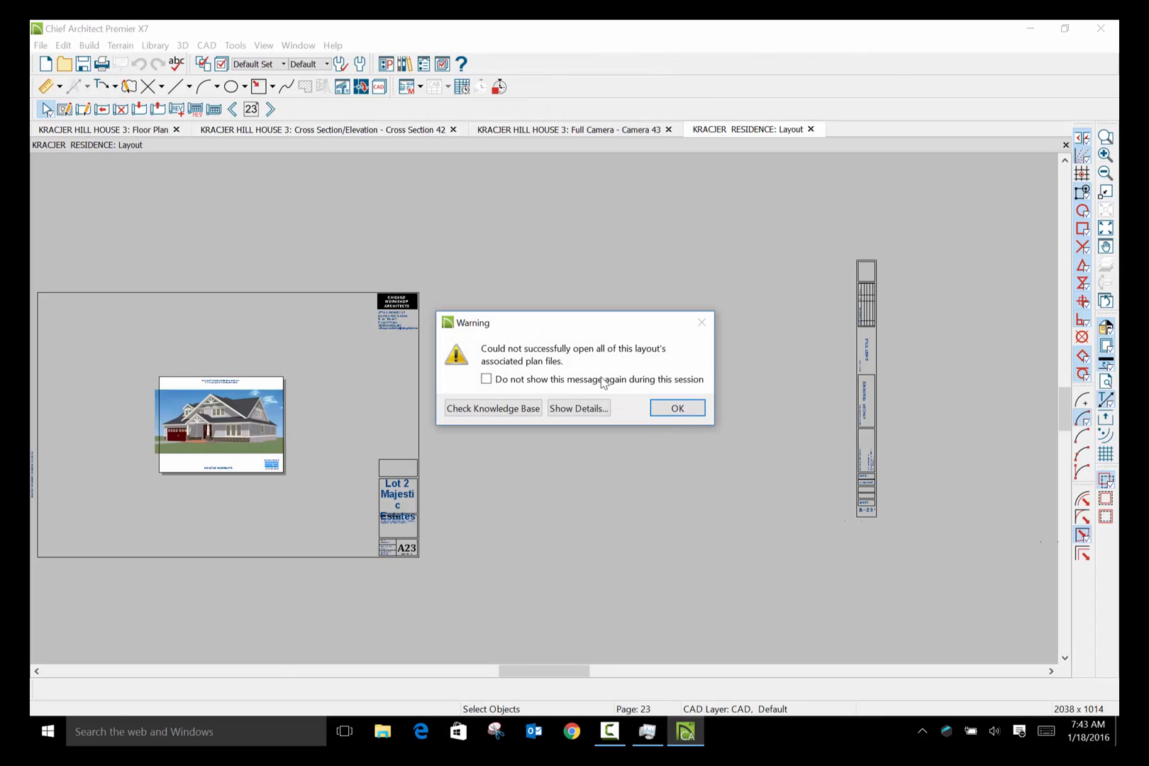
{"action": "left_click", "coordinate": [677, 409]}
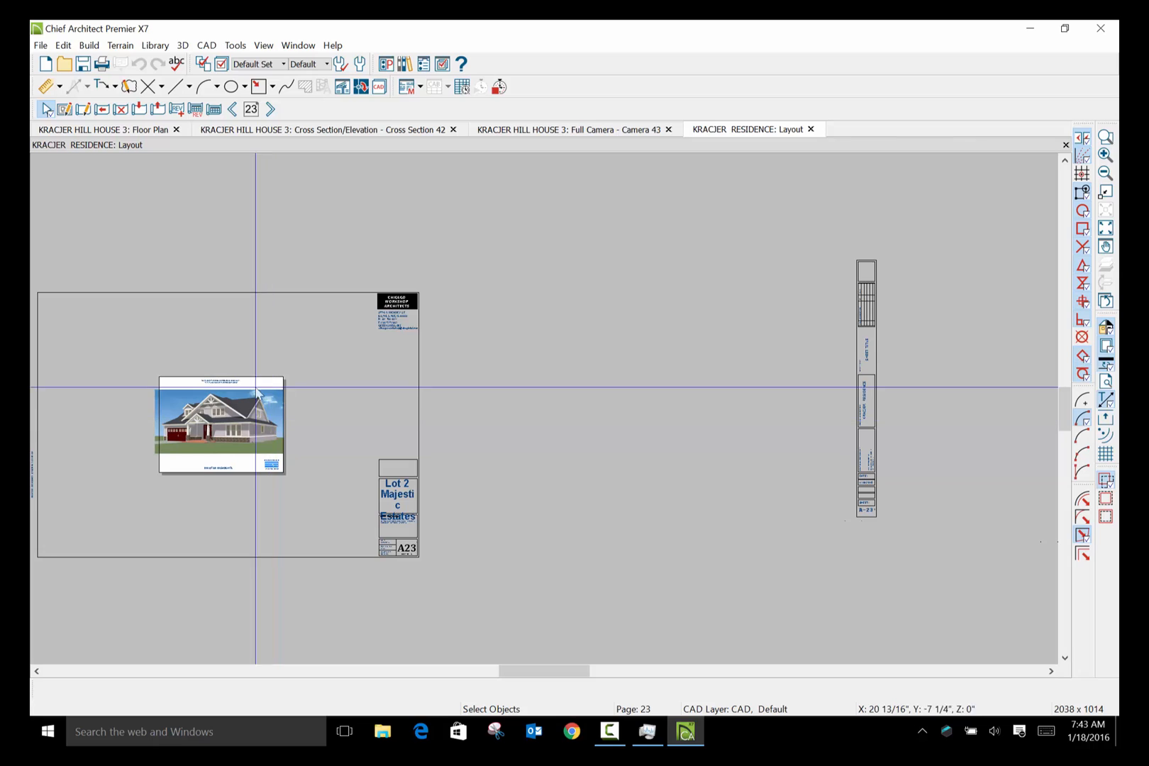
Examine the exterior rendering sheets on layout pages 23 to 26.
{"action": "scroll", "coordinate": [215, 409], "scroll_direction": "up", "scroll_amount": 3}
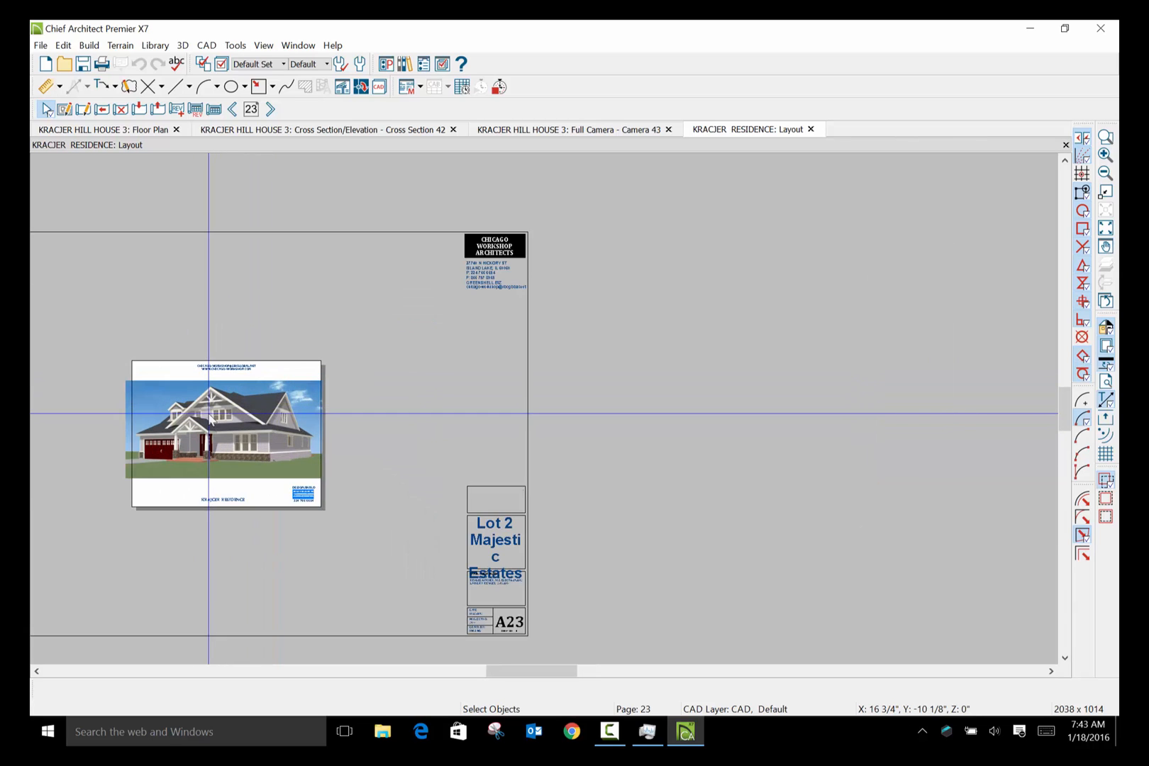
{"action": "scroll", "coordinate": [238, 446], "scroll_direction": "up", "scroll_amount": 2}
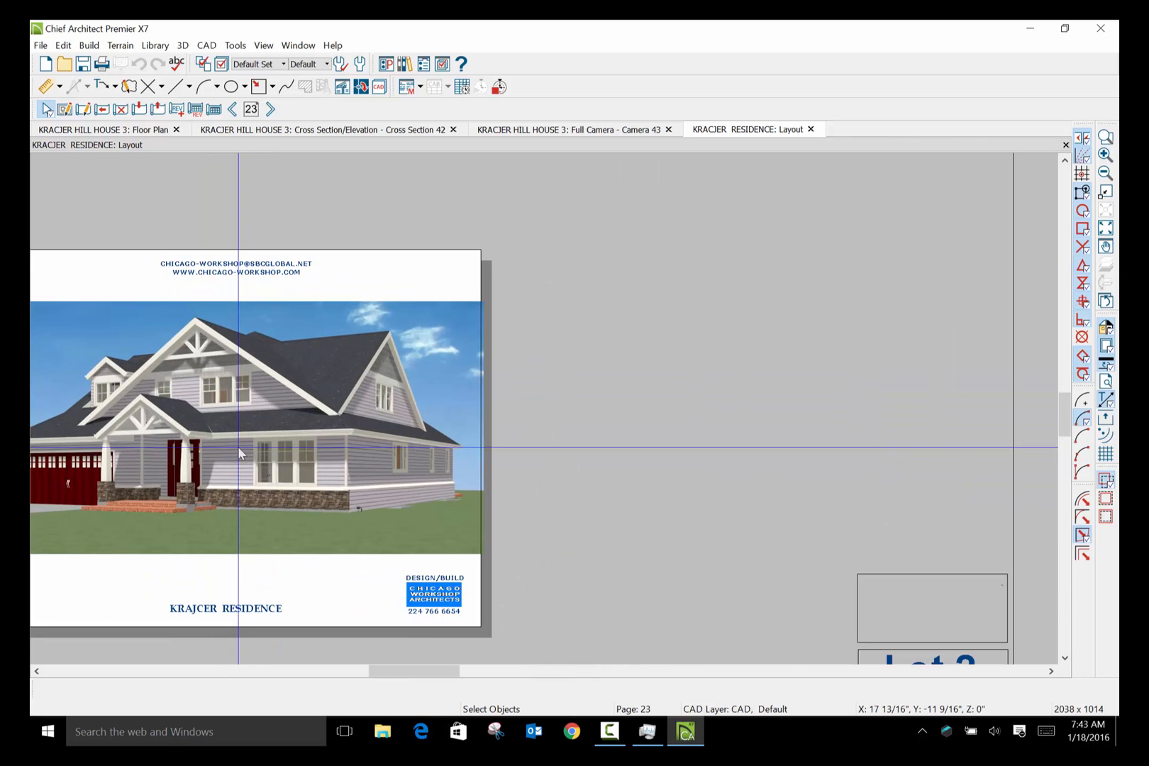
{"action": "scroll", "coordinate": [237, 444], "scroll_direction": "down", "scroll_amount": 2}
{"action": "scroll", "coordinate": [239, 444], "scroll_direction": "down", "scroll_amount": 1}
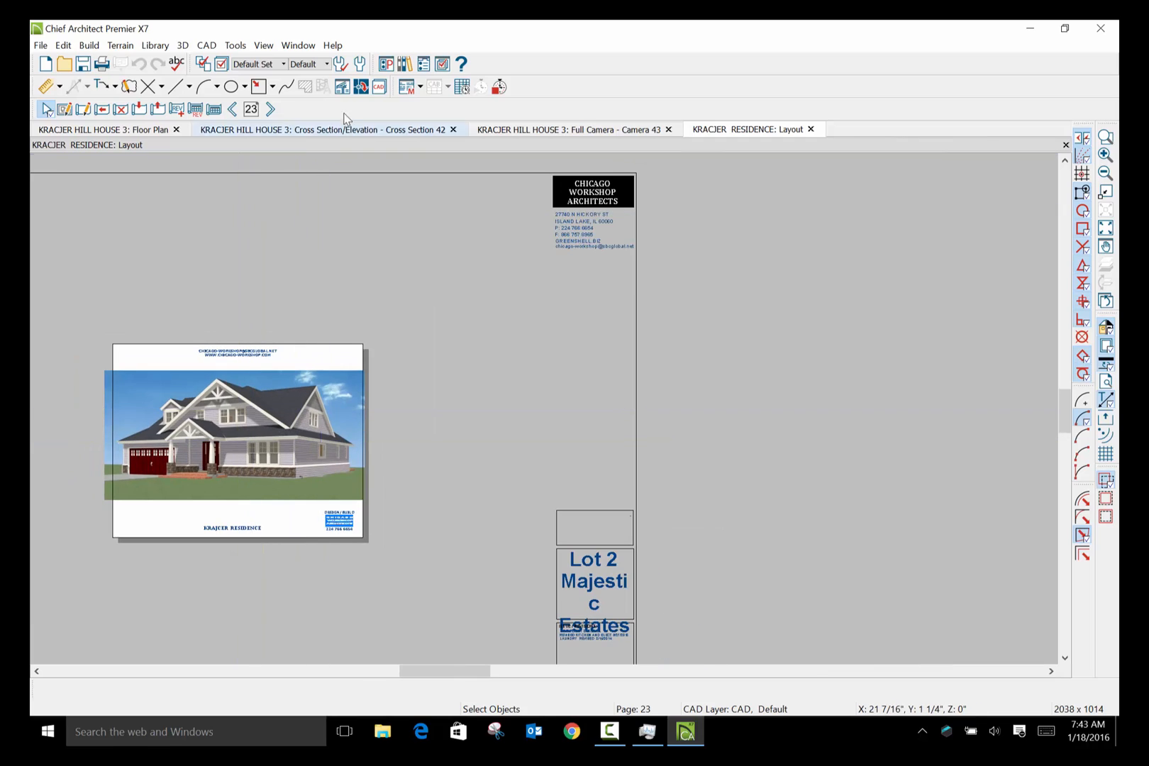
{"action": "left_click", "coordinate": [272, 108]}
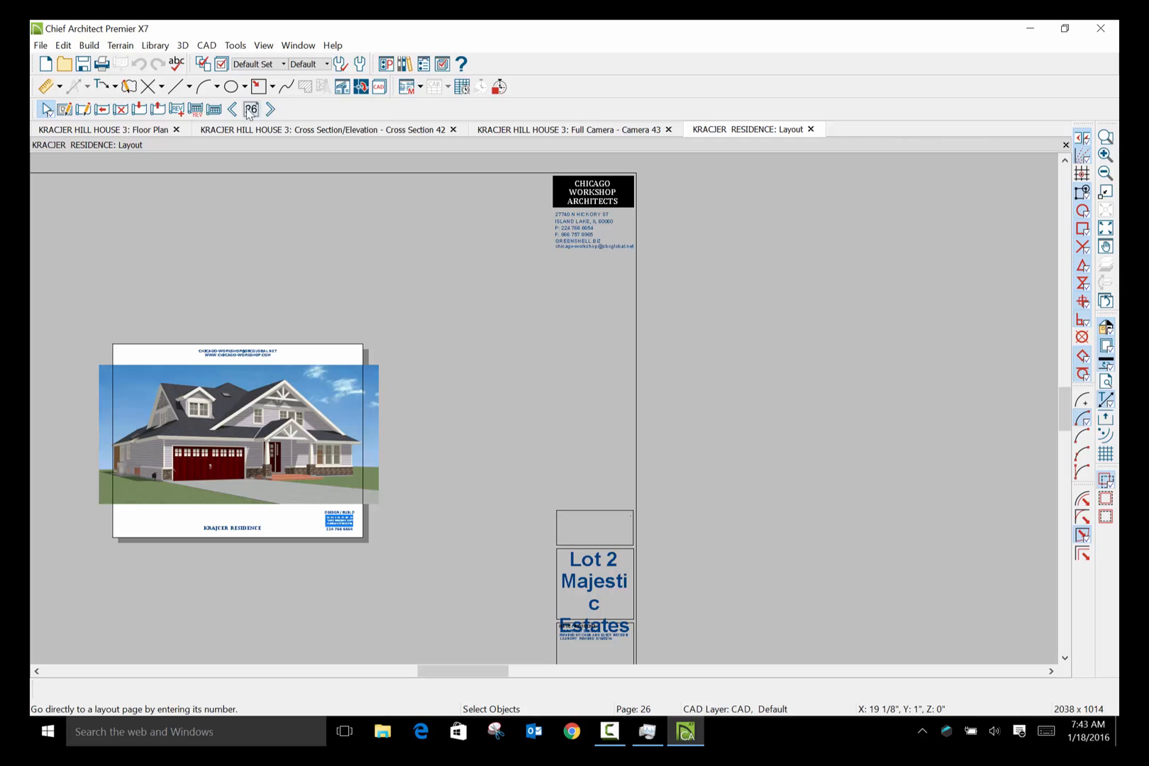
{"action": "left_click", "coordinate": [234, 109]}
{"action": "left_click", "coordinate": [234, 109]}
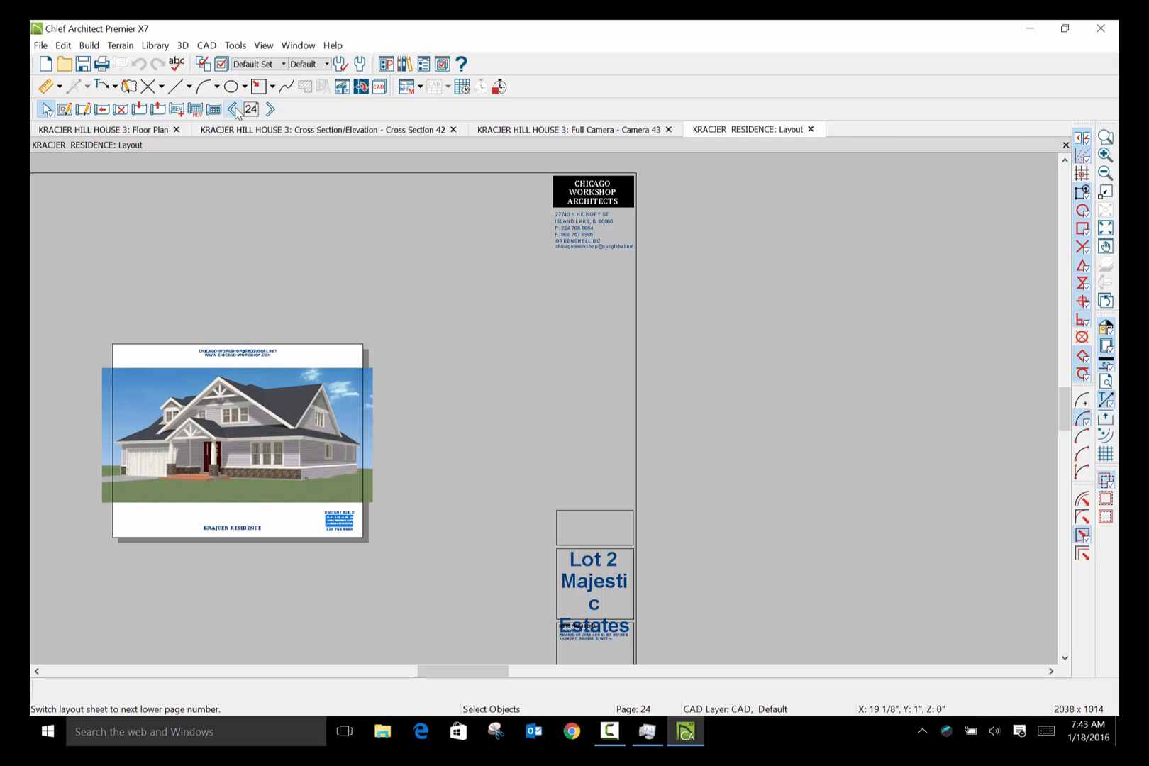
{"action": "left_click", "coordinate": [235, 110]}
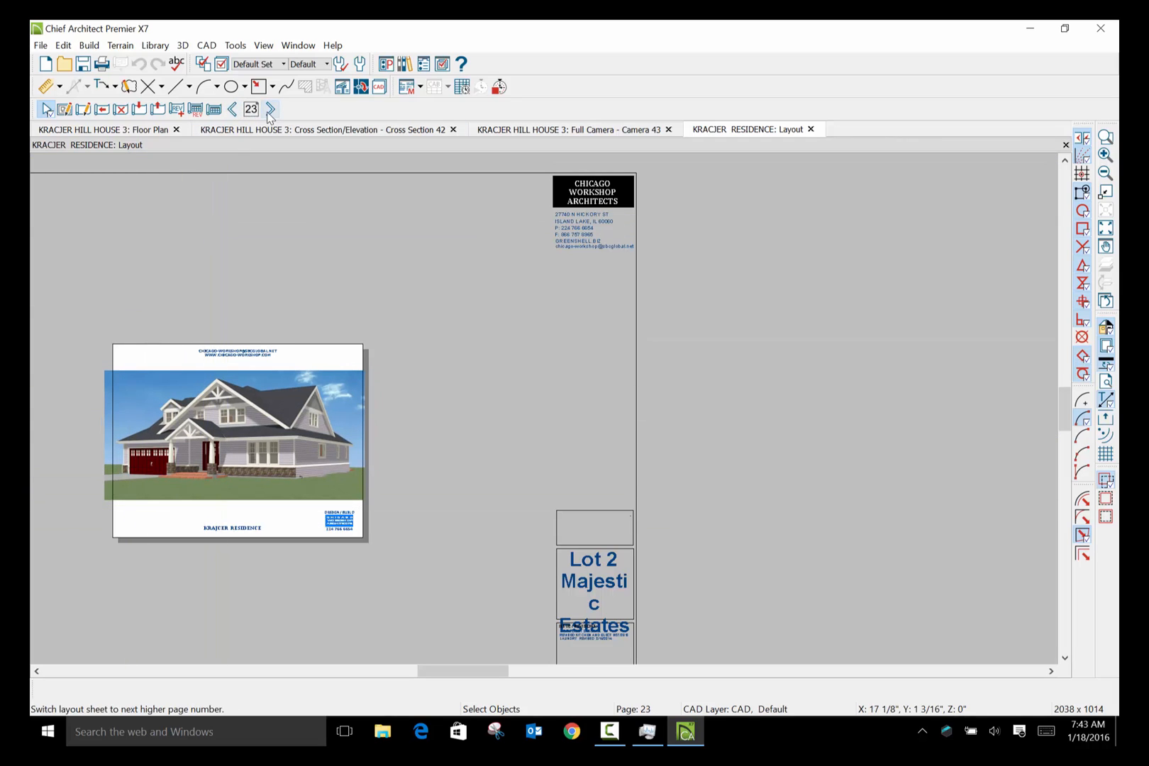
Go to the blank presentation sheet on page 27 of the layout.
{"action": "left_click", "coordinate": [269, 111]}
{"action": "left_click", "coordinate": [269, 111]}
{"action": "left_click", "coordinate": [269, 111]}
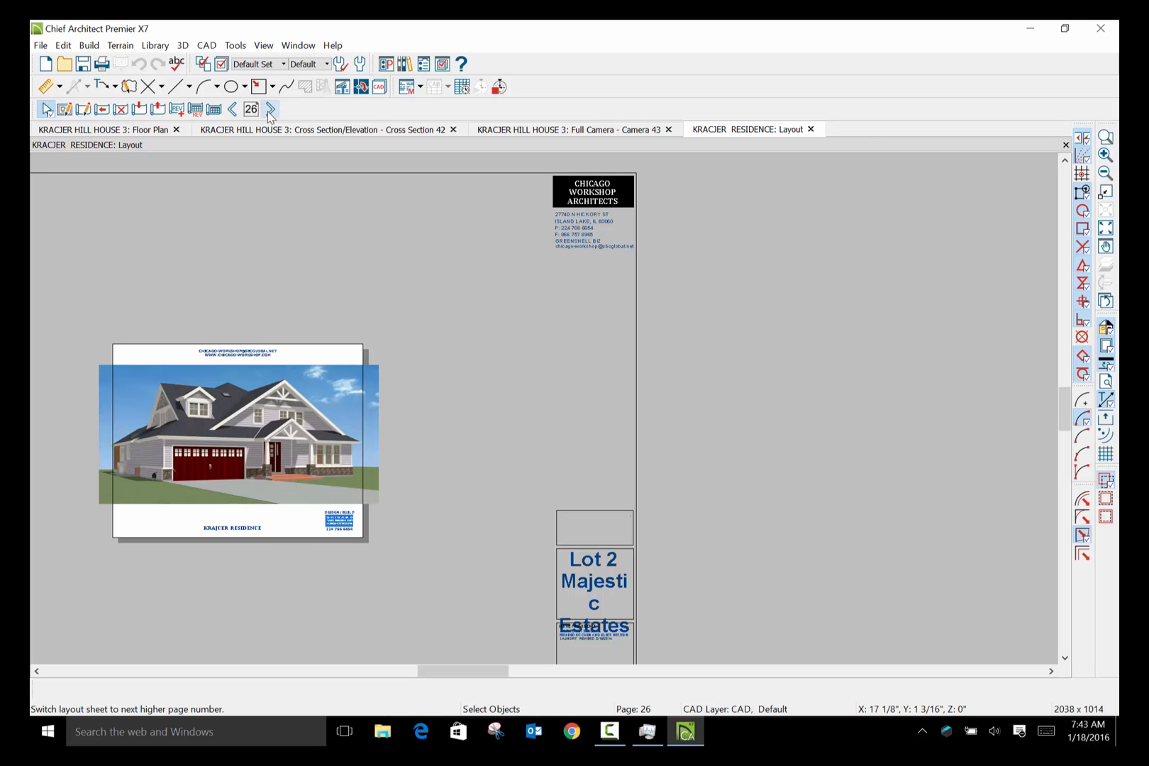
{"action": "left_click", "coordinate": [269, 111]}
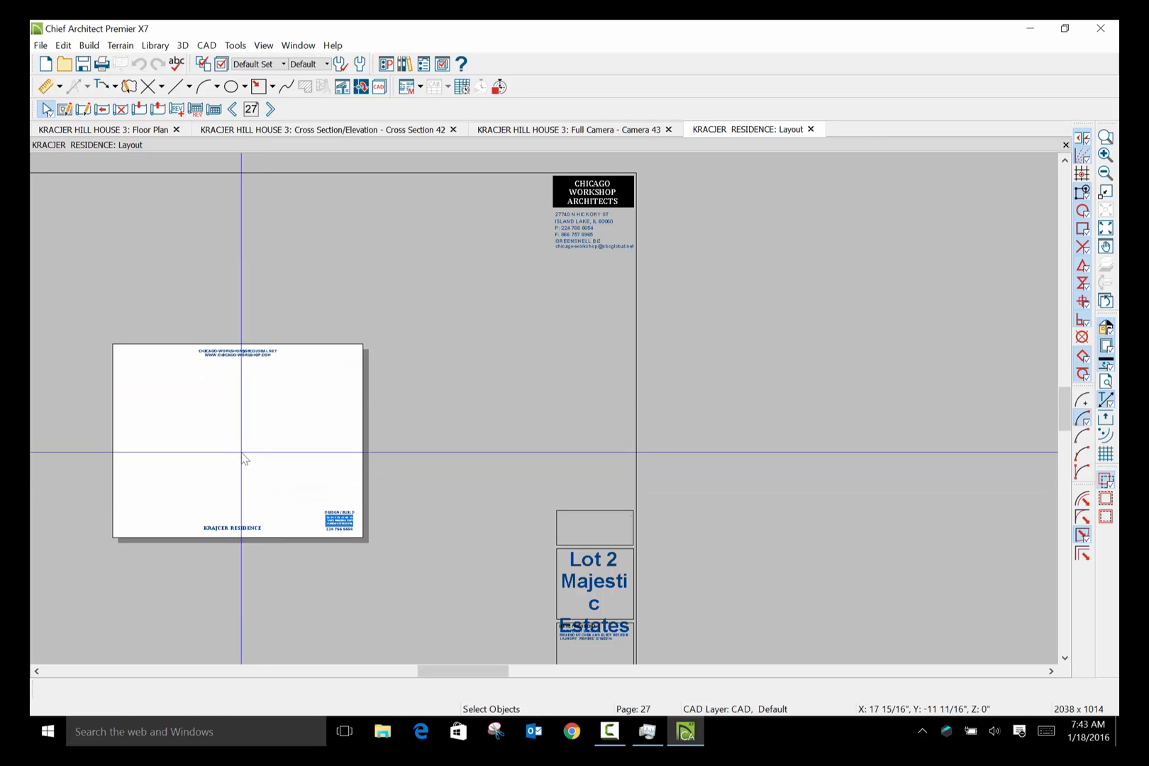
{"action": "scroll", "coordinate": [240, 448], "scroll_direction": "up", "scroll_amount": 1}
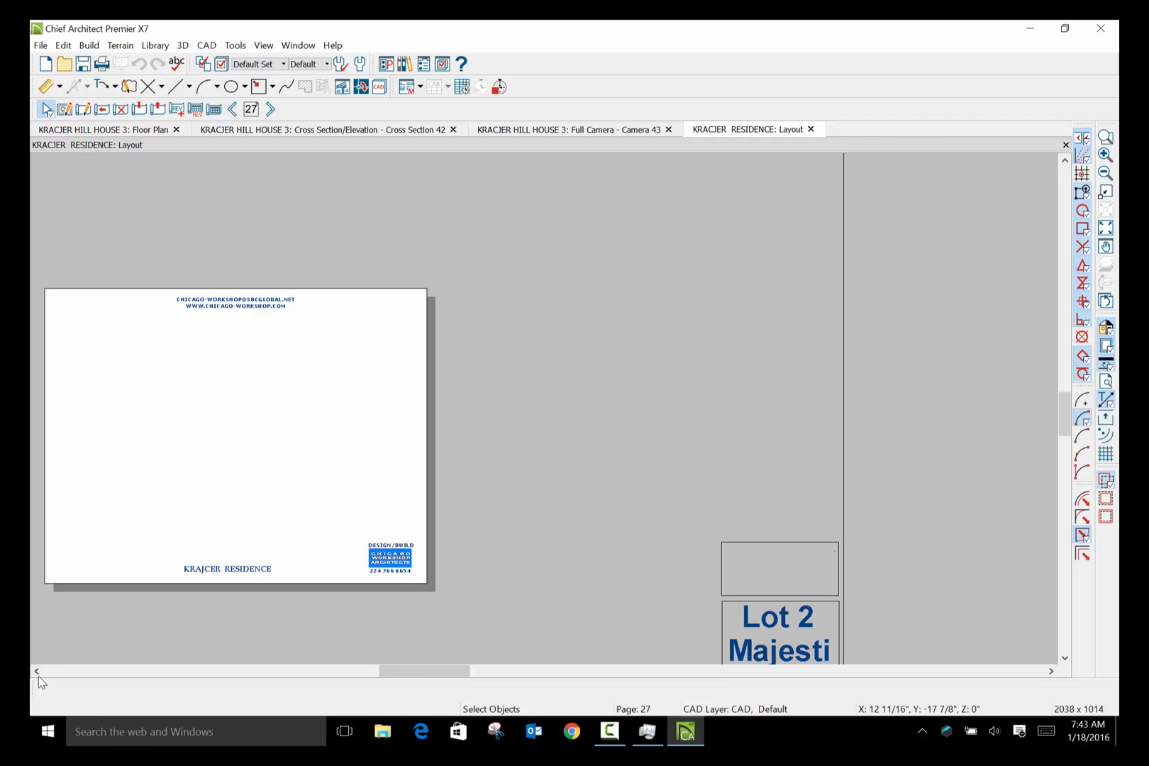
{"action": "left_click_drag", "start_coordinate": [39, 672], "coordinate": [40, 675]}
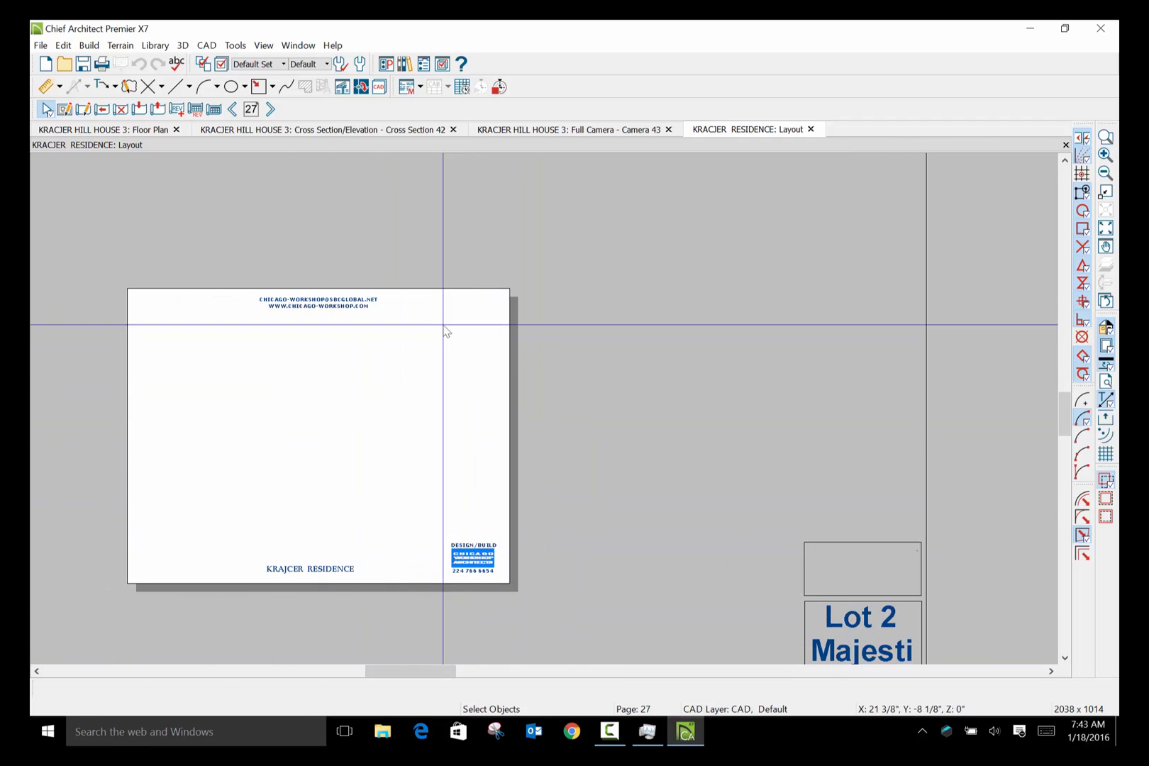
Switch back to the Cross Section 42 view of the kitchen elevation in the KRACJER HILL HOUSE 3 plan.
{"action": "left_click", "coordinate": [298, 45]}
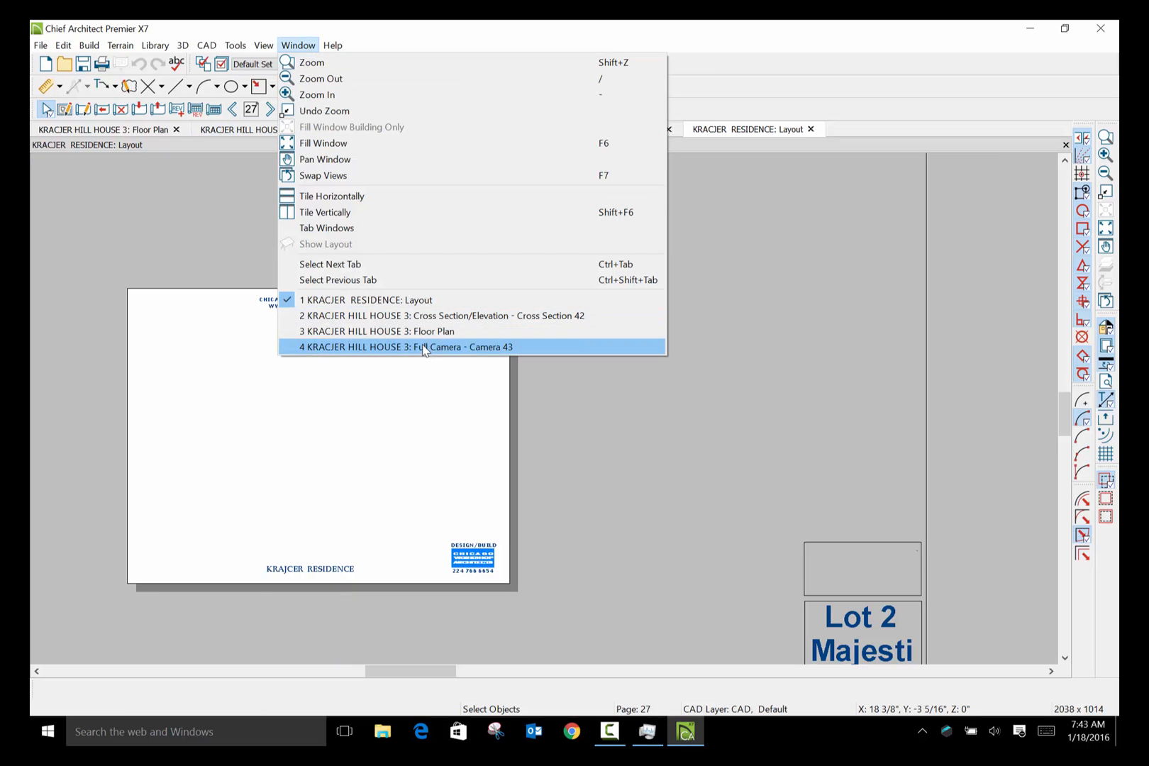
{"action": "left_click", "coordinate": [426, 316]}
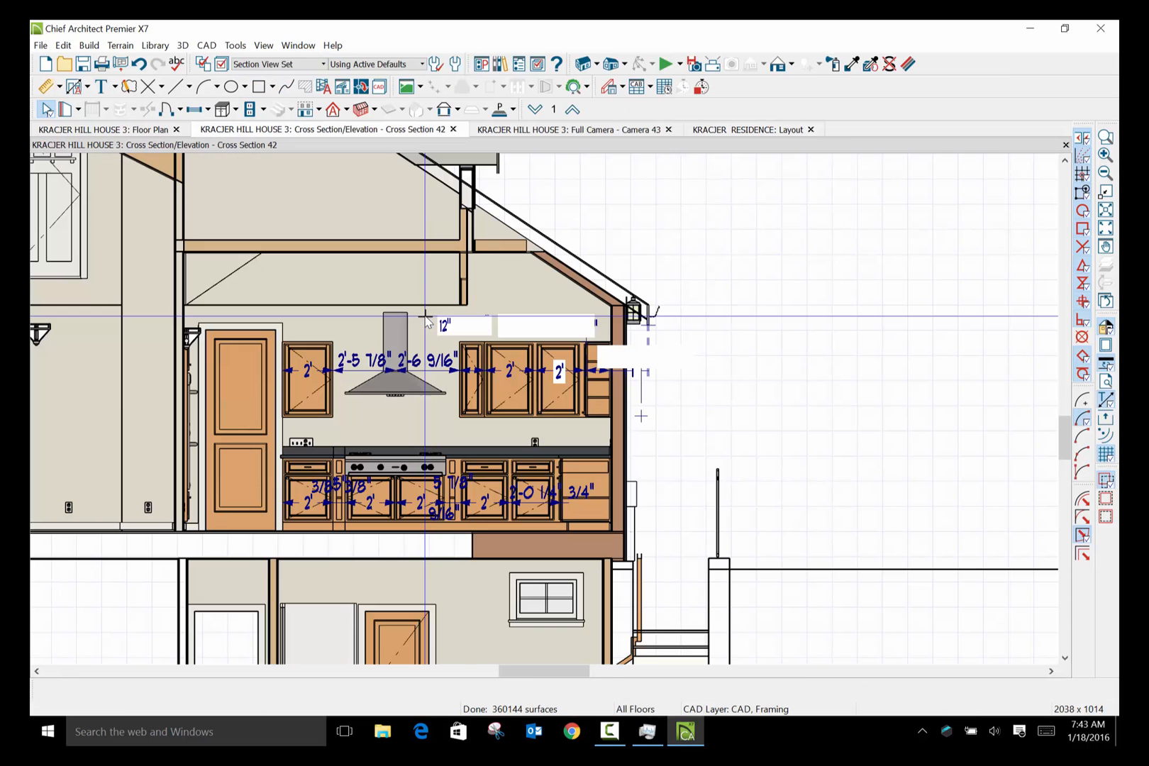
Send the entire Cross Section 42 view to layout page 27 at 1/4 in = 1 ft, copying the active layer set as Layout Set 52.
{"action": "left_click", "coordinate": [40, 45]}
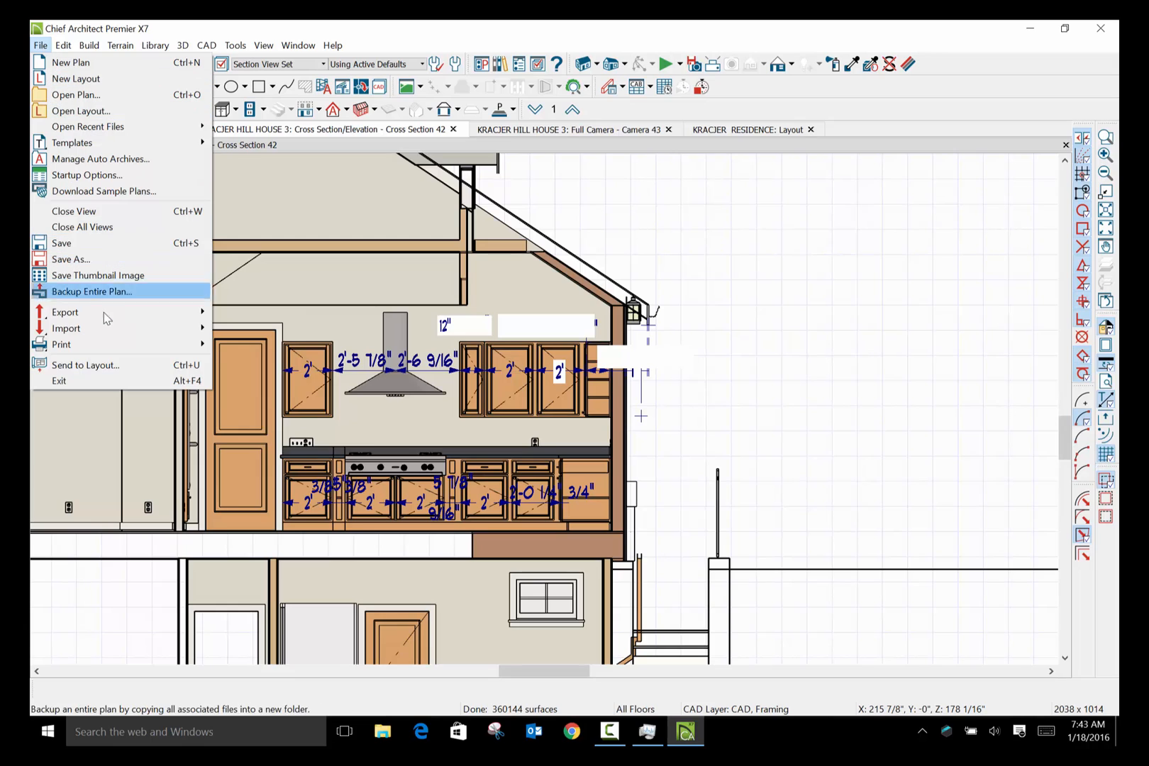
{"action": "left_click", "coordinate": [116, 366]}
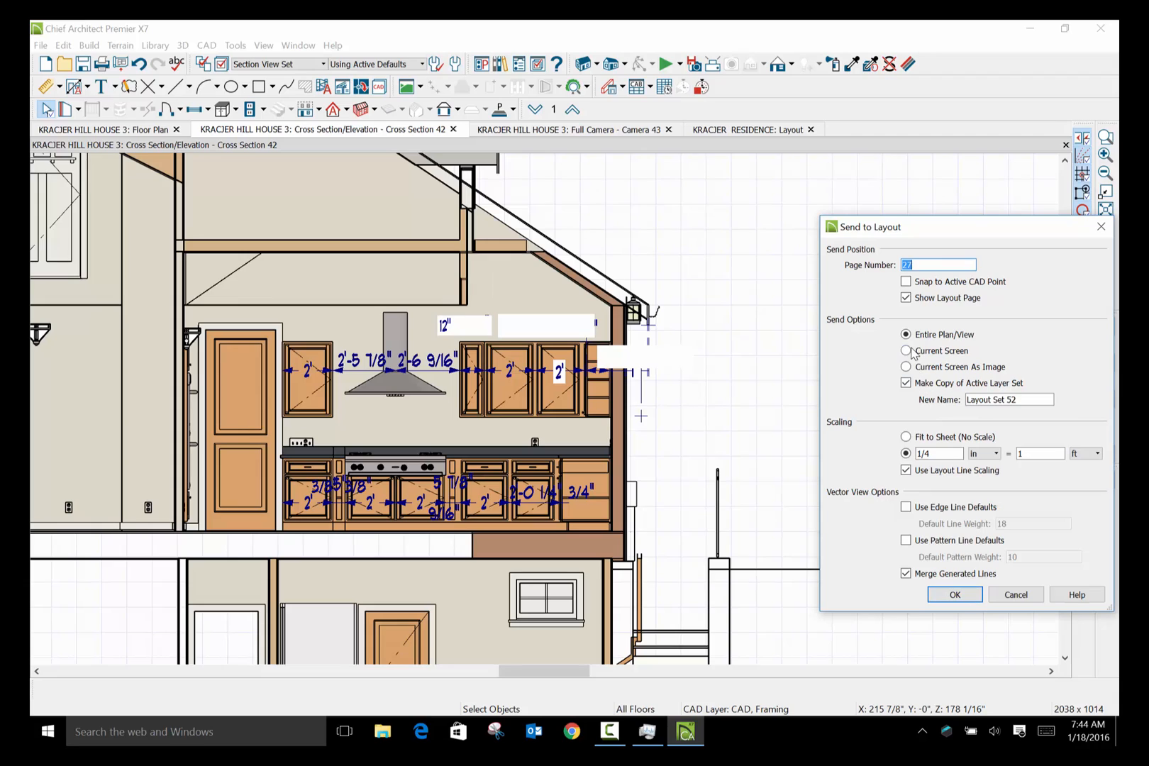
{"action": "left_click", "coordinate": [948, 597]}
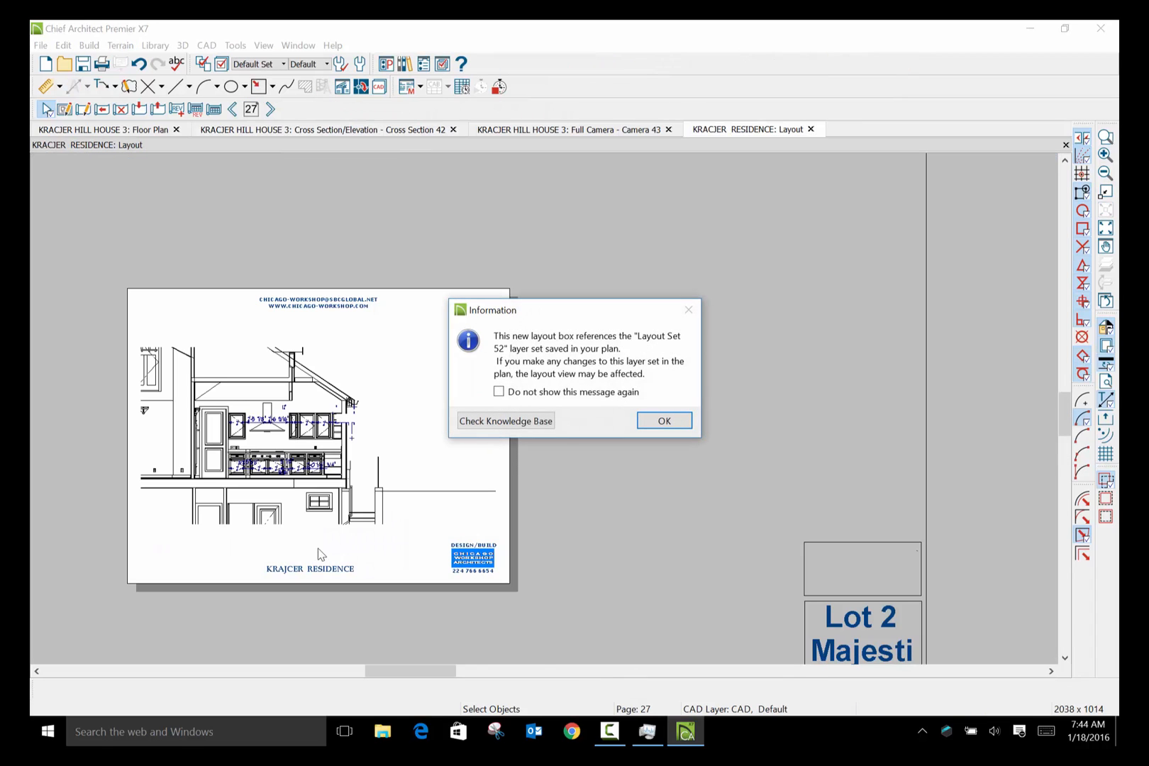
{"action": "left_click", "coordinate": [663, 422]}
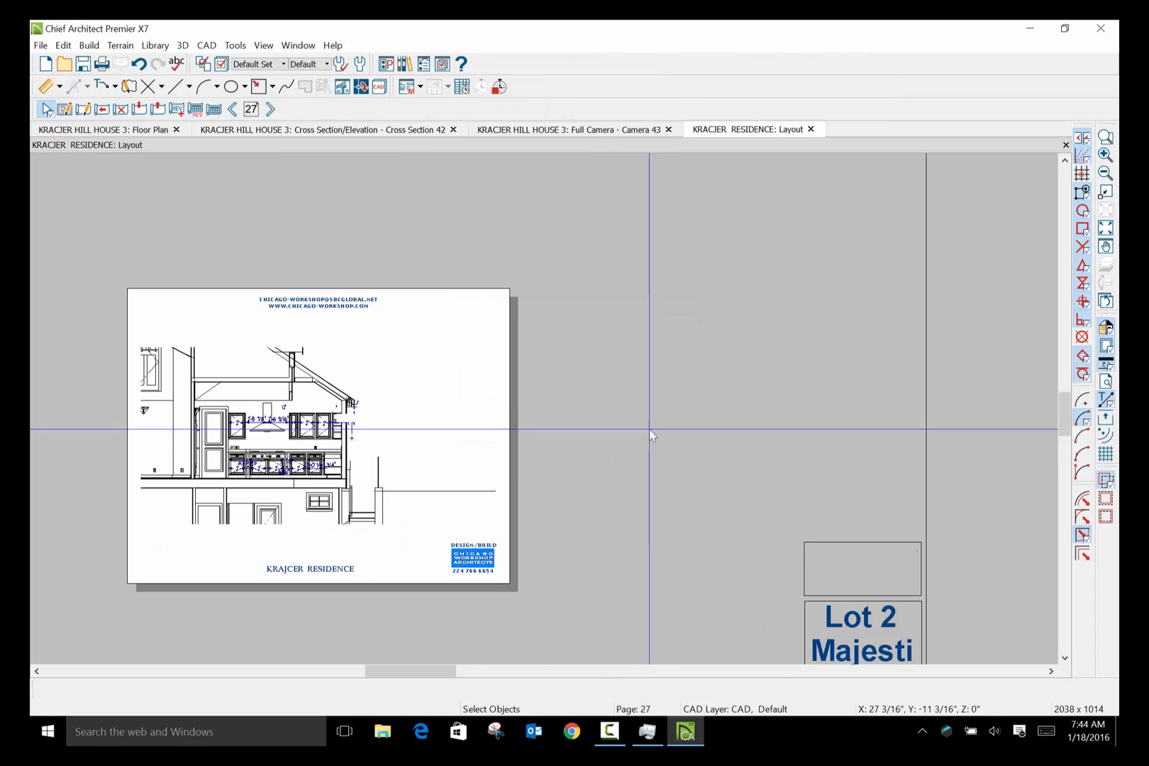
Crop the elevation's layout box on all four sides to just the kitchen wall and position it in the sheet's upper left area.
{"action": "left_click", "coordinate": [257, 474]}
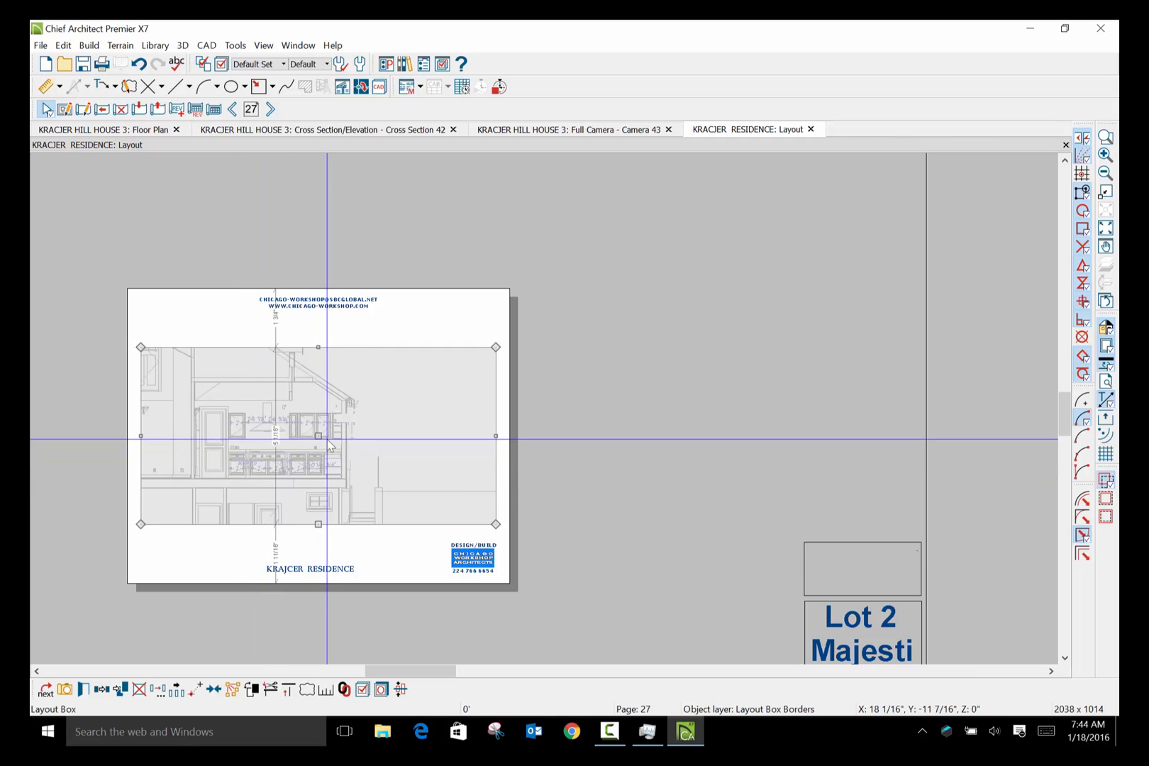
{"action": "left_click_drag", "start_coordinate": [317, 436], "coordinate": [311, 365]}
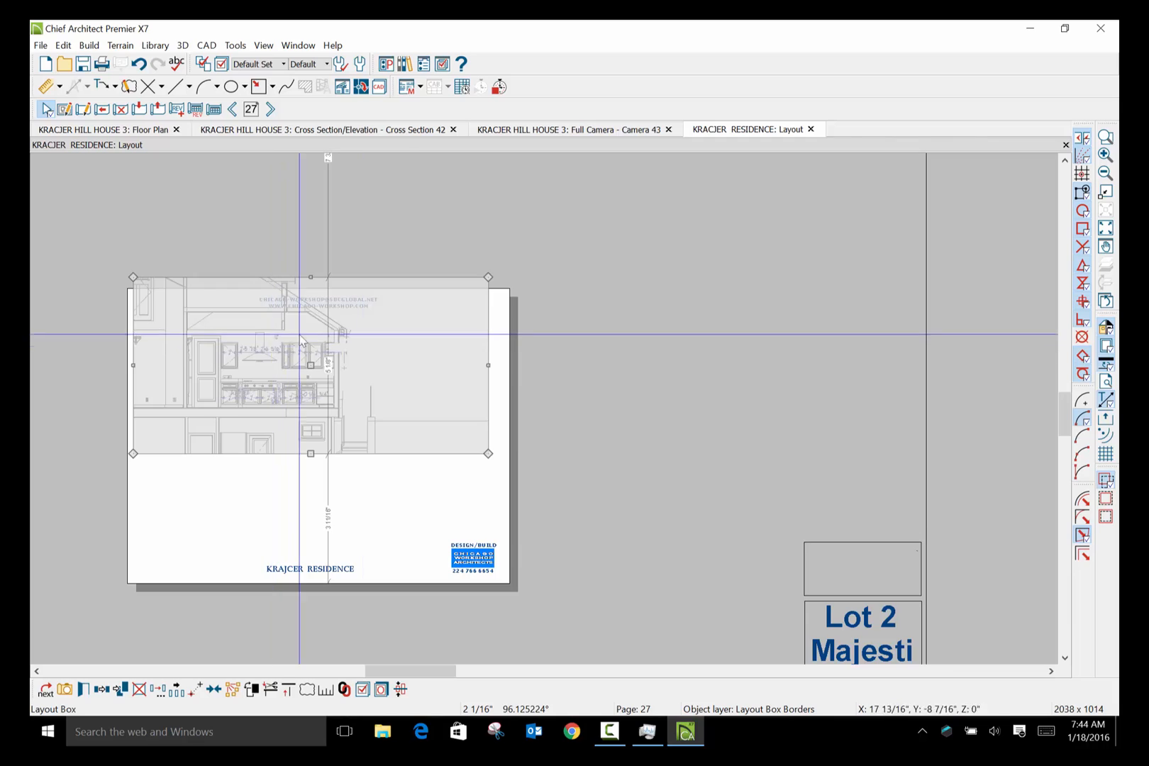
{"action": "left_click_drag", "start_coordinate": [312, 452], "coordinate": [315, 409]}
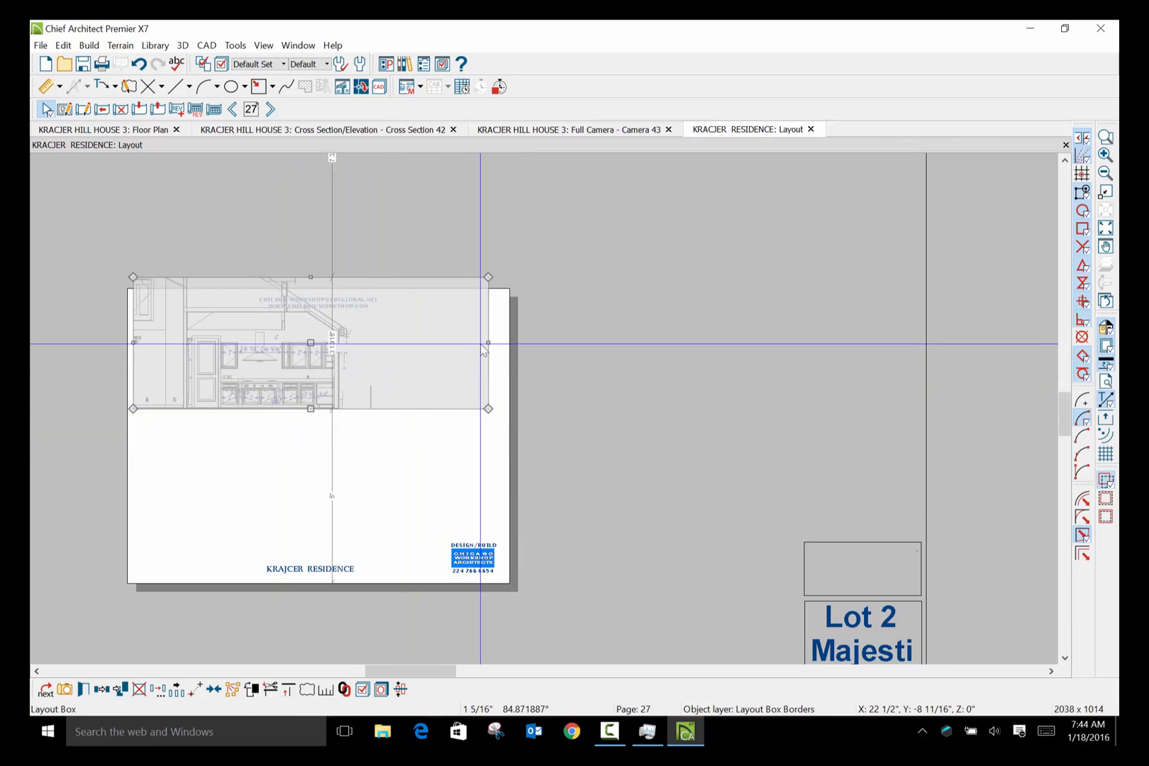
{"action": "left_click_drag", "start_coordinate": [488, 342], "coordinate": [346, 340]}
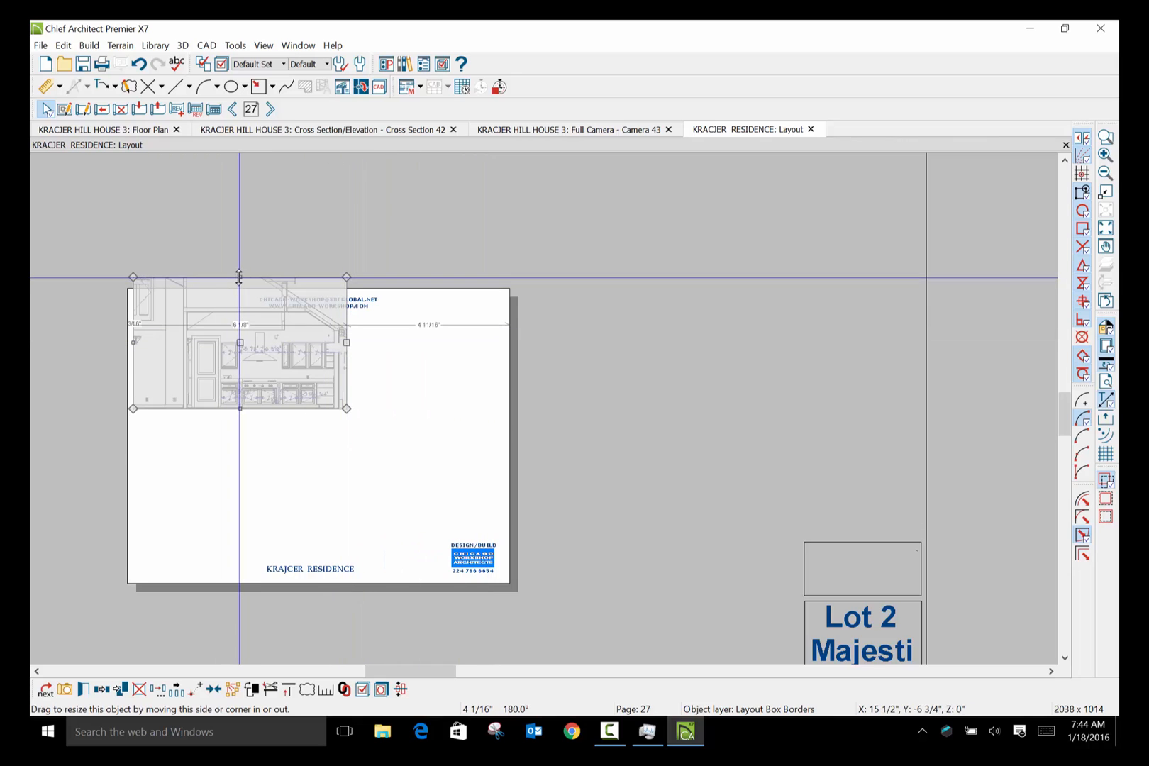
{"action": "left_click_drag", "start_coordinate": [240, 277], "coordinate": [240, 311]}
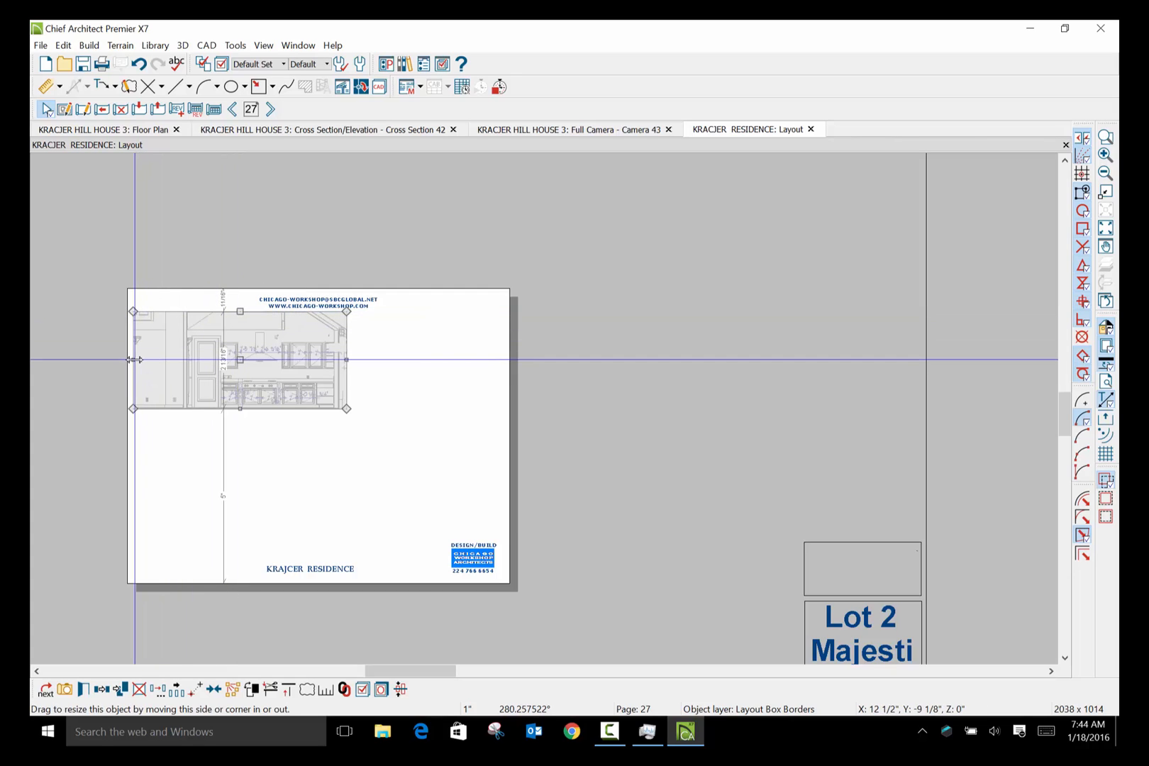
{"action": "left_click_drag", "start_coordinate": [135, 359], "coordinate": [184, 350]}
{"action": "left_click_drag", "start_coordinate": [266, 360], "coordinate": [227, 361]}
{"action": "left_click", "coordinate": [584, 412]}
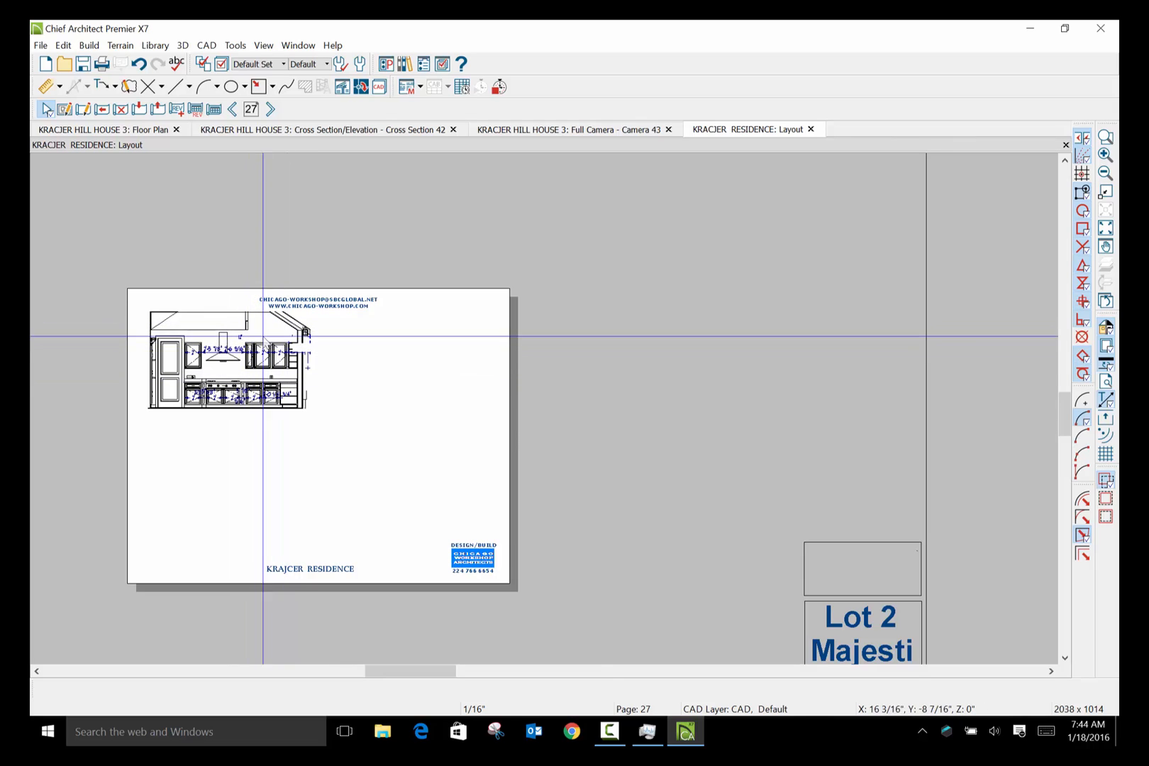
Draw a rectangular polyline about 2 3/16" wide over the framing above the range hood, between the ceiling line and the crop edge.
{"action": "scroll", "coordinate": [263, 336], "scroll_direction": "up", "scroll_amount": 2}
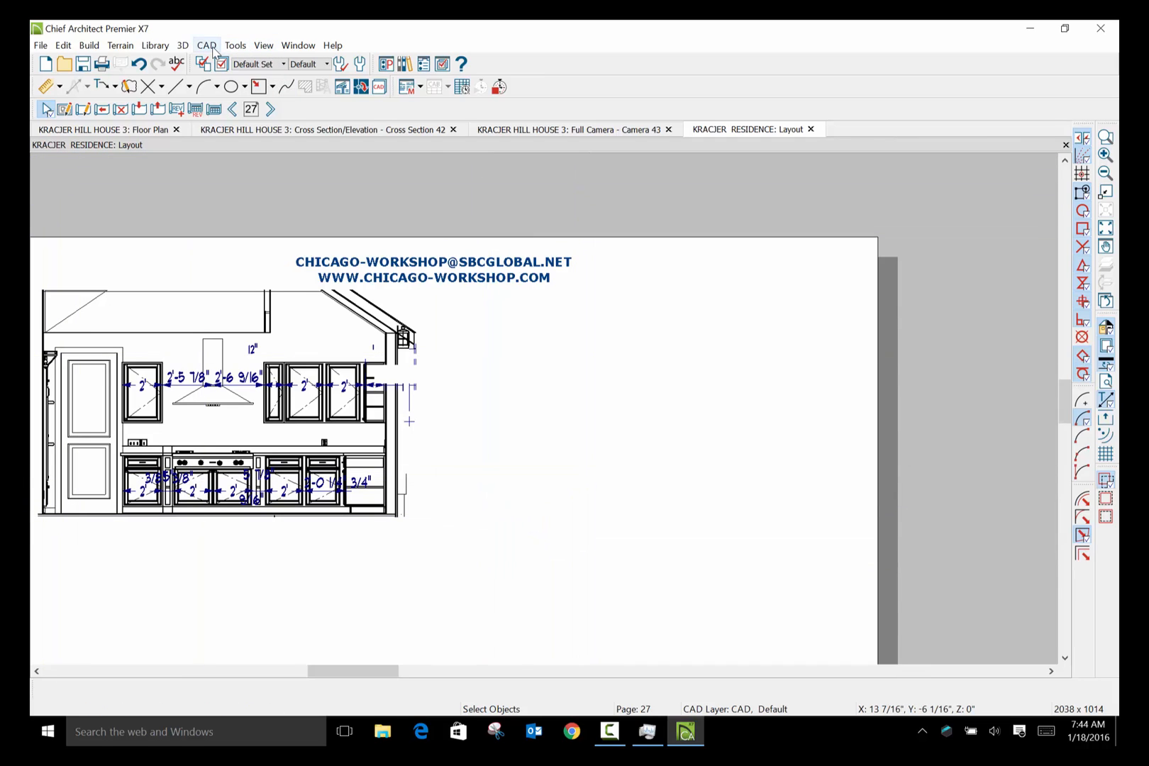
{"action": "left_click", "coordinate": [212, 48]}
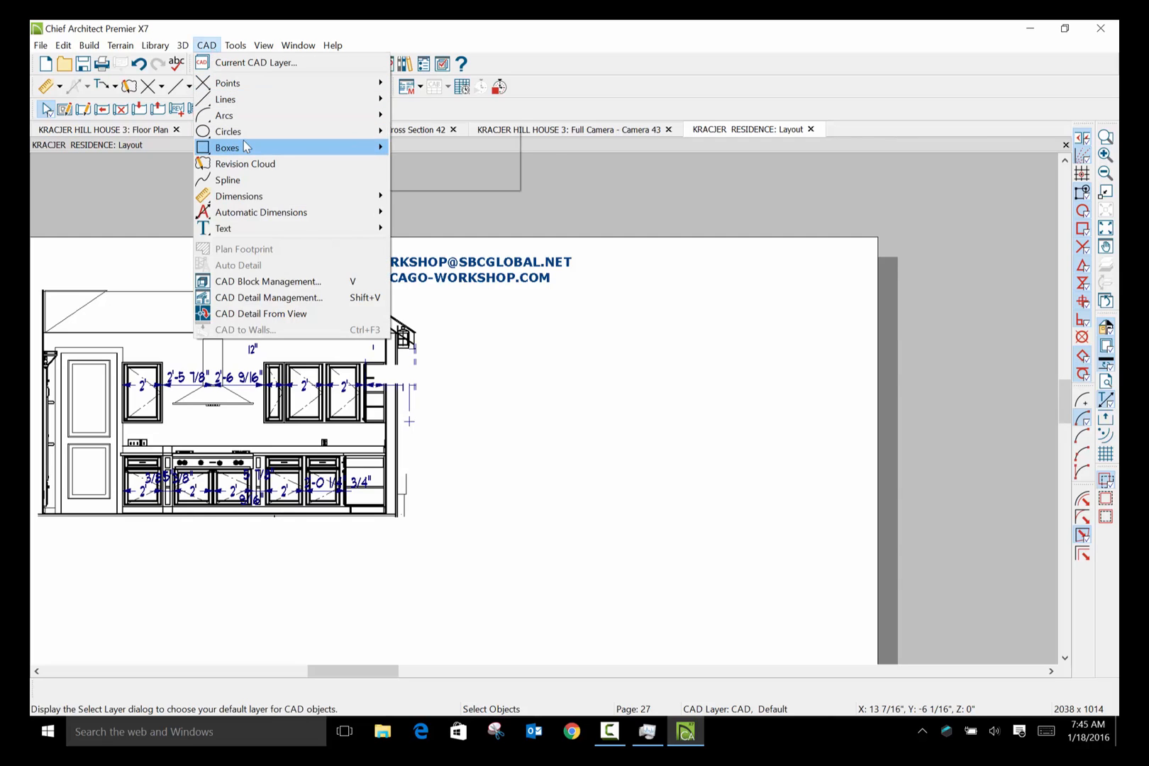
{"action": "mouse_move", "coordinate": [269, 147]}
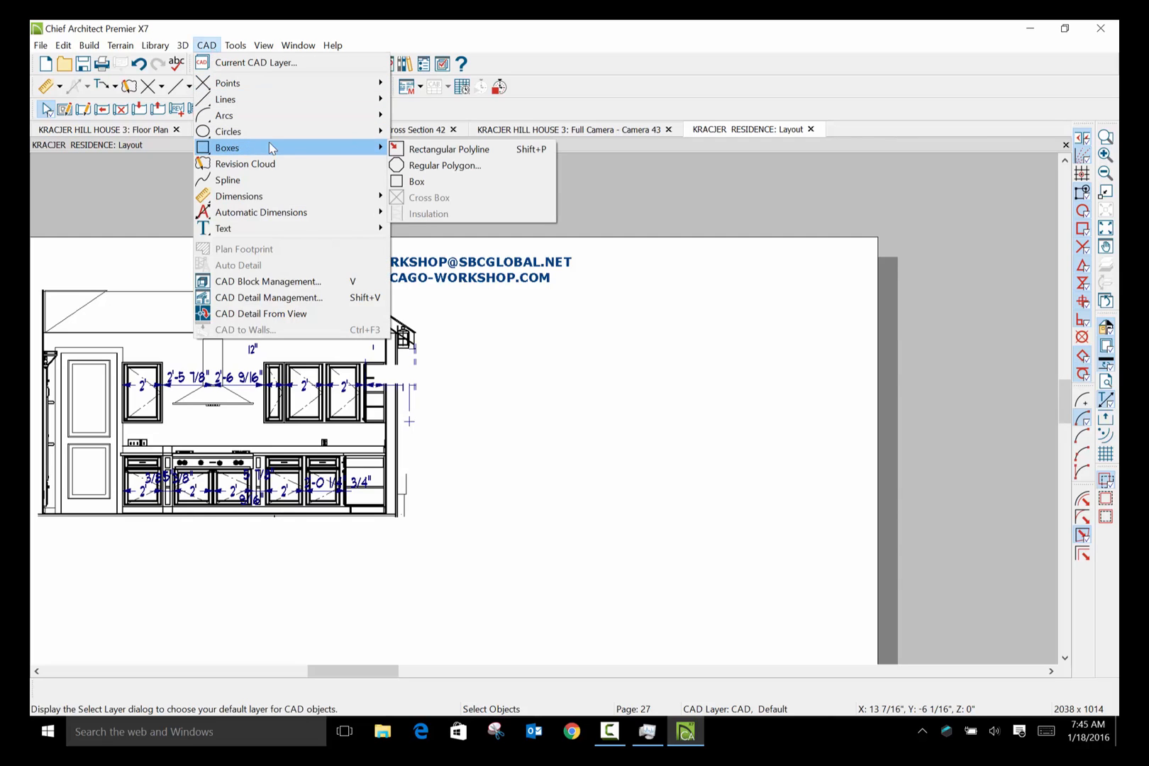
{"action": "left_click", "coordinate": [441, 149]}
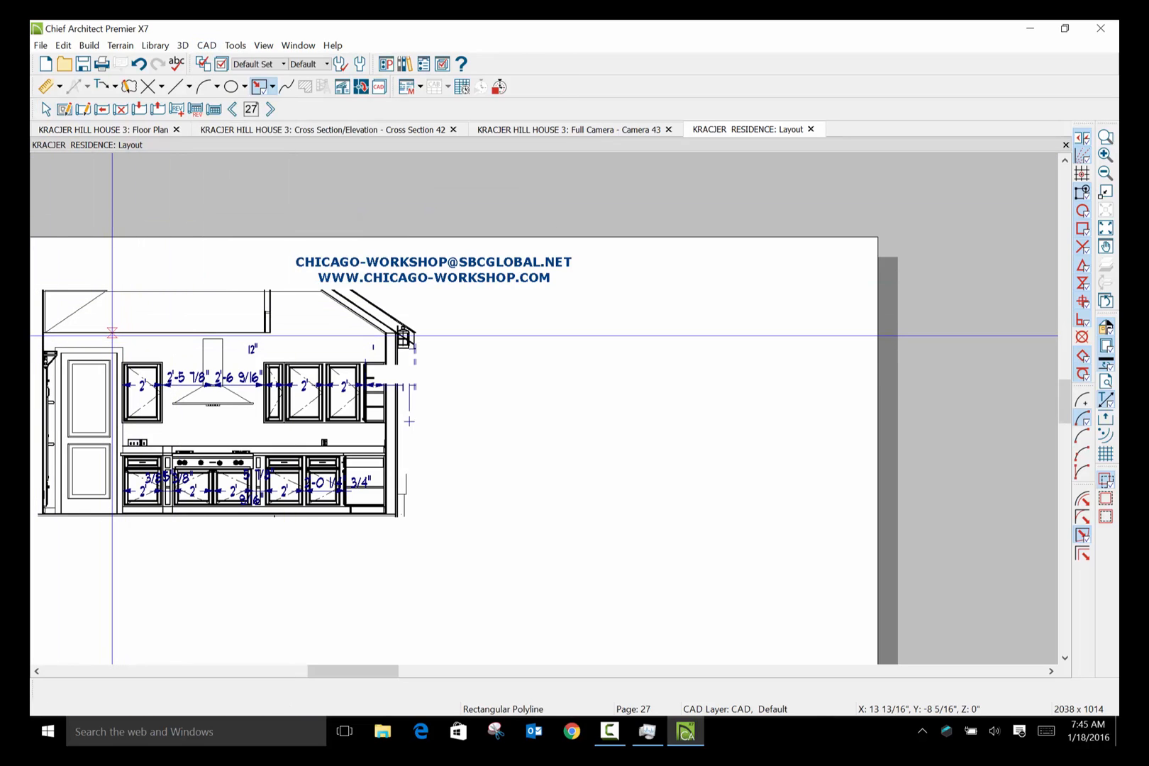
{"action": "left_click_drag", "start_coordinate": [113, 332], "coordinate": [288, 296]}
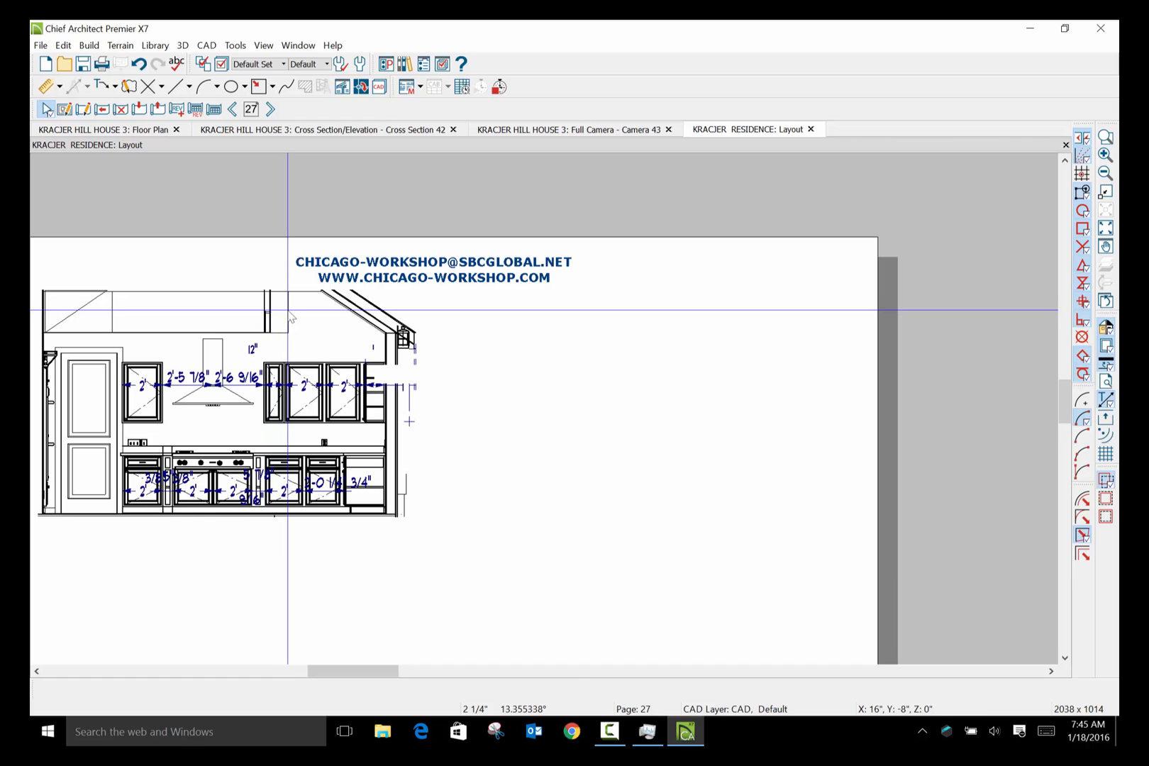
Give the rectangular polyline above the range hood a solid white fill.
{"action": "left_click", "coordinate": [287, 311]}
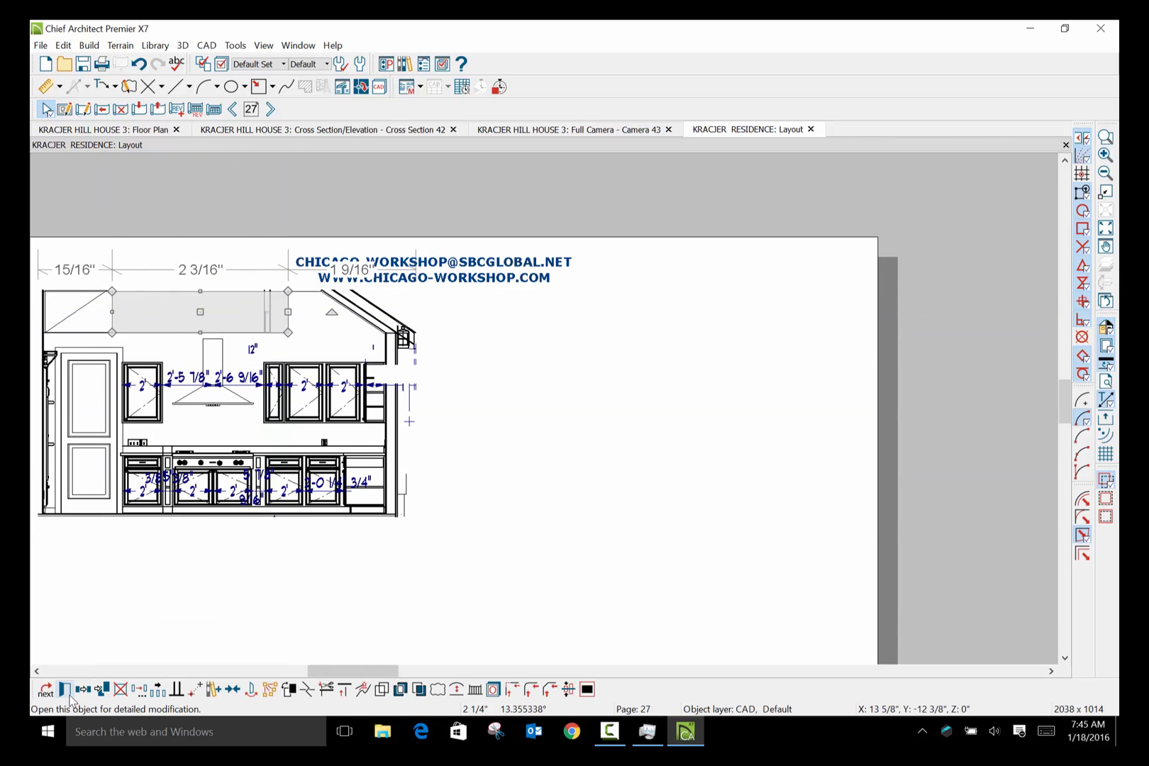
{"action": "left_click", "coordinate": [65, 691]}
{"action": "left_click", "coordinate": [685, 302]}
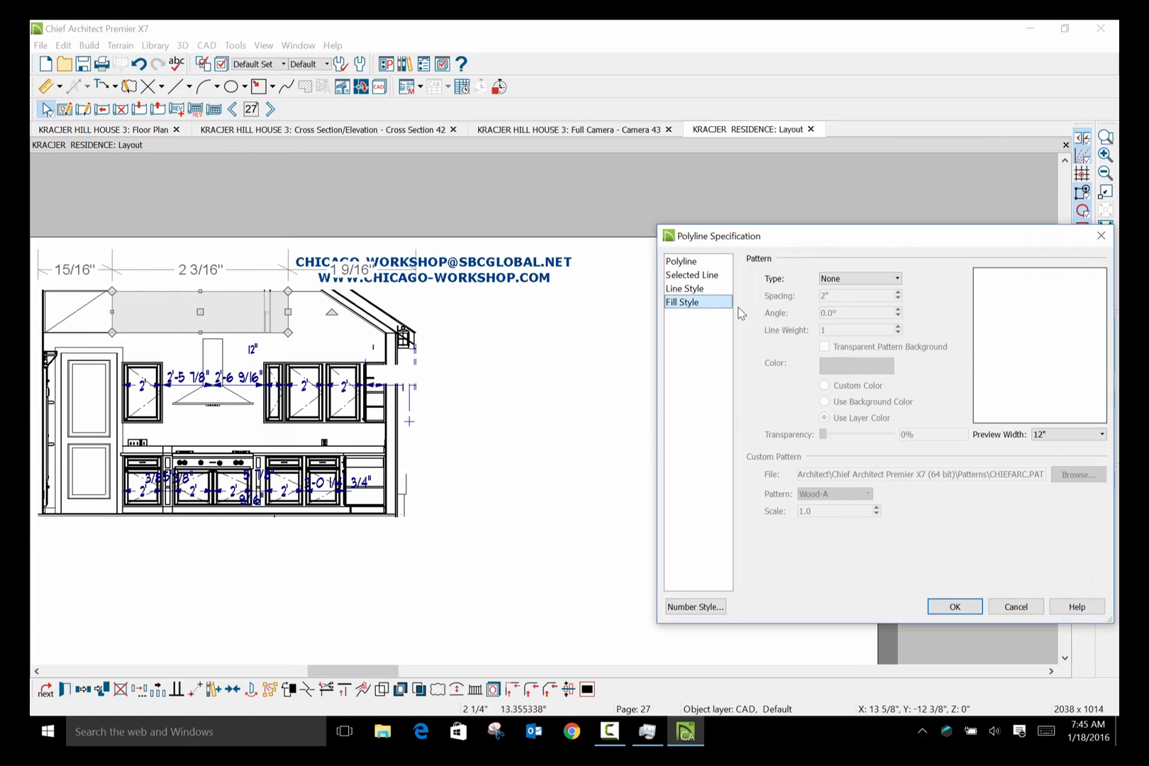
{"action": "left_click", "coordinate": [870, 280]}
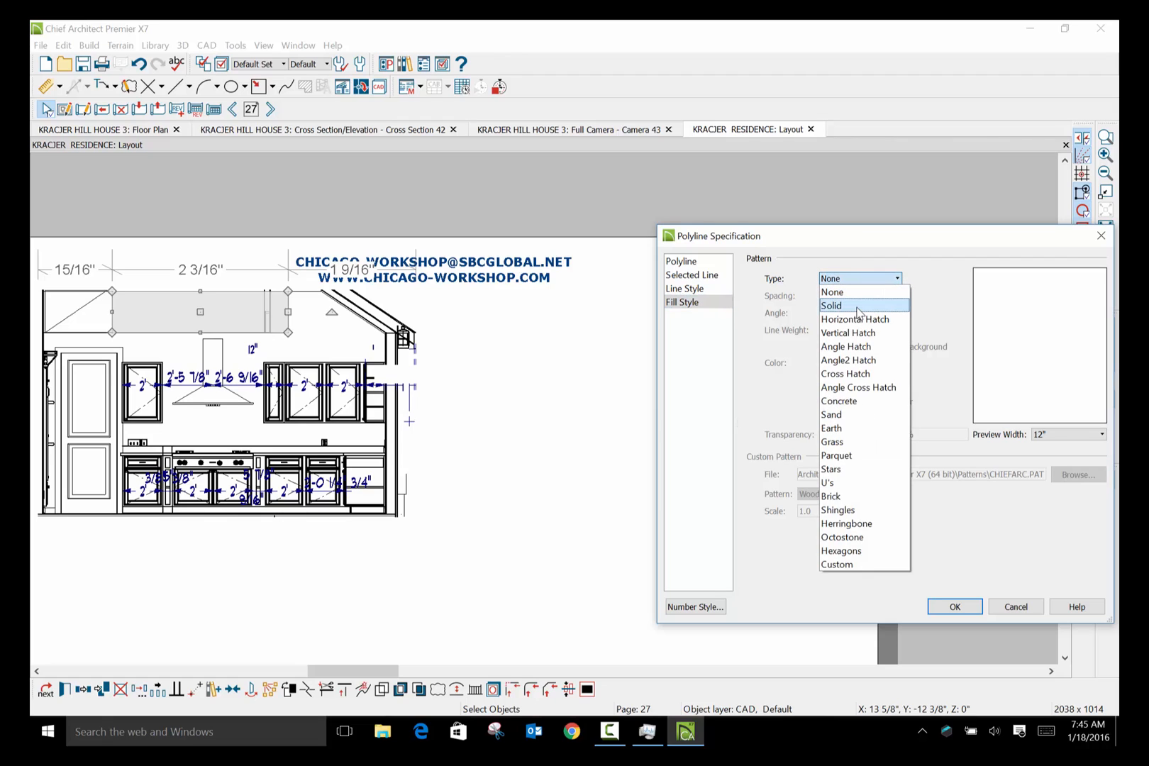
{"action": "left_click", "coordinate": [858, 305]}
{"action": "left_click", "coordinate": [871, 368]}
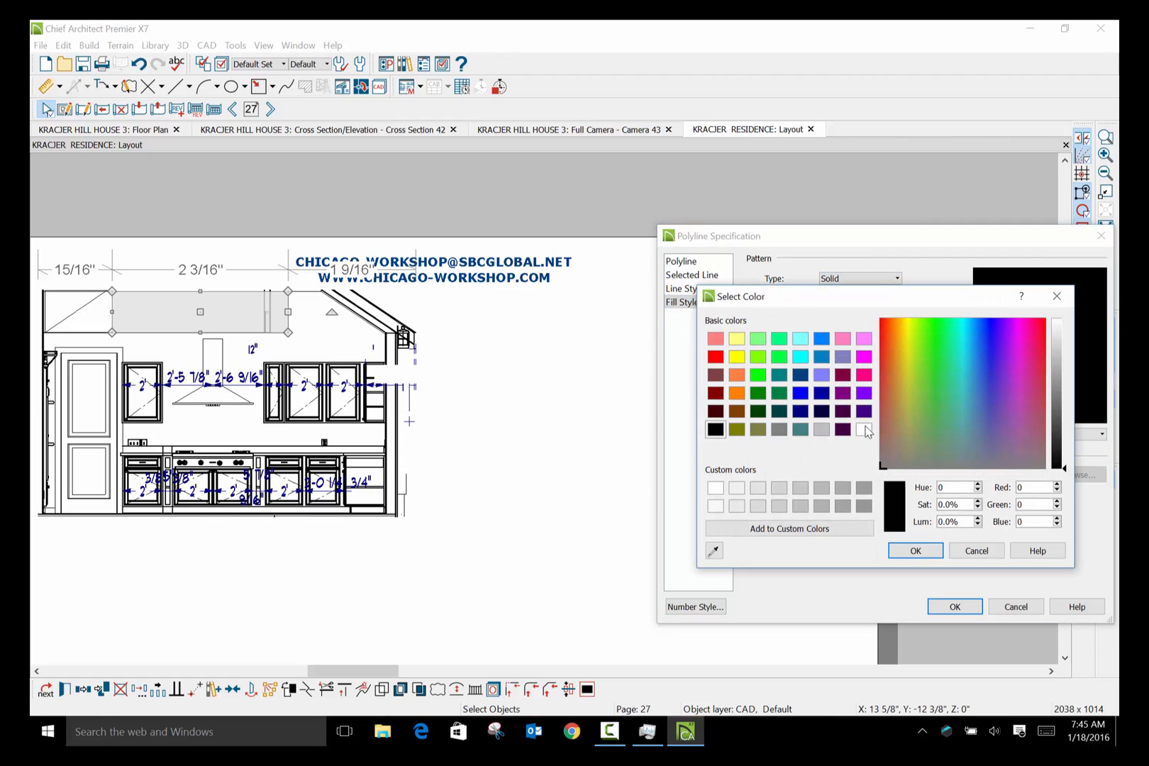
{"action": "left_click", "coordinate": [906, 551]}
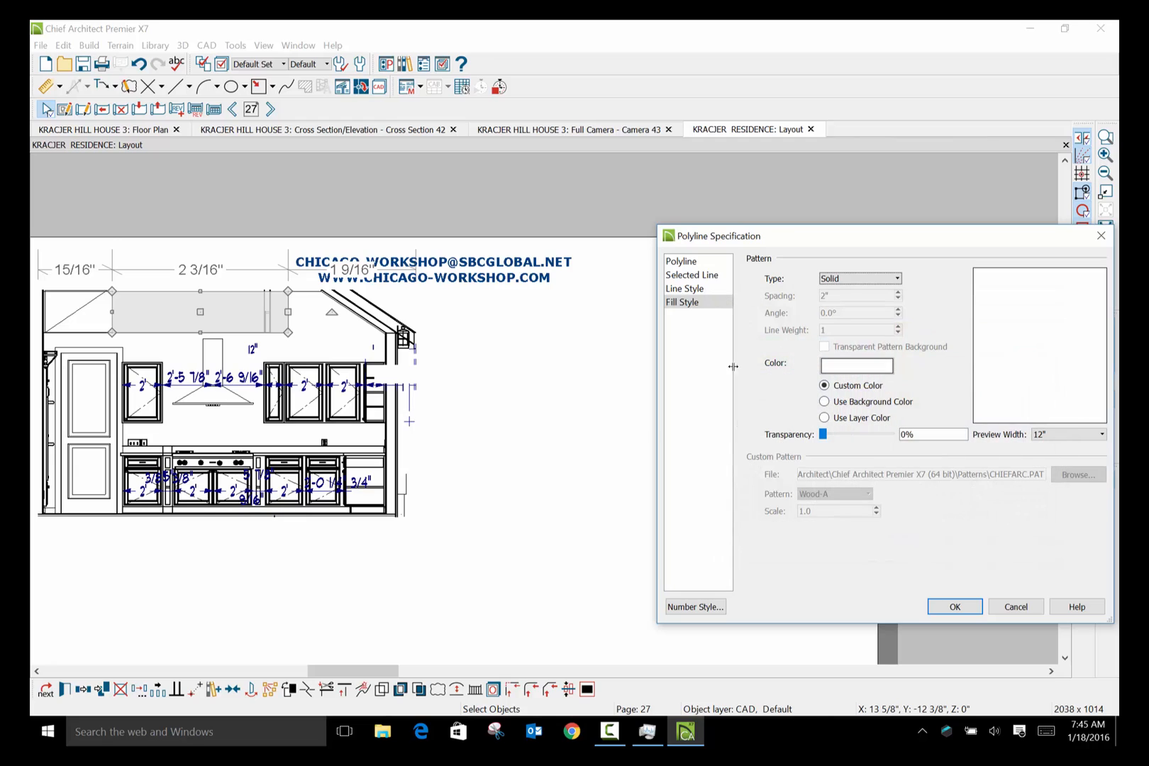
Set the masking polyline's line color to white instead of by layer and apply the specification.
{"action": "left_click", "coordinate": [706, 292]}
{"action": "left_click", "coordinate": [878, 301]}
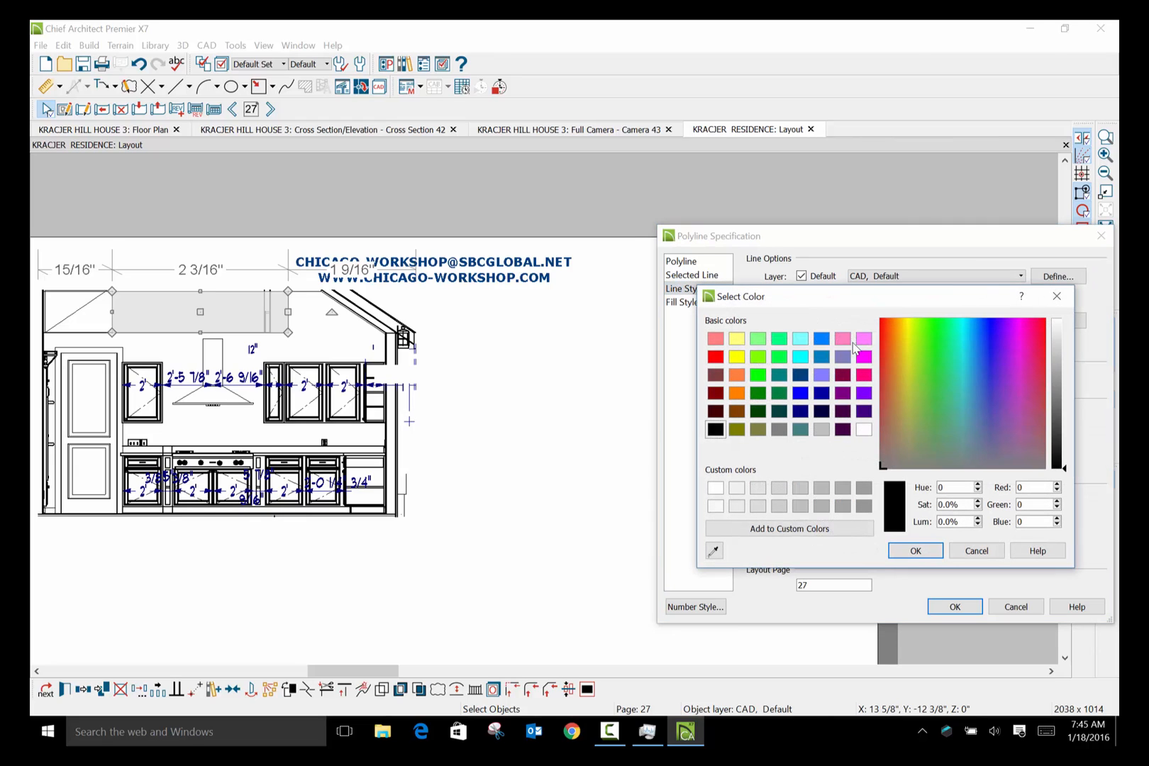
{"action": "left_click", "coordinate": [908, 552]}
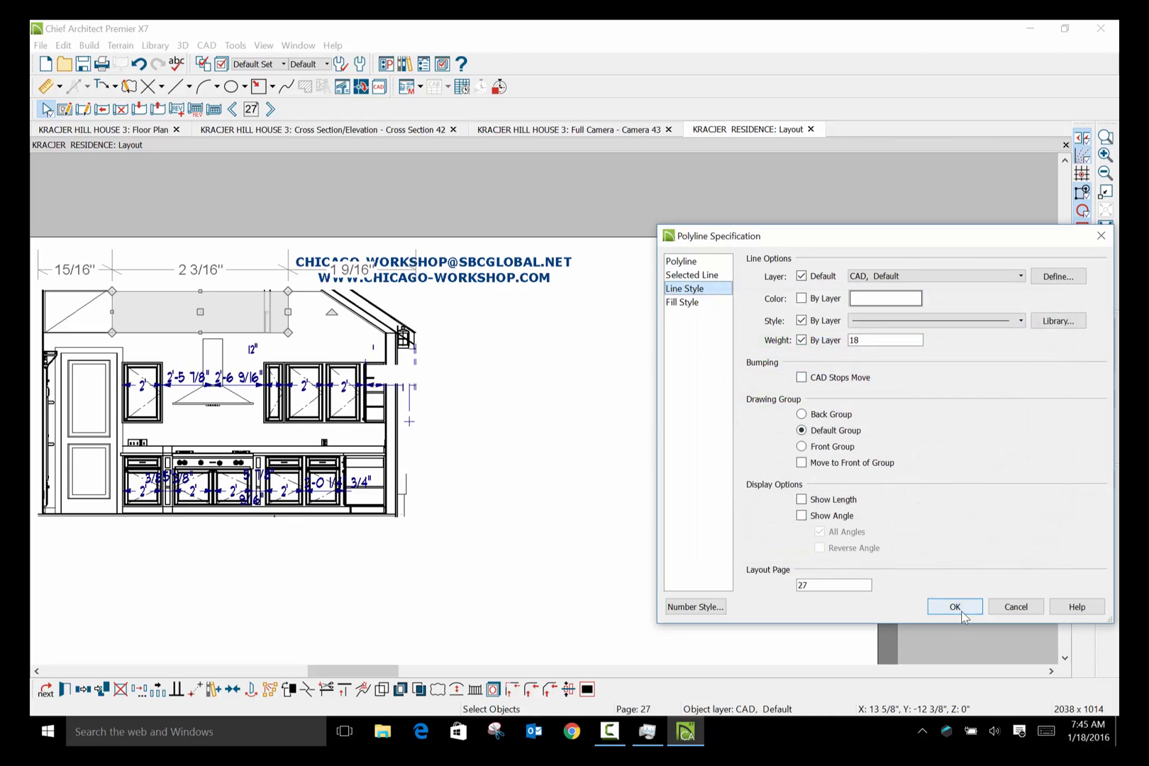
{"action": "left_click", "coordinate": [954, 607]}
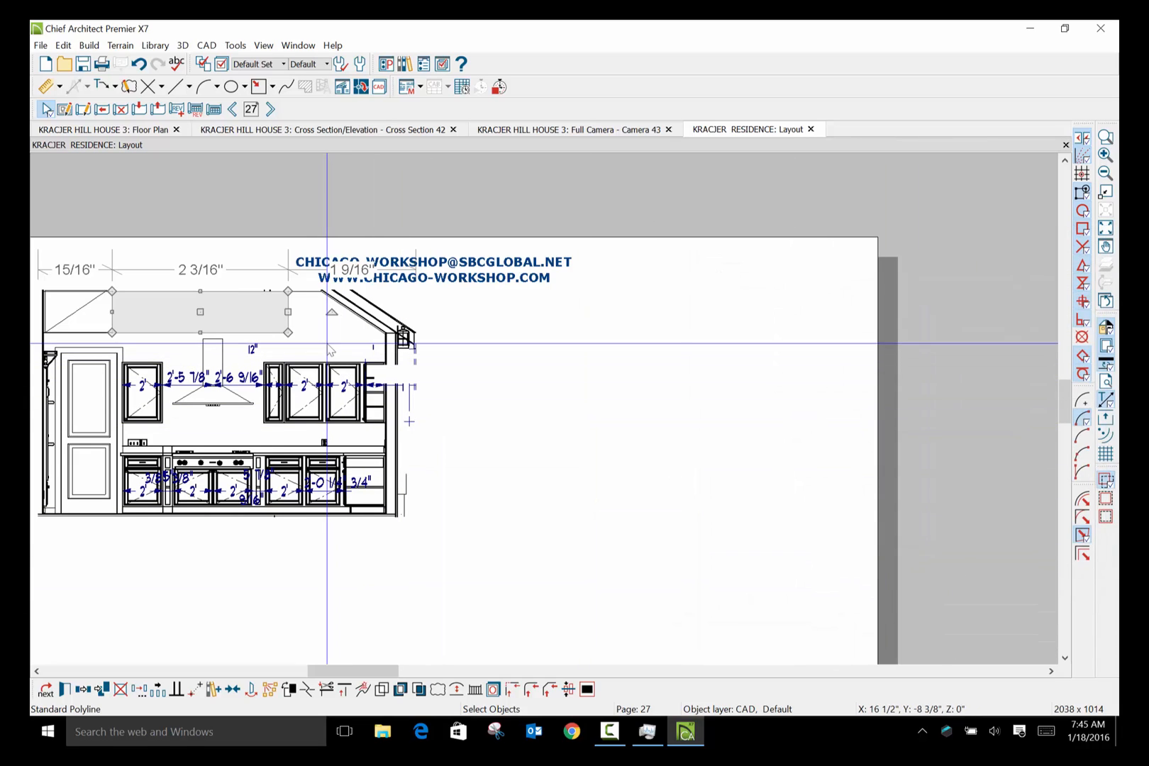
Stretch the white masking polyline in both directions, reaching the kitchen's left wall, to hide the rest of the horizontal ceiling line.
{"action": "mouse_move", "coordinate": [288, 312]}
{"action": "left_mouse_down"}
{"action": "mouse_move", "coordinate": [302, 309]}
{"action": "mouse_move", "coordinate": [302, 292]}
{"action": "mouse_move", "coordinate": [289, 293]}
{"action": "left_mouse_up"}
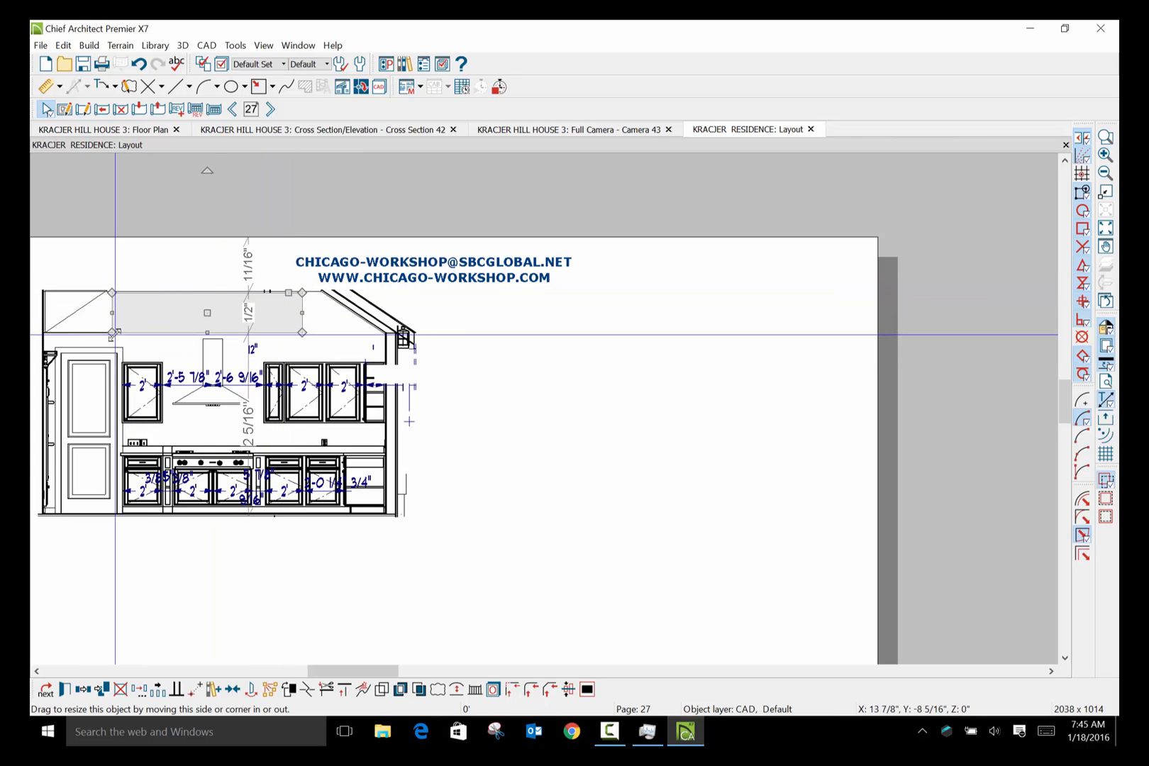
{"action": "left_click_drag", "start_coordinate": [114, 334], "coordinate": [45, 334]}
{"action": "left_click", "coordinate": [578, 453]}
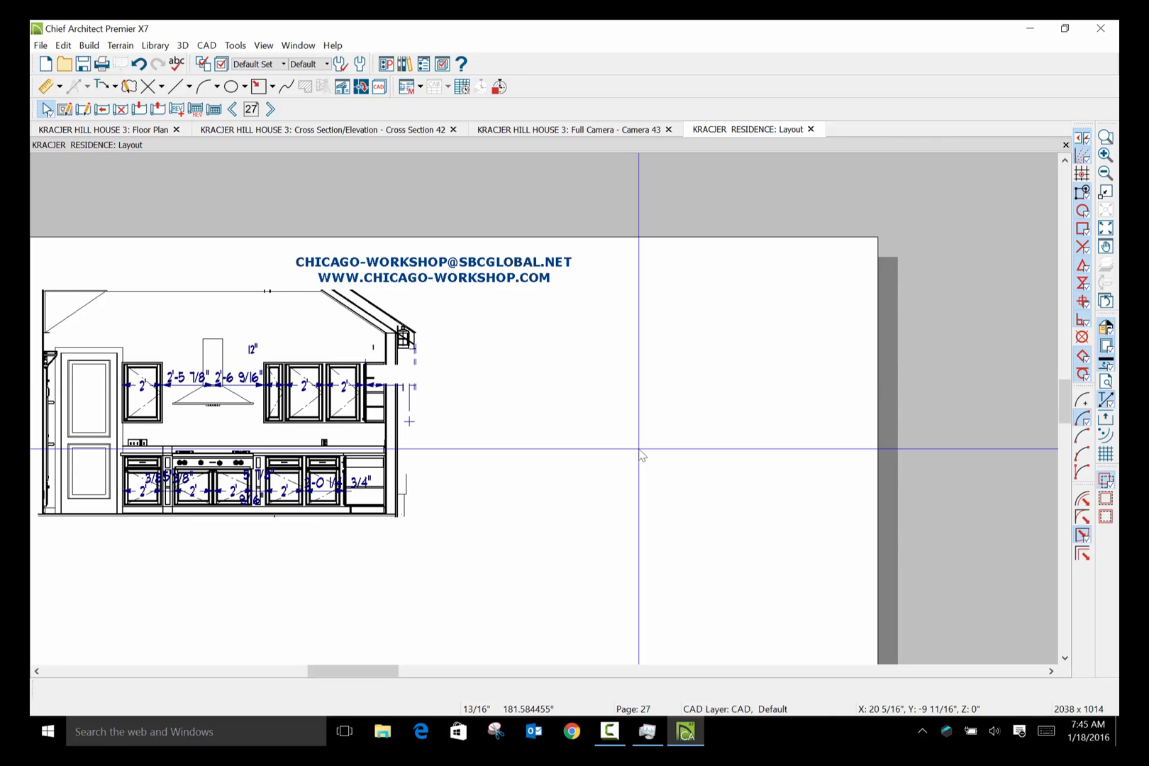
Draw a CAD box about 5/8" along its diagonal on top of the range hood flue, extending it up to the elevation's top line.
{"action": "scroll", "coordinate": [205, 315], "scroll_direction": "up", "scroll_amount": 2}
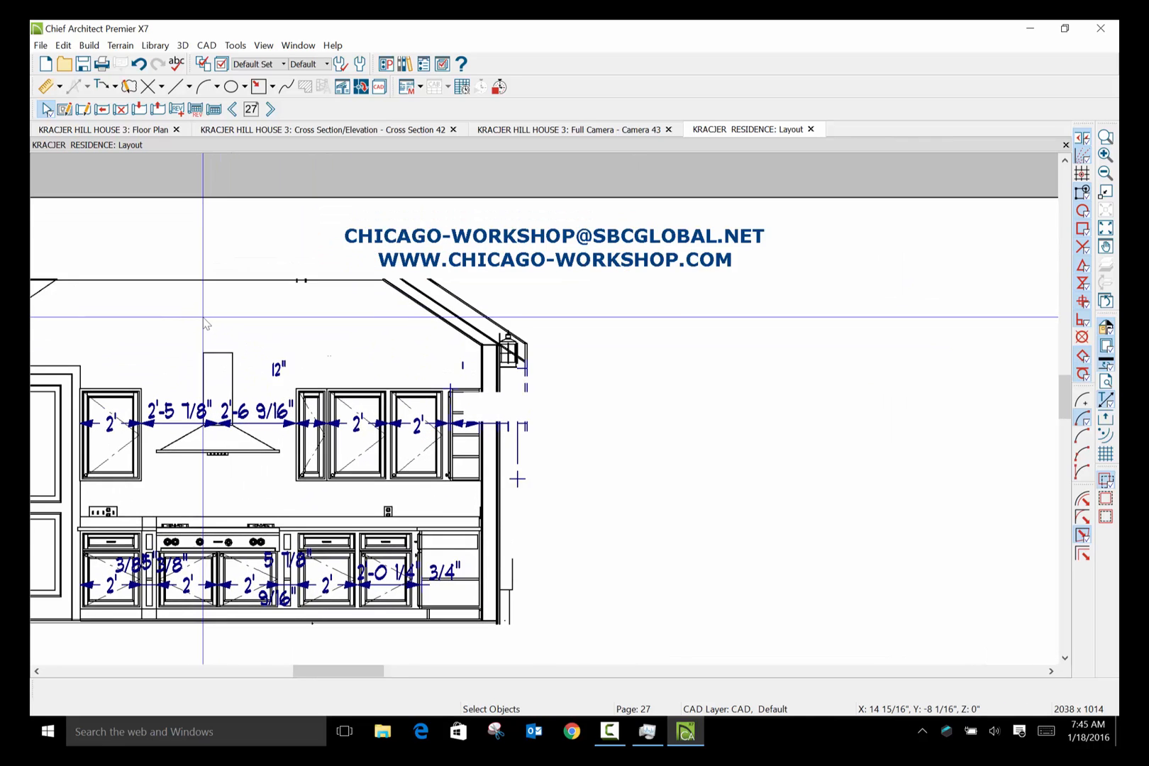
{"action": "scroll", "coordinate": [205, 323], "scroll_direction": "up", "scroll_amount": 1}
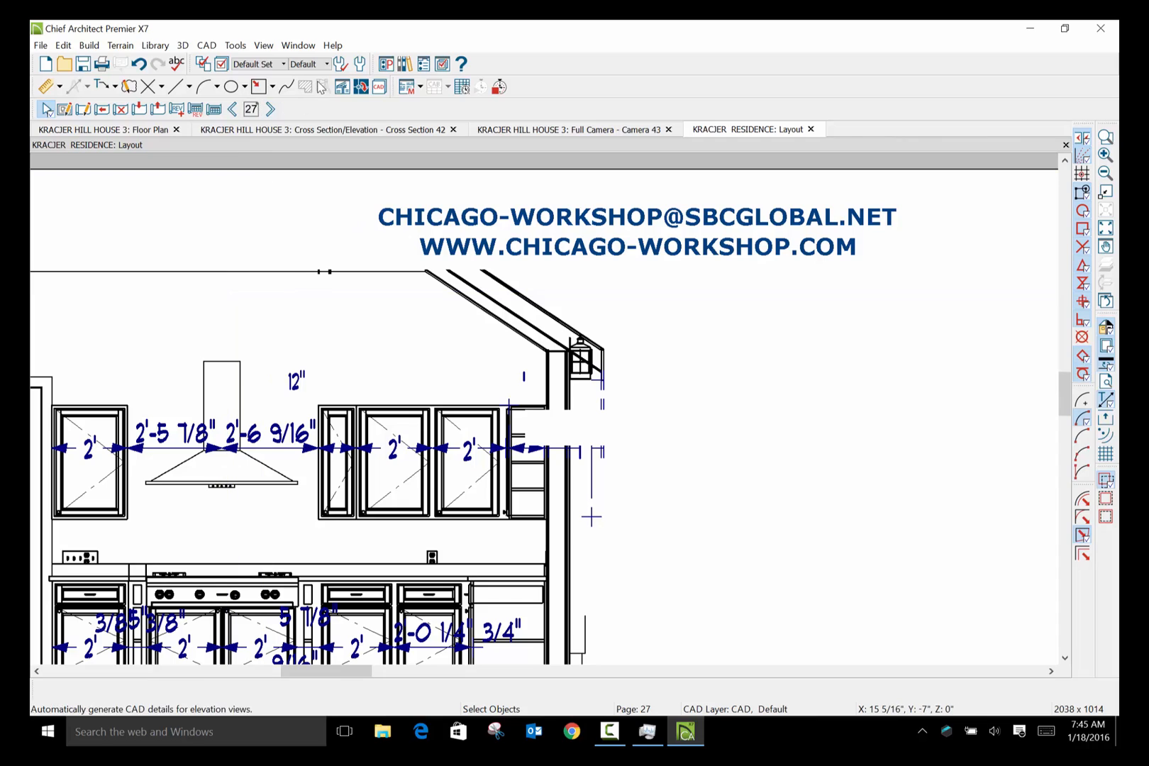
{"action": "left_click", "coordinate": [205, 46]}
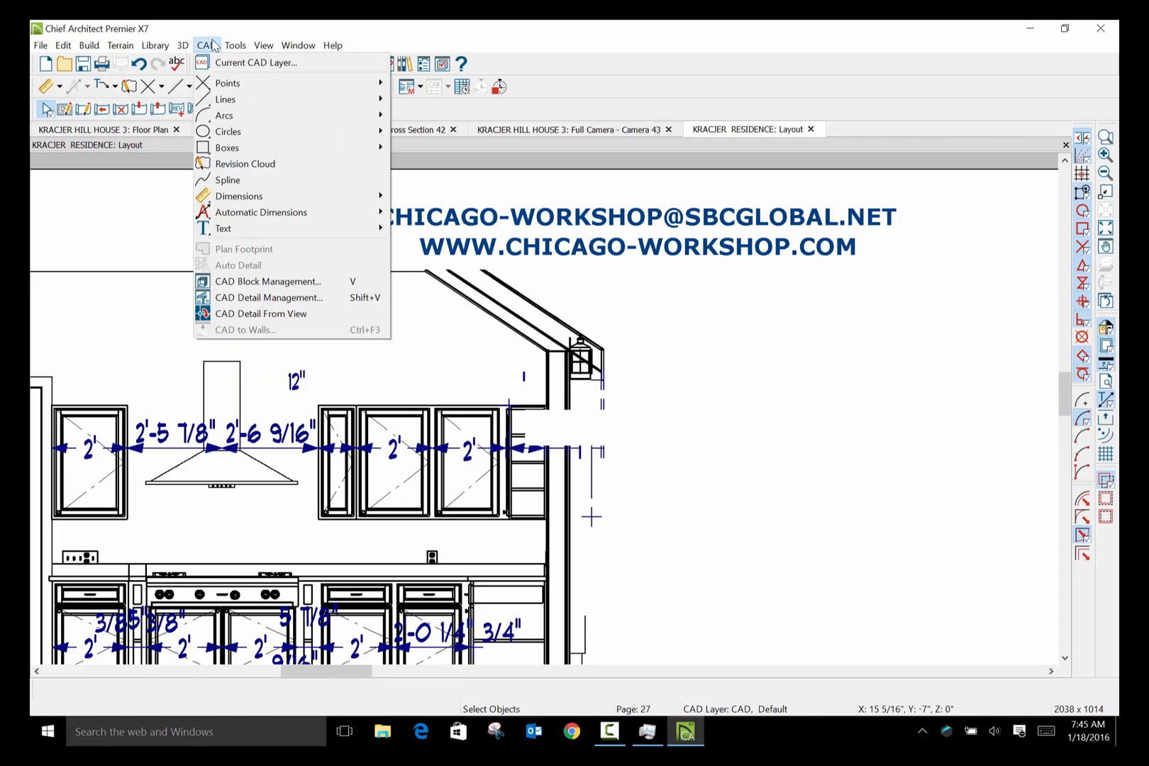
{"action": "mouse_move", "coordinate": [243, 148]}
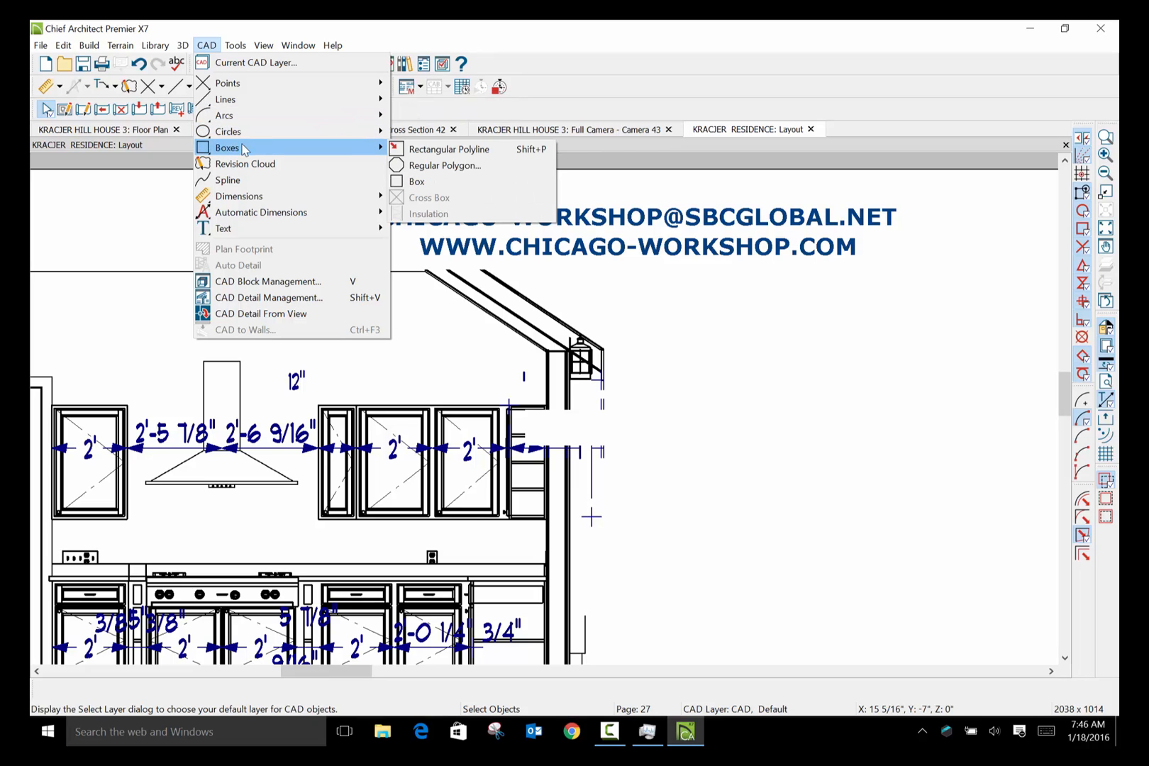
{"action": "left_click", "coordinate": [416, 182]}
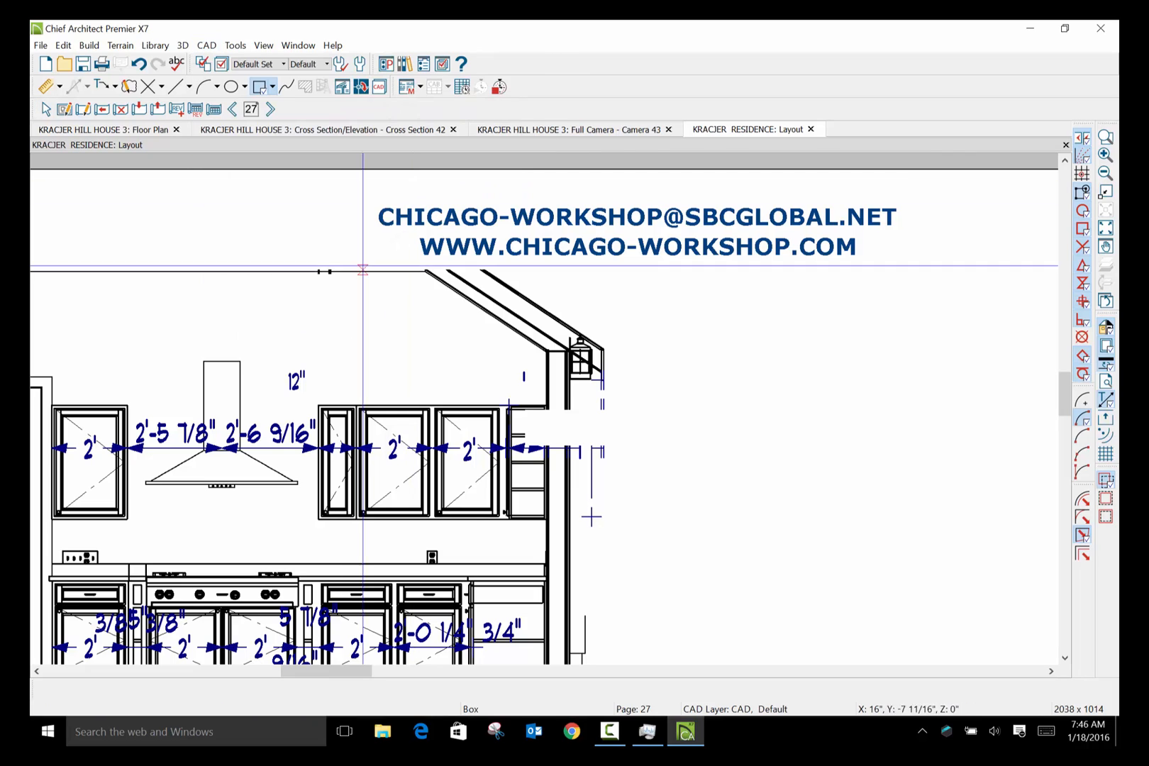
{"action": "mouse_move", "coordinate": [204, 362]}
{"action": "left_mouse_down"}
{"action": "mouse_move", "coordinate": [240, 353]}
{"action": "mouse_move", "coordinate": [241, 274]}
{"action": "left_mouse_up"}
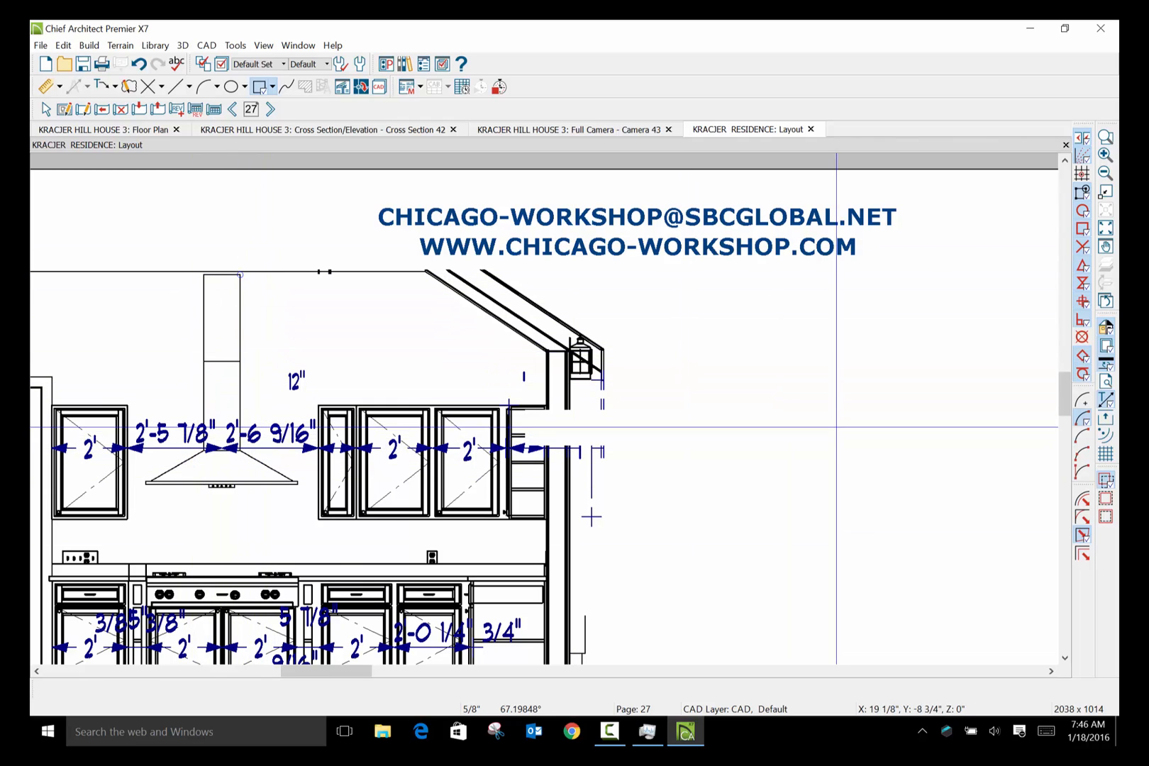
Check the masked kitchen elevation on the sheet and return to its Cross Section 42 source view.
{"action": "scroll", "coordinate": [836, 427], "scroll_direction": "down", "scroll_amount": 3}
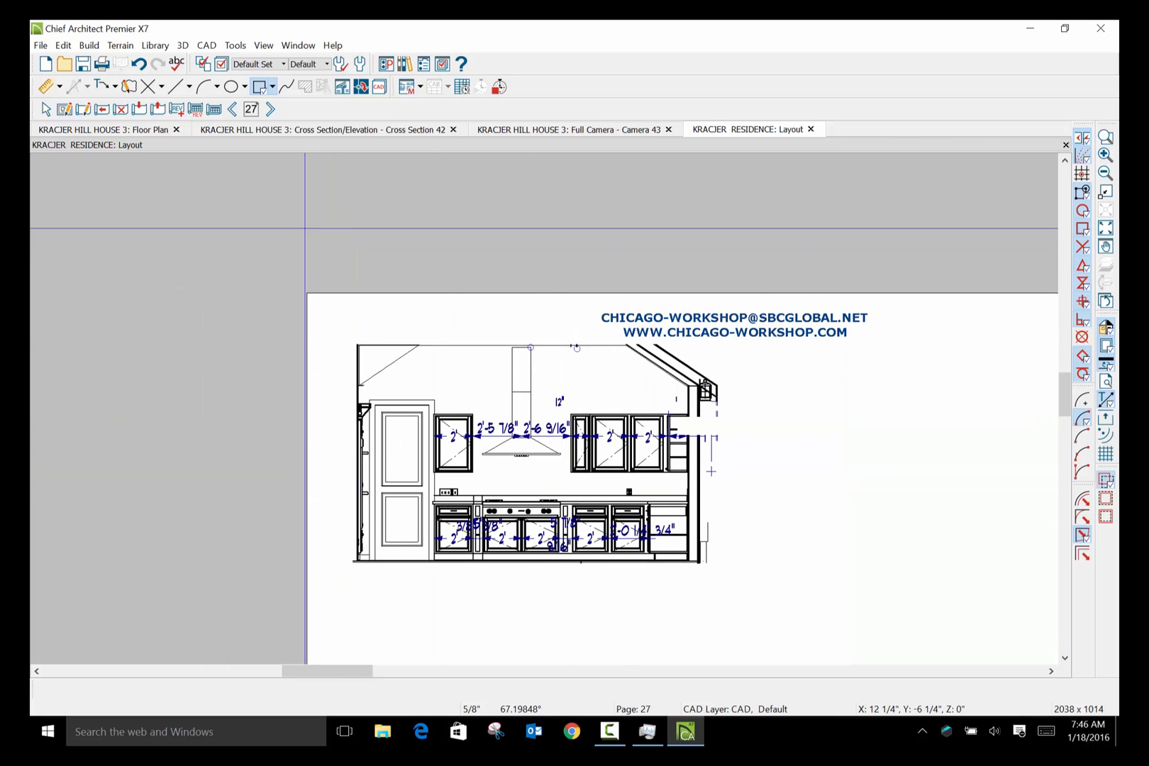
{"action": "scroll", "coordinate": [487, 454], "scroll_direction": "up", "scroll_amount": 2}
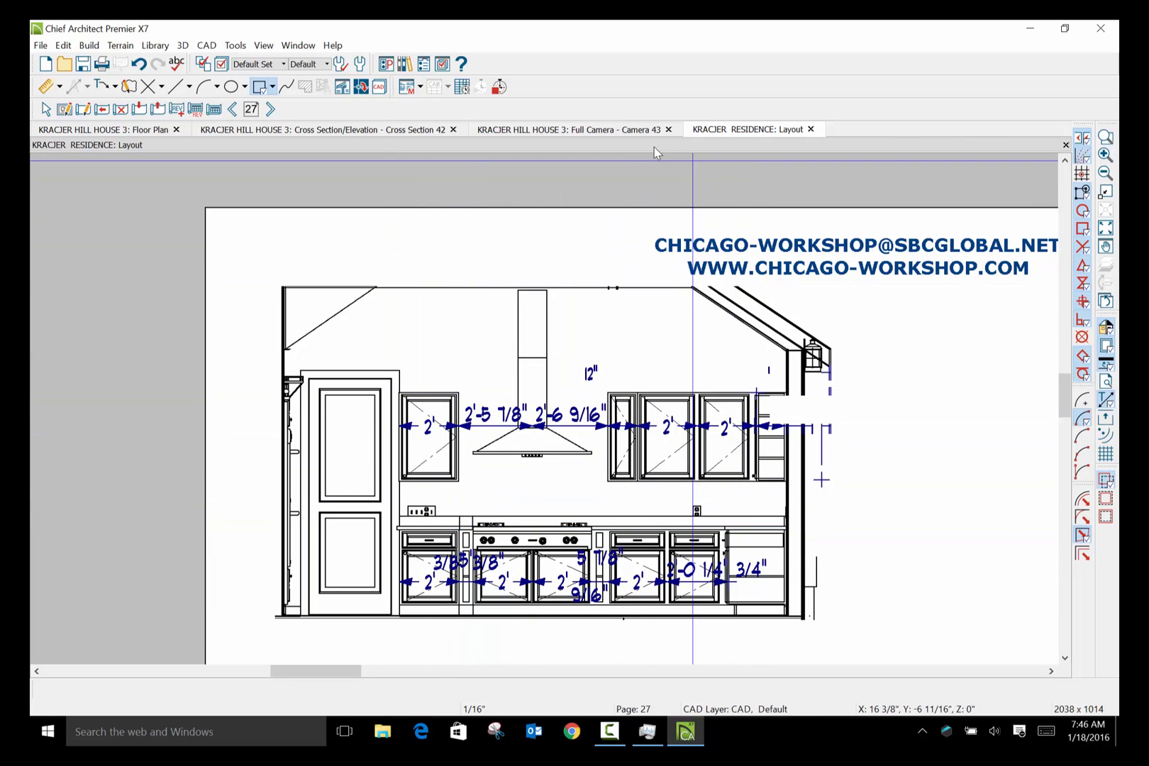
{"action": "left_click", "coordinate": [388, 130]}
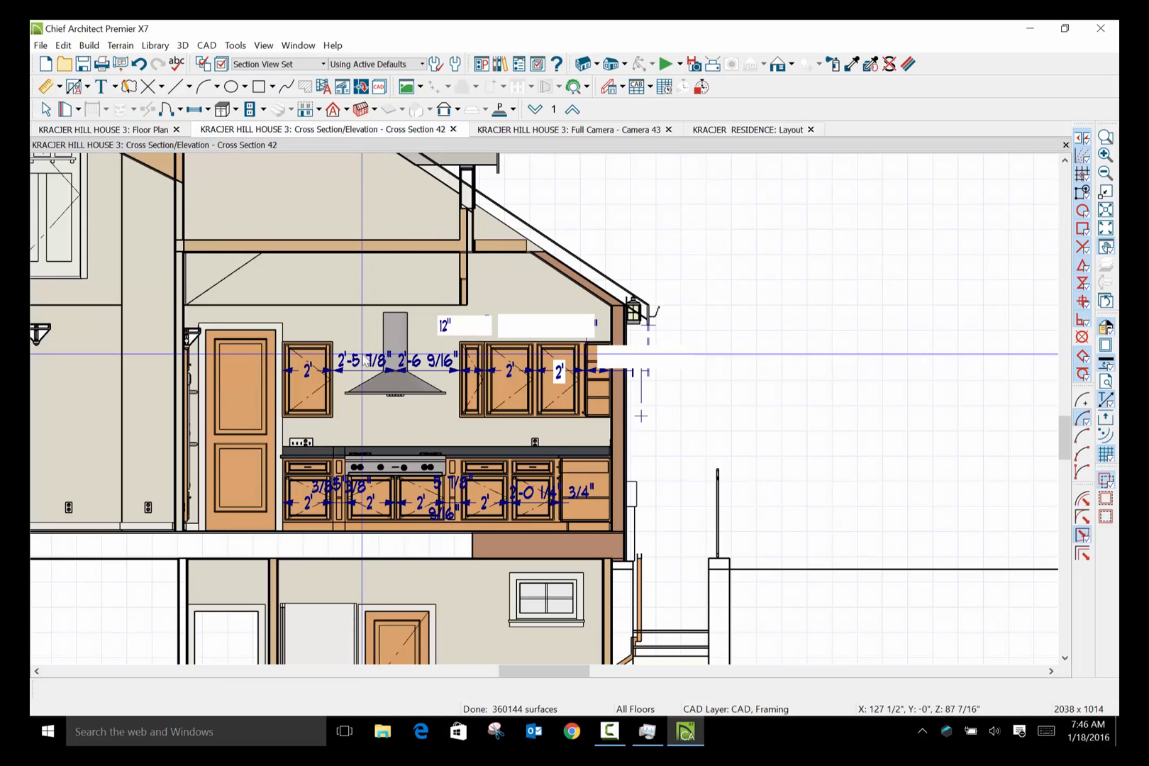
{"action": "scroll", "coordinate": [423, 352], "scroll_direction": "up", "scroll_amount": 2}
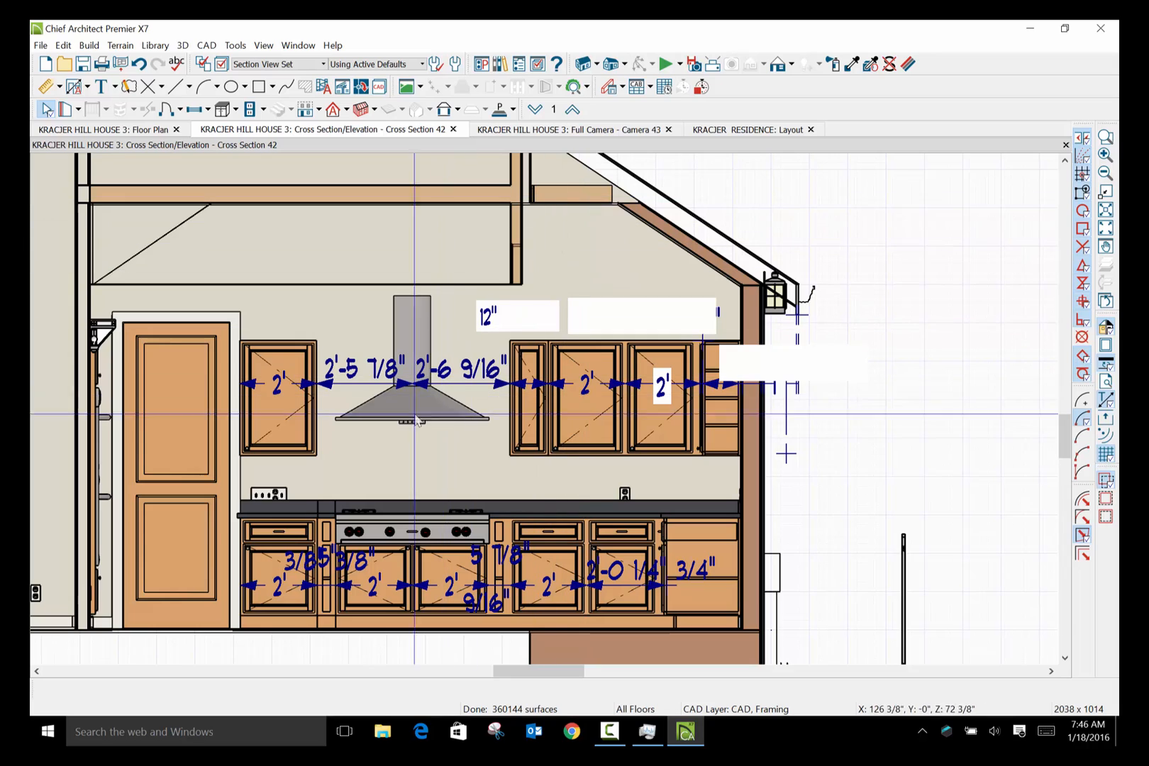
Draw a polyline solid about 1'-2" high on the wall between the range hood and the range.
{"action": "scroll", "coordinate": [341, 459], "scroll_direction": "up", "scroll_amount": 2}
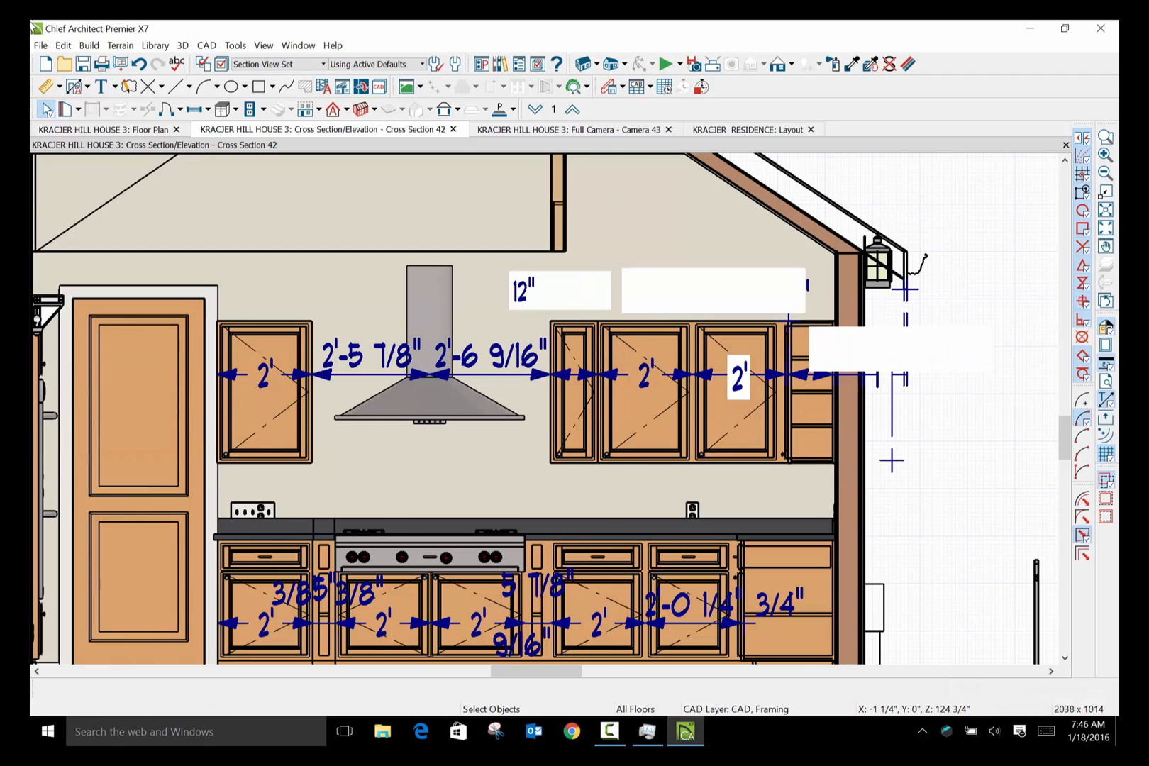
{"action": "left_click", "coordinate": [206, 45]}
{"action": "mouse_move", "coordinate": [182, 45]}
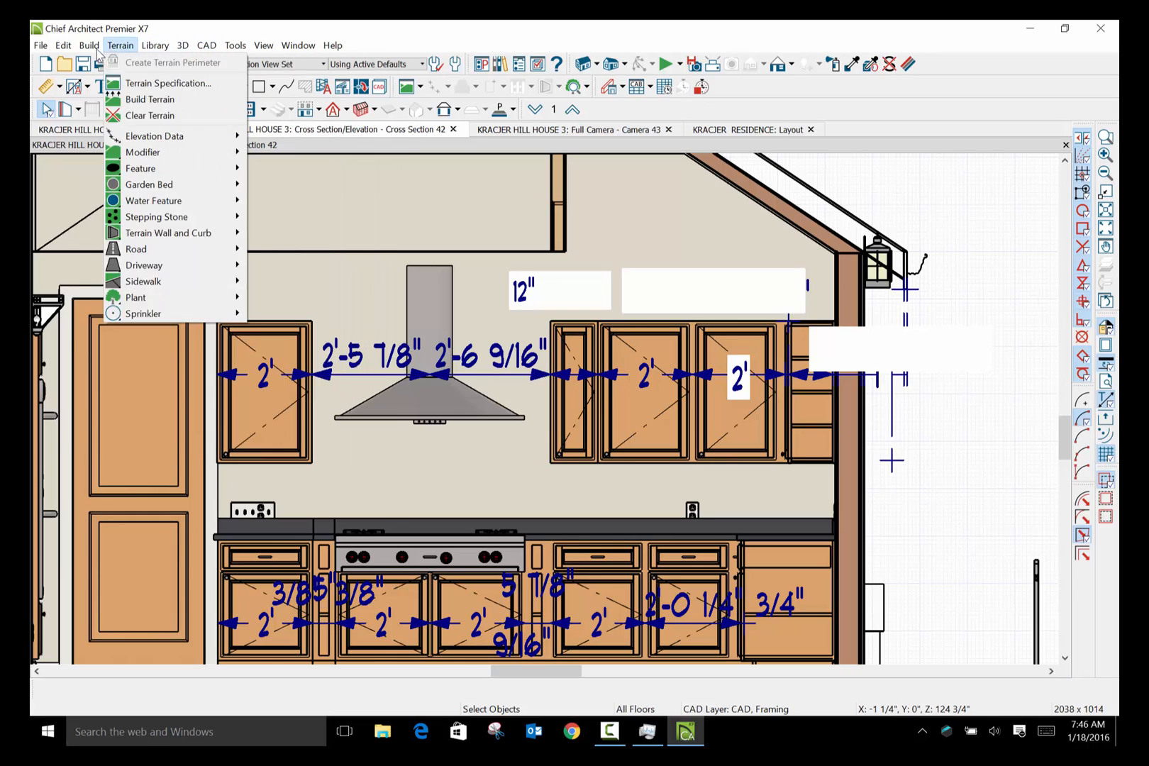
{"action": "mouse_move", "coordinate": [89, 45]}
{"action": "mouse_move", "coordinate": [138, 305]}
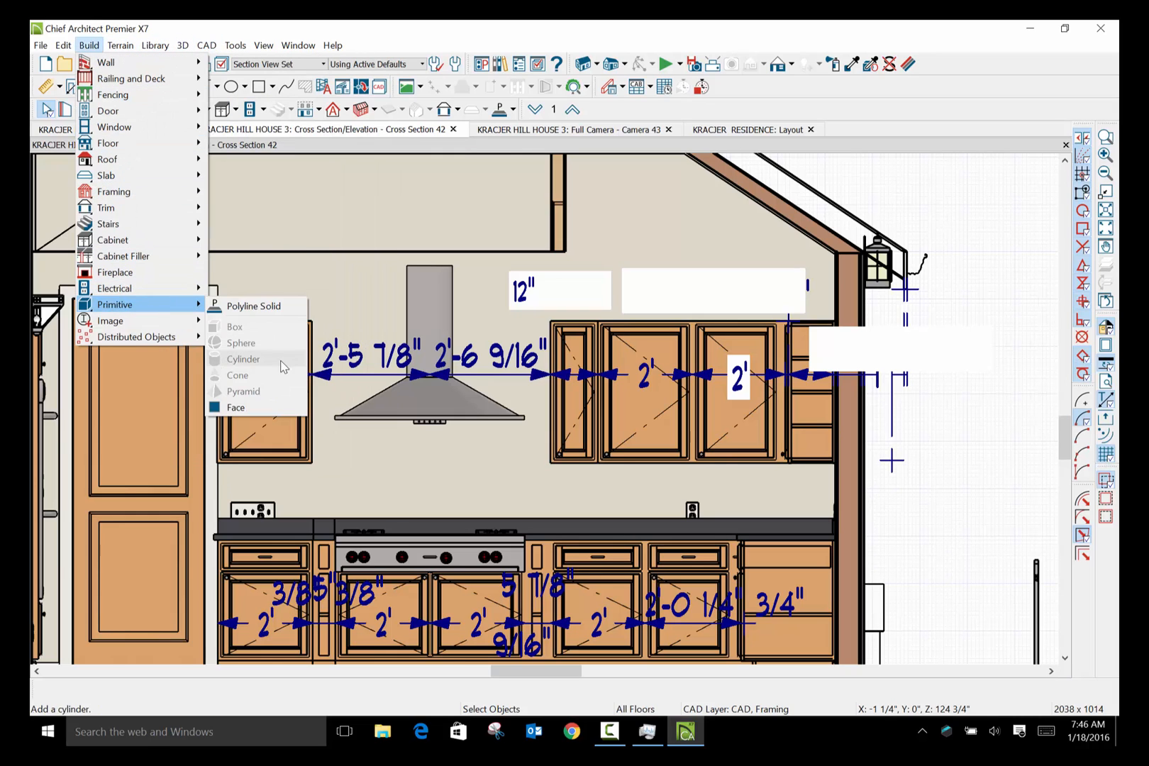
{"action": "left_click", "coordinate": [249, 306]}
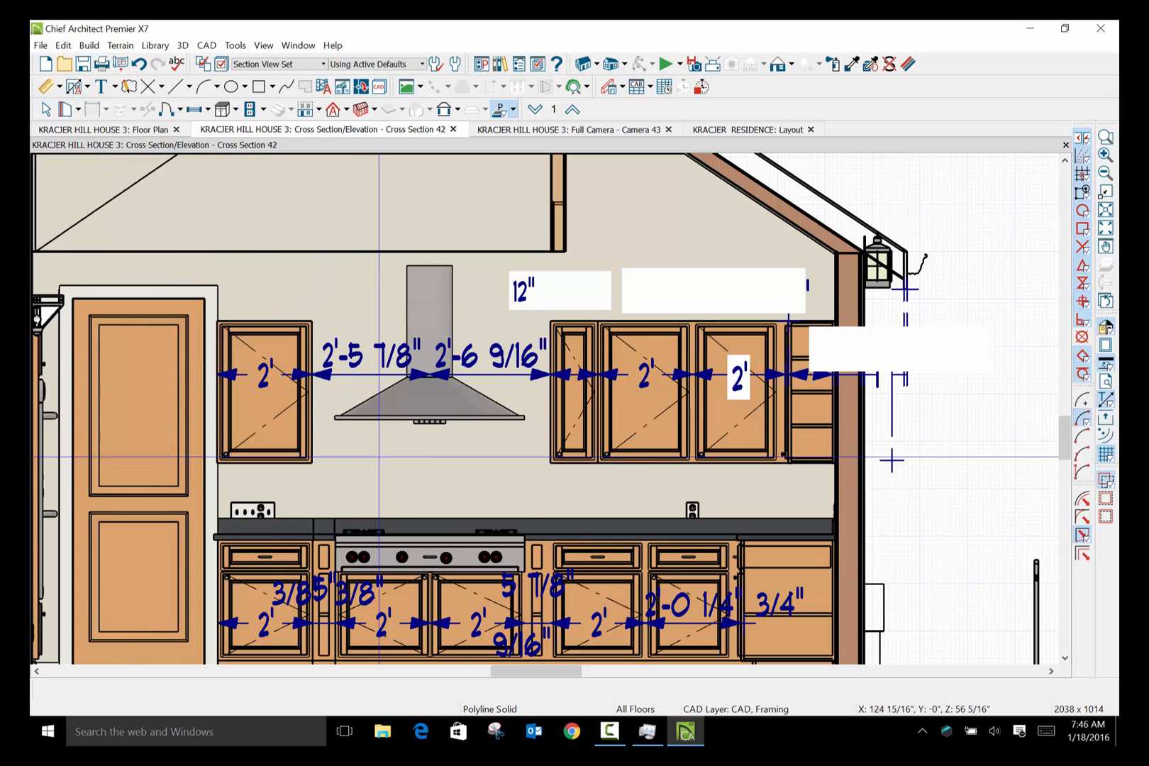
{"action": "left_click_drag", "start_coordinate": [371, 450], "coordinate": [533, 504]}
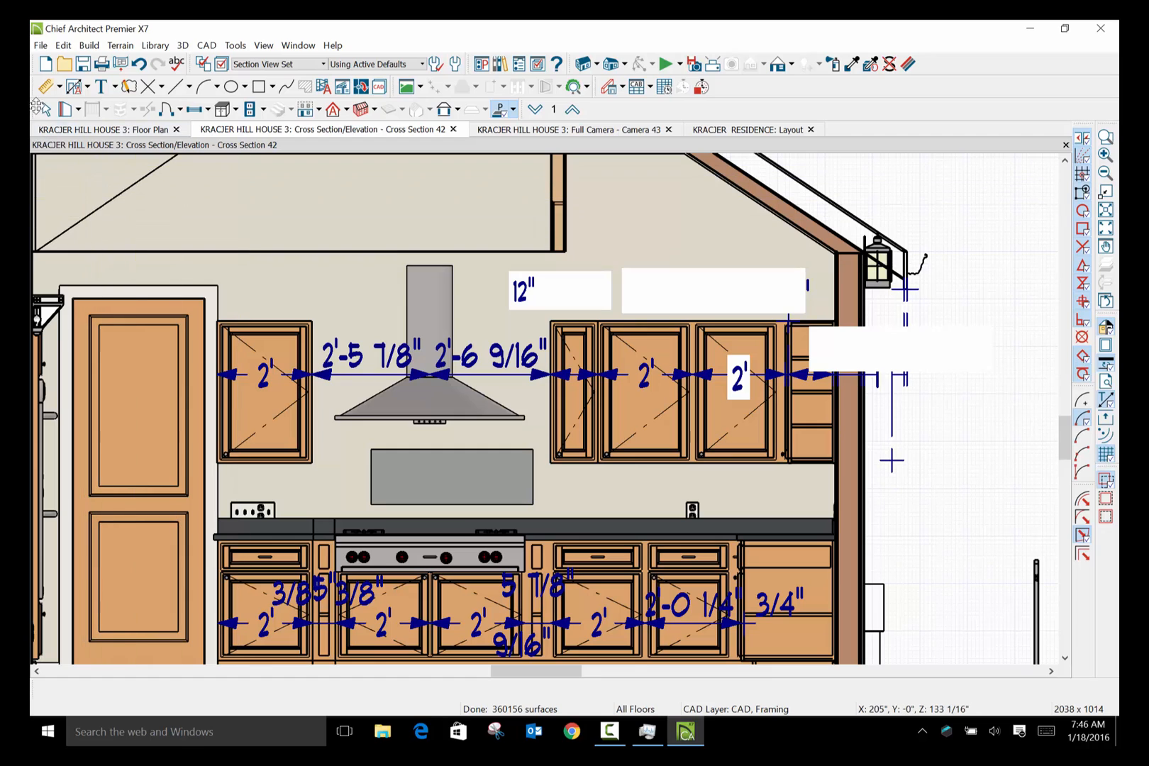
{"action": "left_click", "coordinate": [46, 111]}
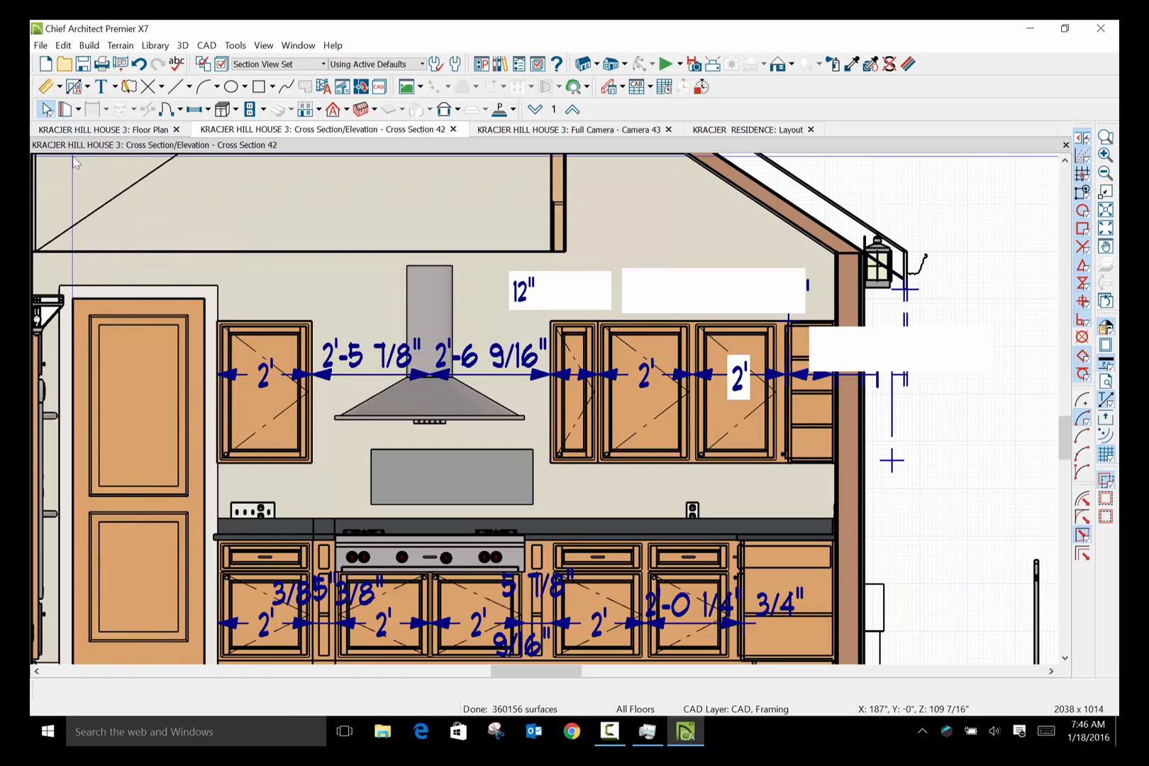
Assign the White Tile material from the solid subway tile library to the polyline solid.
{"action": "left_click", "coordinate": [453, 455]}
{"action": "double_click", "coordinate": [457, 467]}
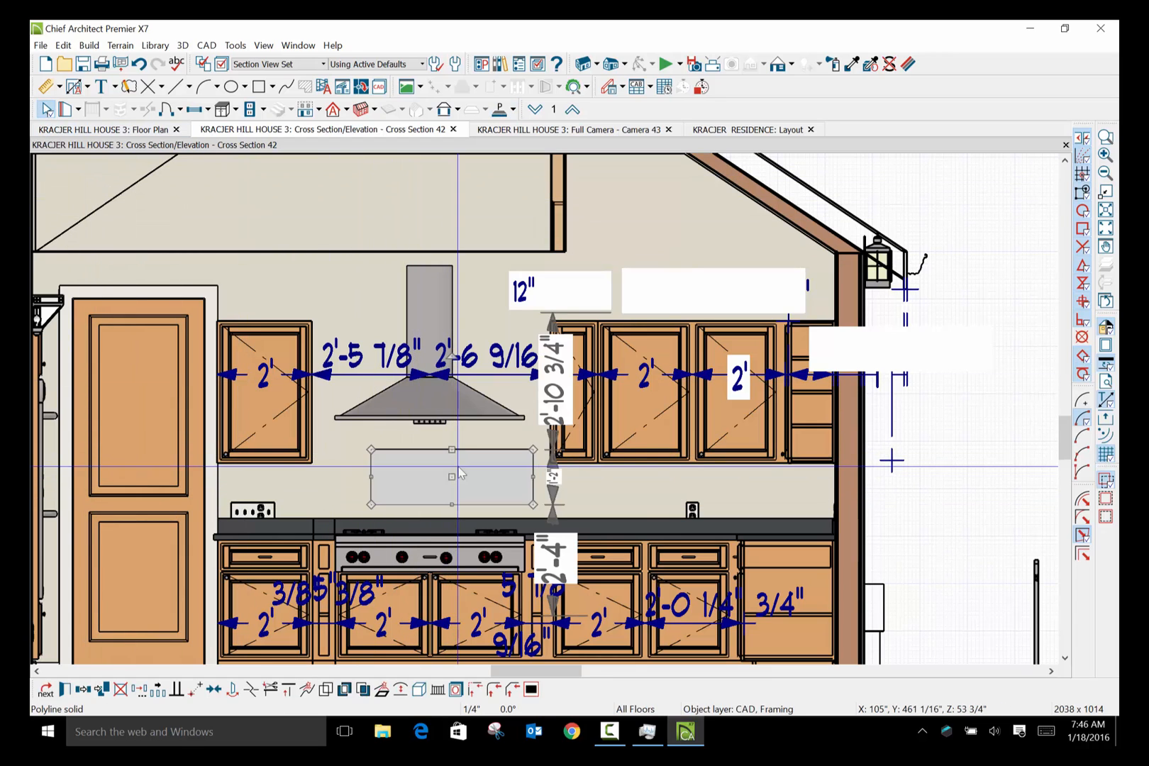
{"action": "left_click", "coordinate": [698, 331]}
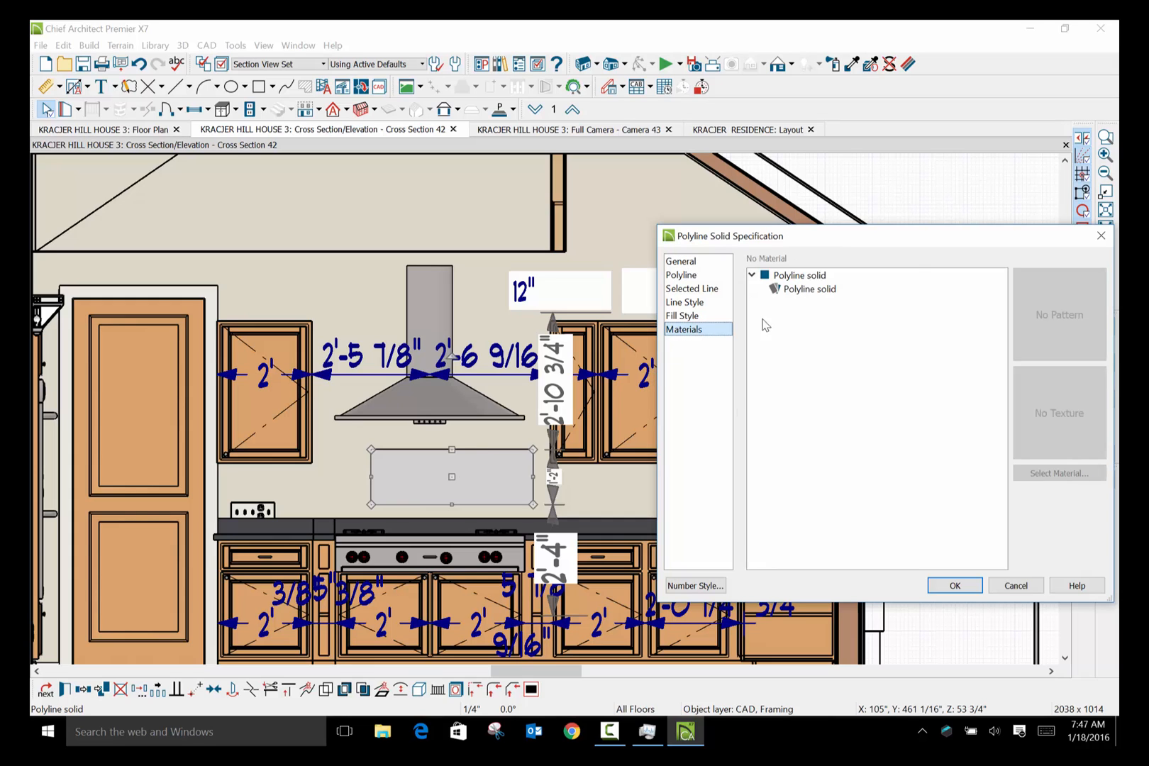
{"action": "left_click", "coordinate": [799, 289]}
{"action": "left_click", "coordinate": [1048, 474]}
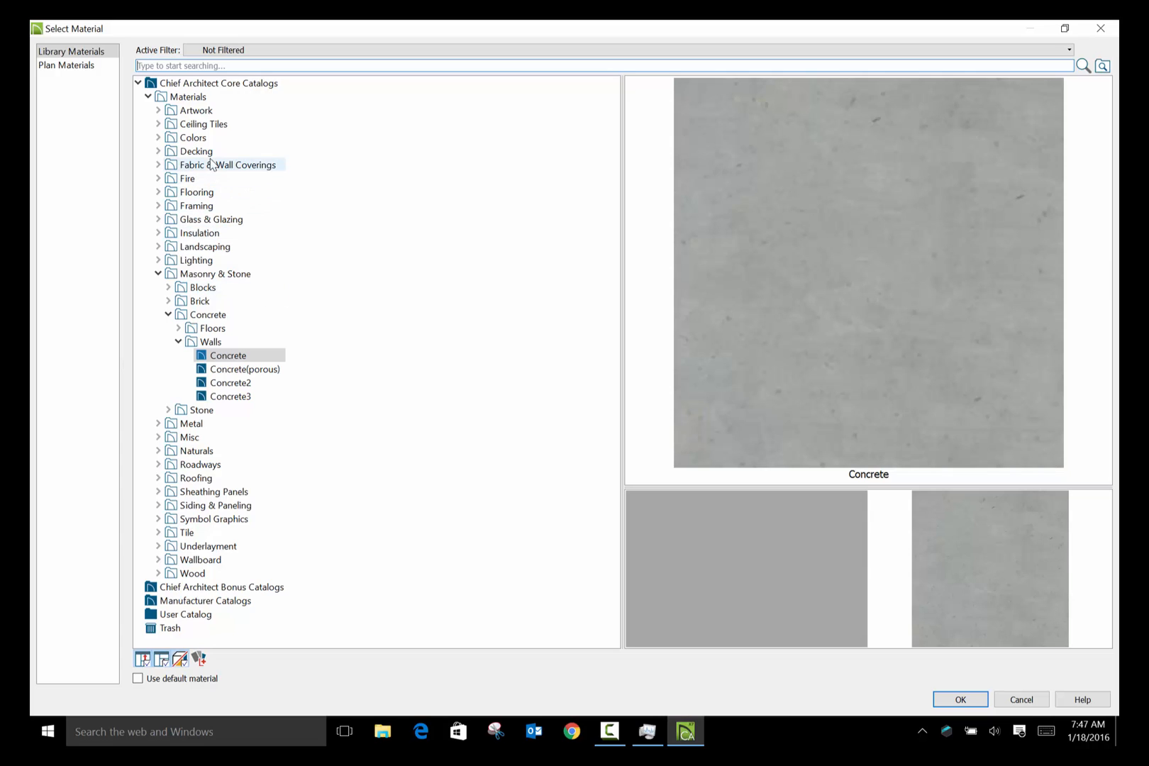
{"action": "left_click", "coordinate": [186, 532]}
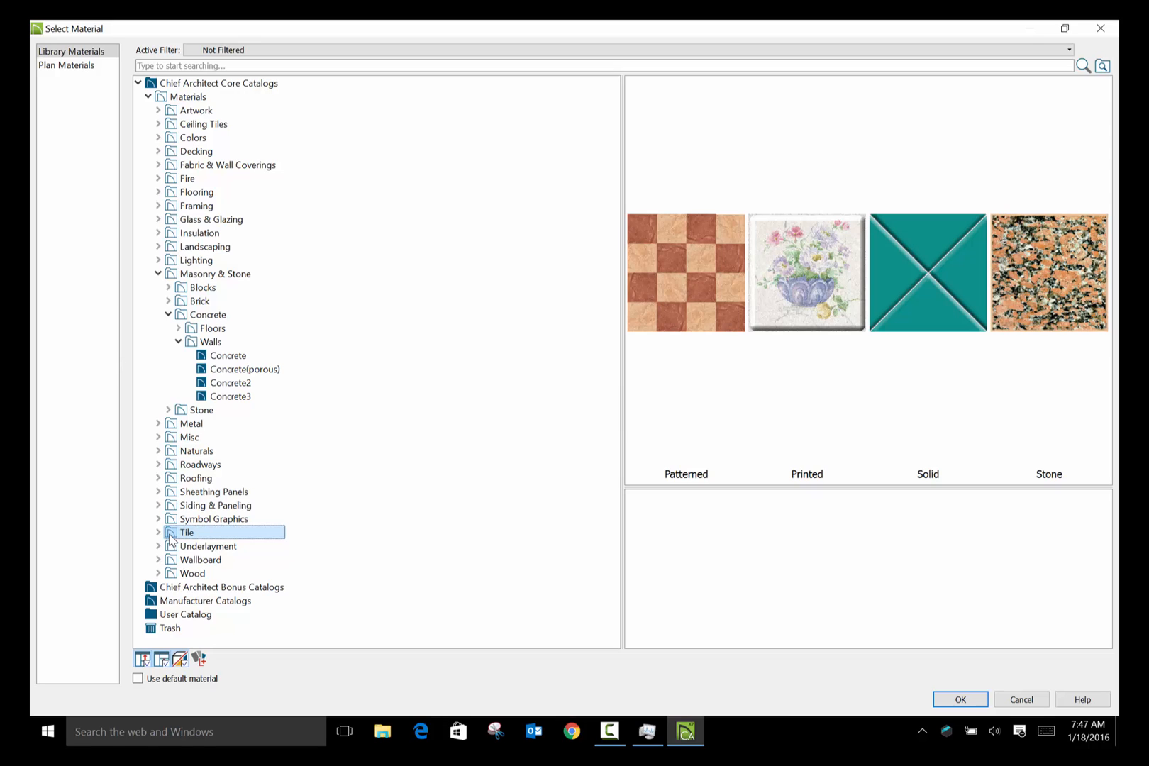
{"action": "double_click", "coordinate": [909, 312]}
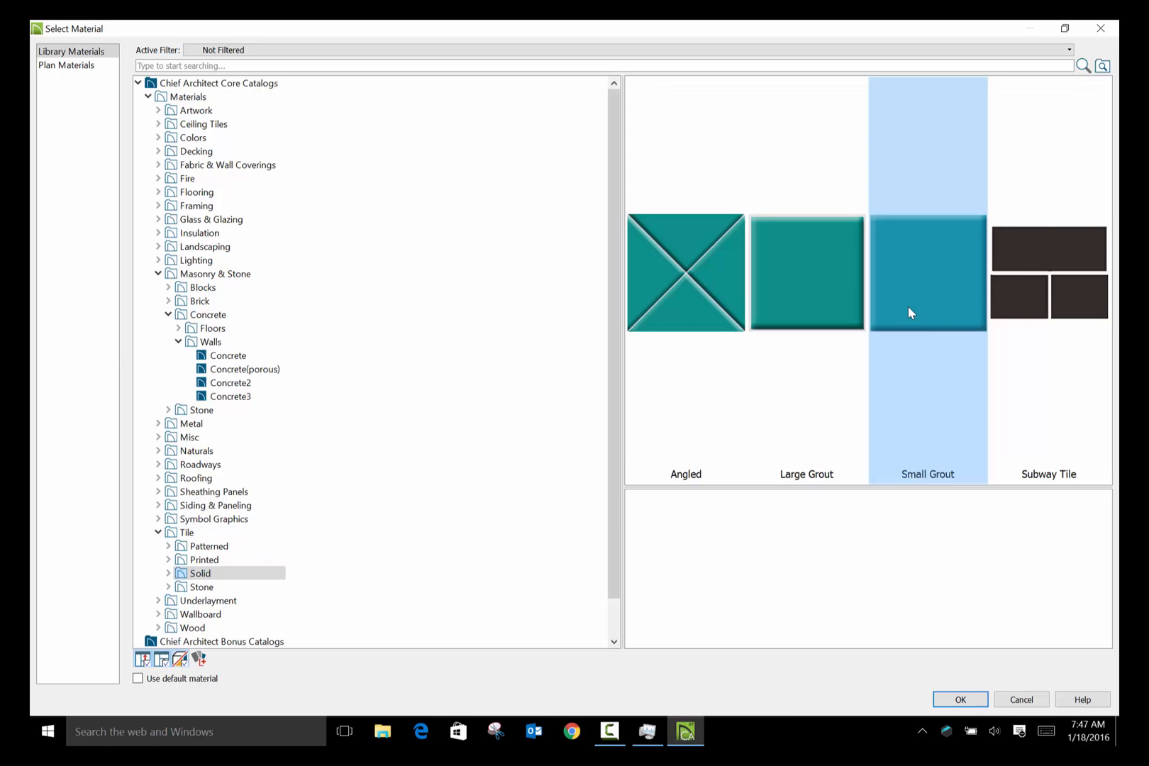
{"action": "double_click", "coordinate": [1047, 291]}
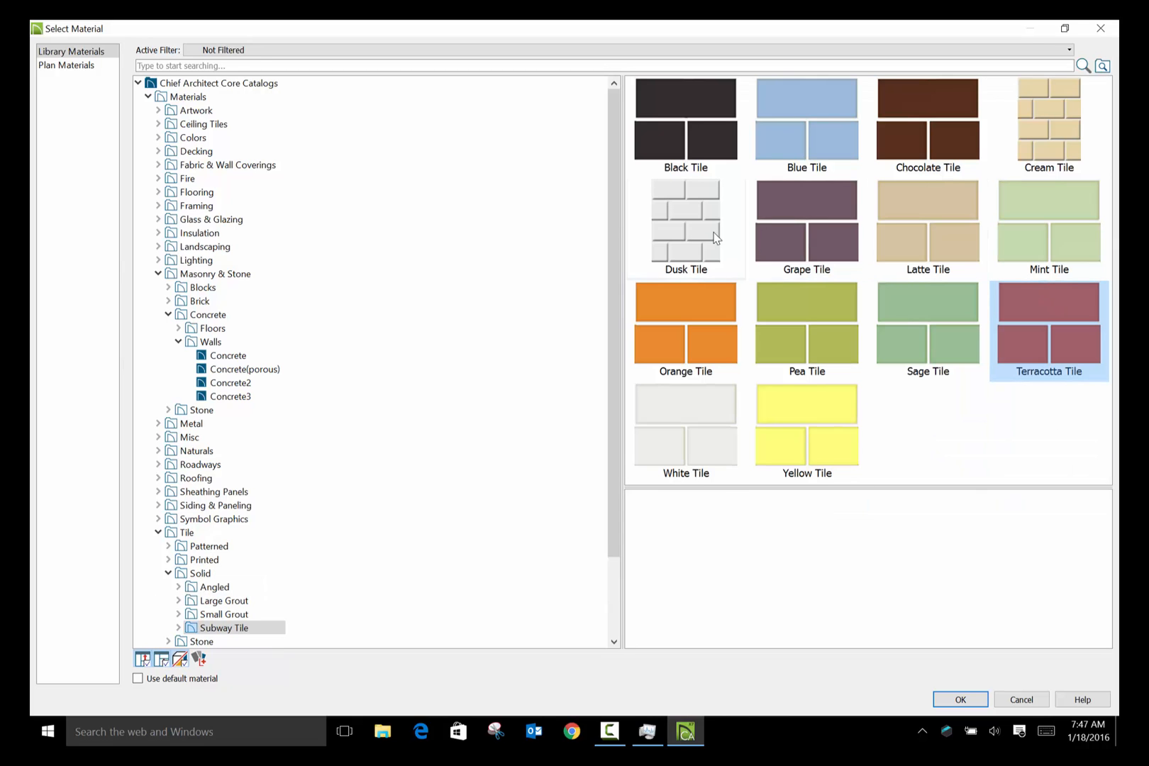
{"action": "left_click", "coordinate": [695, 415]}
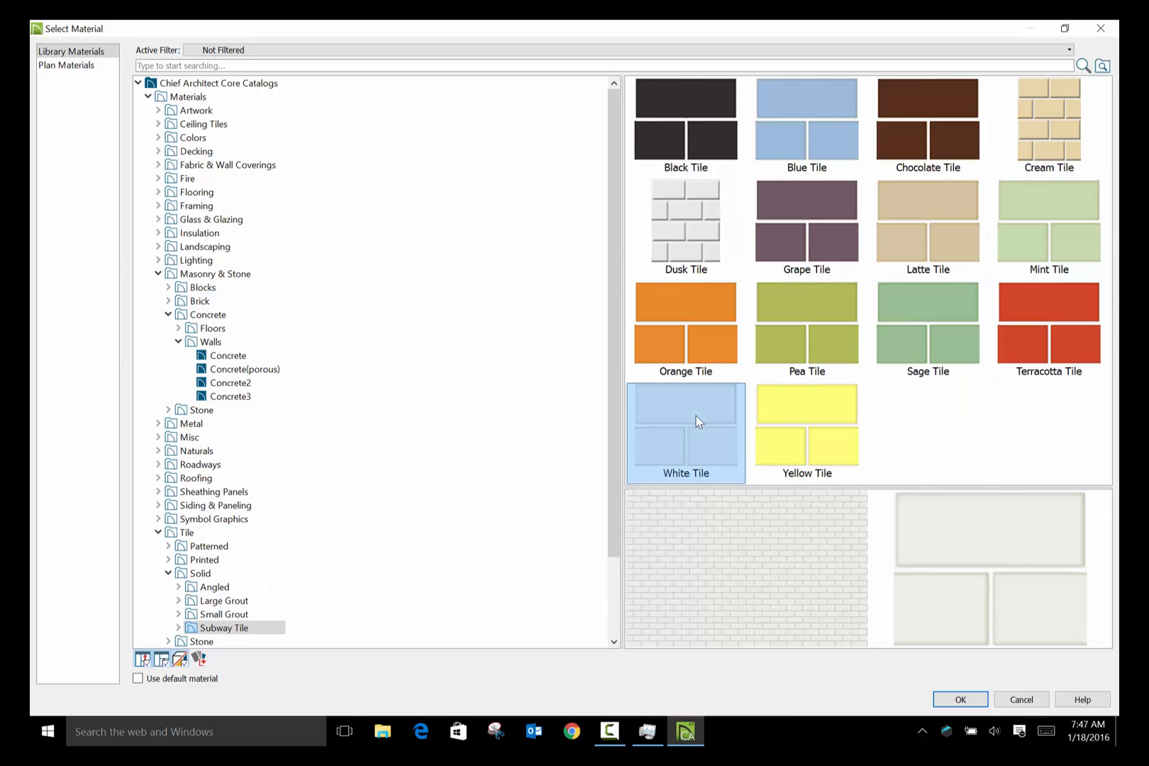
{"action": "left_click", "coordinate": [960, 699]}
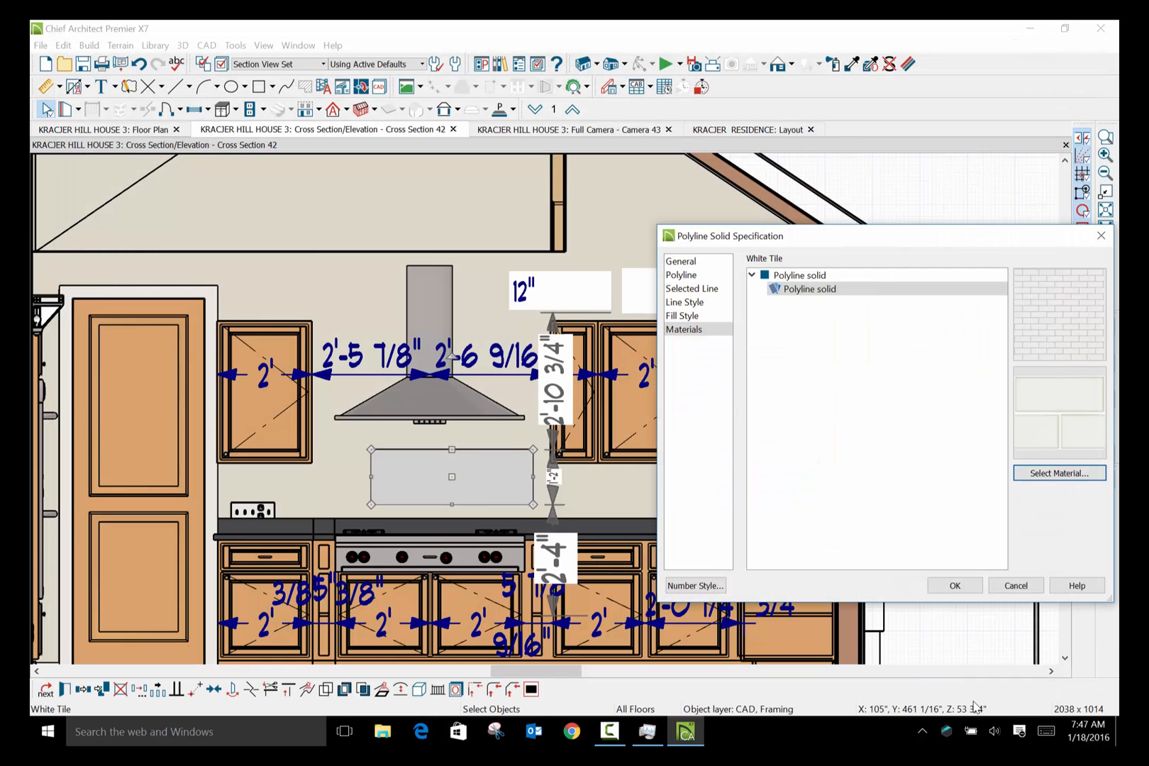
{"action": "left_click", "coordinate": [955, 586]}
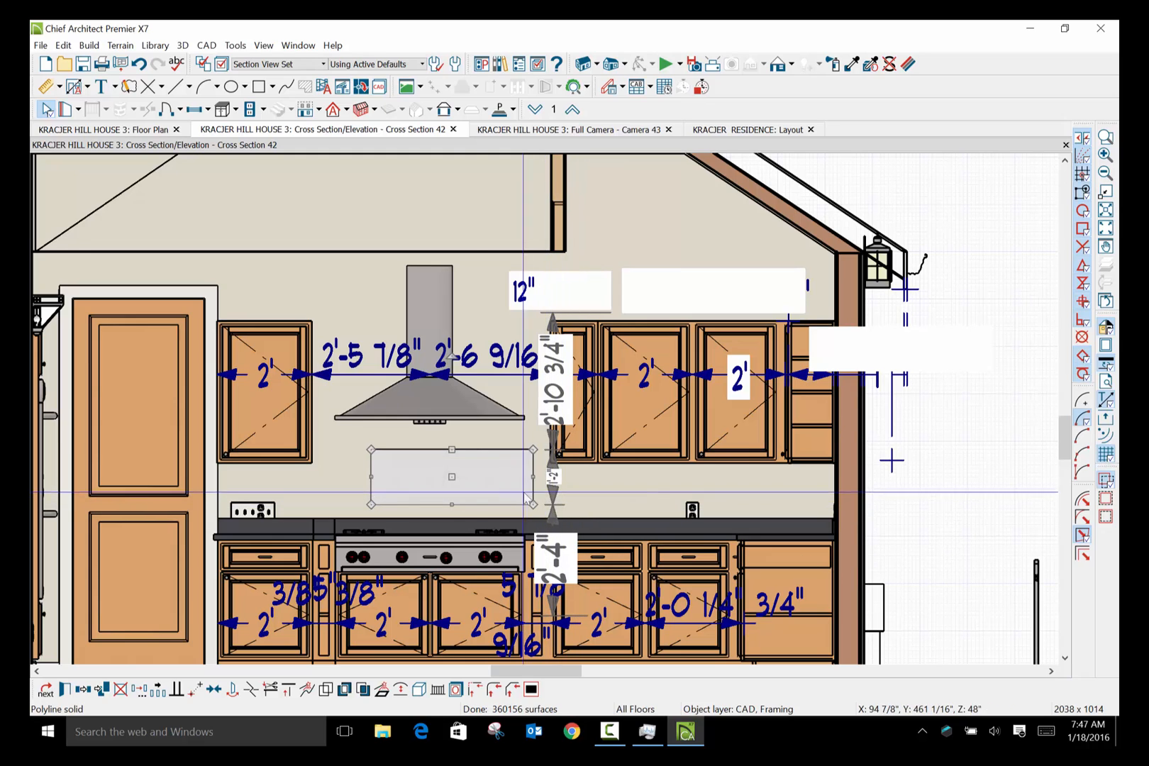
Stretch the tile solid to 5' wide between the upper cabinets and 4'-5" high, from the cabinet tops down to the countertop.
{"action": "left_click_drag", "start_coordinate": [368, 478], "coordinate": [312, 481]}
{"action": "left_click_drag", "start_coordinate": [426, 449], "coordinate": [426, 323]}
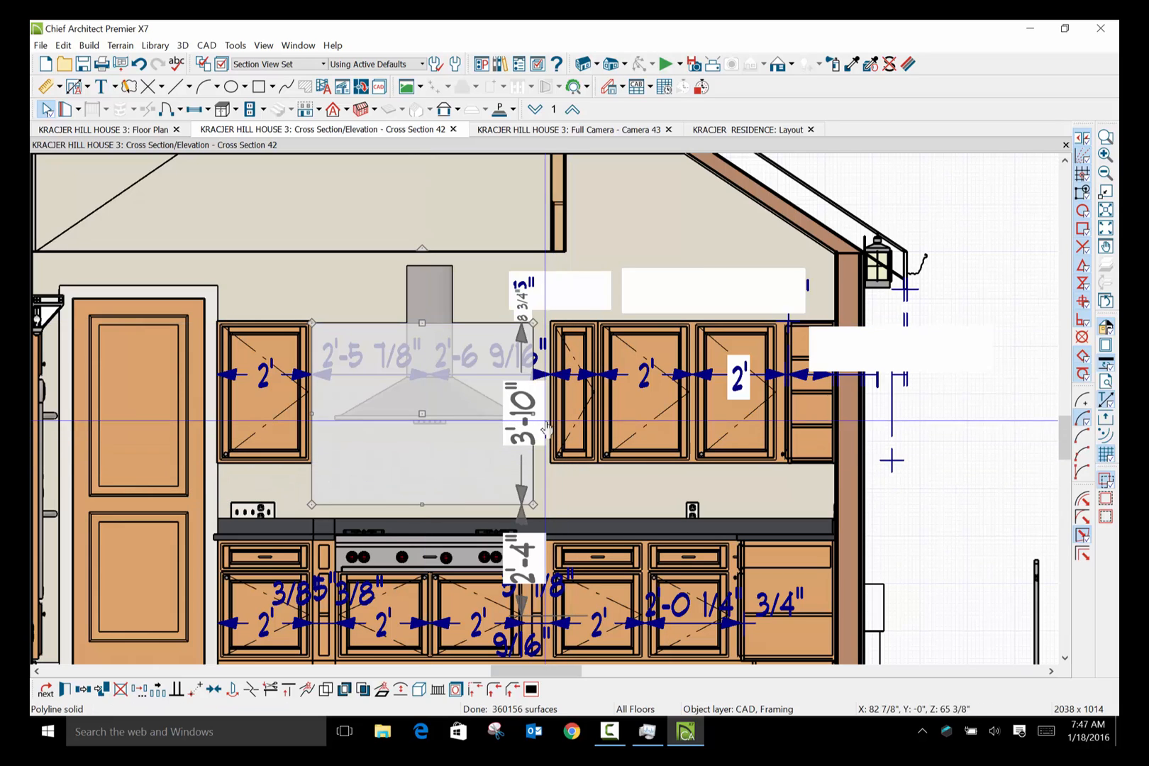
{"action": "left_click_drag", "start_coordinate": [534, 414], "coordinate": [548, 416]}
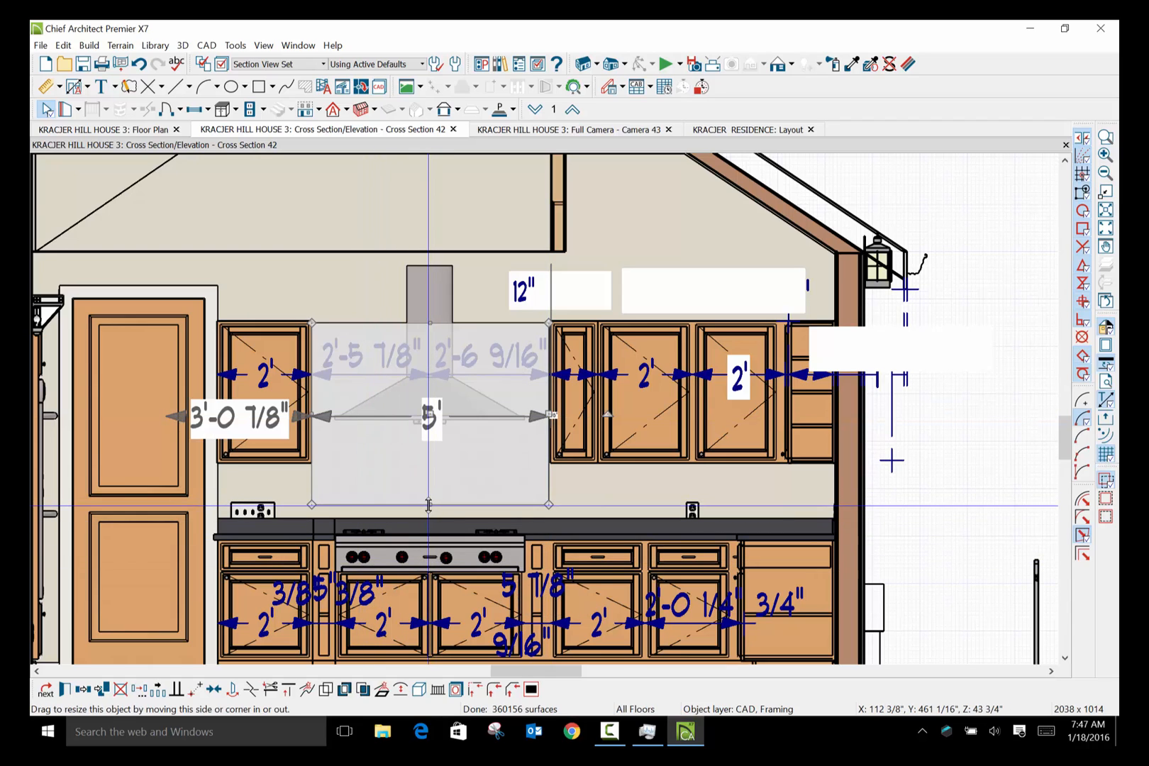
{"action": "left_click_drag", "start_coordinate": [428, 505], "coordinate": [426, 531]}
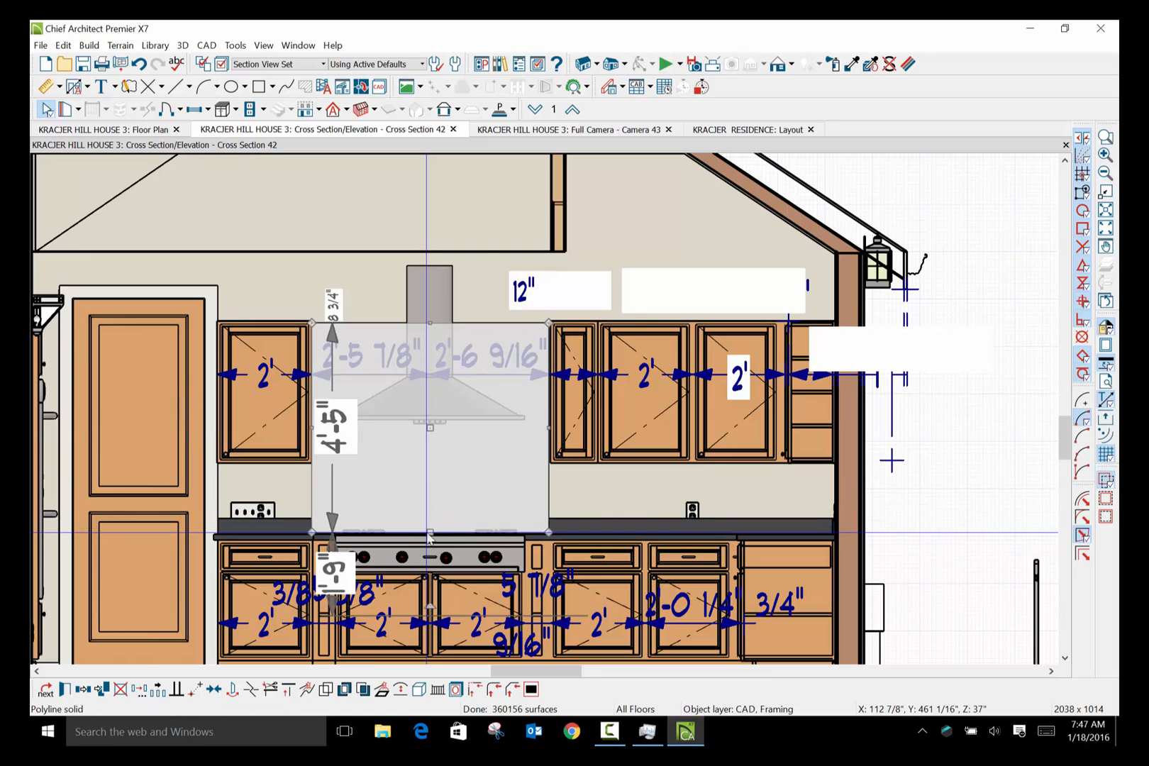
Break the tile solid's right edge at the upper cabinets' underside and extend the lower part 6'-0 5/8" to the exterior wall.
{"action": "left_click", "coordinate": [252, 690]}
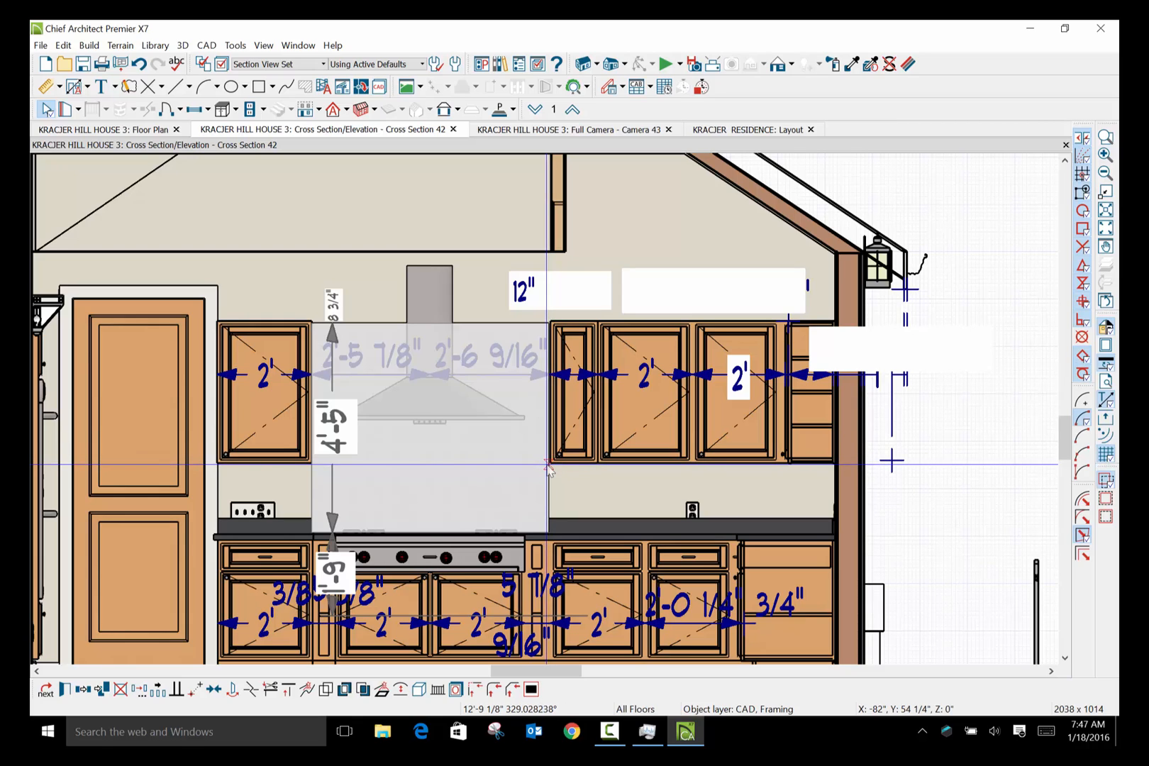
{"action": "left_click", "coordinate": [548, 465]}
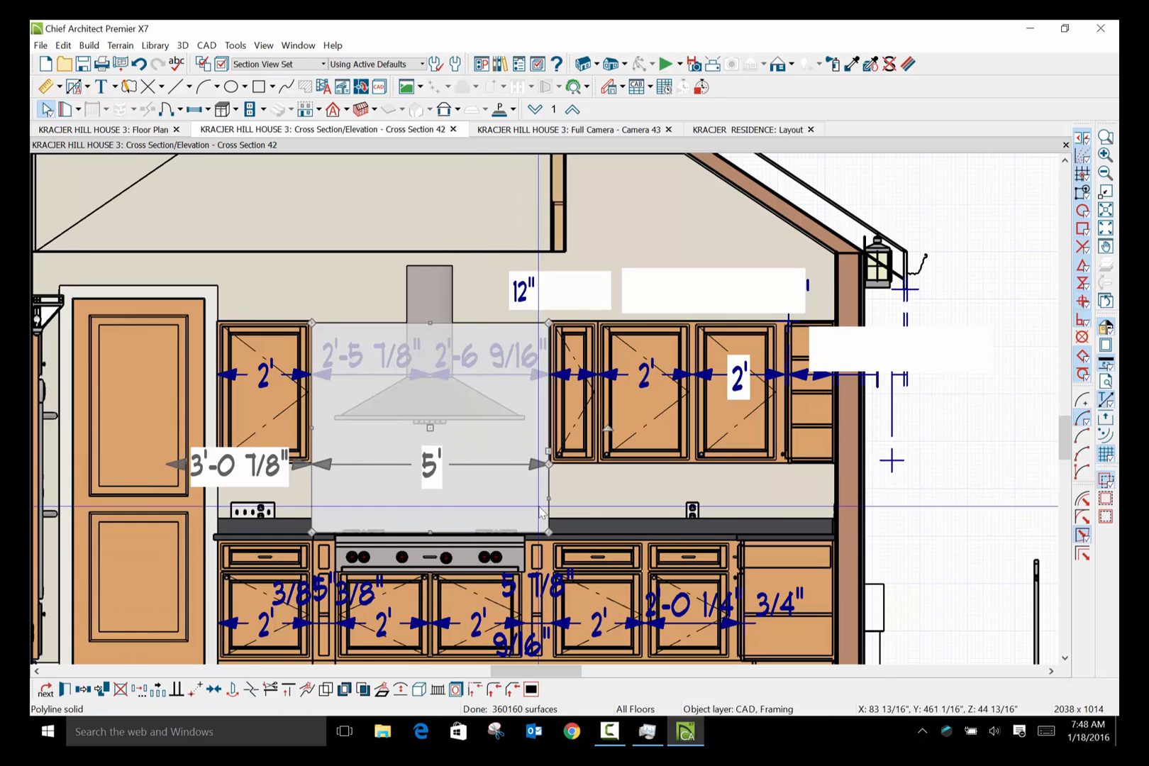
{"action": "left_click_drag", "start_coordinate": [549, 498], "coordinate": [834, 517]}
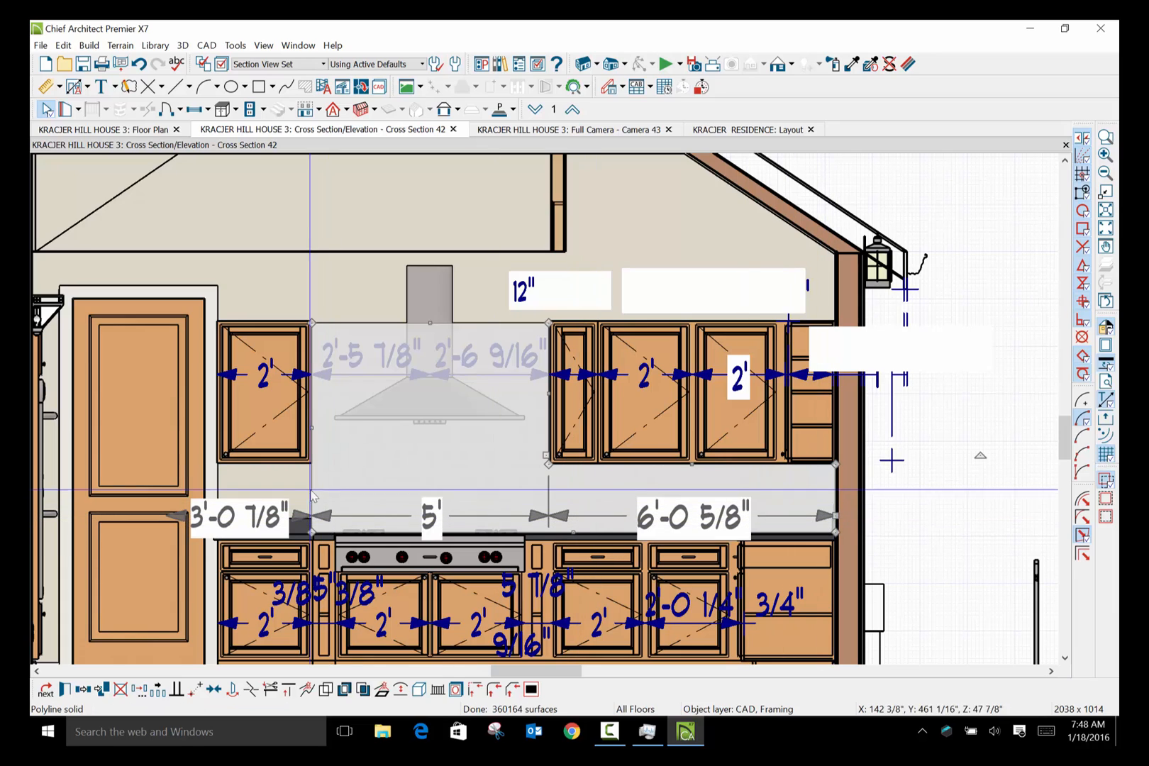
Break the tile solid's left edge at the upper cabinet's underside and extend the lower part 2' to the cabinet's outer end.
{"action": "left_click", "coordinate": [249, 690]}
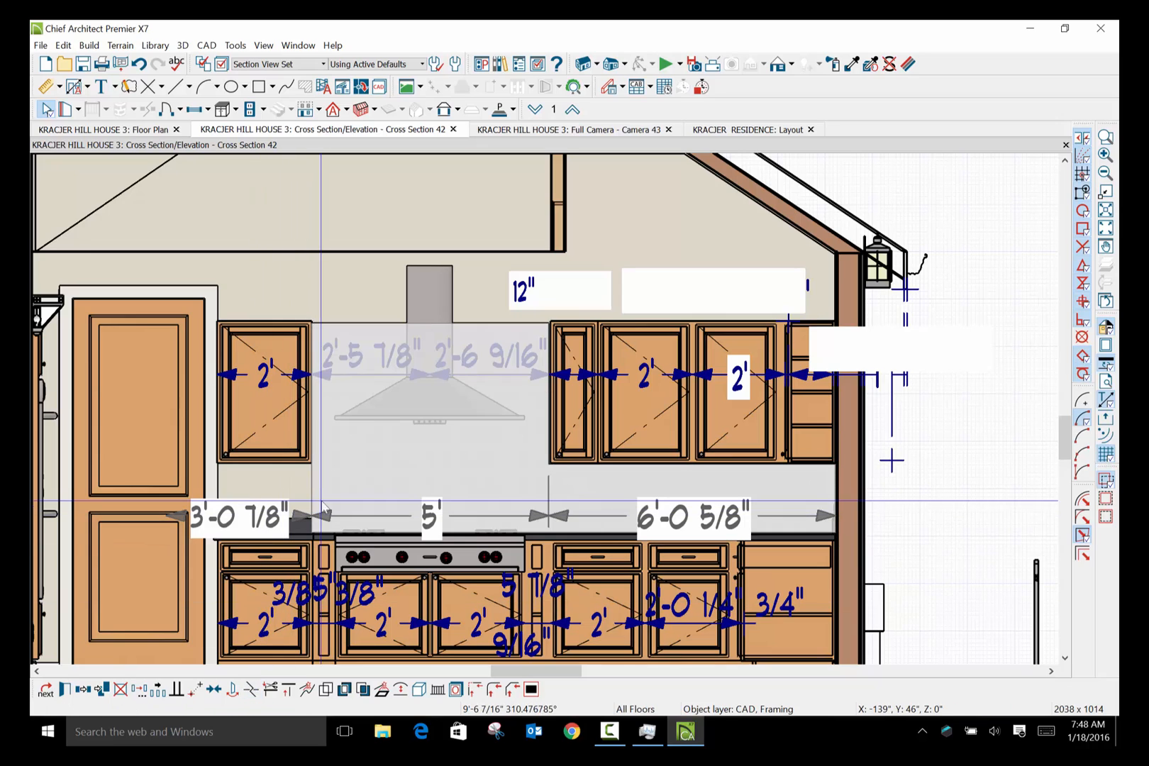
{"action": "left_click", "coordinate": [313, 465]}
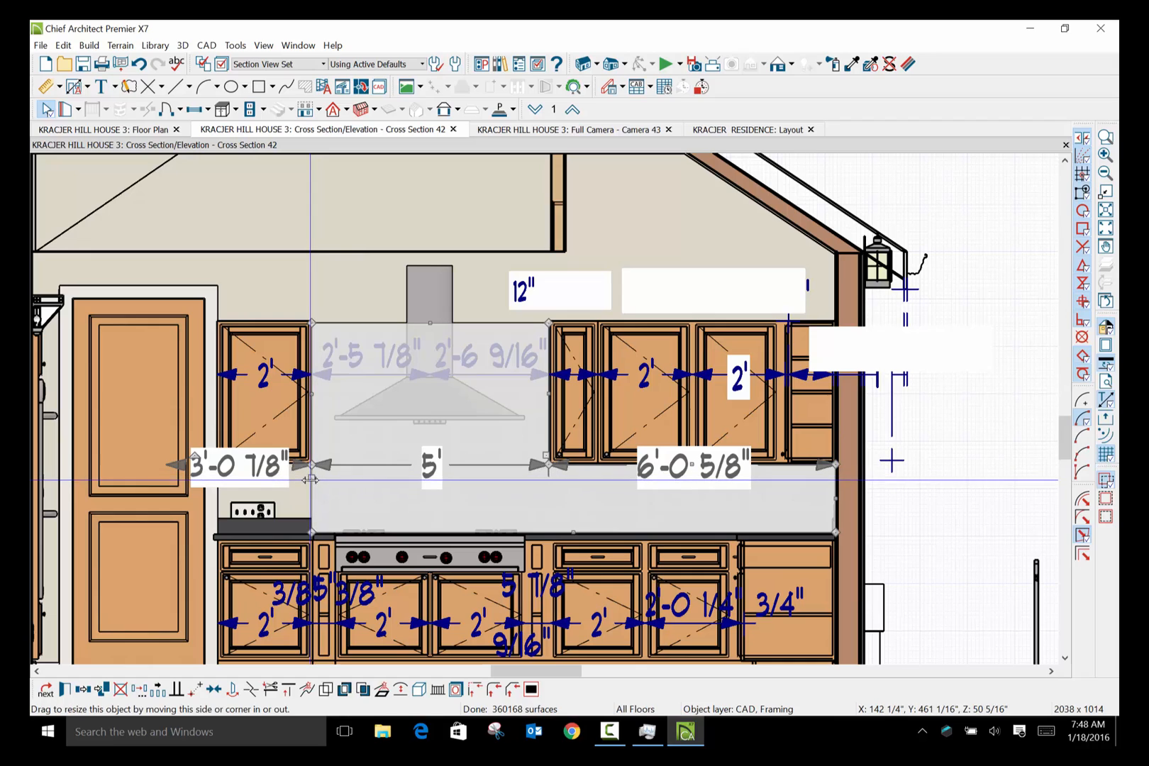
{"action": "left_click_drag", "start_coordinate": [310, 480], "coordinate": [216, 483]}
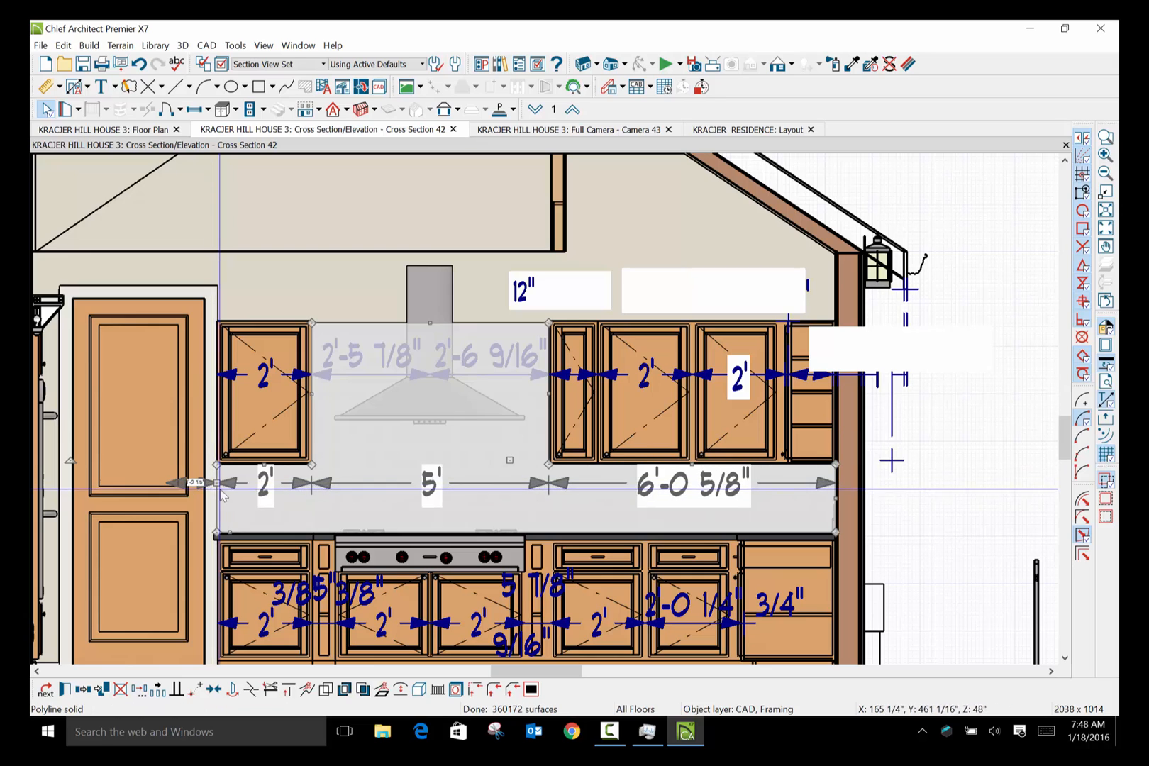
{"action": "left_click", "coordinate": [954, 547]}
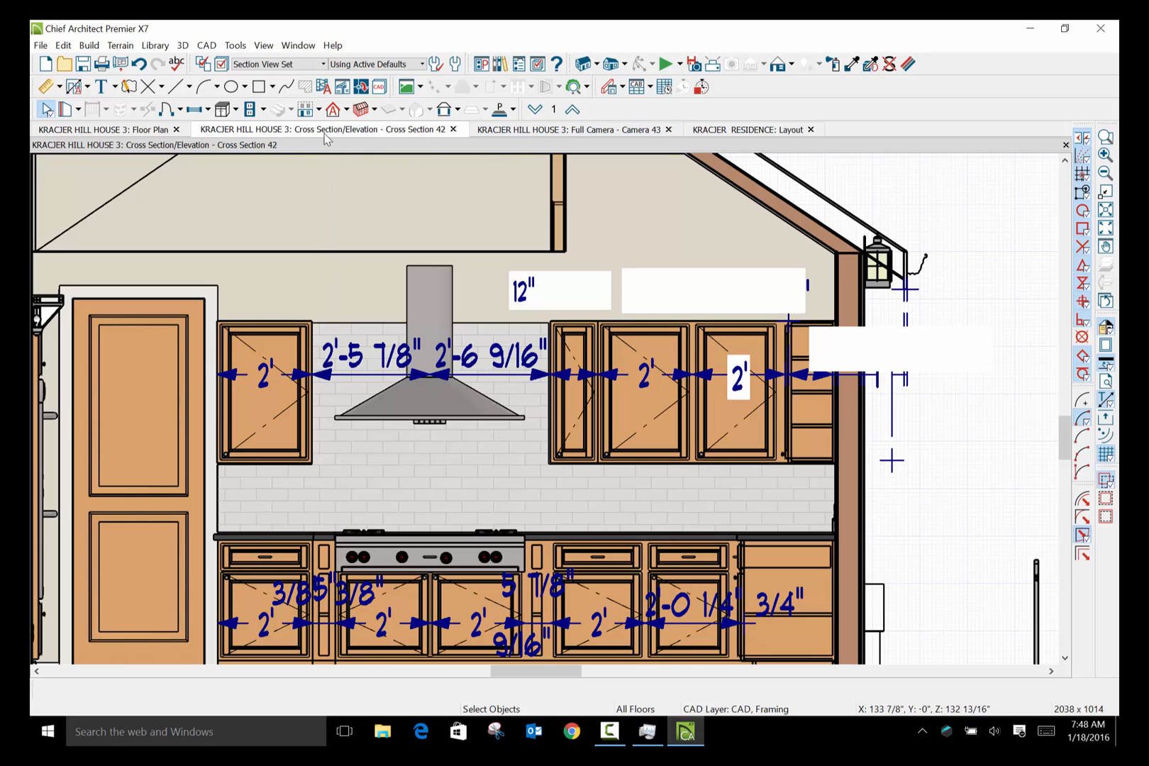
Compare the layout sheet with the tiled cross section, then close Cross Section 42 and update its layout view.
{"action": "left_click", "coordinate": [728, 134]}
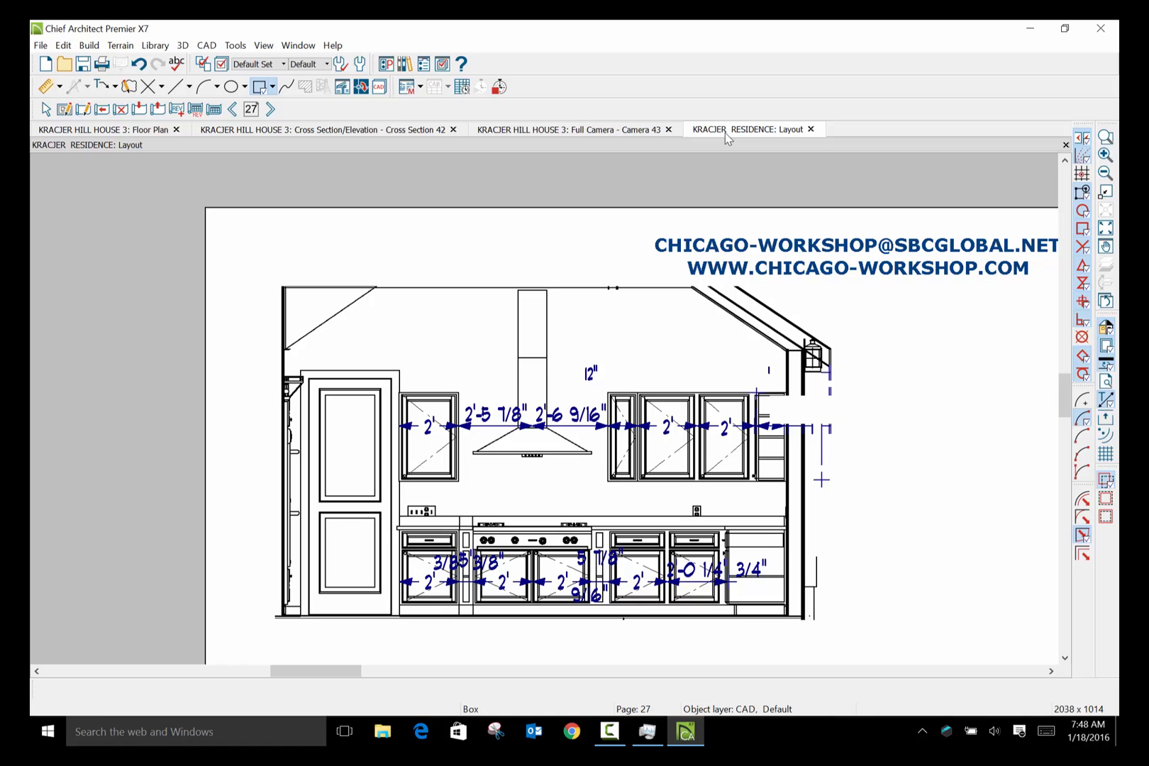
{"action": "left_click", "coordinate": [357, 134]}
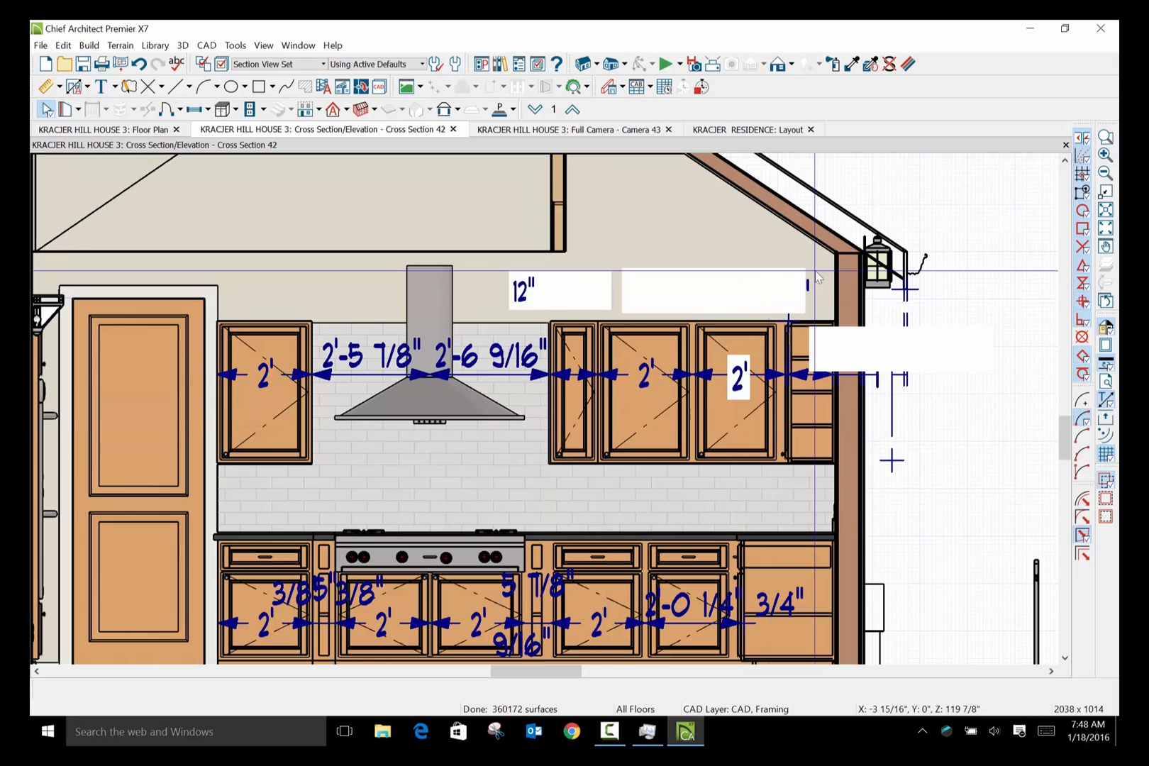
{"action": "left_click", "coordinate": [1065, 144]}
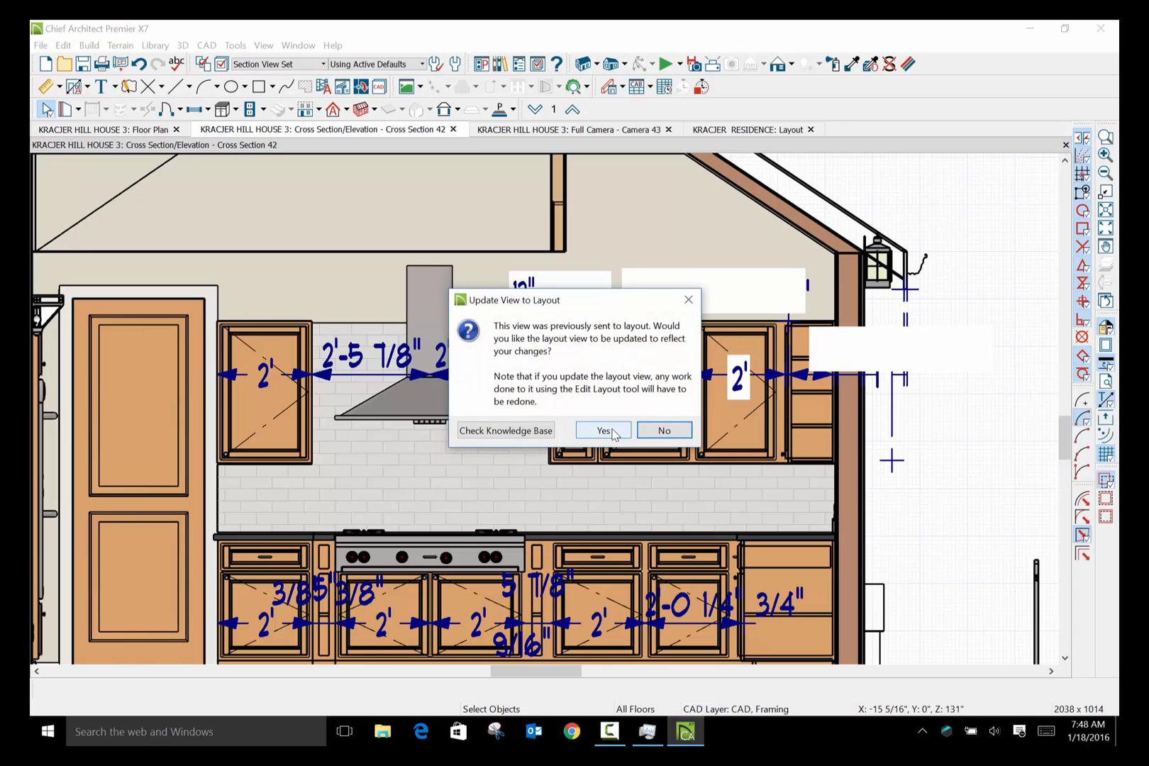
{"action": "left_click", "coordinate": [602, 430]}
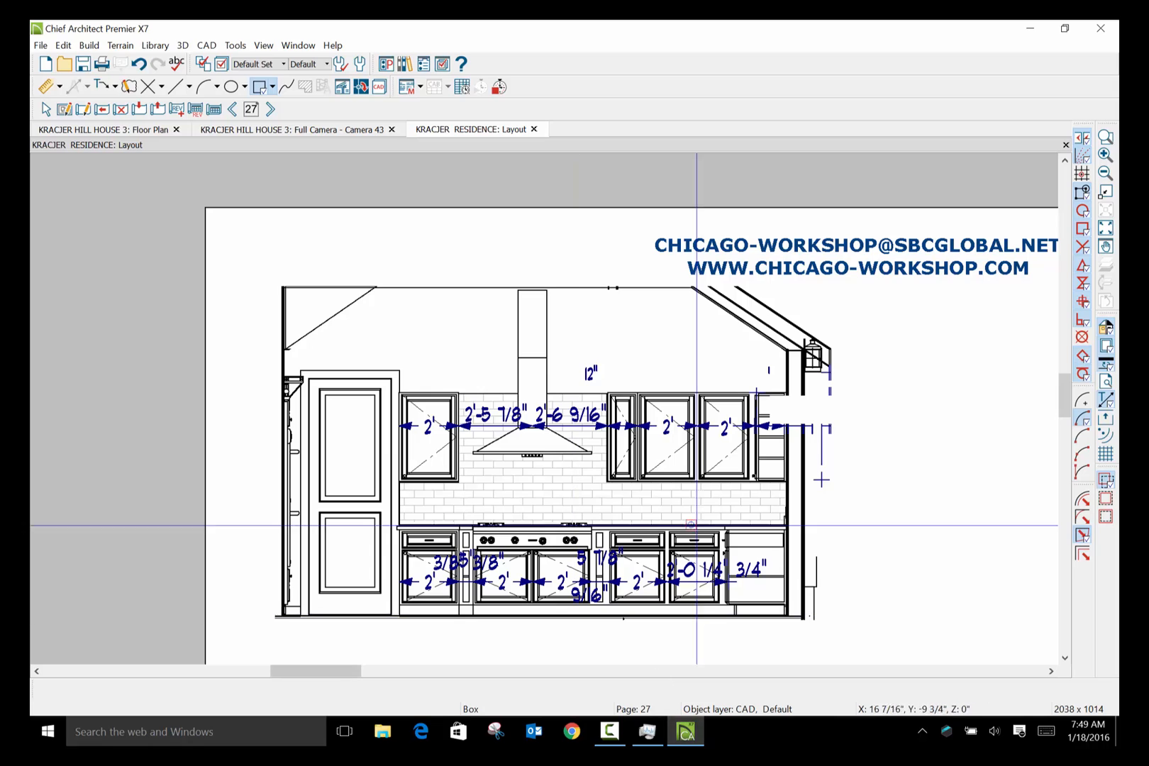
Inspect the updated kitchen elevation and the free space on page 27, then return to the floor plan.
{"action": "scroll", "coordinate": [595, 578], "scroll_direction": "down", "scroll_amount": 1}
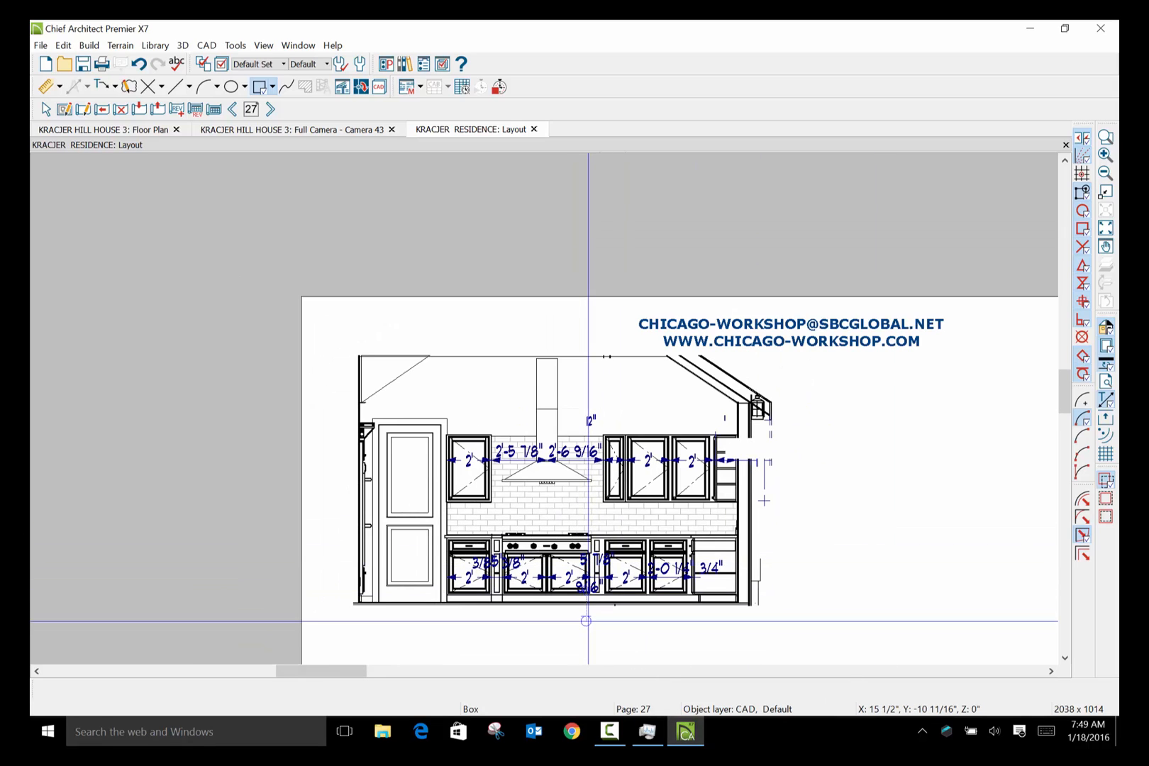
{"action": "scroll", "coordinate": [588, 615], "scroll_direction": "down", "scroll_amount": 1}
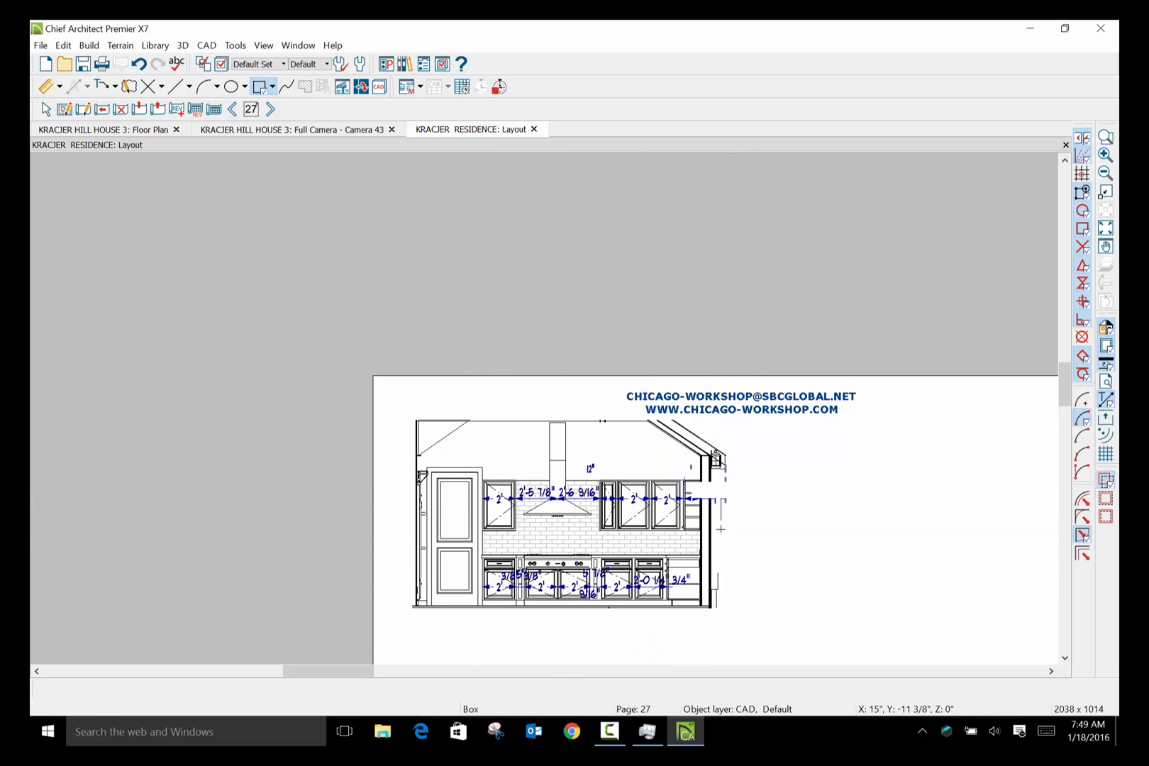
{"action": "scroll", "coordinate": [554, 649], "scroll_direction": "up", "scroll_amount": 1}
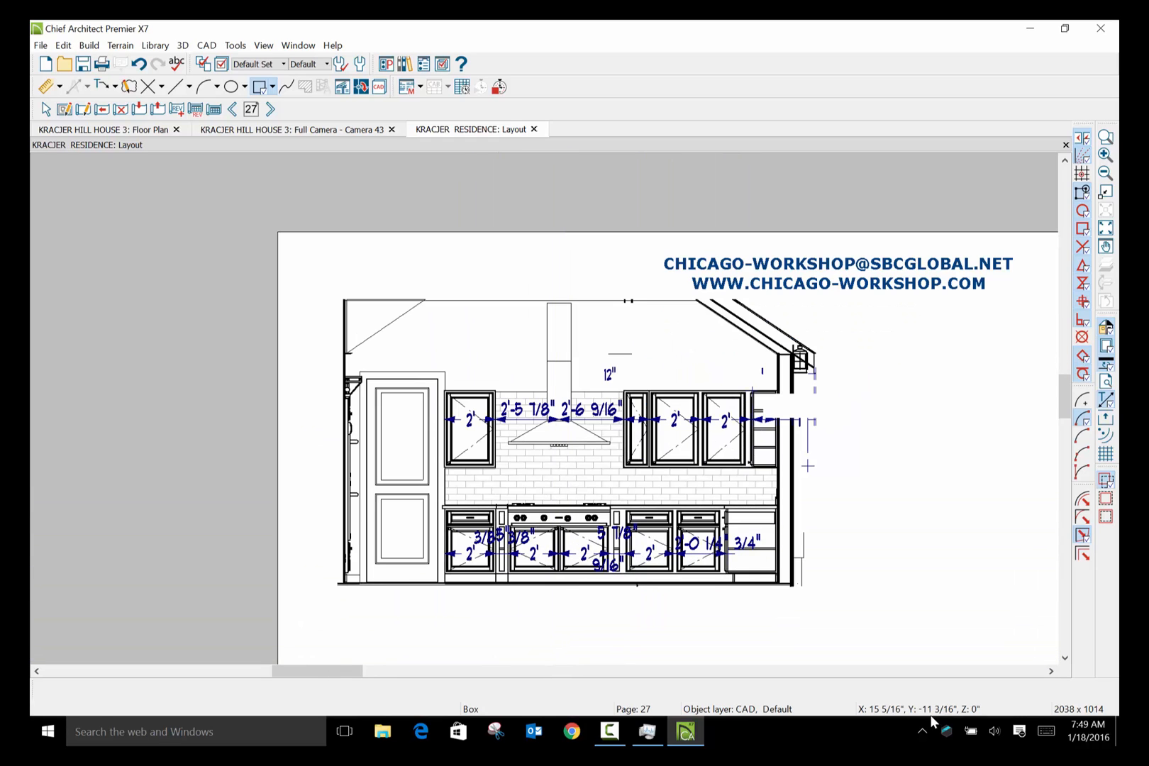
{"action": "left_click", "coordinate": [1051, 671]}
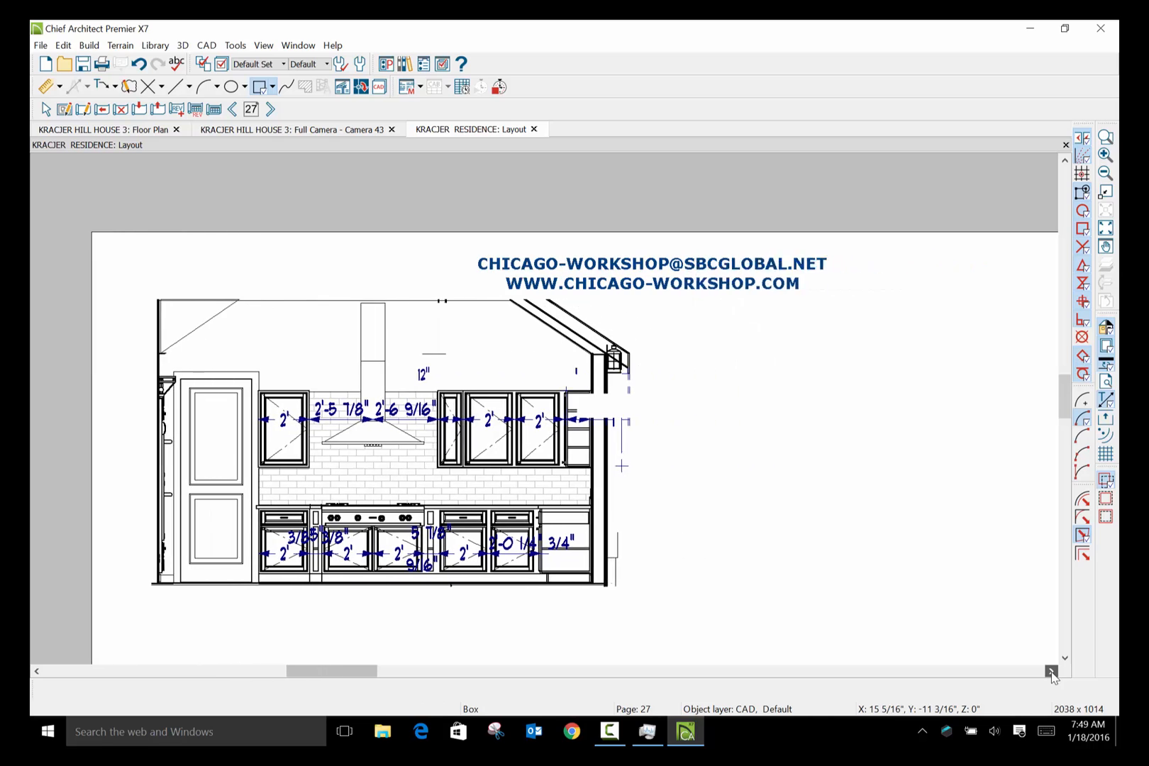
{"action": "left_click", "coordinate": [1051, 671]}
{"action": "scroll", "coordinate": [747, 581], "scroll_direction": "down", "scroll_amount": 2}
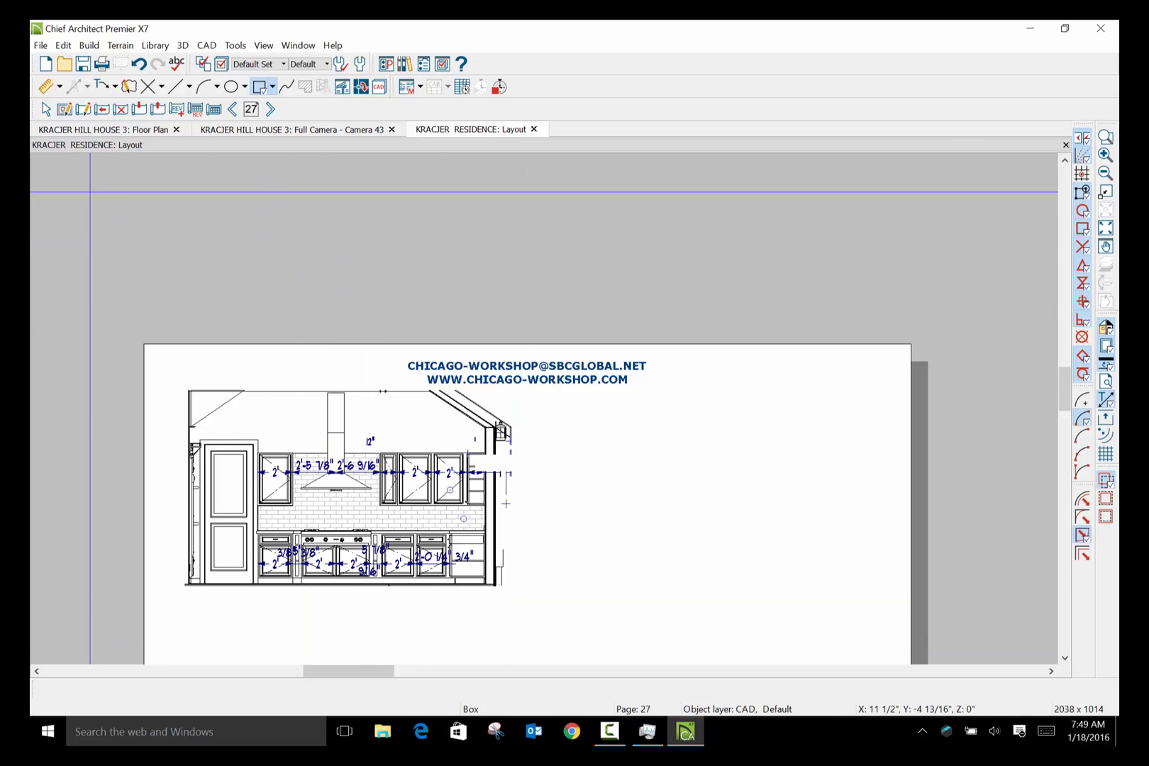
{"action": "left_click", "coordinate": [136, 134]}
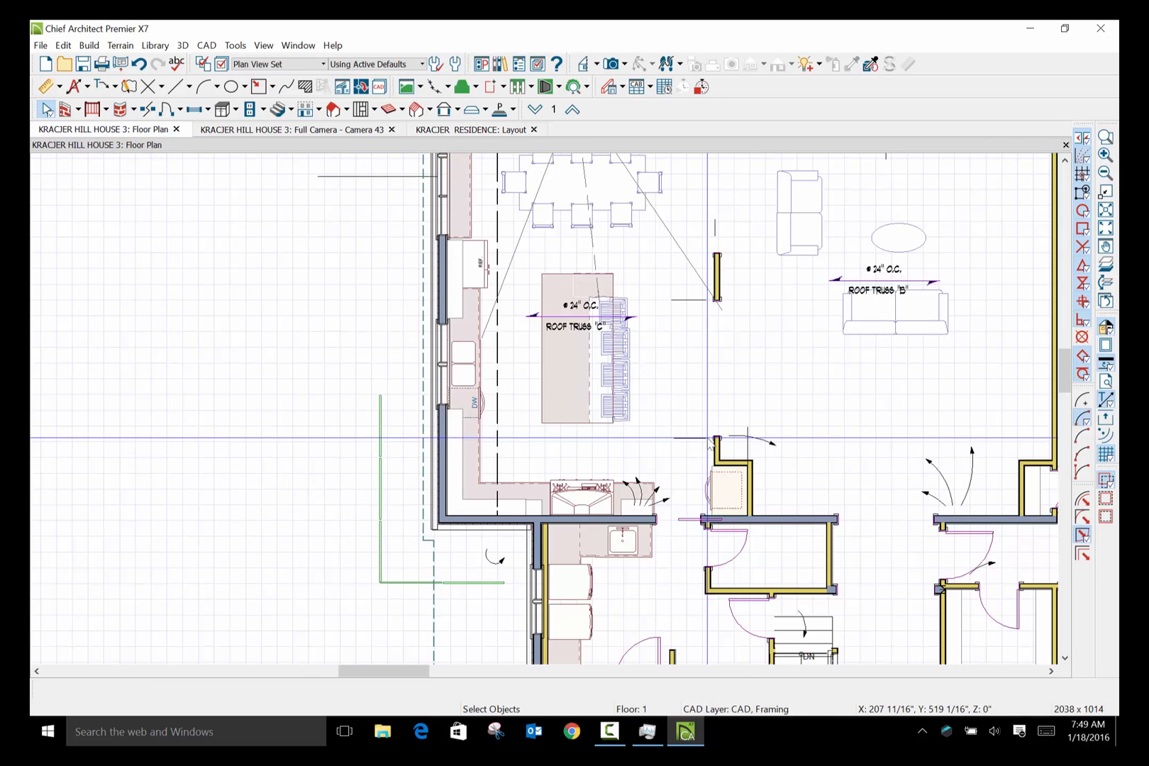
{"action": "scroll", "coordinate": [707, 436], "scroll_direction": "down", "scroll_amount": 1}
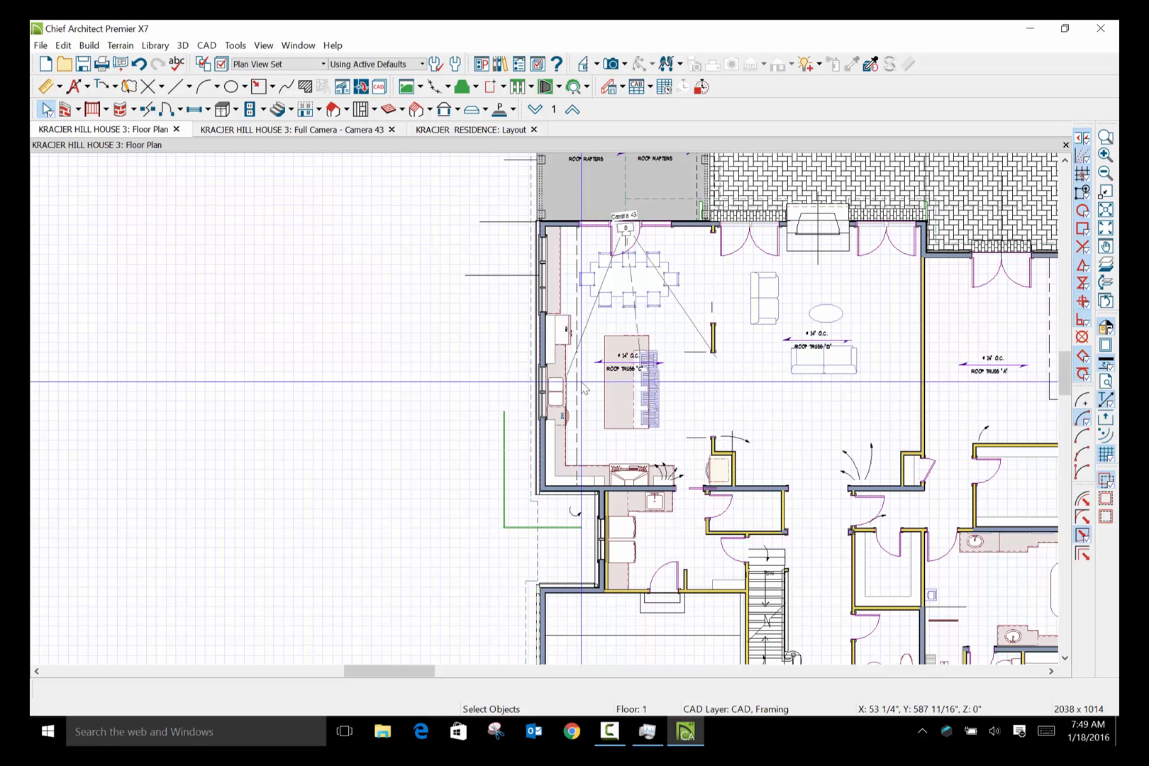
{"action": "left_click", "coordinate": [182, 46]}
{"action": "mouse_move", "coordinate": [200, 65]}
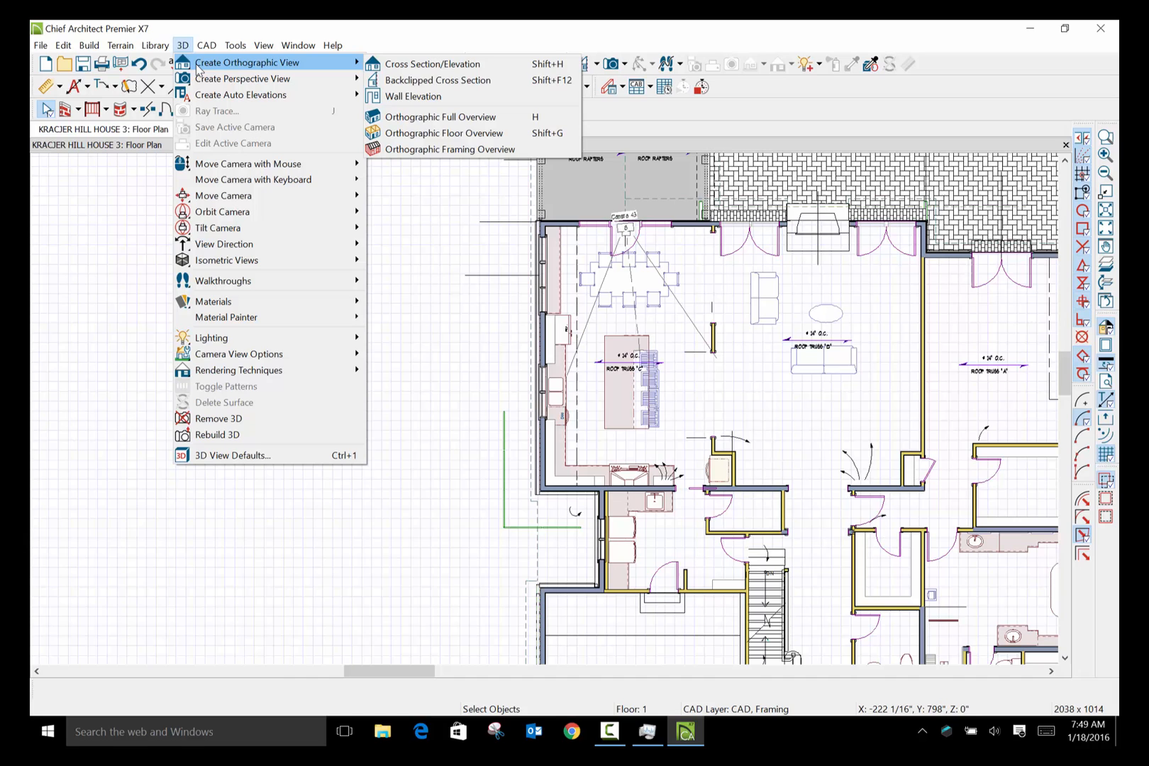
{"action": "left_click", "coordinate": [465, 82]}
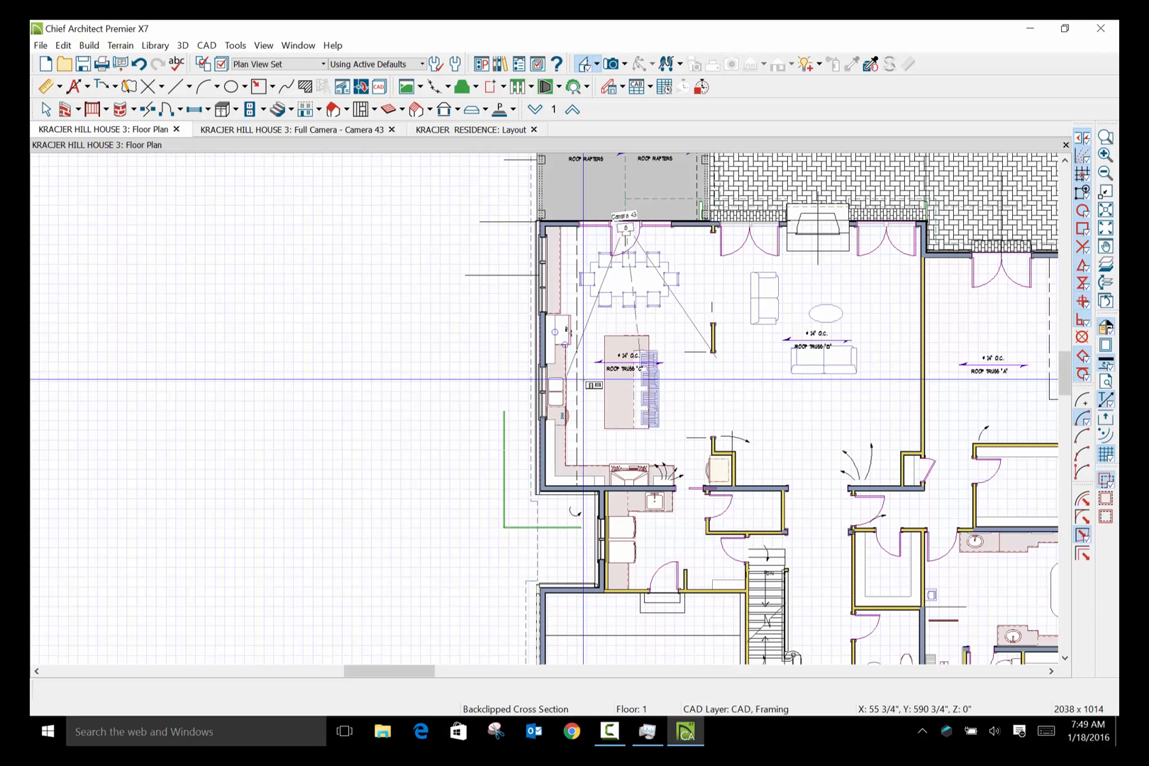
{"action": "left_click", "coordinate": [47, 114]}
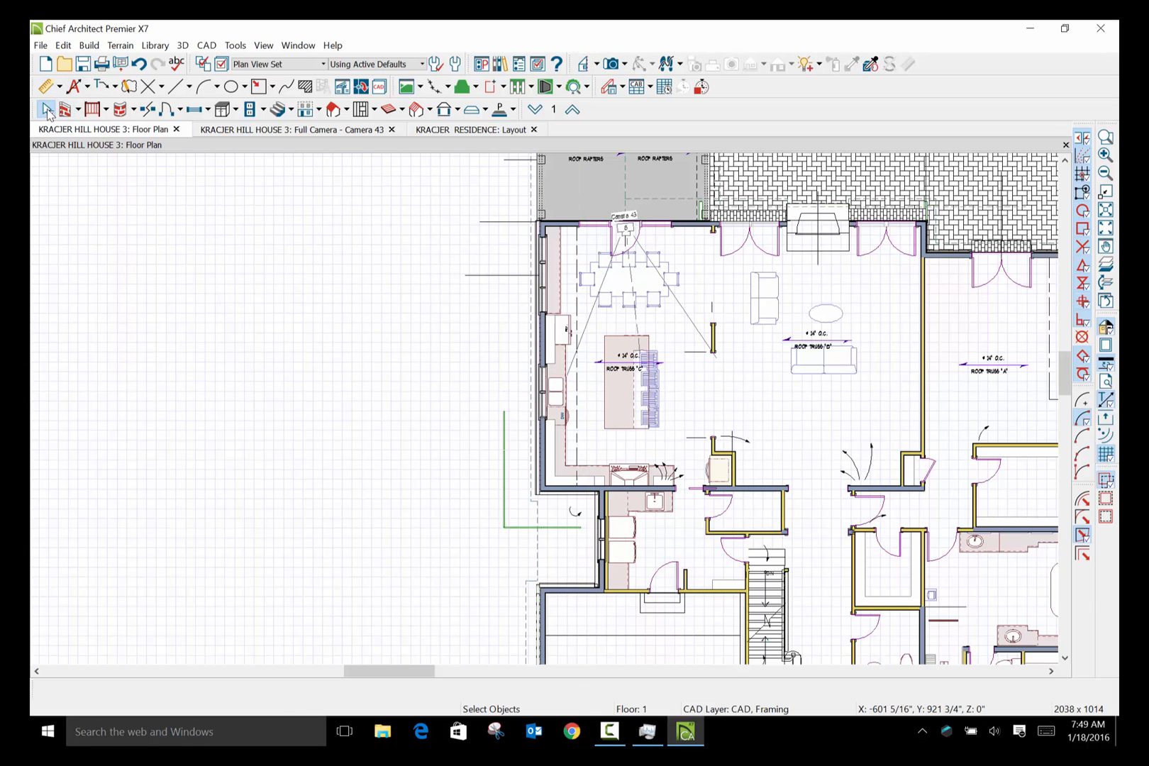
Create a wall elevation from the floor plan facing the kitchen's sink and refrigerator wall.
{"action": "left_click", "coordinate": [183, 45]}
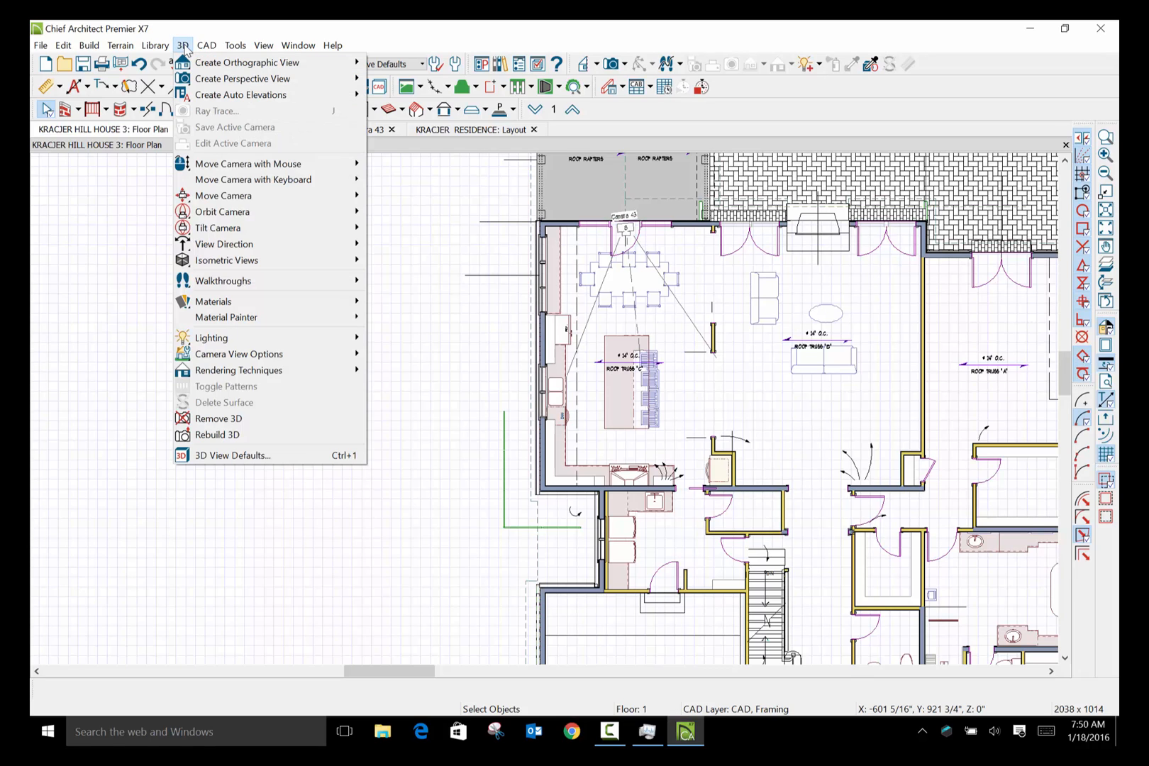
{"action": "mouse_move", "coordinate": [182, 45]}
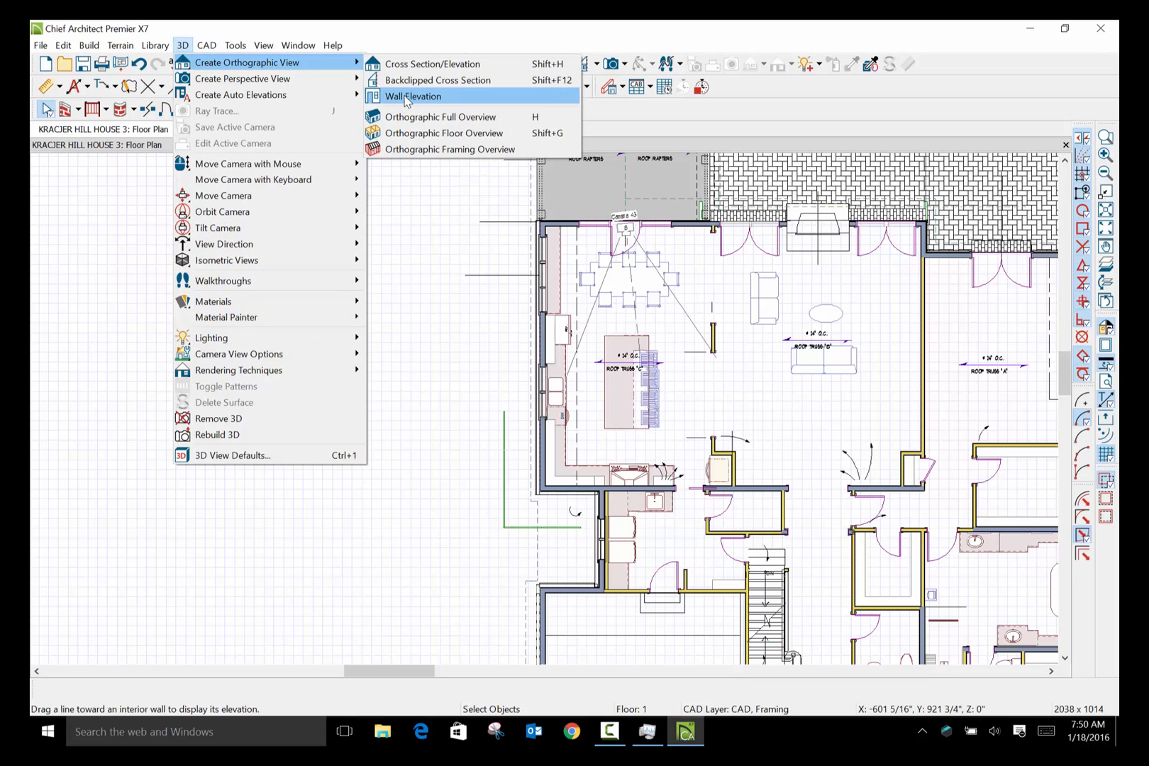
{"action": "left_click", "coordinate": [411, 96]}
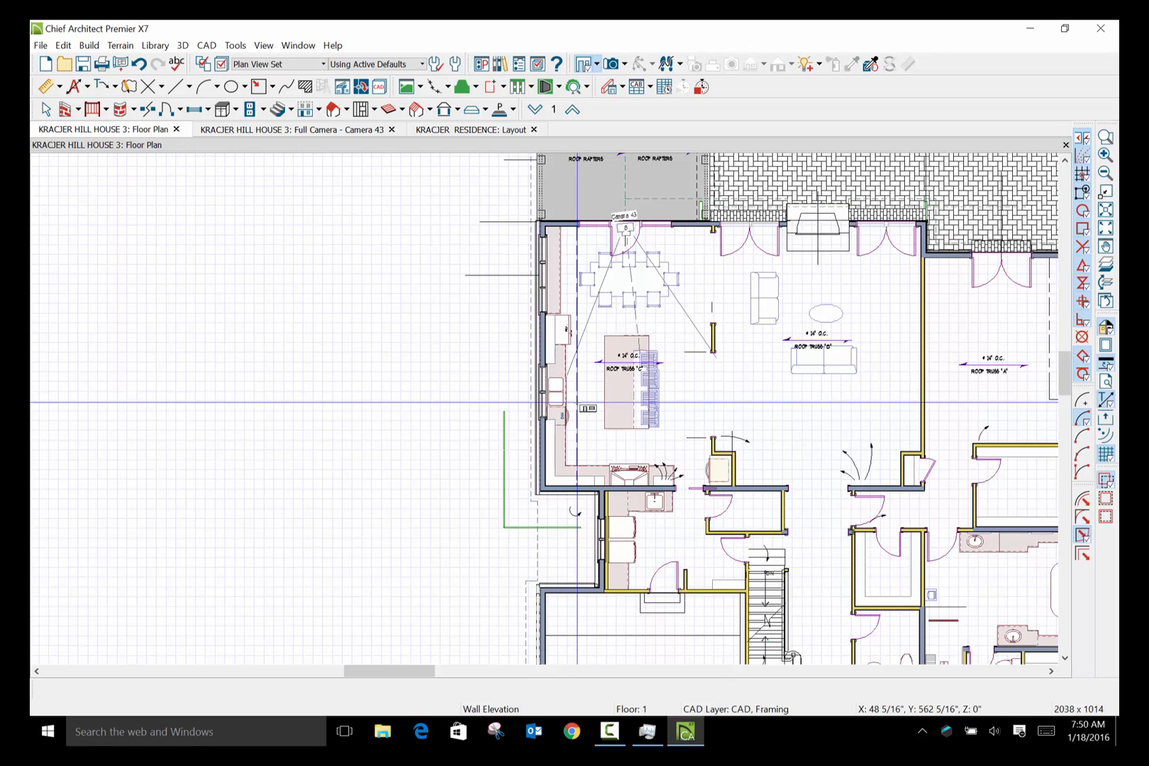
{"action": "left_click_drag", "start_coordinate": [576, 402], "coordinate": [569, 402]}
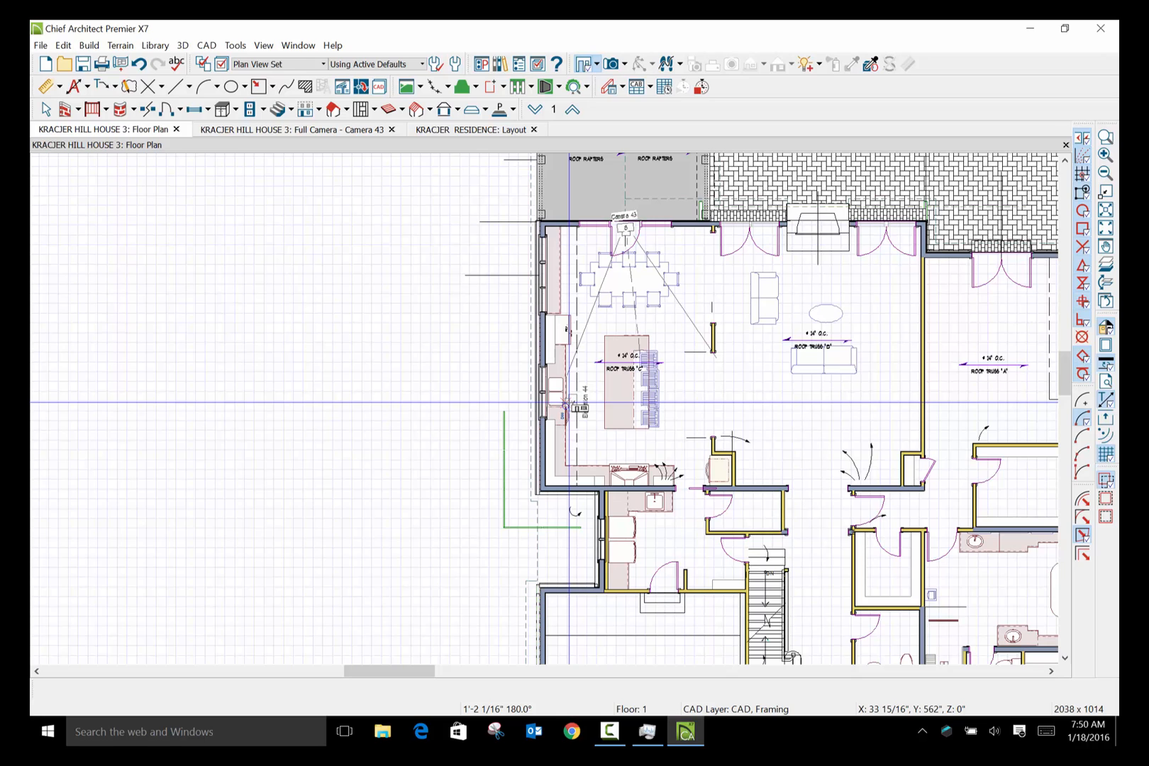
{"action": "left_click_drag", "start_coordinate": [569, 402], "coordinate": [567, 402]}
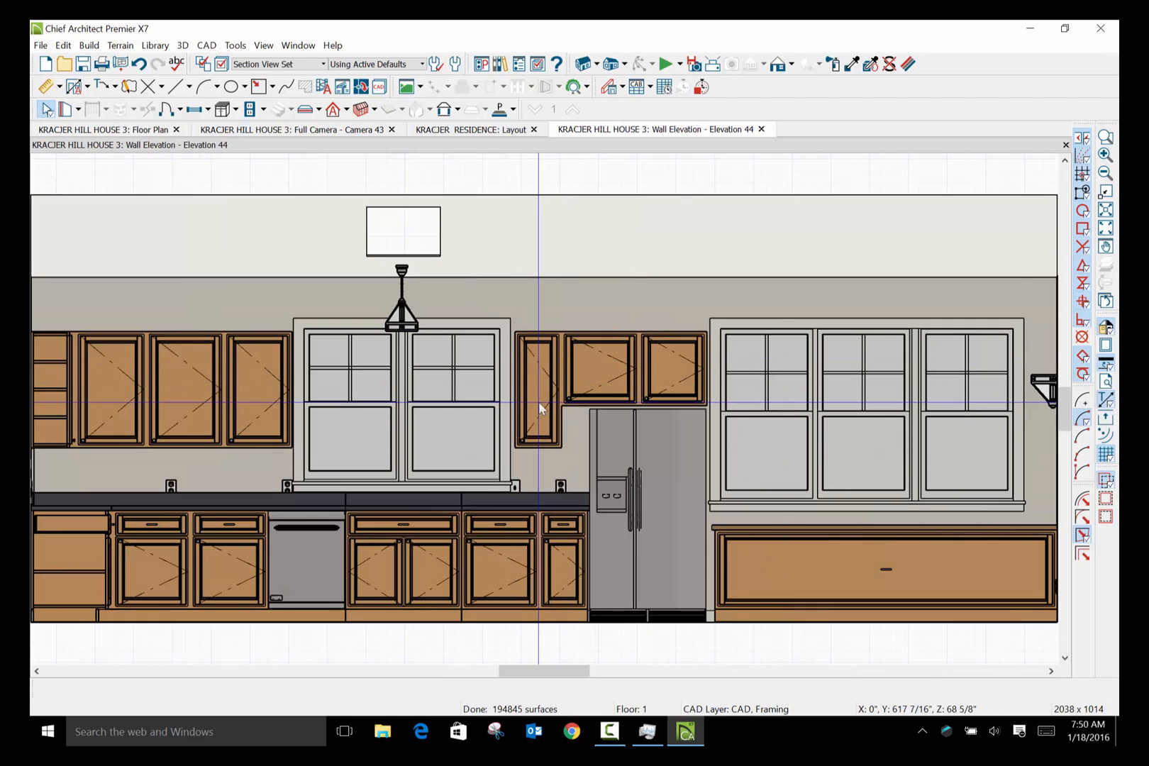
{"action": "scroll", "coordinate": [533, 394], "scroll_direction": "down", "scroll_amount": 3}
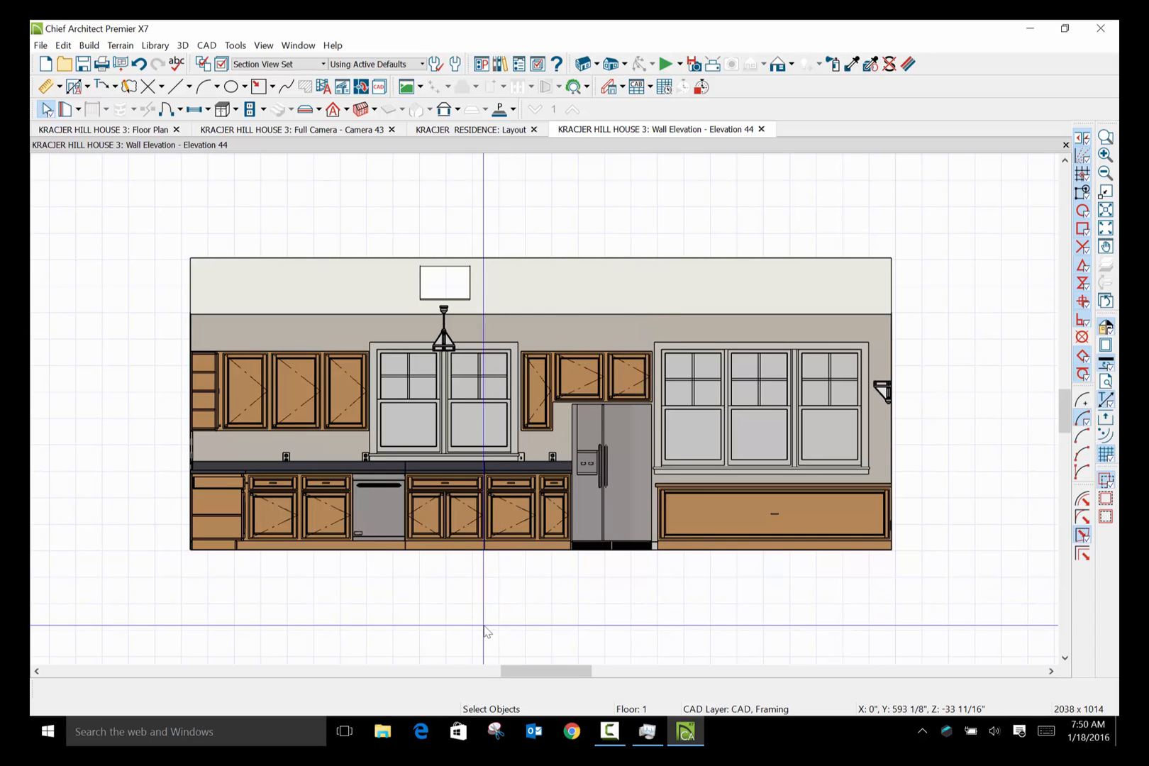
{"action": "scroll", "coordinate": [484, 629], "scroll_direction": "up", "scroll_amount": 1}
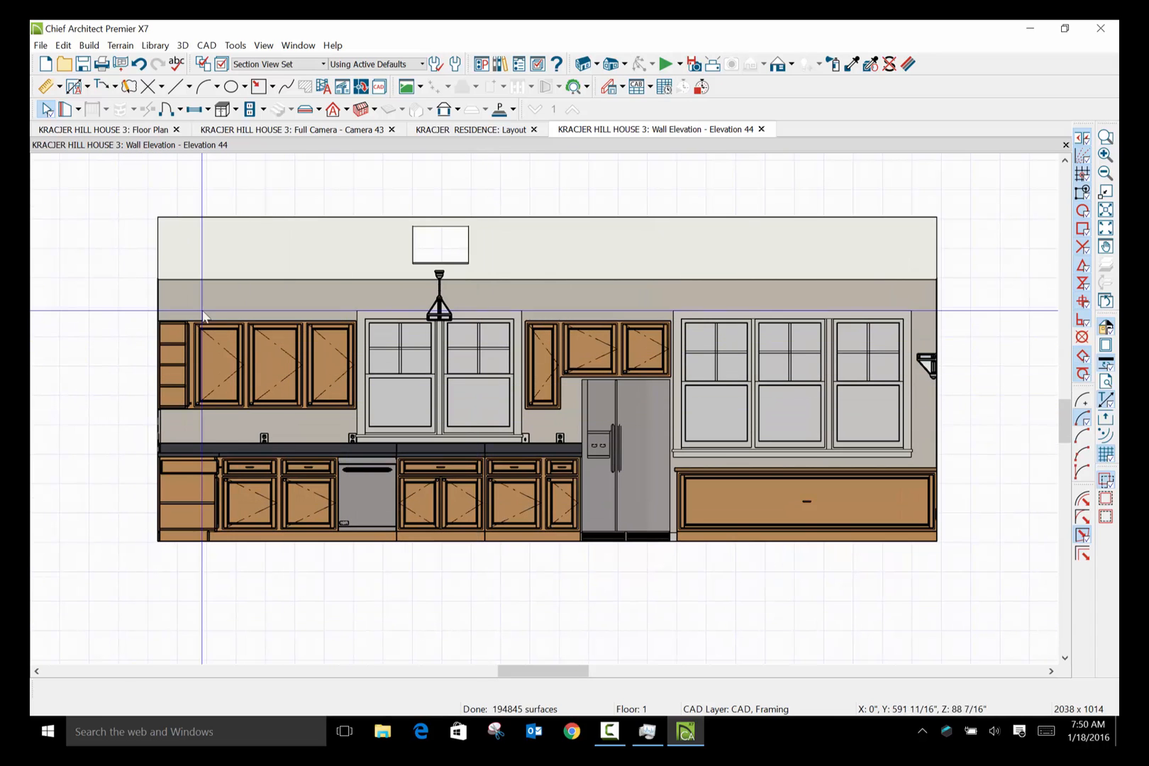
{"action": "mouse_move", "coordinate": [609, 731]}
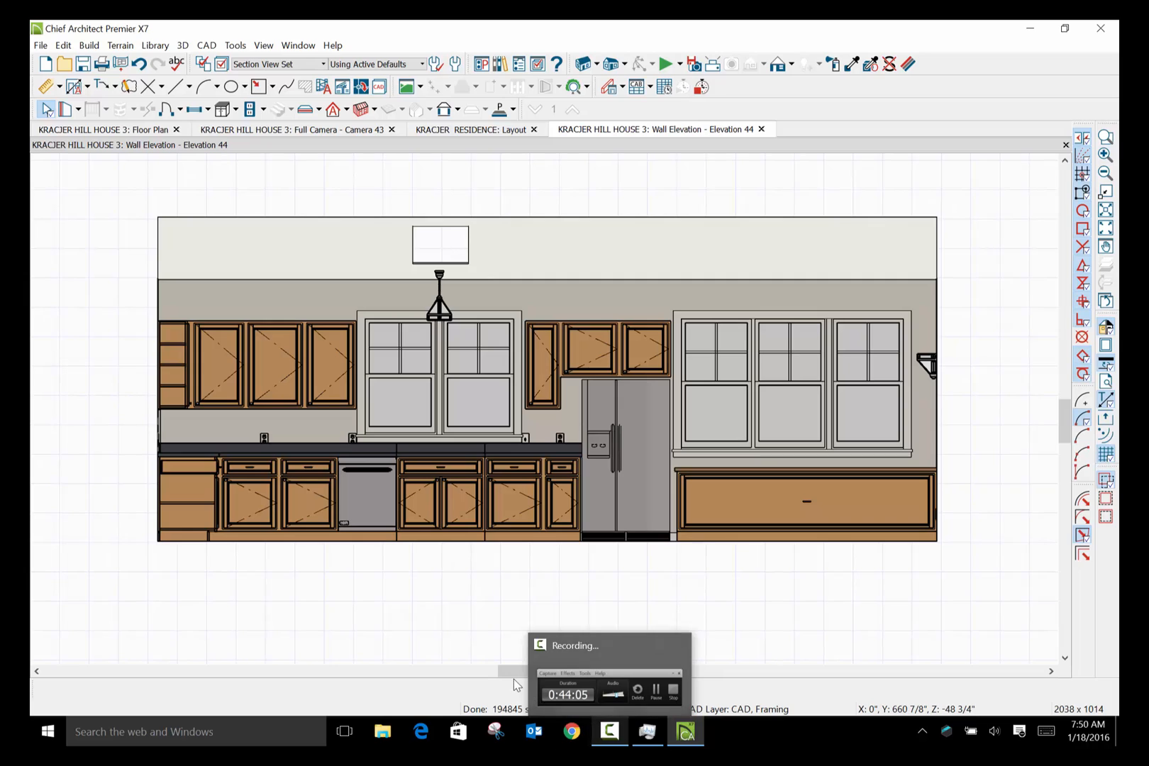
{"action": "mouse_move", "coordinate": [617, 667]}
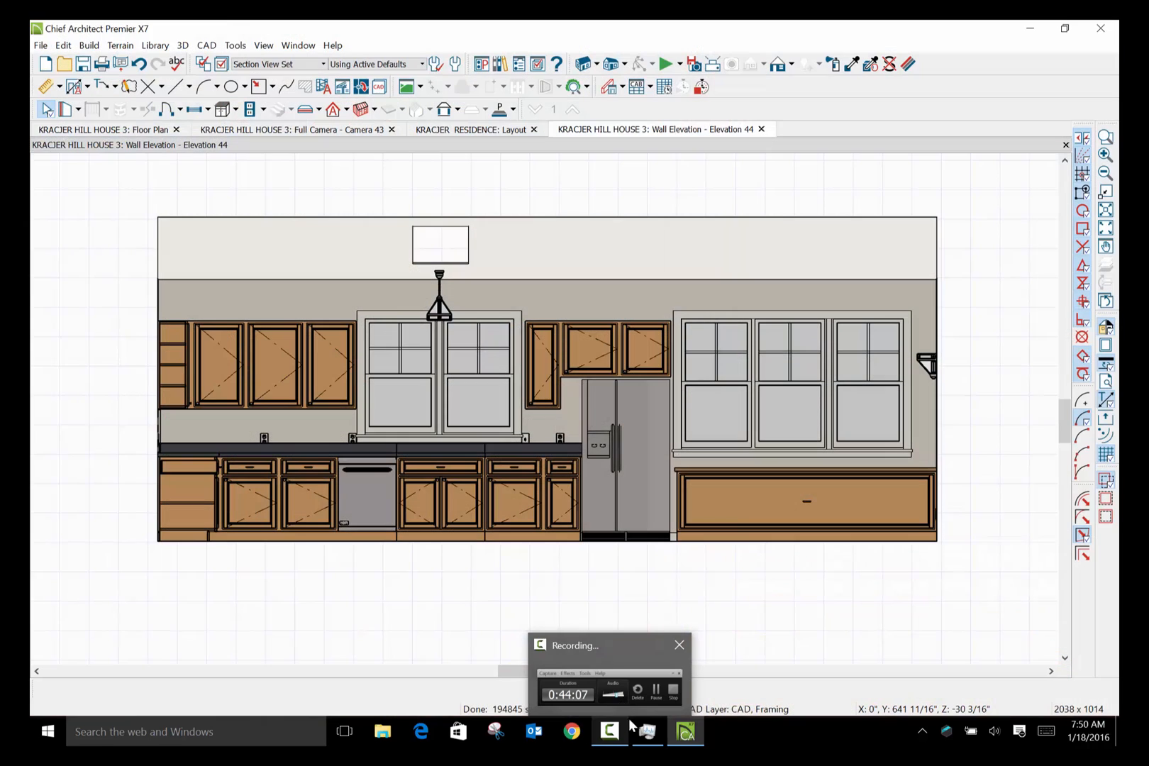
{"action": "mouse_move", "coordinate": [691, 736]}
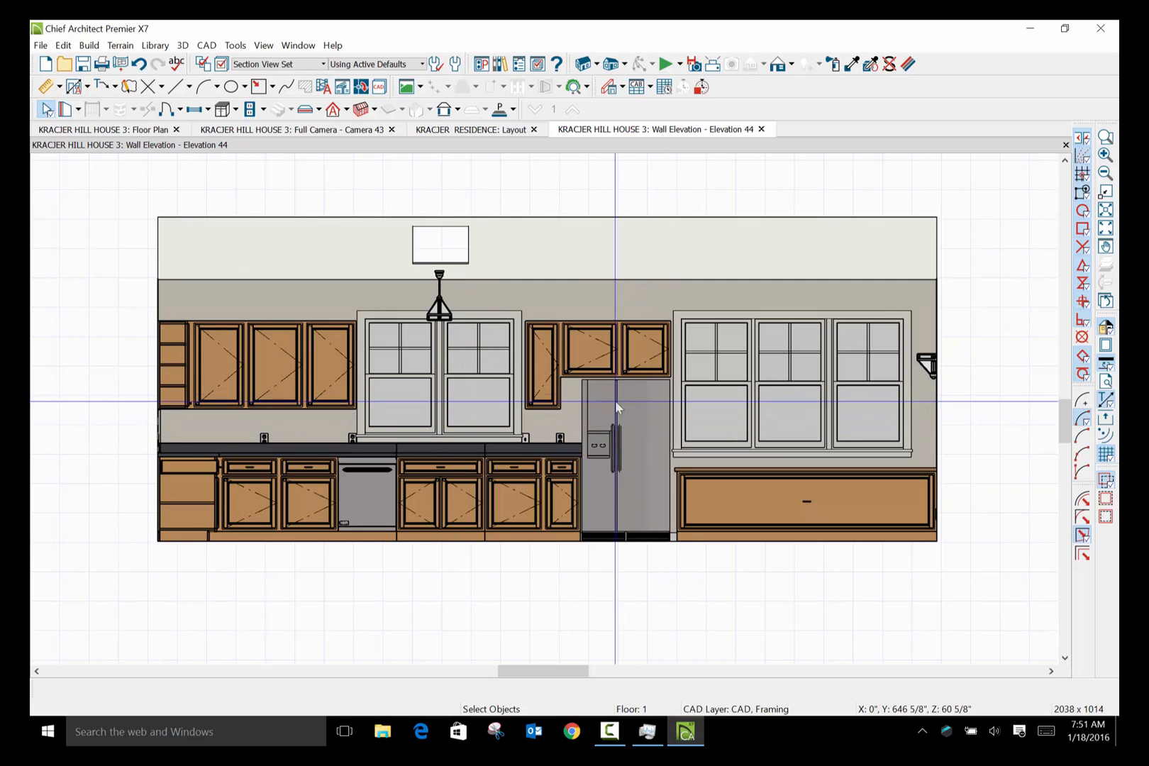
Narrow the left wall cabinet above the refrigerator to the refrigerator's left edge, and delete that cabinet.
{"action": "left_click", "coordinate": [608, 343]}
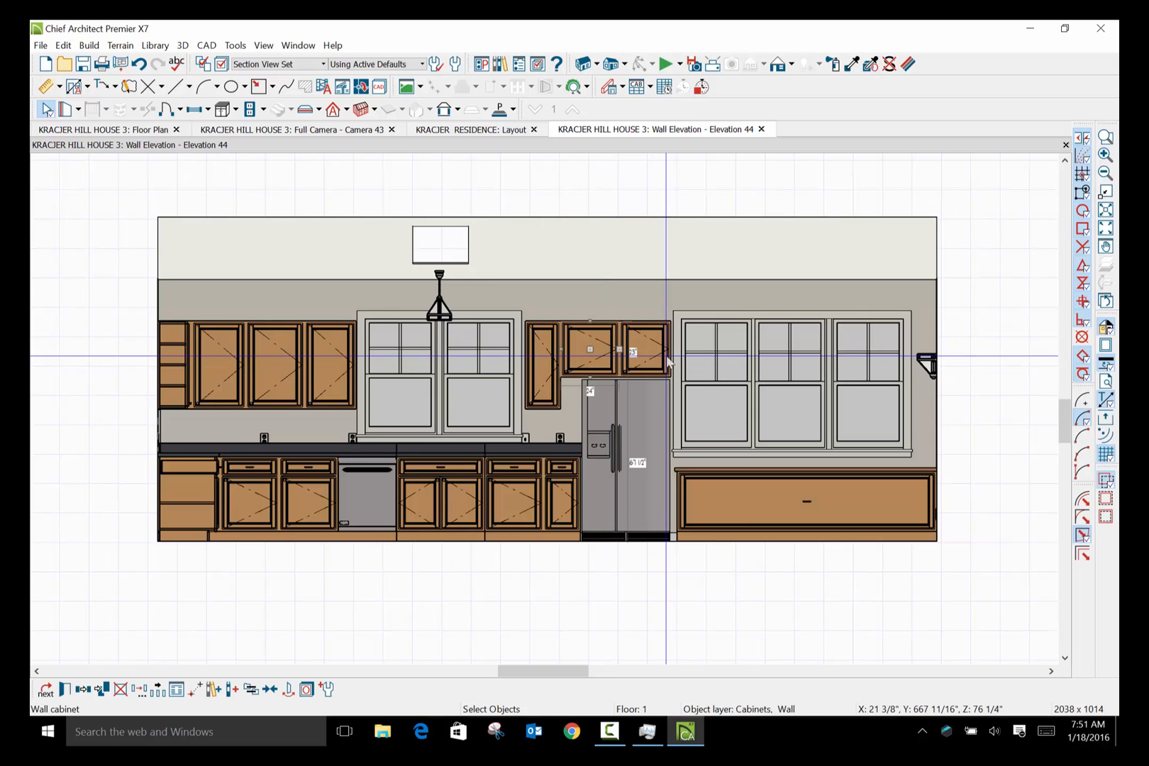
{"action": "scroll", "coordinate": [617, 361], "scroll_direction": "up", "scroll_amount": 2}
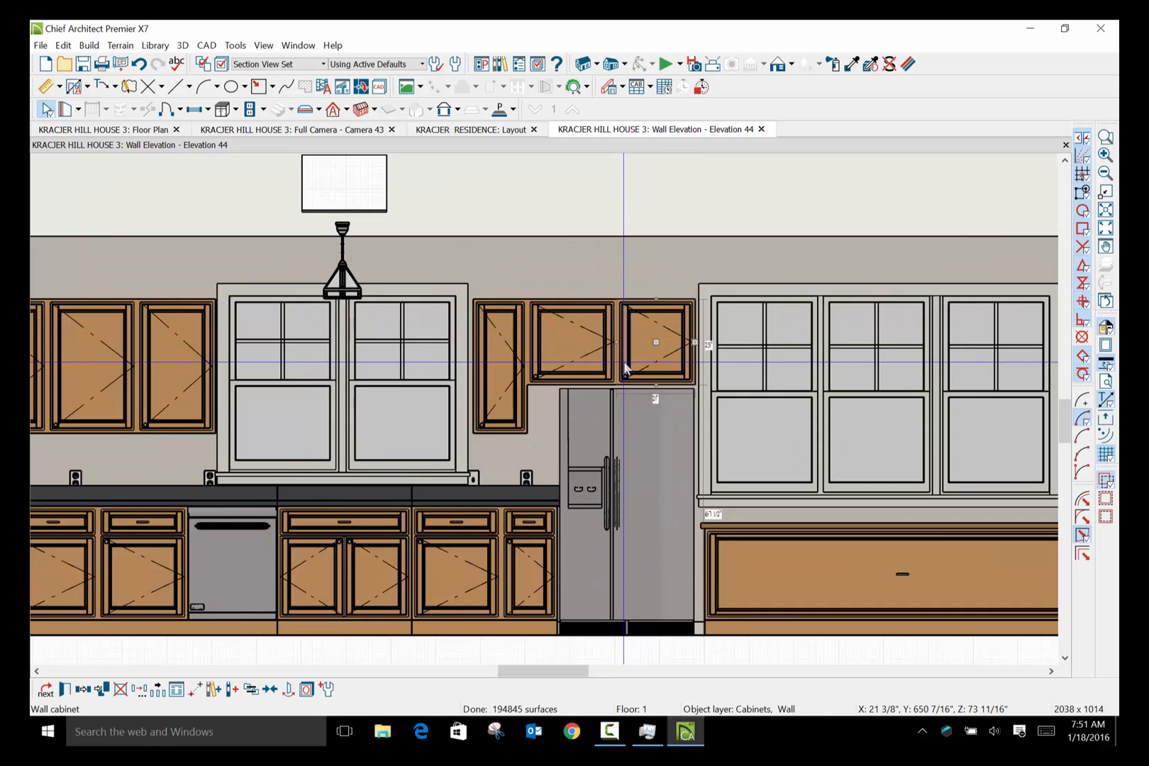
{"action": "scroll", "coordinate": [624, 365], "scroll_direction": "up", "scroll_amount": 1}
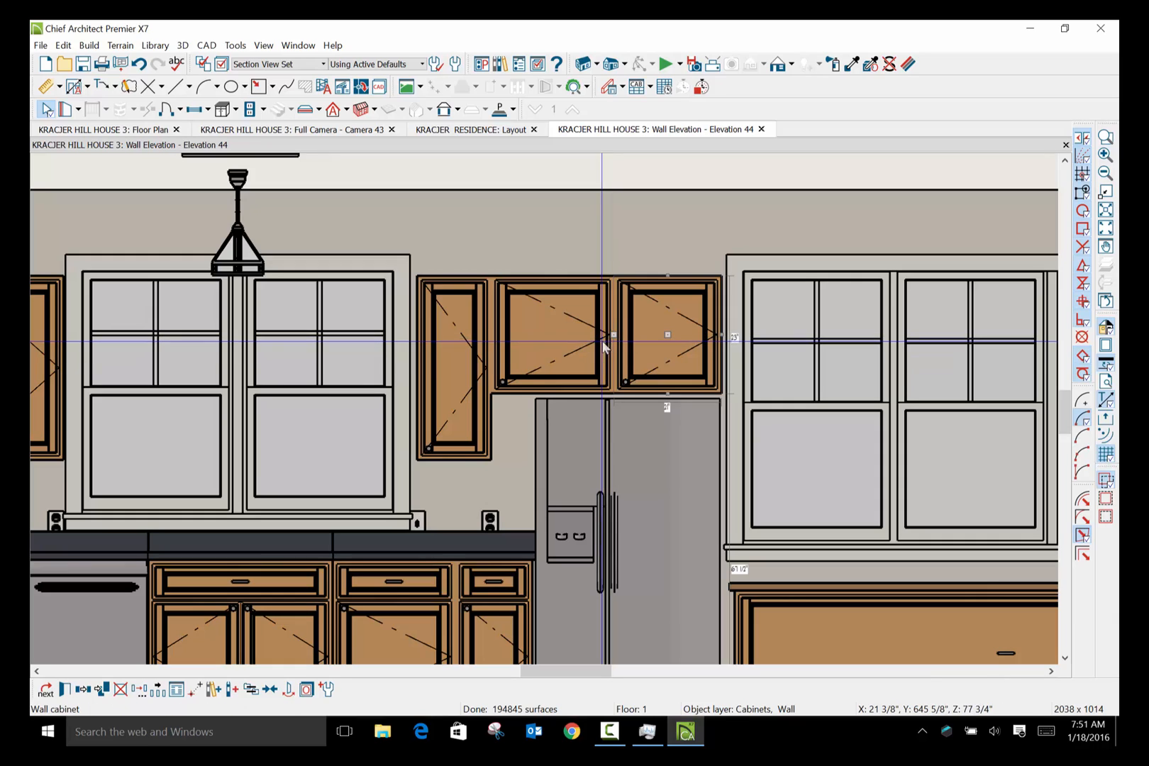
{"action": "left_click", "coordinate": [572, 339]}
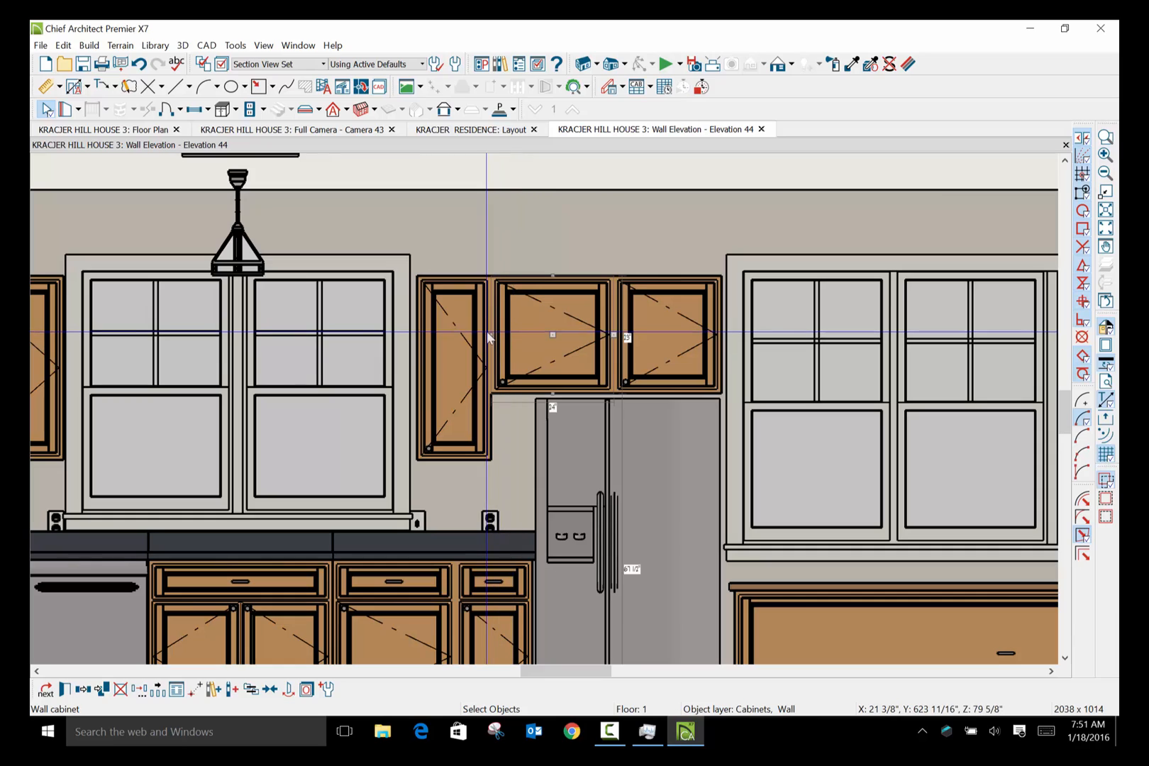
{"action": "left_click_drag", "start_coordinate": [488, 334], "coordinate": [537, 336]}
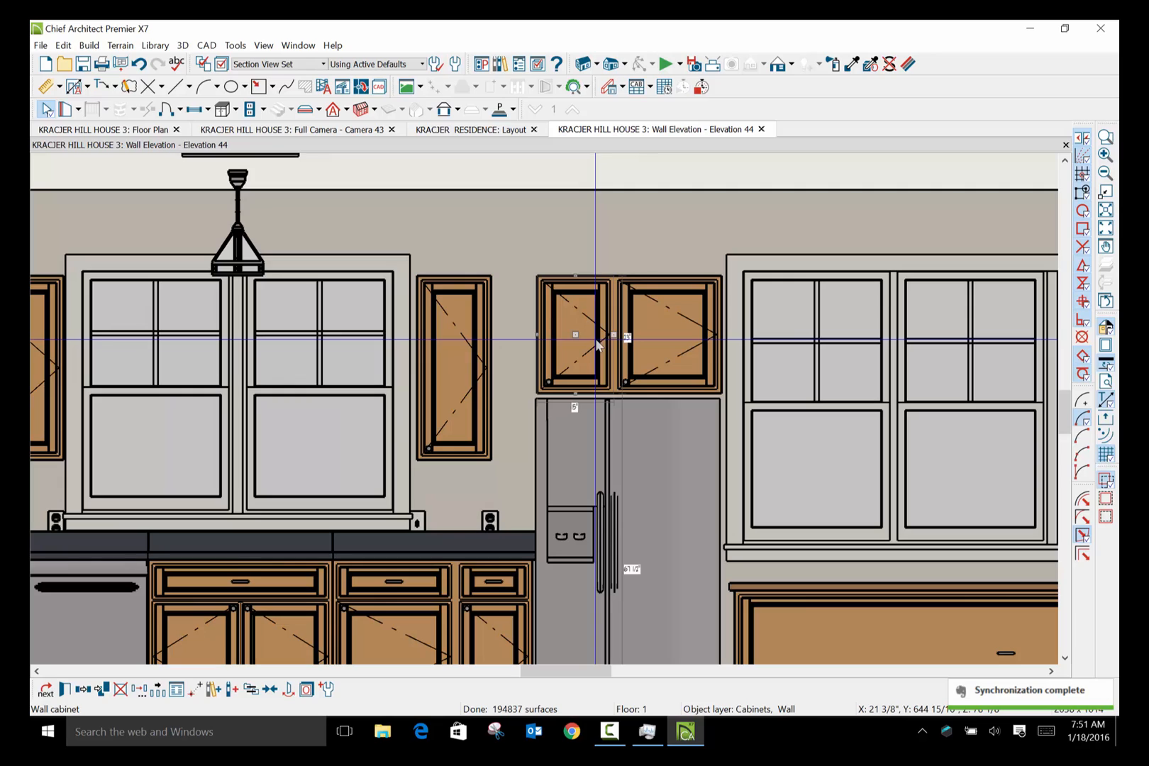
{"action": "key", "text": "Delete"}
Widen the remaining cabinet above the refrigerator to the refrigerator's full width, and extend the tall wall cabinet beside it toward it.
{"action": "left_click", "coordinate": [631, 334]}
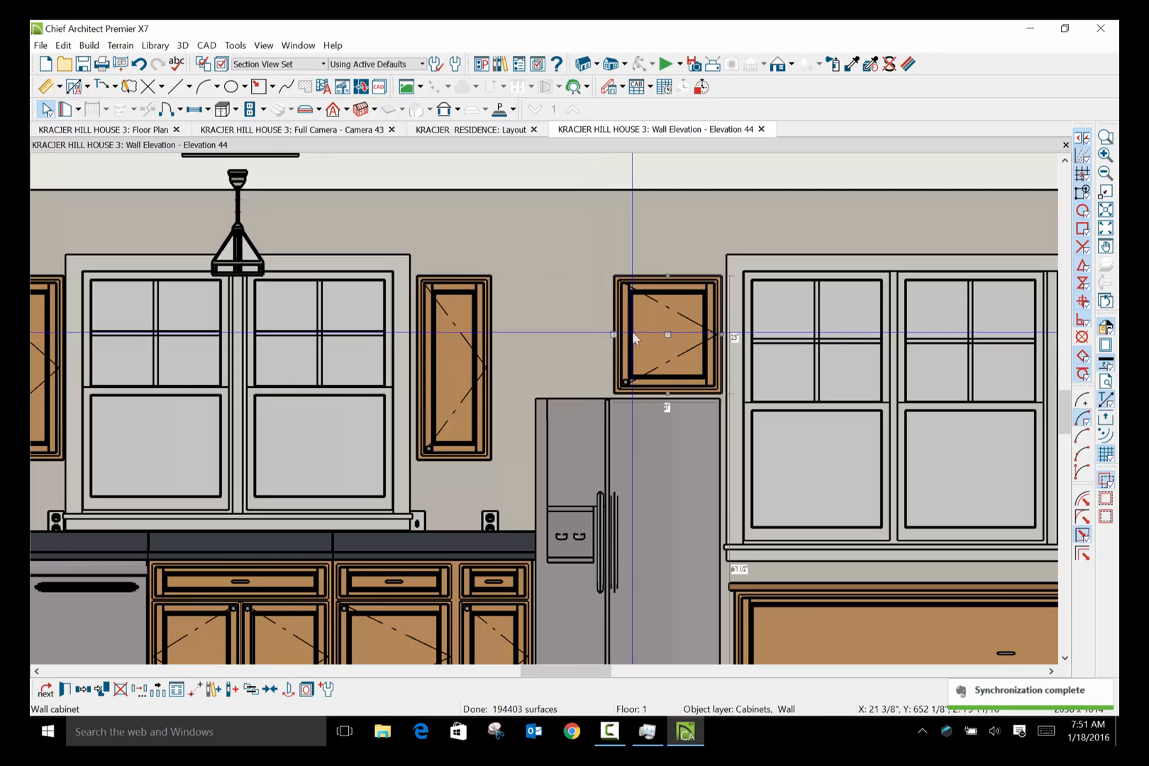
{"action": "left_click_drag", "start_coordinate": [611, 339], "coordinate": [536, 339]}
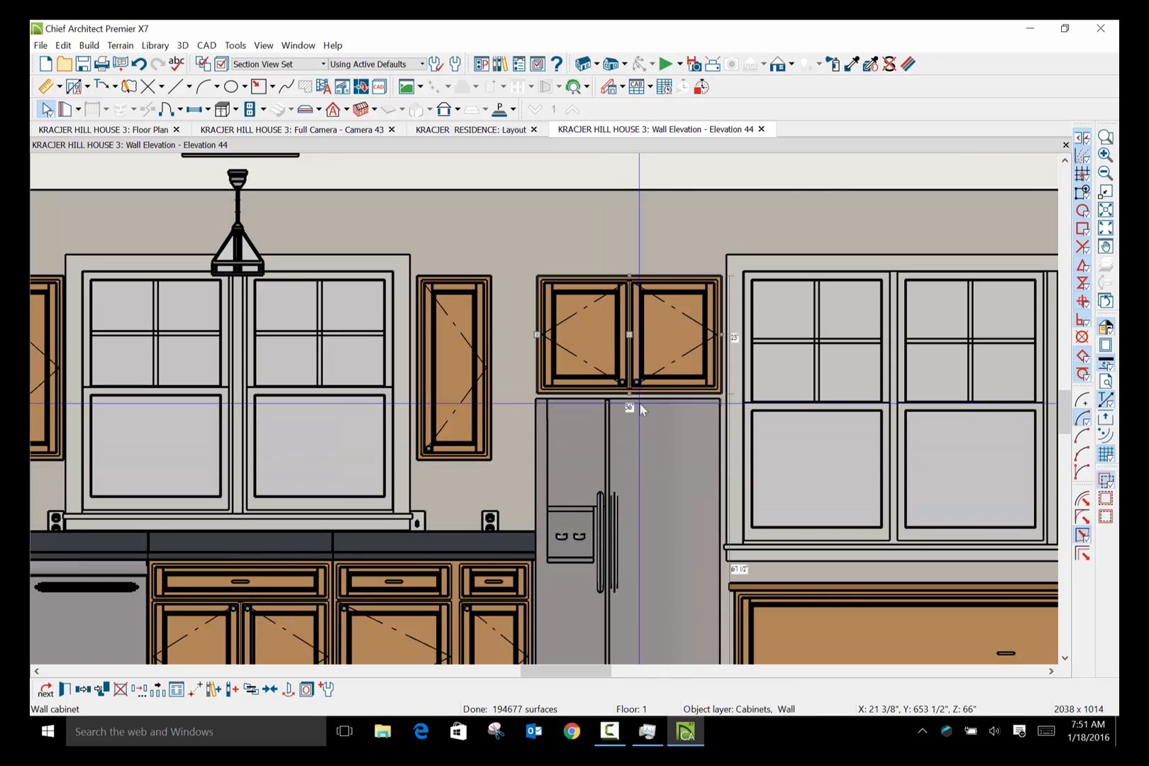
{"action": "left_click", "coordinate": [469, 383]}
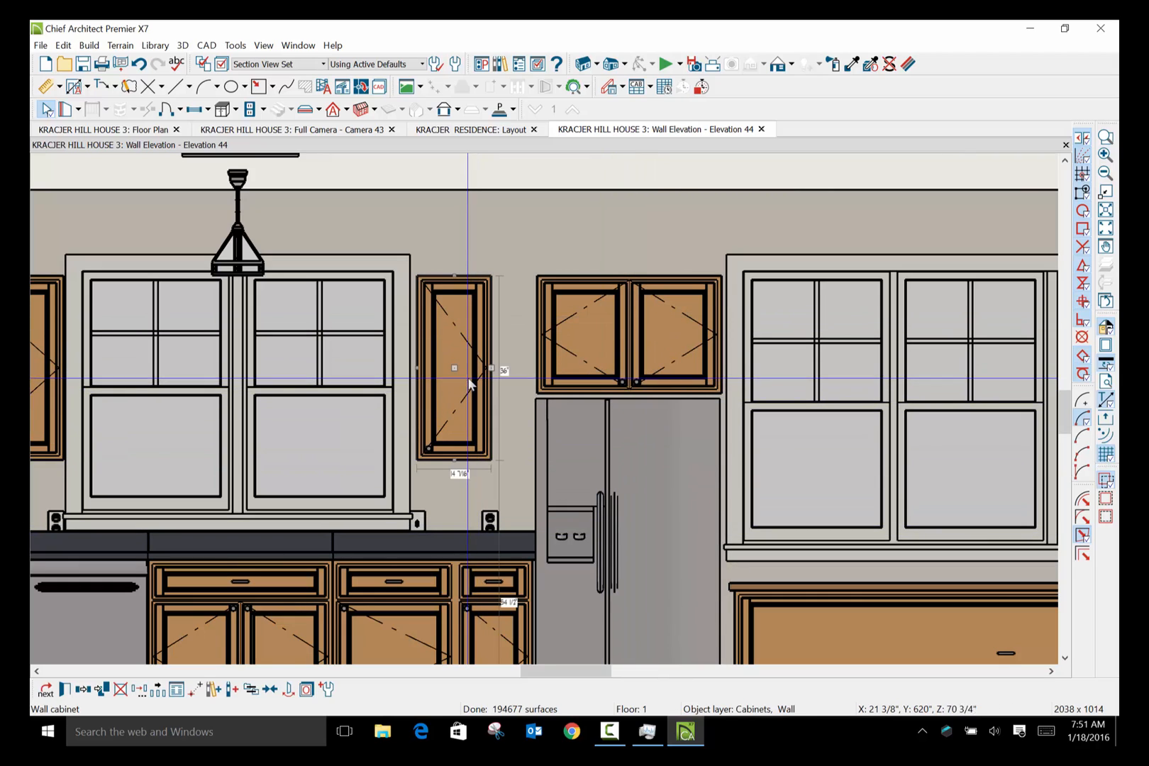
{"action": "left_click_drag", "start_coordinate": [492, 367], "coordinate": [527, 365]}
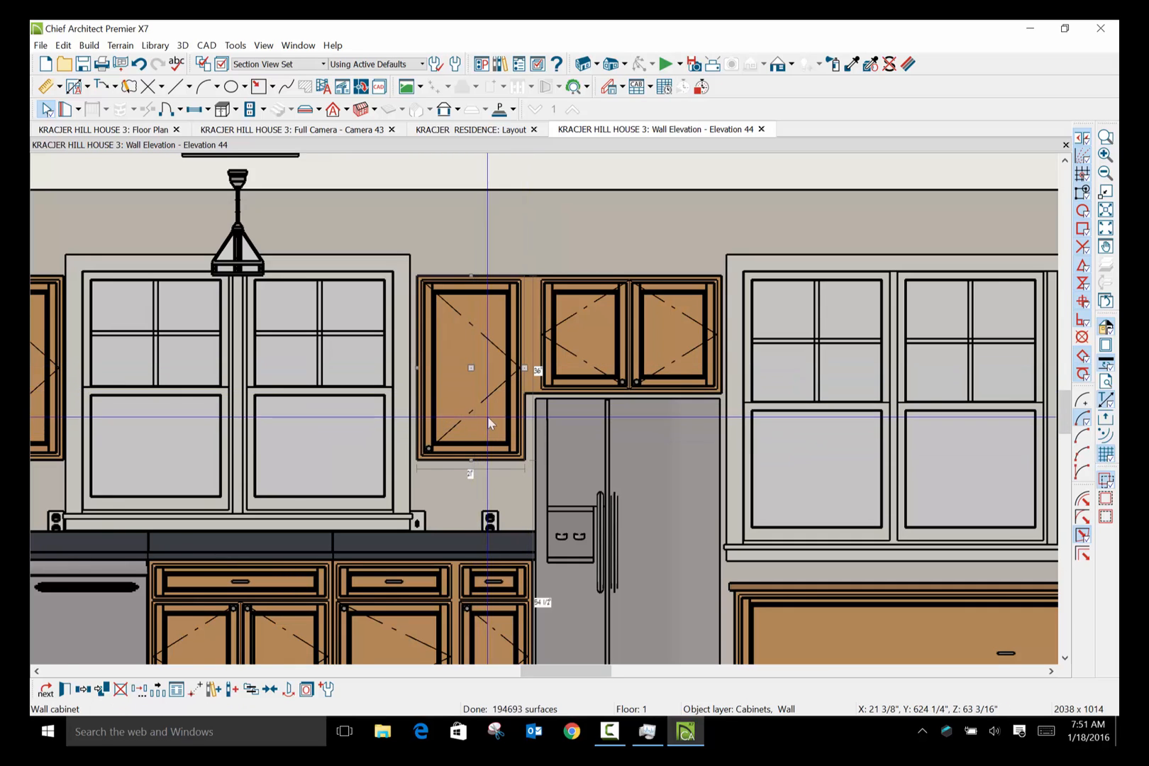
{"action": "scroll", "coordinate": [488, 423], "scroll_direction": "down", "scroll_amount": 5}
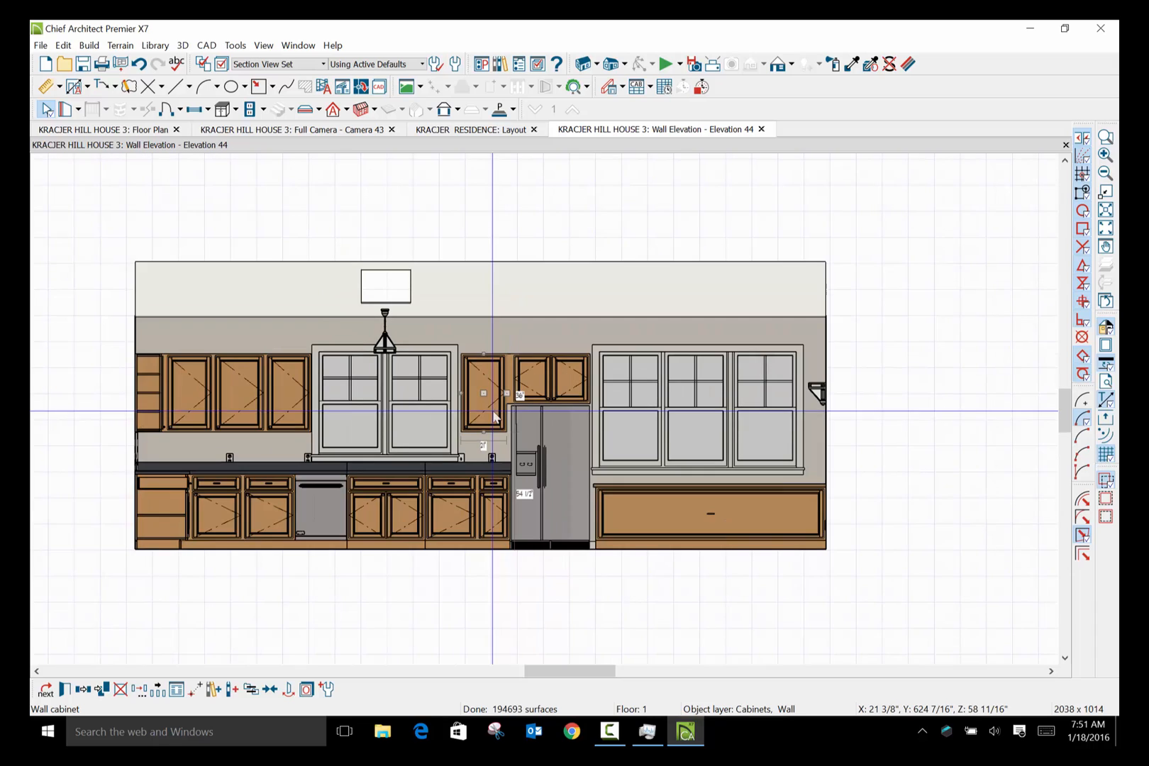
{"action": "scroll", "coordinate": [494, 417], "scroll_direction": "up", "scroll_amount": 5}
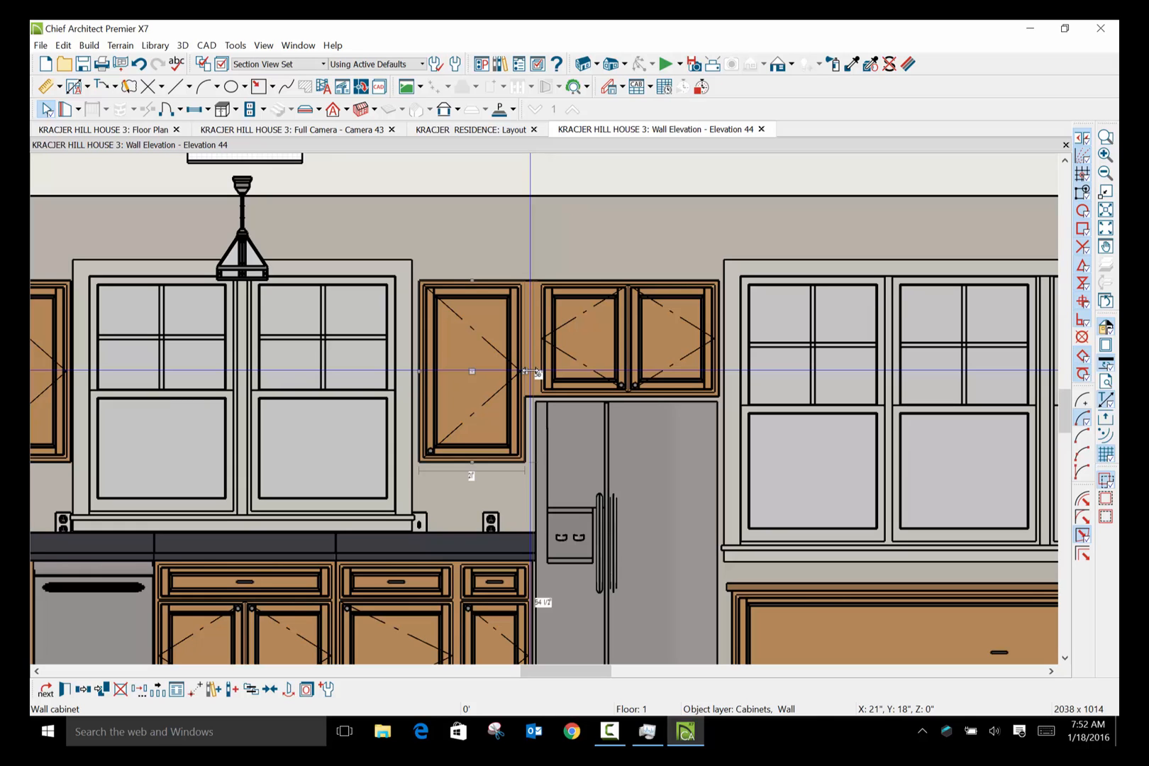
{"action": "scroll", "coordinate": [482, 378], "scroll_direction": "down", "scroll_amount": 4}
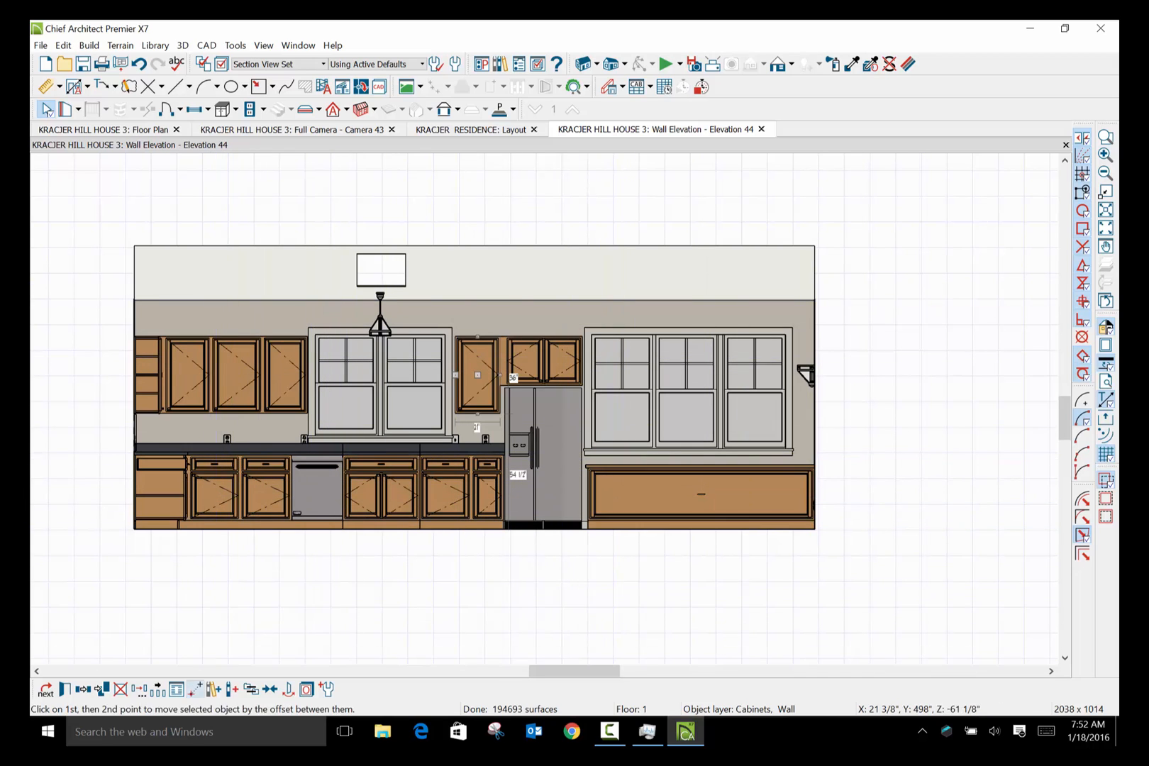
Add a manual dimension line across the upper cabinets from the left end of the elevation to the sink window casing.
{"action": "scroll", "coordinate": [233, 340], "scroll_direction": "up", "scroll_amount": 1}
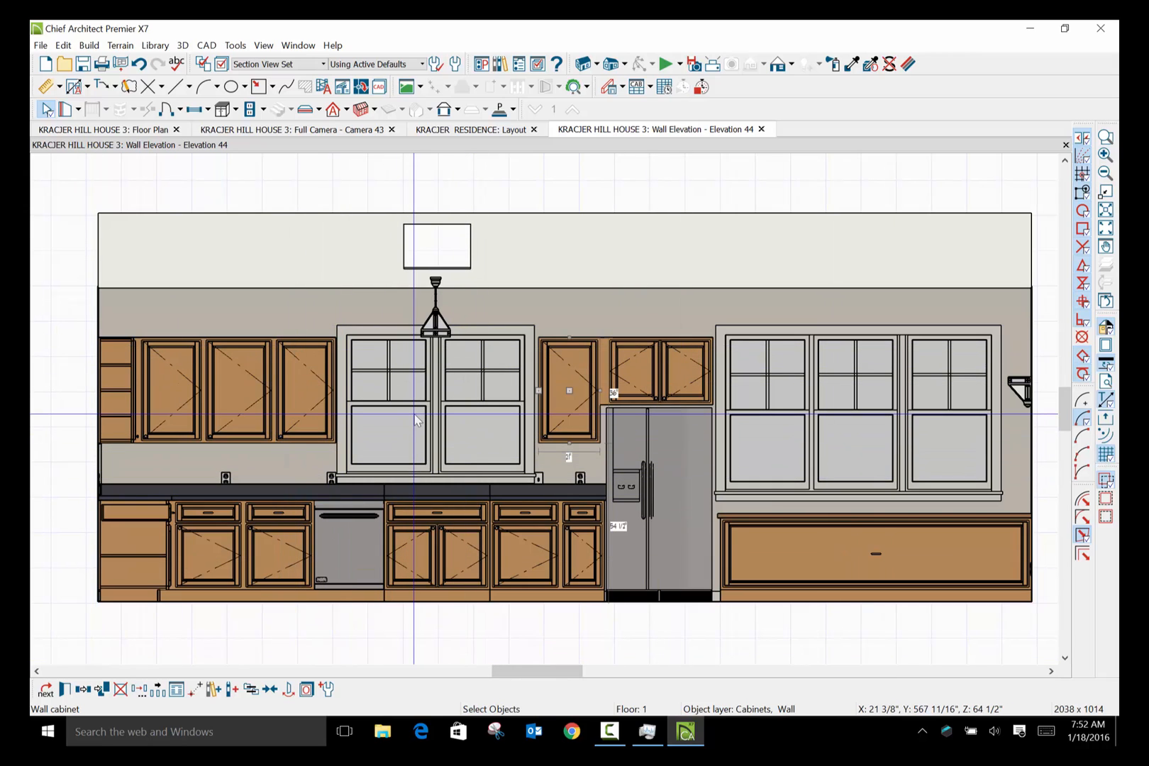
{"action": "scroll", "coordinate": [418, 414], "scroll_direction": "up", "scroll_amount": 1}
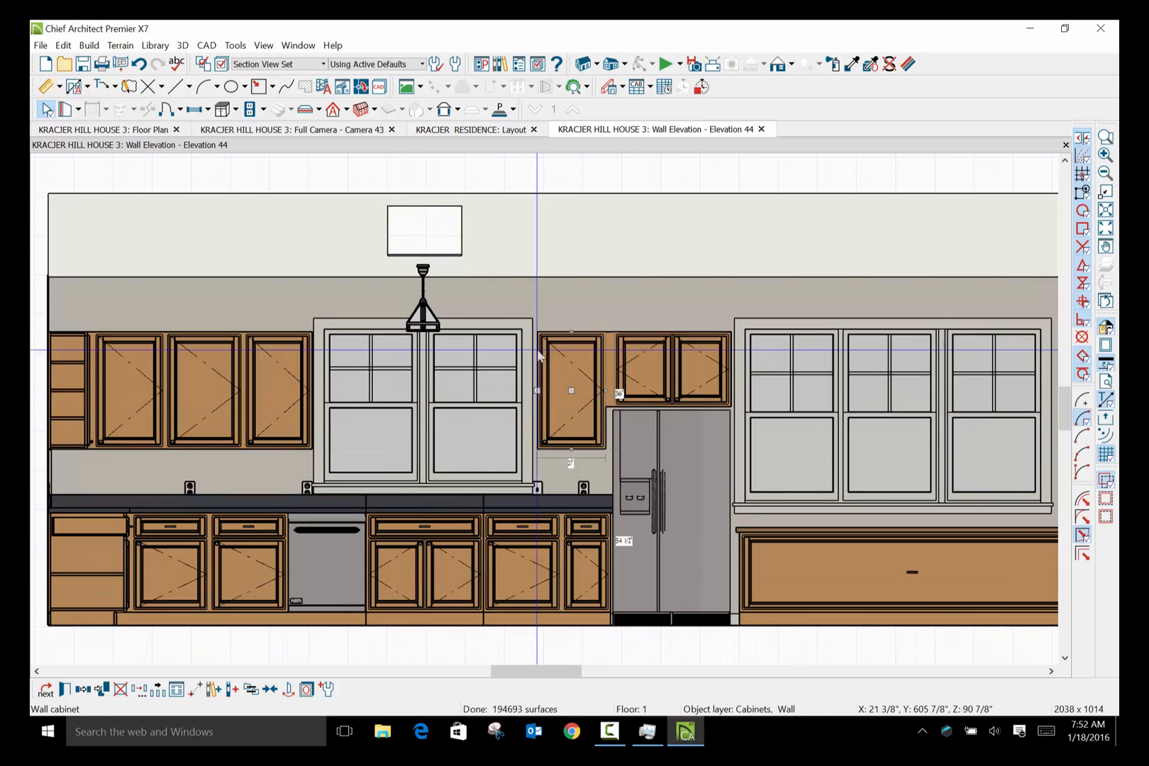
{"action": "scroll", "coordinate": [429, 401], "scroll_direction": "down", "scroll_amount": 2}
{"action": "scroll", "coordinate": [436, 390], "scroll_direction": "up", "scroll_amount": 1}
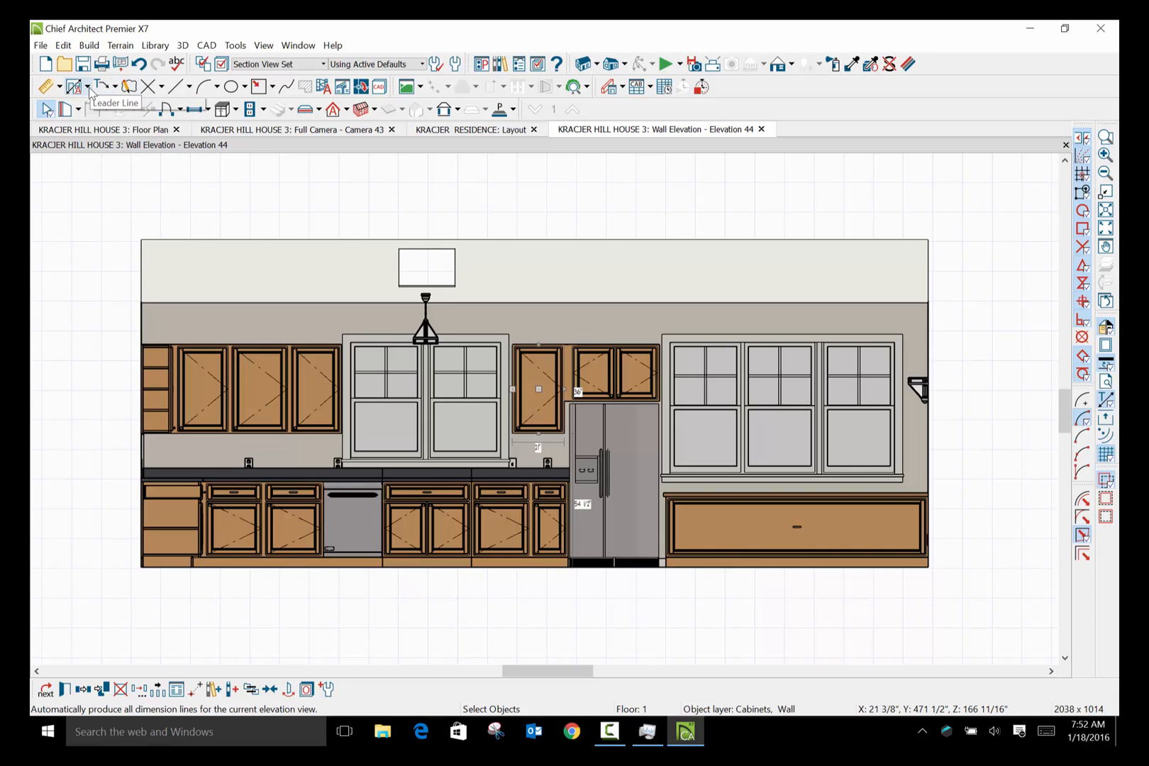
{"action": "left_click", "coordinate": [60, 86]}
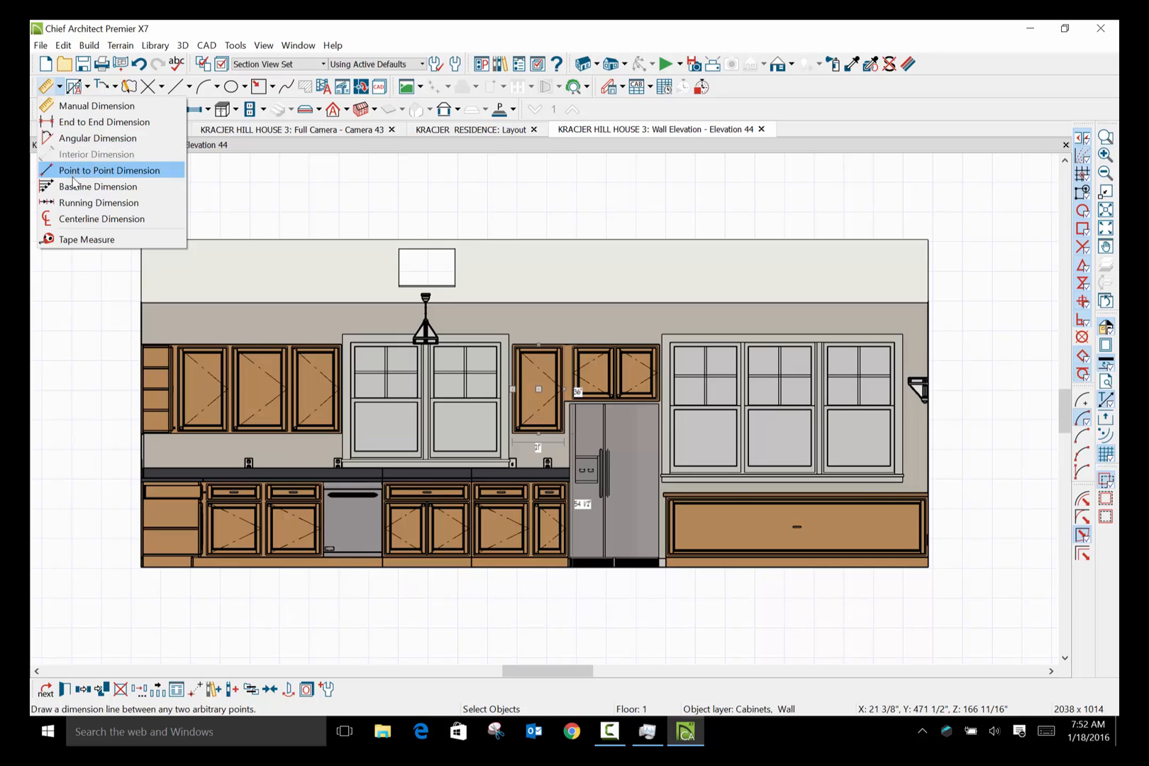
{"action": "left_click", "coordinate": [93, 106]}
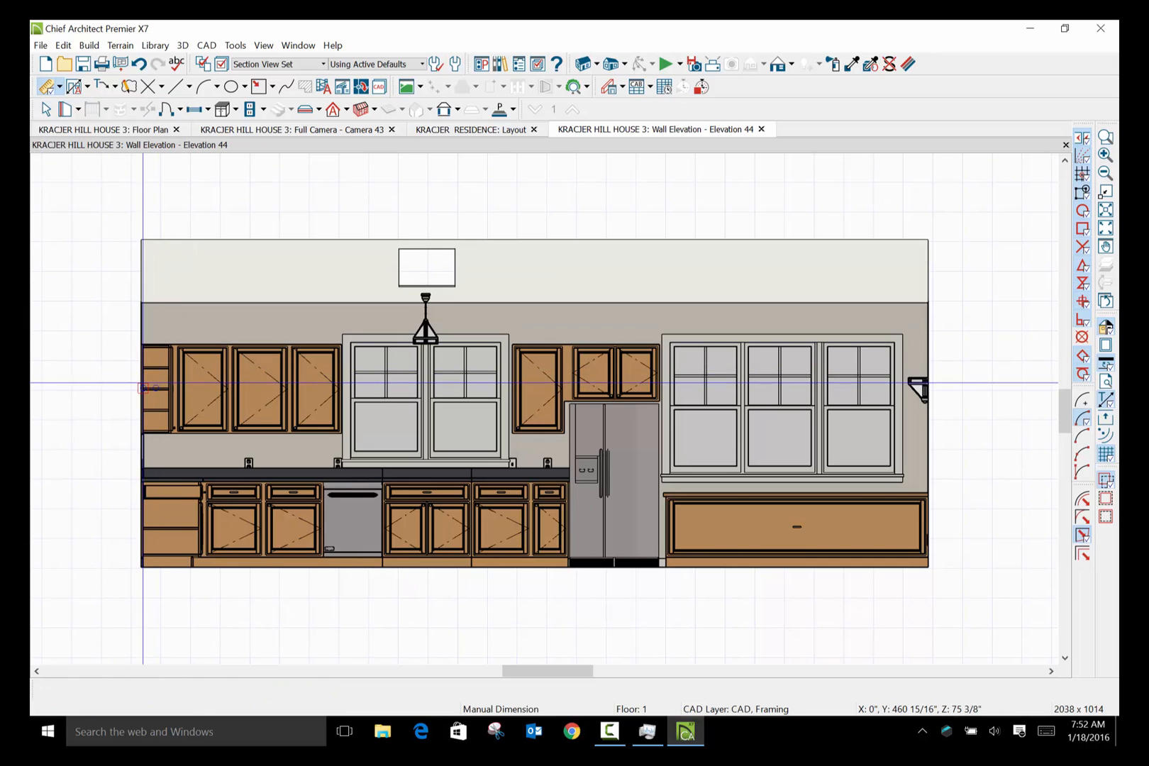
{"action": "left_click_drag", "start_coordinate": [141, 381], "coordinate": [344, 385]}
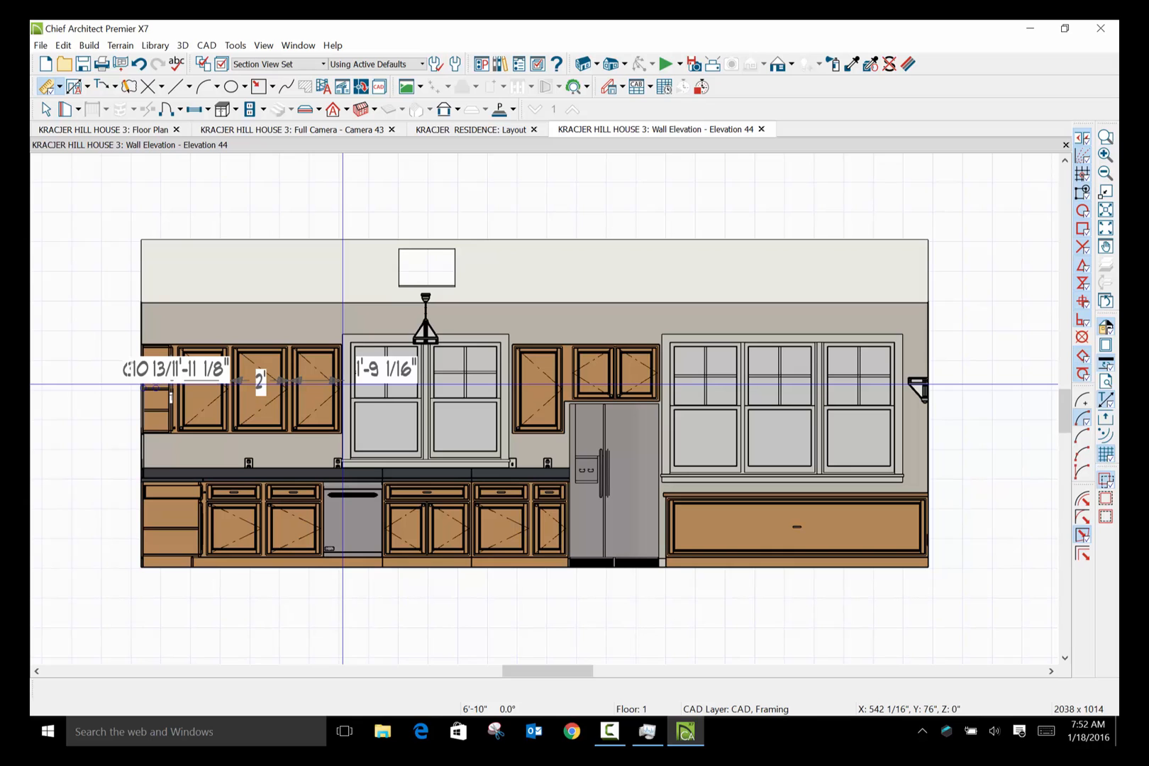
{"action": "left_click_drag", "start_coordinate": [342, 384], "coordinate": [342, 384]}
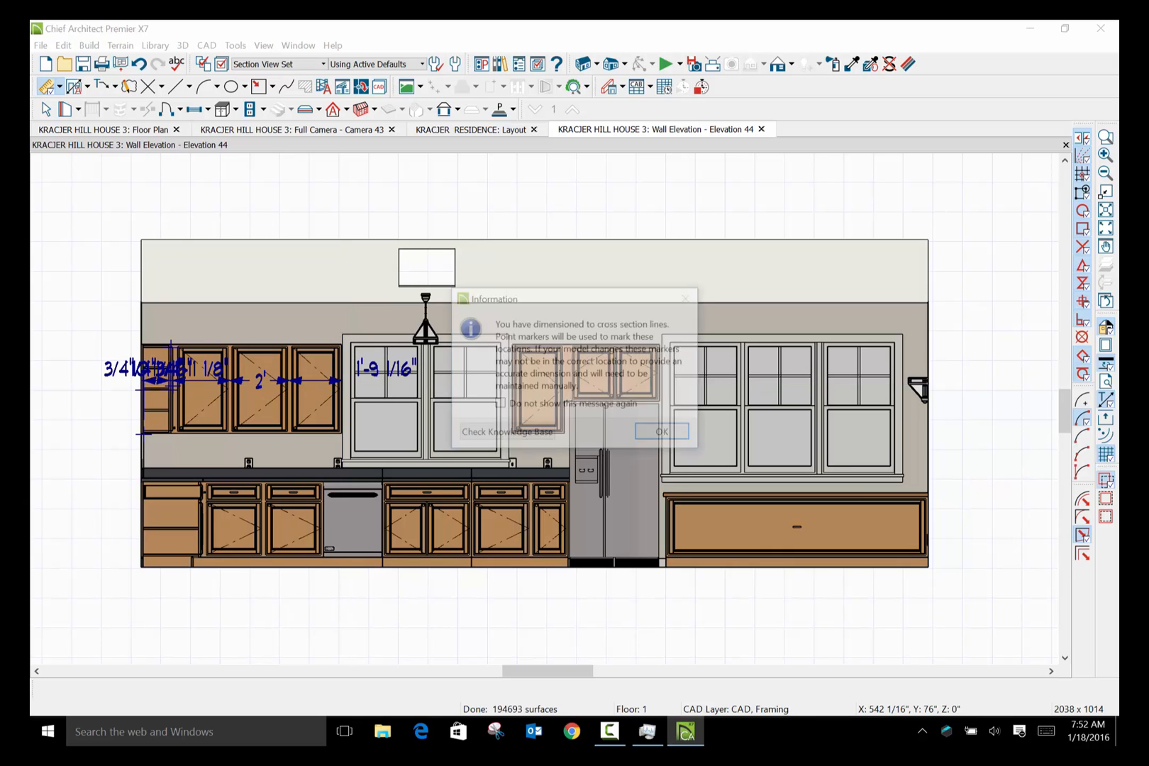
{"action": "left_click", "coordinate": [665, 433]}
{"action": "scroll", "coordinate": [255, 391], "scroll_direction": "up", "scroll_amount": 3}
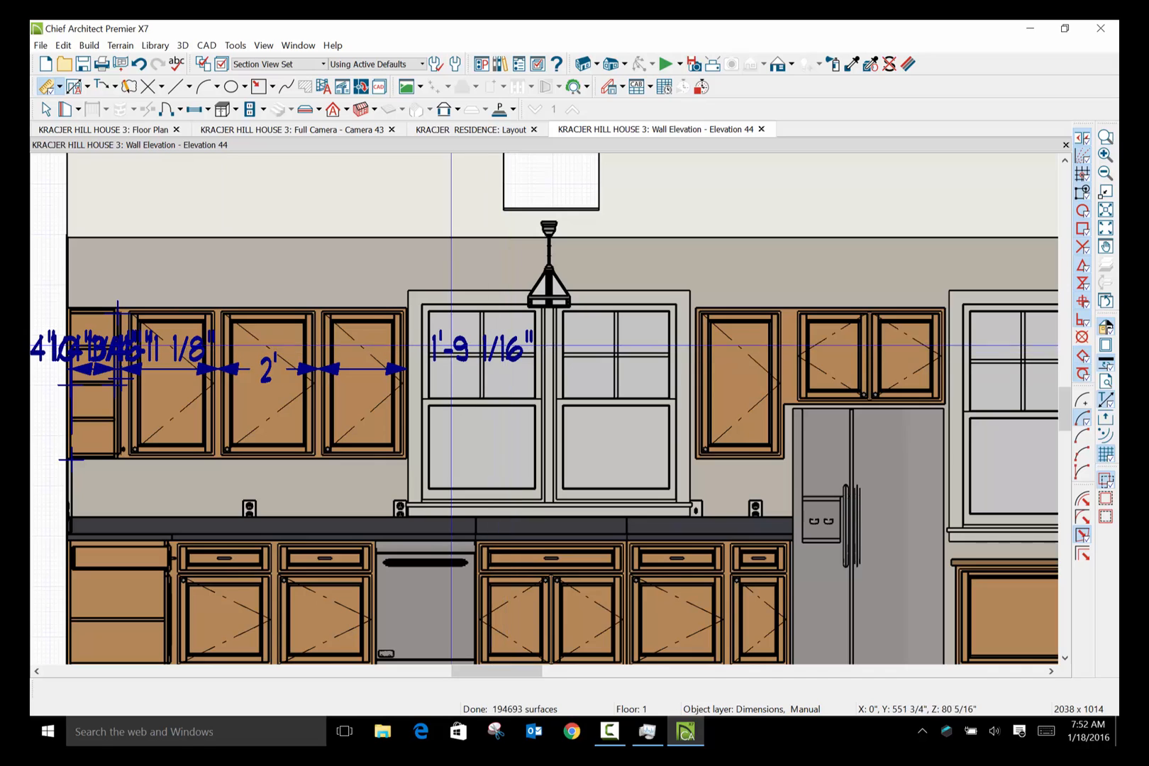
{"action": "left_click", "coordinate": [46, 110]}
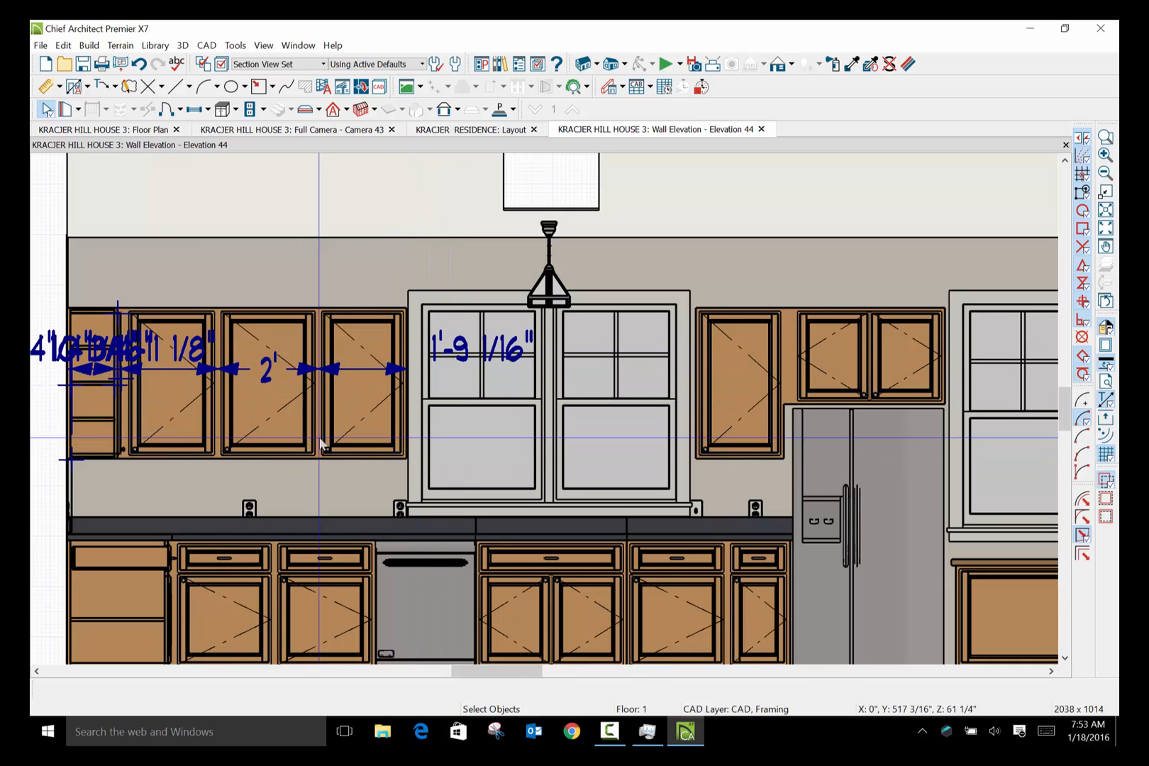
Move the overlapping 3/4", 10 1/4", 1/4" and second 3/4" dimension numbers into the blank area left of the elevation.
{"action": "left_click", "coordinate": [174, 395]}
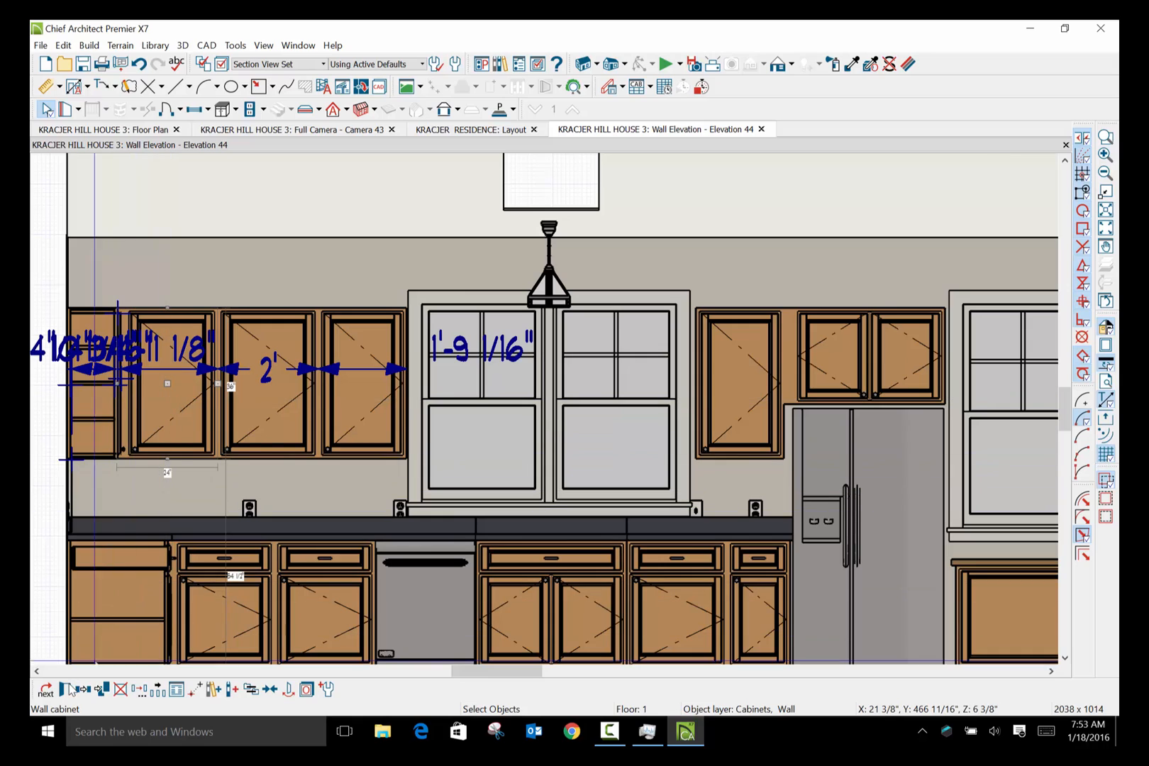
{"action": "left_click", "coordinate": [35, 670]}
{"action": "left_click", "coordinate": [36, 670]}
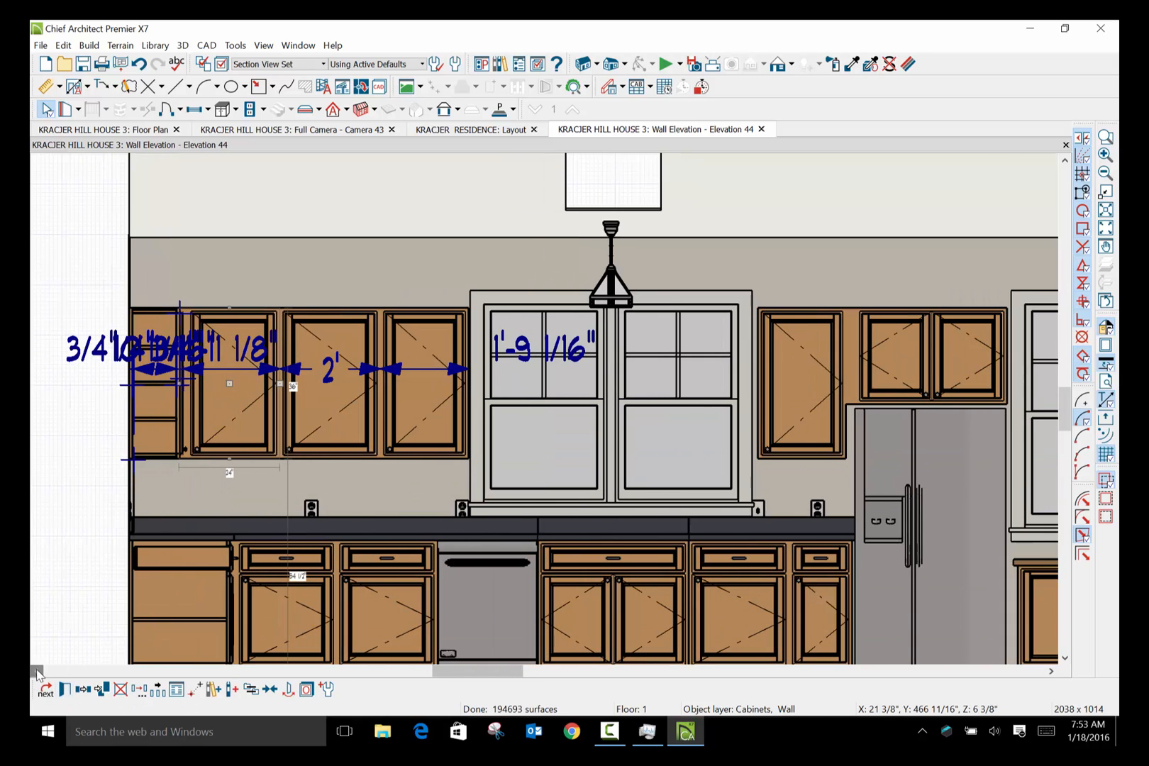
{"action": "left_click", "coordinate": [35, 670]}
{"action": "left_click", "coordinate": [176, 367]}
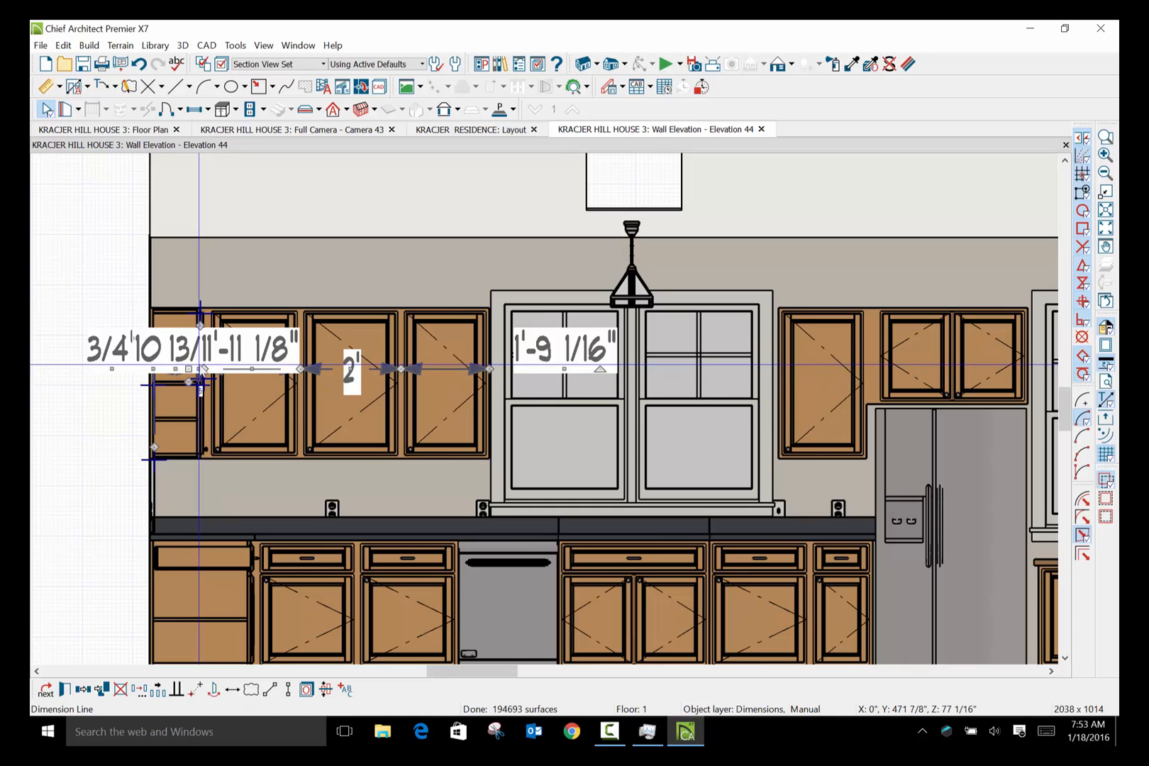
{"action": "left_click_drag", "start_coordinate": [199, 368], "coordinate": [41, 193]}
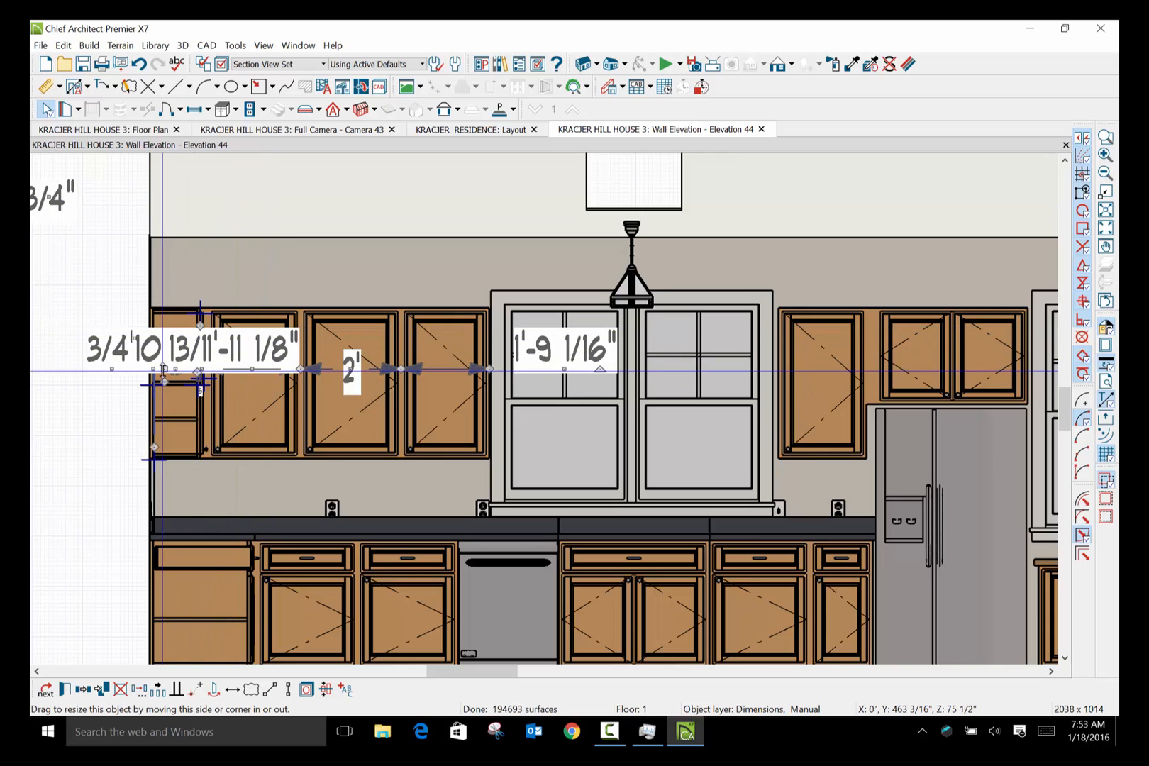
{"action": "left_click_drag", "start_coordinate": [172, 368], "coordinate": [49, 531]}
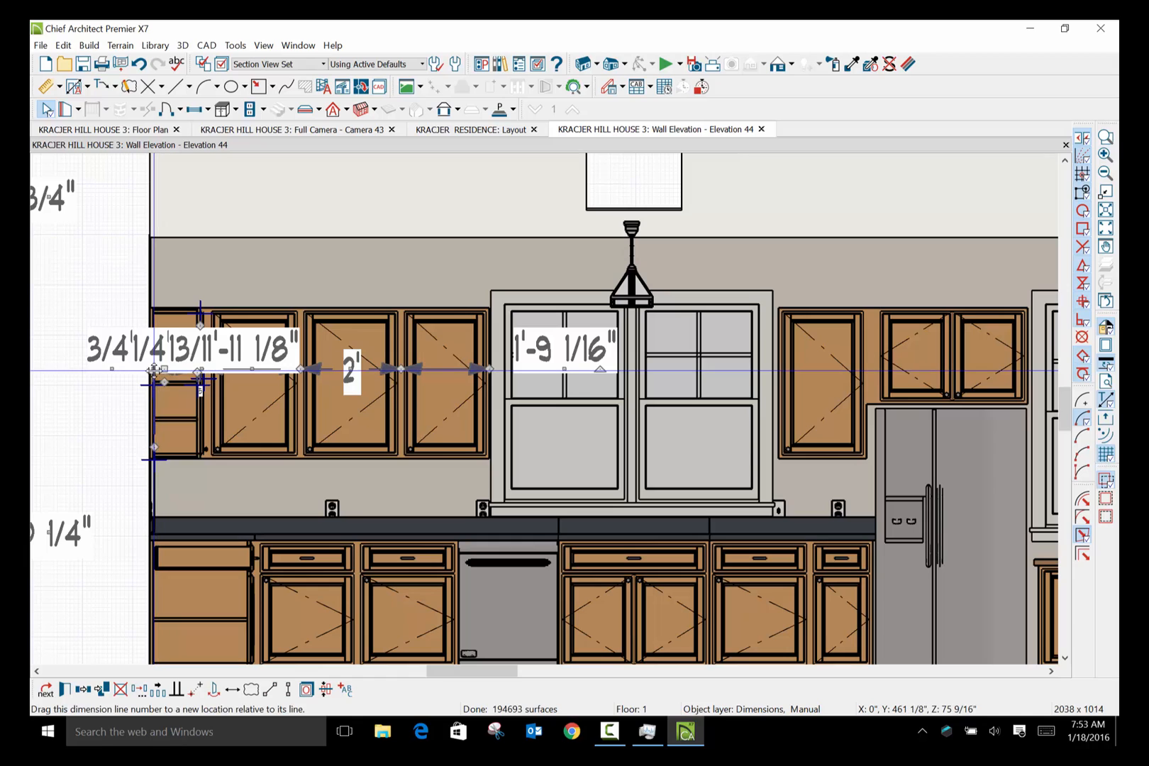
{"action": "left_click_drag", "start_coordinate": [151, 373], "coordinate": [49, 483]}
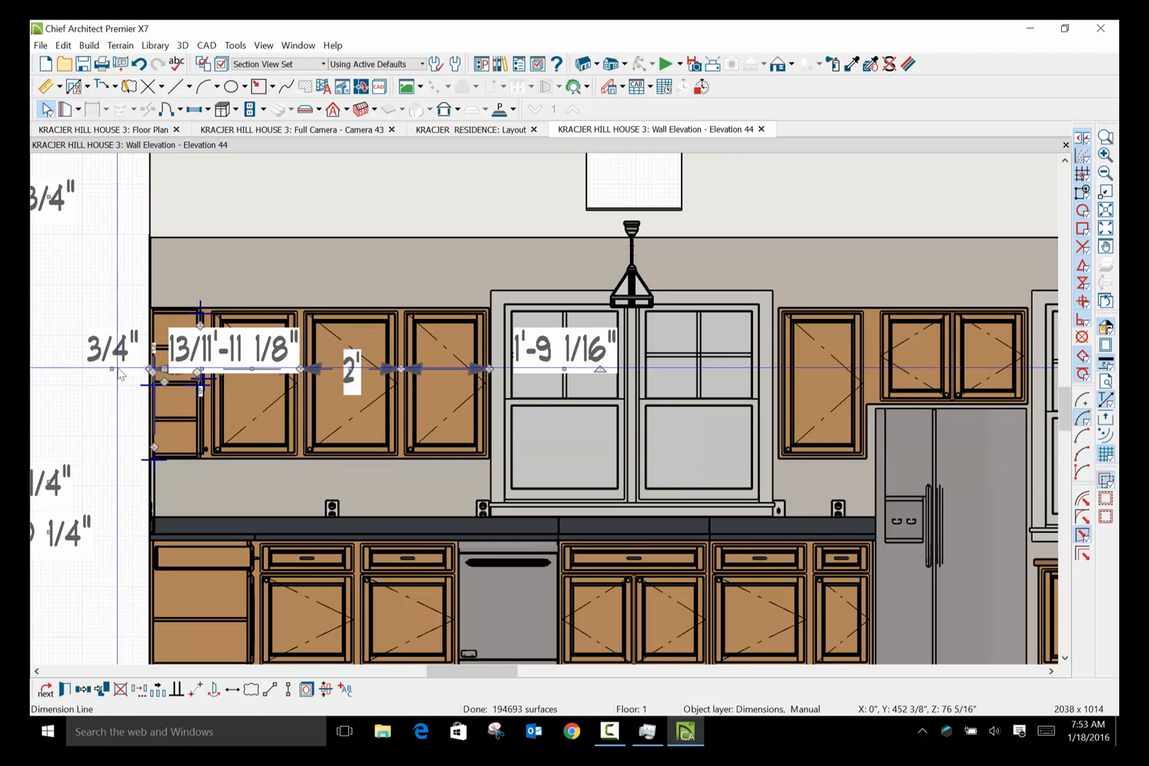
{"action": "left_click_drag", "start_coordinate": [113, 349], "coordinate": [46, 418]}
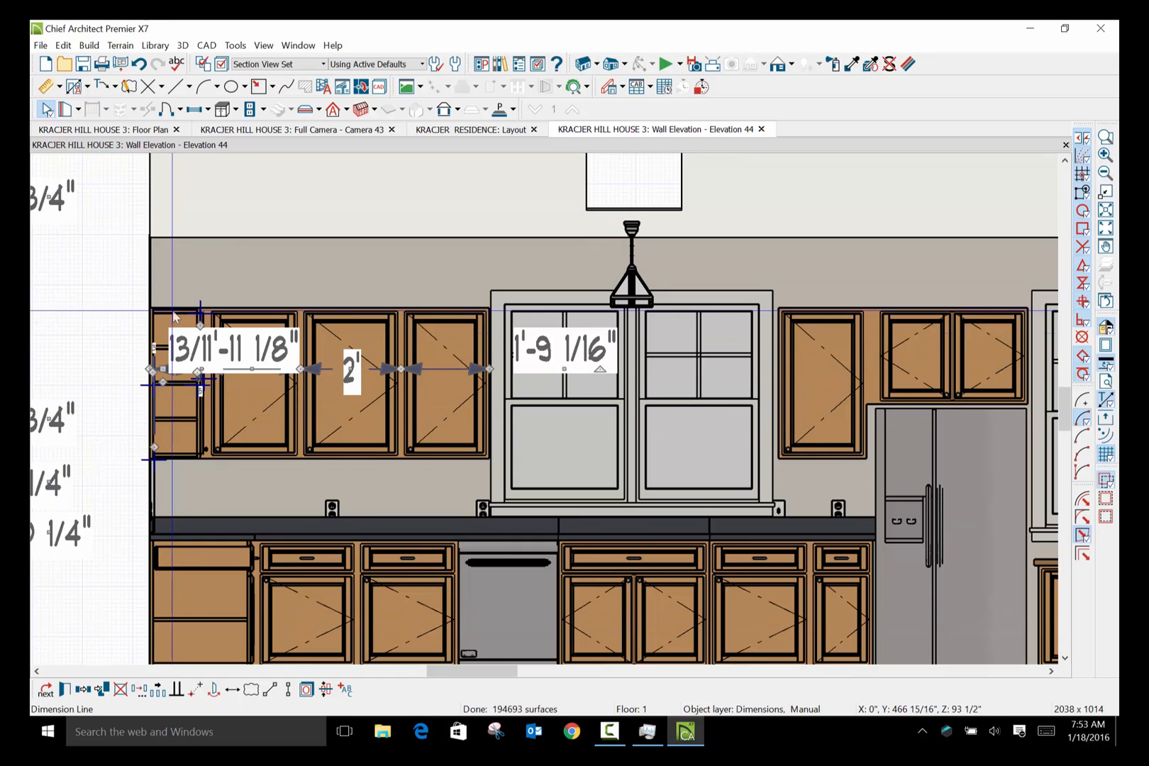
Move the overlapping 13/16" dimension number out beside the other small numbers left of the elevation, and deselect the dimension line.
{"action": "left_click", "coordinate": [177, 371]}
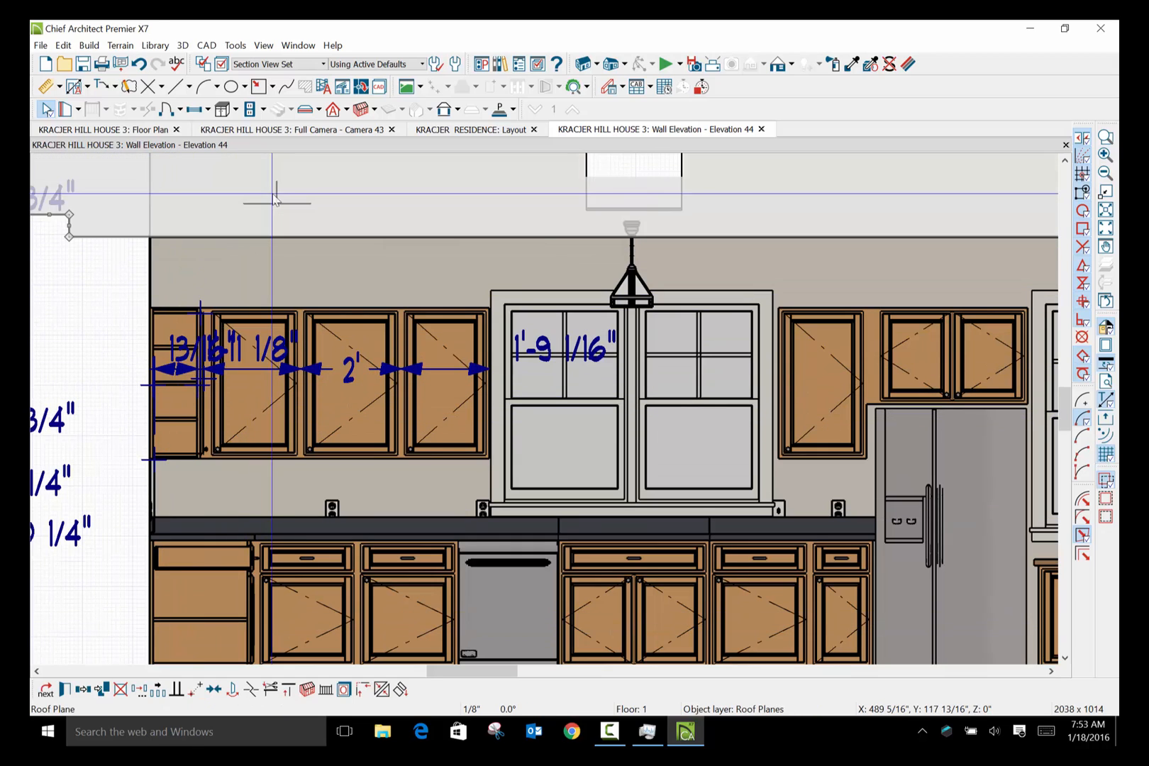
{"action": "left_click", "coordinate": [196, 370]}
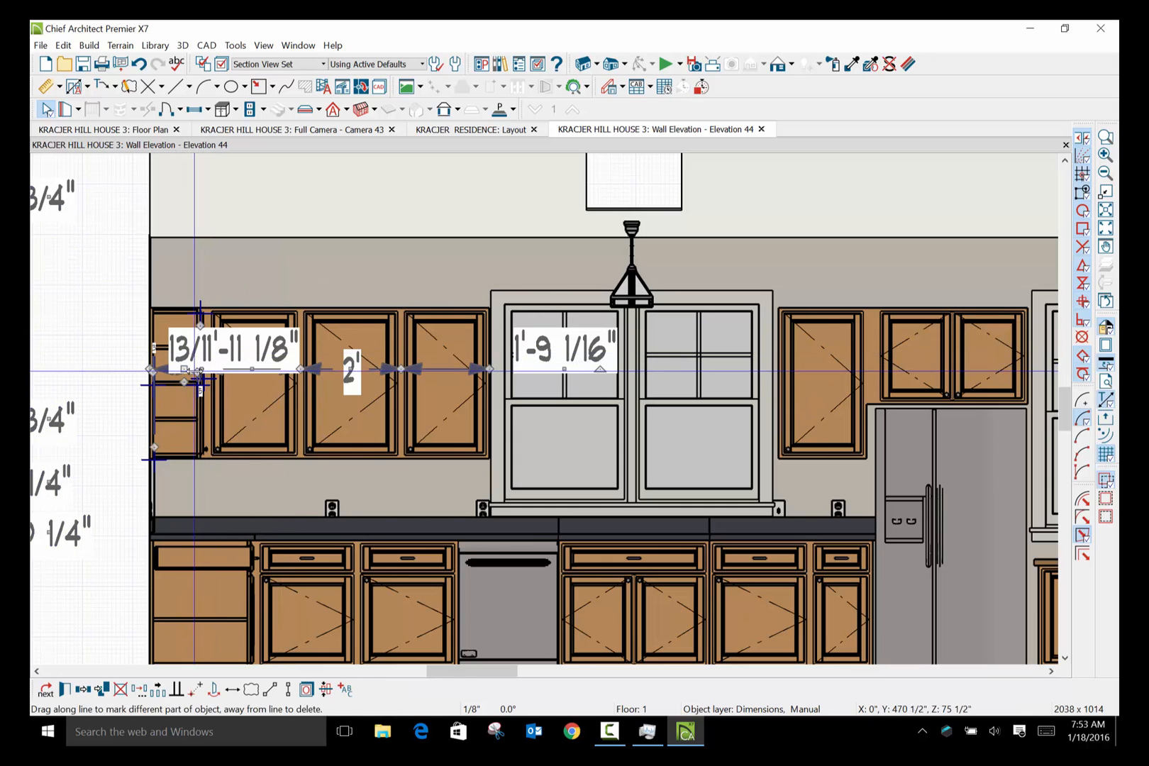
{"action": "left_click", "coordinate": [183, 370]}
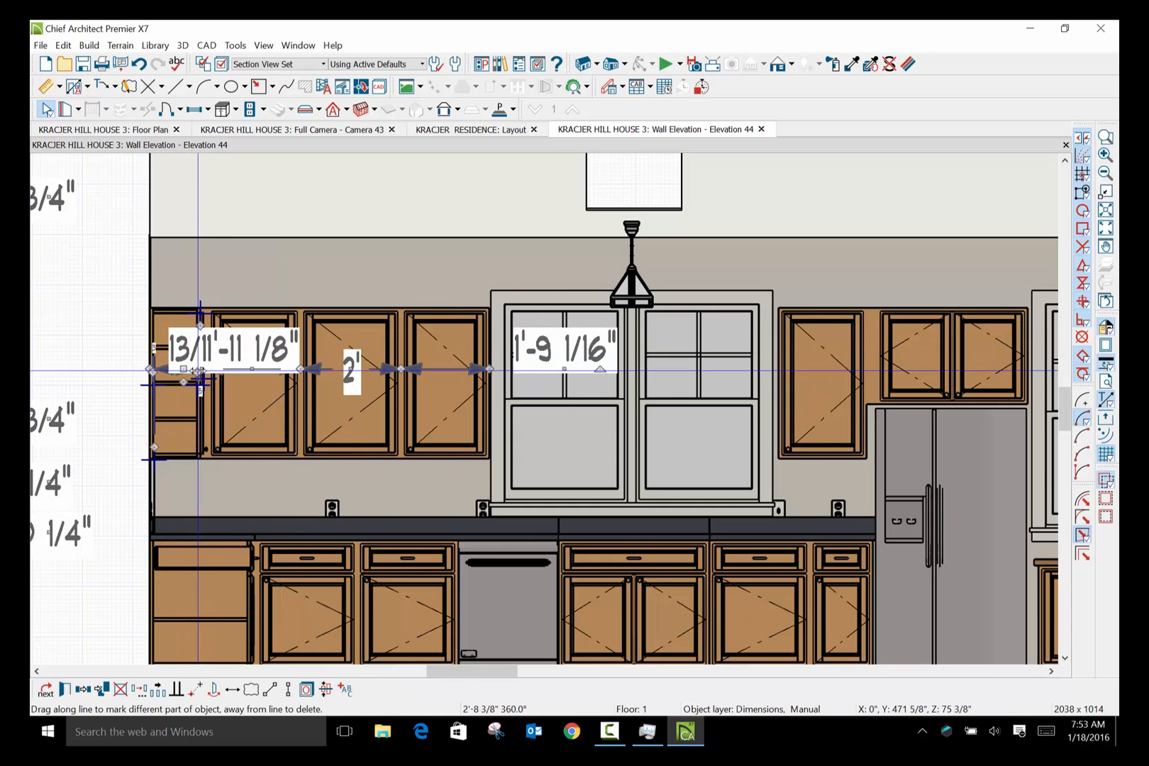
{"action": "left_click_drag", "start_coordinate": [198, 369], "coordinate": [51, 306]}
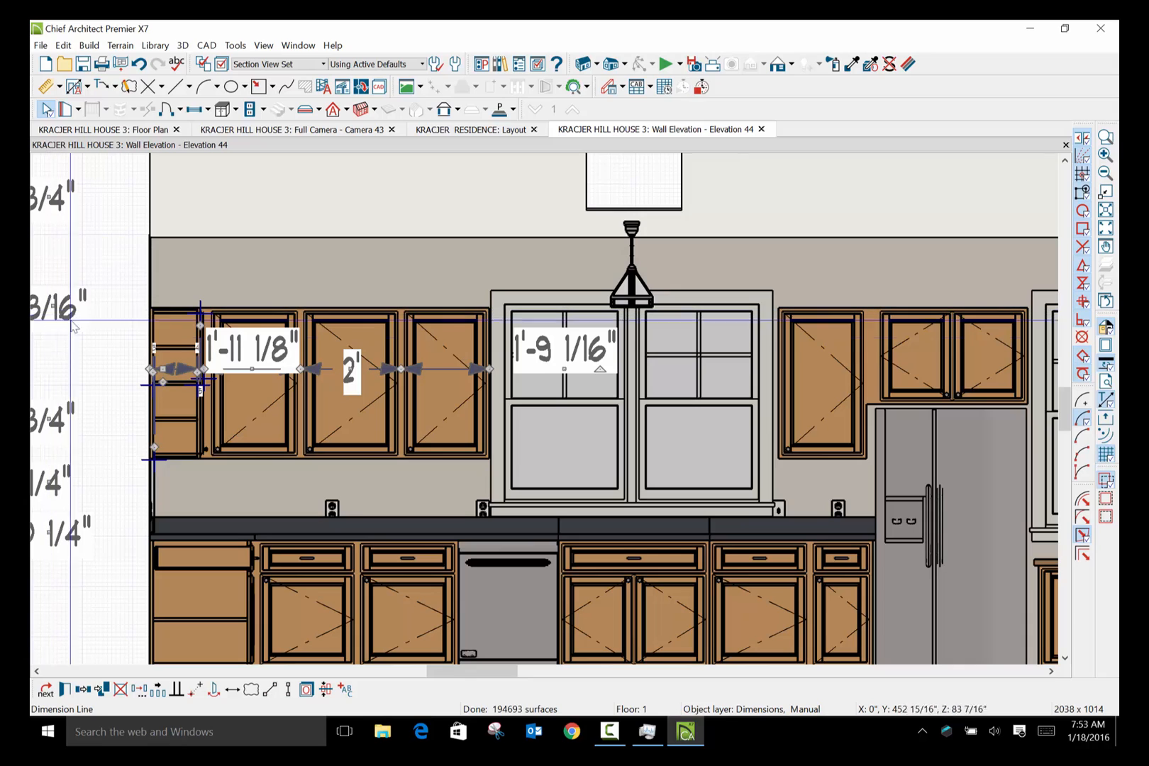
{"action": "left_click", "coordinate": [295, 222]}
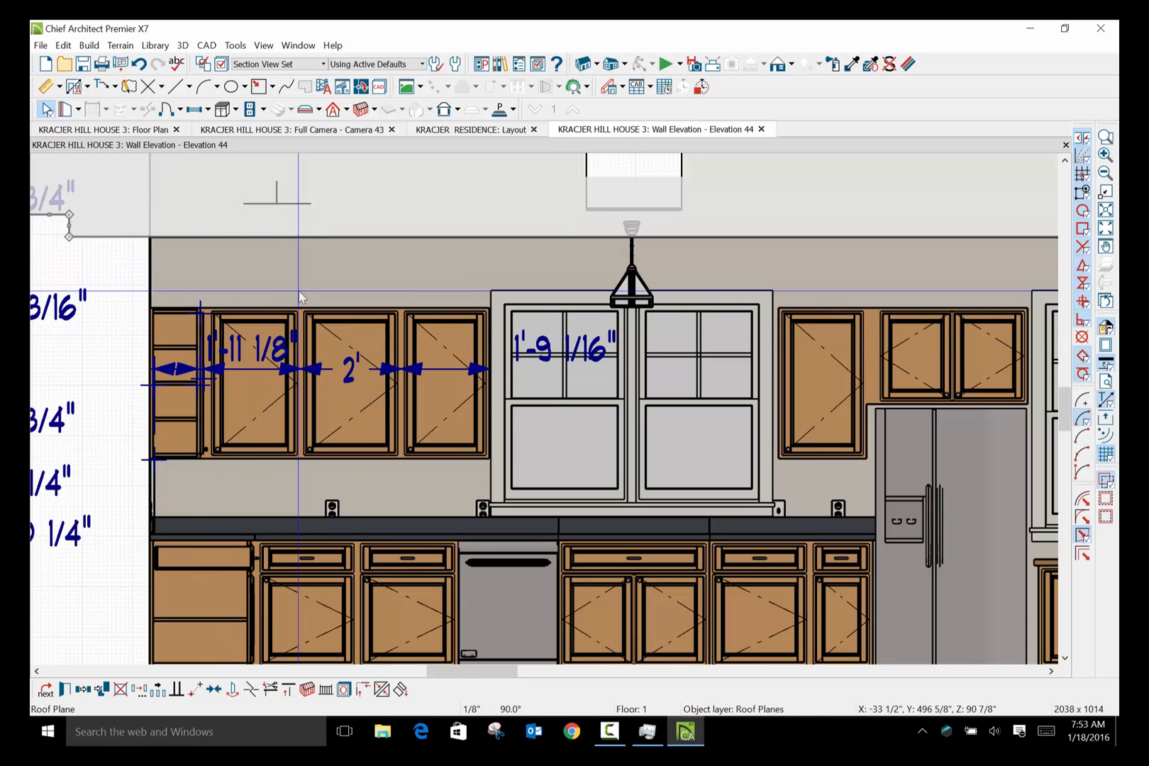
{"action": "left_click", "coordinate": [46, 110]}
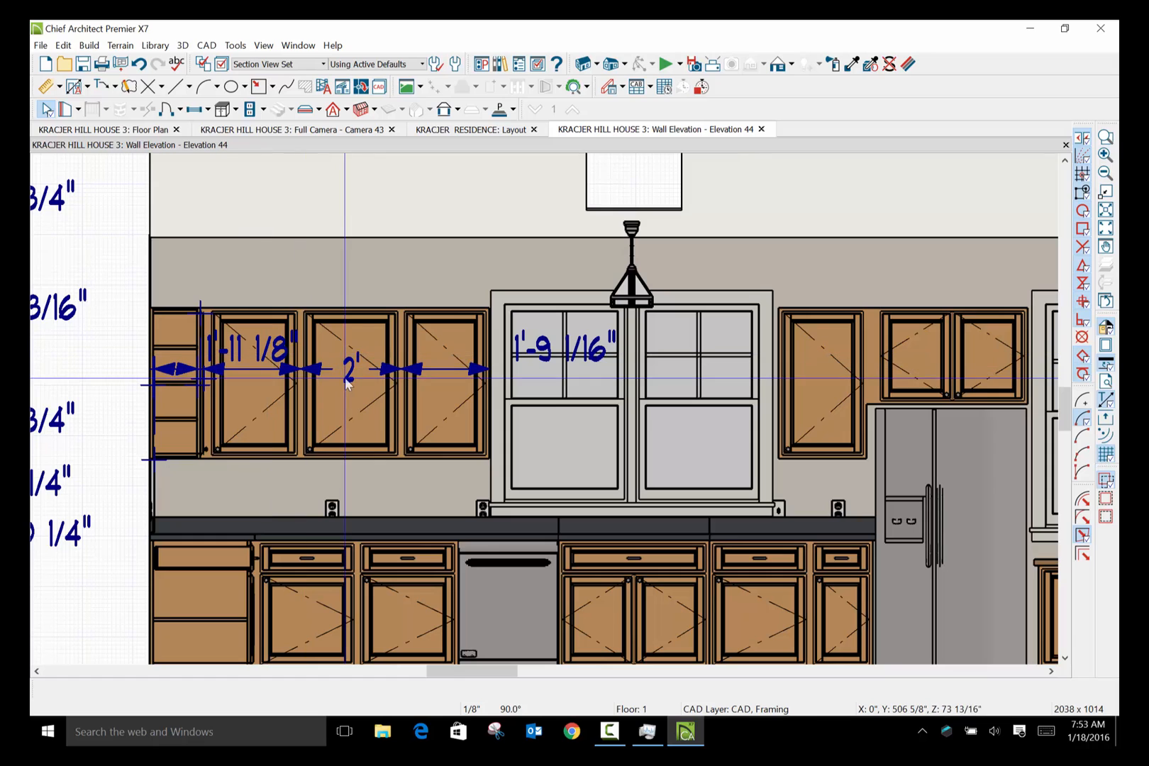
Place the 1'-9 1/16" dimension number above the wall cabinet left of the sink window, and set that cabinet's width to 20".
{"action": "left_click", "coordinate": [545, 359]}
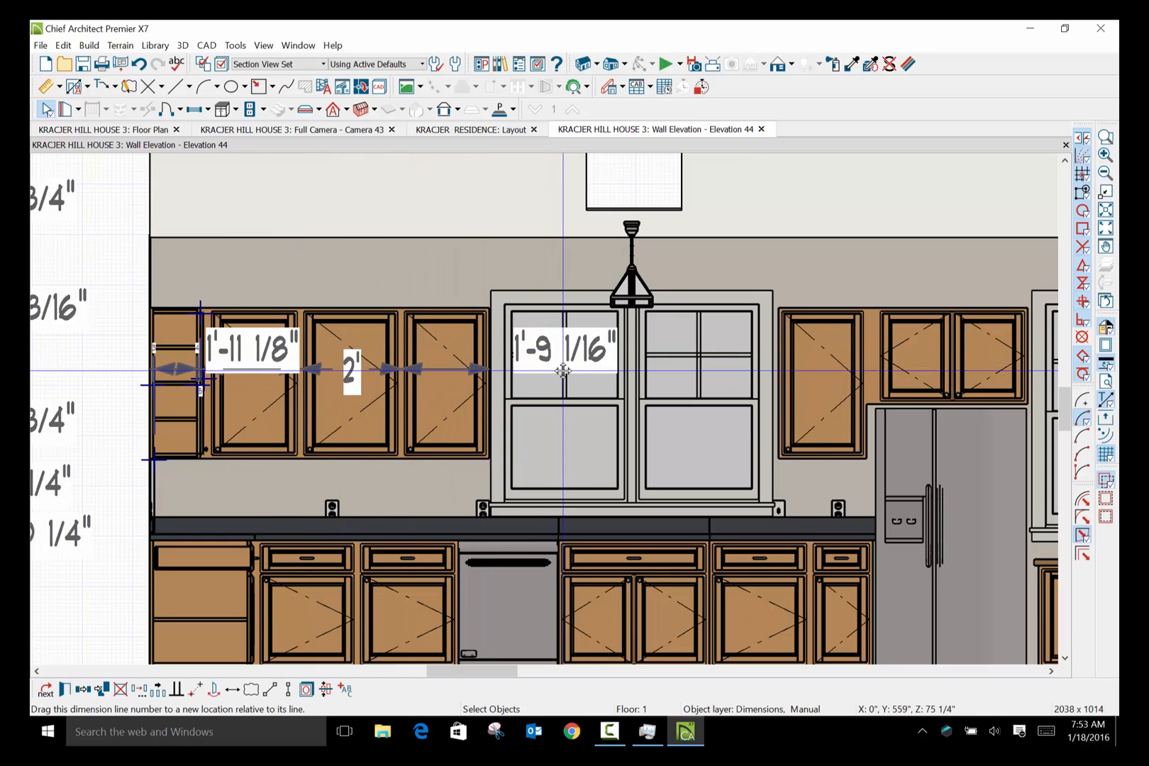
{"action": "left_click_drag", "start_coordinate": [563, 370], "coordinate": [438, 278]}
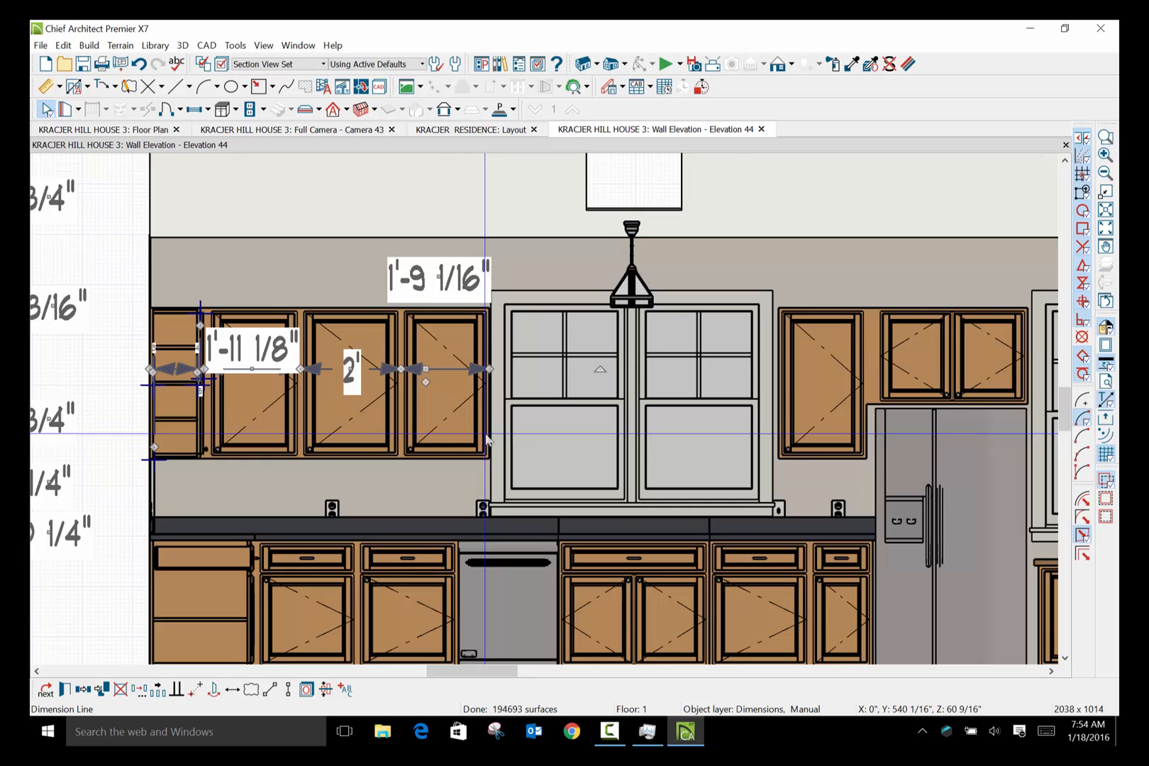
{"action": "left_click", "coordinate": [448, 344]}
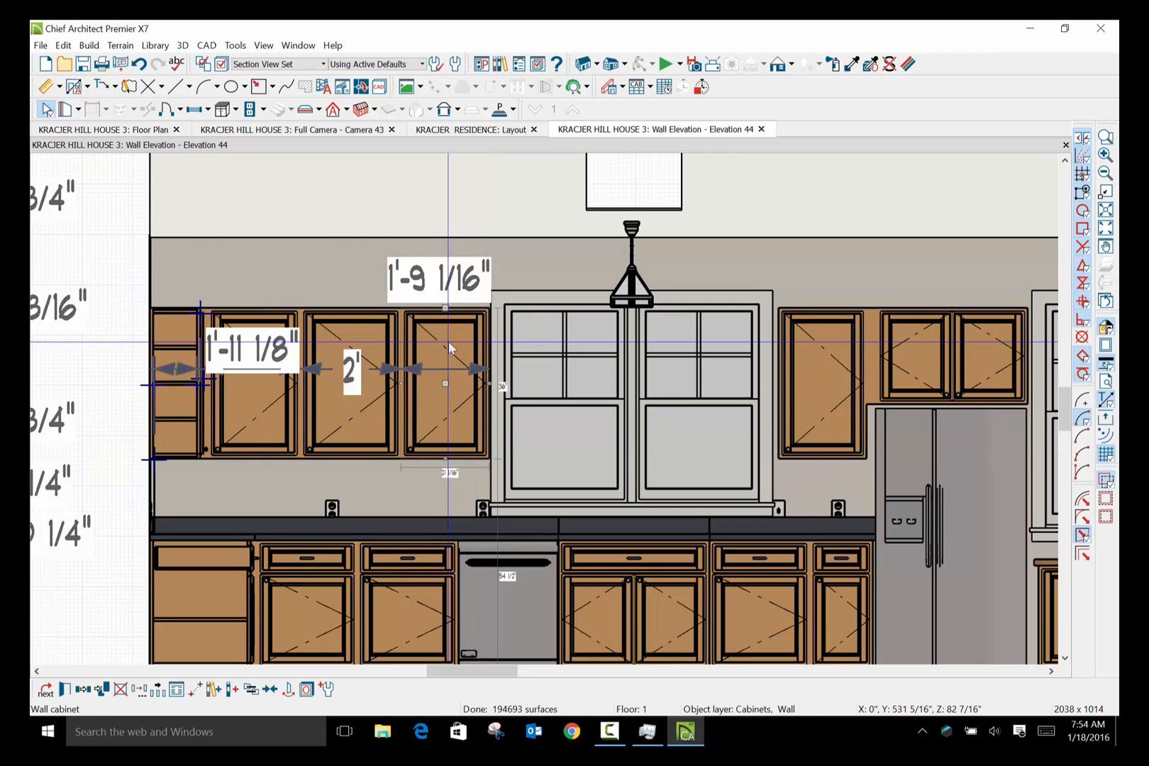
{"action": "double_click", "coordinate": [448, 341]}
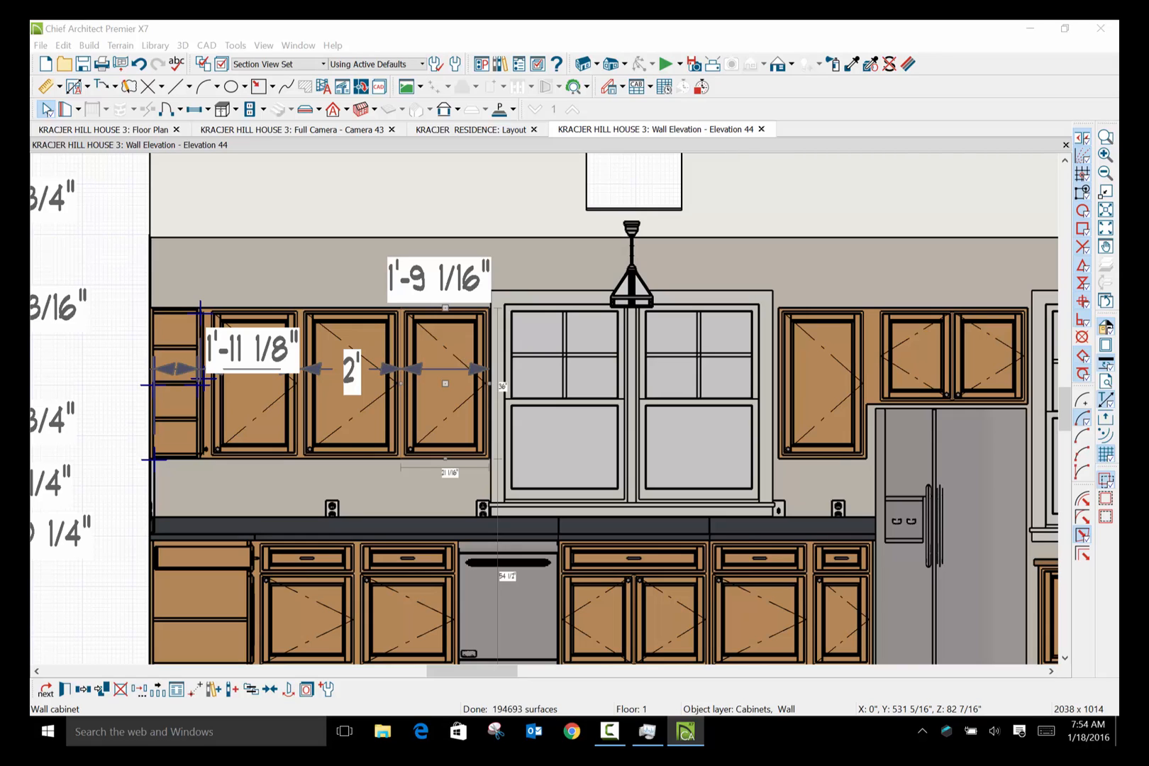
{"action": "left_click_drag", "start_coordinate": [1117, 186], "coordinate": [530, 99]}
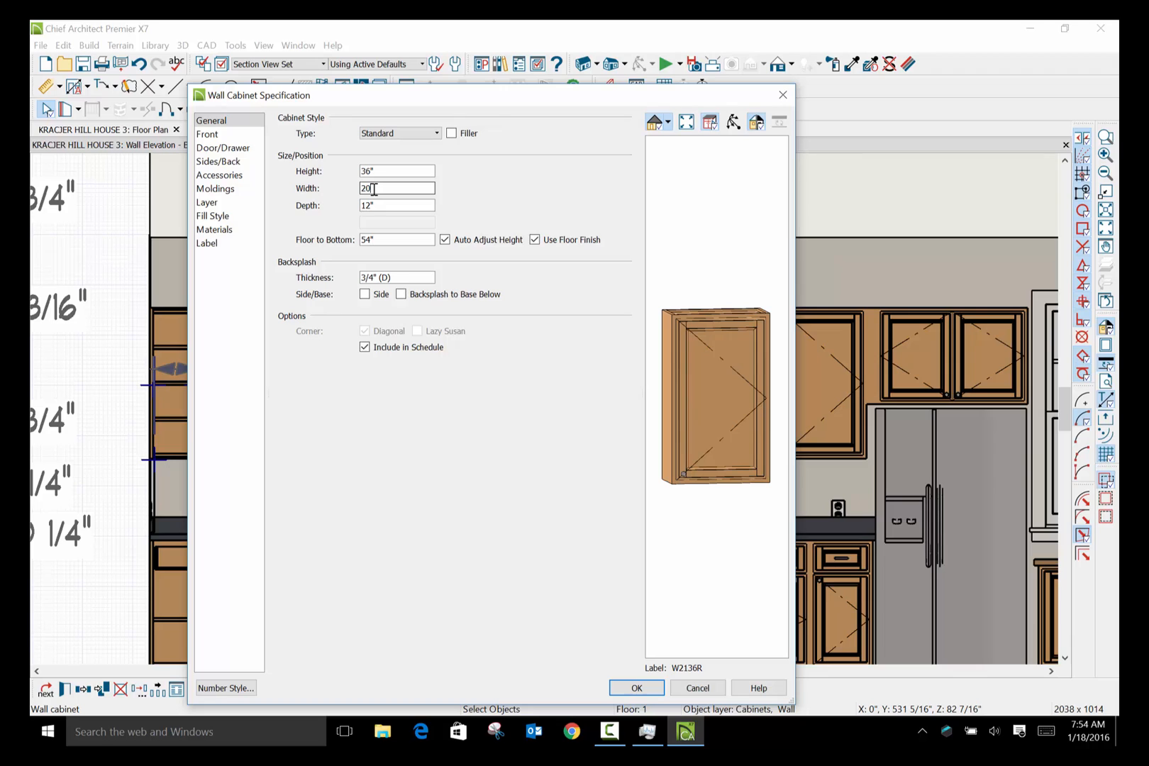
{"action": "key", "text": "Tab"}
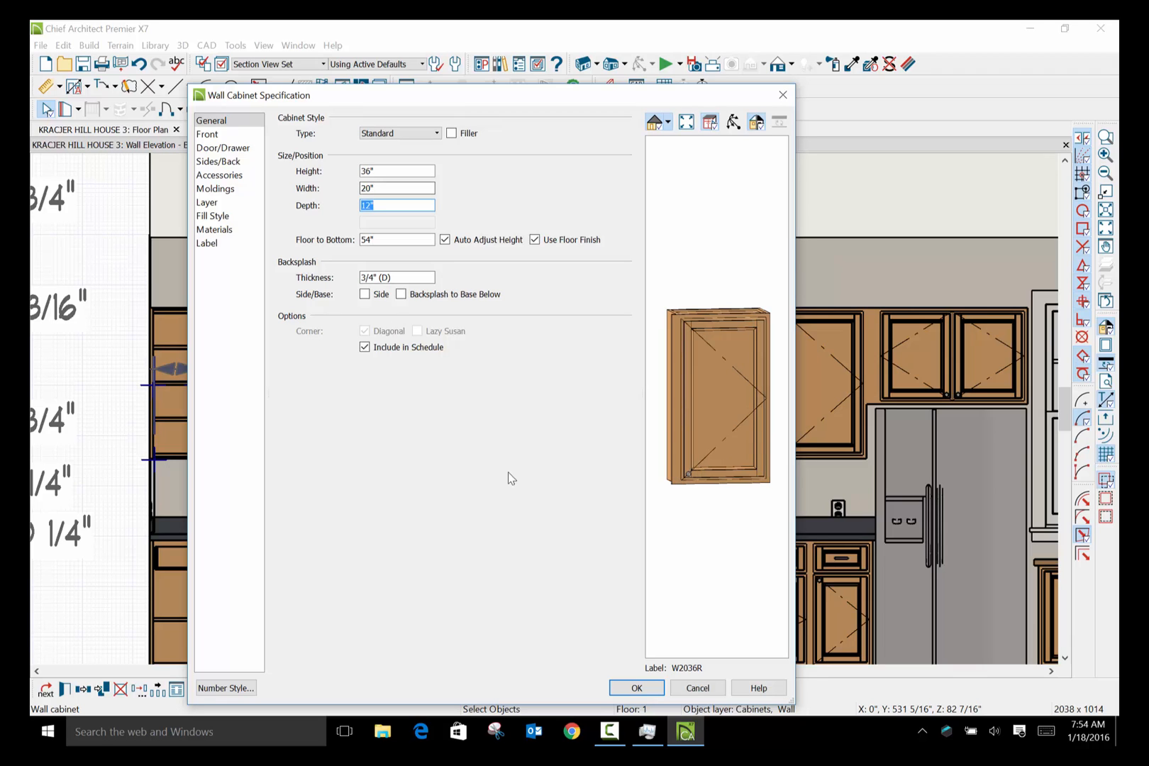
{"action": "left_click", "coordinate": [637, 688]}
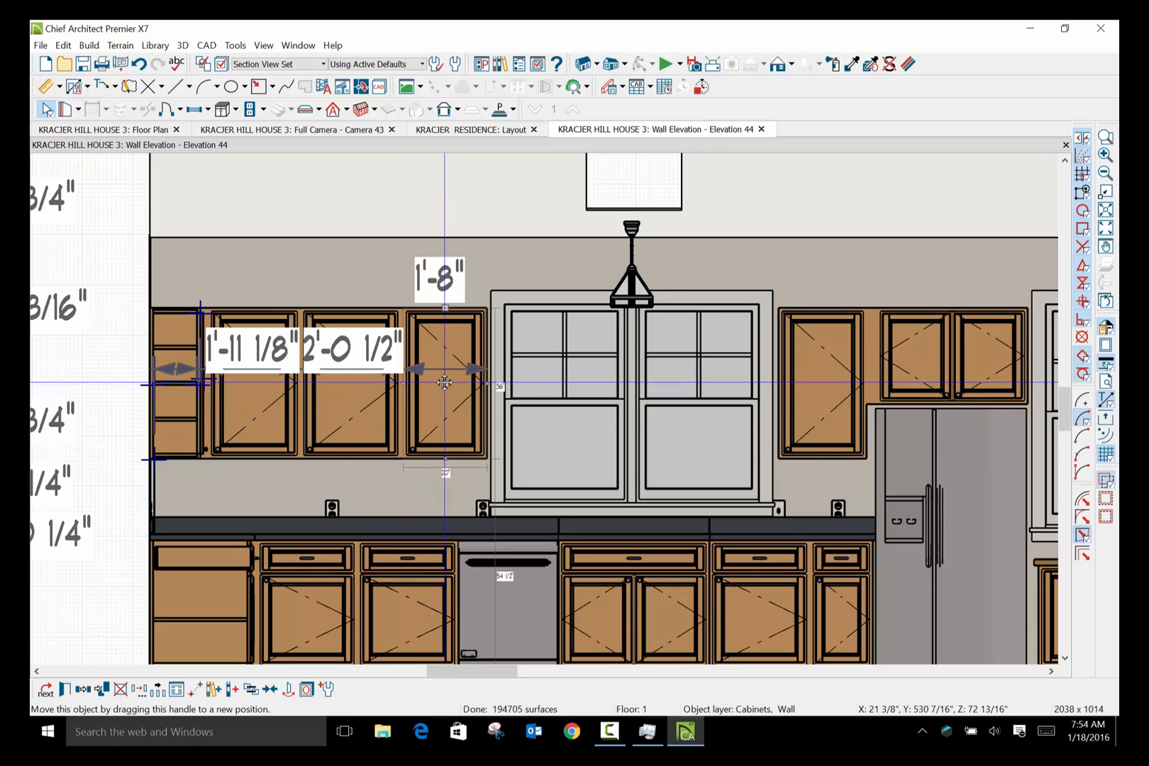
Move the 20" wall cabinet left against its neighbour, and place the 1'-11 1/8" dimension number above its cabinet.
{"action": "left_click_drag", "start_coordinate": [445, 382], "coordinate": [423, 381]}
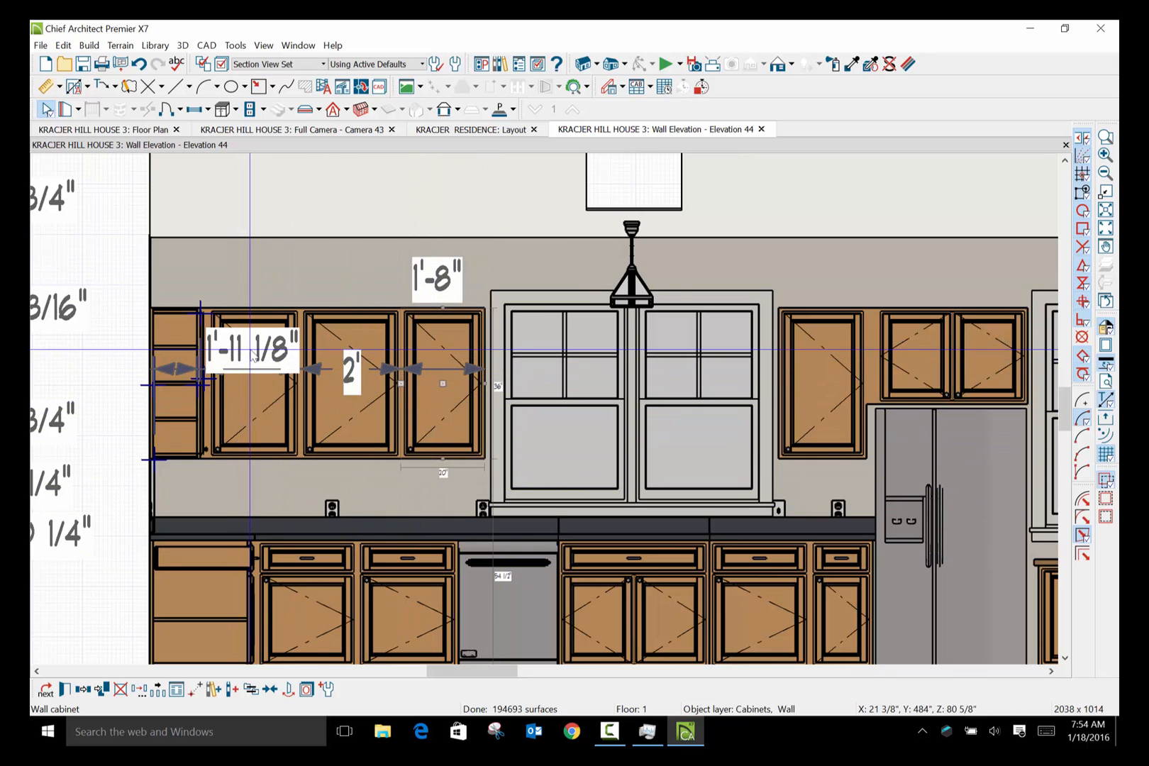
{"action": "left_click", "coordinate": [252, 358]}
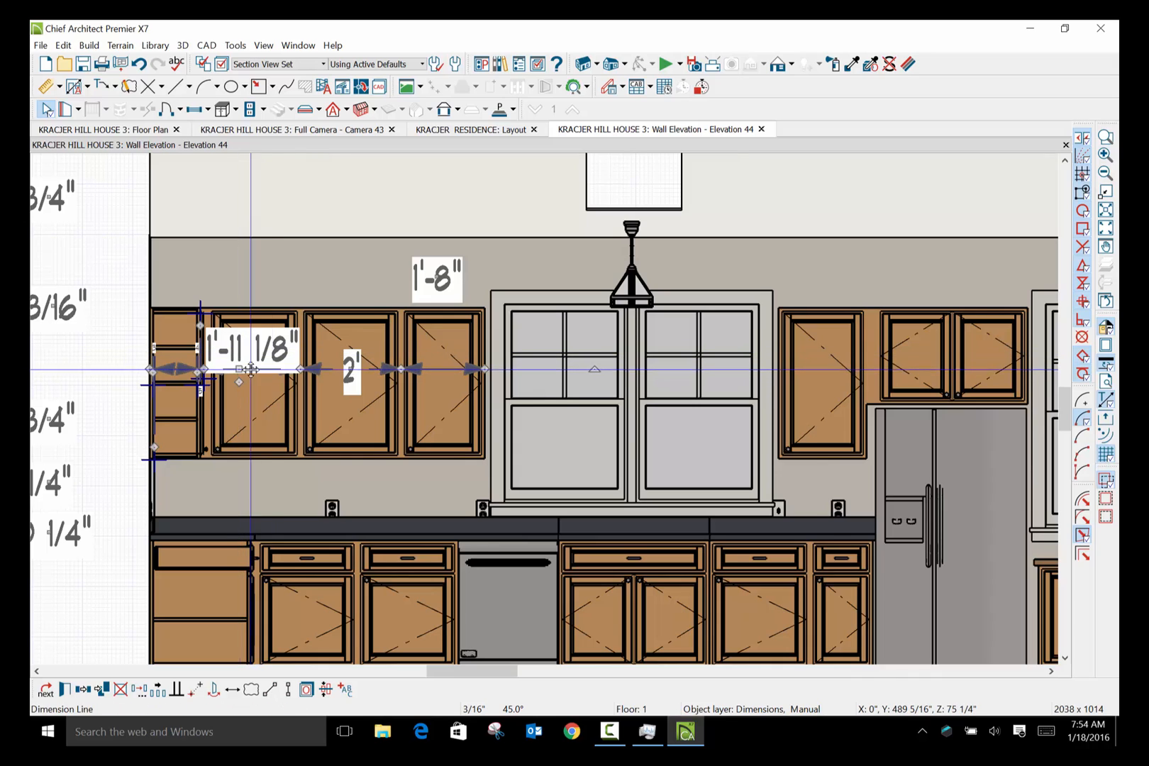
{"action": "left_click_drag", "start_coordinate": [254, 369], "coordinate": [252, 272]}
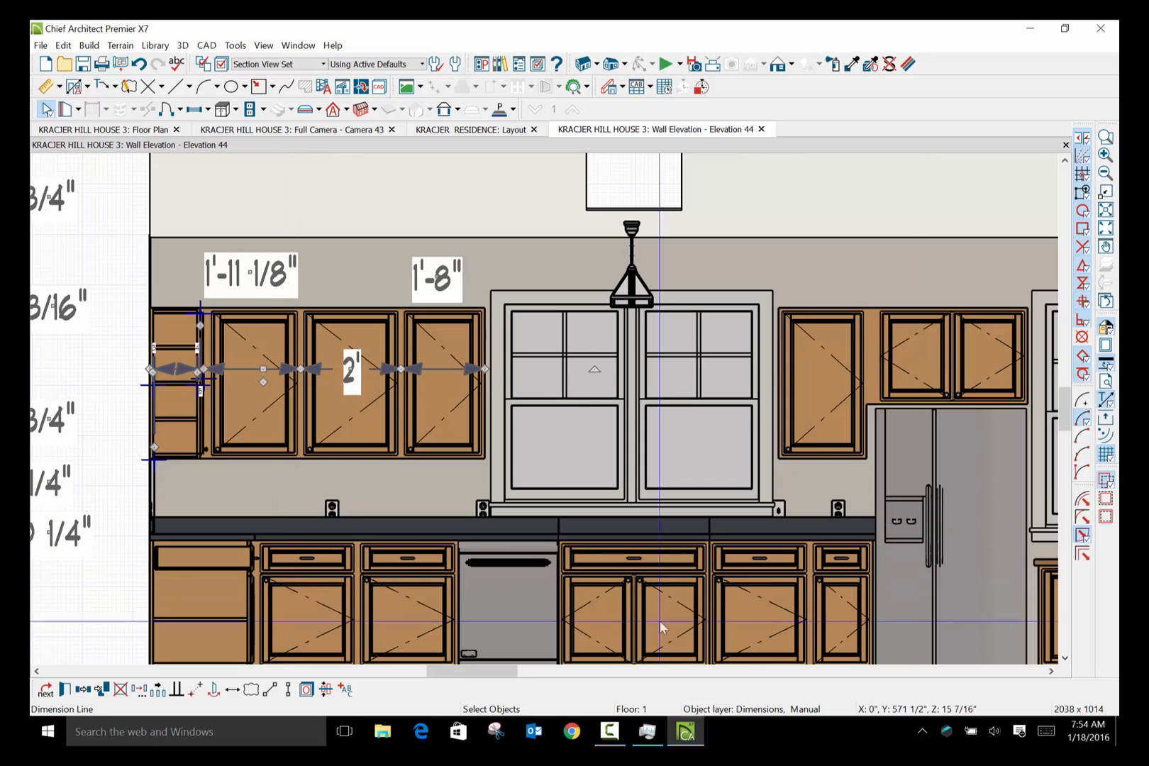
Add a manual dimension line across the upper cabinets from the sink window's right side to the far end above the refrigerator.
{"action": "scroll", "coordinate": [505, 536], "scroll_direction": "down", "scroll_amount": 4}
{"action": "scroll", "coordinate": [606, 511], "scroll_direction": "up", "scroll_amount": 1}
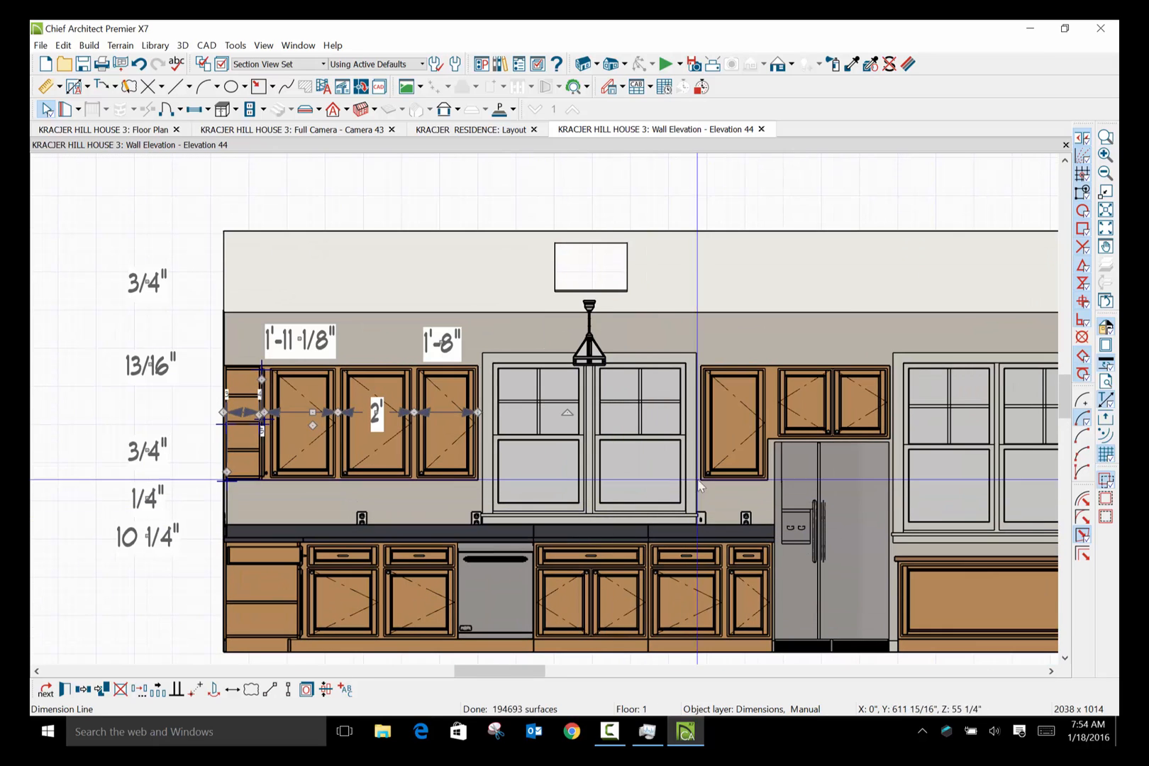
{"action": "left_click", "coordinate": [1051, 671]}
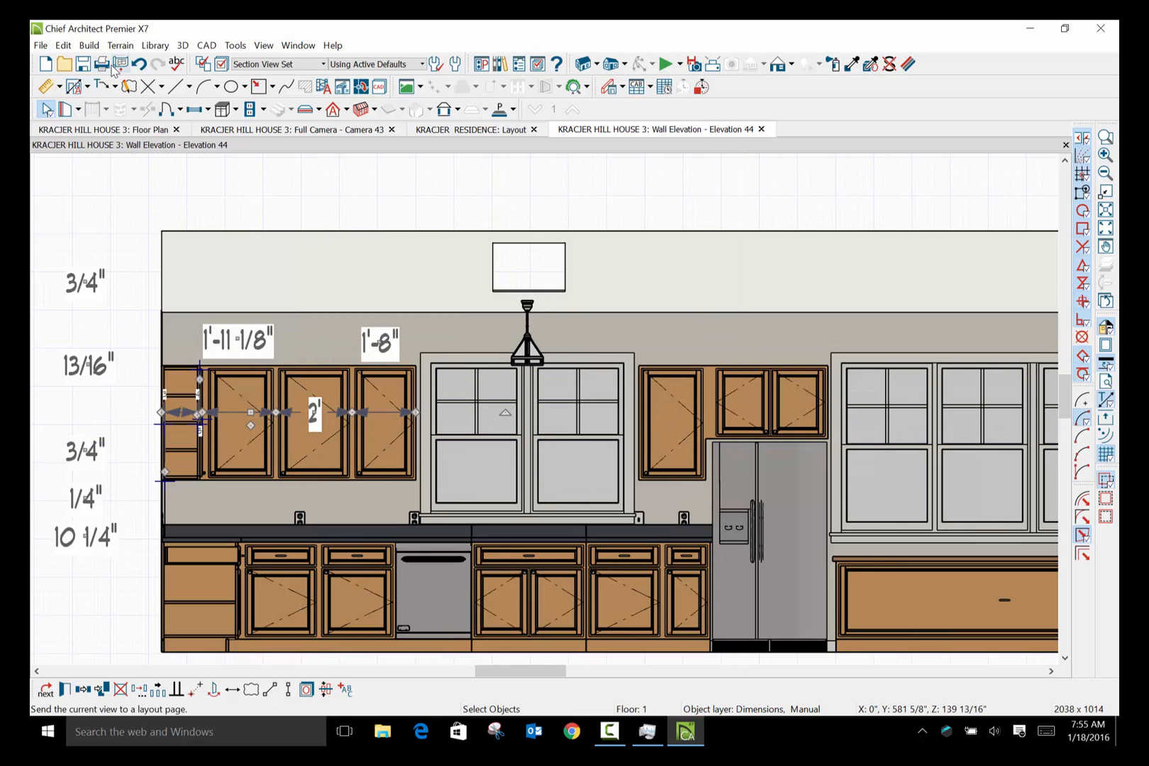
{"action": "left_click", "coordinate": [59, 87]}
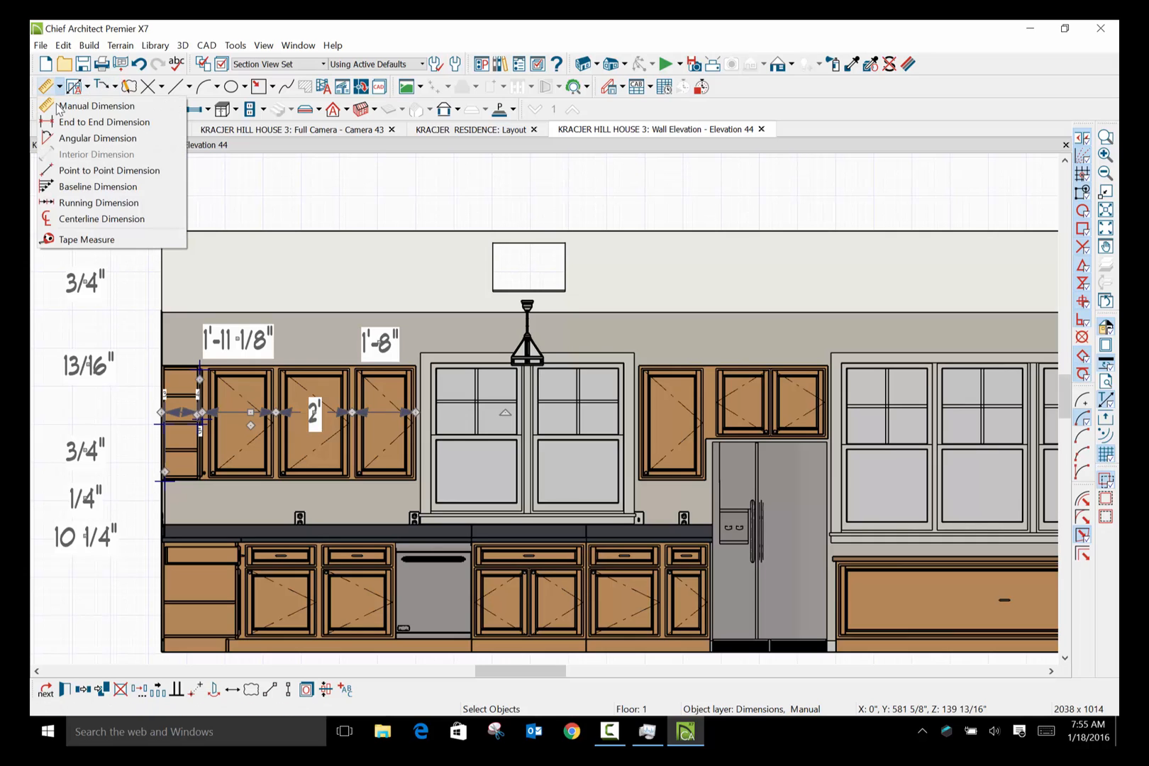
{"action": "left_click", "coordinate": [71, 106]}
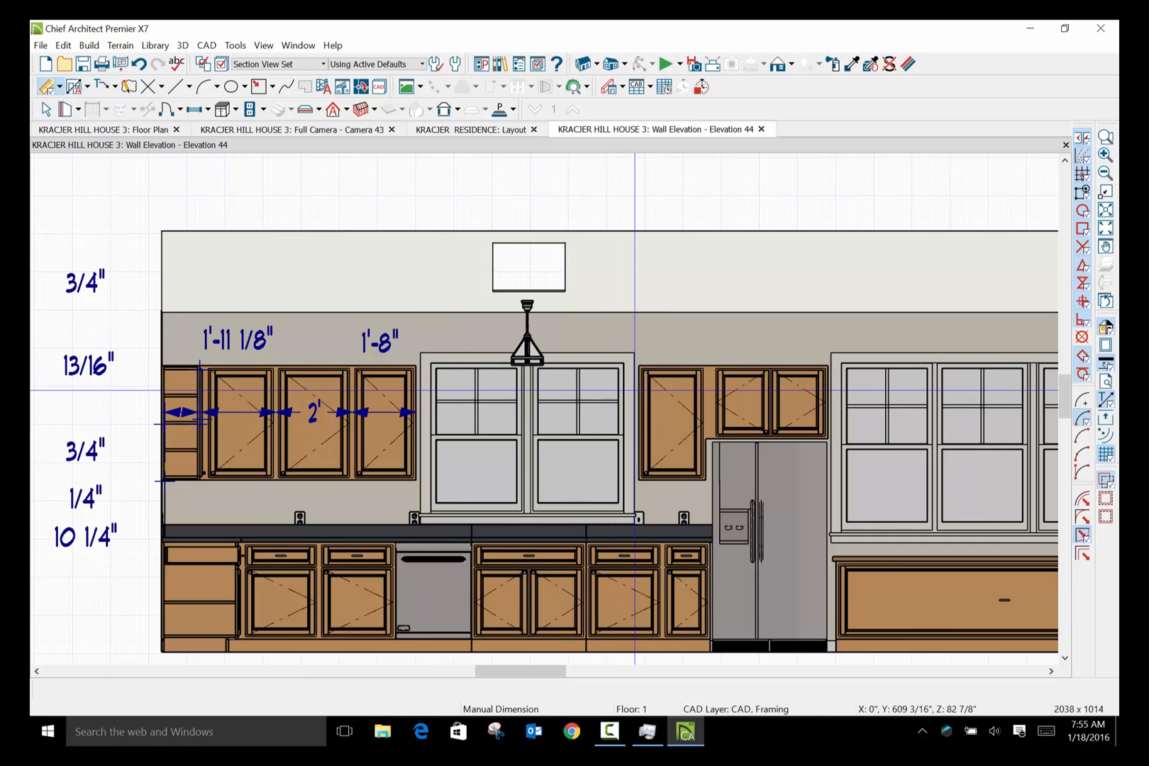
{"action": "left_click_drag", "start_coordinate": [641, 391], "coordinate": [821, 393]}
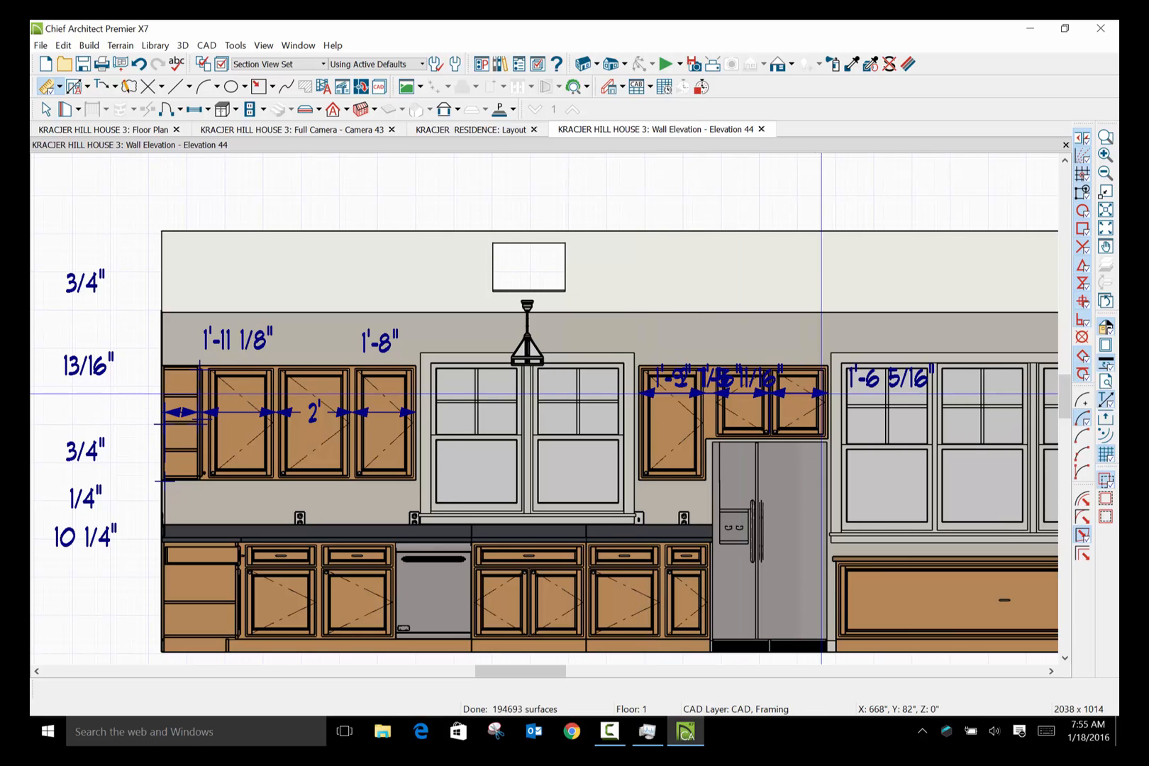
Remove the extra extension marker near the left edge of the above-refrigerator cabinet from the new dimension line, keeping the line selected.
{"action": "scroll", "coordinate": [729, 400], "scroll_direction": "up", "scroll_amount": 2}
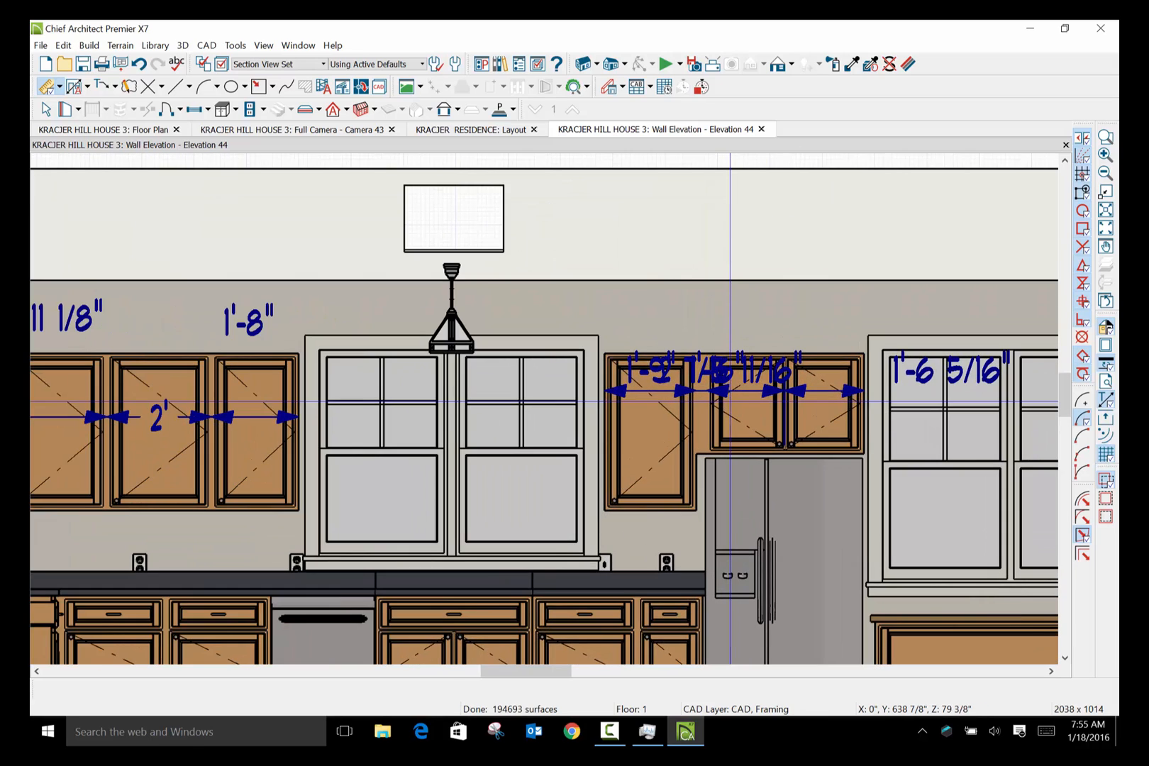
{"action": "left_click", "coordinate": [45, 111]}
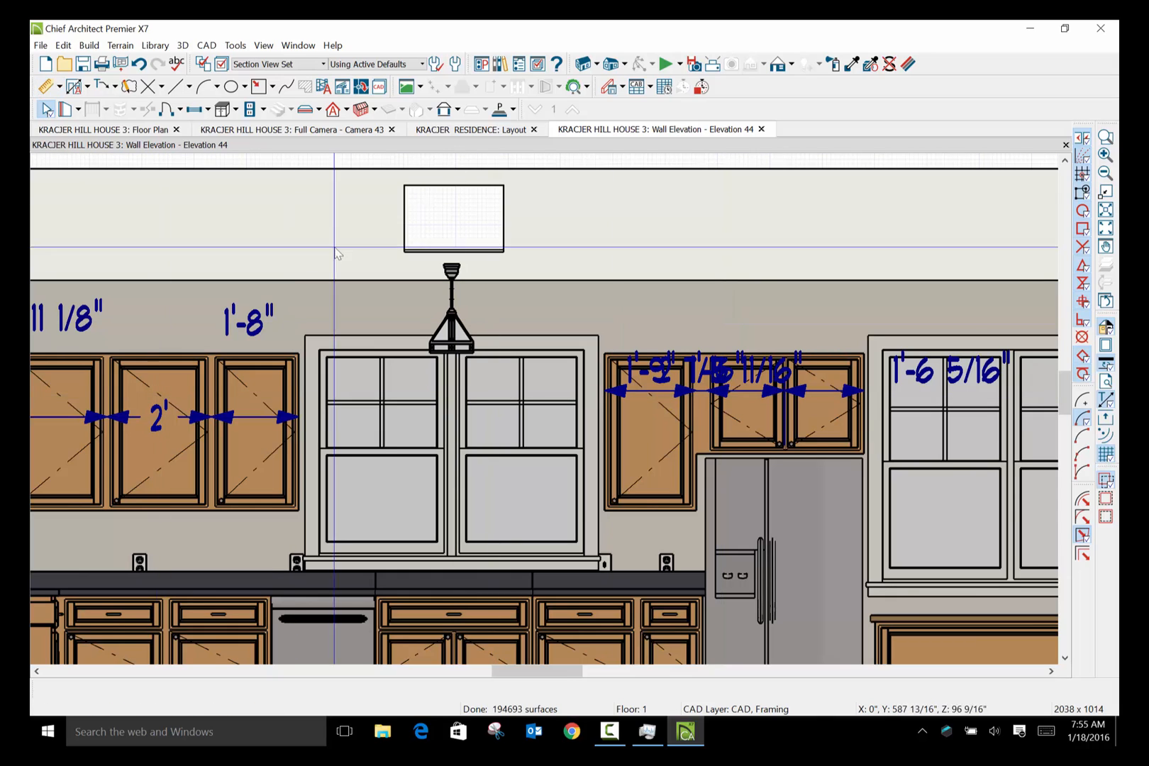
{"action": "left_click", "coordinate": [751, 400]}
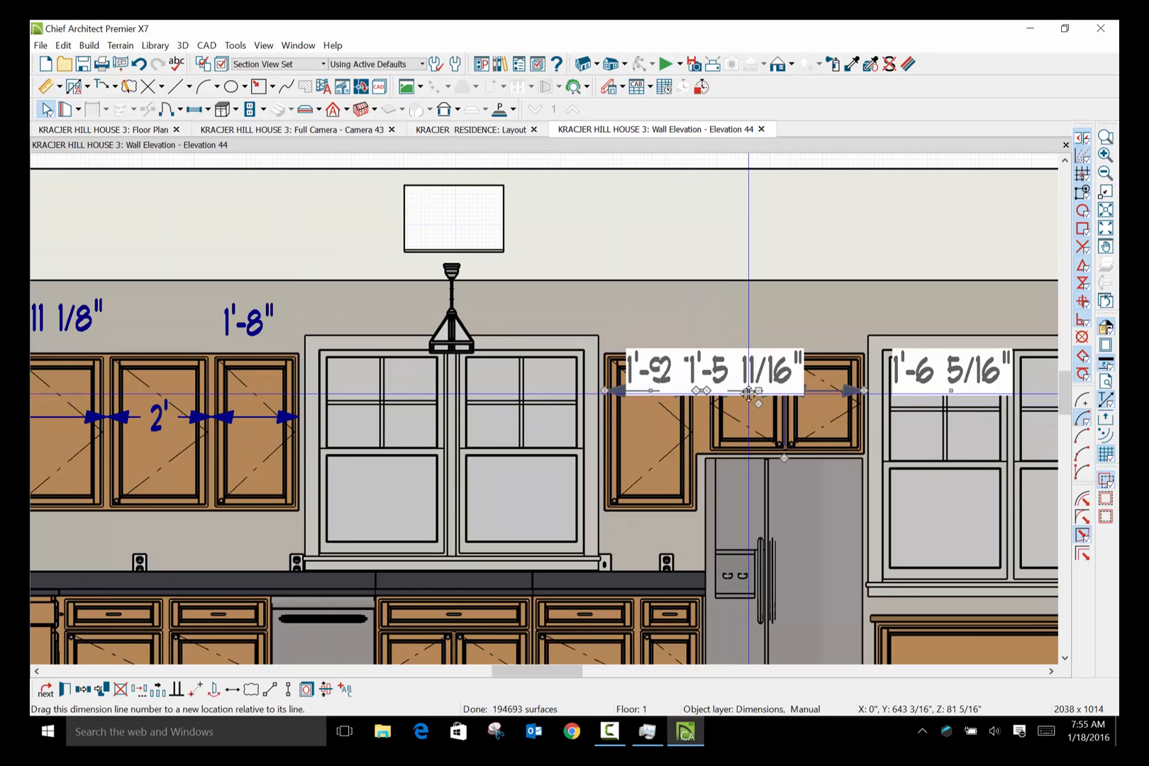
{"action": "left_click_drag", "start_coordinate": [700, 389], "coordinate": [654, 308]}
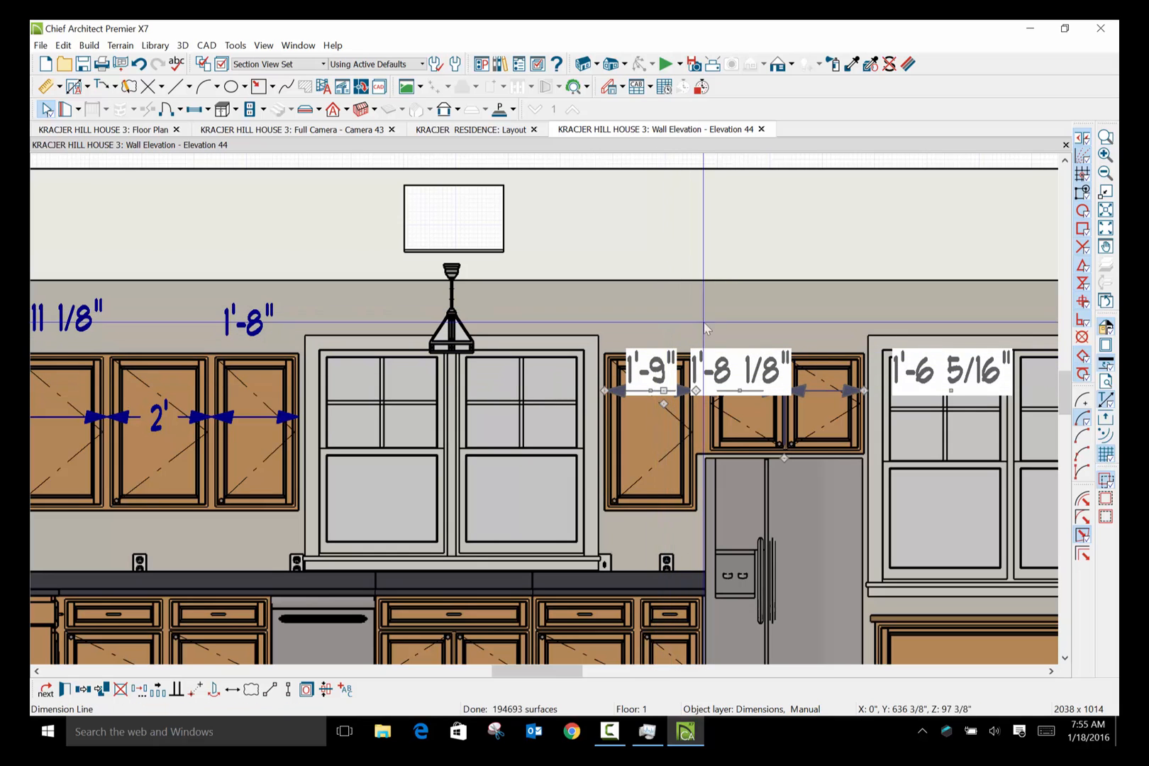
{"action": "left_click", "coordinate": [749, 326]}
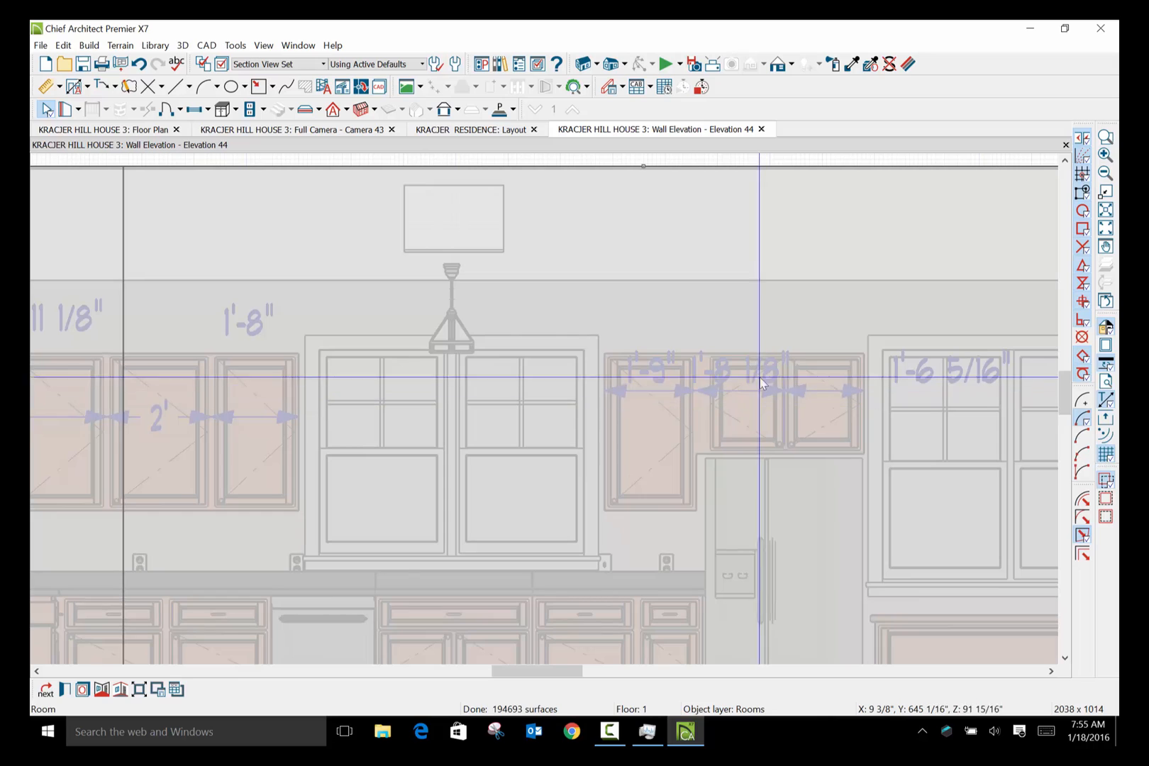
{"action": "left_click", "coordinate": [752, 254]}
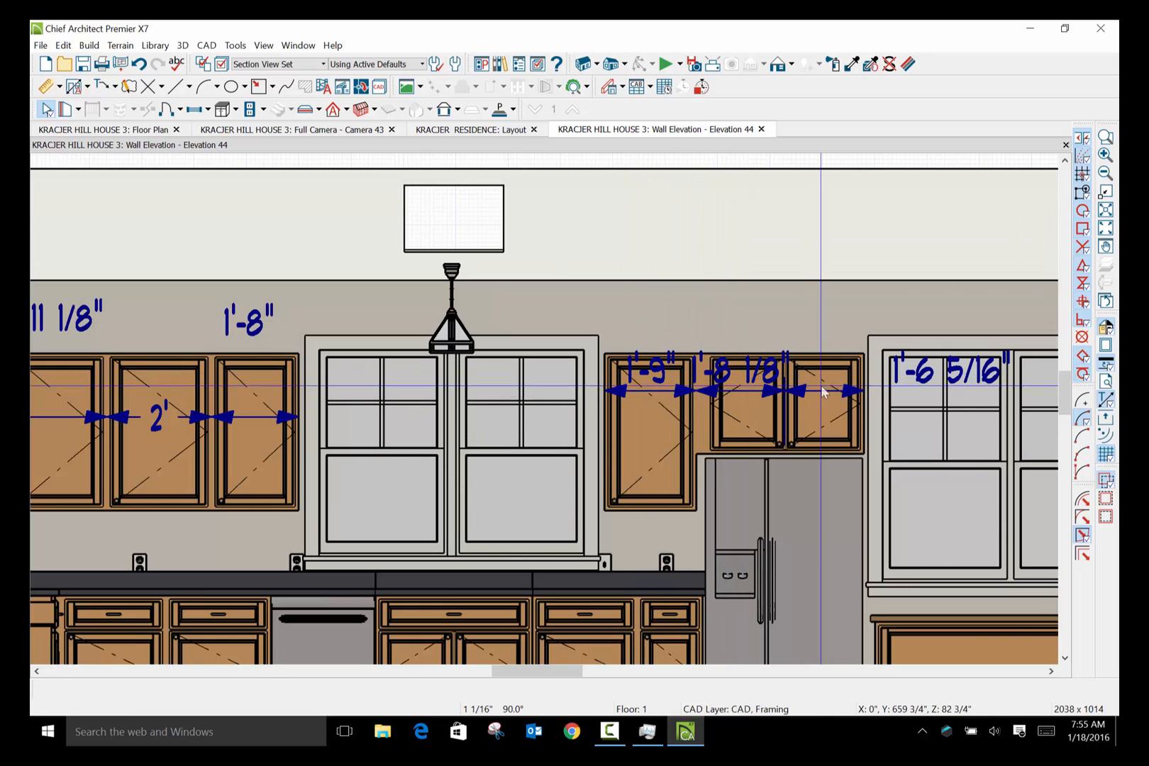
{"action": "left_click", "coordinate": [941, 386]}
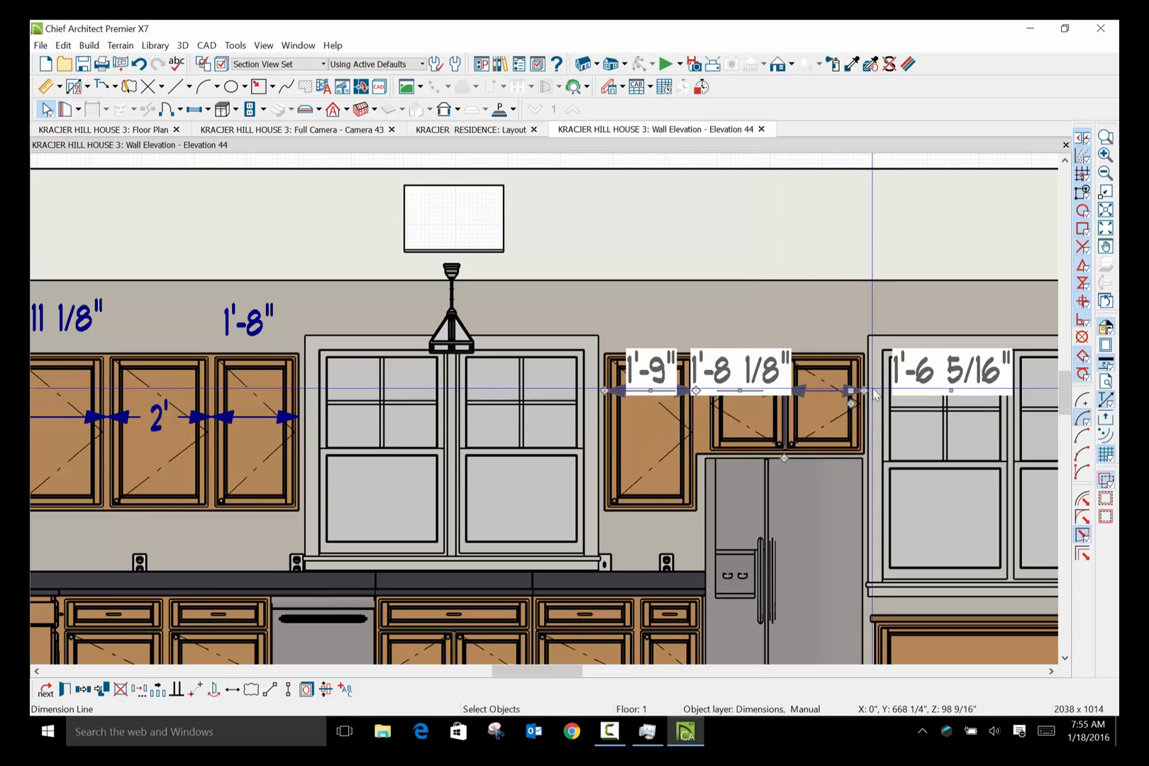
Add a manual dimension line across the base cabinets from the corner cabinet's right edge to the refrigerator.
{"action": "key", "text": "Escape"}
{"action": "scroll", "coordinate": [777, 330], "scroll_direction": "down", "scroll_amount": 2}
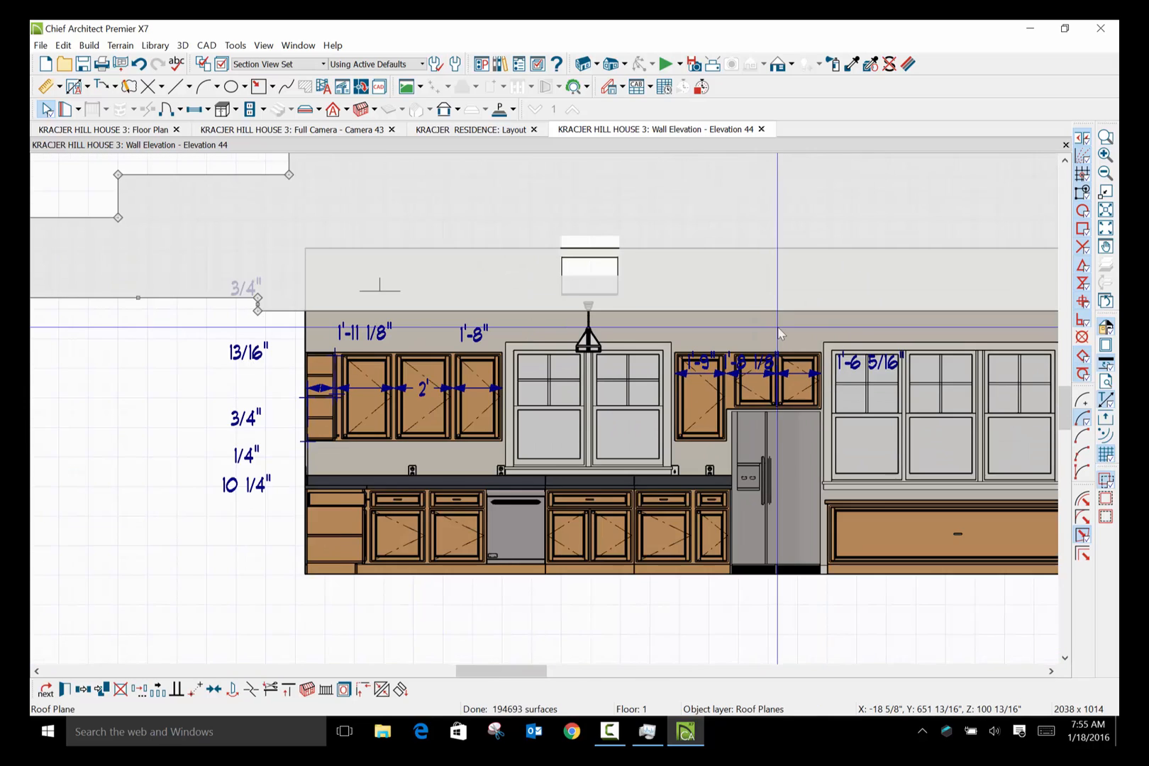
{"action": "scroll", "coordinate": [777, 329], "scroll_direction": "down", "scroll_amount": 1}
{"action": "scroll", "coordinate": [410, 616], "scroll_direction": "up", "scroll_amount": 2}
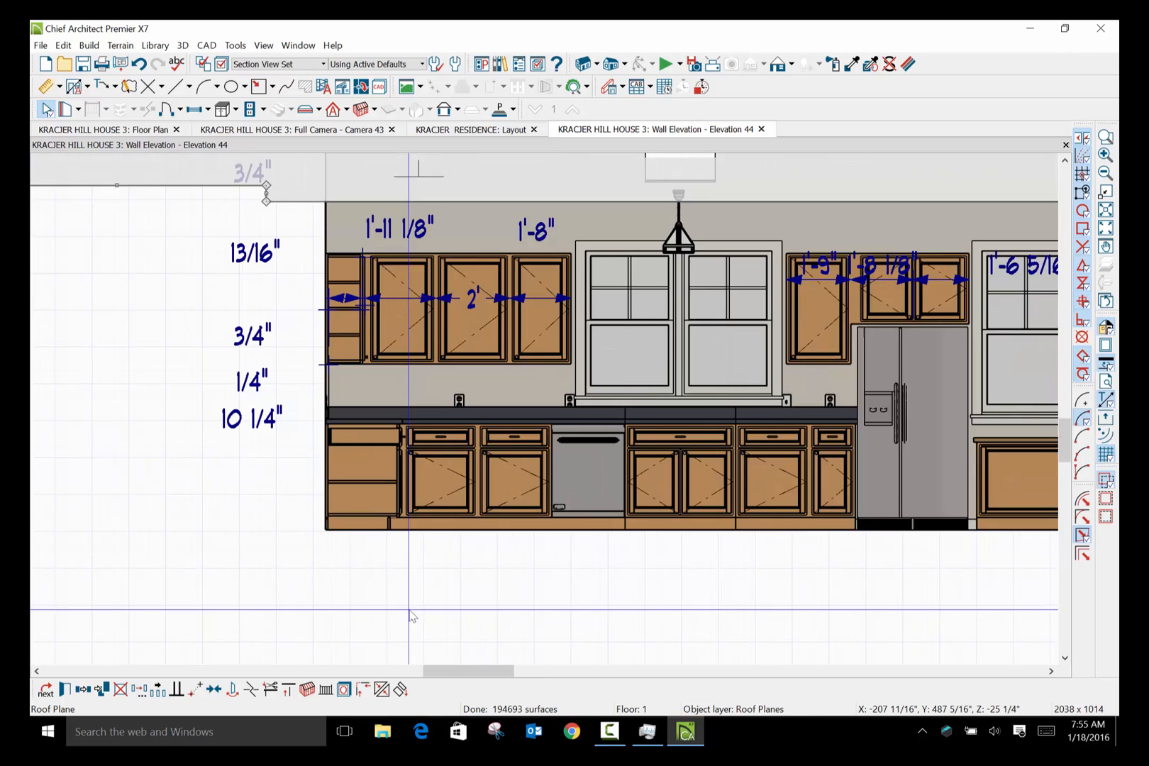
{"action": "scroll", "coordinate": [409, 615], "scroll_direction": "up", "scroll_amount": 1}
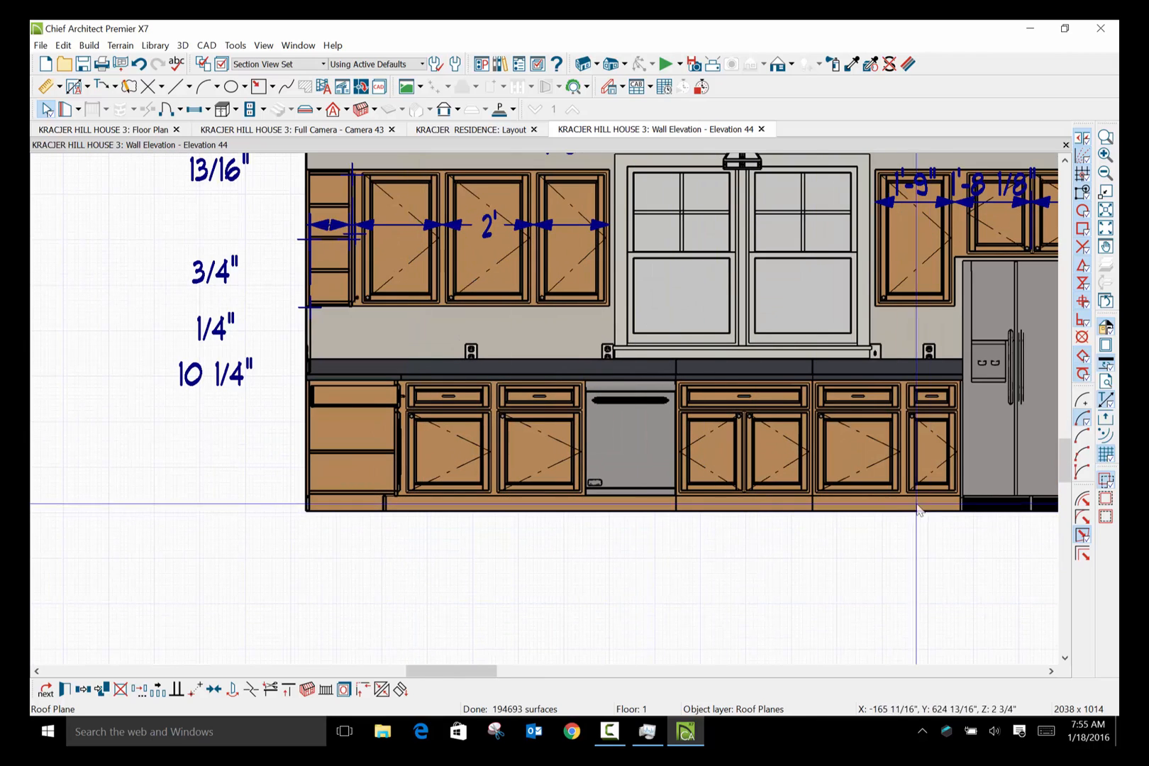
{"action": "scroll", "coordinate": [634, 543], "scroll_direction": "down", "scroll_amount": 1}
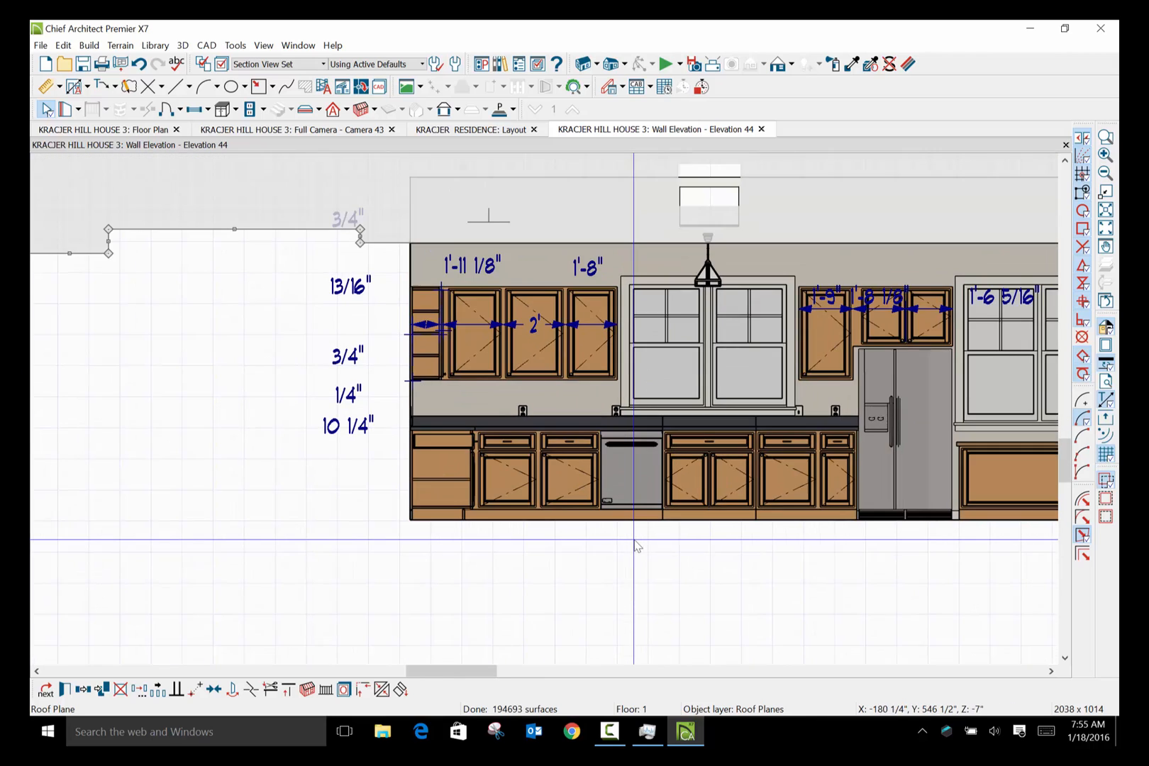
{"action": "scroll", "coordinate": [635, 542], "scroll_direction": "up", "scroll_amount": 1}
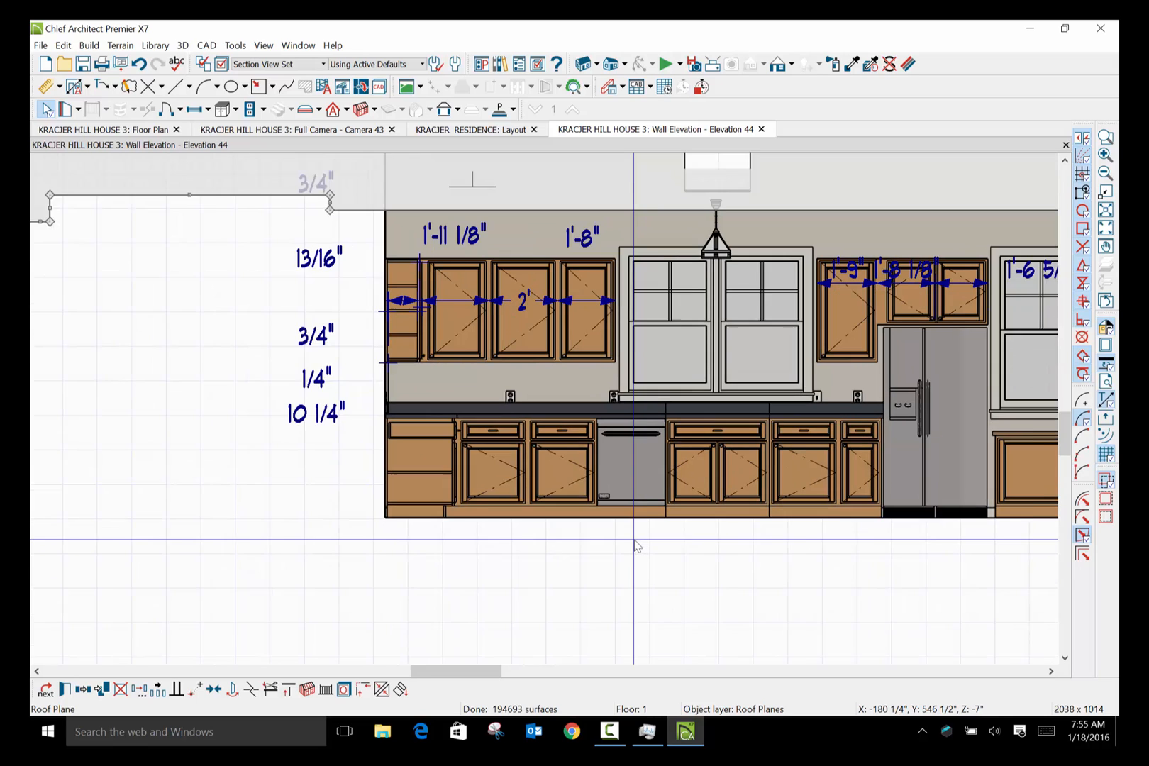
{"action": "scroll", "coordinate": [634, 545], "scroll_direction": "up", "scroll_amount": 1}
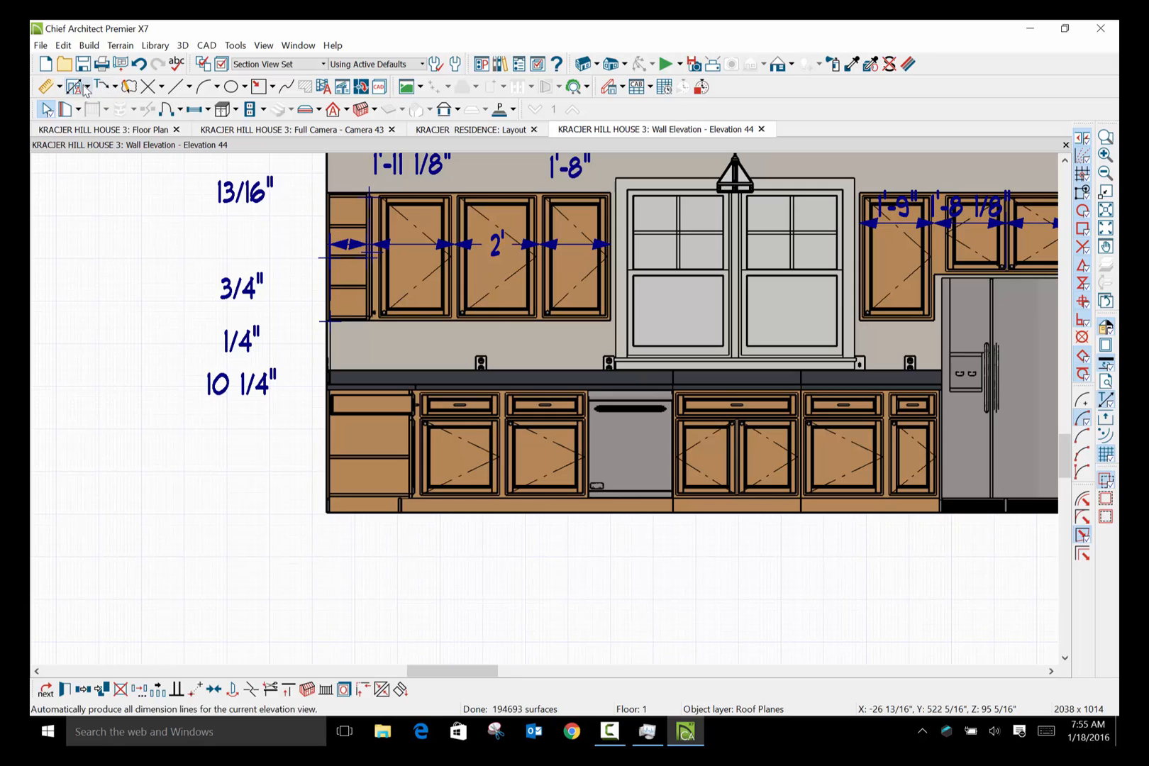
{"action": "left_click", "coordinate": [60, 88]}
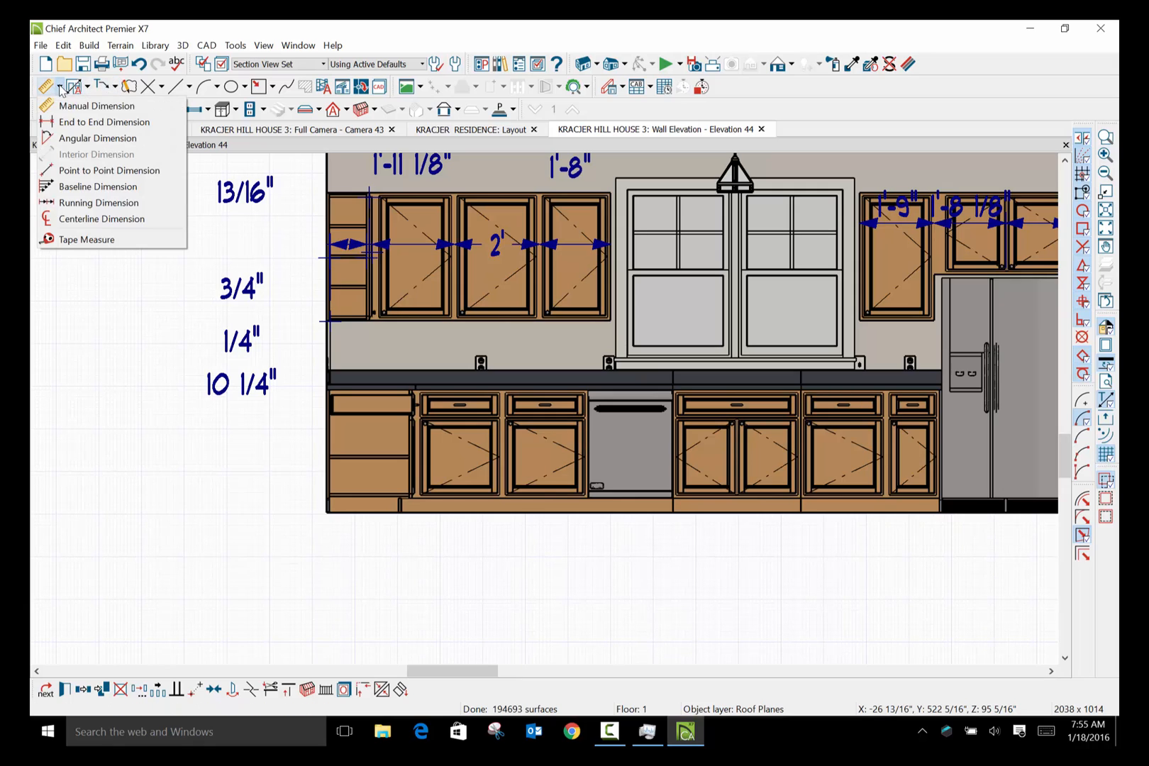
{"action": "left_click", "coordinate": [84, 103]}
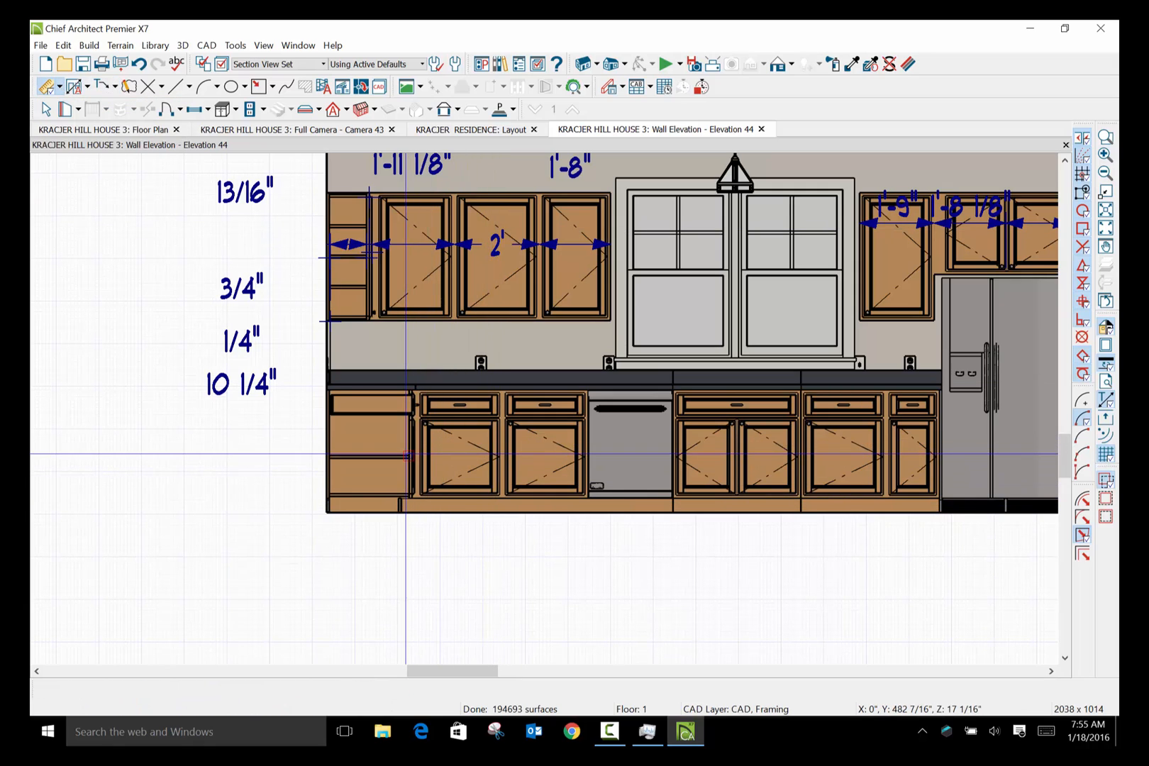
{"action": "left_click_drag", "start_coordinate": [407, 454], "coordinate": [939, 482]}
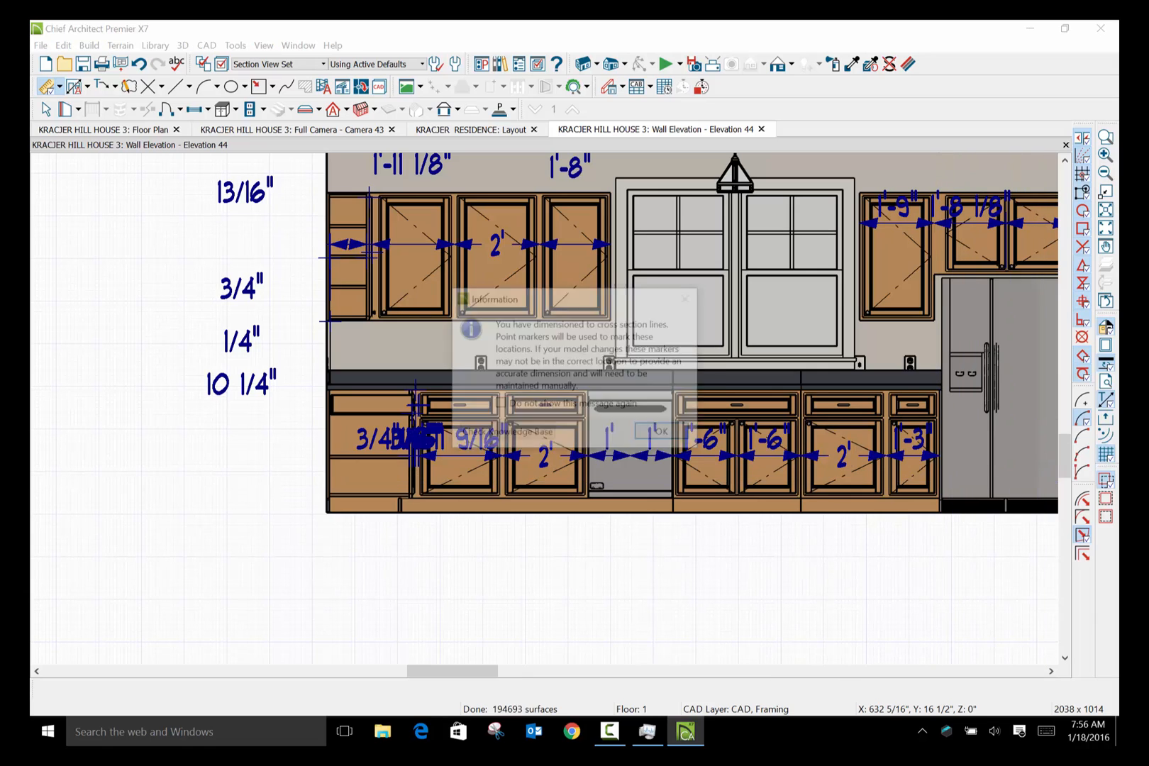
{"action": "left_click", "coordinate": [661, 434]}
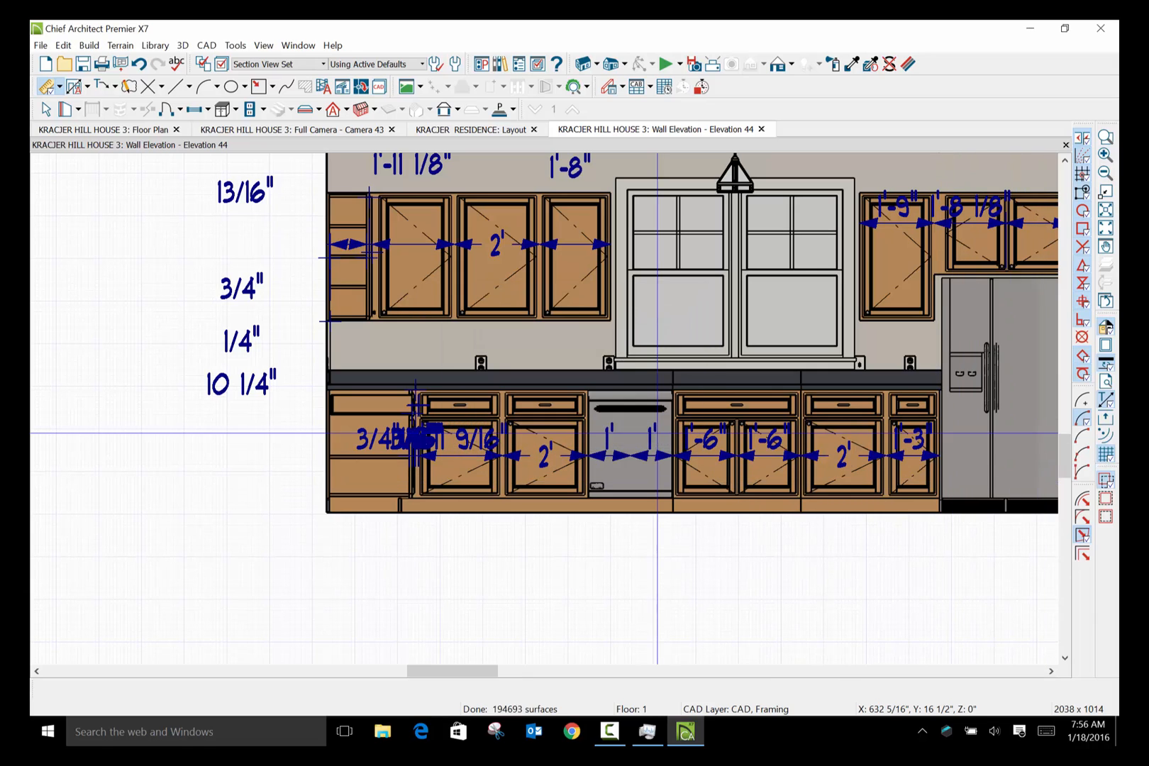
Select the base cabinet dimension line and place its 3/4" number outside the left end of the cabinets.
{"action": "scroll", "coordinate": [650, 469], "scroll_direction": "up", "scroll_amount": 1}
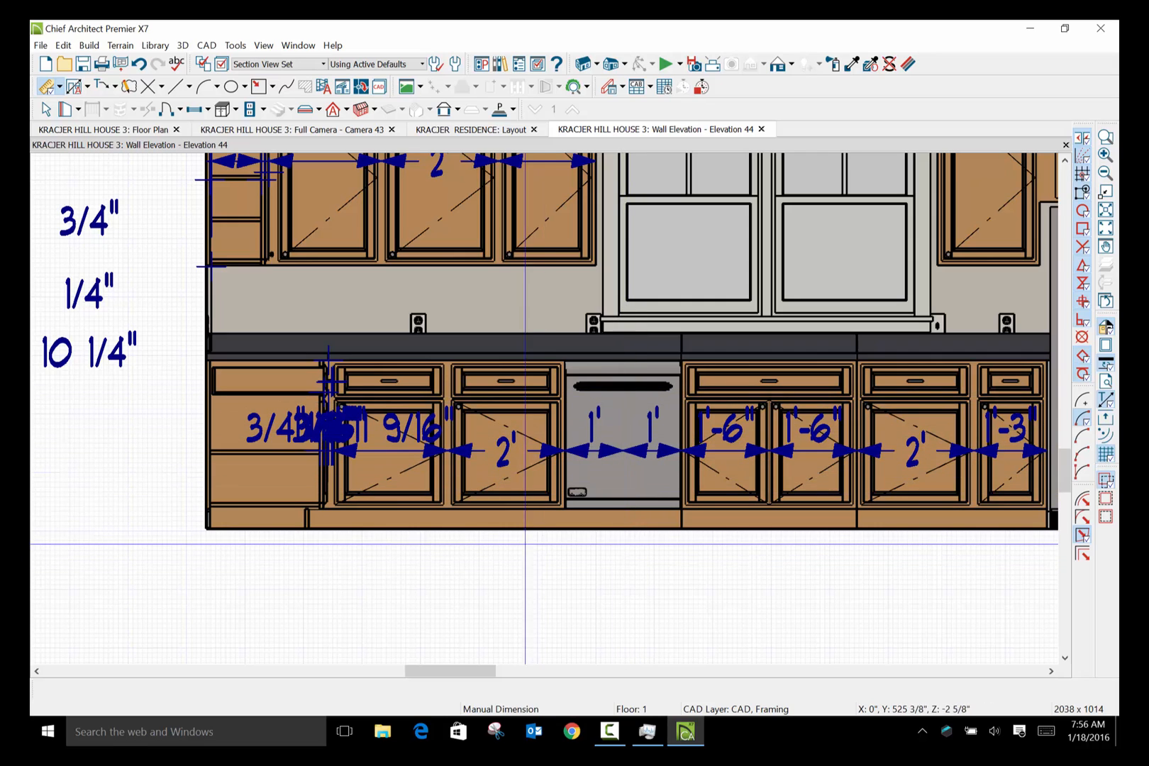
{"action": "scroll", "coordinate": [368, 481], "scroll_direction": "down", "scroll_amount": 1}
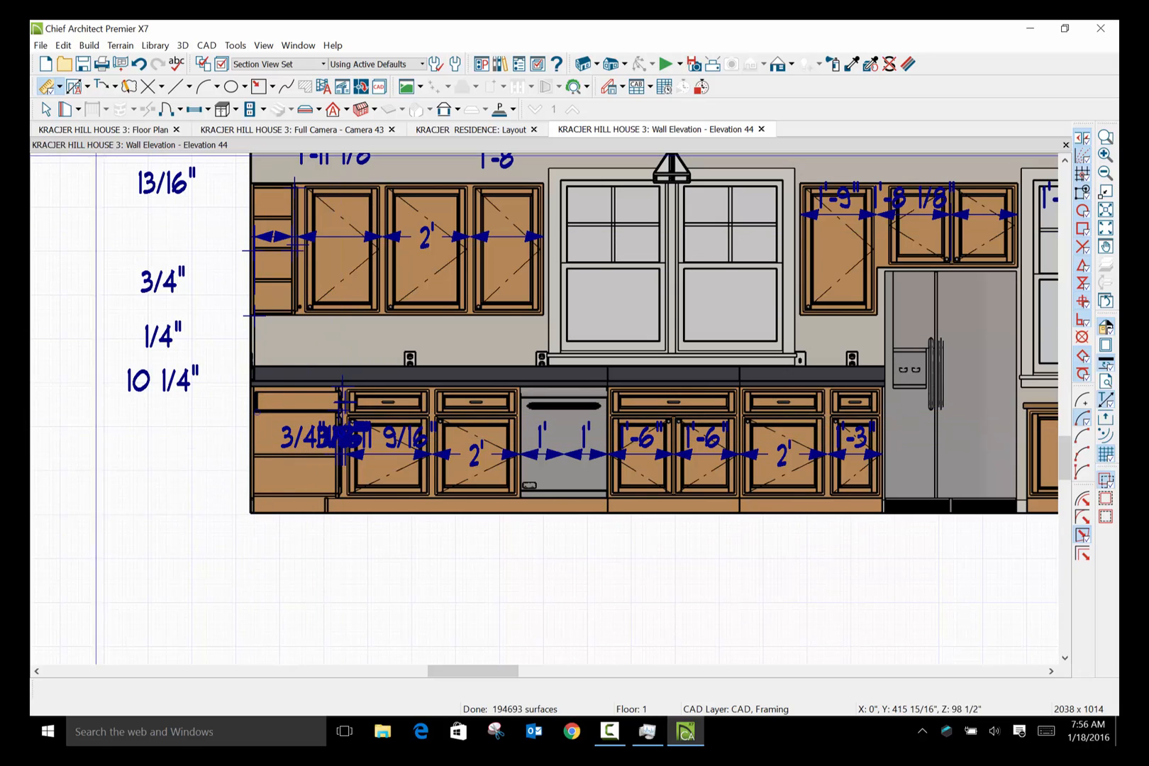
{"action": "left_click", "coordinate": [47, 109]}
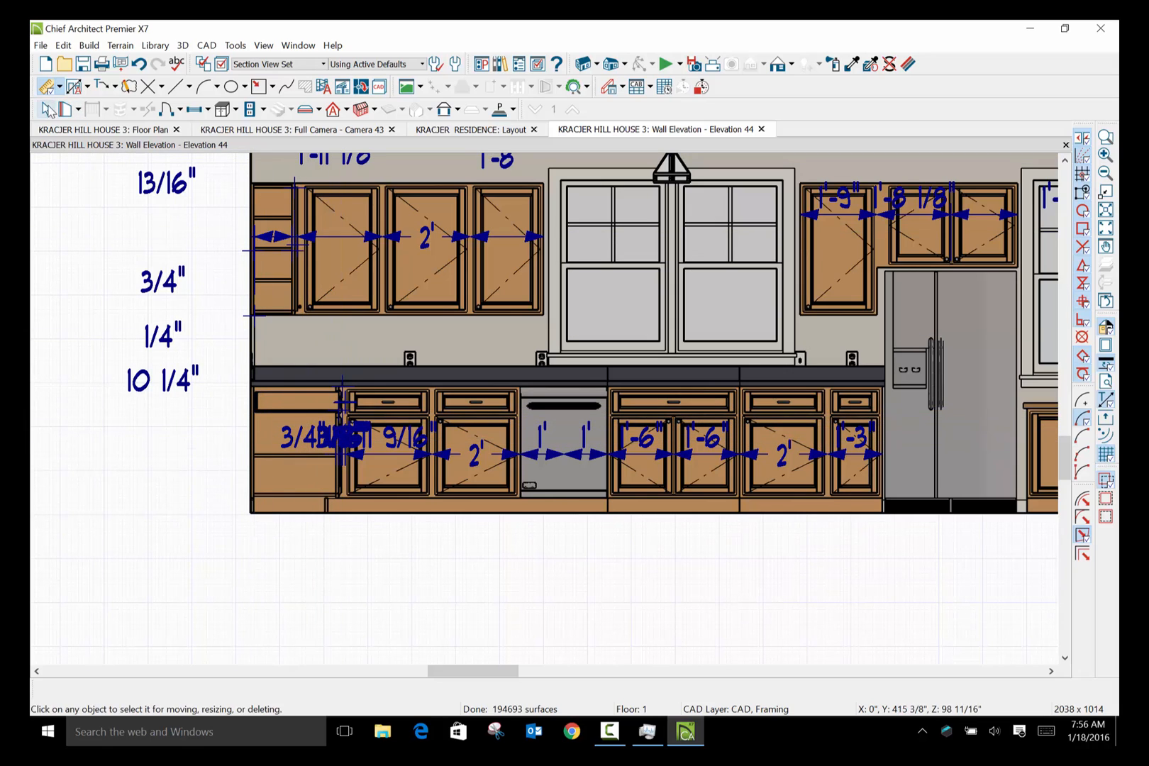
{"action": "left_click", "coordinate": [340, 453]}
{"action": "left_click_drag", "start_coordinate": [341, 452], "coordinate": [88, 522]}
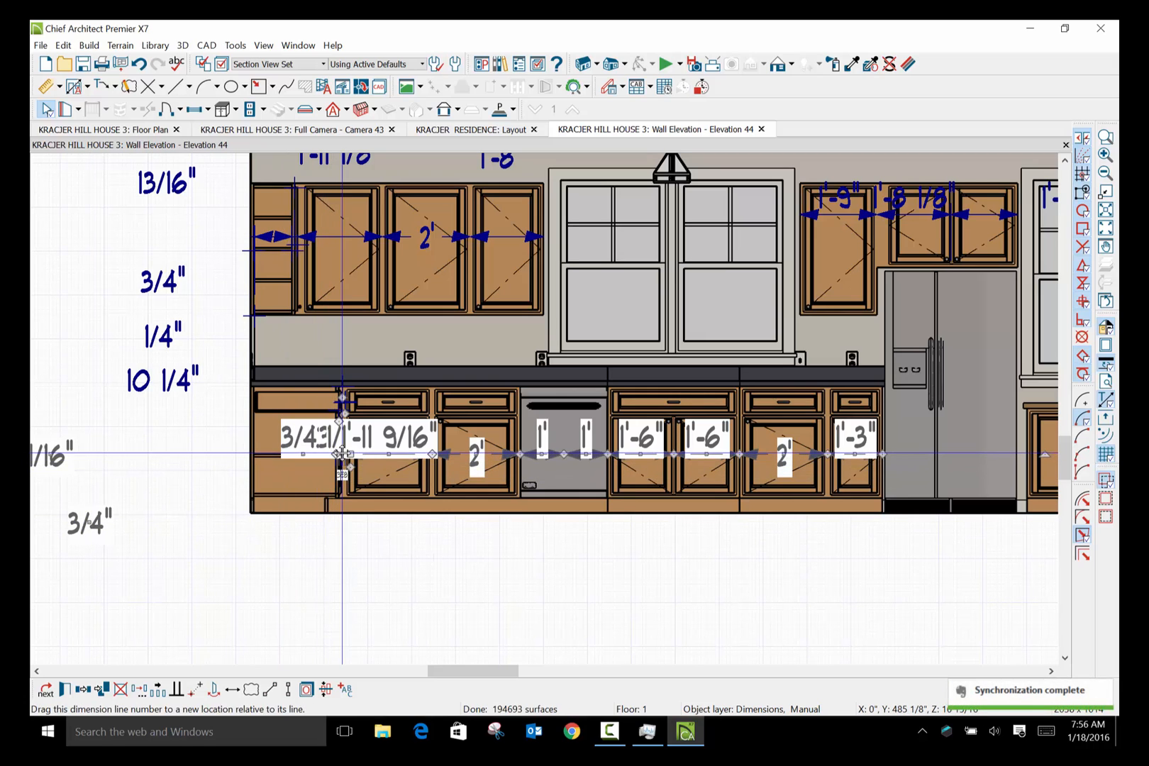
Move a dimension point marker from beside the corner base cabinet's right edge onto the face of that cabinet.
{"action": "left_click", "coordinate": [345, 451]}
{"action": "scroll", "coordinate": [345, 453], "scroll_direction": "up", "scroll_amount": 4}
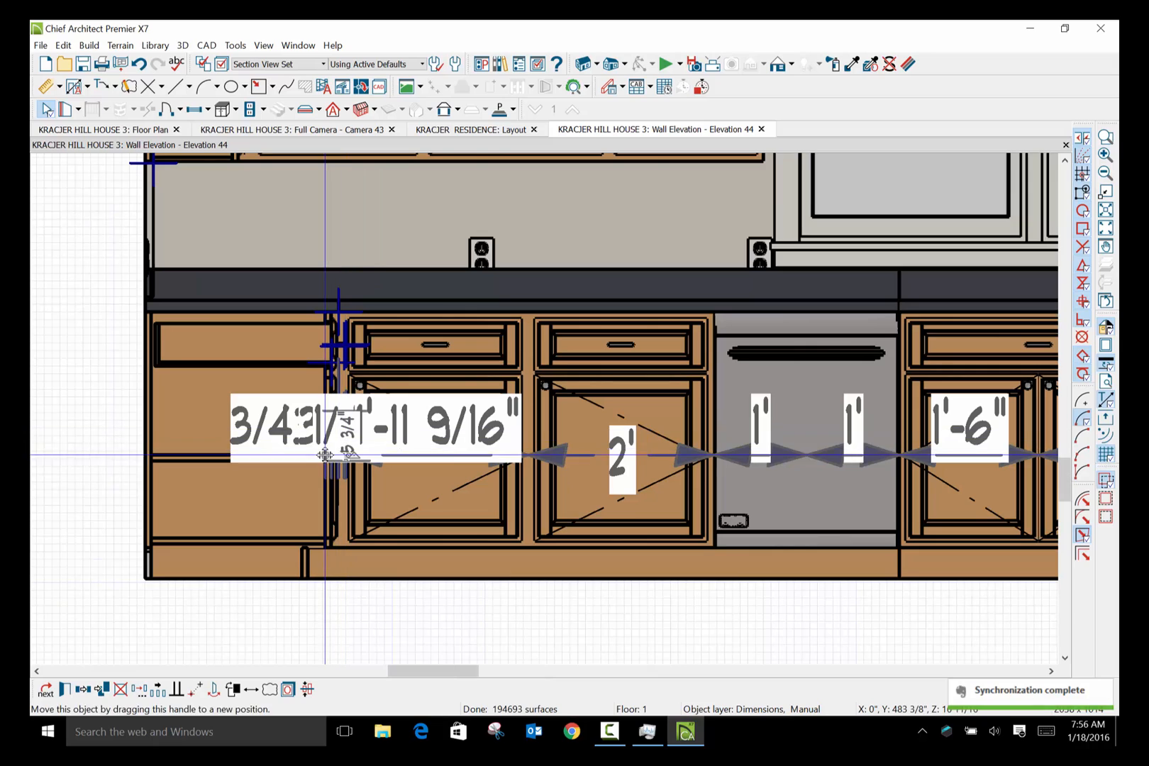
{"action": "left_click", "coordinate": [324, 440]}
{"action": "left_click", "coordinate": [325, 456]}
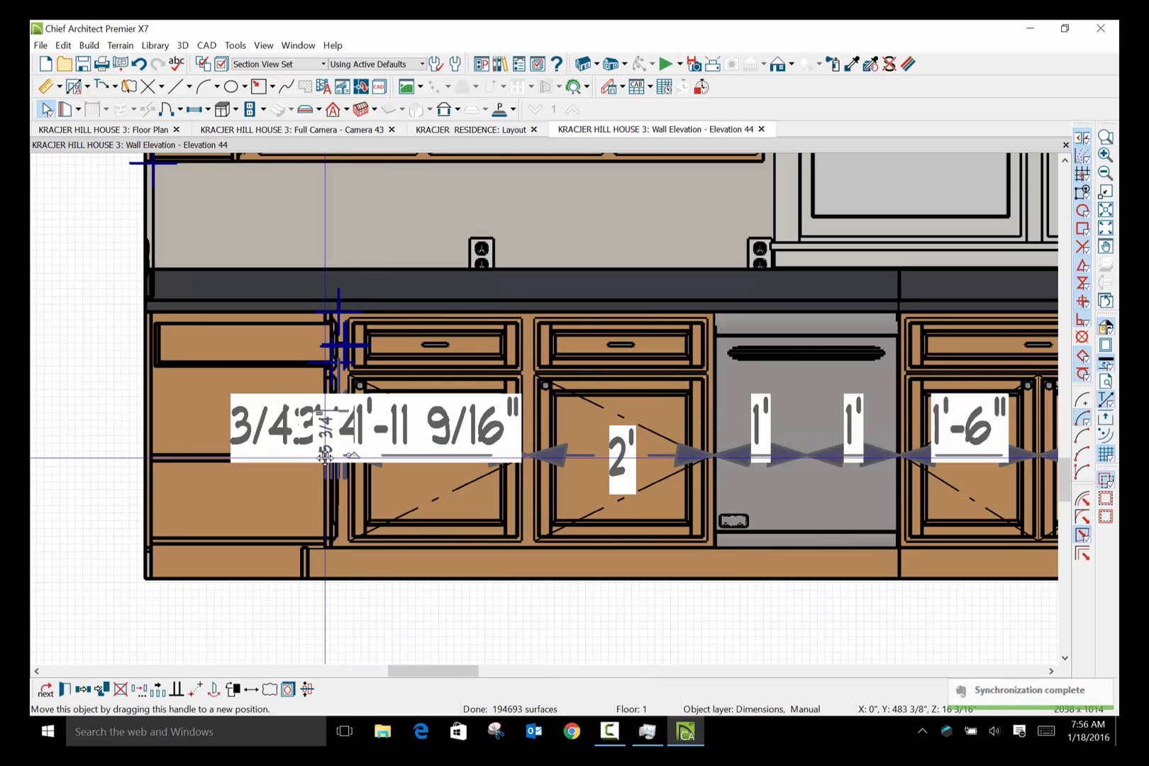
{"action": "left_click_drag", "start_coordinate": [324, 456], "coordinate": [98, 468]}
{"action": "left_click_drag", "start_coordinate": [105, 468], "coordinate": [336, 477]}
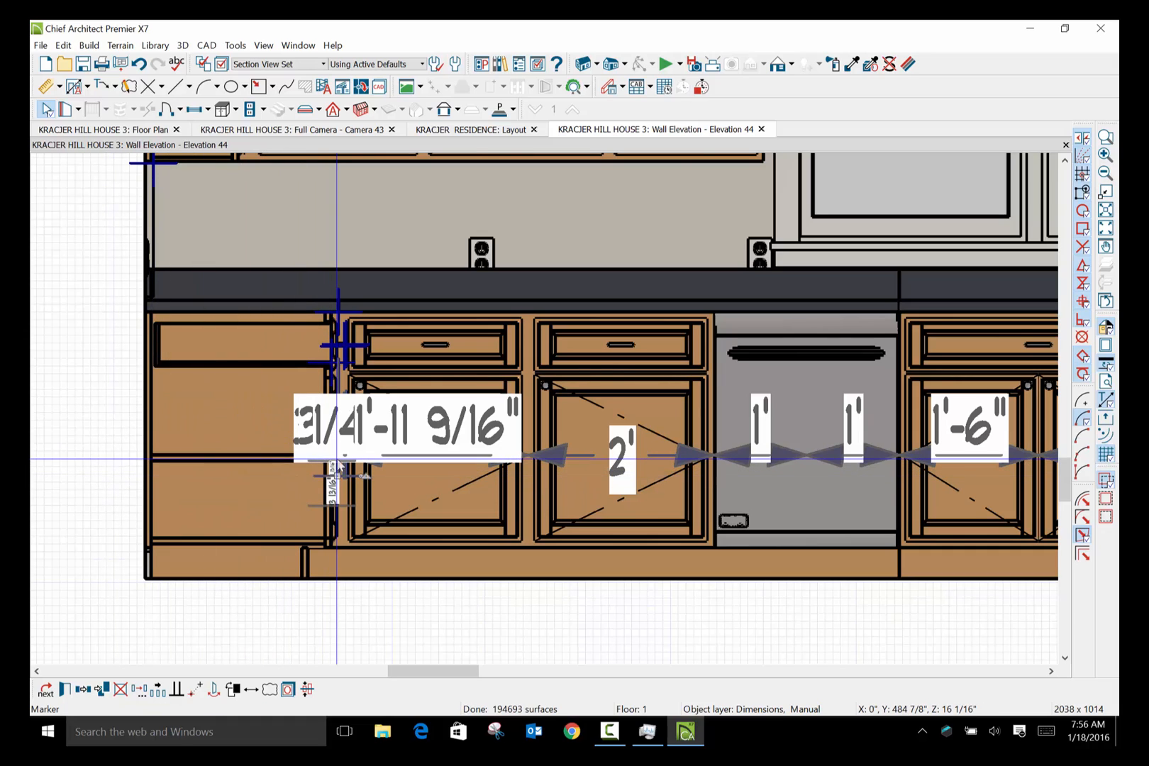
{"action": "scroll", "coordinate": [337, 451], "scroll_direction": "up", "scroll_amount": 3}
{"action": "scroll", "coordinate": [339, 458], "scroll_direction": "up", "scroll_amount": 1}
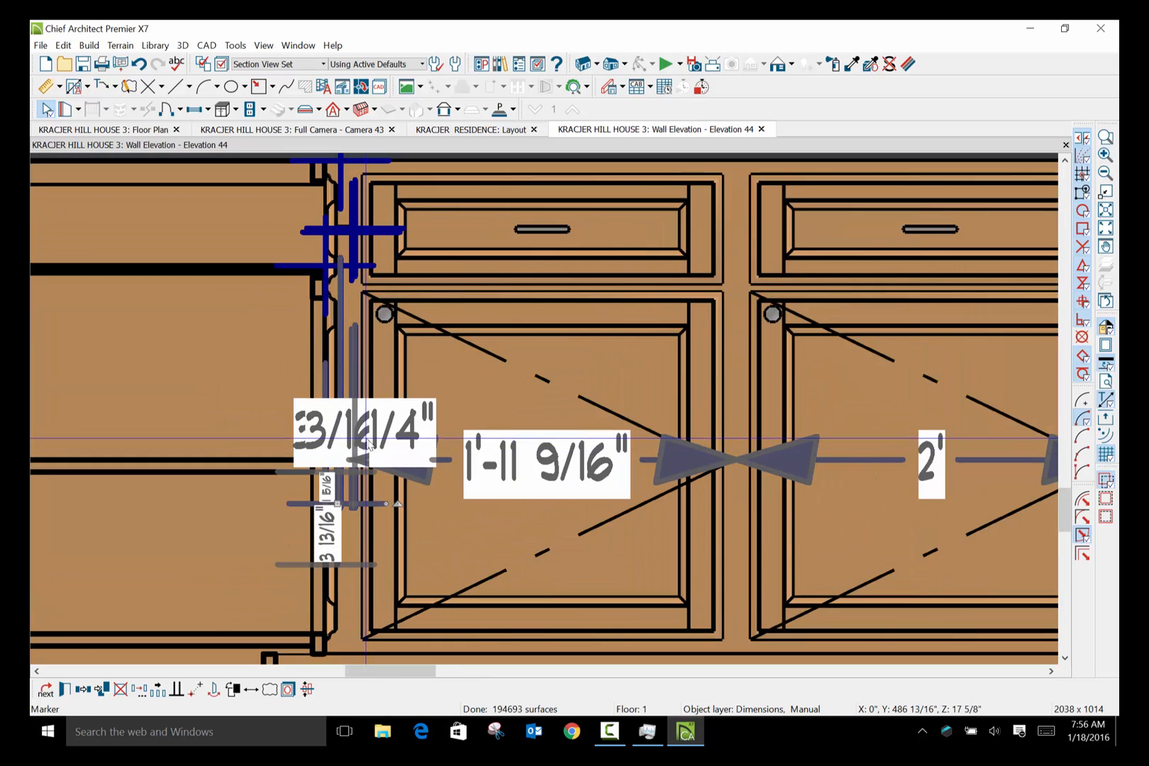
{"action": "left_click_drag", "start_coordinate": [338, 502], "coordinate": [181, 387]}
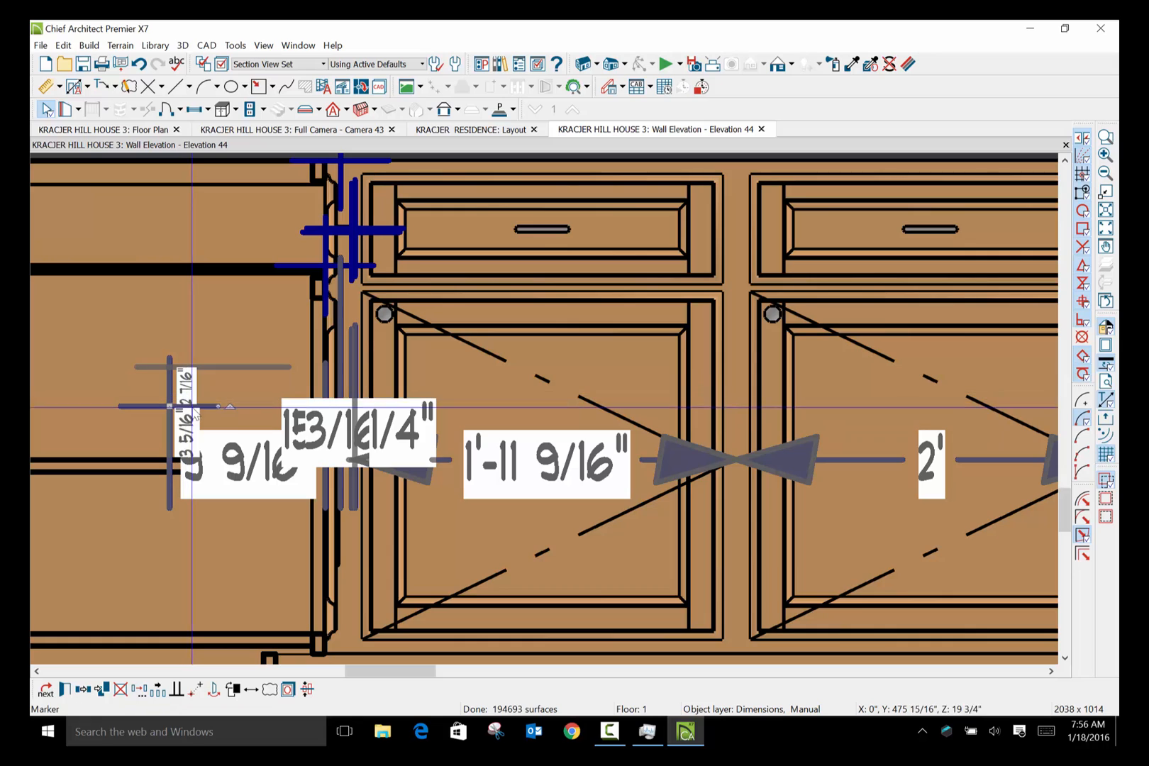
Gather the crowded small dimension numbers, including 3/16", 1/2", 1/4" and 9 9/16", over the left corner base cabinet.
{"action": "left_click", "coordinate": [355, 461]}
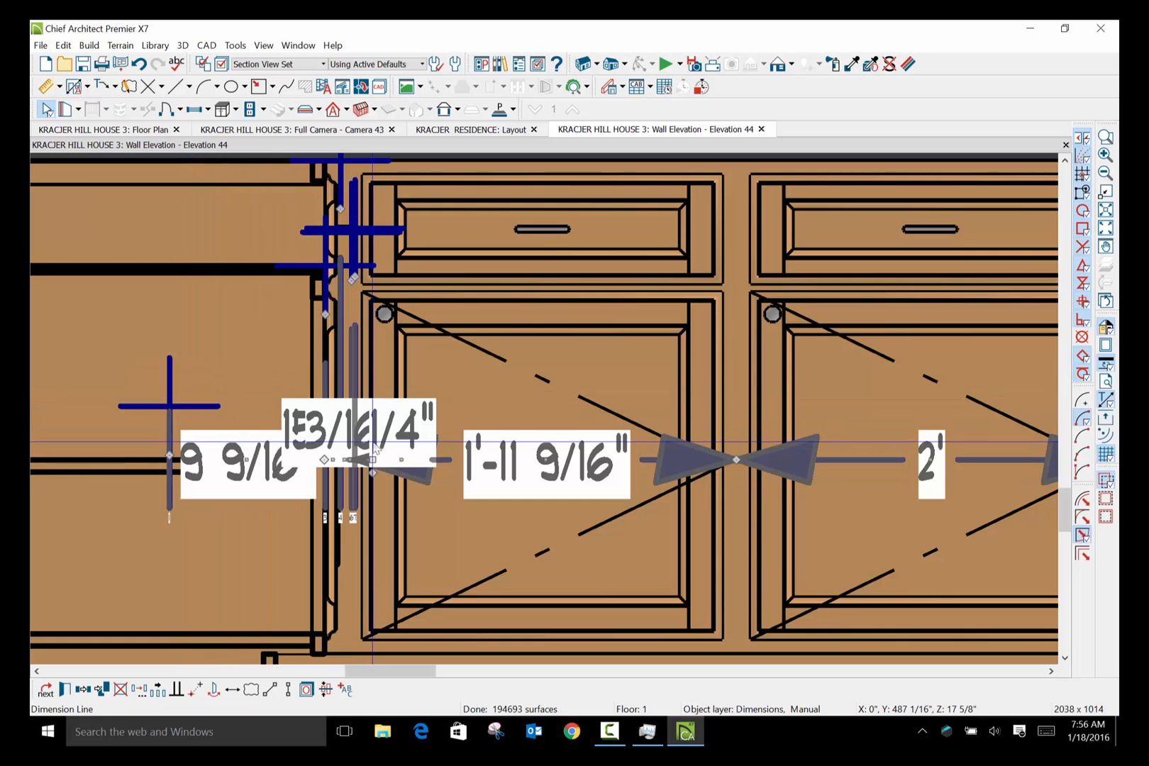
{"action": "left_click_drag", "start_coordinate": [357, 465], "coordinate": [127, 335]}
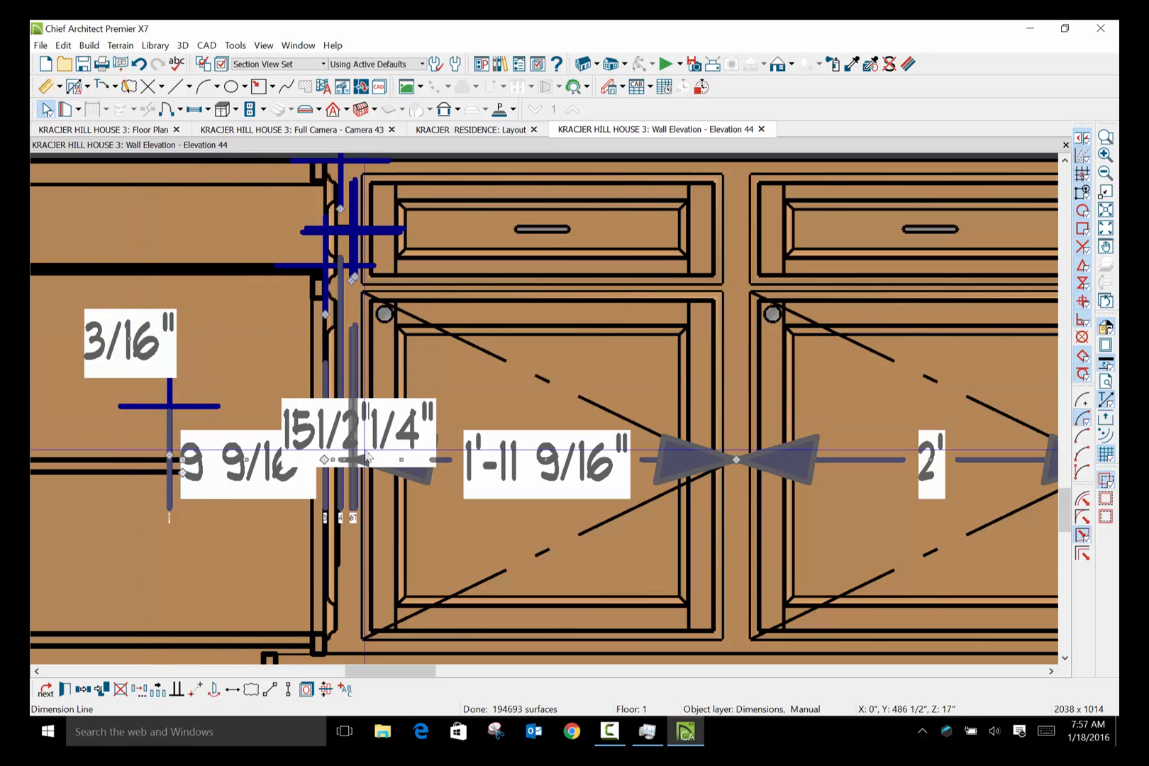
{"action": "left_click_drag", "start_coordinate": [330, 459], "coordinate": [201, 325]}
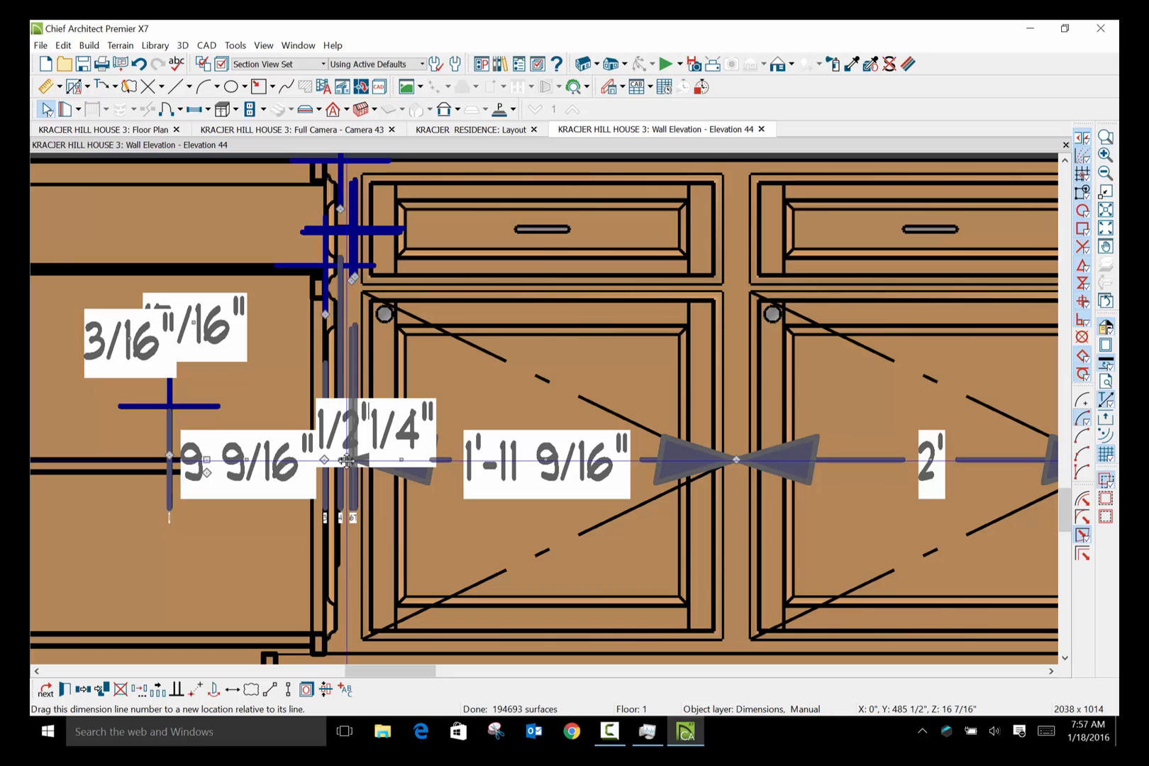
{"action": "left_click_drag", "start_coordinate": [333, 434], "coordinate": [96, 425]}
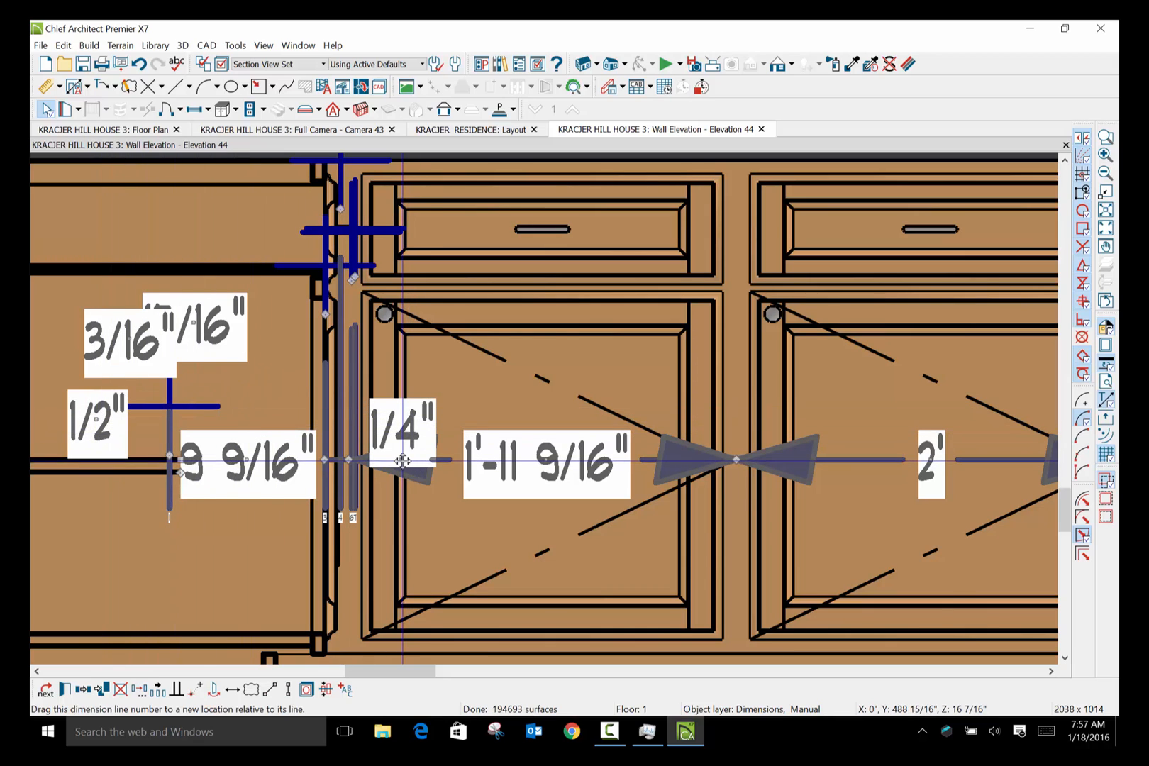
{"action": "left_click_drag", "start_coordinate": [402, 461], "coordinate": [248, 387]}
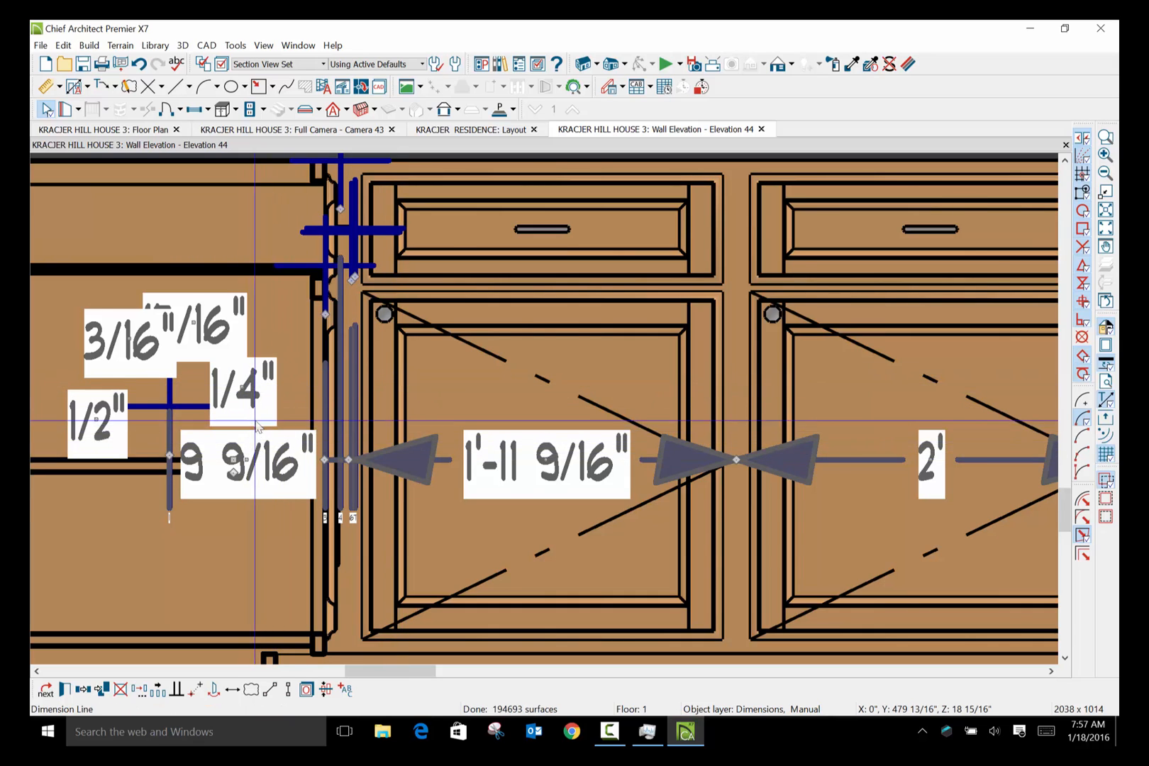
{"action": "scroll", "coordinate": [257, 426], "scroll_direction": "down", "scroll_amount": 3}
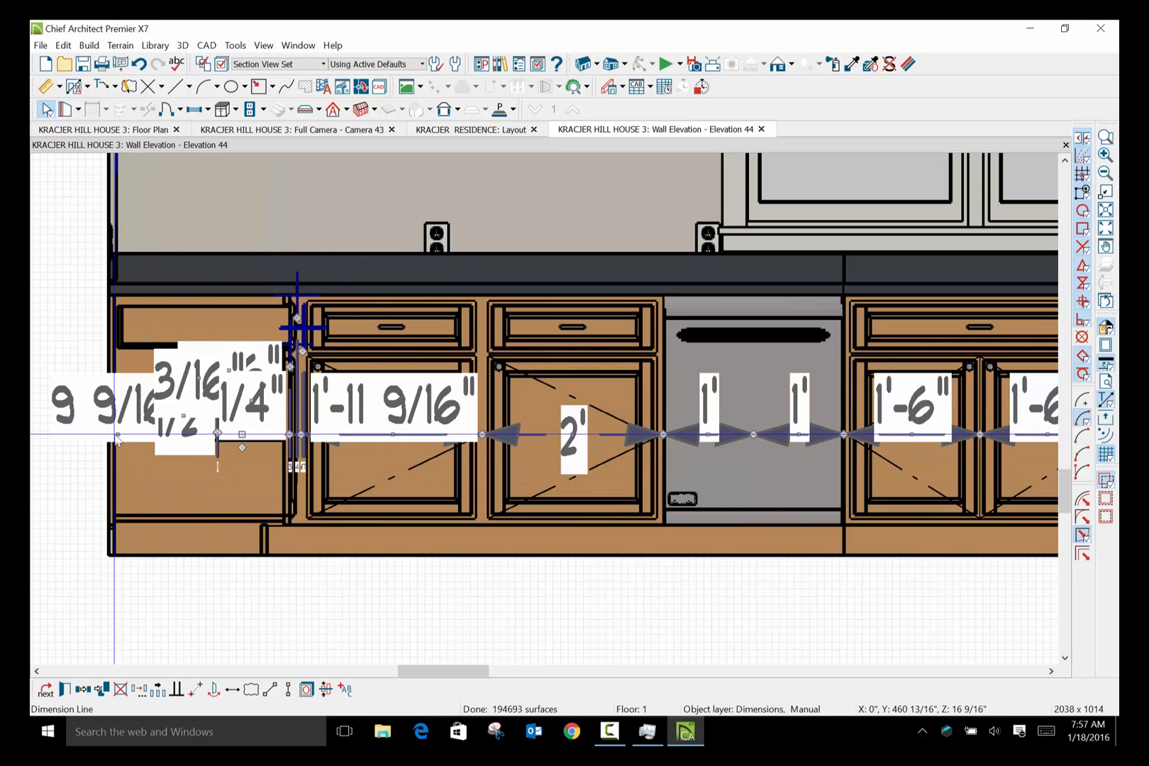
{"action": "left_click_drag", "start_coordinate": [117, 440], "coordinate": [206, 438]}
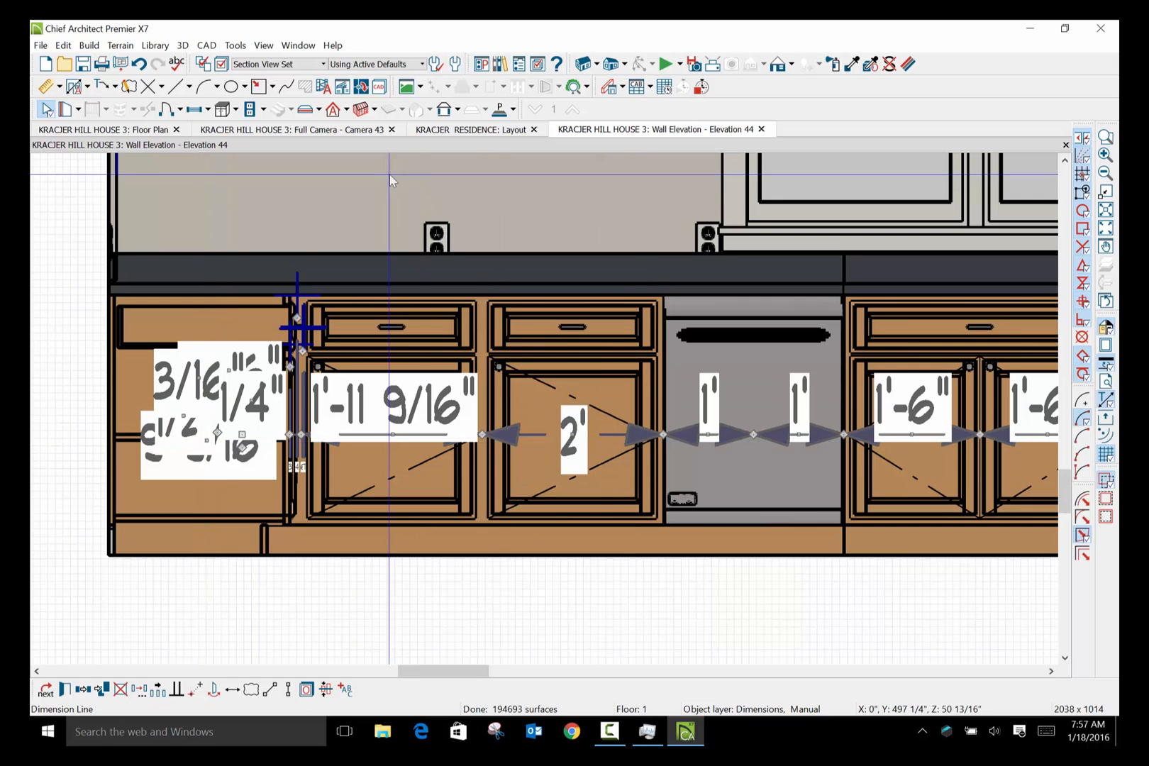
{"action": "scroll", "coordinate": [238, 595], "scroll_direction": "down", "scroll_amount": 3}
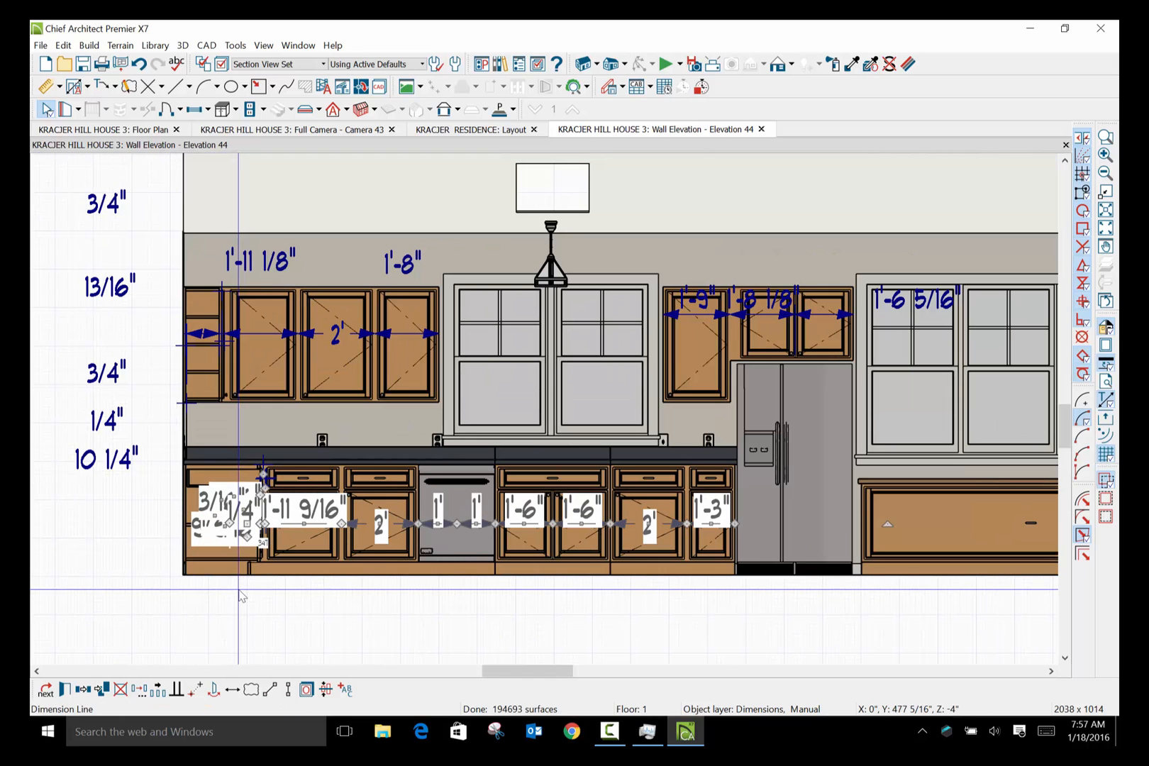
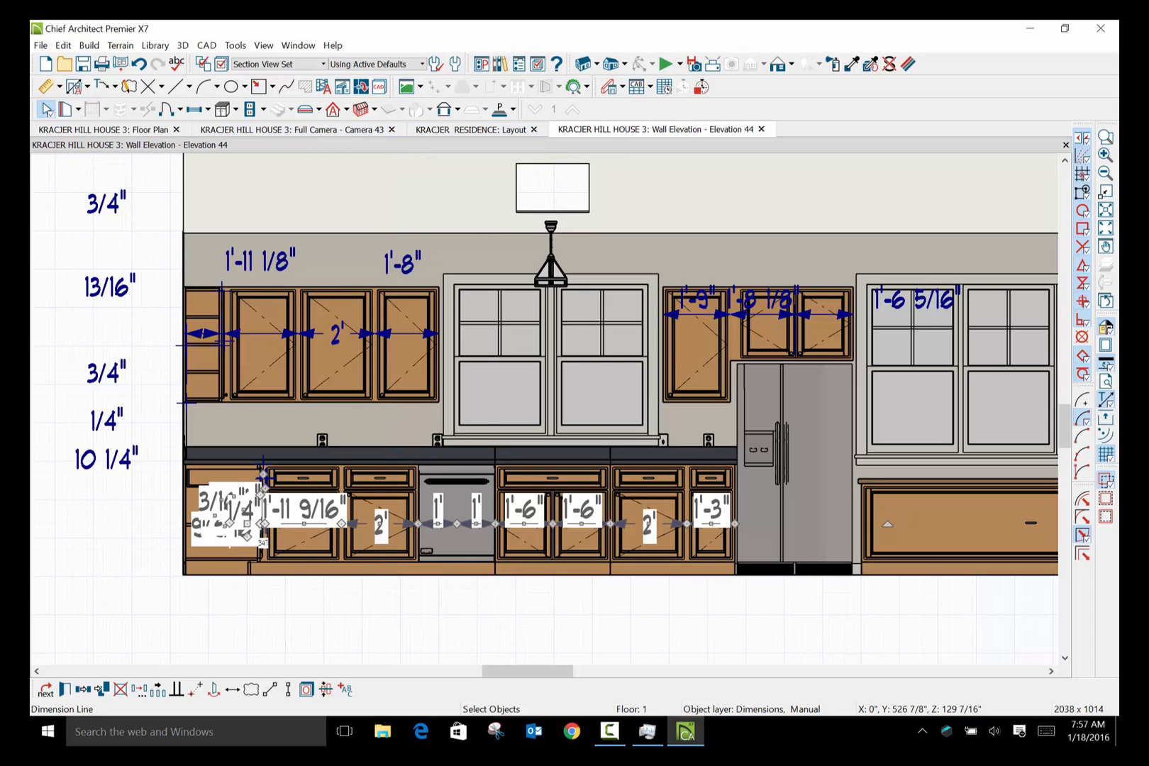
Draw a plain CAD box about 23 3/4" wide and 18 1/2" high over the gathered numbers on the corner base cabinet.
{"action": "scroll", "coordinate": [237, 630], "scroll_direction": "up", "scroll_amount": 2}
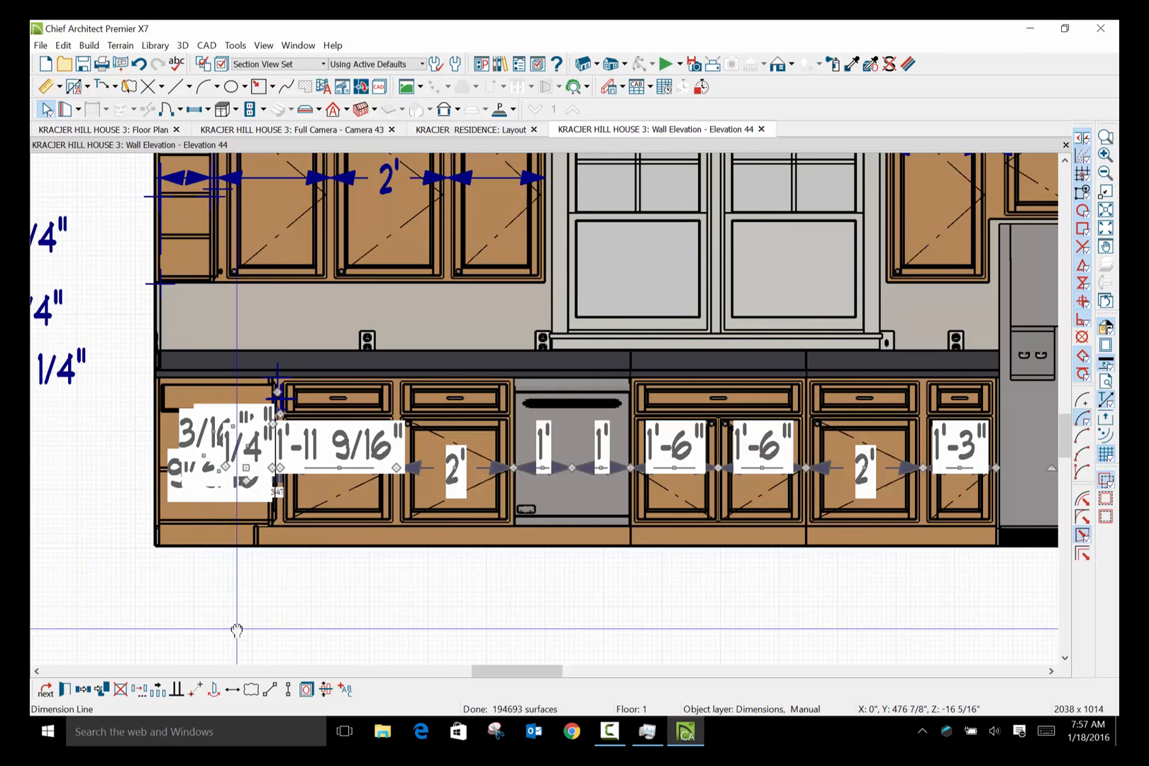
{"action": "scroll", "coordinate": [237, 629], "scroll_direction": "up", "scroll_amount": 1}
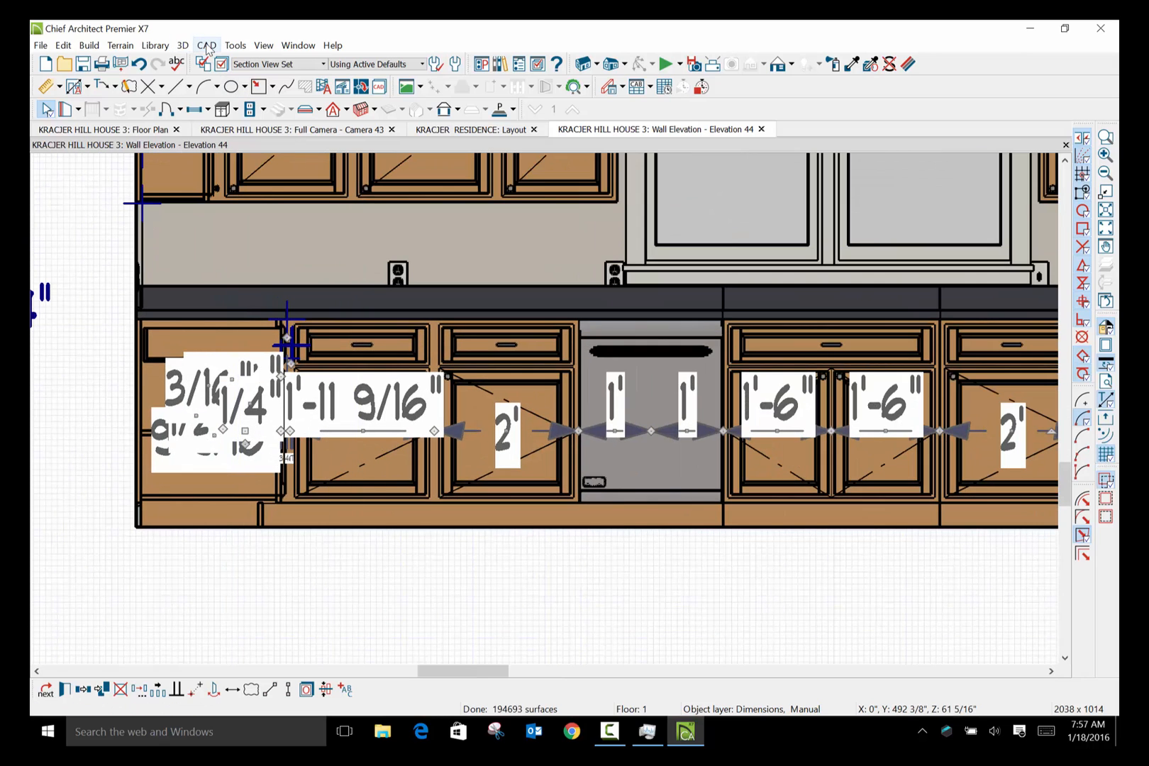
{"action": "left_click", "coordinate": [207, 46]}
{"action": "mouse_move", "coordinate": [220, 148]}
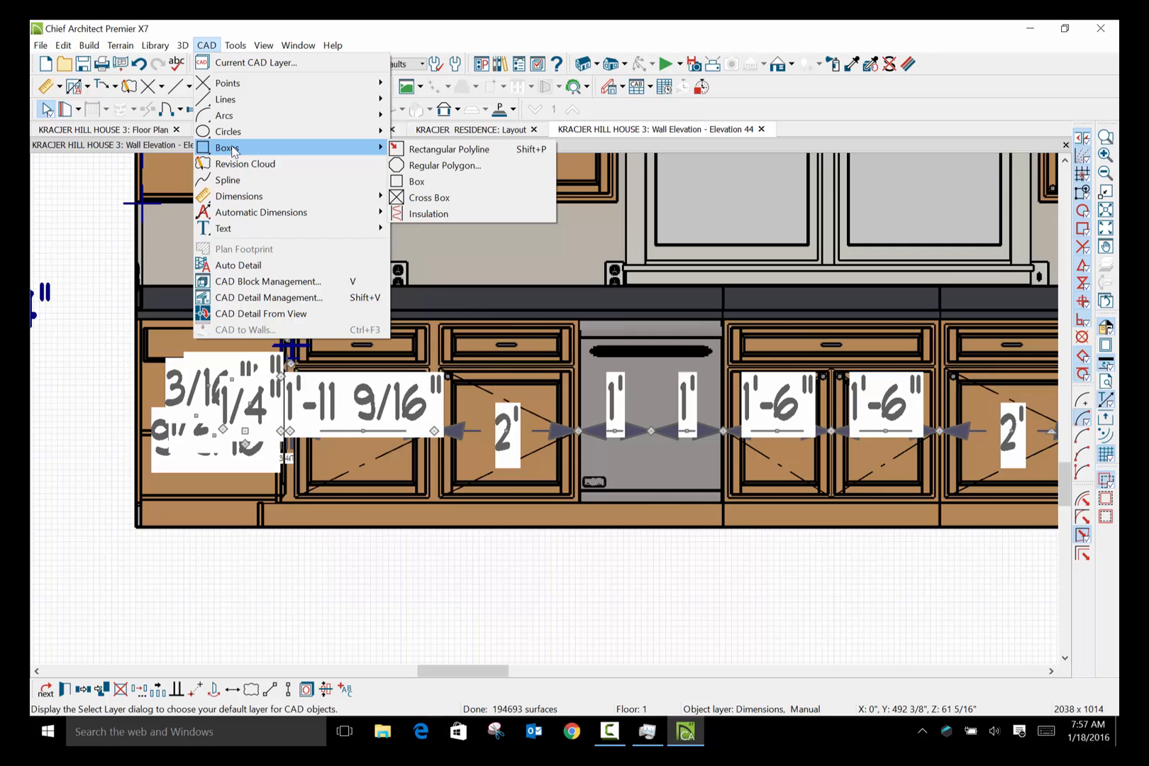
{"action": "left_click", "coordinate": [419, 181]}
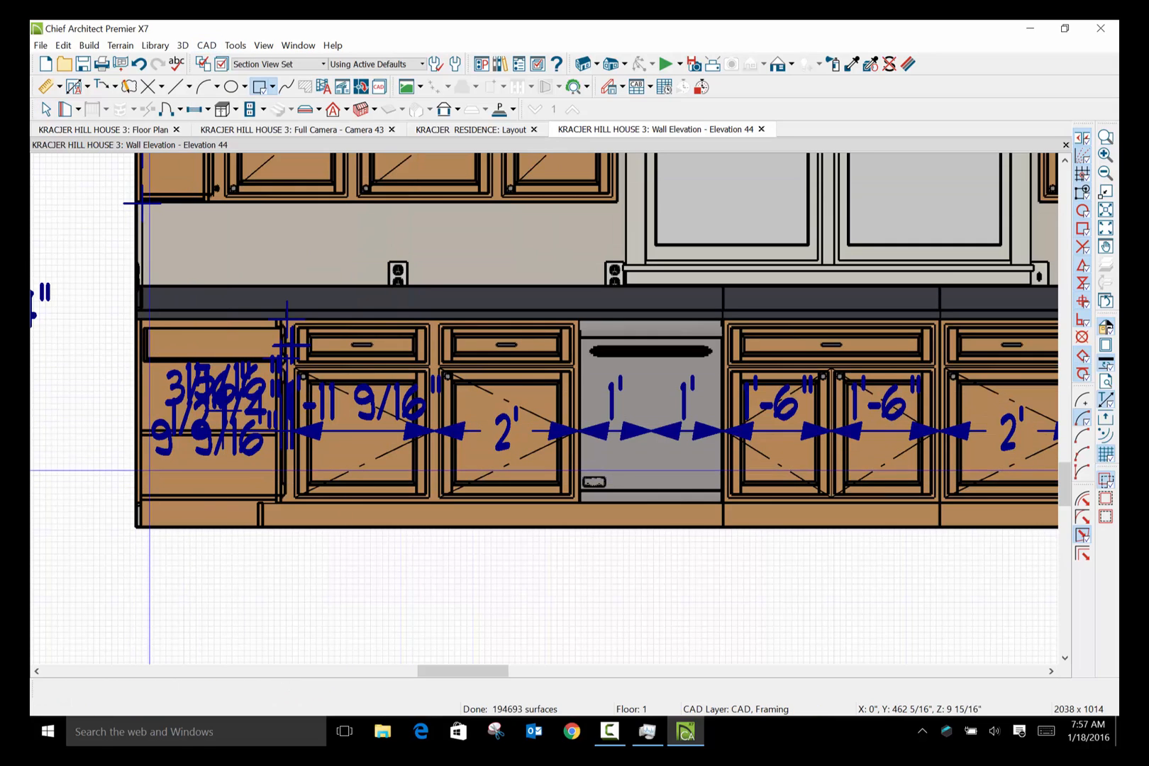
{"action": "mouse_move", "coordinate": [148, 470]}
{"action": "left_mouse_down"}
{"action": "mouse_move", "coordinate": [206, 445]}
{"action": "mouse_move", "coordinate": [276, 329]}
{"action": "mouse_move", "coordinate": [277, 353]}
{"action": "mouse_move", "coordinate": [289, 355]}
{"action": "left_mouse_up"}
Give the CAD box over the corner base cabinet's gathered dimension numbers a solid white fill.
{"action": "left_click", "coordinate": [47, 110]}
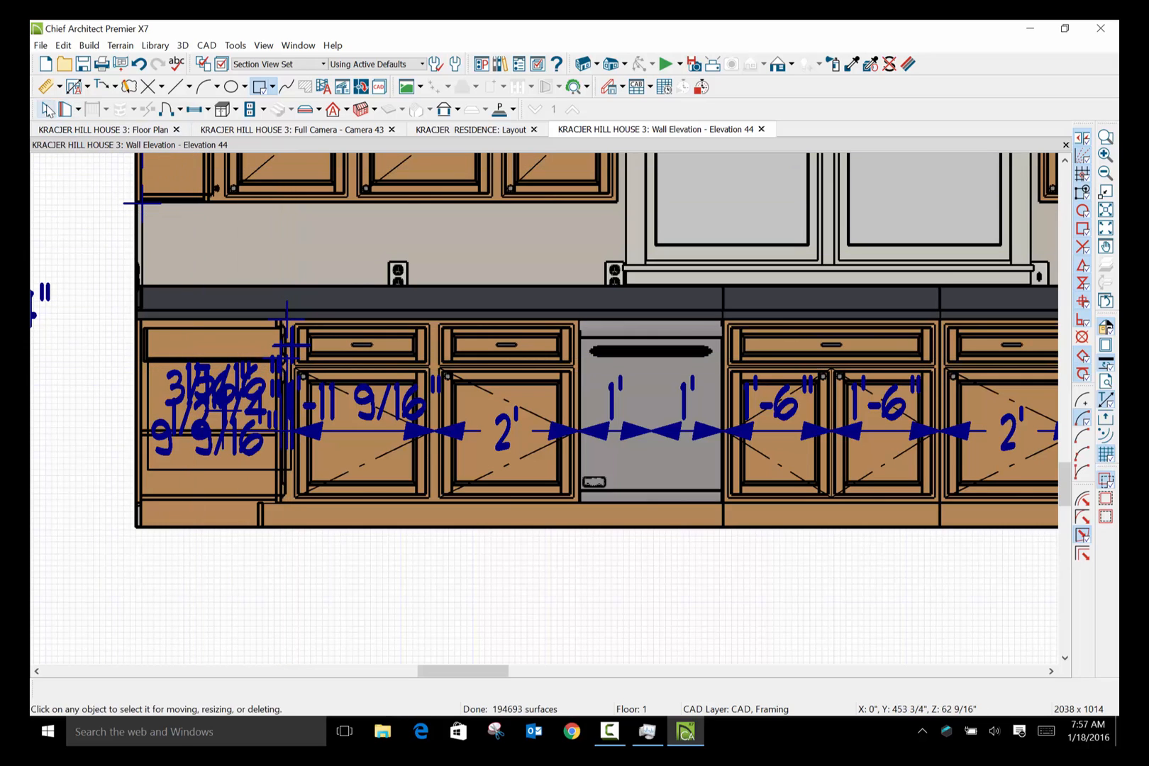
{"action": "left_click", "coordinate": [212, 468]}
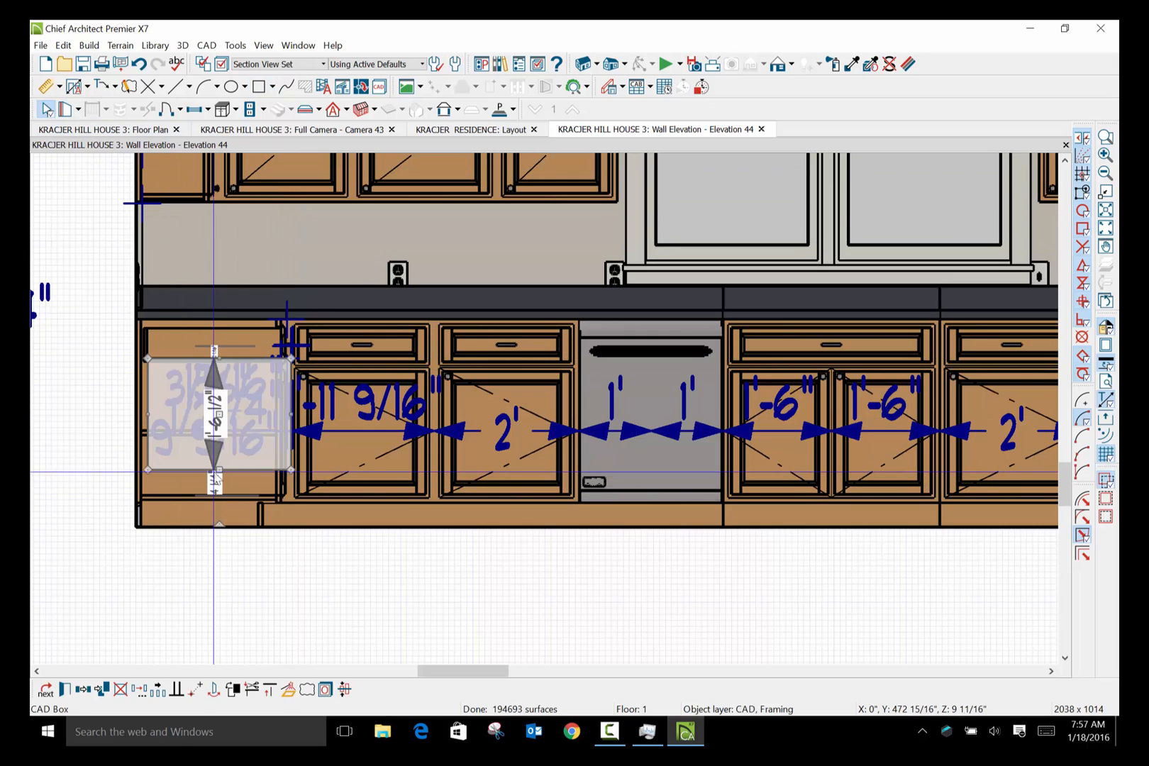
{"action": "left_click", "coordinate": [65, 689]}
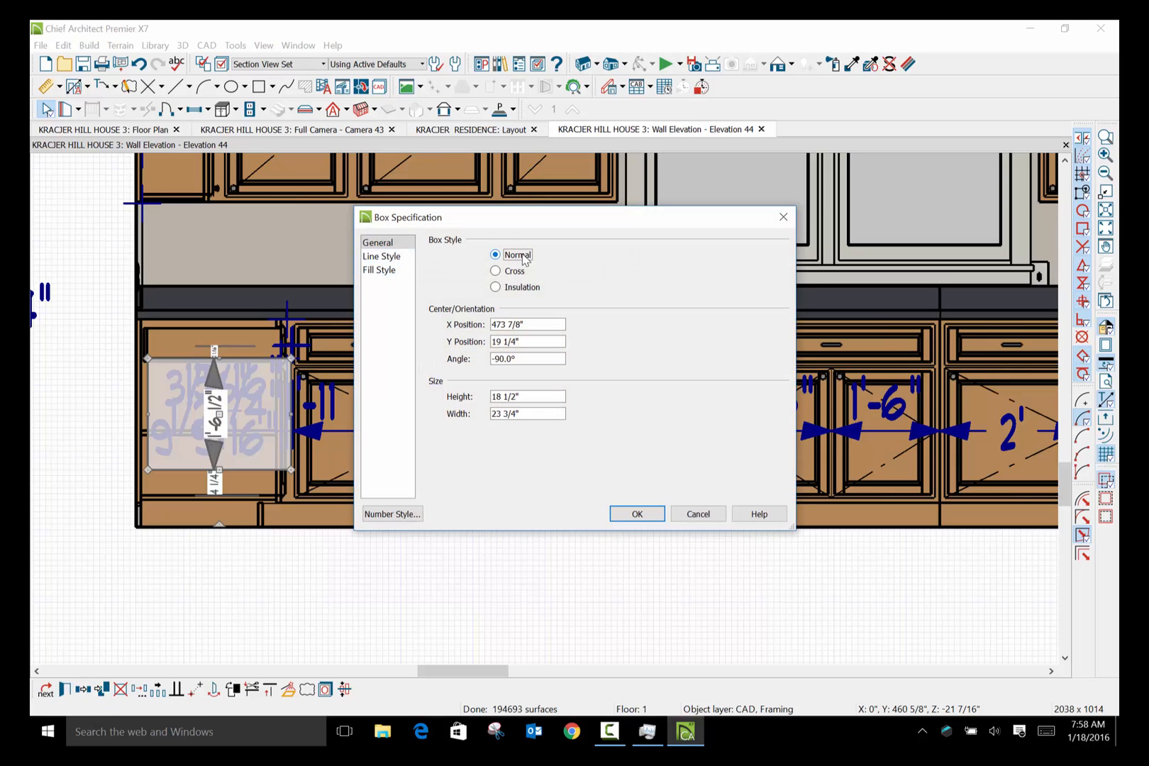
{"action": "left_click", "coordinate": [383, 270]}
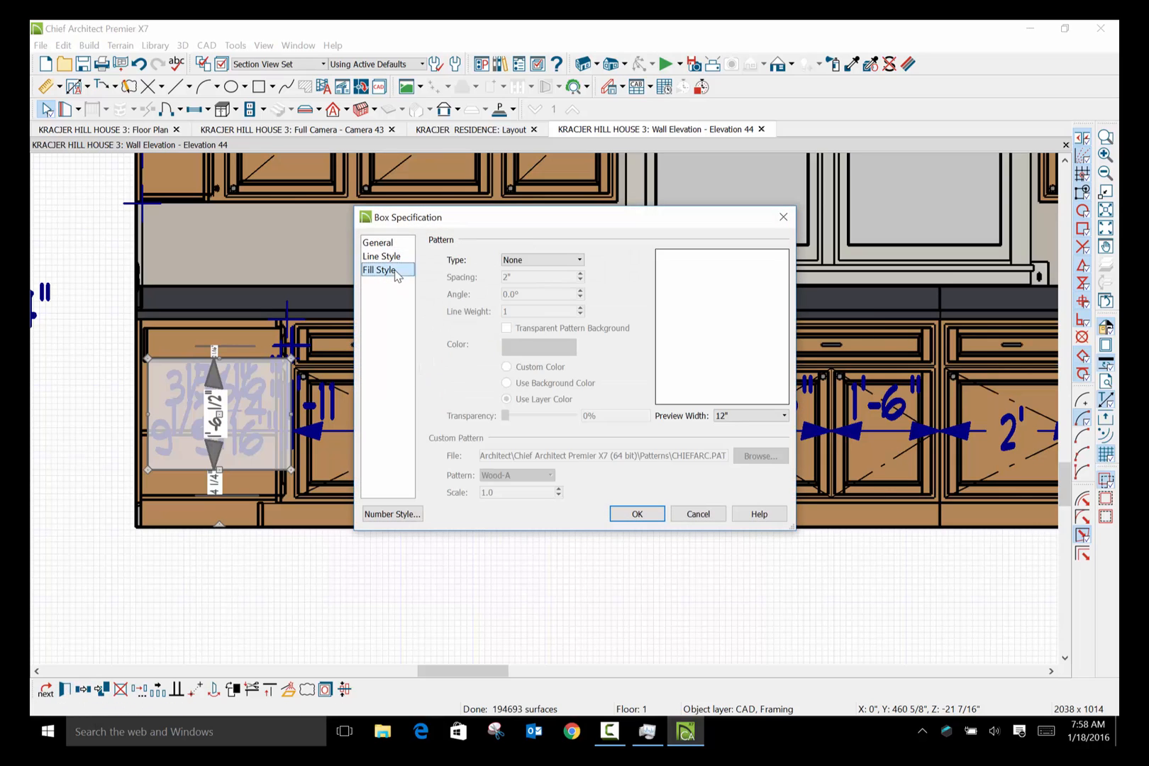
{"action": "left_click", "coordinate": [578, 261]}
{"action": "left_click", "coordinate": [554, 287]}
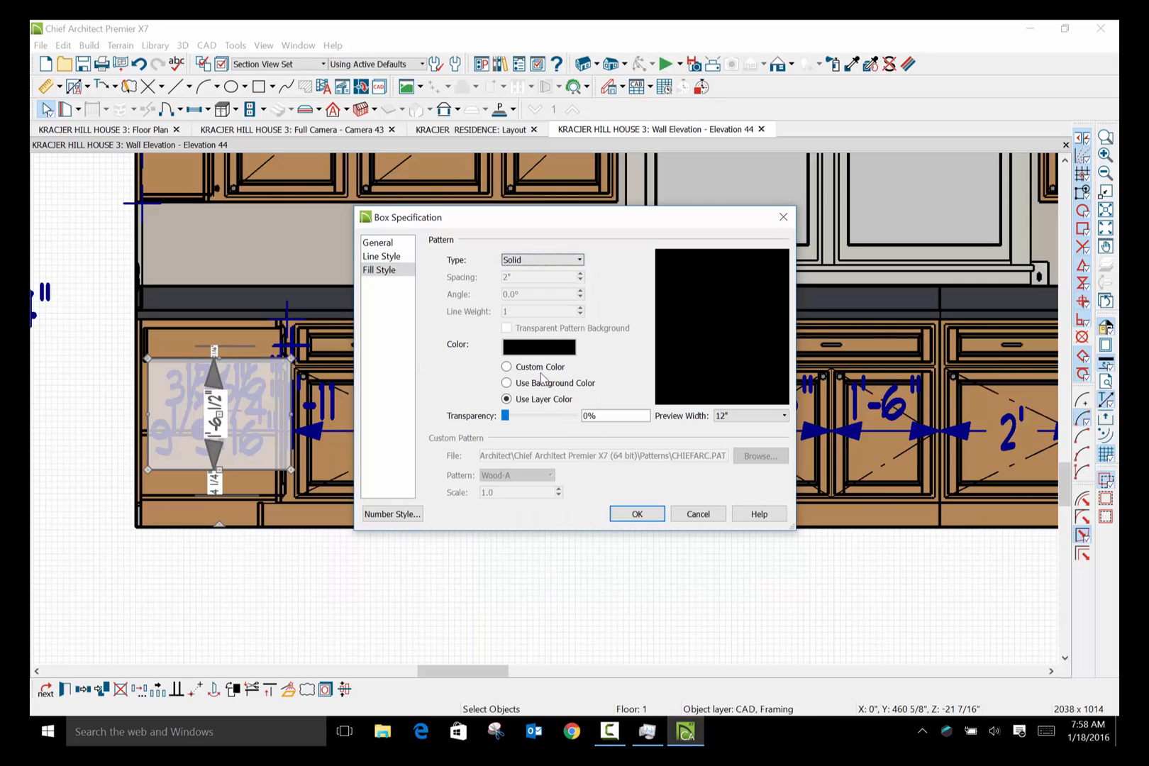
{"action": "left_click", "coordinate": [544, 348]}
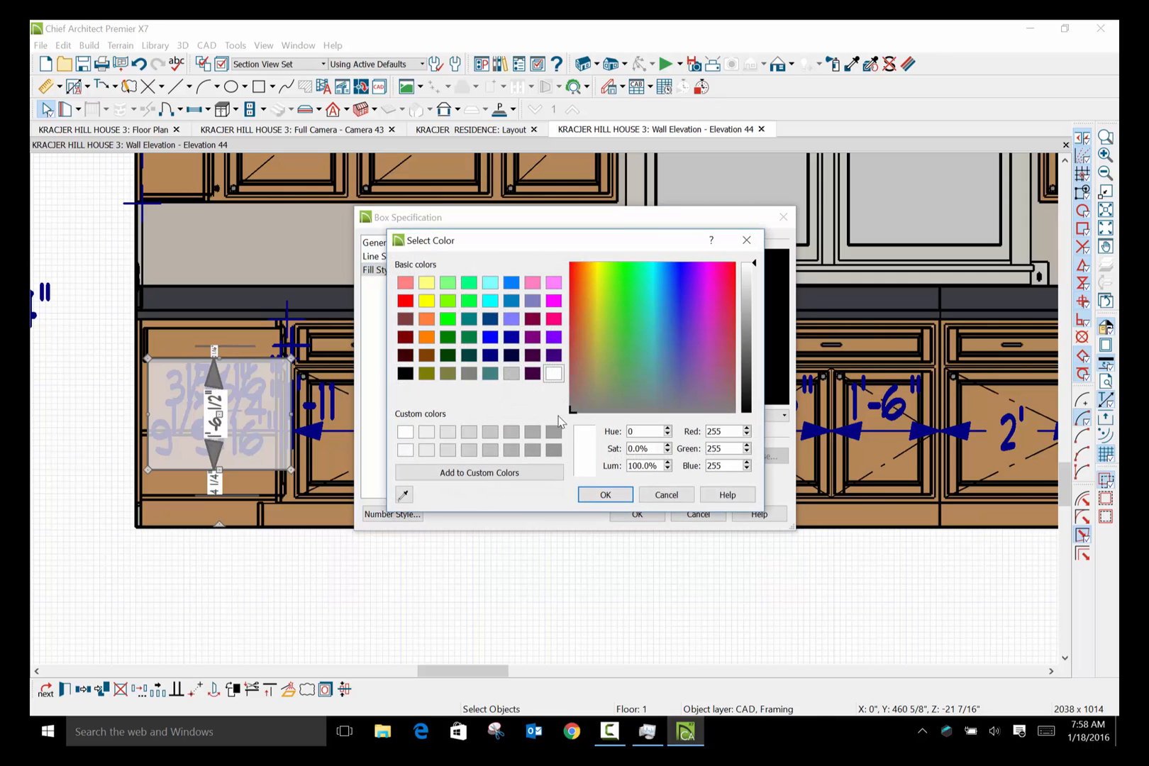
{"action": "left_click", "coordinate": [603, 495]}
Set the CAD box's line color to white and shift the box slightly down and left over the corner base cabinet.
{"action": "left_click", "coordinate": [389, 257]}
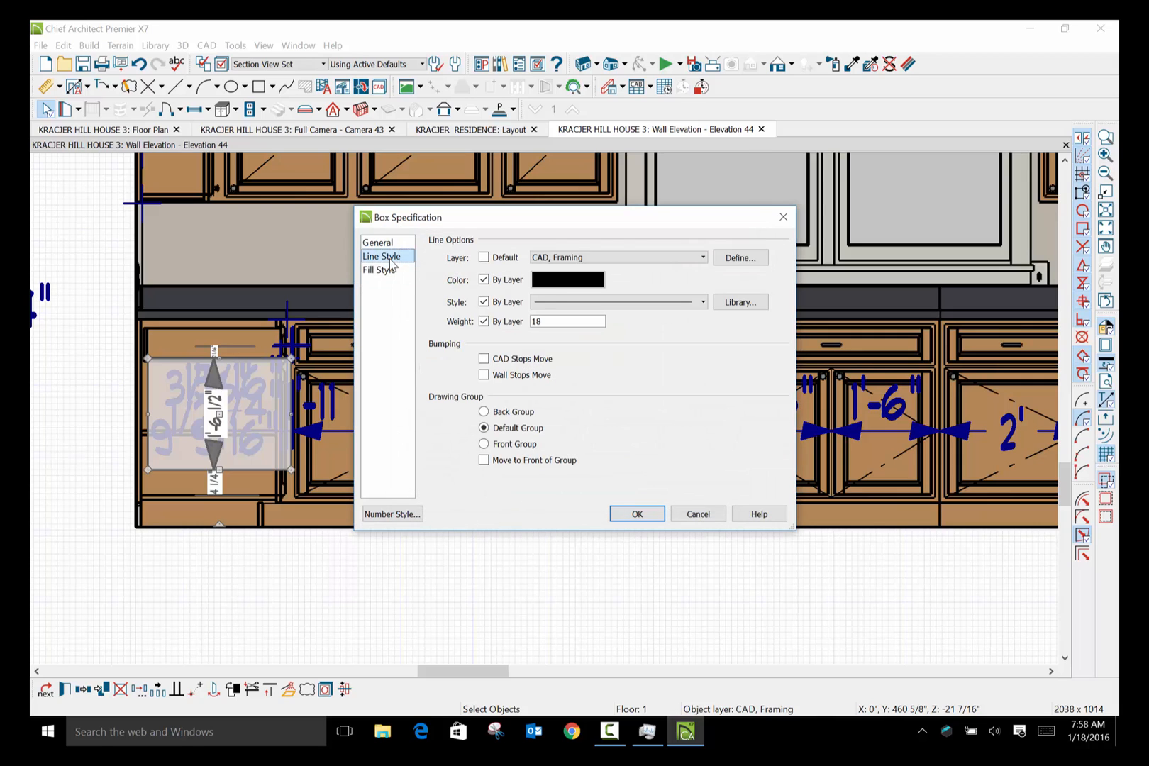
{"action": "left_click", "coordinate": [556, 285]}
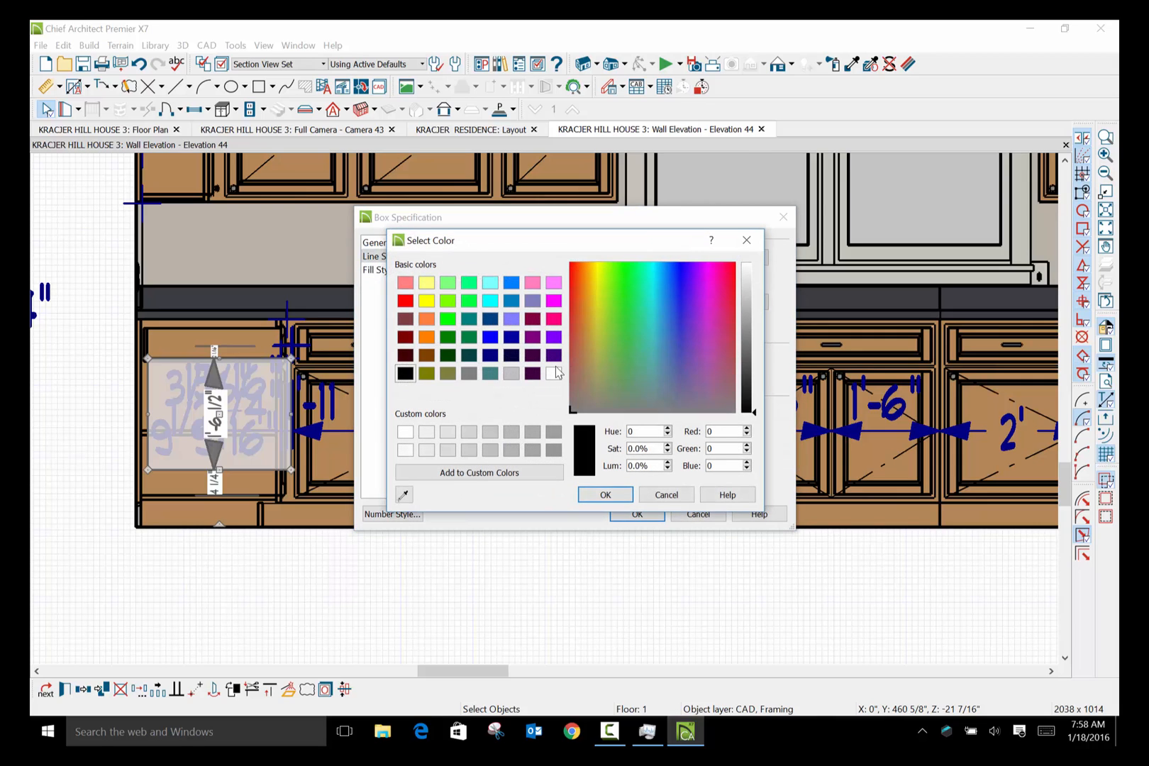
{"action": "left_click", "coordinate": [606, 495]}
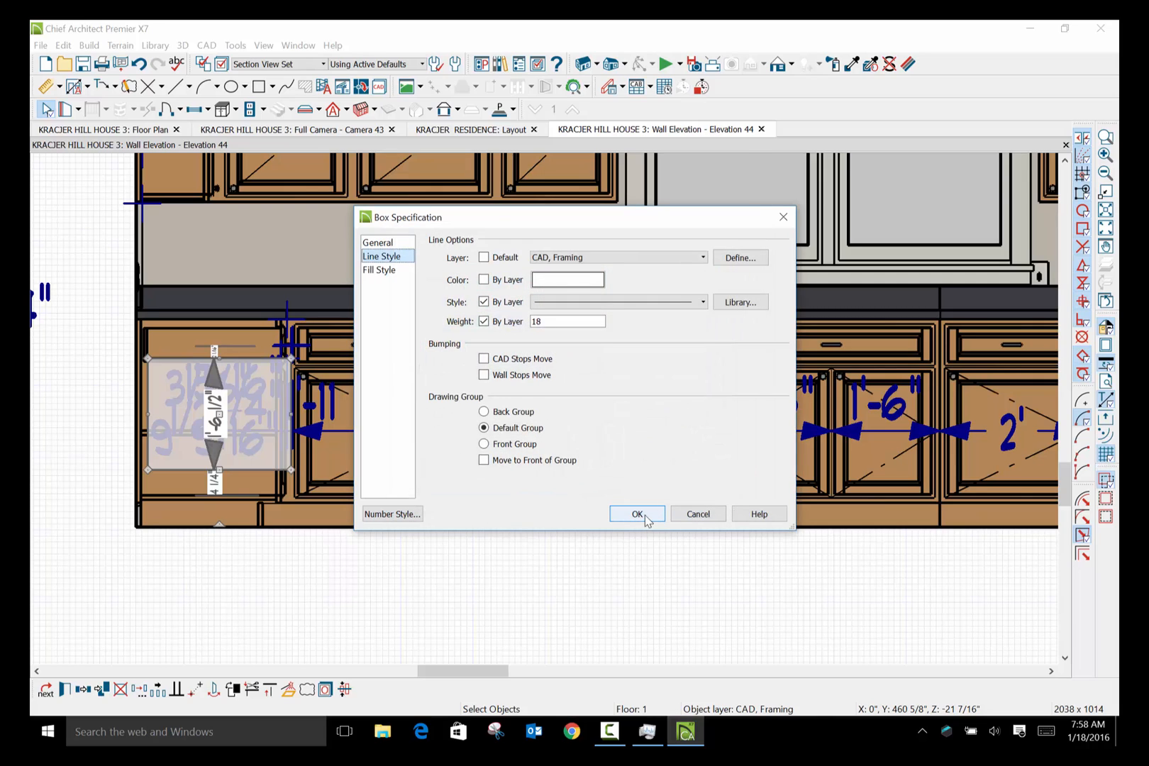
{"action": "left_click", "coordinate": [637, 513]}
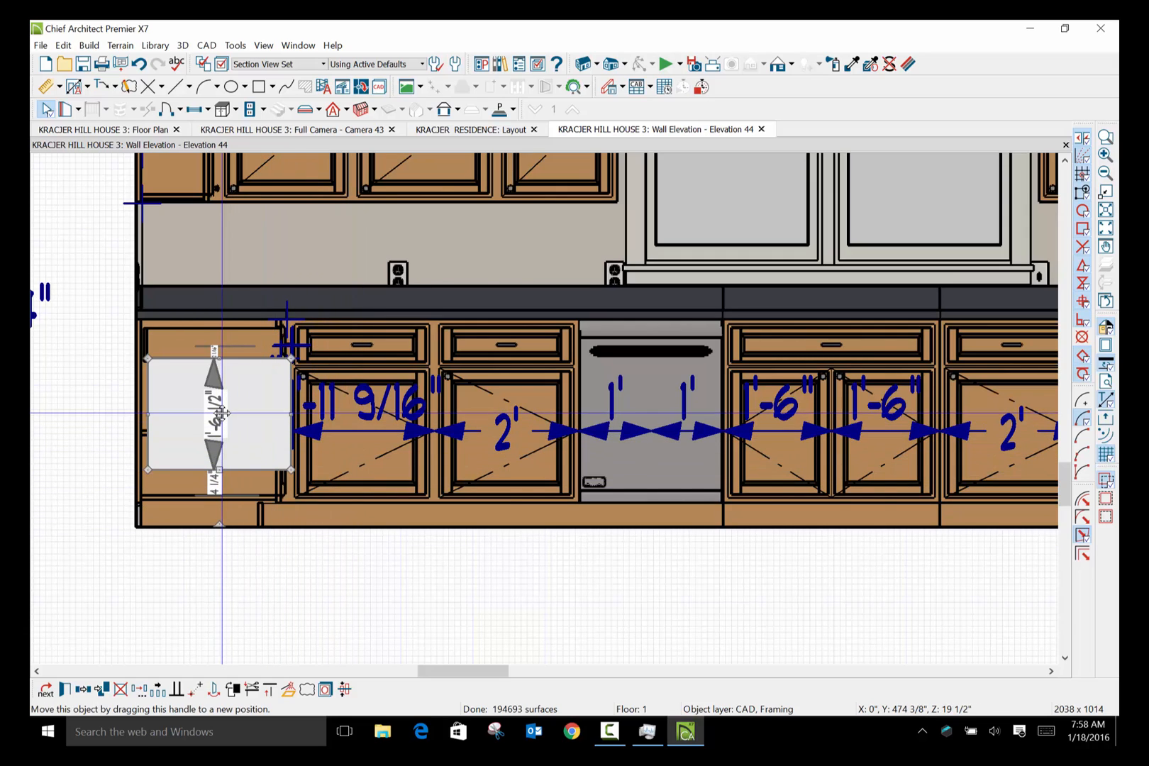
{"action": "left_click_drag", "start_coordinate": [221, 413], "coordinate": [215, 421]}
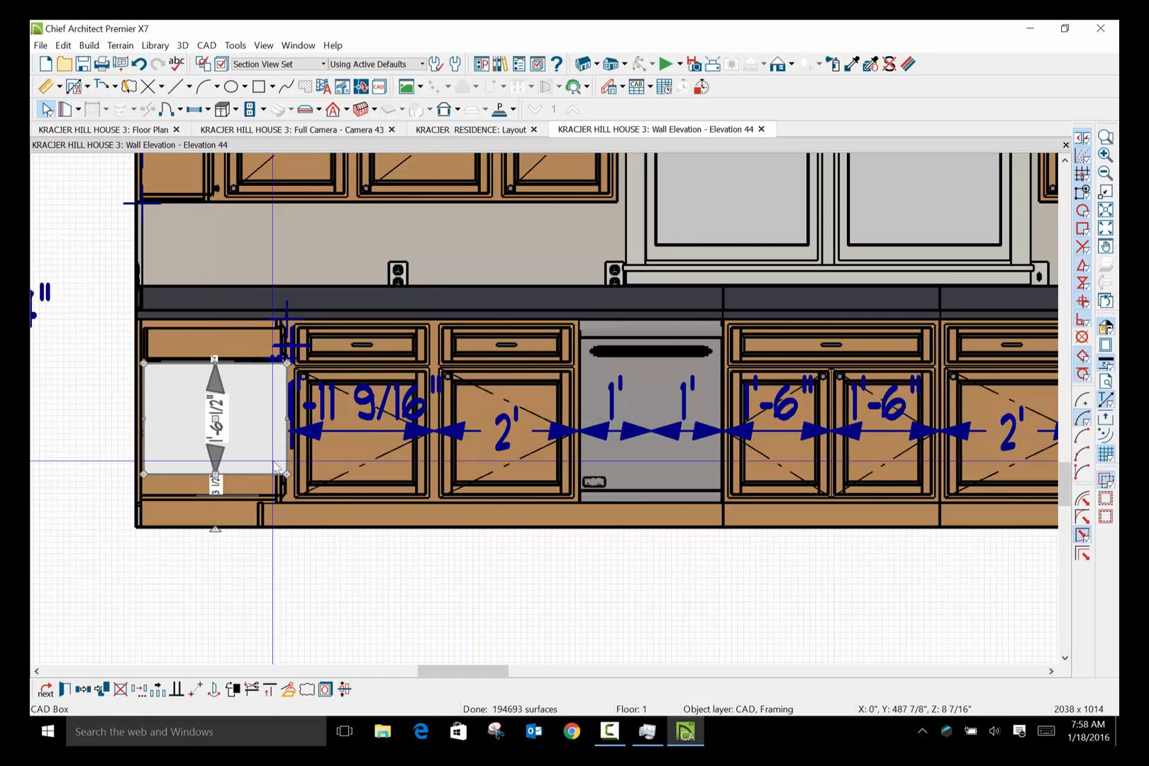
{"action": "left_click", "coordinate": [451, 572]}
Draw a rectangular polyline solid on the backsplash wall directly beneath the first two doored wall cabinets left of the window.
{"action": "scroll", "coordinate": [454, 573], "scroll_direction": "down", "scroll_amount": 1}
{"action": "scroll", "coordinate": [455, 574], "scroll_direction": "down", "scroll_amount": 3}
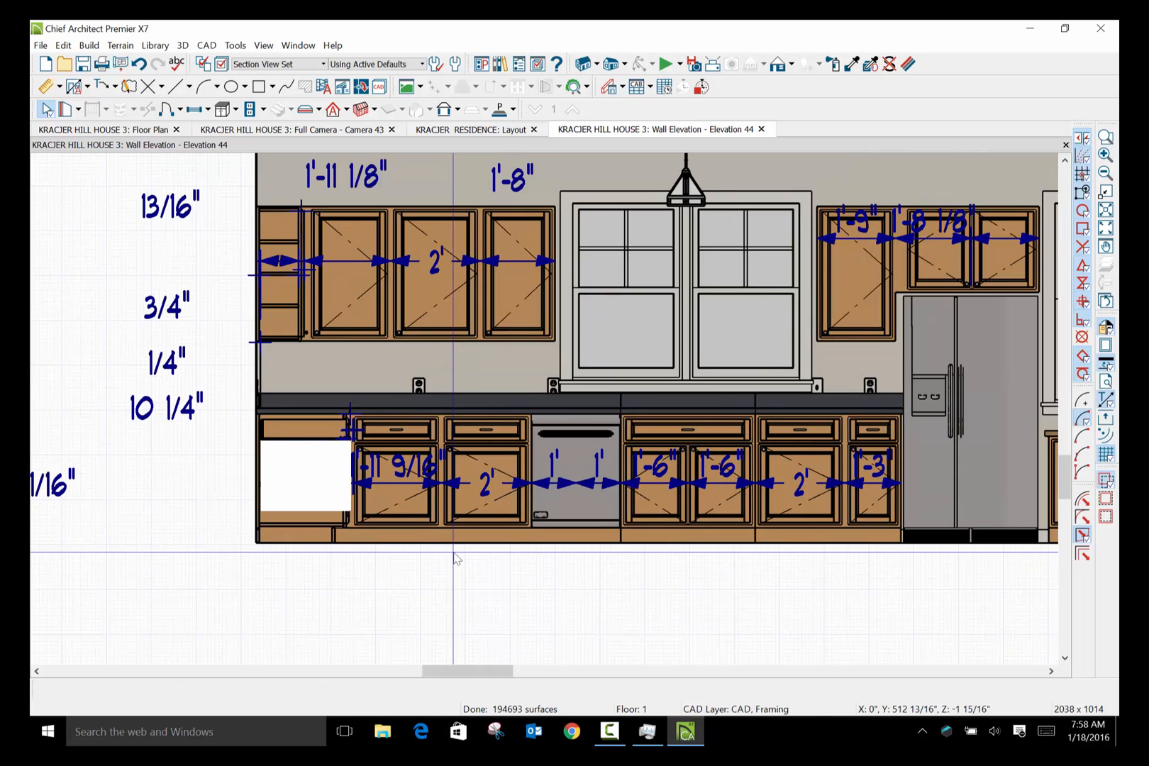
{"action": "scroll", "coordinate": [454, 558], "scroll_direction": "down", "scroll_amount": 1}
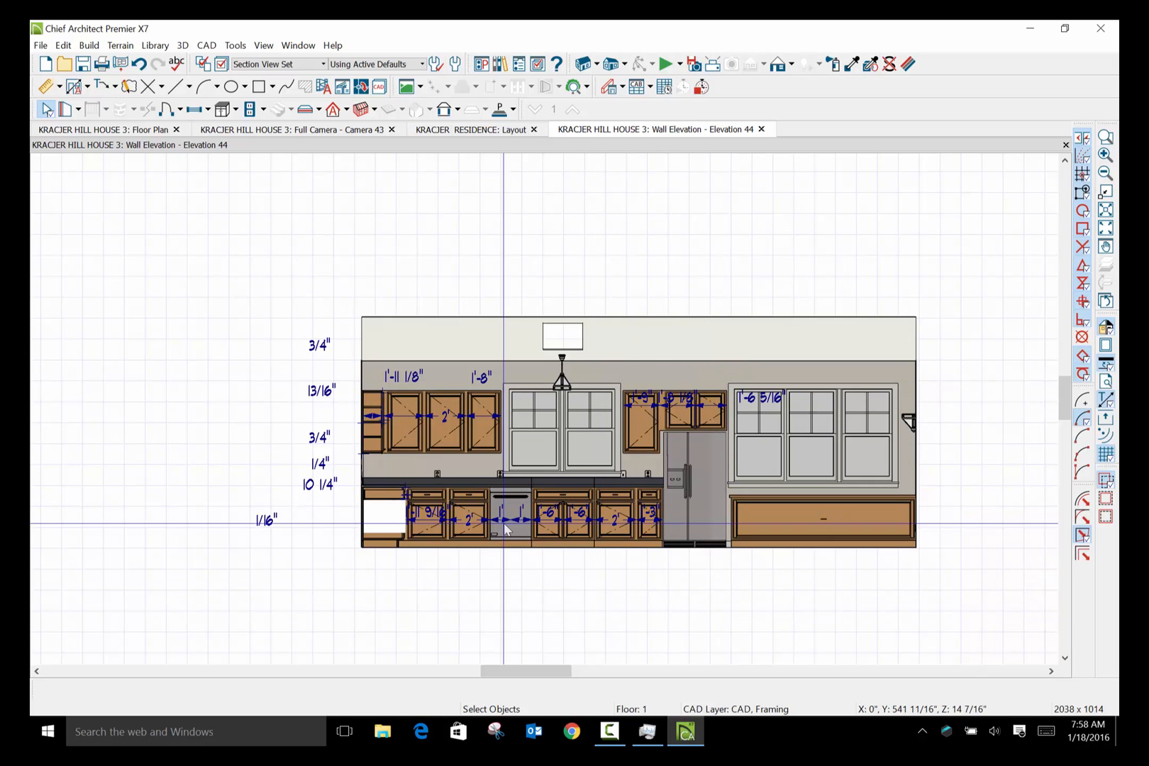
{"action": "scroll", "coordinate": [505, 528], "scroll_direction": "up", "scroll_amount": 2}
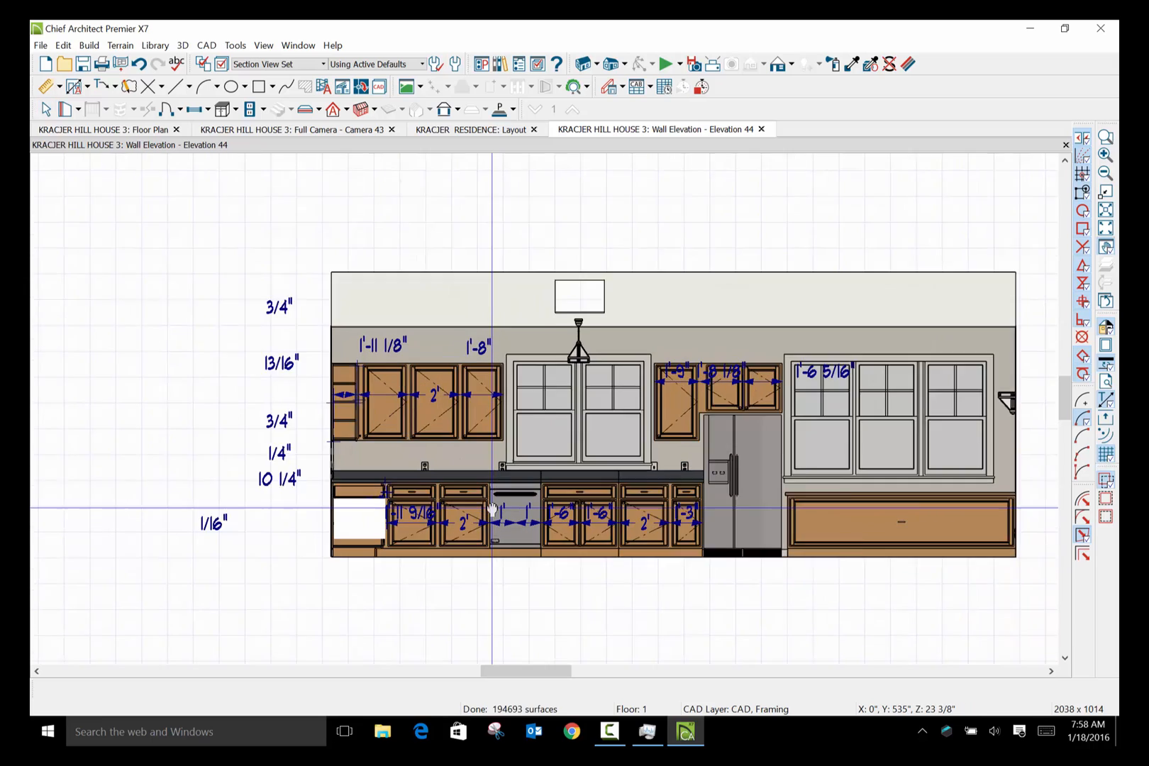
{"action": "scroll", "coordinate": [494, 512], "scroll_direction": "up", "scroll_amount": 1}
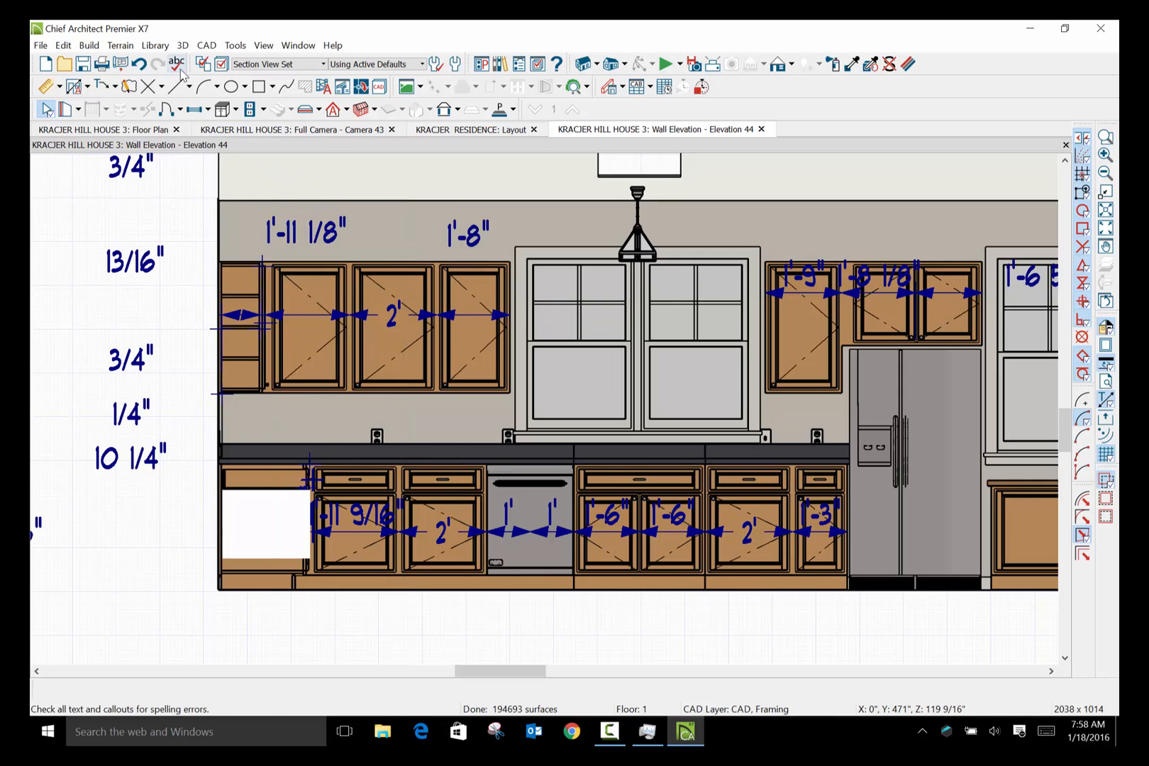
{"action": "left_click", "coordinate": [98, 48]}
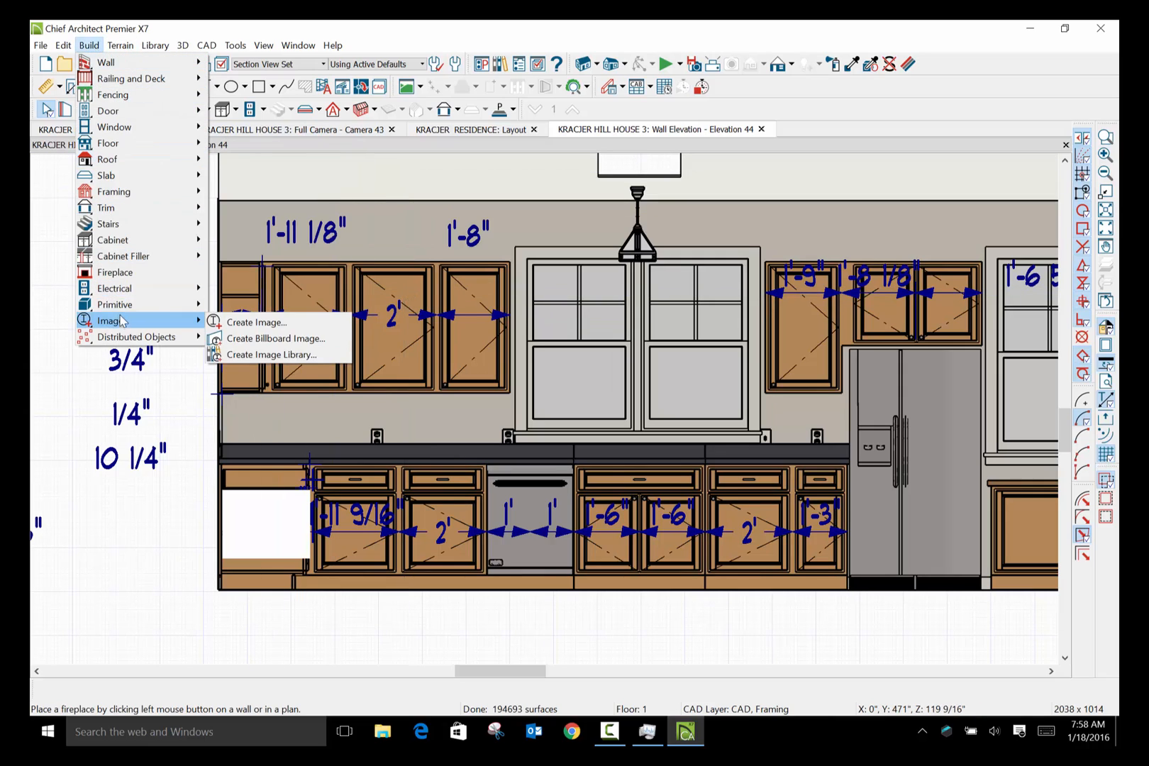
{"action": "mouse_move", "coordinate": [114, 305]}
{"action": "left_click", "coordinate": [244, 304]}
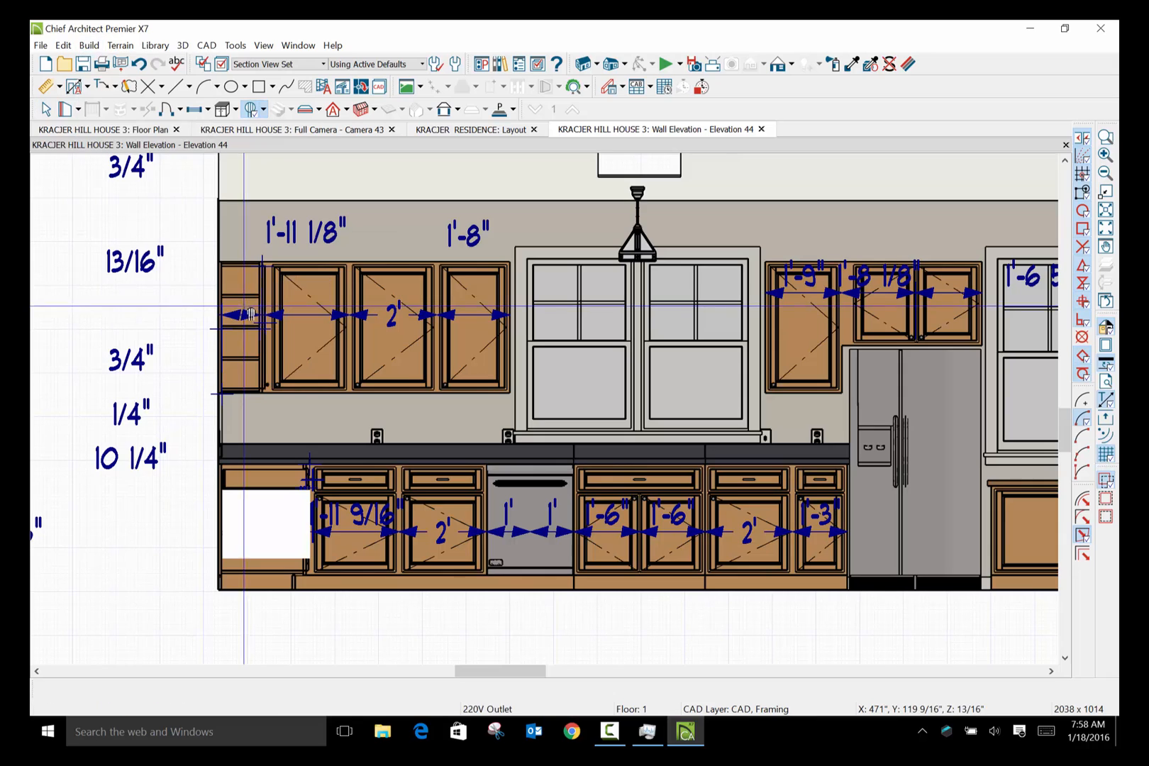
{"action": "left_click", "coordinate": [89, 45]}
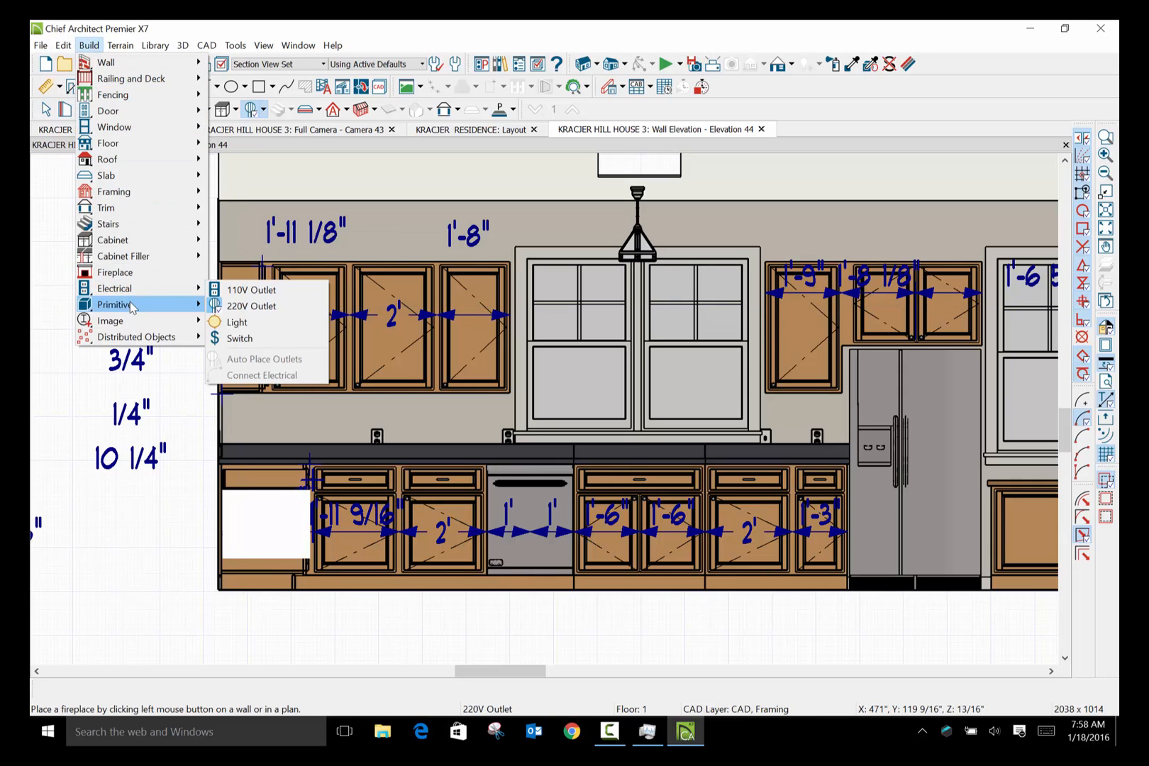
{"action": "mouse_move", "coordinate": [114, 302]}
{"action": "left_click", "coordinate": [245, 303]}
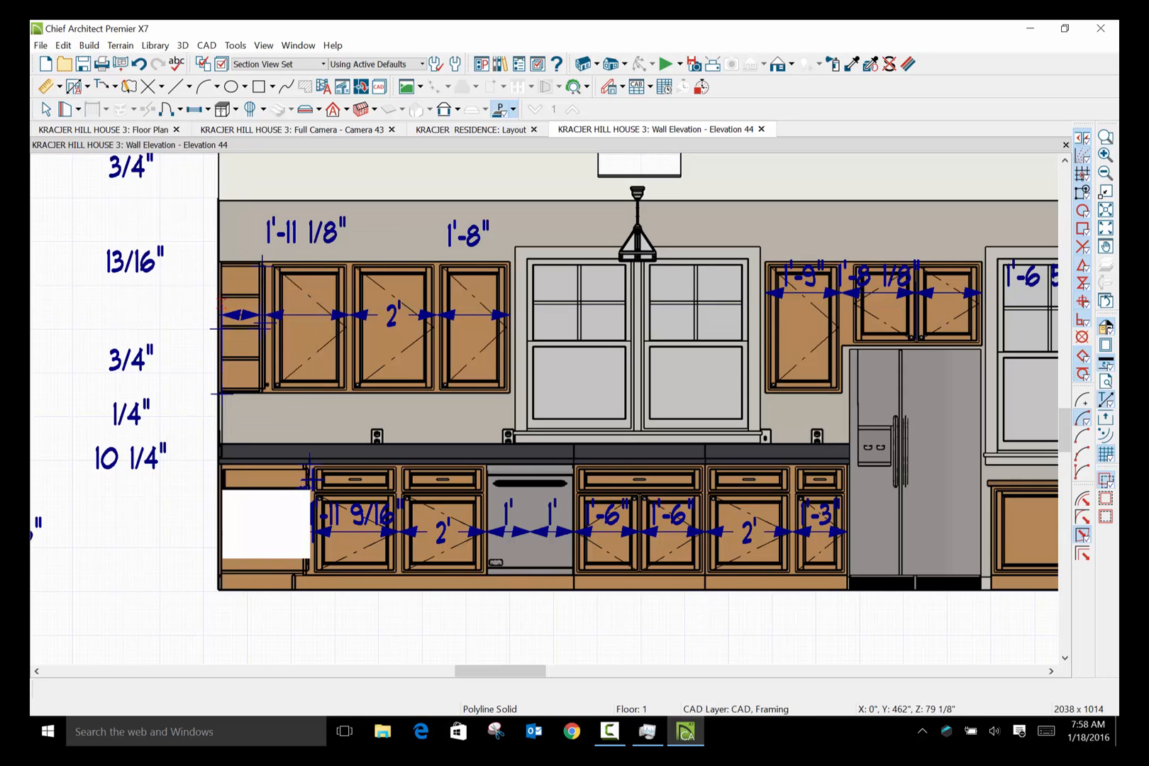
{"action": "left_click", "coordinate": [270, 419]}
{"action": "left_click_drag", "start_coordinate": [378, 414], "coordinate": [439, 395]}
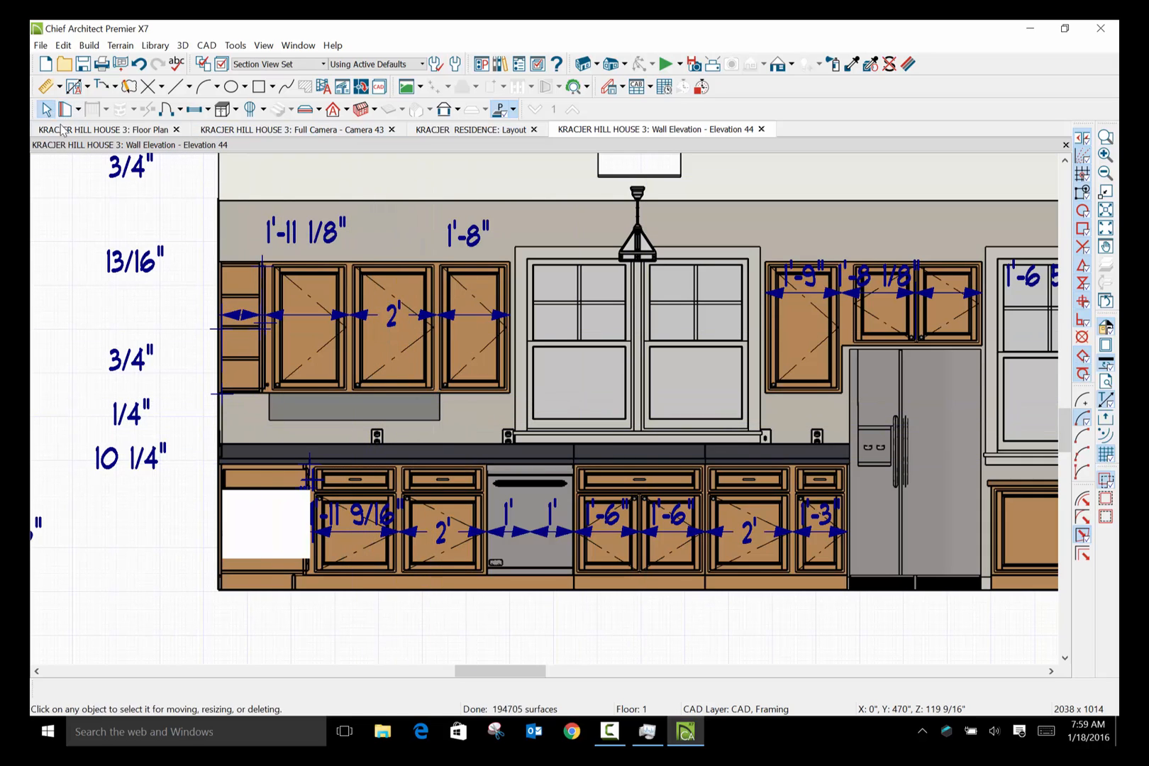
Assign the White Tile material from the solid subway tile library to the backsplash polyline solid.
{"action": "left_click", "coordinate": [334, 408]}
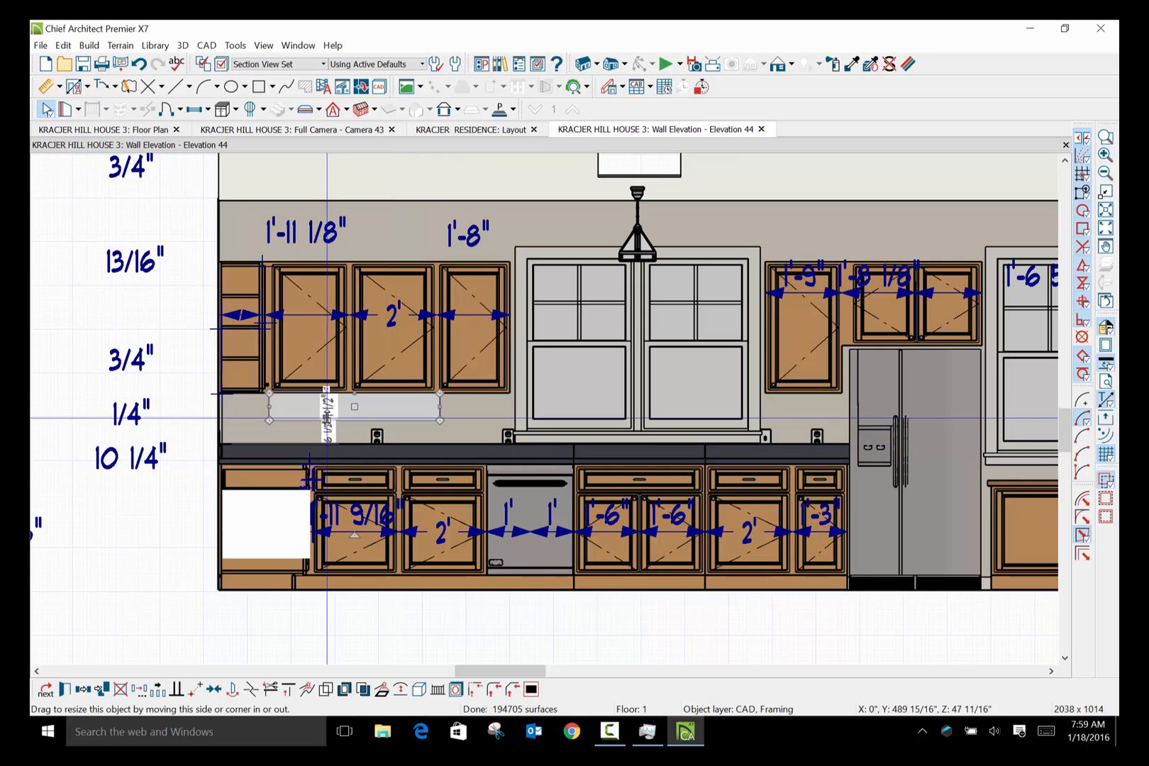
{"action": "left_click", "coordinate": [65, 689]}
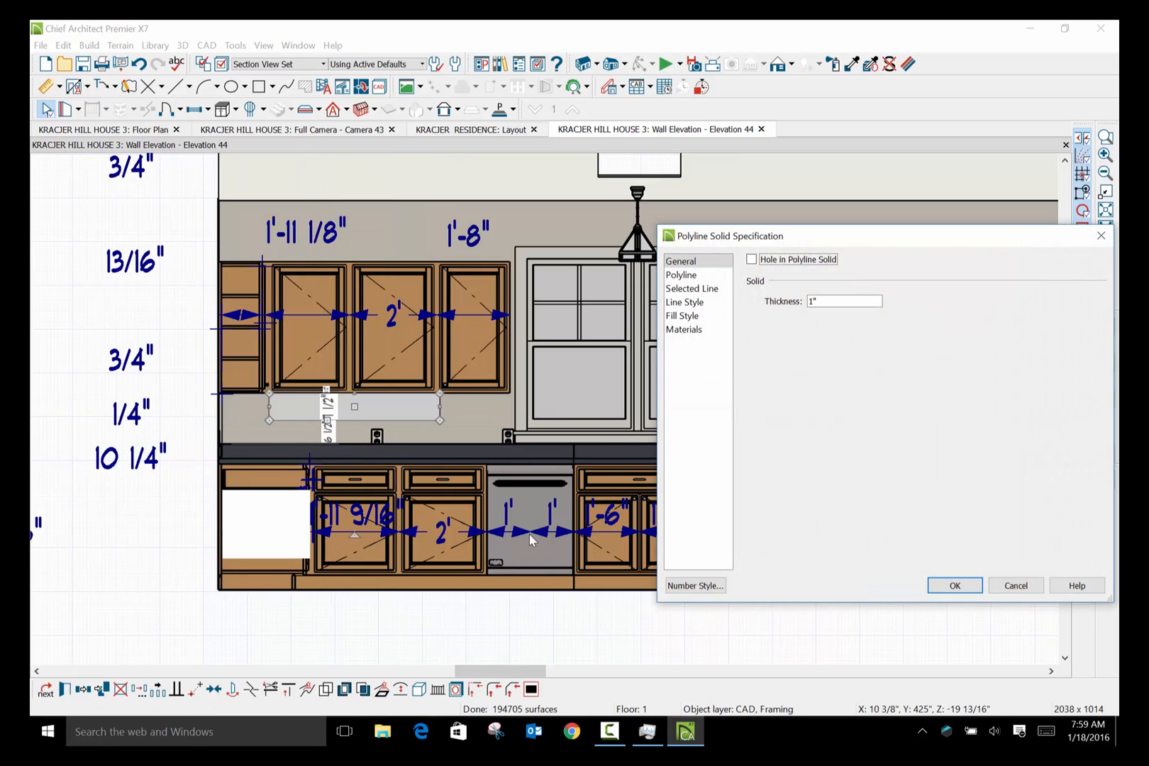
{"action": "left_click", "coordinate": [685, 330]}
{"action": "left_click", "coordinate": [802, 289]}
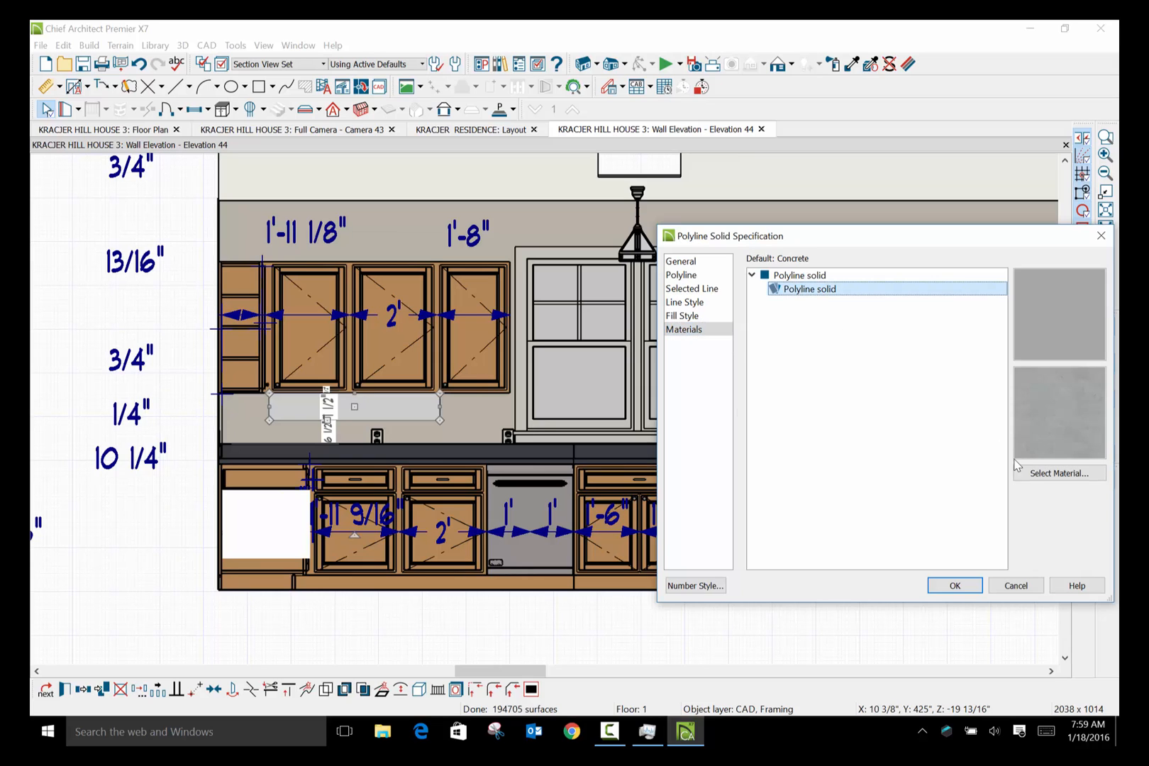
{"action": "left_click", "coordinate": [1041, 475]}
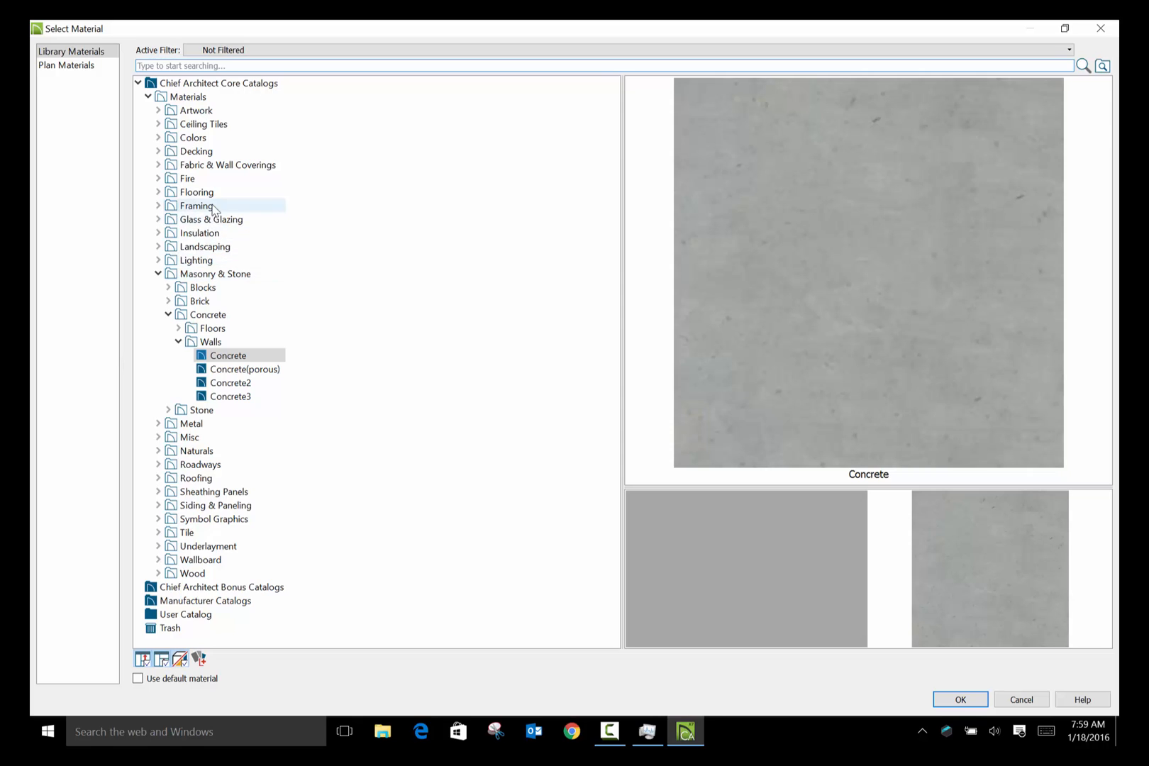
{"action": "left_click", "coordinate": [185, 533]}
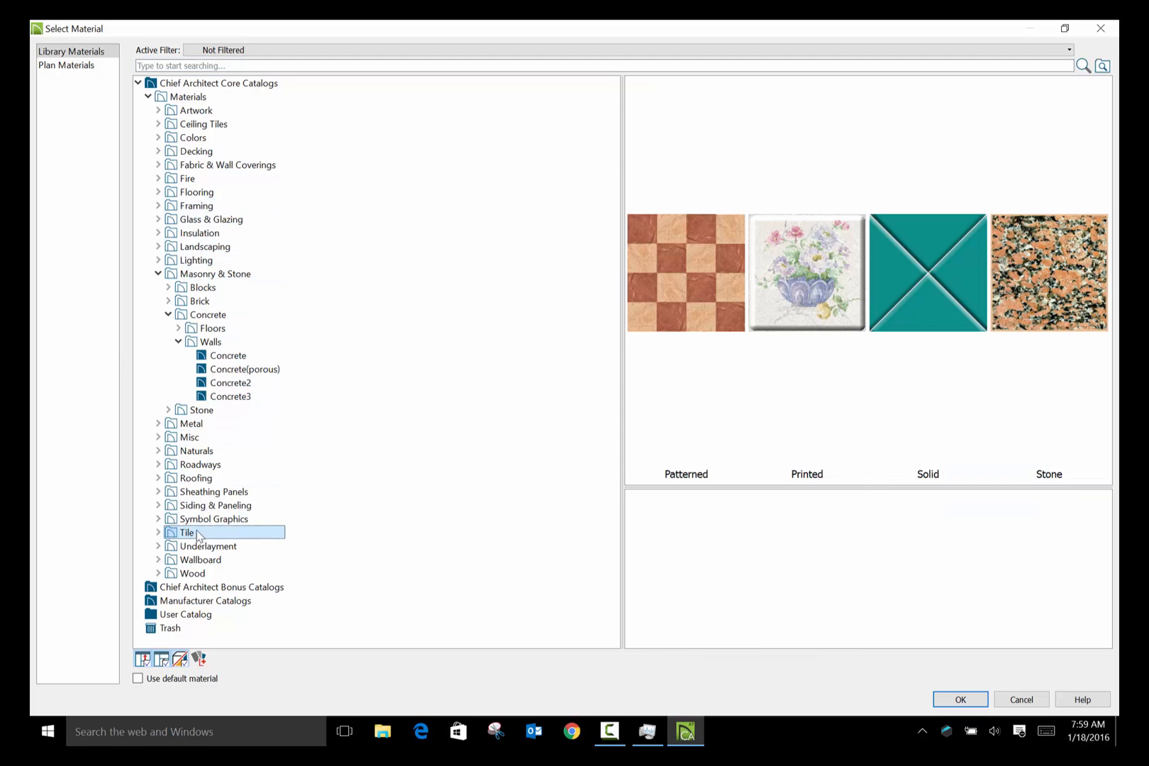
{"action": "double_click", "coordinate": [923, 297]}
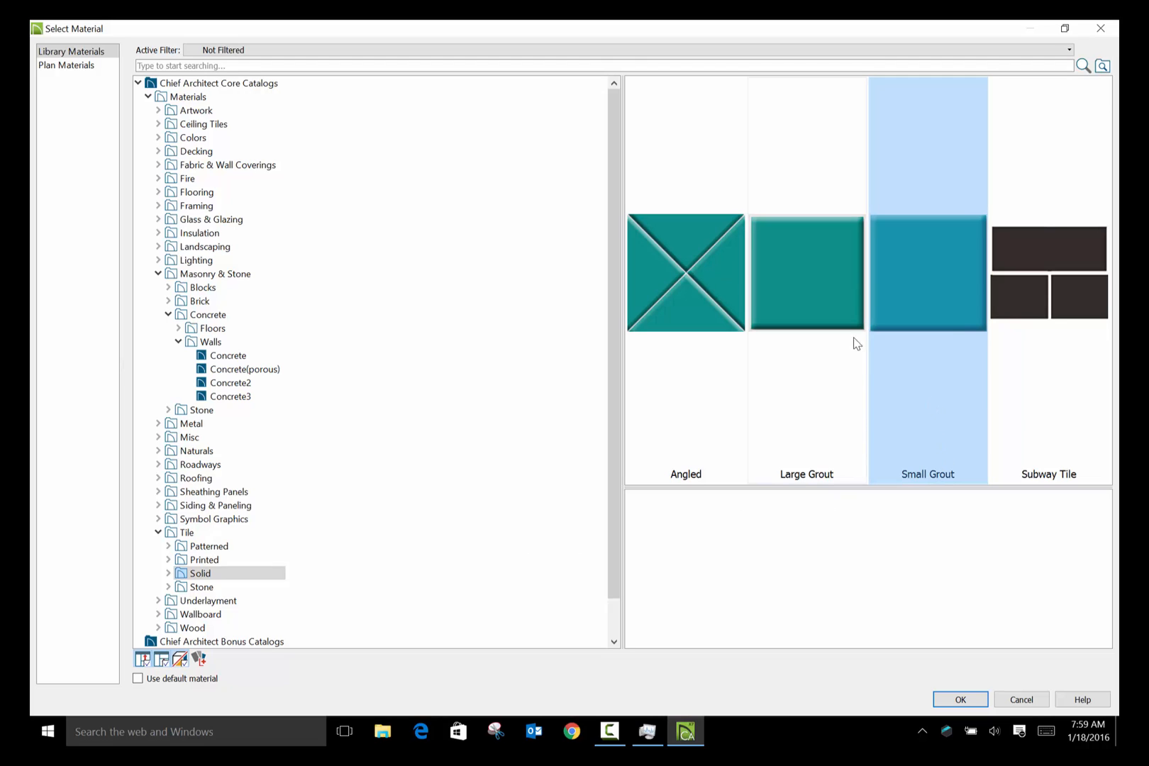
{"action": "double_click", "coordinate": [1022, 293]}
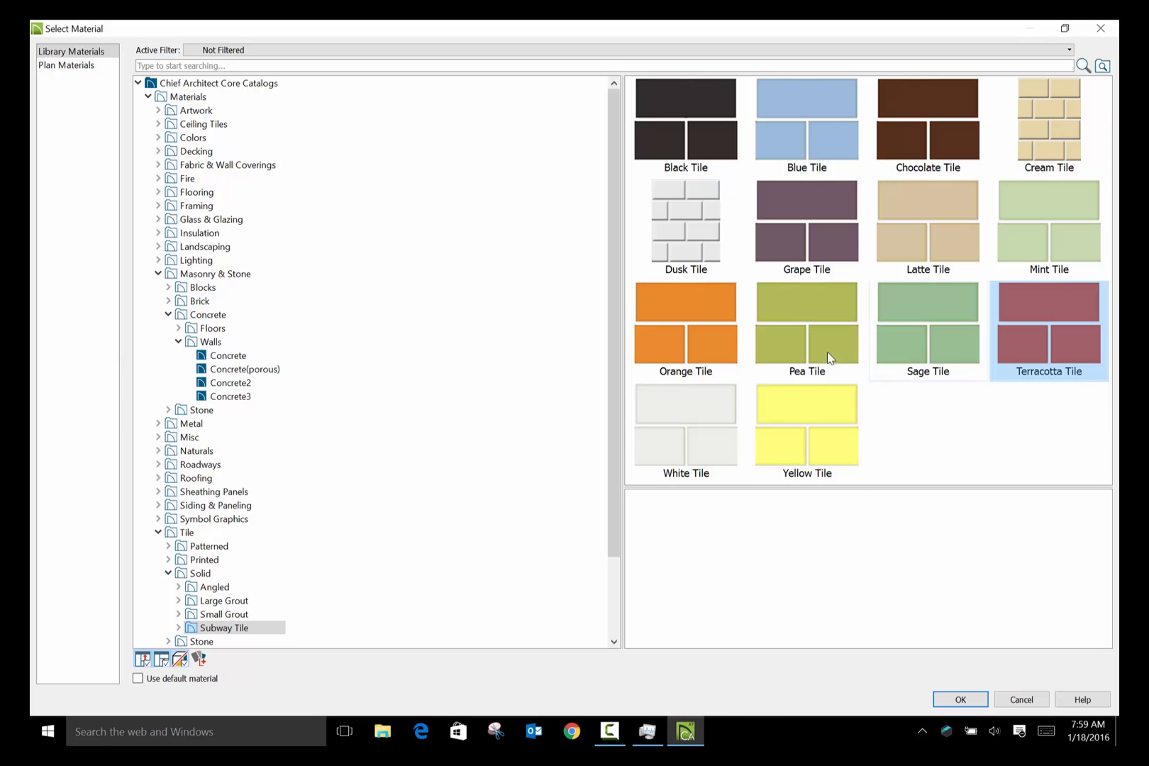
{"action": "left_click", "coordinate": [716, 426]}
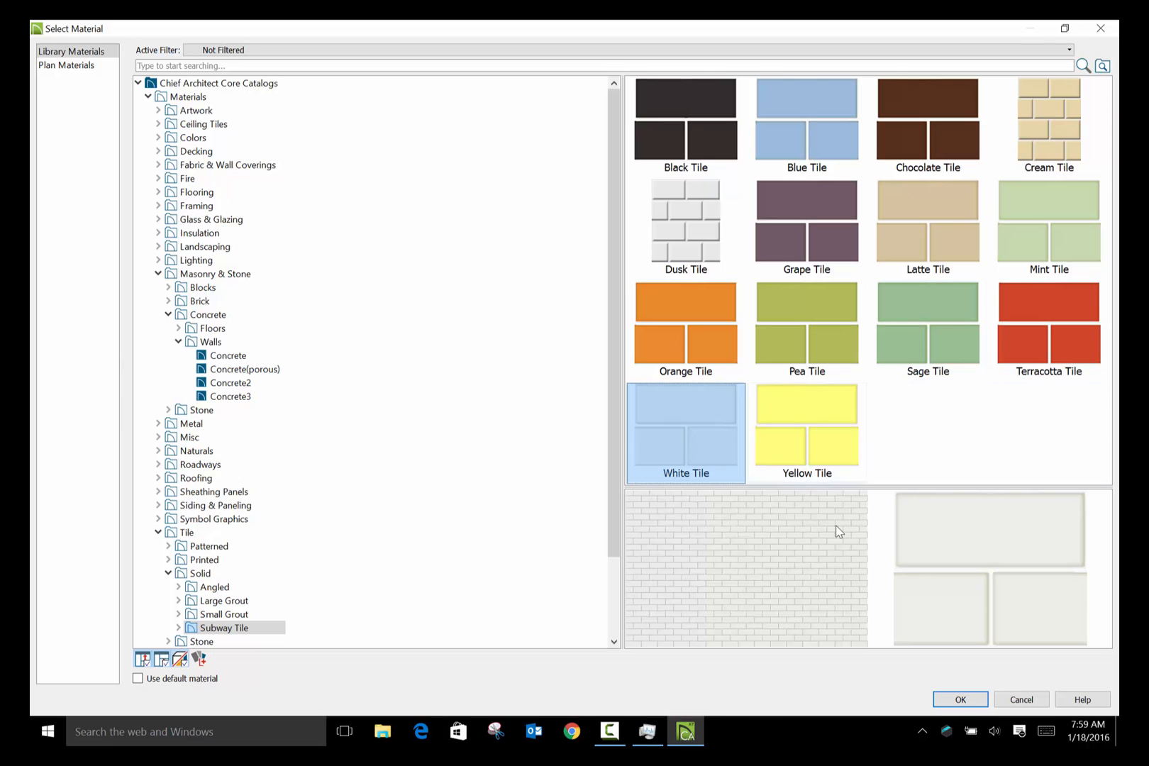
{"action": "left_click", "coordinate": [961, 700]}
{"action": "left_click", "coordinate": [955, 586]}
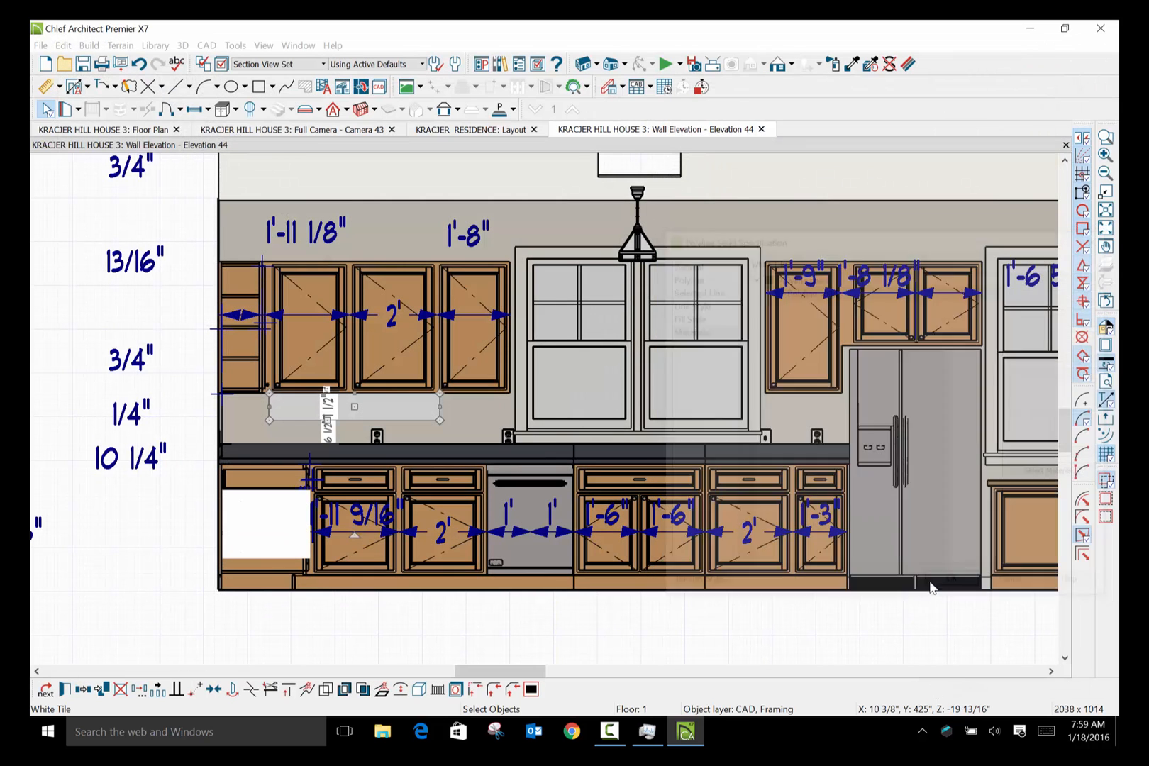
Stretch the backsplash solid down to the countertop, about 1'-6" high, and sideways from the left wall to the window casing, about 6'-9 5/16" wide.
{"action": "scroll", "coordinate": [366, 424], "scroll_direction": "up", "scroll_amount": 3}
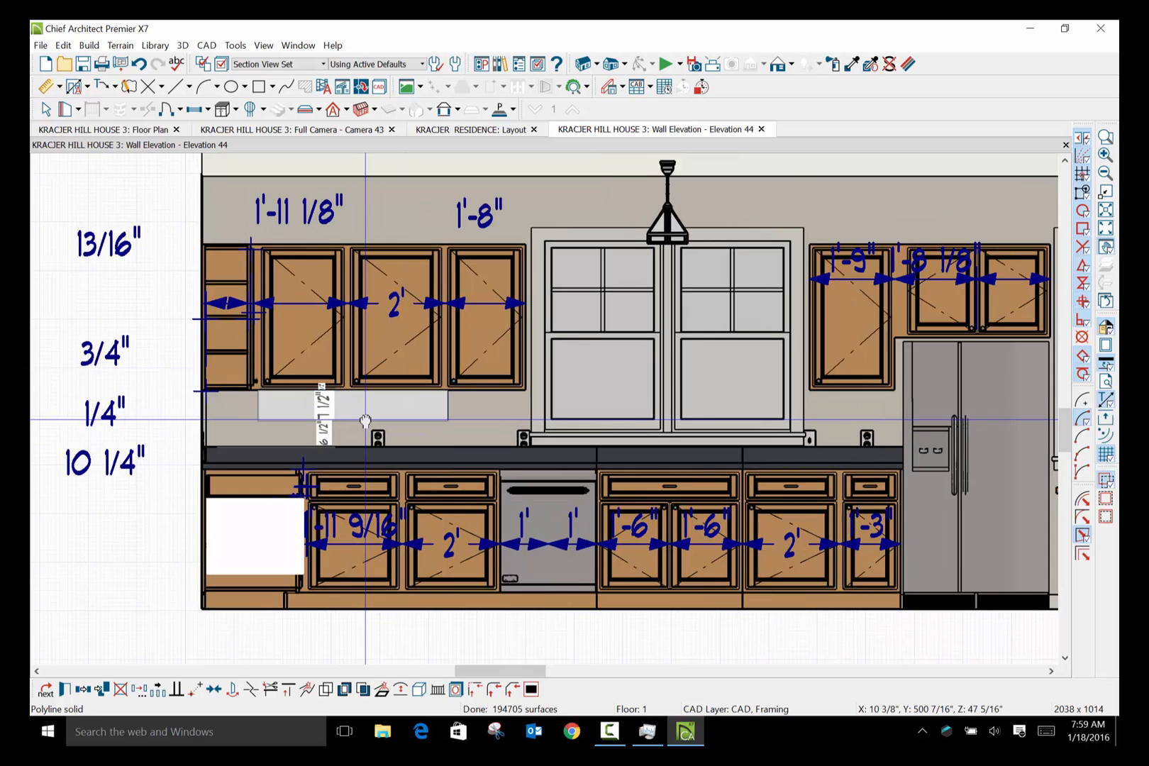
{"action": "left_click_drag", "start_coordinate": [304, 428], "coordinate": [301, 485]}
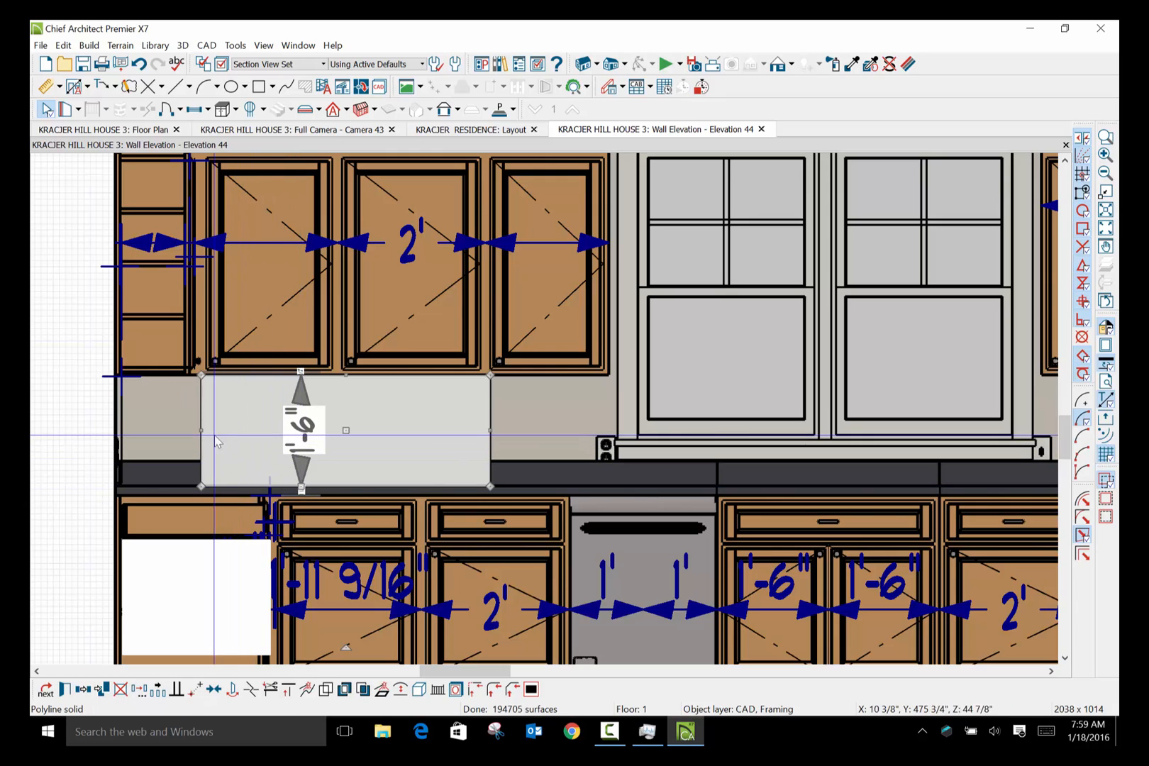
{"action": "left_click_drag", "start_coordinate": [201, 431], "coordinate": [115, 434]}
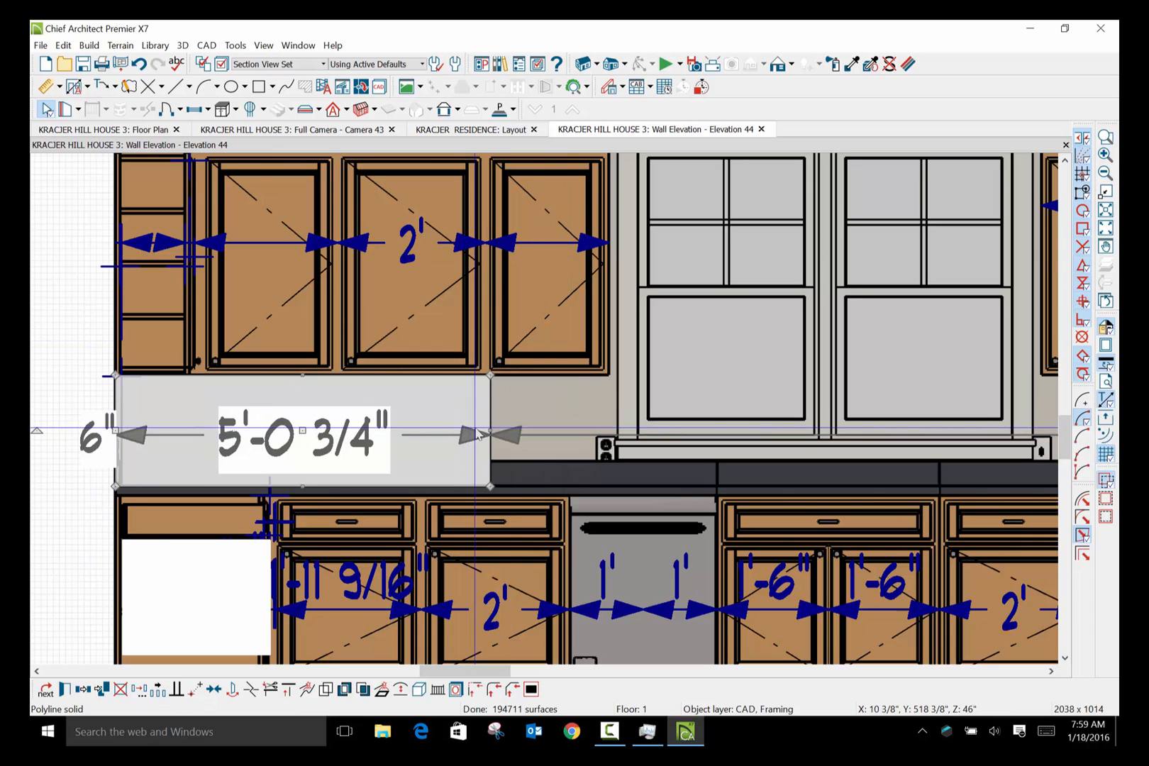
{"action": "left_click_drag", "start_coordinate": [491, 428], "coordinate": [617, 428]}
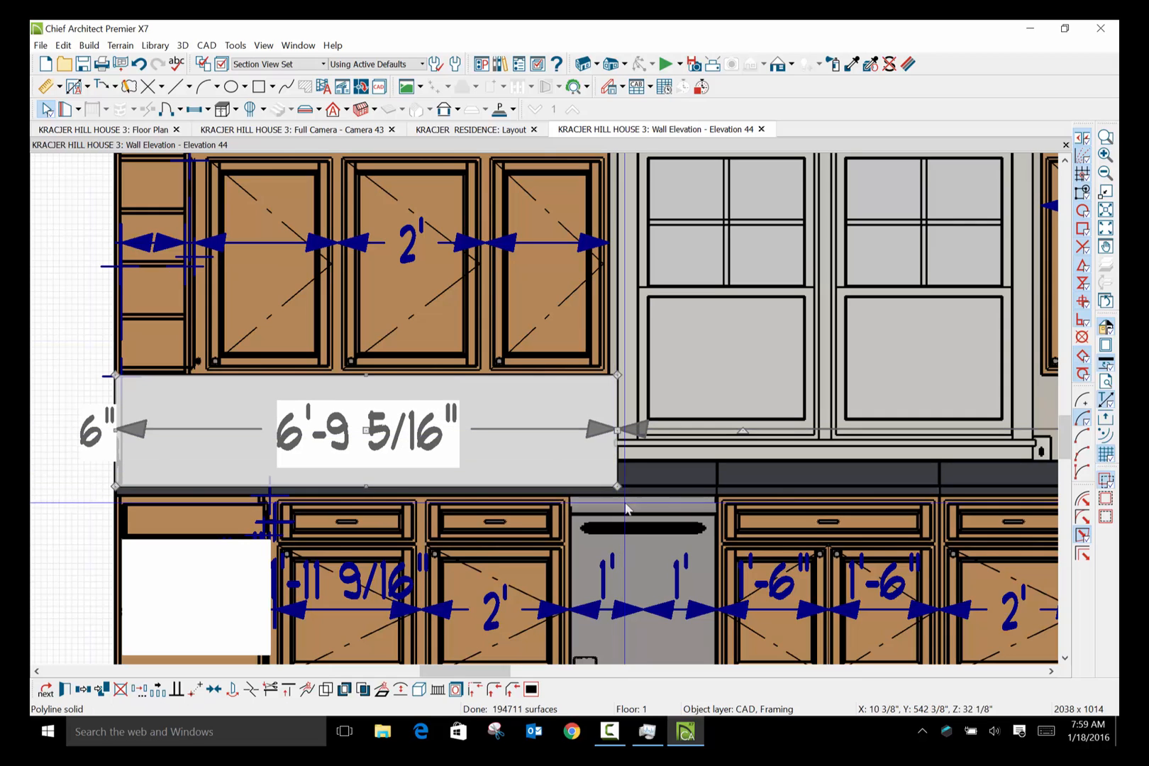
Break the backsplash solid's window-side edge at the sill and extend the lower portion beneath the window to the refrigerator.
{"action": "scroll", "coordinate": [617, 517], "scroll_direction": "down", "scroll_amount": 1}
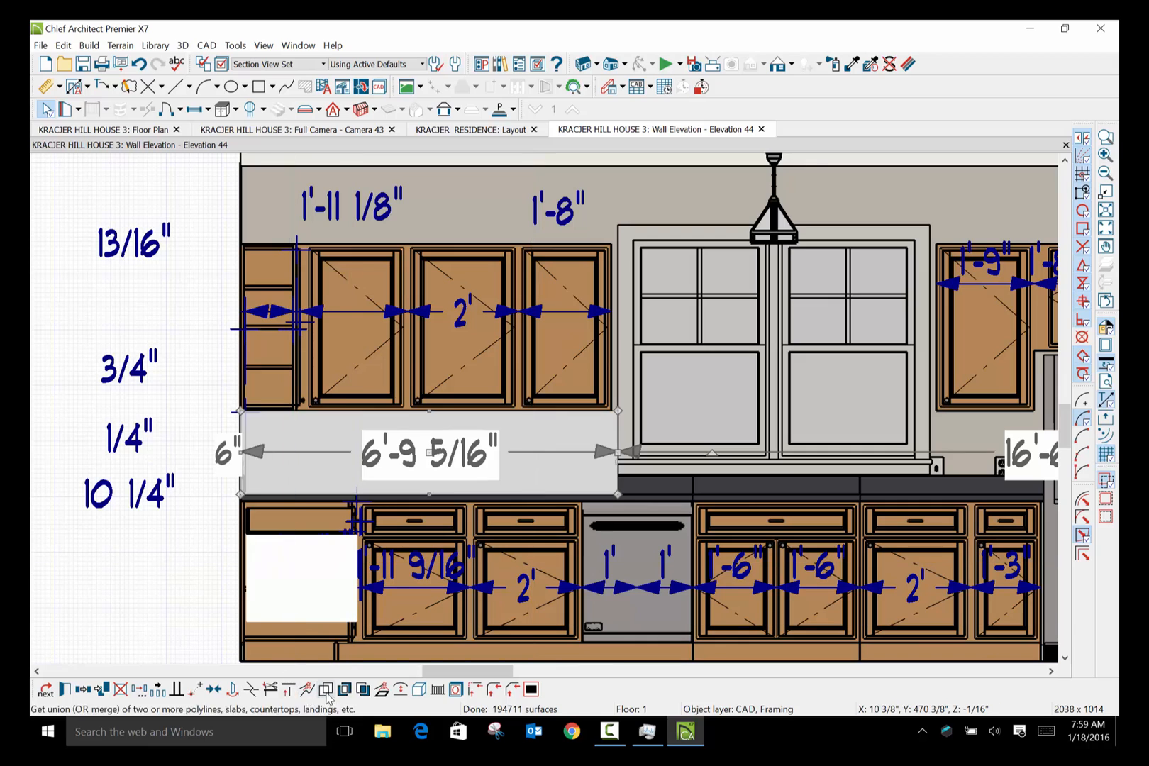
{"action": "left_click", "coordinate": [251, 689]}
{"action": "scroll", "coordinate": [608, 486], "scroll_direction": "up", "scroll_amount": 2}
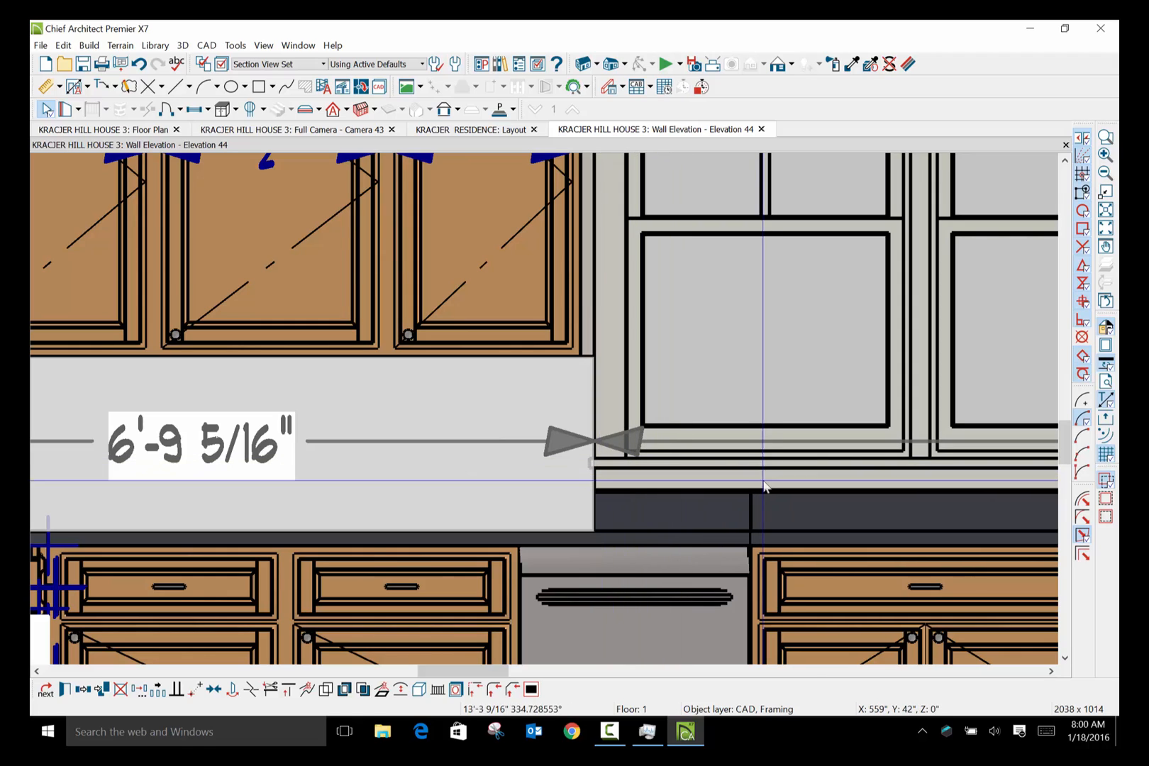
{"action": "left_click", "coordinate": [595, 470]}
{"action": "scroll", "coordinate": [486, 482], "scroll_direction": "down", "scroll_amount": 4}
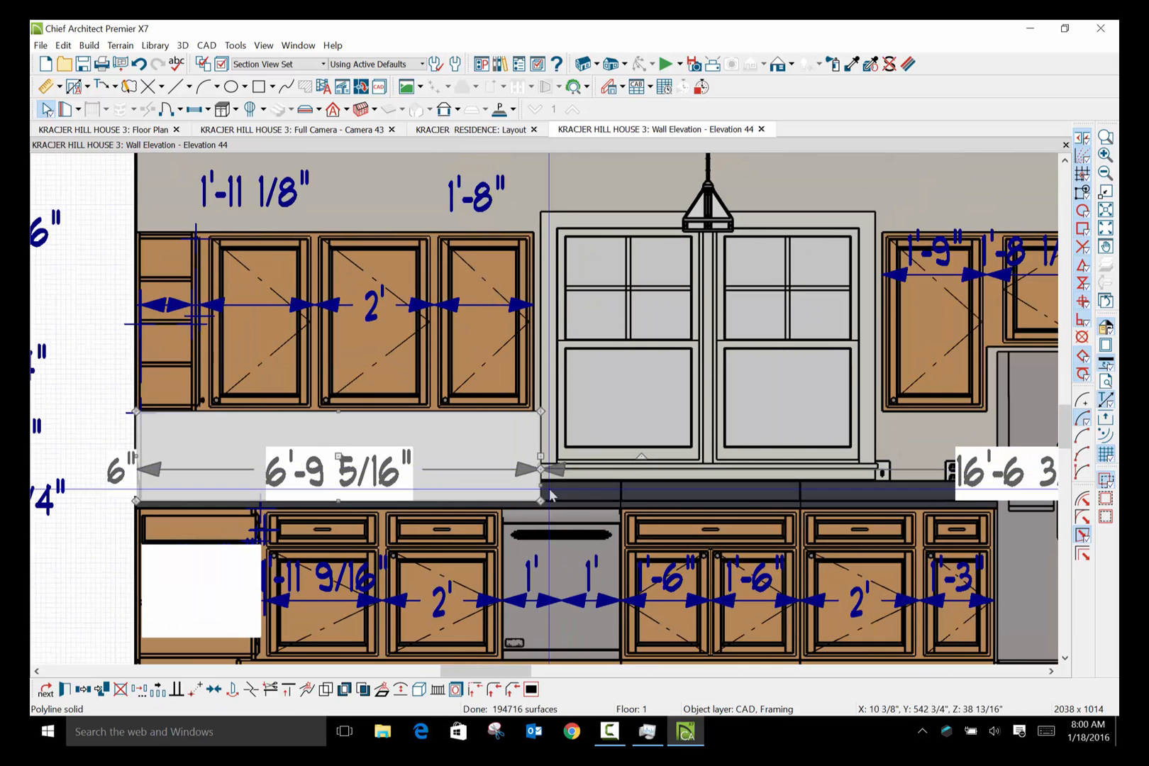
{"action": "left_click_drag", "start_coordinate": [541, 486], "coordinate": [997, 500]}
{"action": "left_click", "coordinate": [926, 442]}
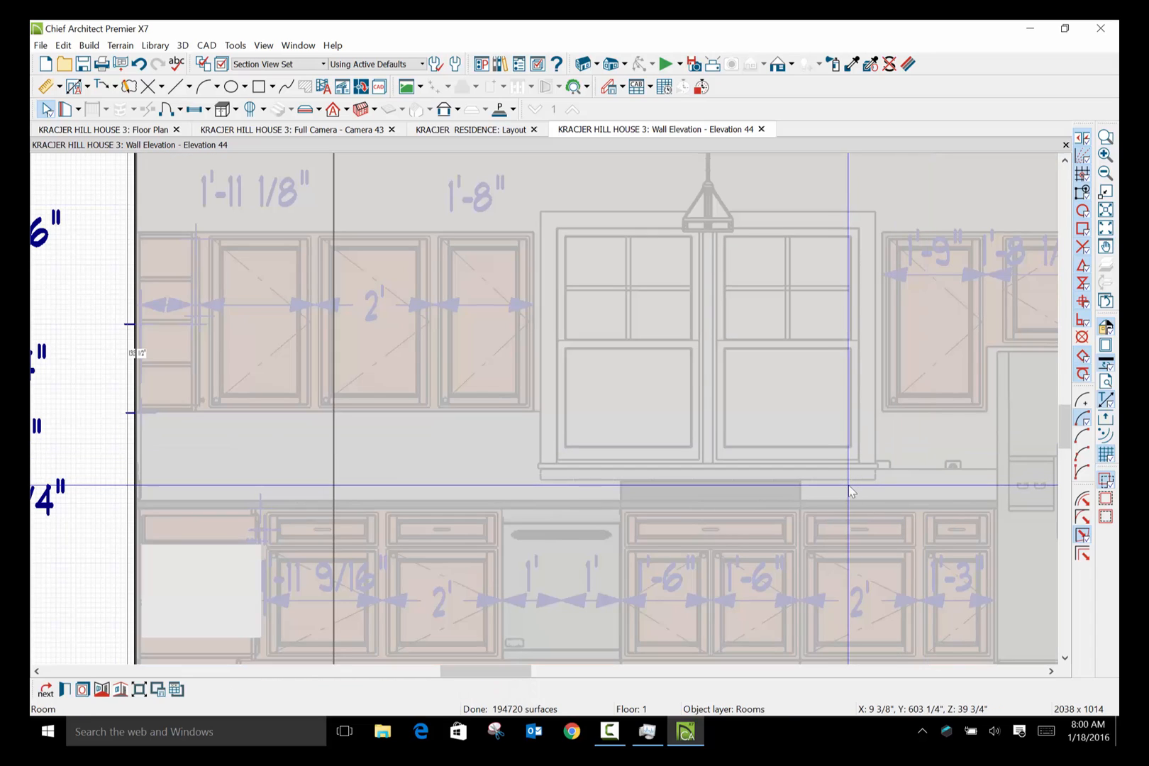
{"action": "left_click", "coordinate": [916, 469]}
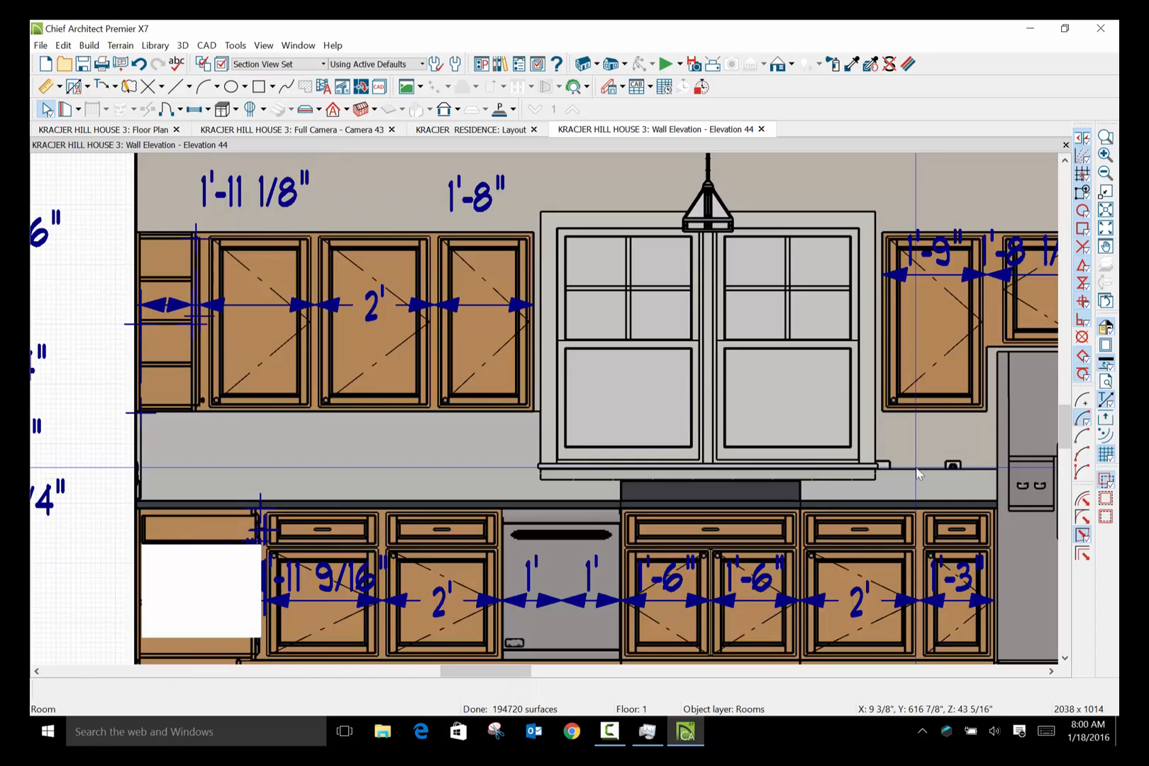
Set the backsplash polyline solid's thickness to 1/2".
{"action": "left_click", "coordinate": [911, 482]}
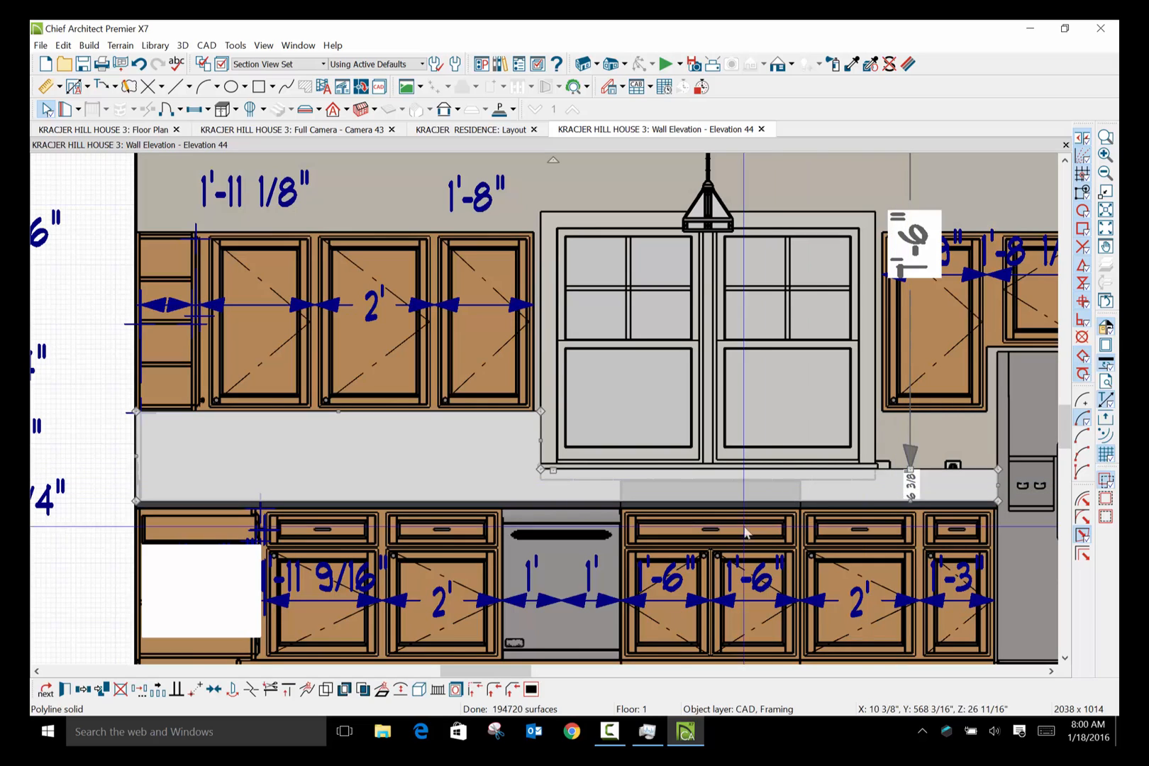
{"action": "left_click", "coordinate": [64, 689]}
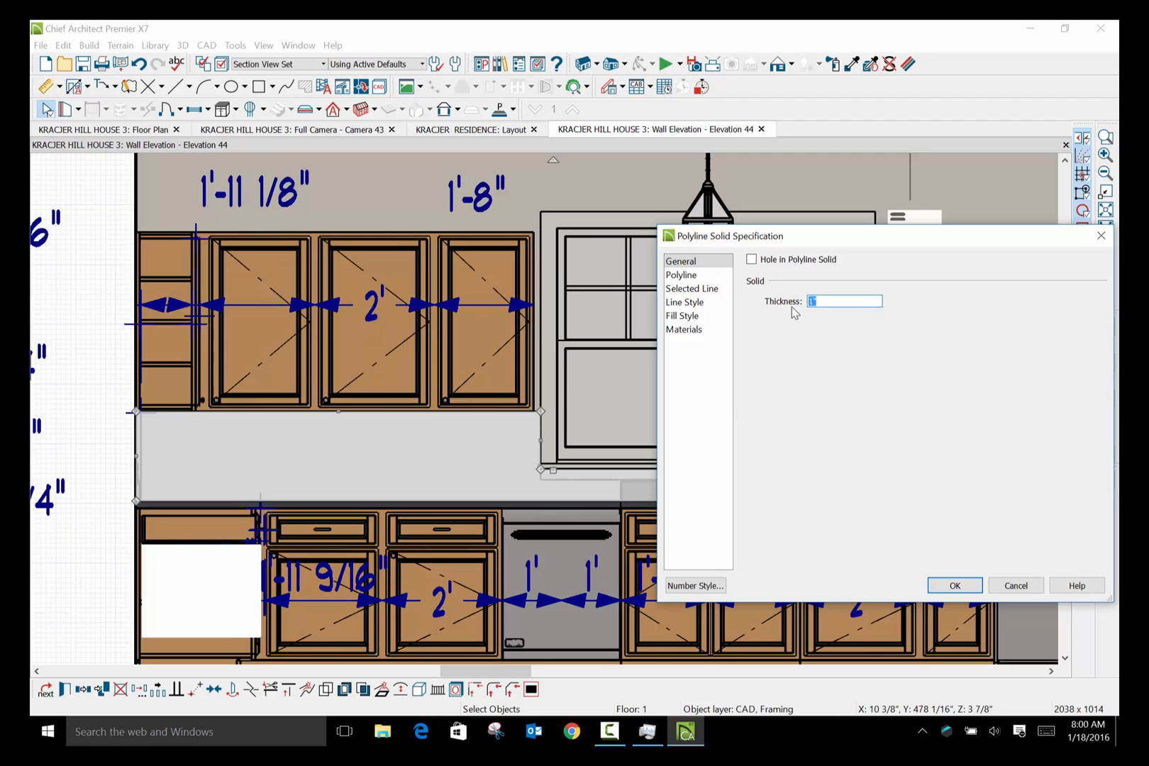
{"action": "type", "text": "1/2"}
{"action": "left_click", "coordinate": [955, 586]}
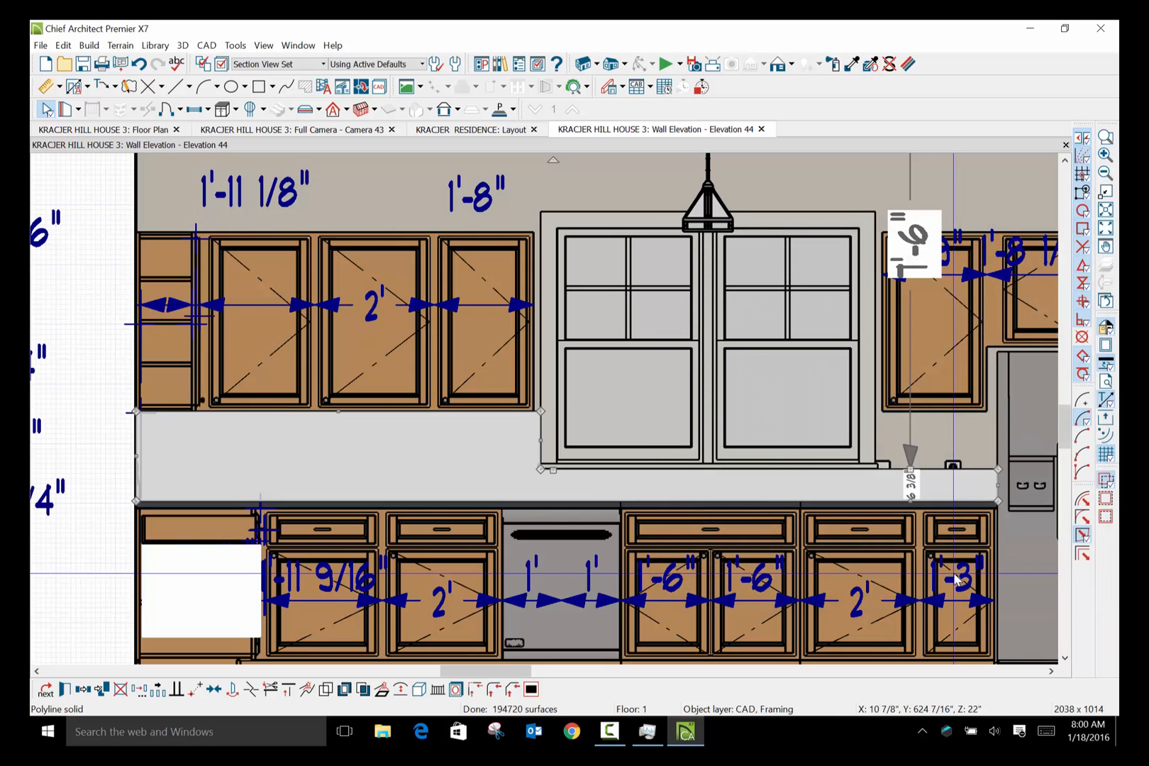
{"action": "left_click", "coordinate": [718, 457]}
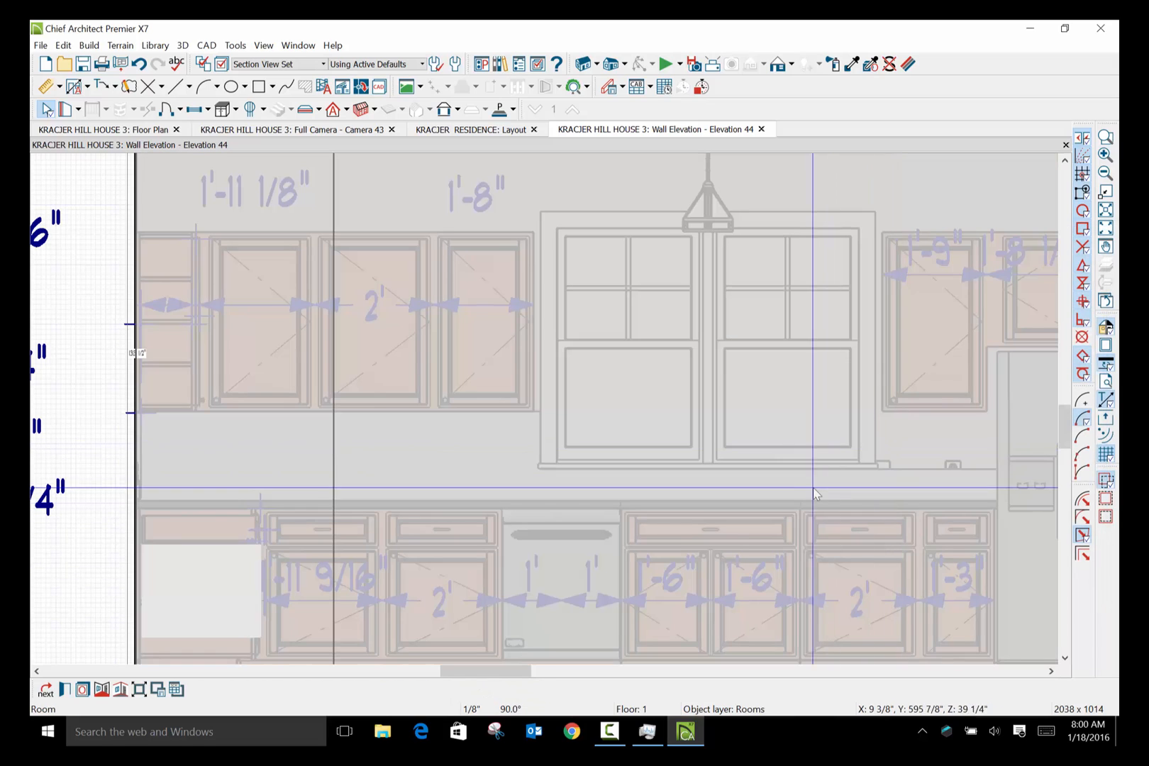
Break the backsplash's upper edge at the window casing's refrigerator side and raise that section to the underside of the wall cabinet.
{"action": "left_click", "coordinate": [931, 480]}
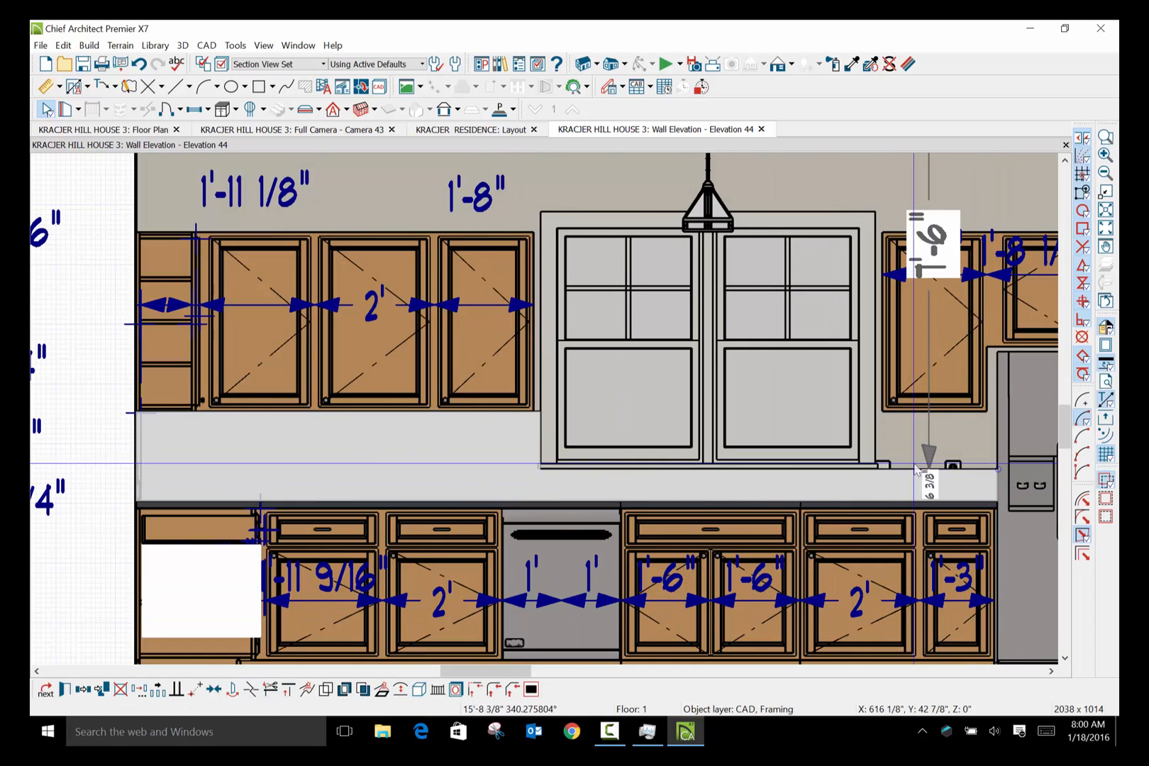
{"action": "left_click", "coordinate": [876, 467]}
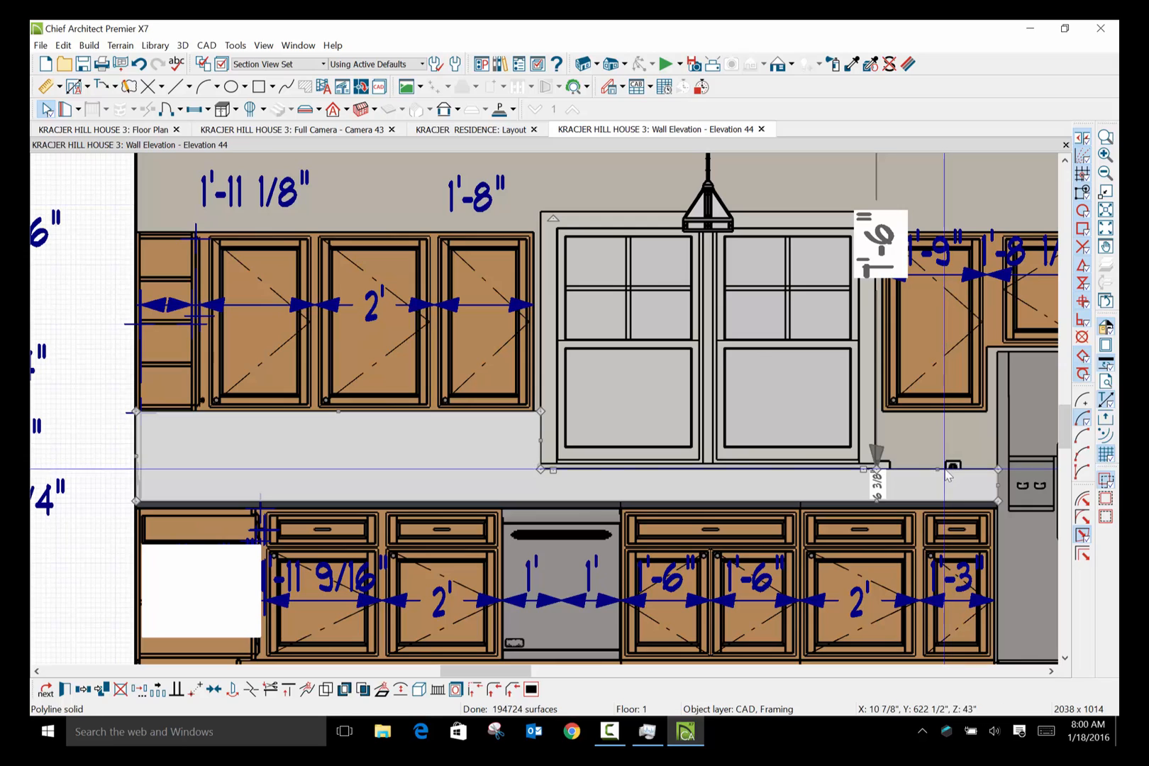
{"action": "left_click_drag", "start_coordinate": [937, 468], "coordinate": [939, 414]}
{"action": "left_click", "coordinate": [904, 192]}
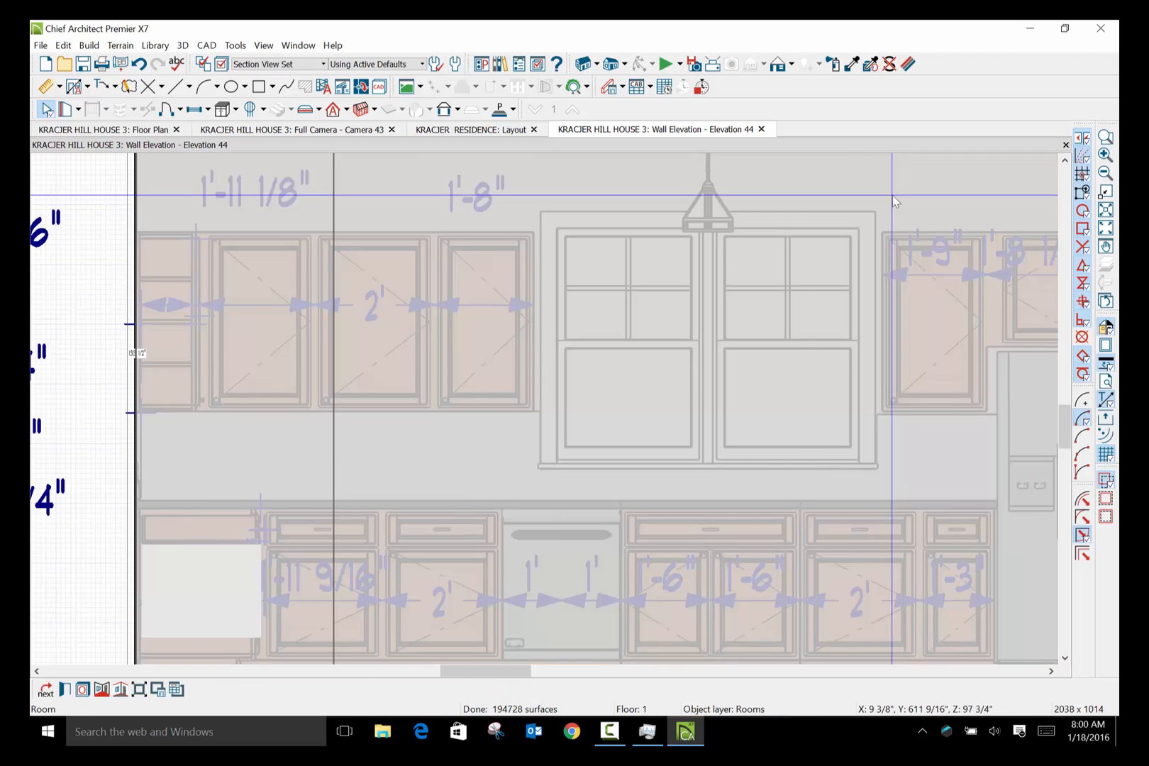
{"action": "scroll", "coordinate": [720, 356], "scroll_direction": "down", "scroll_amount": 3}
{"action": "scroll", "coordinate": [722, 352], "scroll_direction": "down", "scroll_amount": 1}
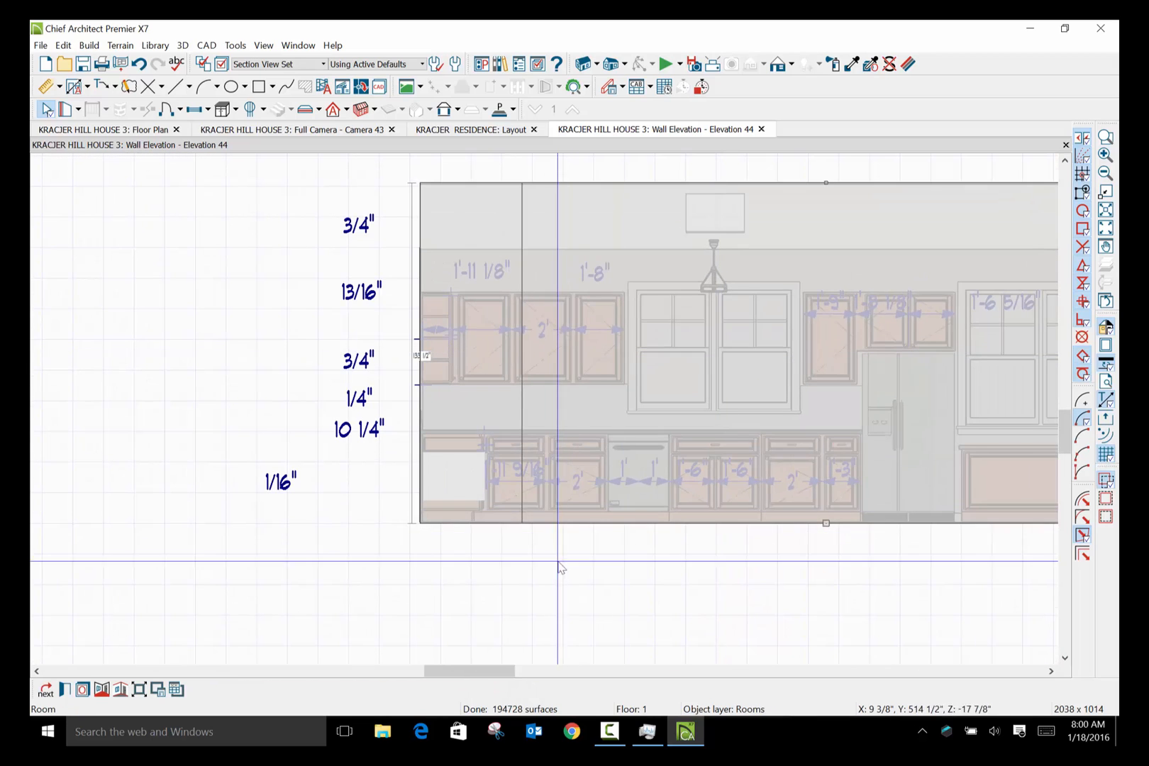
{"action": "left_click", "coordinate": [577, 584]}
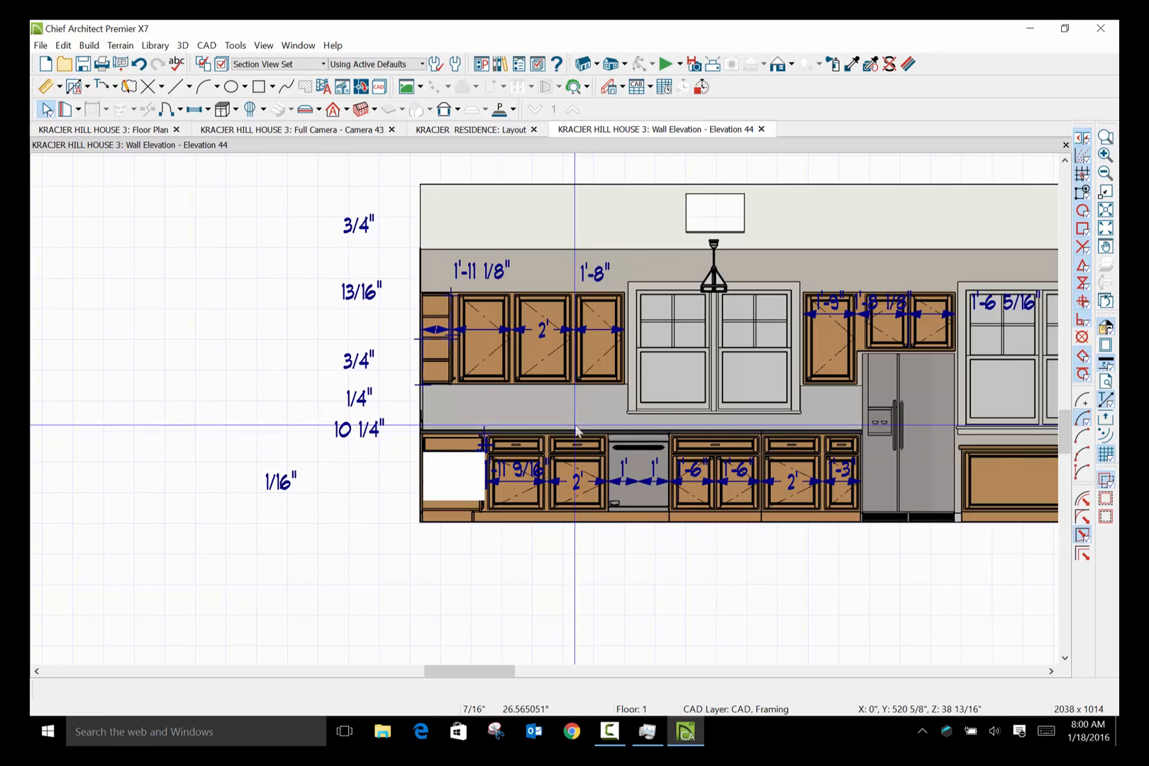
Frame the whole sink wall elevation and send the current screen to layout page 27 at 1/4 in = 1 ft, copying the layer set.
{"action": "left_click", "coordinate": [1051, 671]}
{"action": "left_click", "coordinate": [1051, 671]}
{"action": "left_click", "coordinate": [1051, 671]}
{"action": "left_click", "coordinate": [1050, 671]}
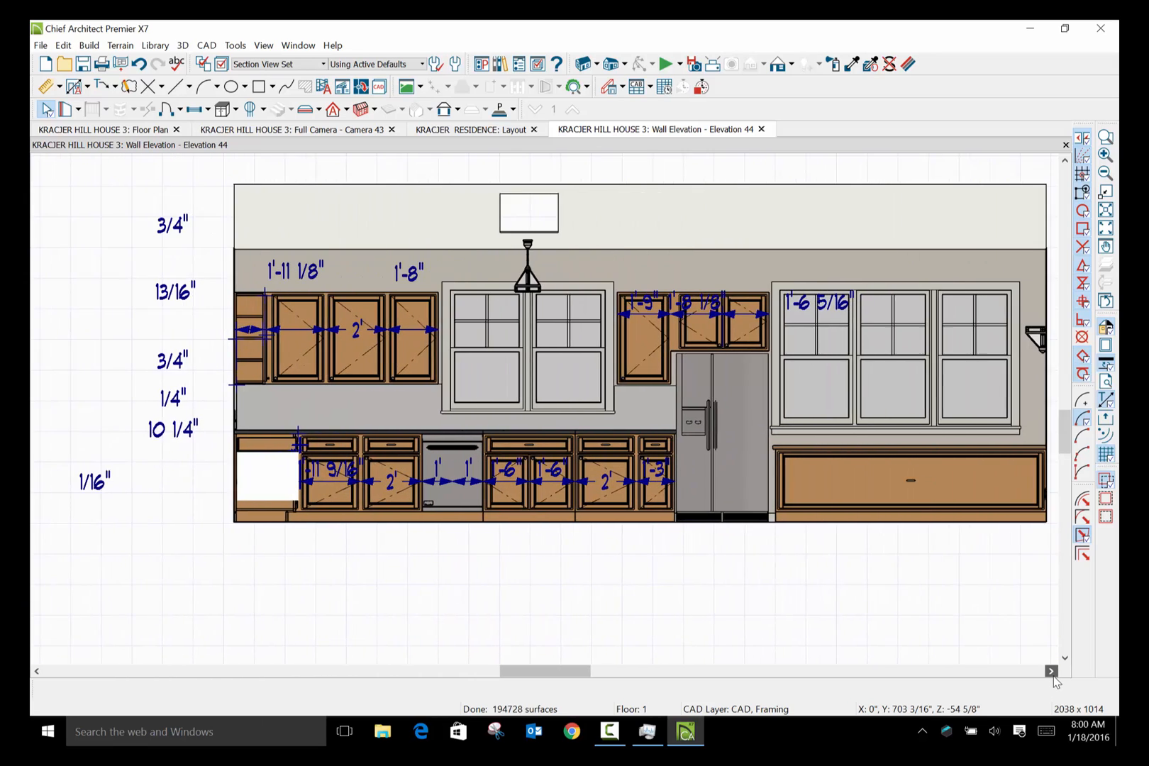
{"action": "left_click", "coordinate": [1051, 671]}
{"action": "left_click", "coordinate": [1051, 671]}
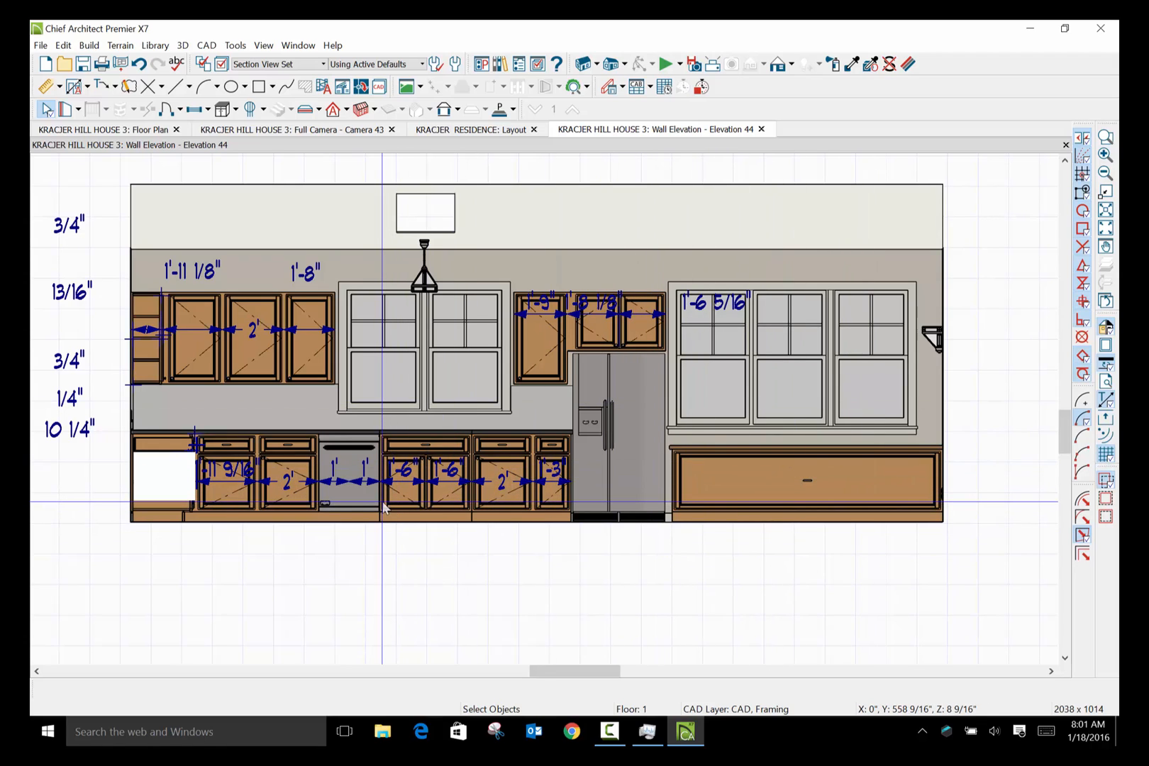
{"action": "scroll", "coordinate": [382, 507], "scroll_direction": "down", "scroll_amount": 2}
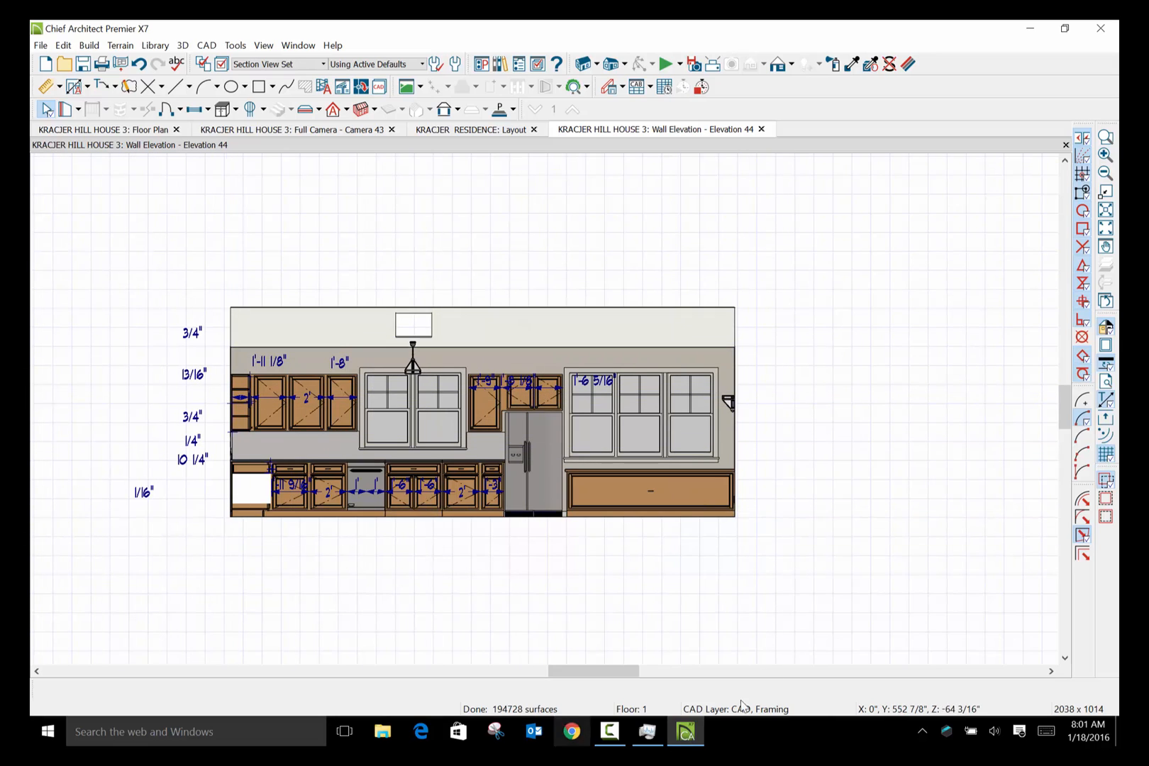
{"action": "left_click", "coordinate": [39, 44]}
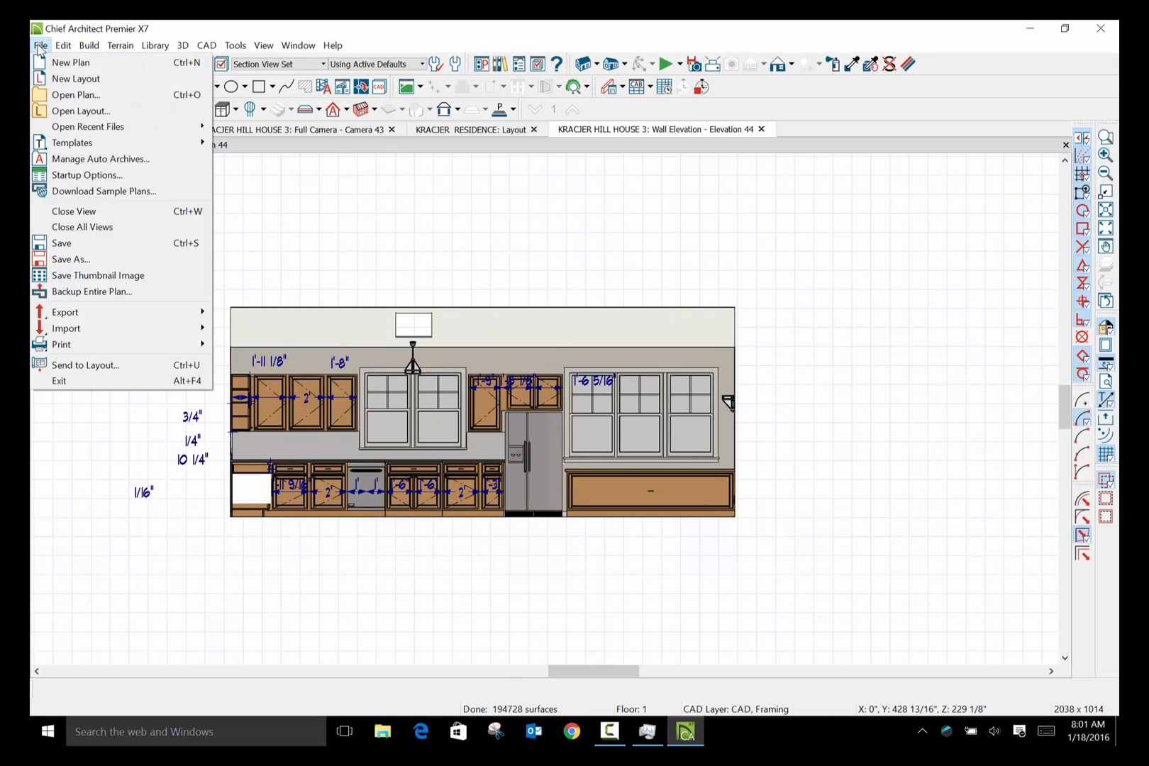
{"action": "left_click", "coordinate": [88, 365]}
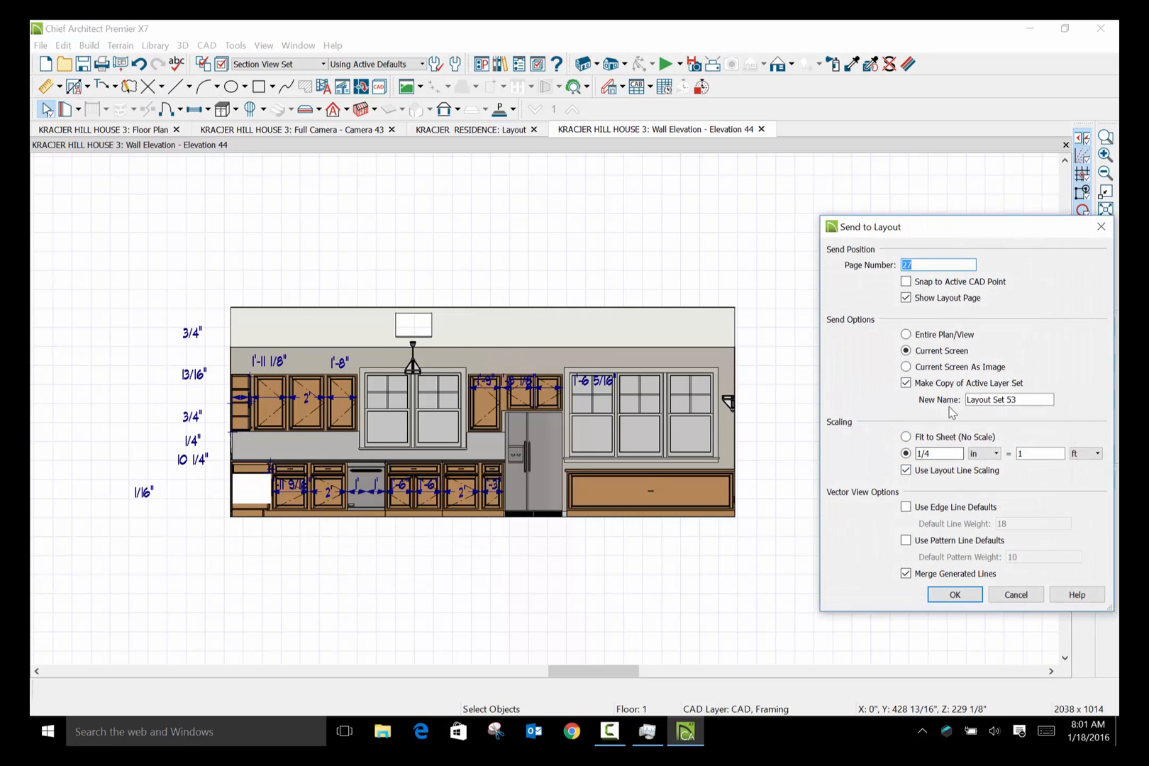
{"action": "left_click", "coordinate": [954, 595]}
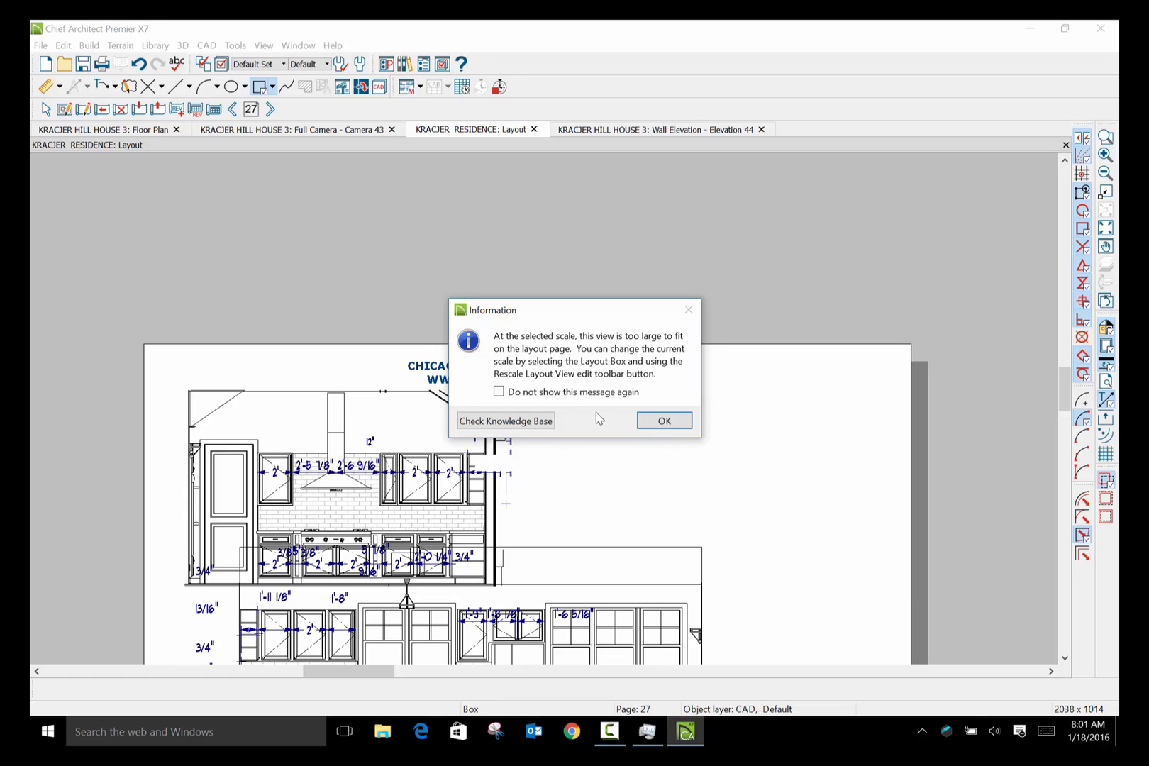
{"action": "left_click", "coordinate": [654, 422]}
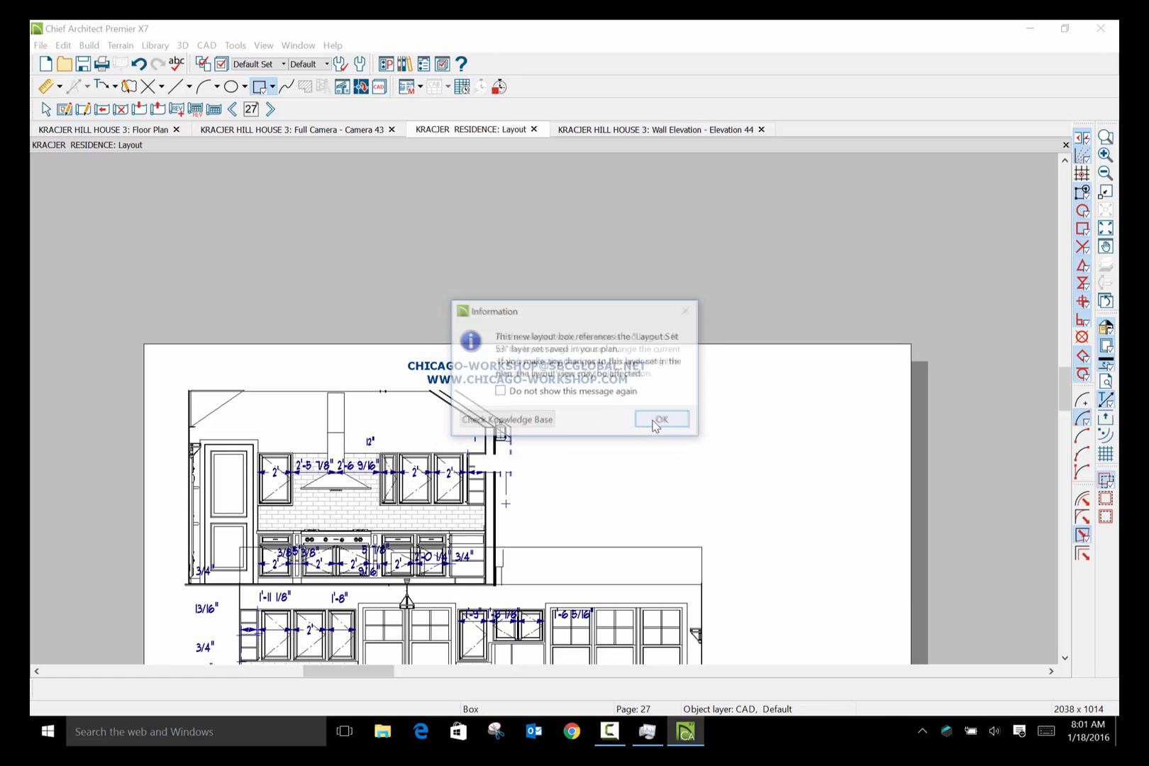
{"action": "left_click", "coordinate": [653, 421]}
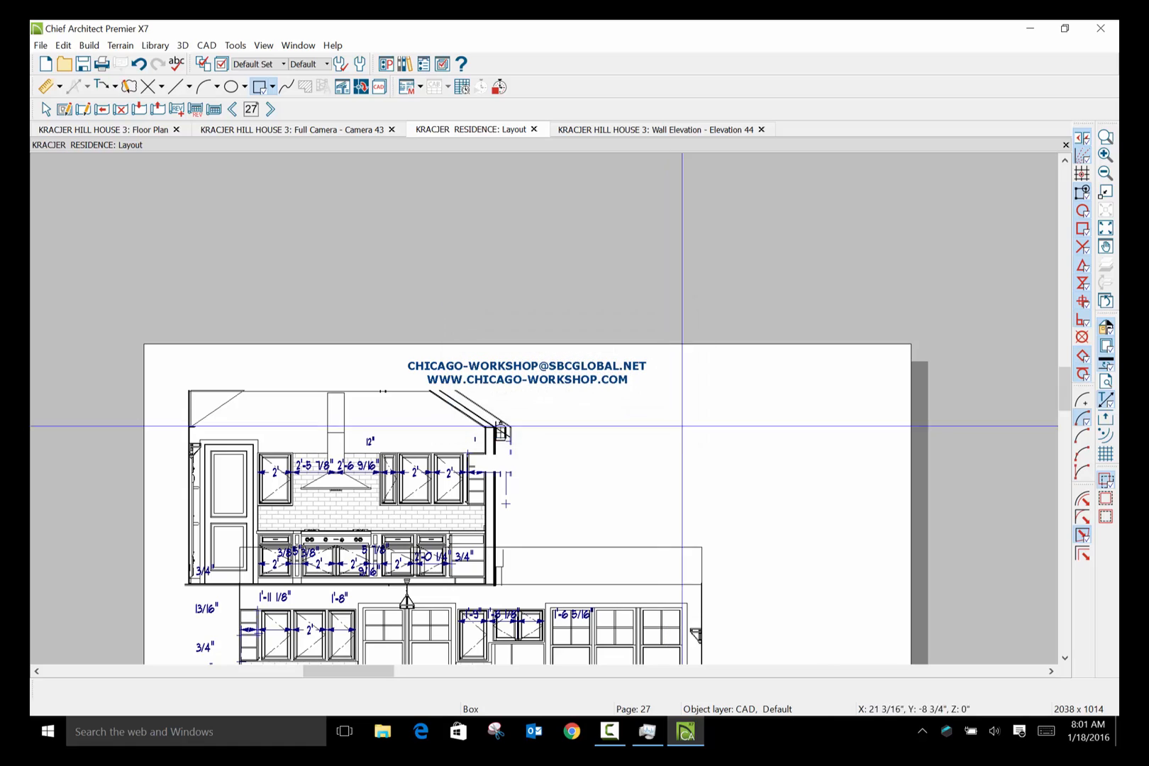
Move the new sink wall elevation below the range wall elevation on the page and trim its layout box's upper edge.
{"action": "scroll", "coordinate": [978, 439], "scroll_direction": "down", "scroll_amount": 2}
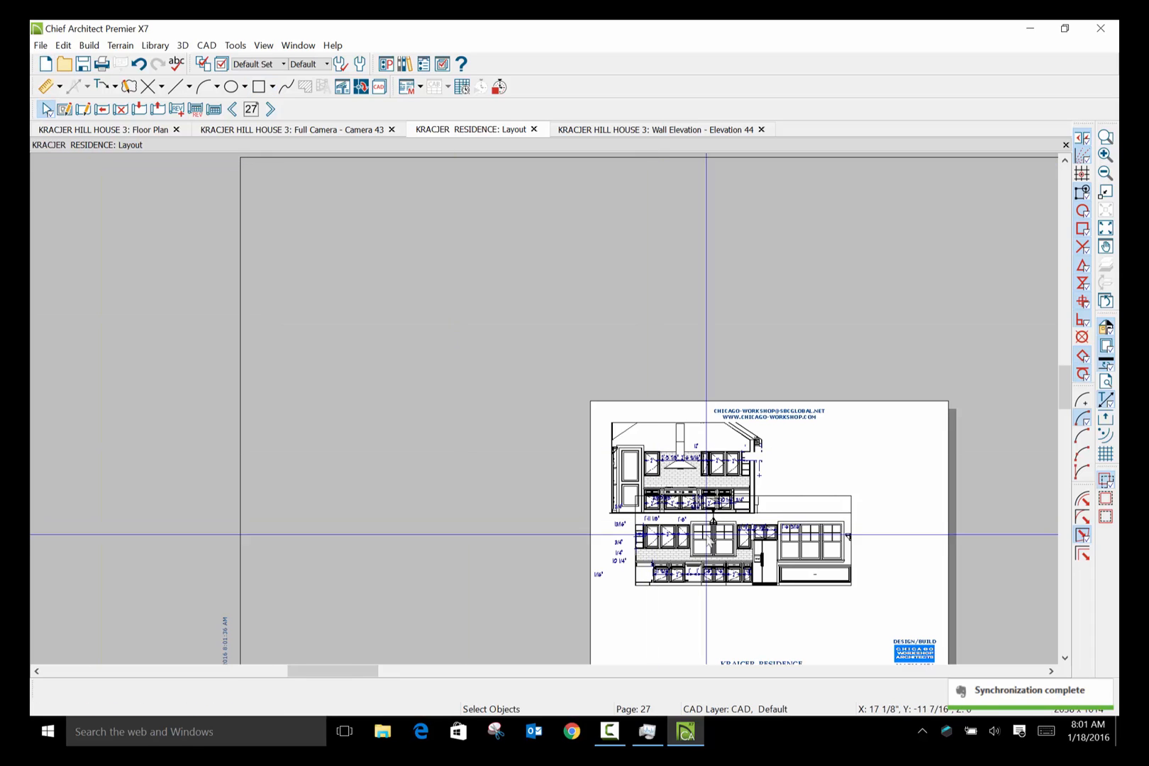
{"action": "left_click", "coordinate": [769, 538]}
{"action": "mouse_move", "coordinate": [768, 538]}
{"action": "left_mouse_down"}
{"action": "mouse_move", "coordinate": [754, 585]}
{"action": "mouse_move", "coordinate": [751, 495]}
{"action": "mouse_move", "coordinate": [768, 539]}
{"action": "mouse_move", "coordinate": [769, 530]}
{"action": "left_mouse_up"}
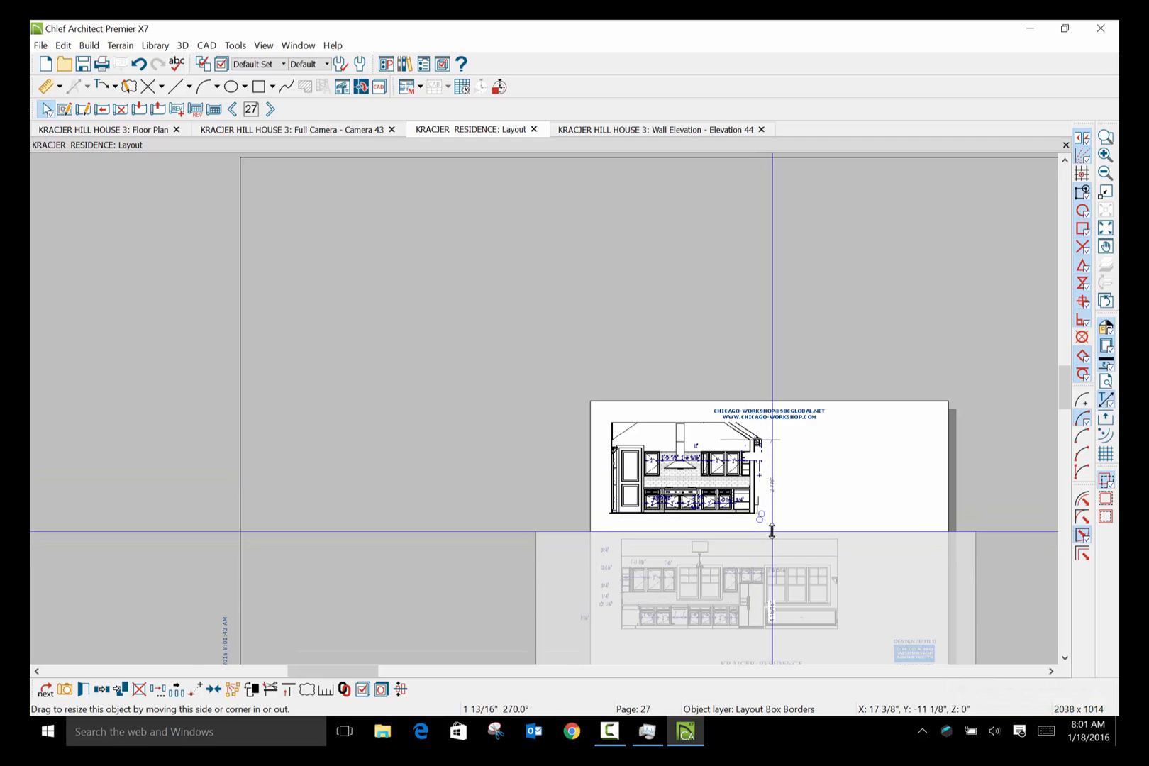
{"action": "left_click", "coordinate": [1067, 658]}
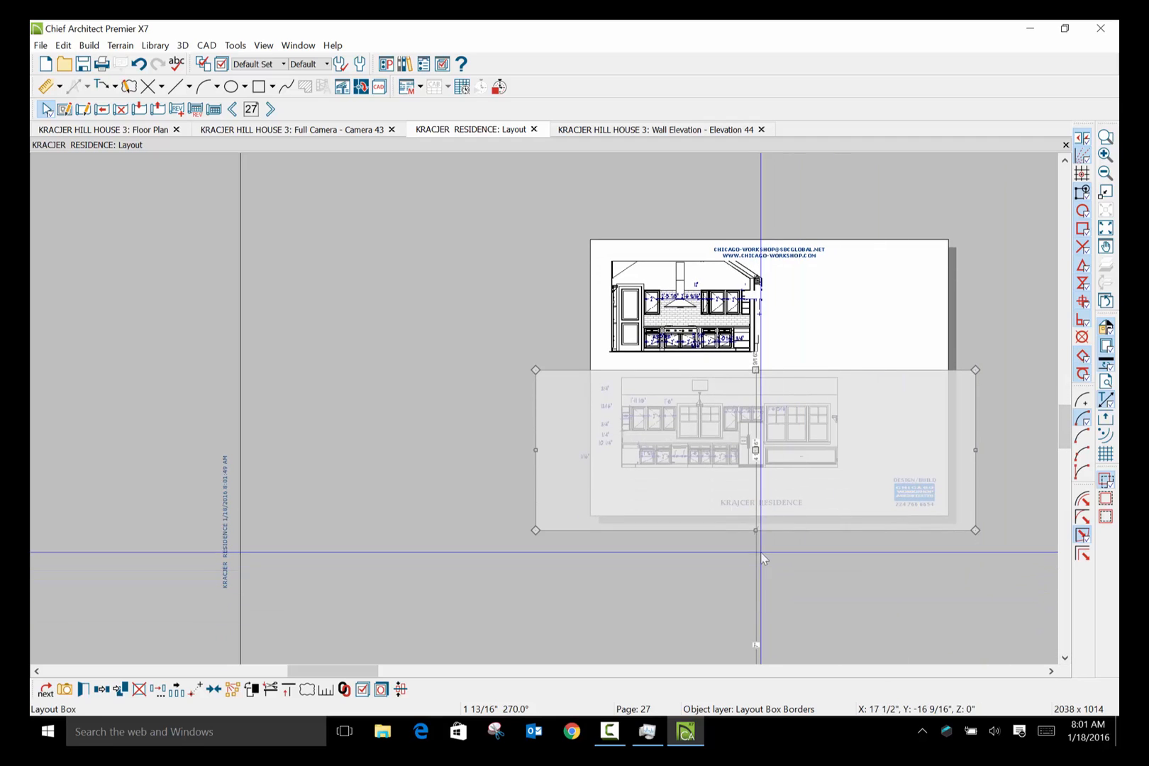
Raise the layout box's lower edge, nudge the box slightly down, and crop its left side to hide the stray dimension numbers.
{"action": "left_click_drag", "start_coordinate": [754, 530], "coordinate": [756, 486]}
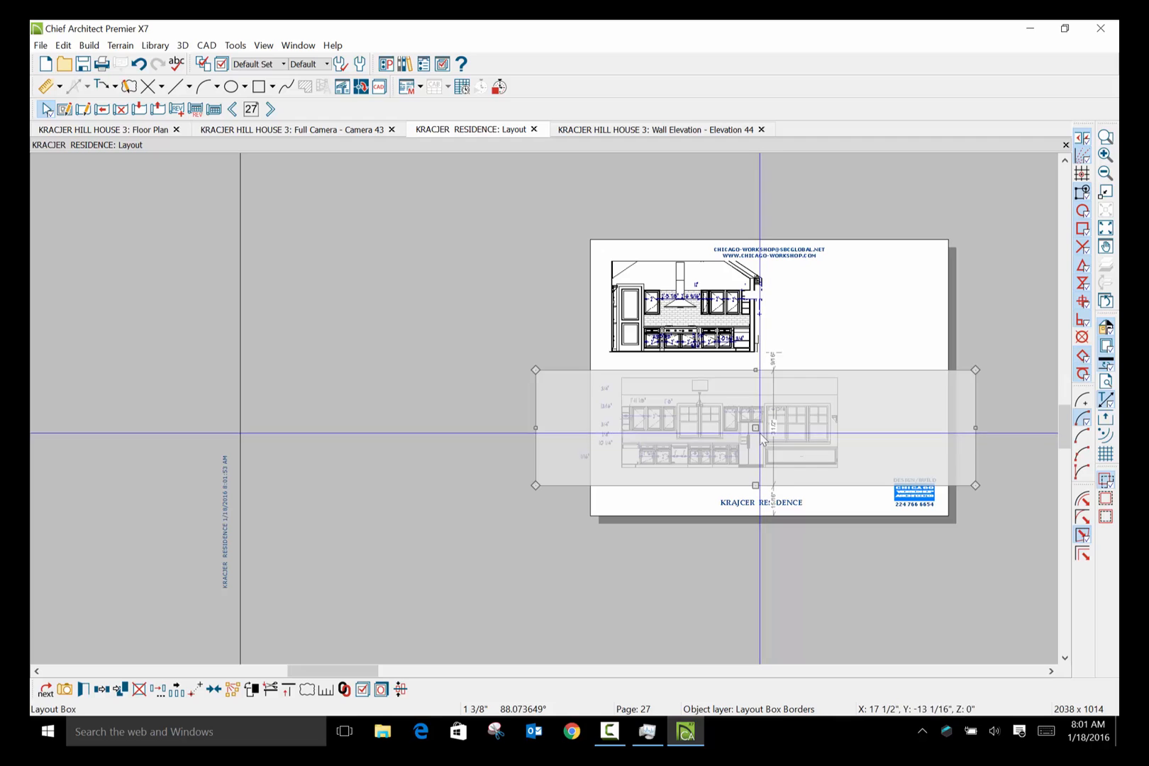
{"action": "left_click_drag", "start_coordinate": [757, 428], "coordinate": [749, 441]}
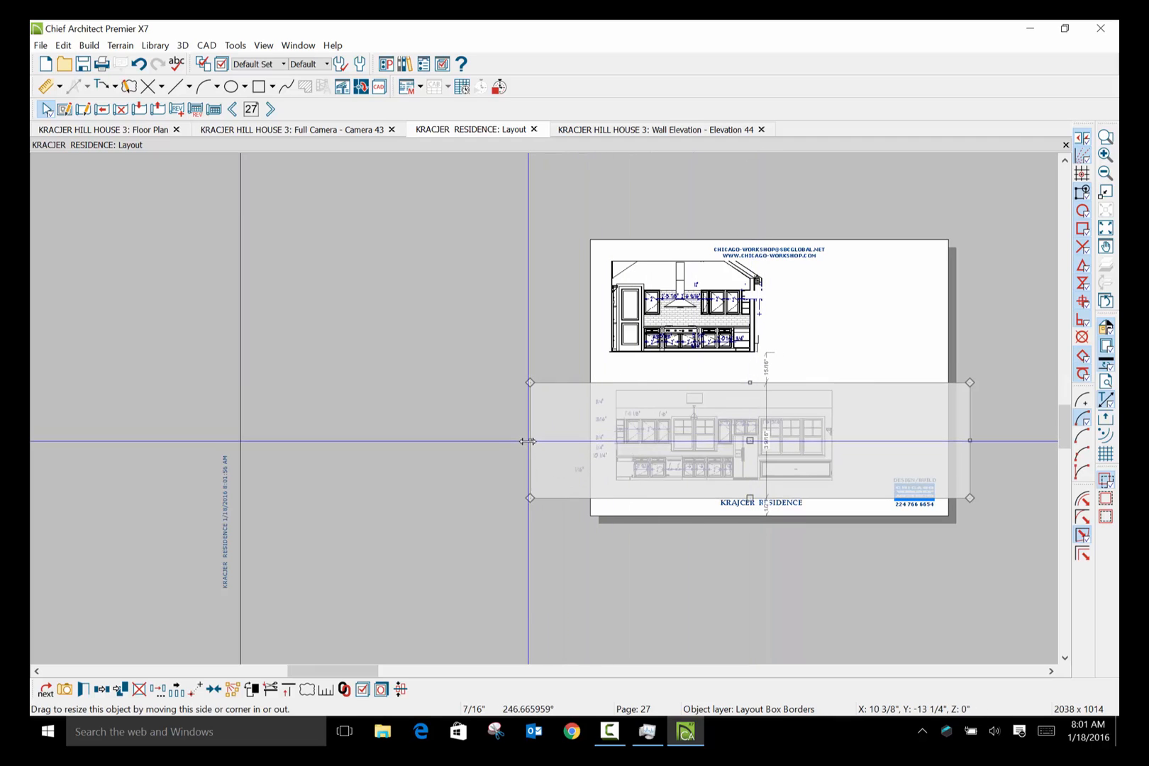
{"action": "left_click_drag", "start_coordinate": [529, 440], "coordinate": [611, 422]}
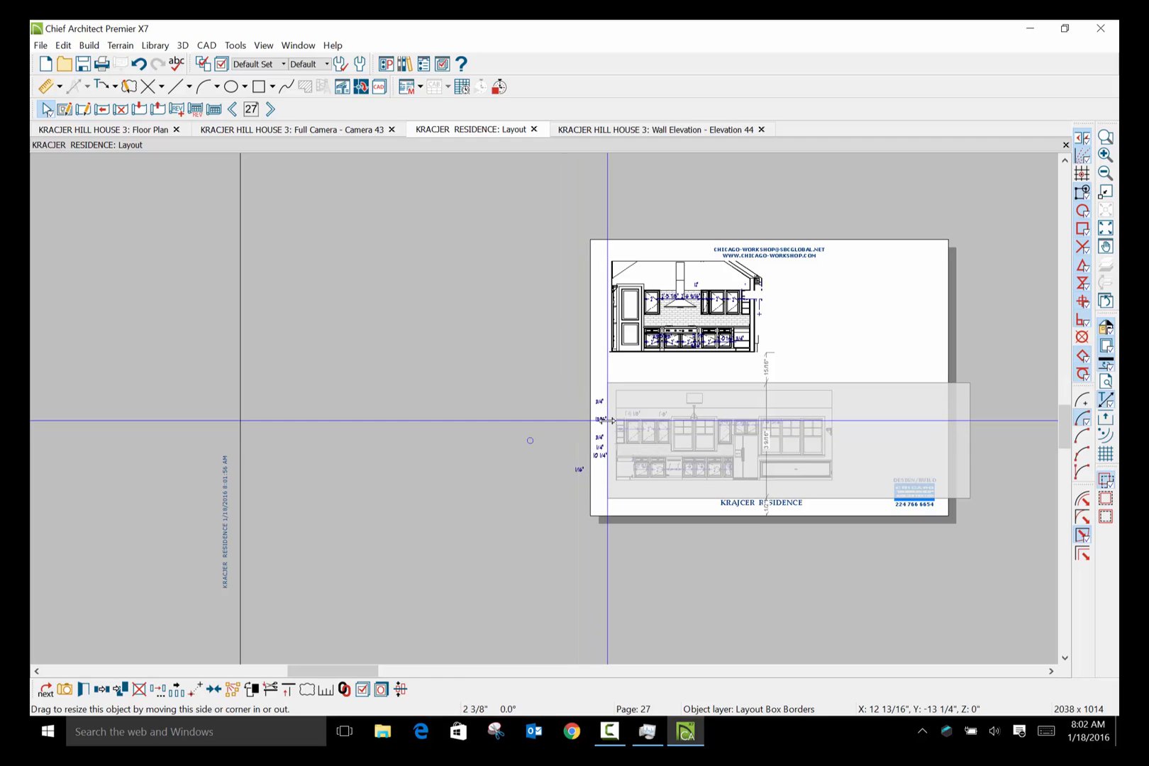
{"action": "left_click", "coordinate": [788, 350]}
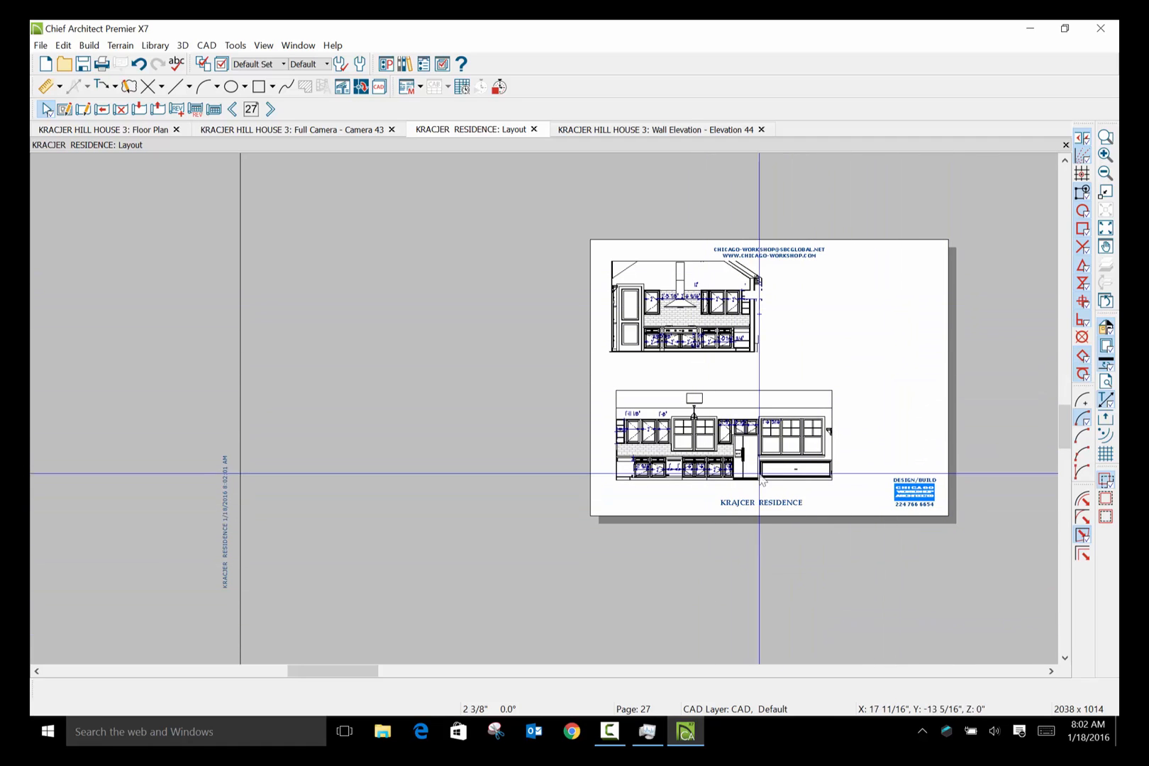
Examine the placement and tile pattern of both kitchen elevations on layout page 27.
{"action": "scroll", "coordinate": [765, 434], "scroll_direction": "up", "scroll_amount": 1}
{"action": "scroll", "coordinate": [765, 433], "scroll_direction": "up", "scroll_amount": 2}
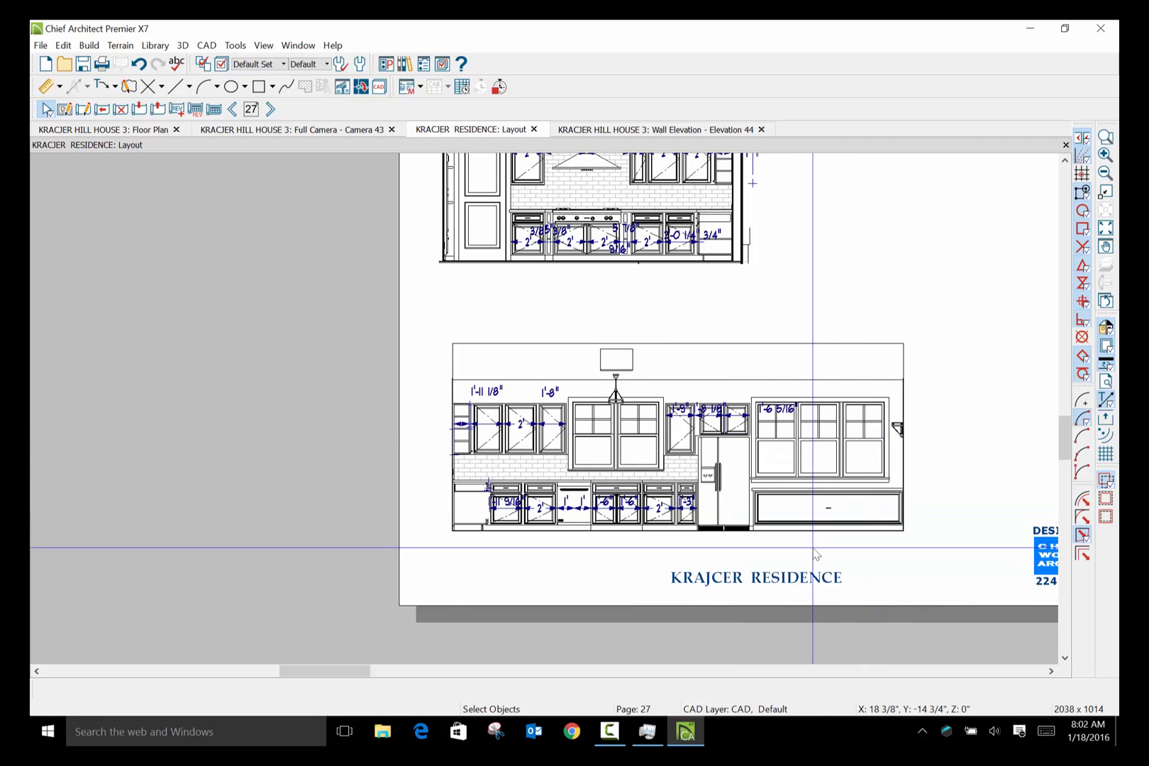
{"action": "scroll", "coordinate": [814, 553], "scroll_direction": "down", "scroll_amount": 1}
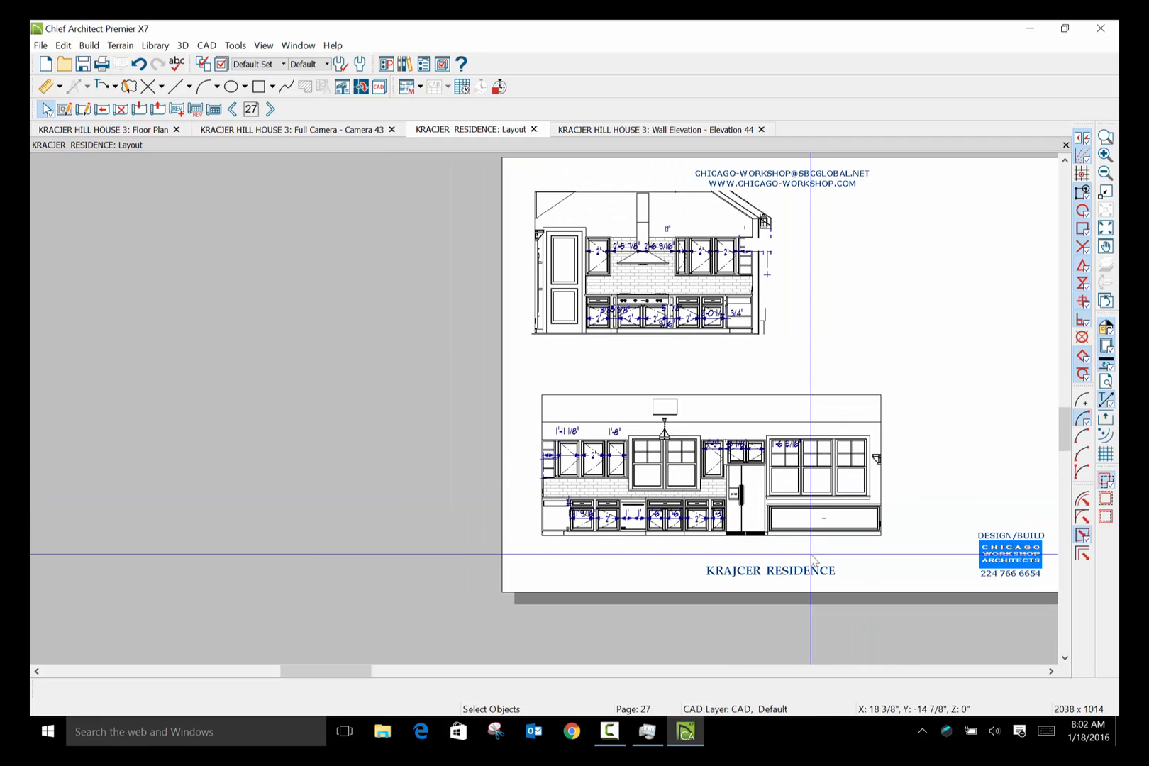
{"action": "scroll", "coordinate": [645, 546], "scroll_direction": "down", "scroll_amount": 1}
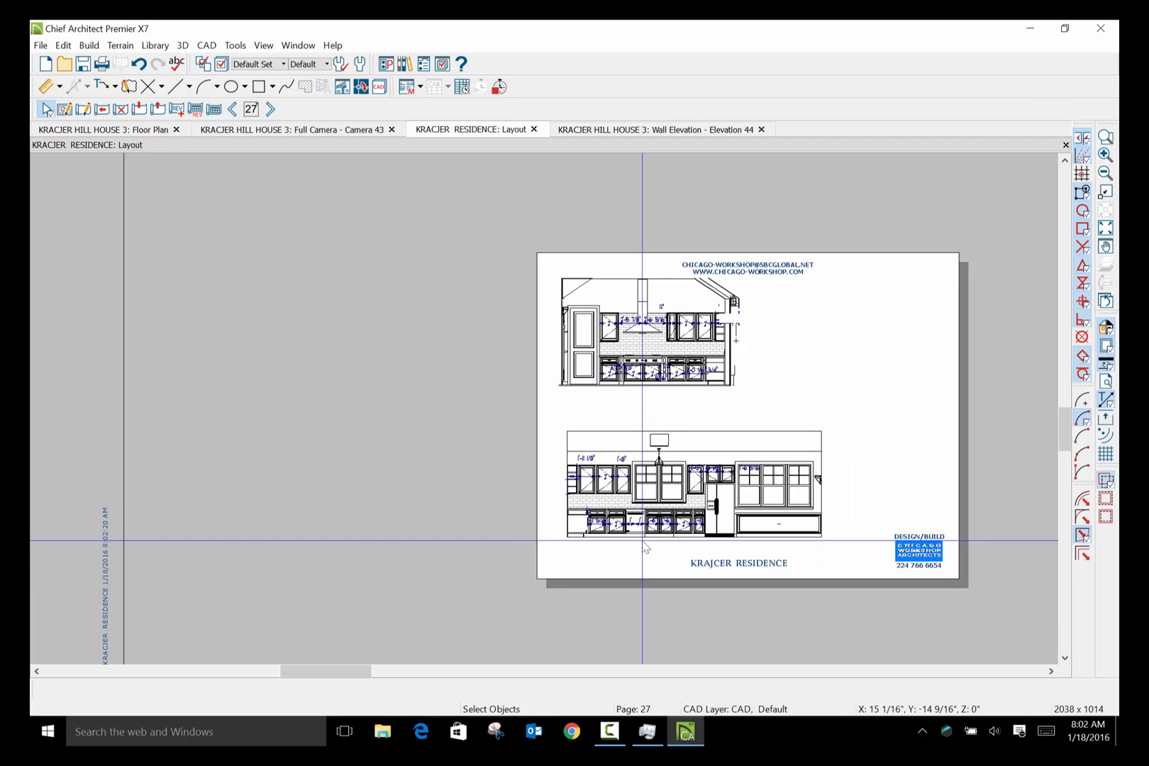
{"action": "scroll", "coordinate": [645, 546], "scroll_direction": "down", "scroll_amount": 1}
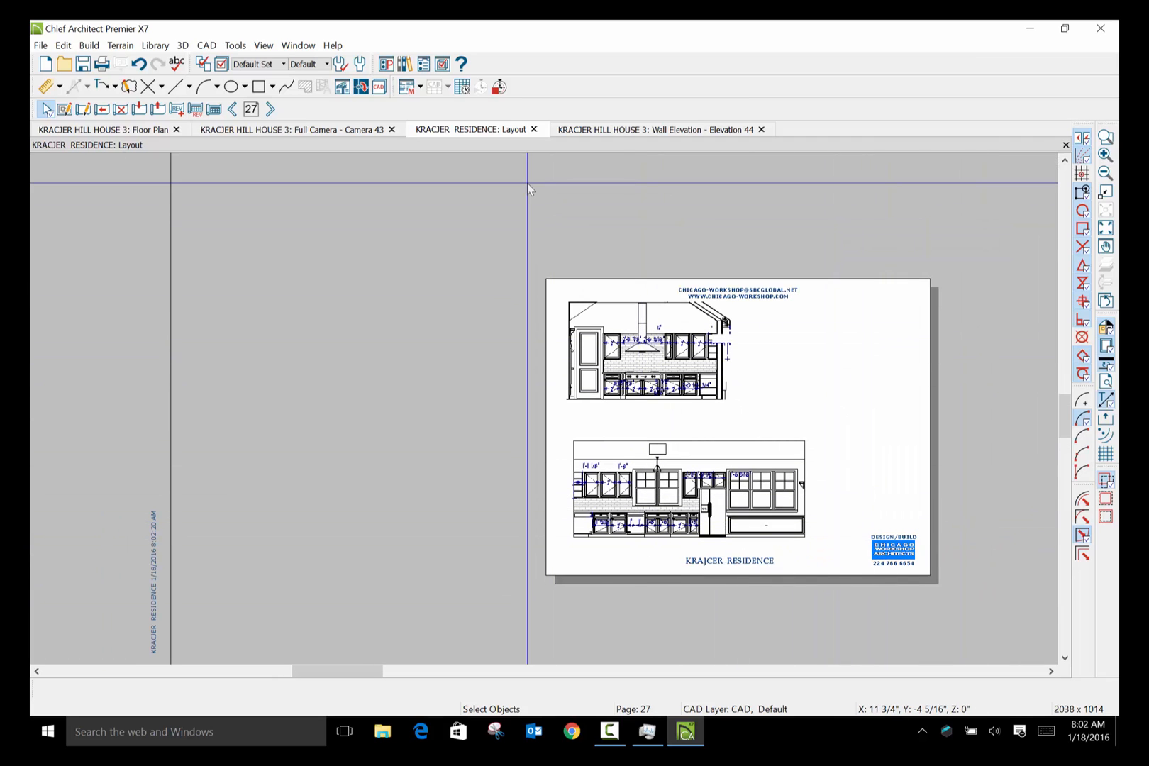
{"action": "scroll", "coordinate": [695, 514], "scroll_direction": "up", "scroll_amount": 2}
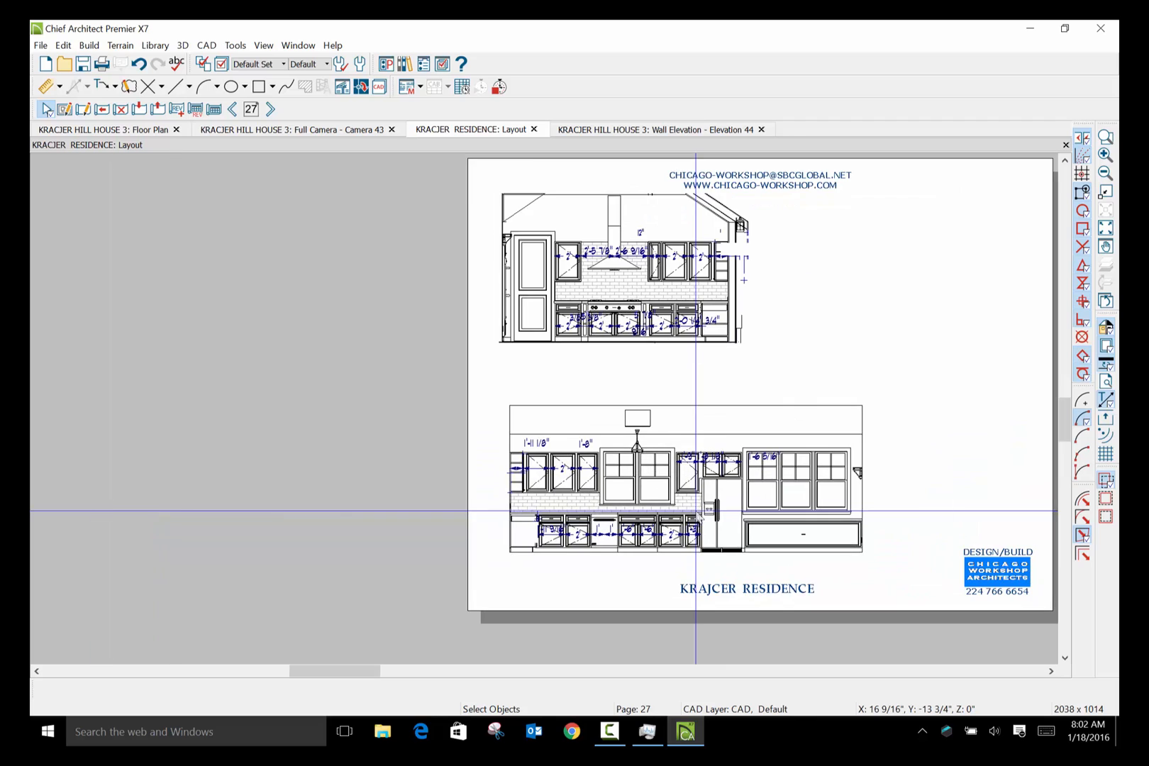
{"action": "scroll", "coordinate": [698, 516], "scroll_direction": "down", "scroll_amount": 2}
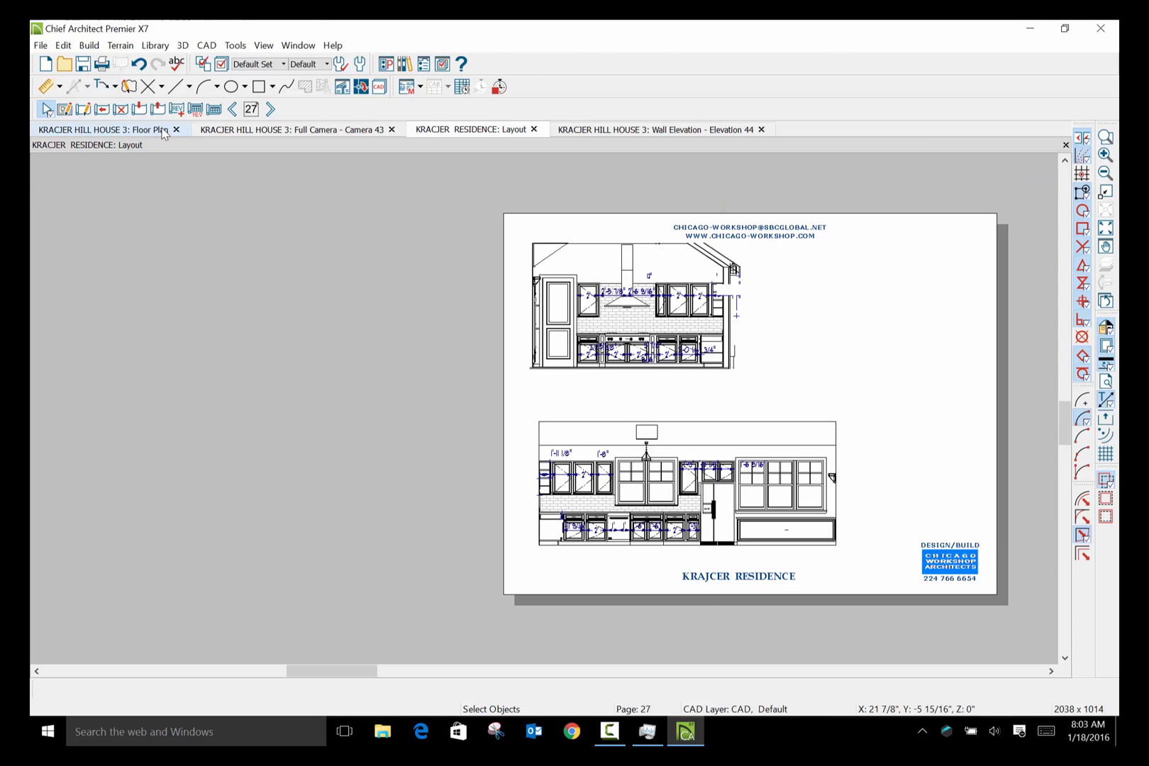
Switch to the floor plan and examine the kitchen area around the island, the sink wall and the dining table.
{"action": "left_click", "coordinate": [163, 131]}
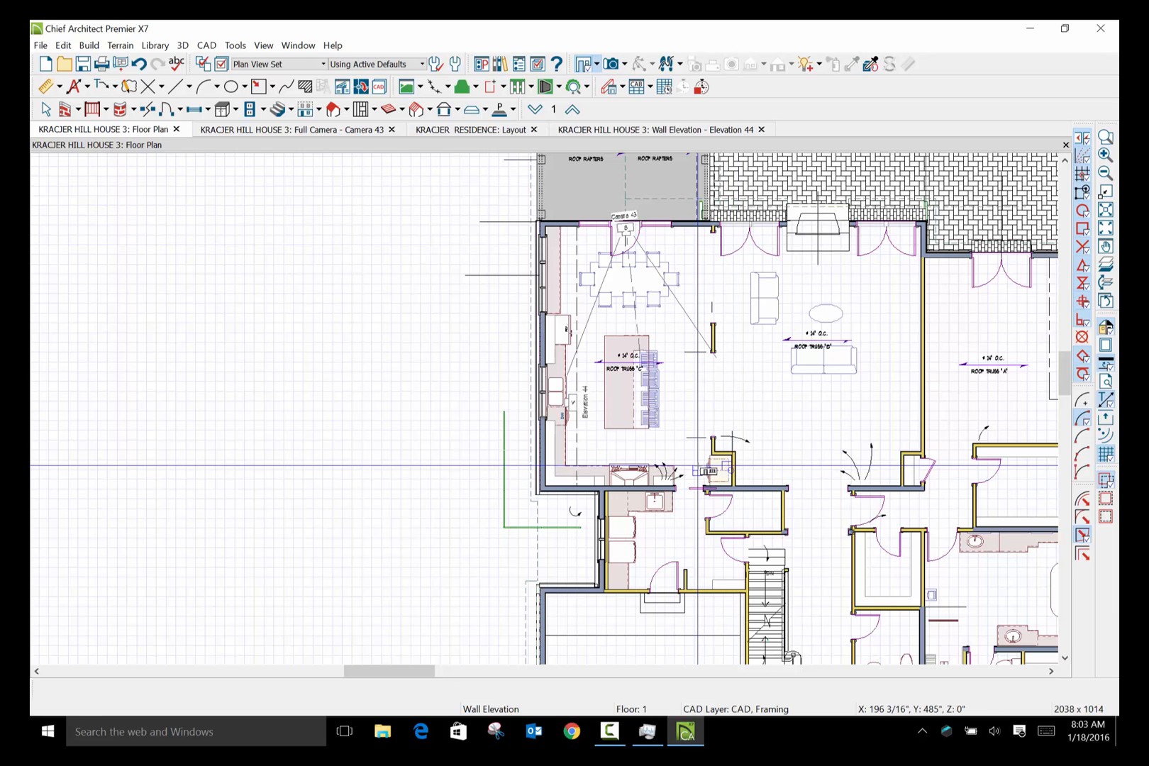
{"action": "scroll", "coordinate": [614, 415], "scroll_direction": "up", "scroll_amount": 2}
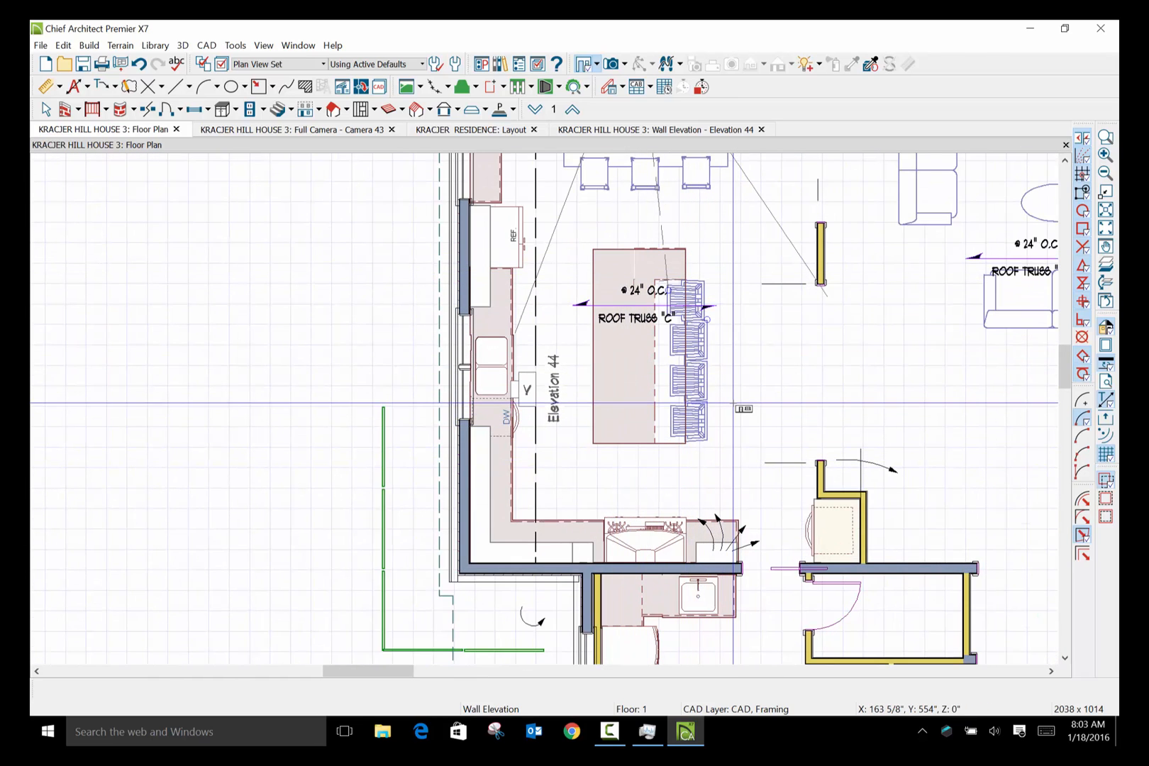
{"action": "scroll", "coordinate": [734, 405], "scroll_direction": "down", "scroll_amount": 1}
{"action": "scroll", "coordinate": [733, 403], "scroll_direction": "down", "scroll_amount": 2}
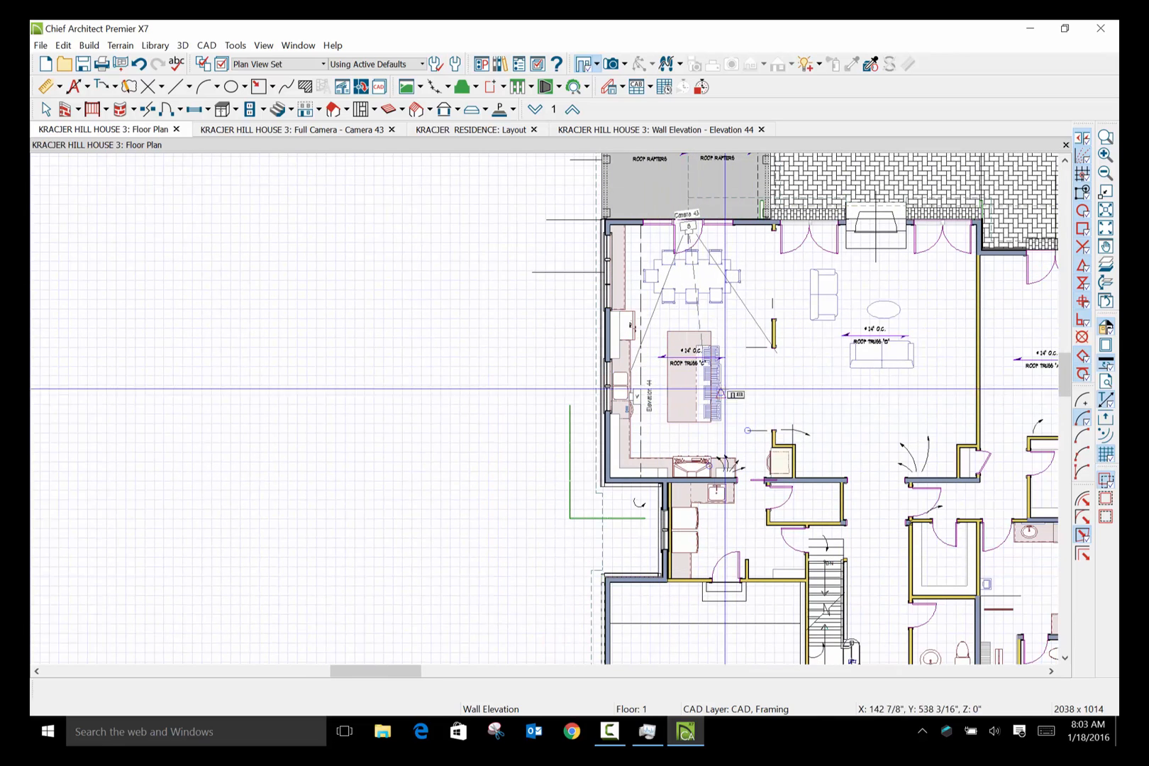
{"action": "scroll", "coordinate": [707, 519], "scroll_direction": "up", "scroll_amount": 2}
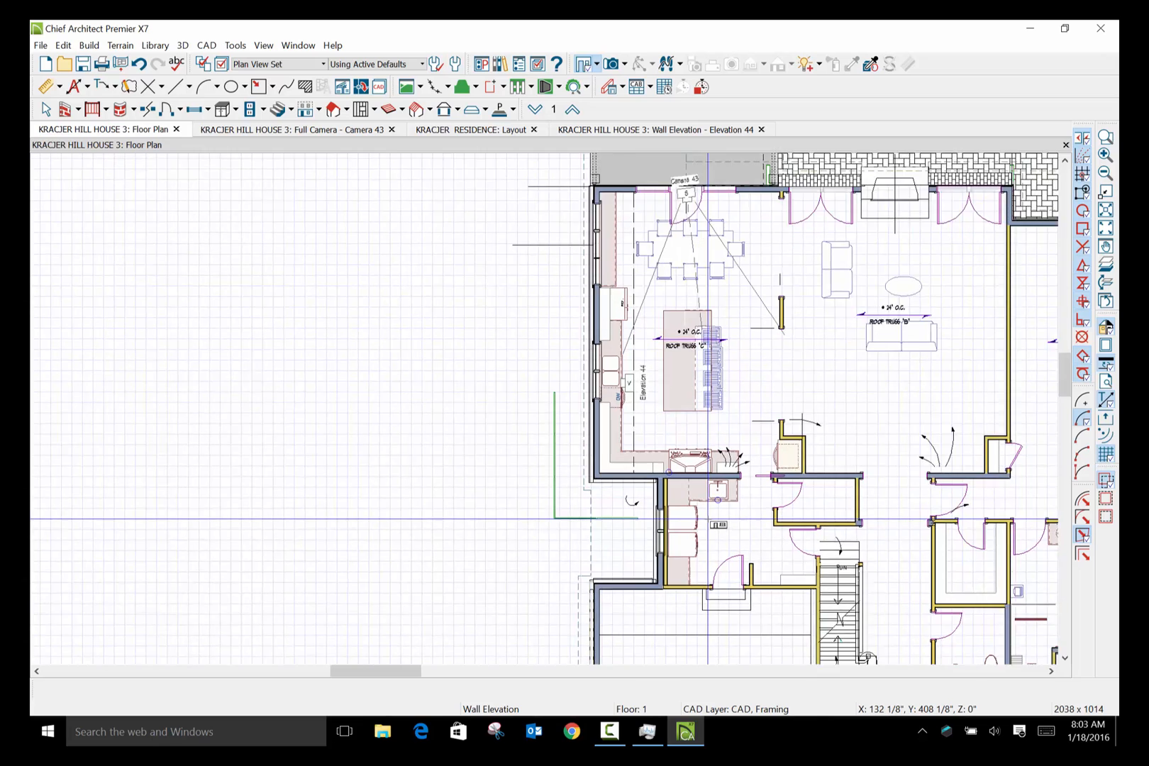
{"action": "left_click", "coordinate": [1065, 161]}
{"action": "scroll", "coordinate": [668, 397], "scroll_direction": "up", "scroll_amount": 2}
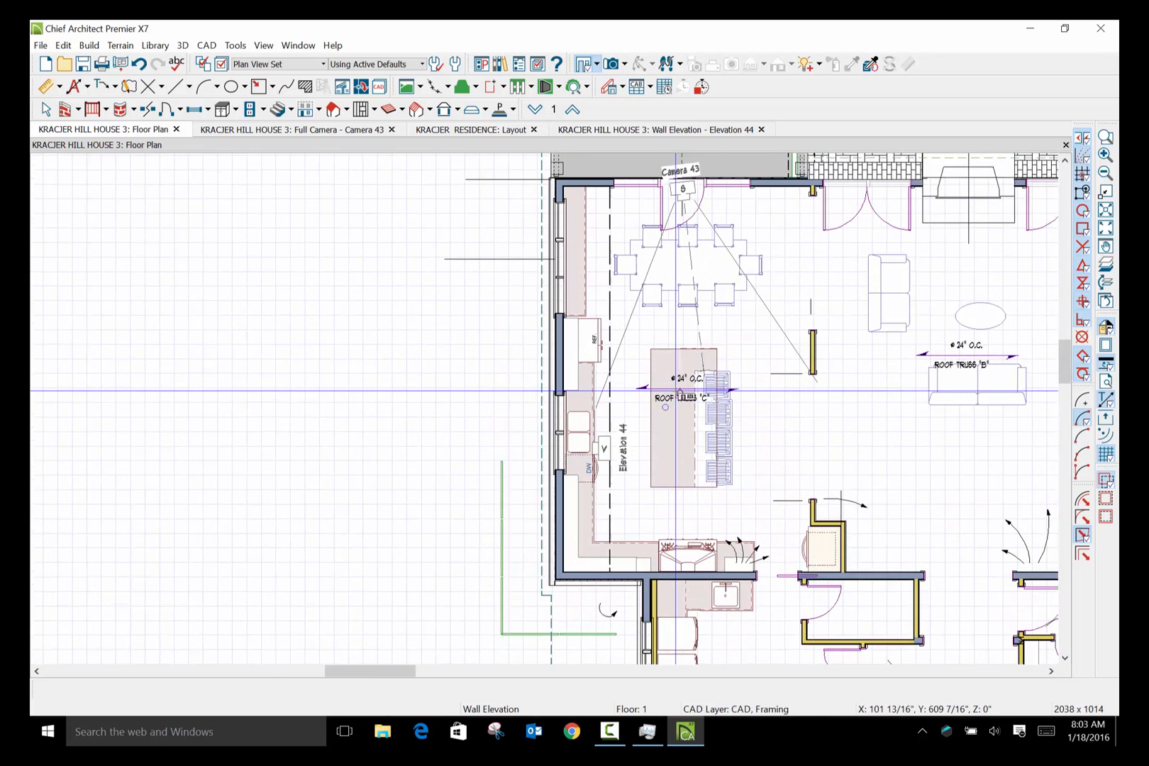
{"action": "left_click", "coordinate": [1064, 161]}
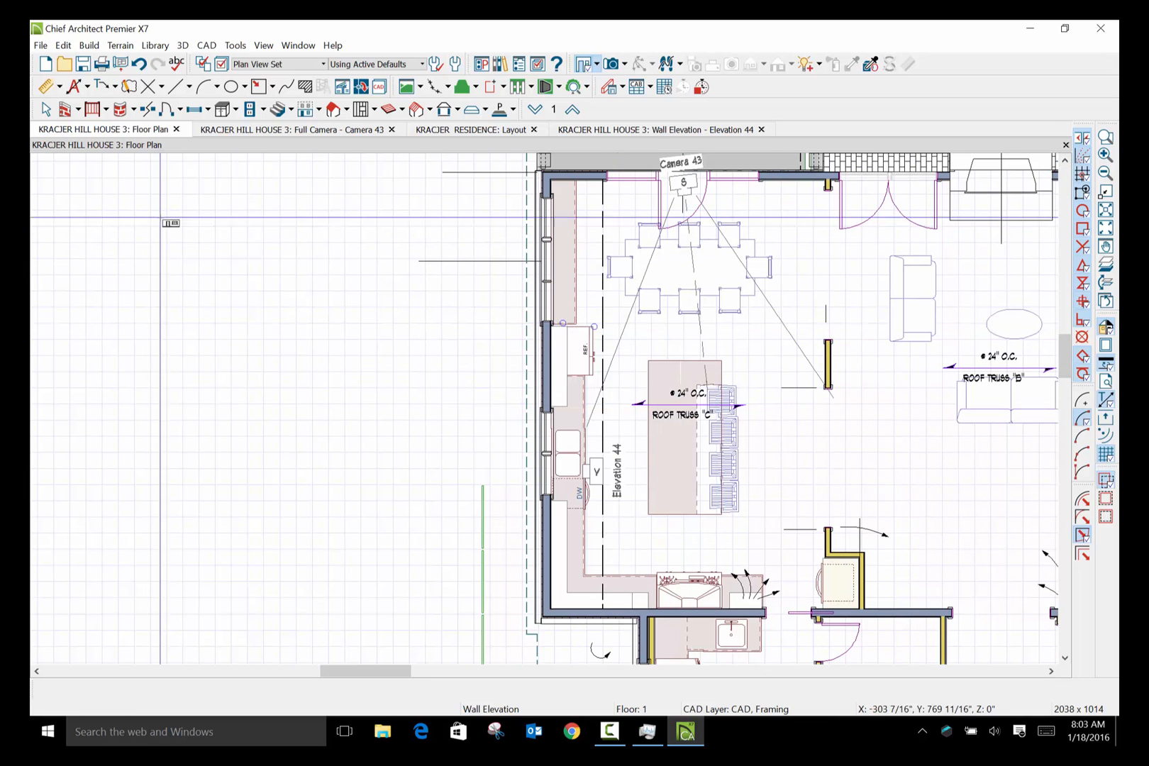
Dimension the kitchen island's length with an End to End Dimension and turn on display of the "Dimensions, Manual" layer.
{"action": "left_click", "coordinate": [46, 110]}
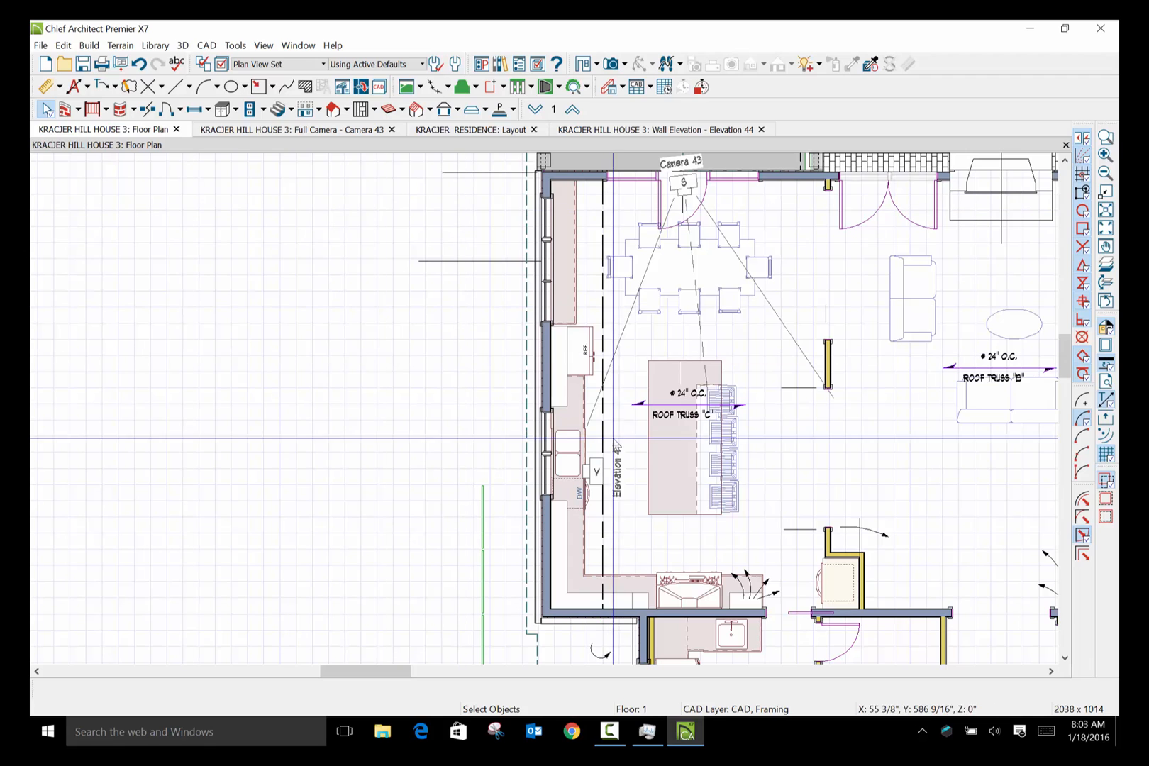
{"action": "scroll", "coordinate": [660, 505], "scroll_direction": "up", "scroll_amount": 1}
{"action": "scroll", "coordinate": [662, 512], "scroll_direction": "up", "scroll_amount": 1}
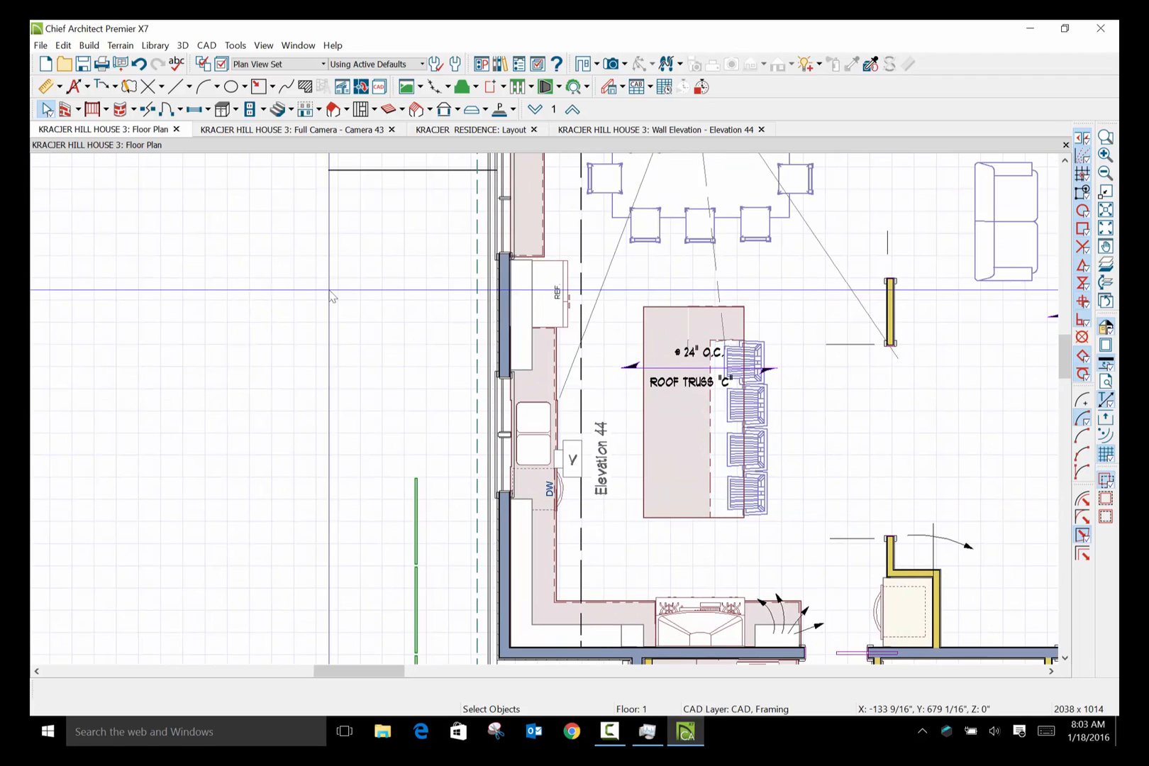
{"action": "left_click", "coordinate": [60, 88]}
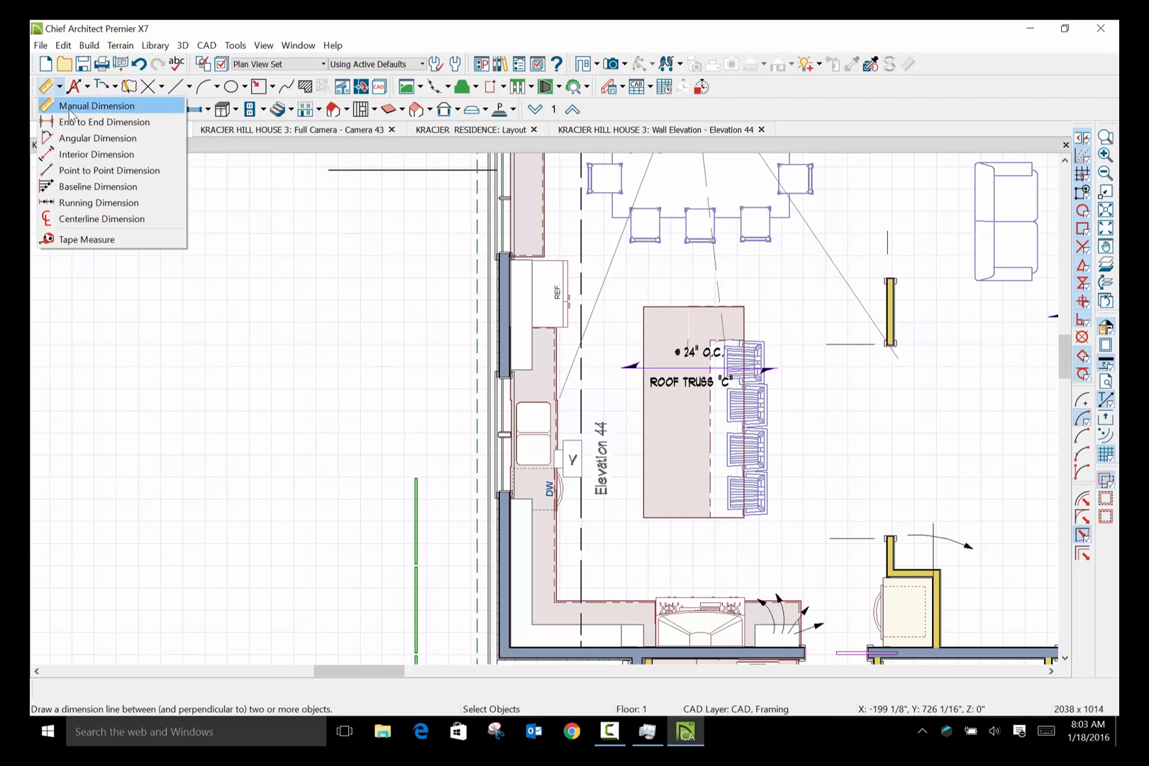
{"action": "left_click", "coordinate": [104, 122]}
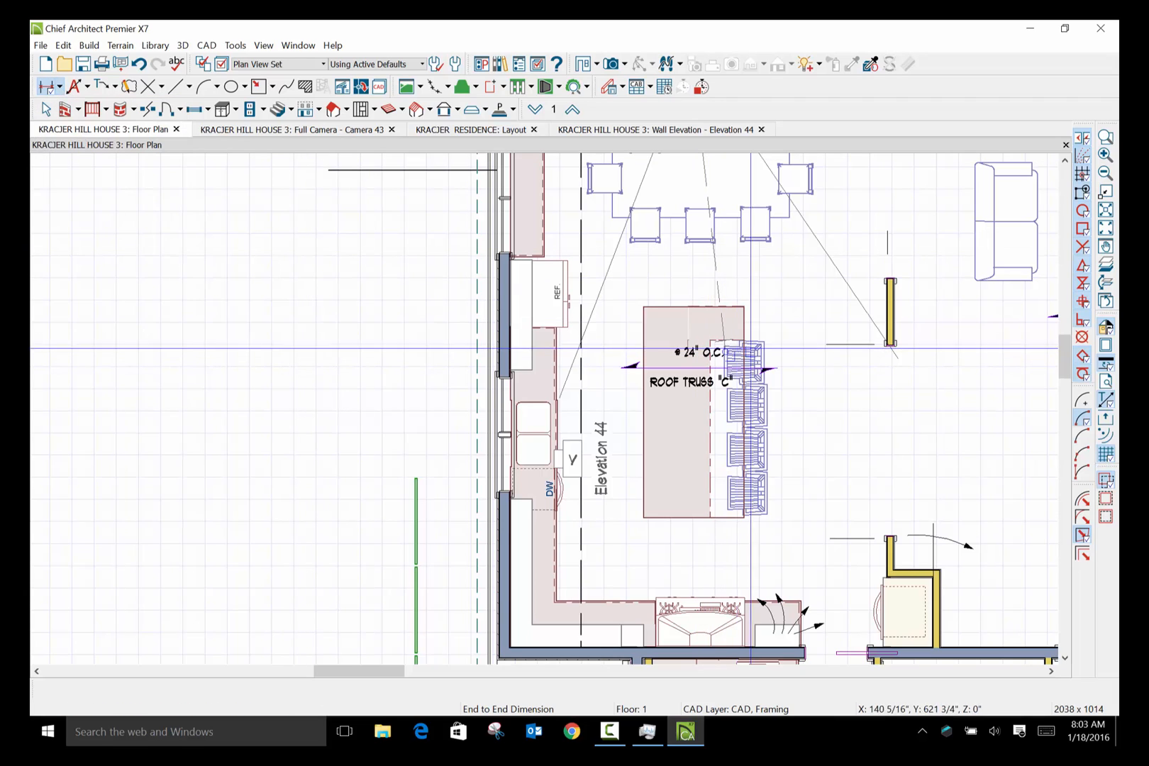
{"action": "left_click_drag", "start_coordinate": [671, 308], "coordinate": [669, 519]}
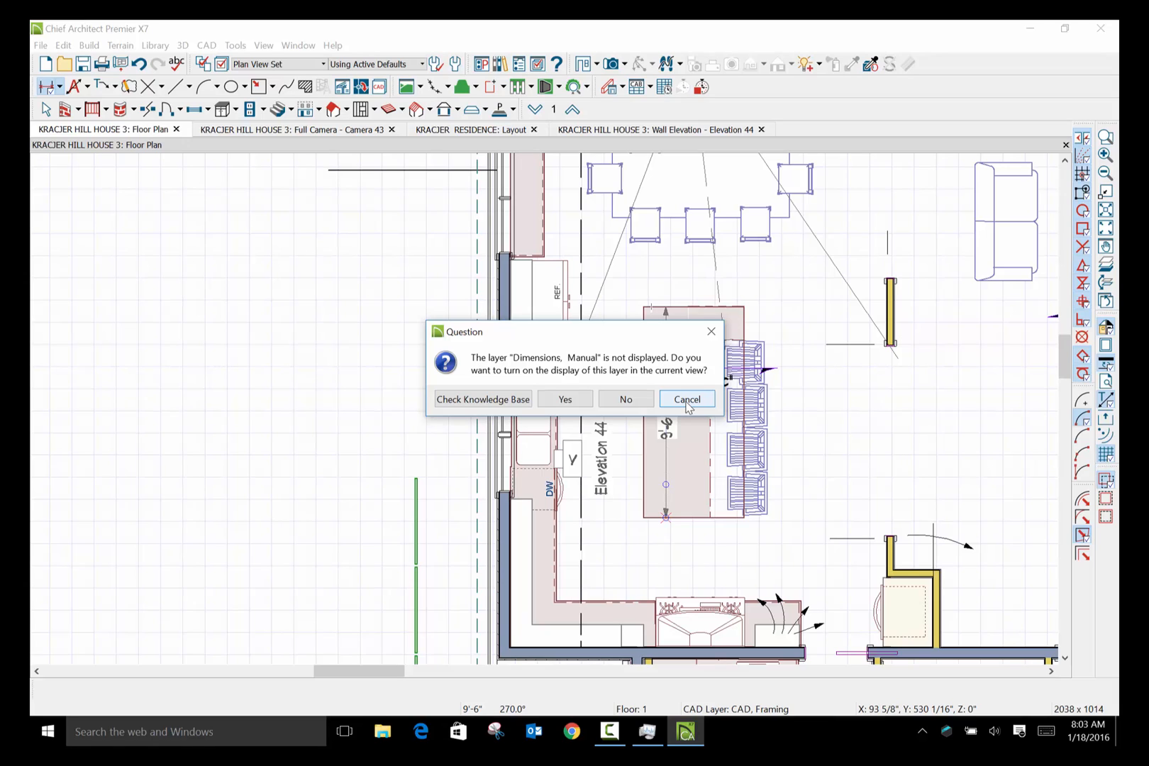
{"action": "left_click", "coordinate": [566, 400]}
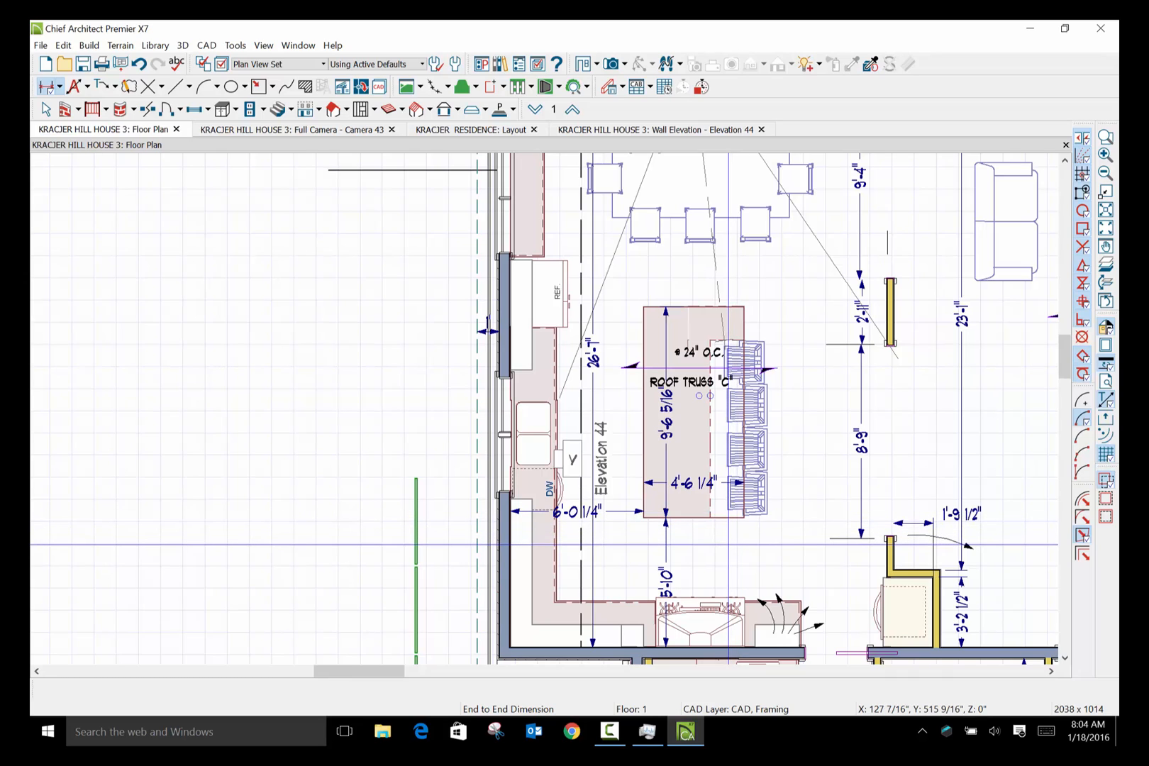
Frame the dimensioned kitchen in the floor plan and advance the layout to page 28 as its destination.
{"action": "scroll", "coordinate": [801, 397], "scroll_direction": "down", "scroll_amount": 1}
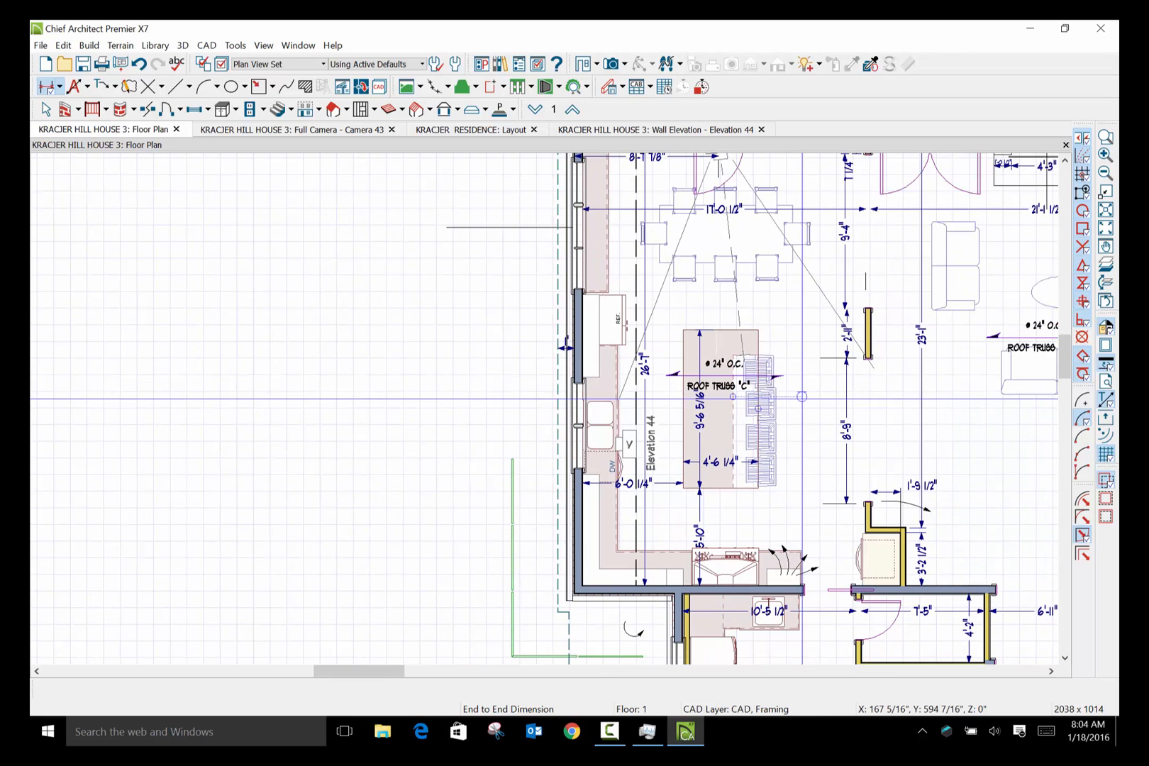
{"action": "scroll", "coordinate": [801, 397], "scroll_direction": "up", "scroll_amount": 1}
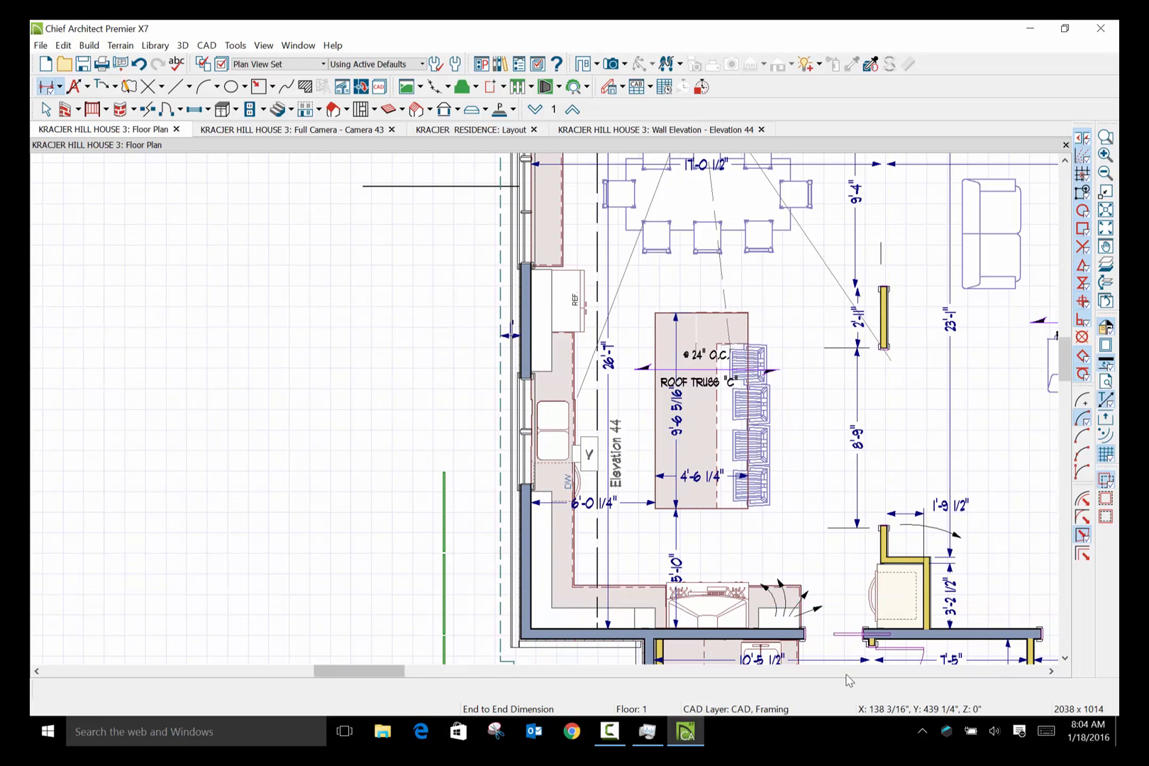
{"action": "scroll", "coordinate": [827, 654], "scroll_direction": "down", "scroll_amount": 4}
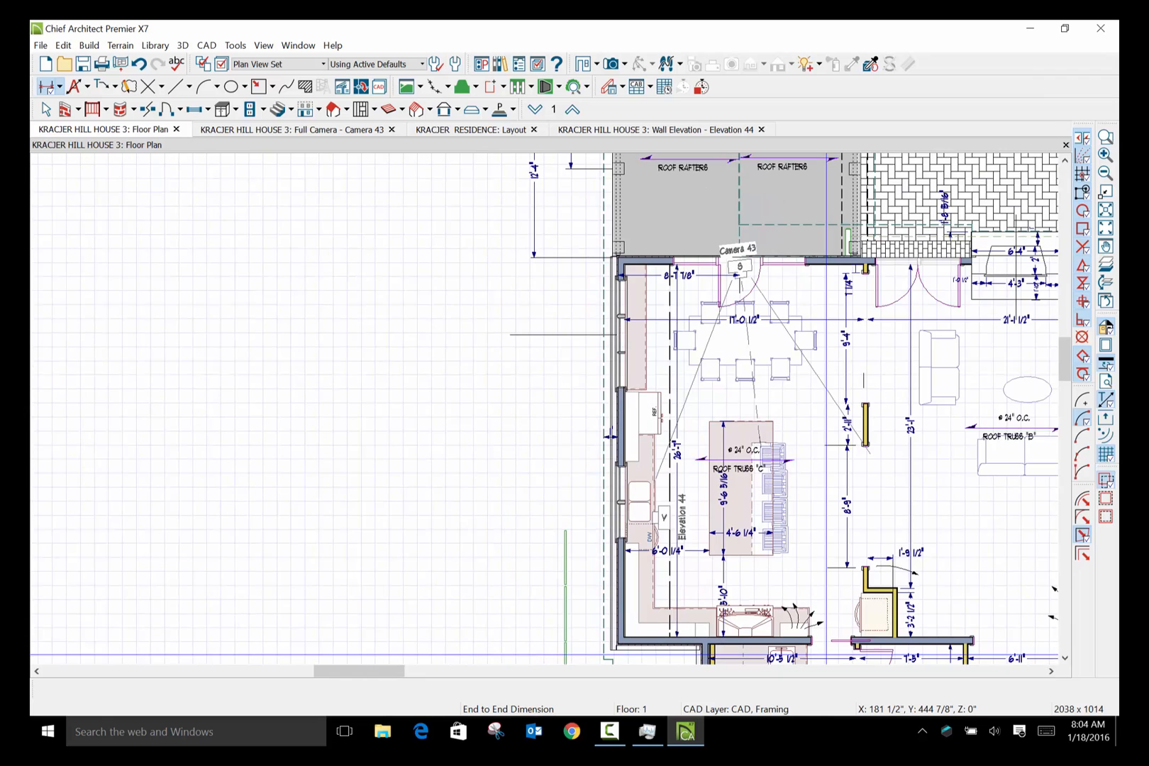
{"action": "scroll", "coordinate": [826, 655], "scroll_direction": "up", "scroll_amount": 1}
{"action": "scroll", "coordinate": [825, 663], "scroll_direction": "up", "scroll_amount": 1}
{"action": "scroll", "coordinate": [826, 655], "scroll_direction": "down", "scroll_amount": 1}
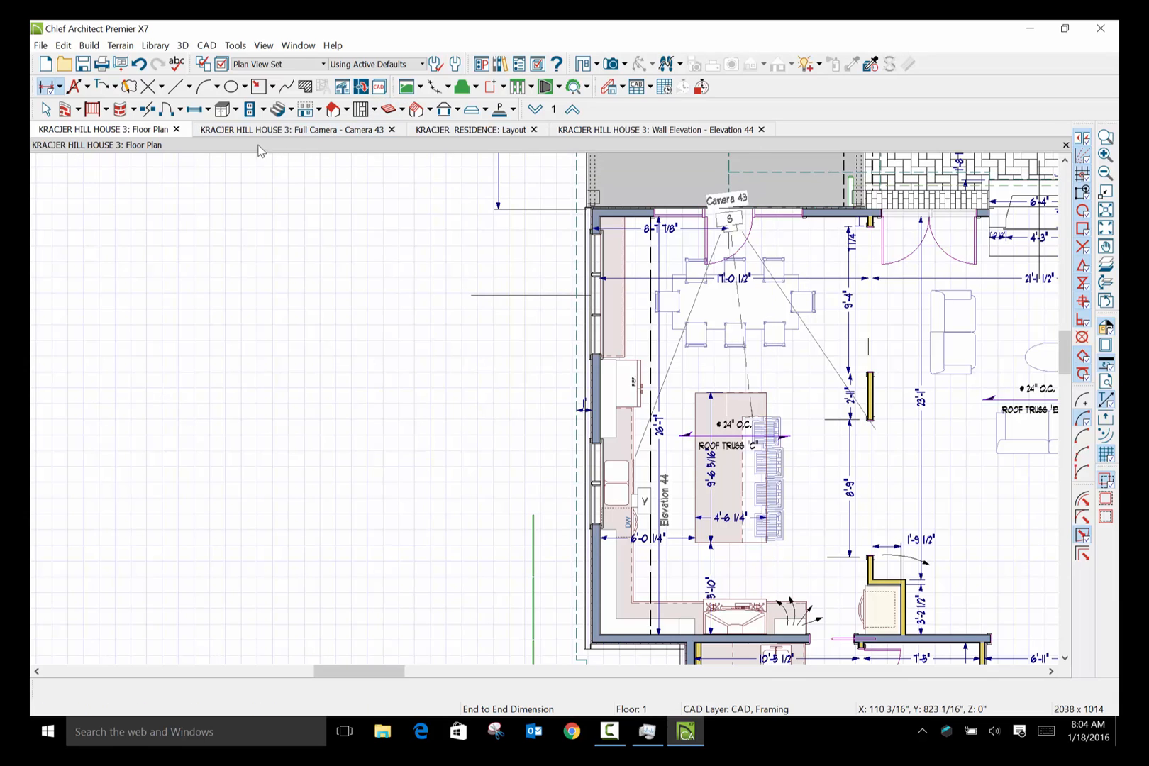
{"action": "left_click", "coordinate": [496, 132]}
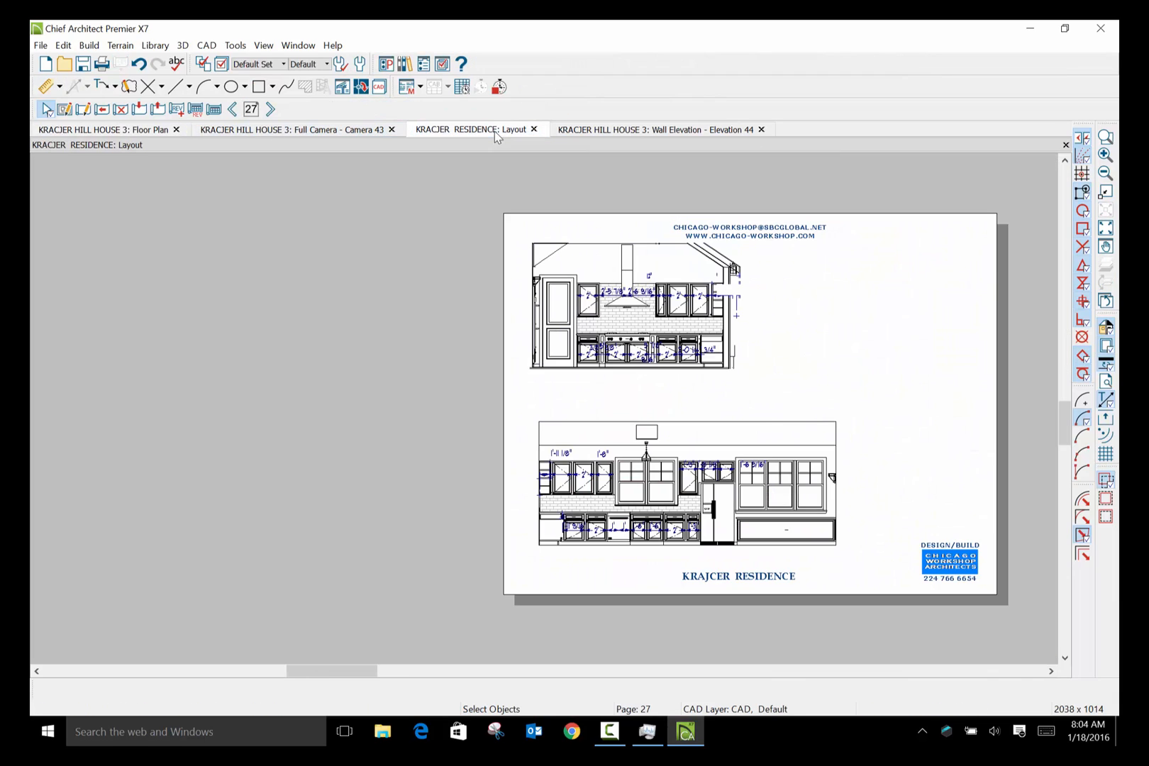
{"action": "left_click", "coordinate": [272, 110]}
{"action": "left_click", "coordinate": [298, 45]}
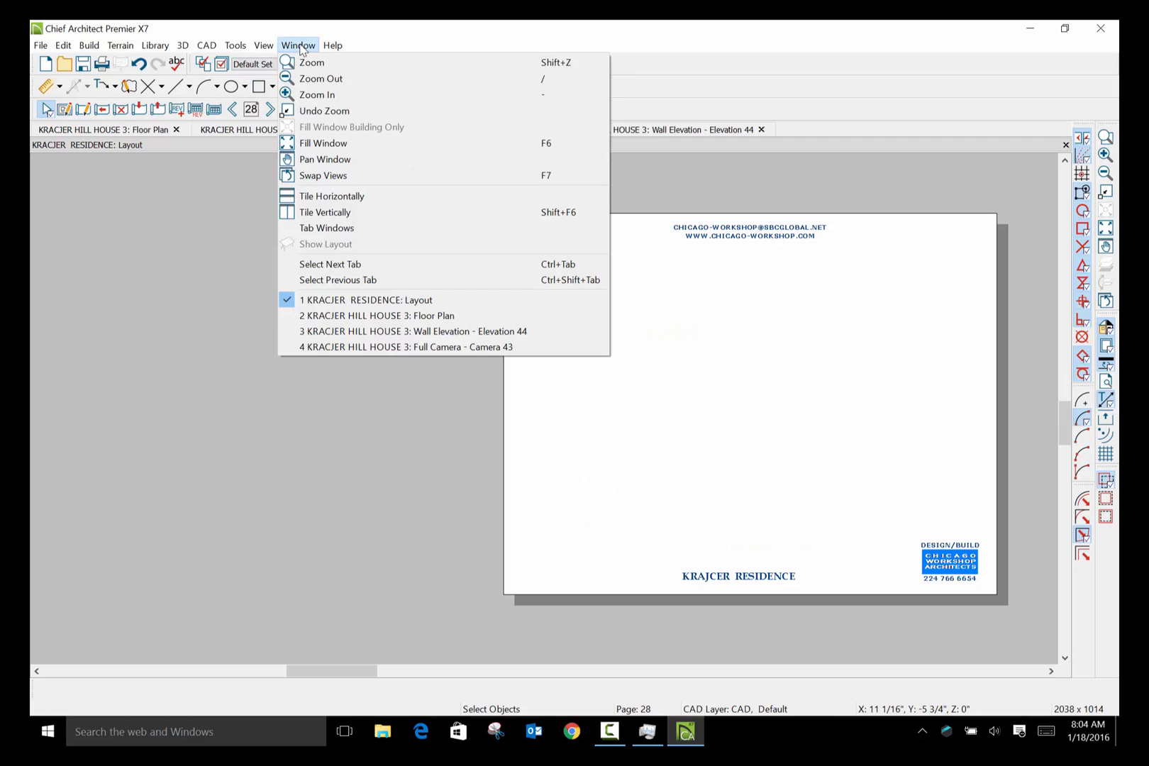
{"action": "left_click", "coordinate": [409, 320]}
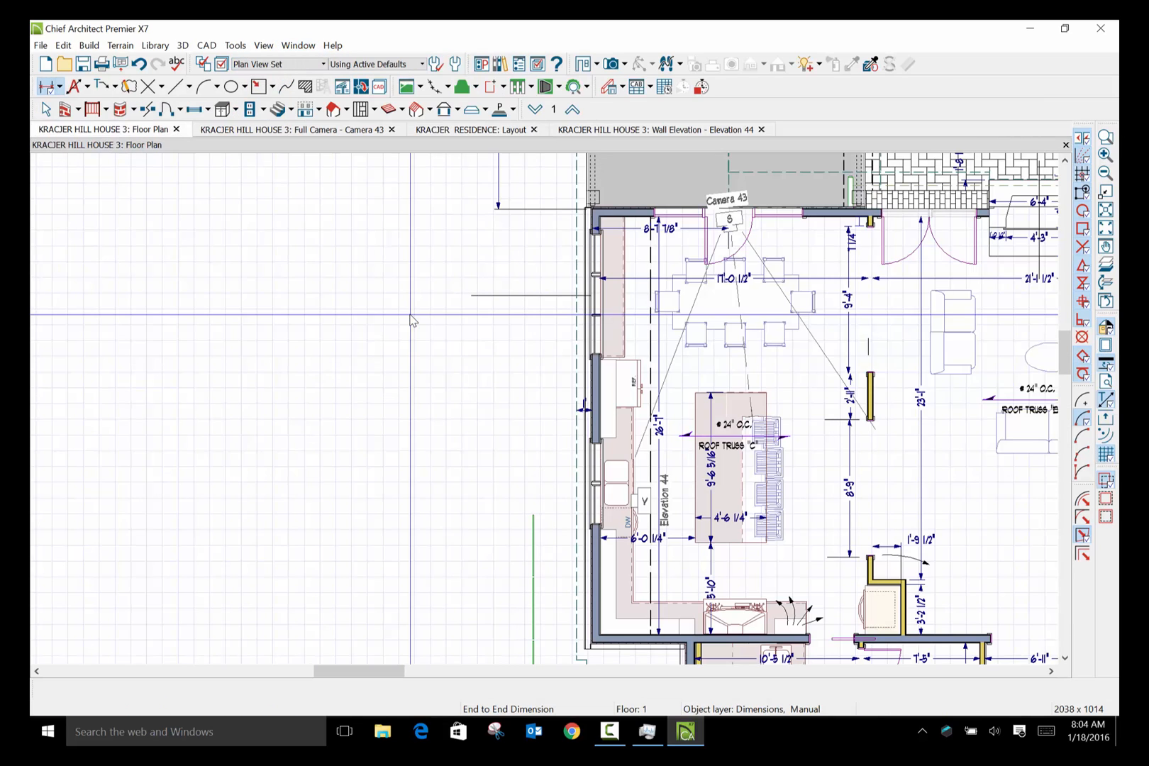
Send the floor plan's current screen to layout page 28 at 1/4 in = 1 ft, making a copy of the active layer set.
{"action": "left_click", "coordinate": [41, 45]}
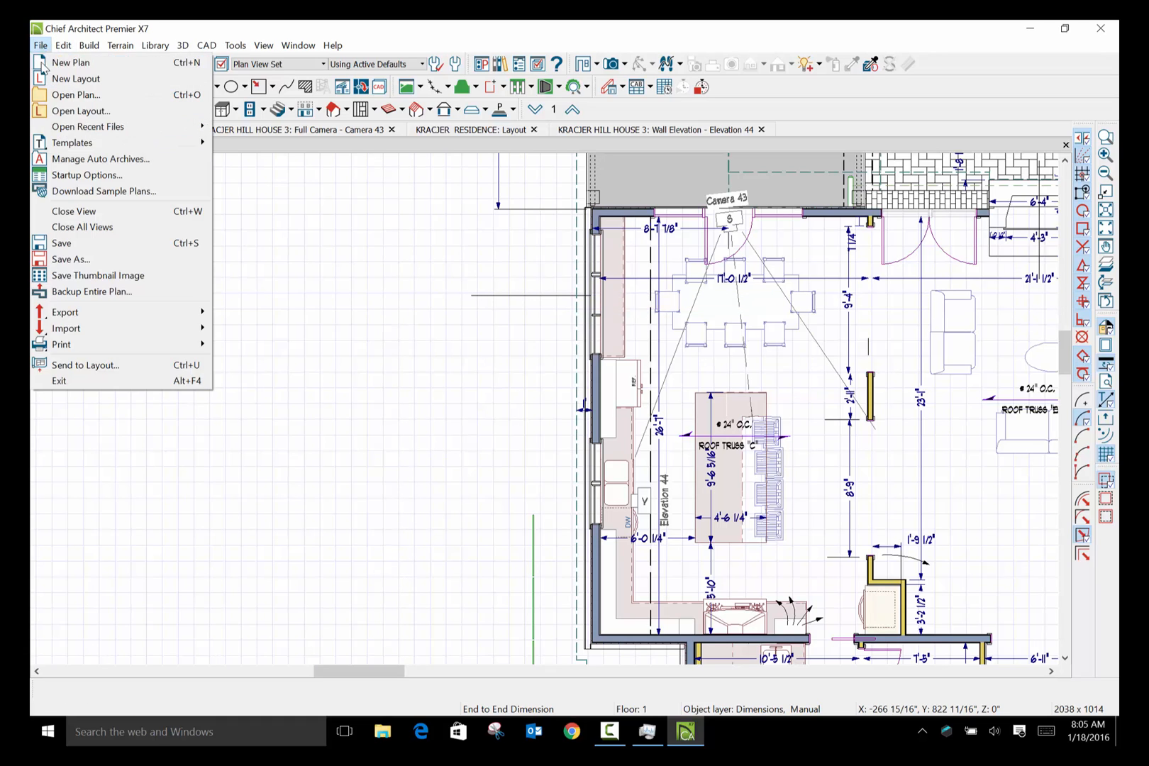
{"action": "left_click", "coordinate": [134, 373]}
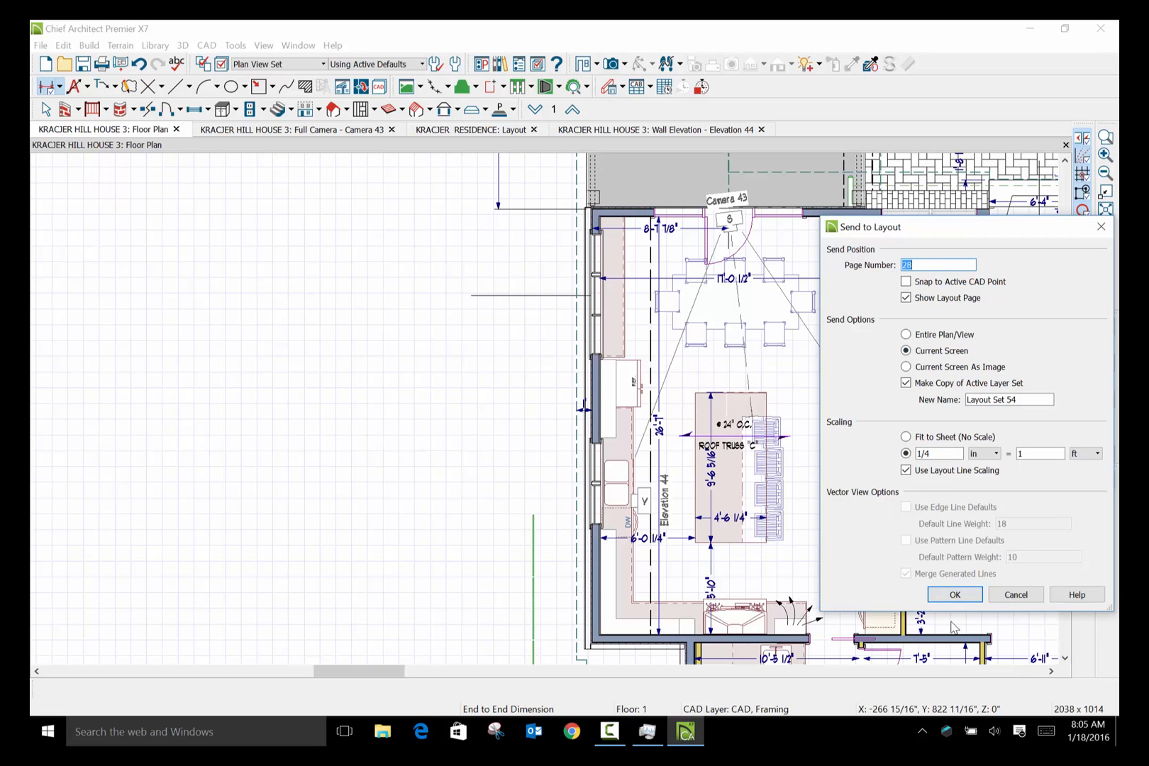
{"action": "left_click", "coordinate": [955, 596]}
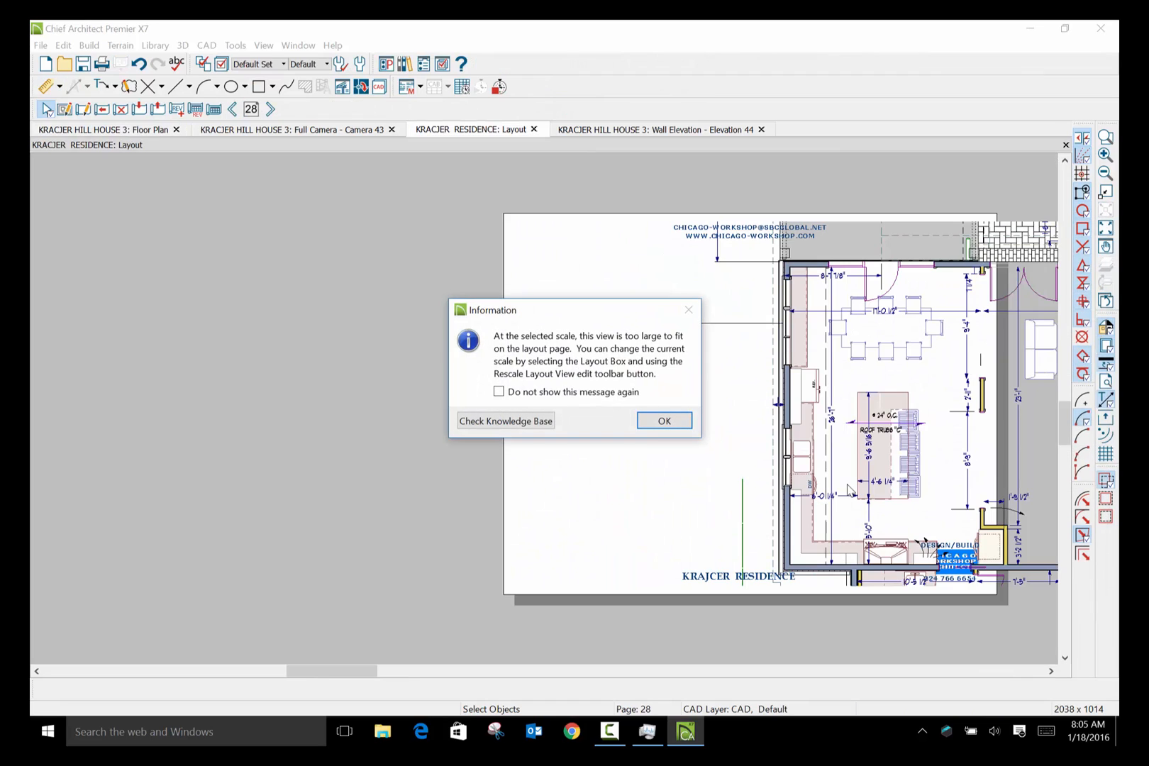
{"action": "left_click", "coordinate": [664, 421]}
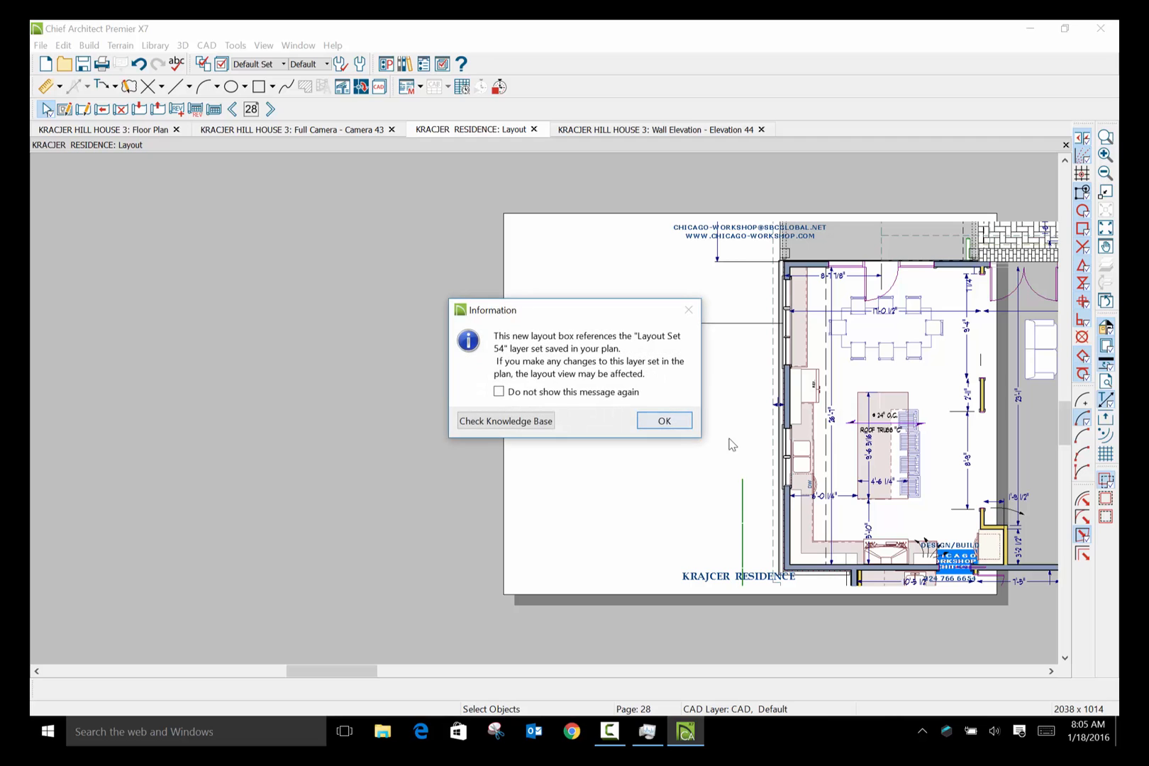
{"action": "left_click", "coordinate": [689, 424]}
Move the kitchen plan's layout box about 4 7/8 in left on page 28 and nudge it slightly farther left and up.
{"action": "left_click", "coordinate": [884, 439]}
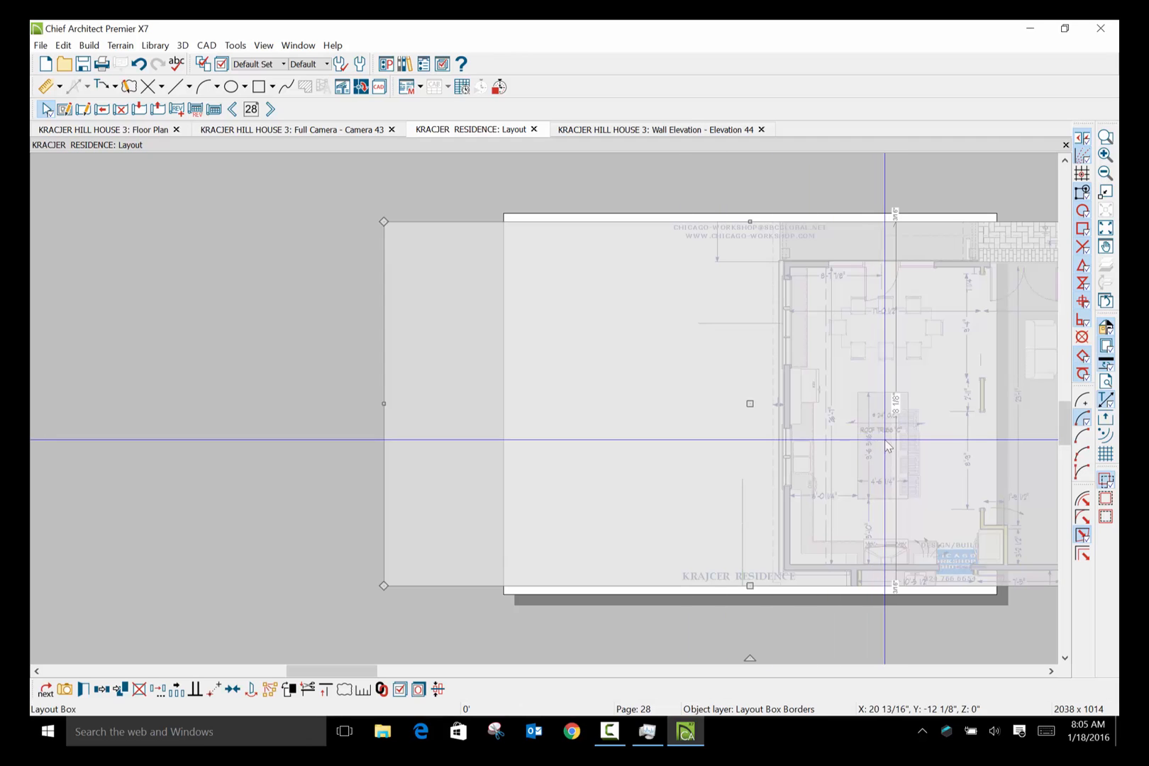
{"action": "left_click_drag", "start_coordinate": [750, 402], "coordinate": [531, 404]}
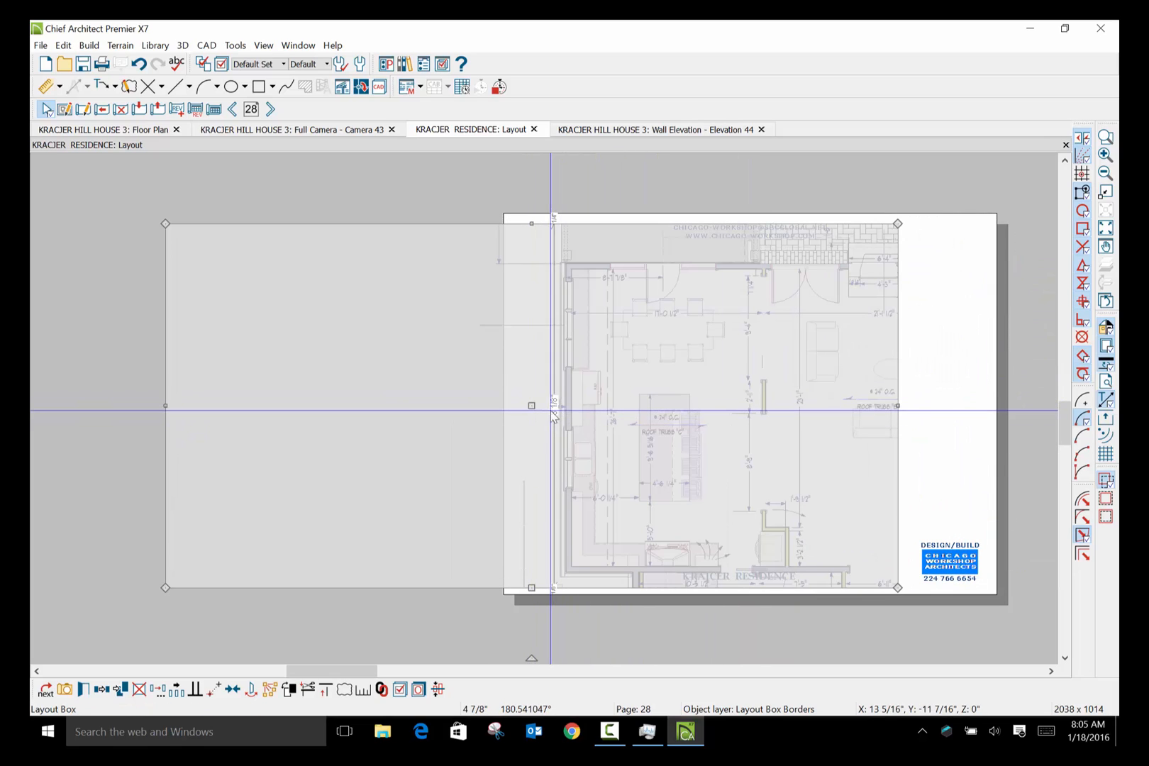
{"action": "left_click_drag", "start_coordinate": [532, 405], "coordinate": [523, 401]}
{"action": "left_click", "coordinate": [414, 181]}
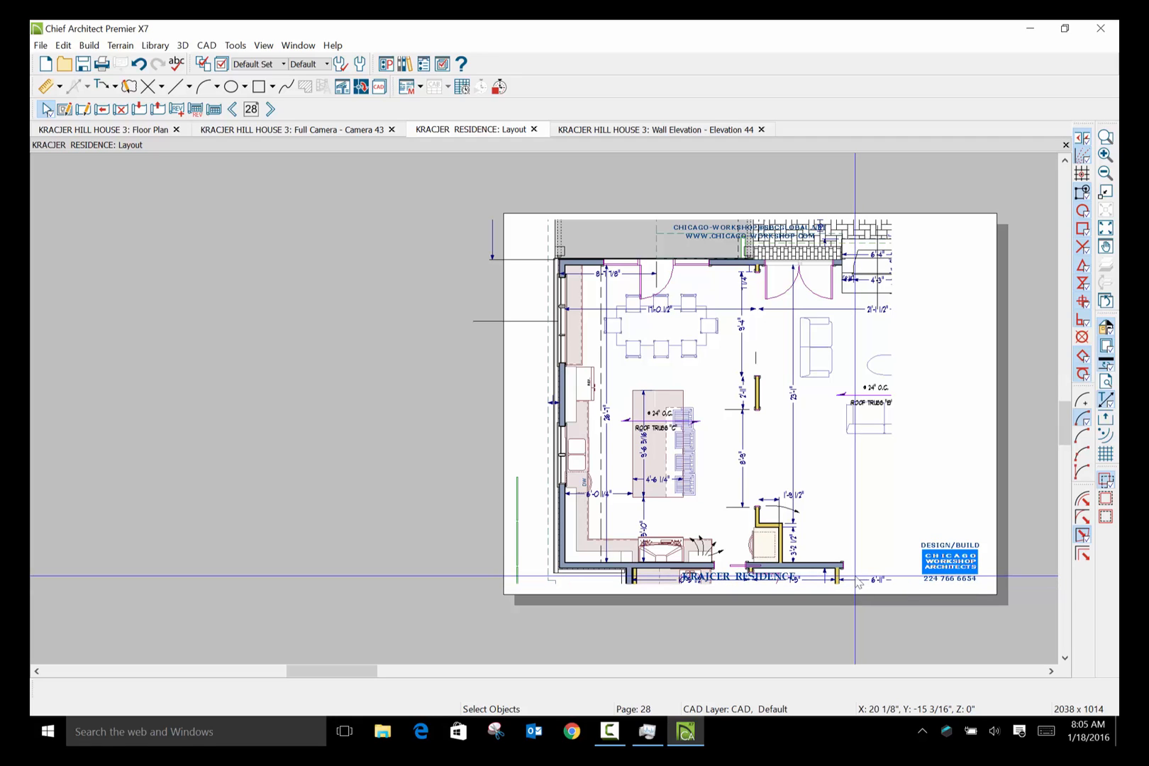
Advance the layout to page 29.
{"action": "left_click", "coordinate": [271, 109]}
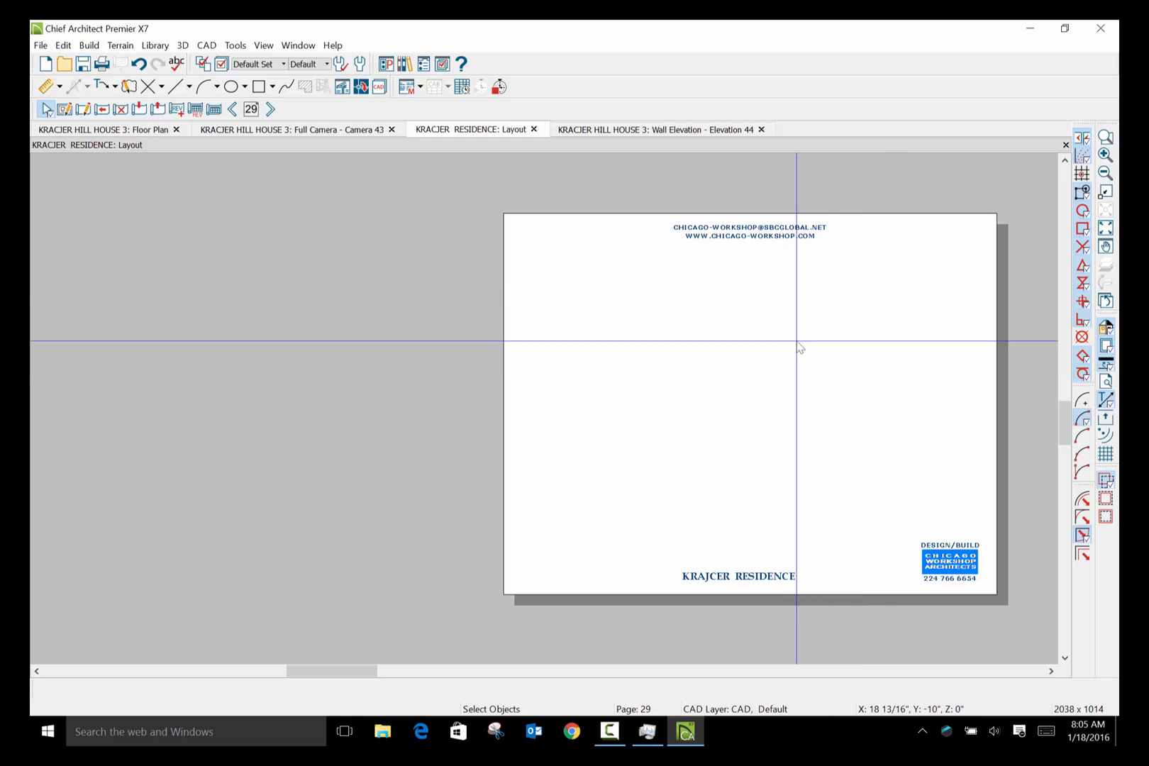
{"action": "scroll", "coordinate": [776, 334], "scroll_direction": "down", "scroll_amount": 2}
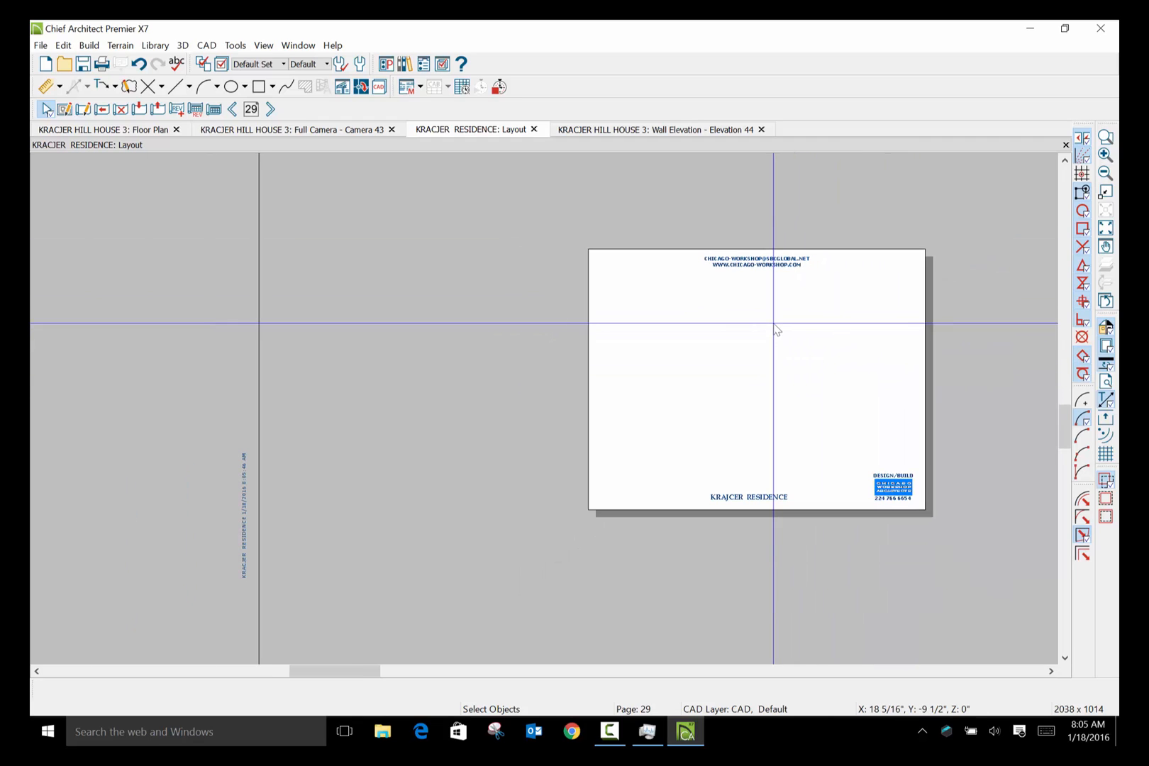